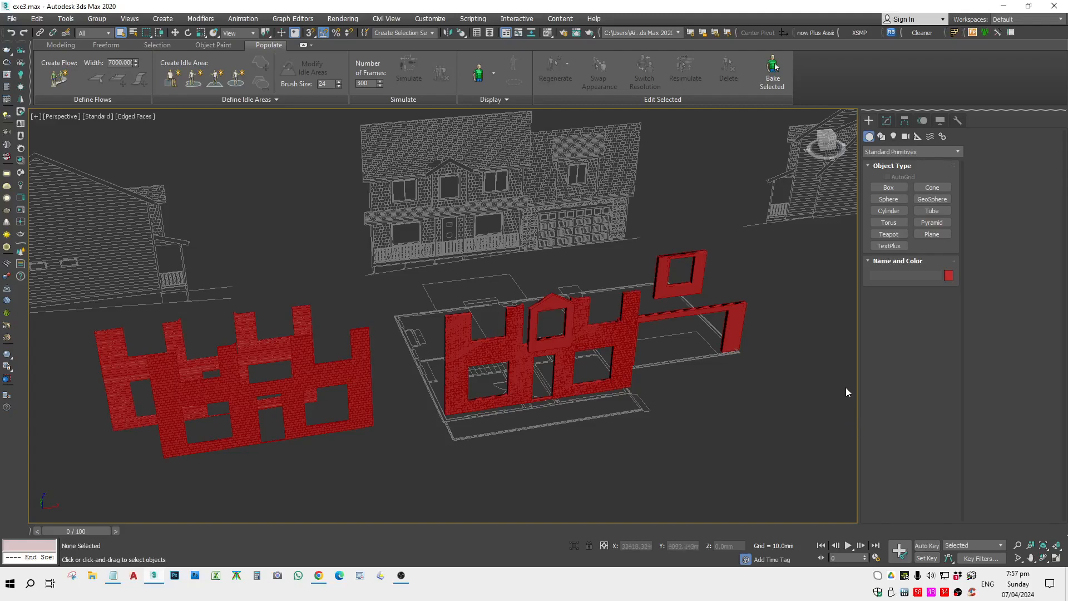
Examine the front facade walls, gable section and garage wall of the house model.
scroll(452, 296, "up", 5)
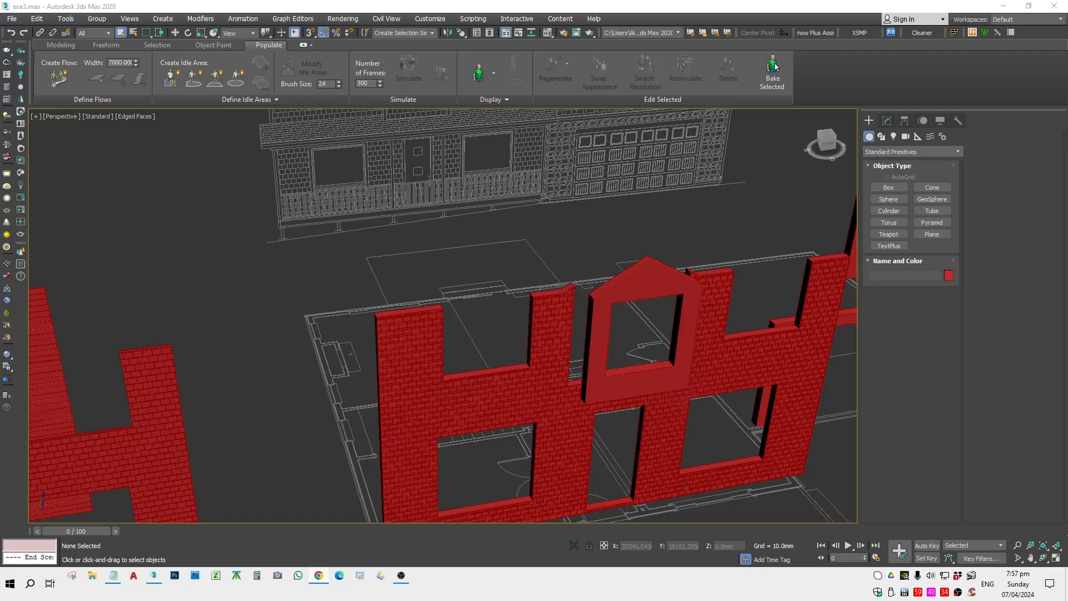
scroll(582, 310, "down", 5)
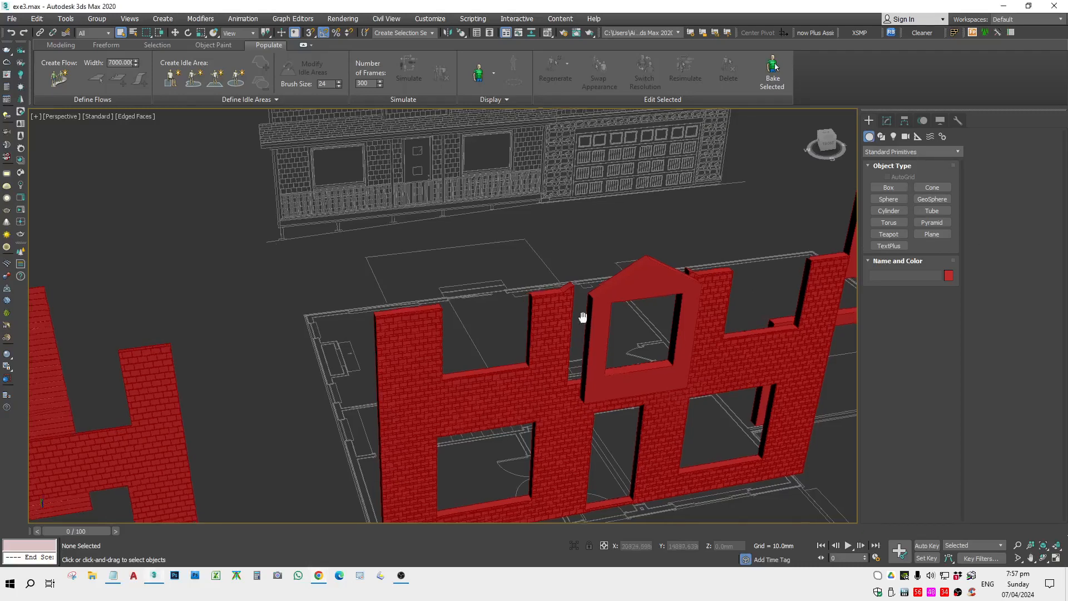
scroll(571, 280, "up", 4)
left_click(554, 295)
scroll(556, 295, "down", 2)
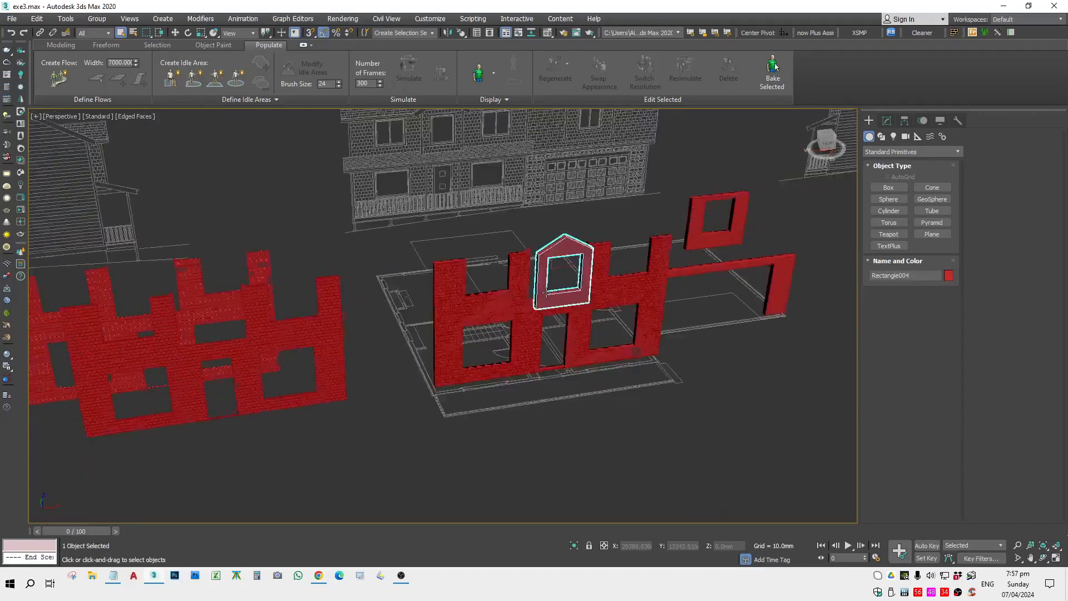
scroll(567, 289, "up", 2)
middle_click_drag(573, 286, 549, 271, "alt")
scroll(546, 275, "down", 4)
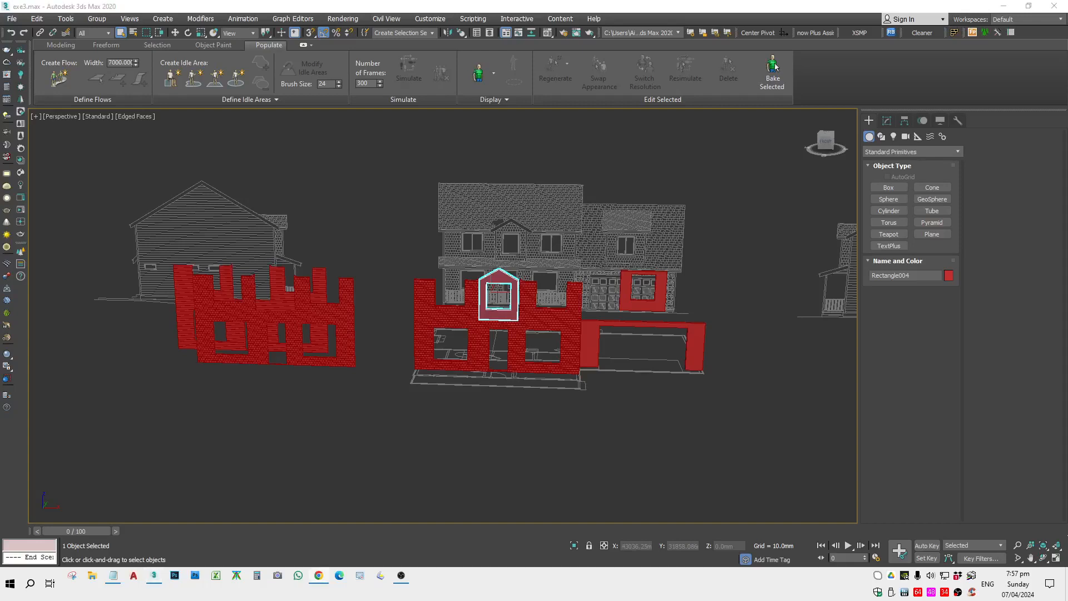
left_click(721, 439)
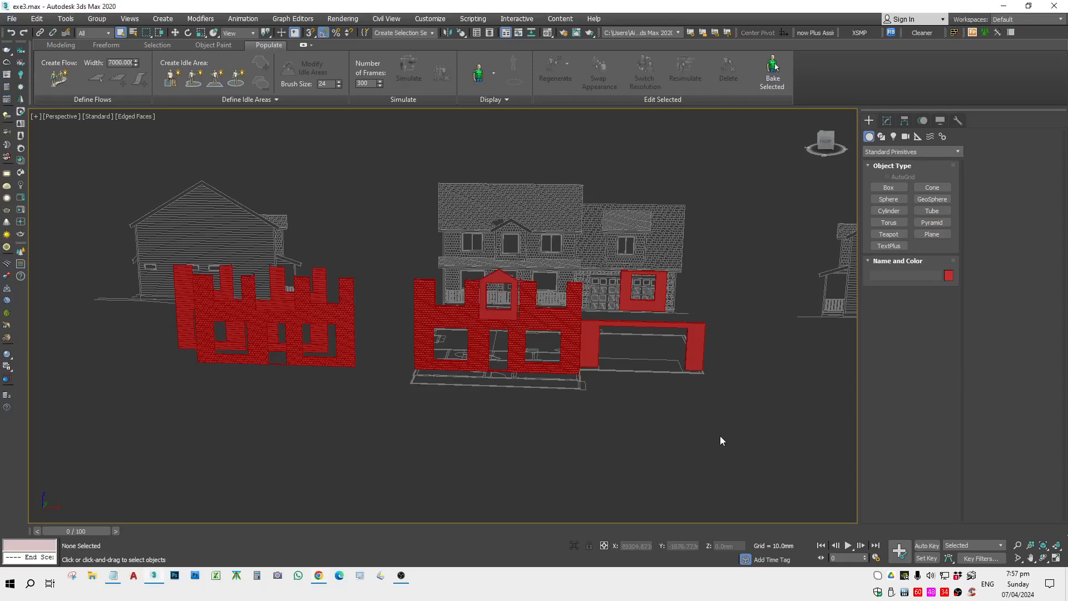
left_click_drag(376, 416, 375, 416)
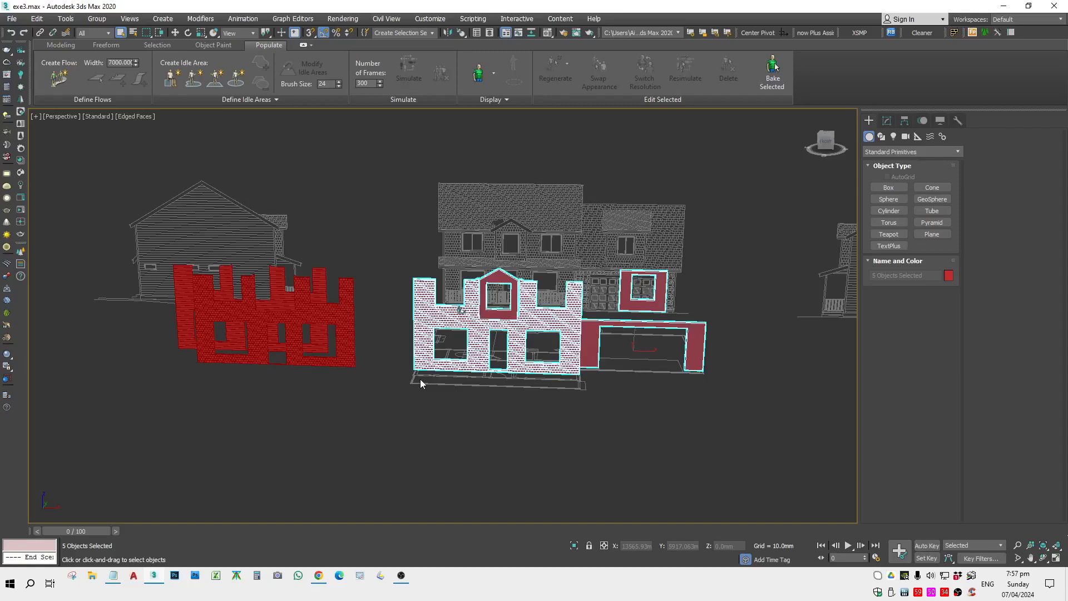
left_click(362, 442)
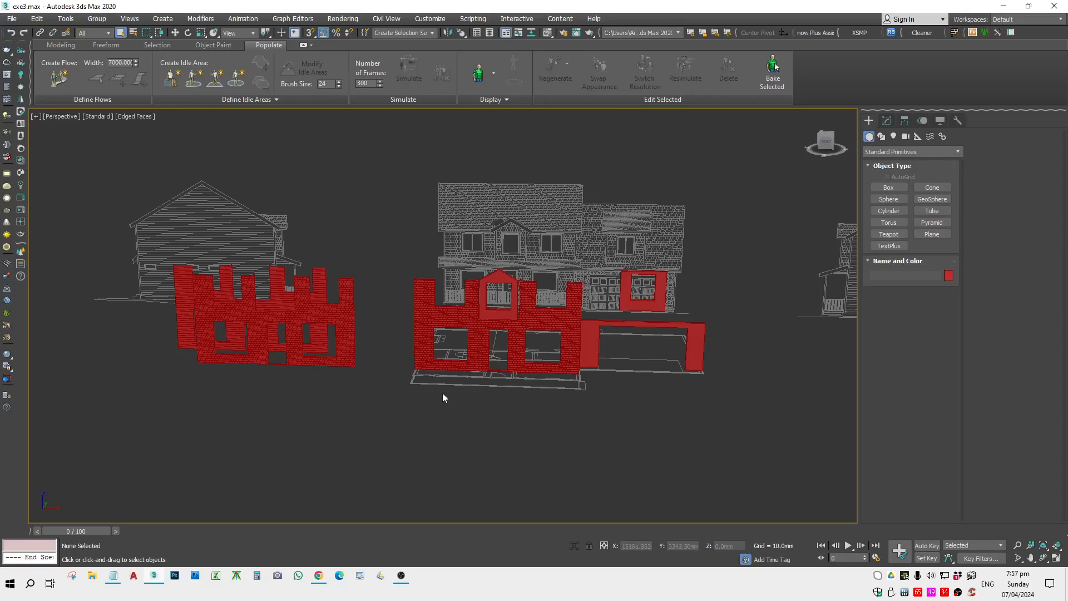
Inspect the gabled window section, the brick front wall behind it and the separate siding wall.
scroll(494, 273, "up", 6)
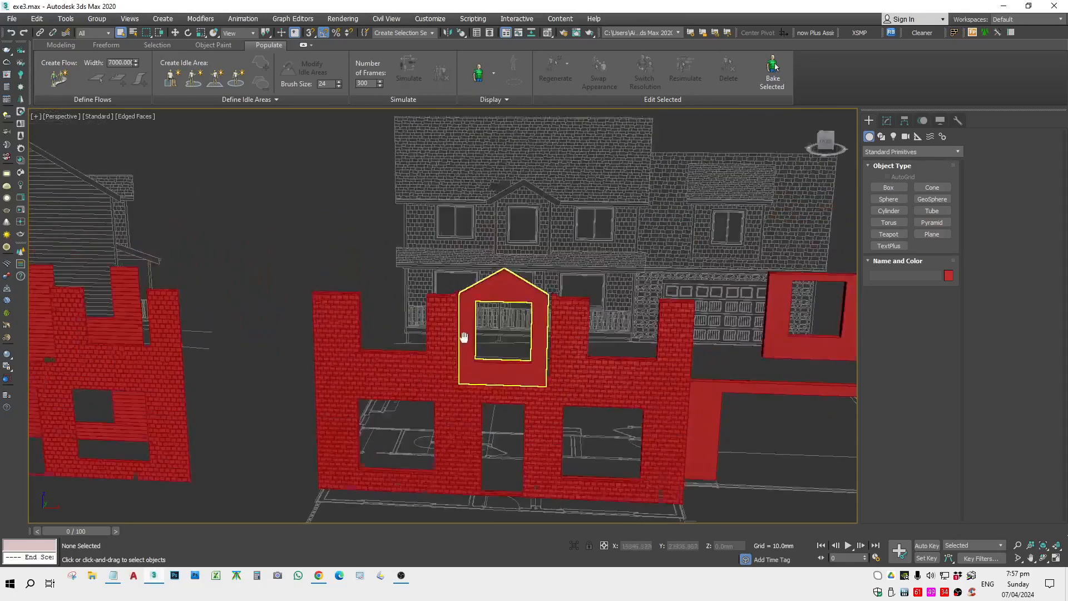
left_click(514, 299)
middle_click_drag(537, 332, 542, 384, "alt")
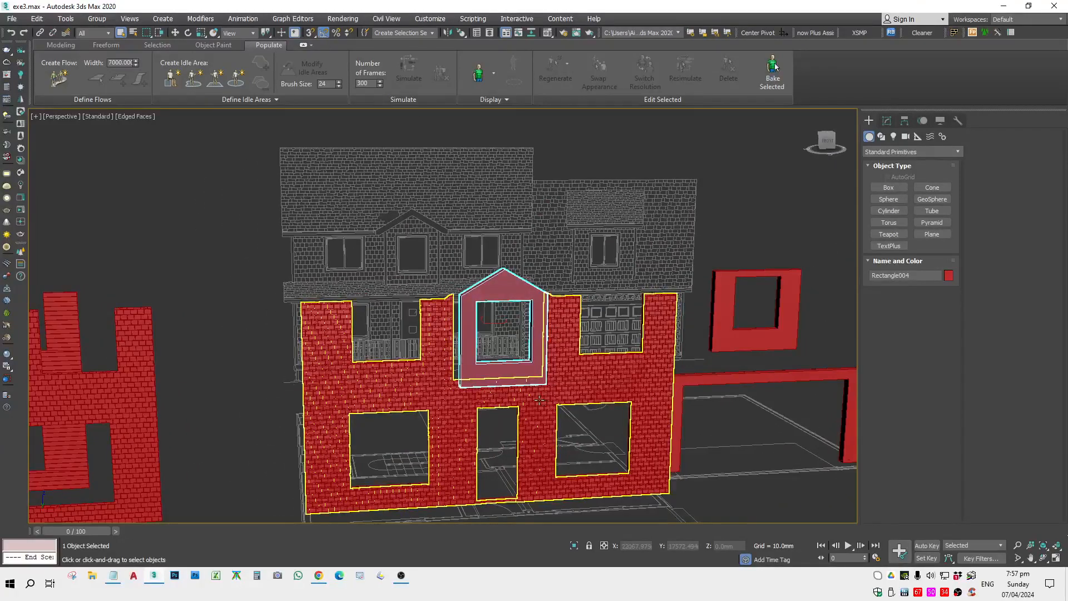
left_click(590, 390)
scroll(409, 394, "up", 4)
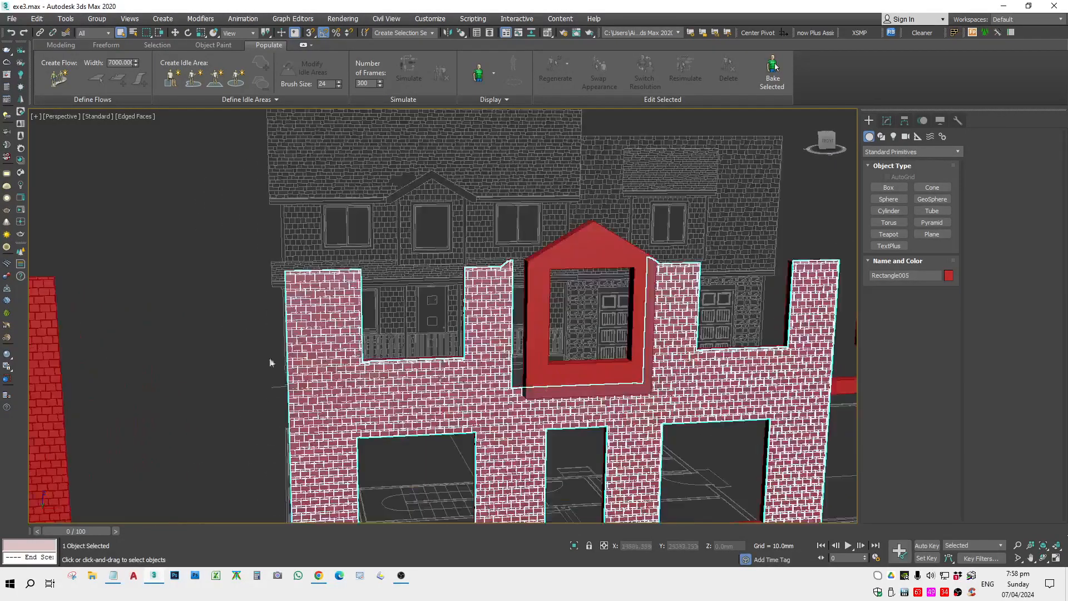
middle_click_drag(409, 394, 411, 325, "alt")
scroll(410, 325, "down", 4)
left_click(131, 310)
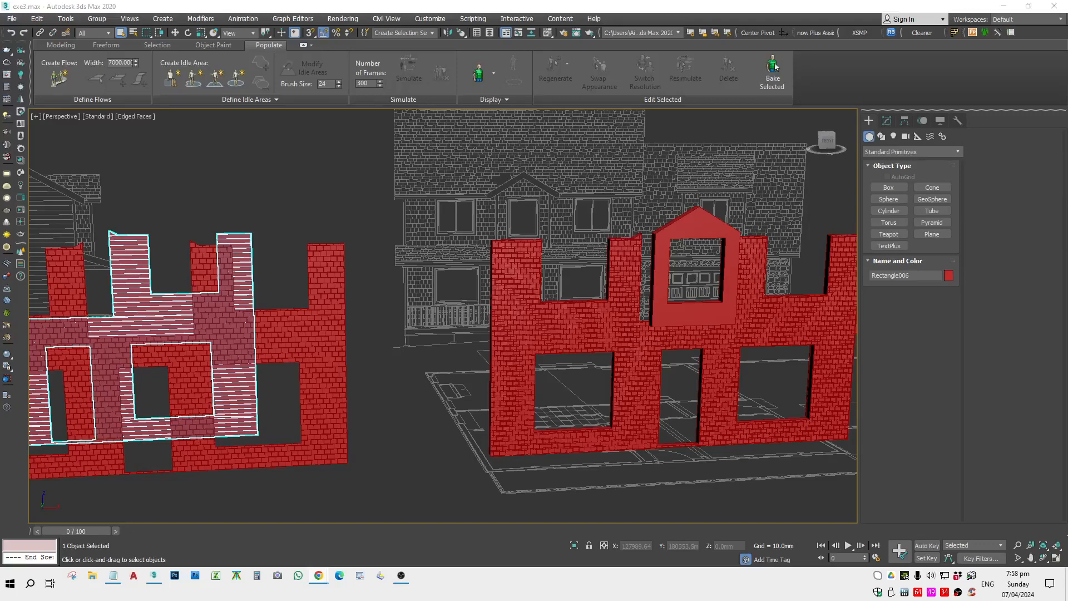
Switch to Chrome and open CG-Source's FloorGenerator page through a Google search for "floor generator".
left_click_drag(1067, 111, 490, 48)
type("floor generator")
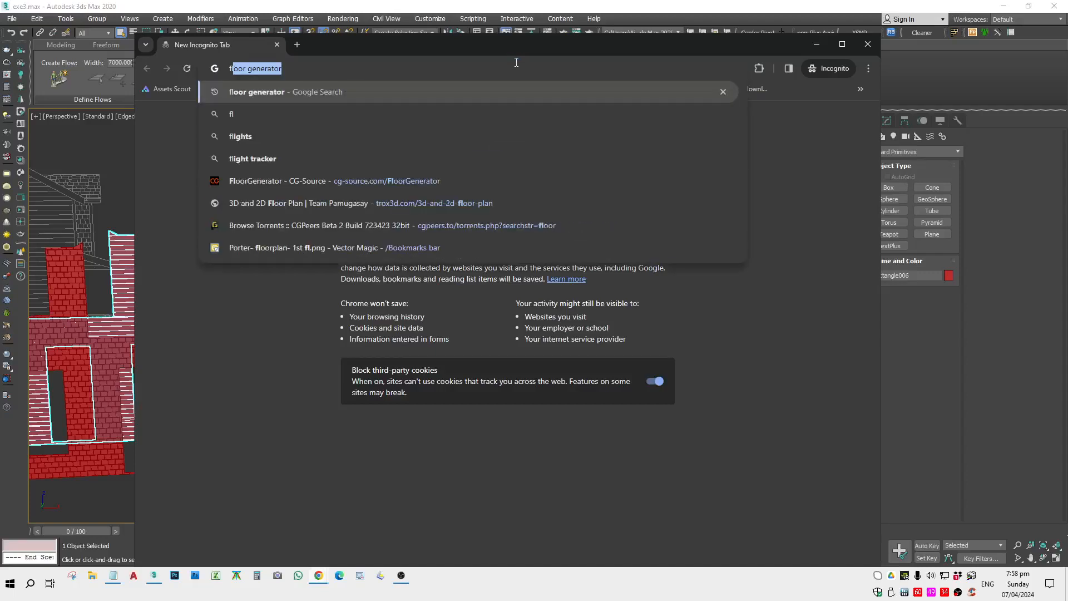
key("Return")
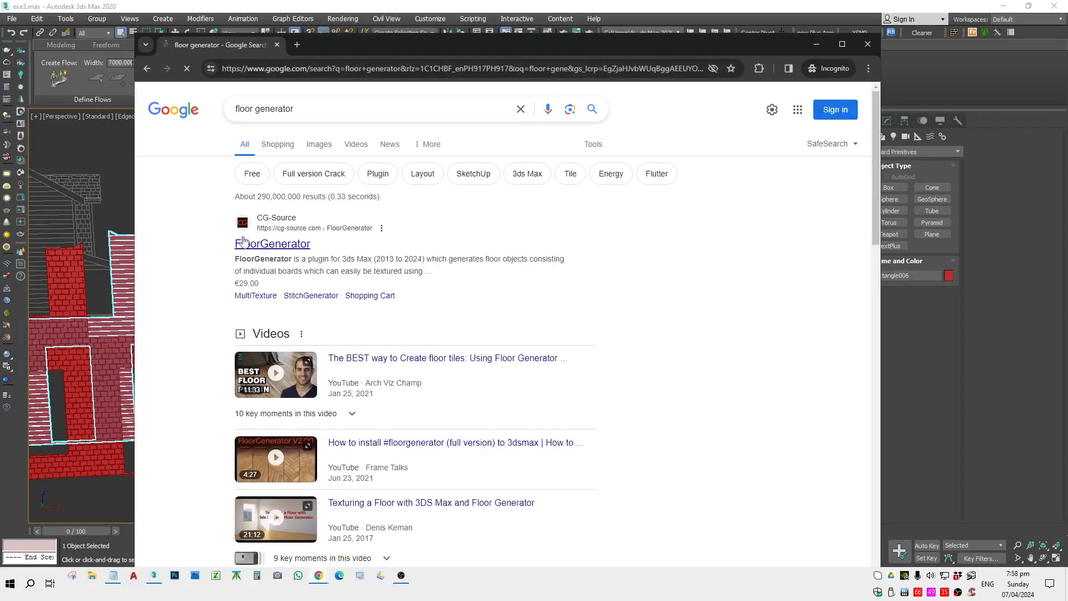
left_click(306, 244)
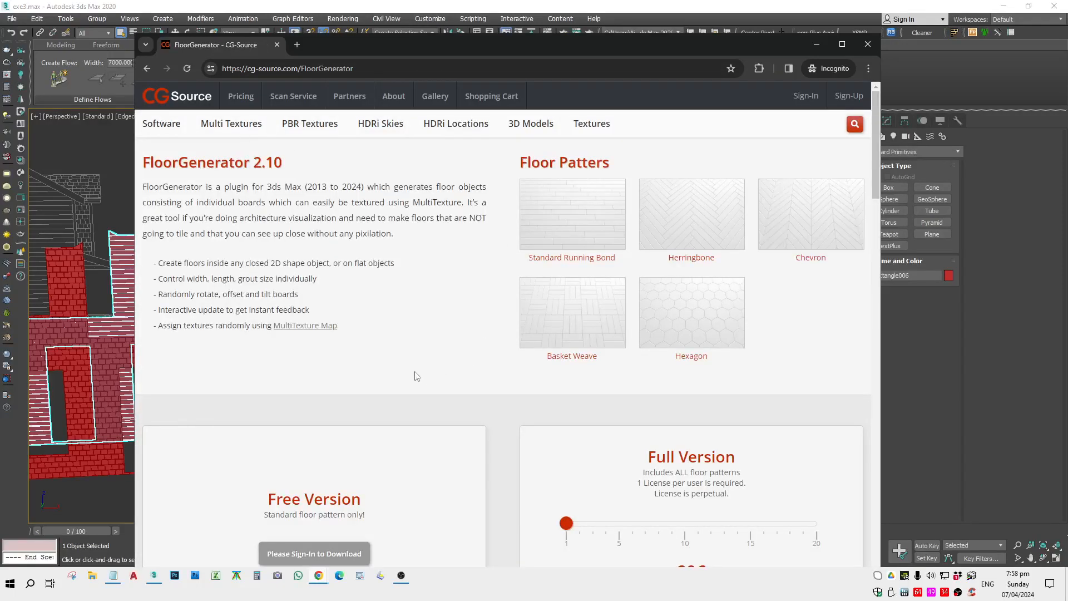
Review the floor patterns and compare the free and full version offers on the FloorGenerator page.
scroll(359, 446, "down", 2)
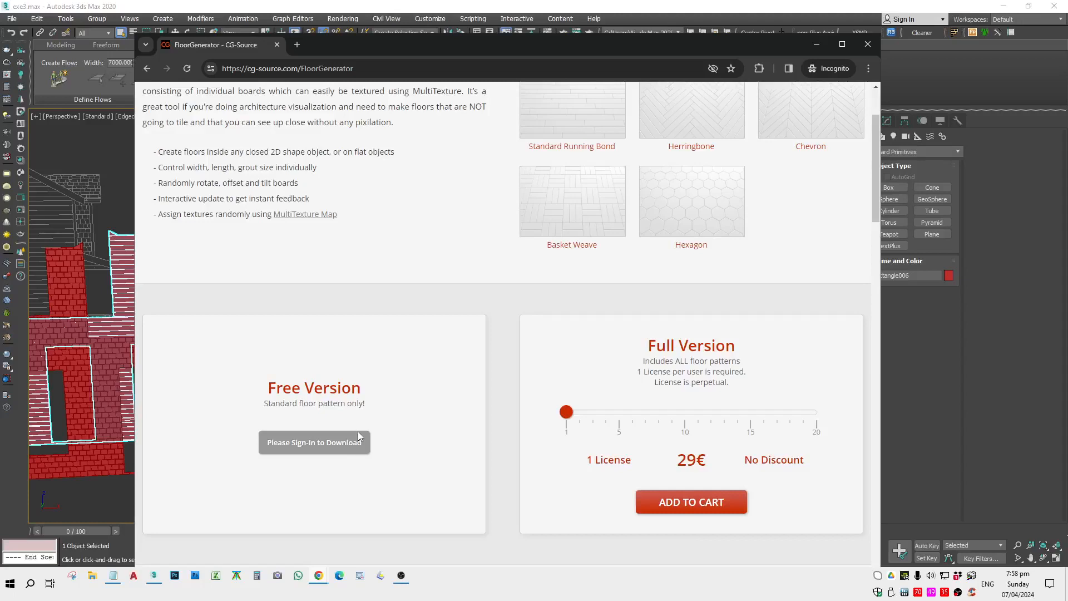
scroll(538, 417, "up", 2)
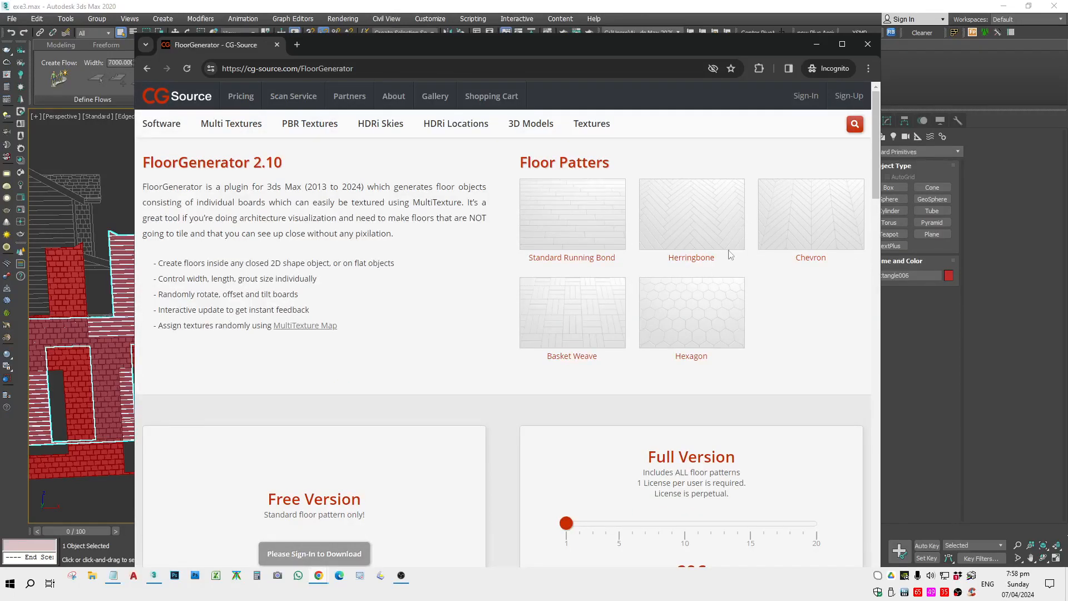
mouse_move(568, 523)
left_mouse_down()
mouse_move(815, 522)
mouse_move(566, 524)
left_mouse_up()
scroll(551, 520, "down", 2)
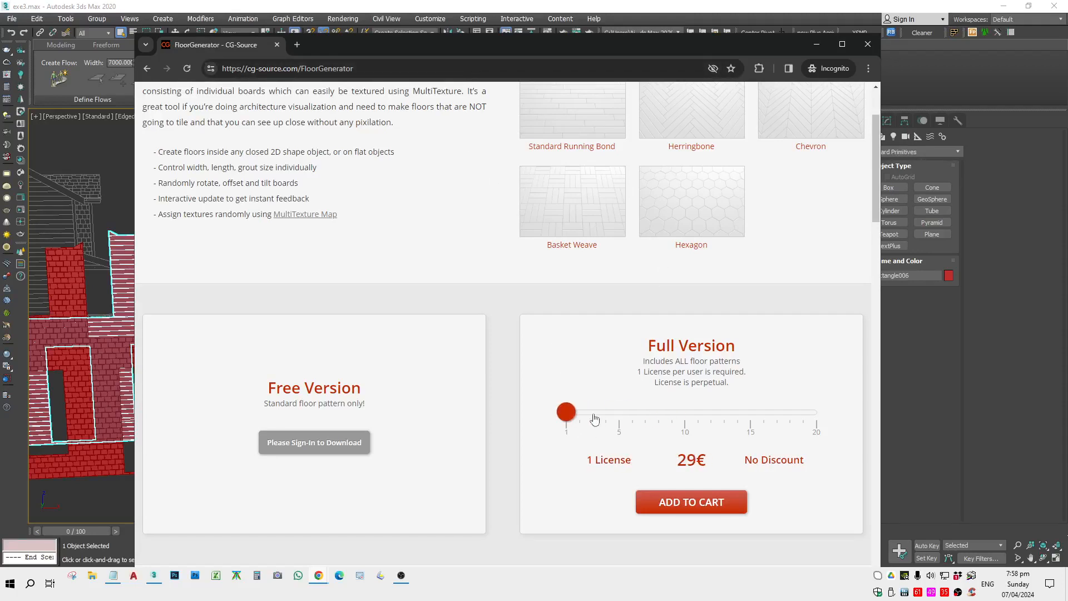
left_click(724, 412)
left_click_drag(765, 446, 446, 385)
scroll(584, 398, "up", 2)
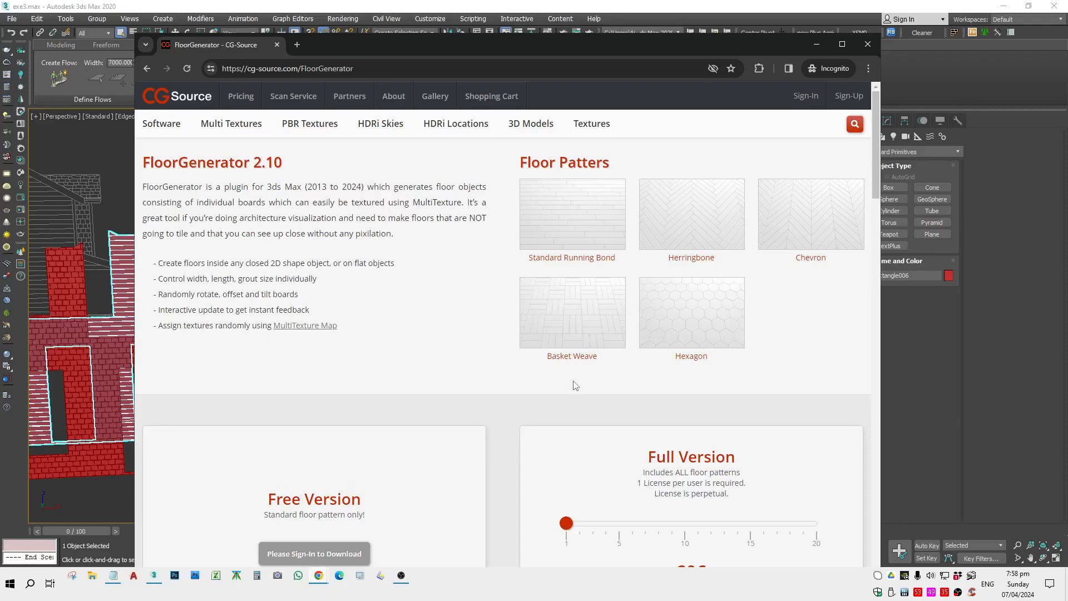
Switch back to 3ds Max, clear the selection and change the viewport to the Front view.
left_click(906, 345)
scroll(508, 360, "down", 3)
left_click(444, 467)
middle_click_drag(444, 471, 486, 452)
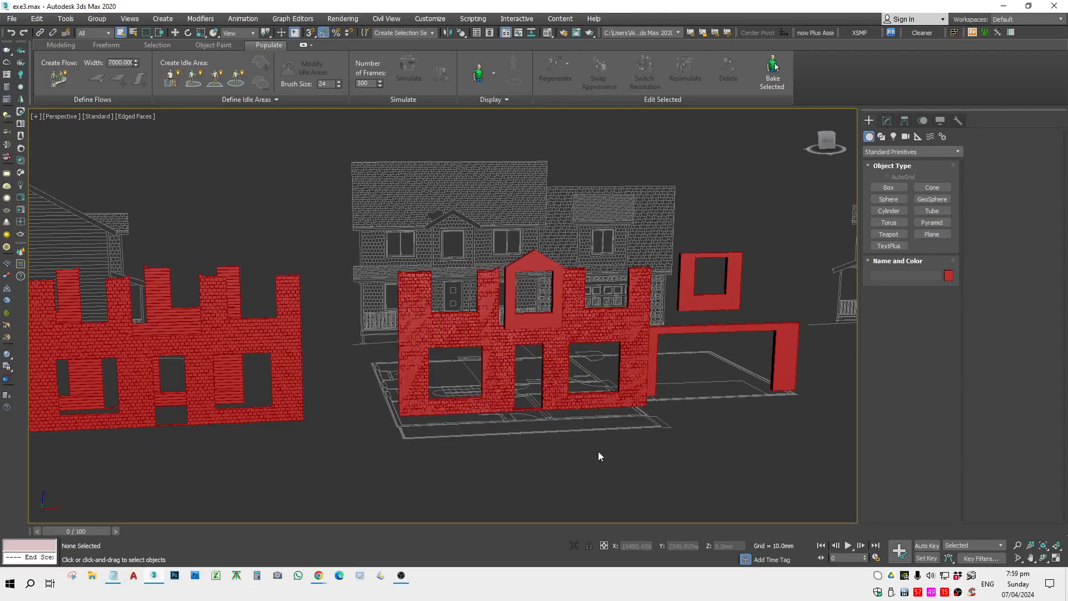
key("f")
Examine the upper-floor windows and the gabled section against the front elevation drawing.
scroll(382, 305, "up", 6)
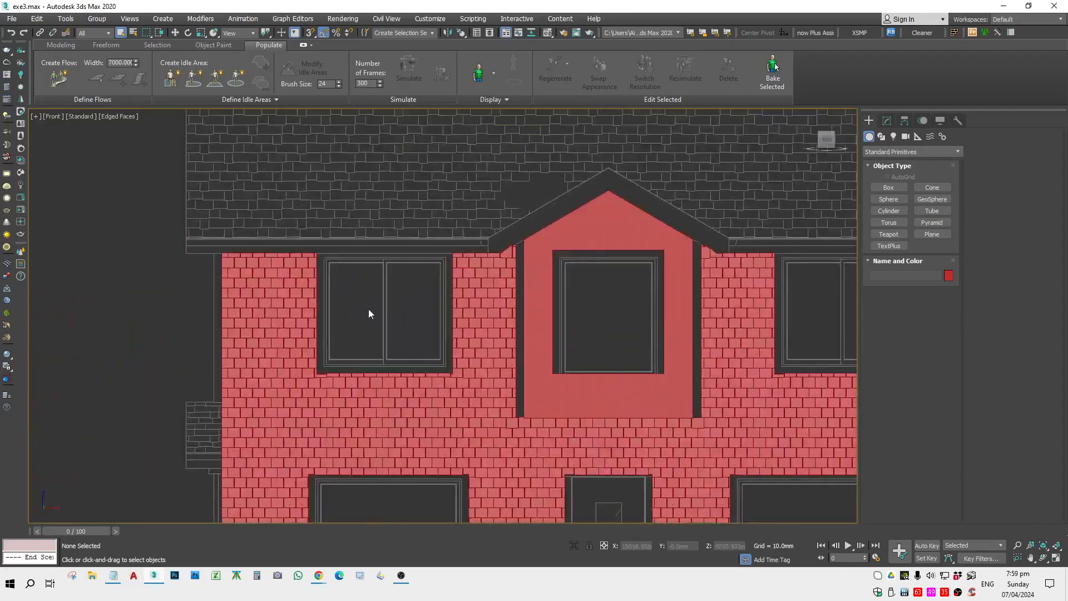
scroll(384, 346, "down", 6)
scroll(389, 311, "up", 8)
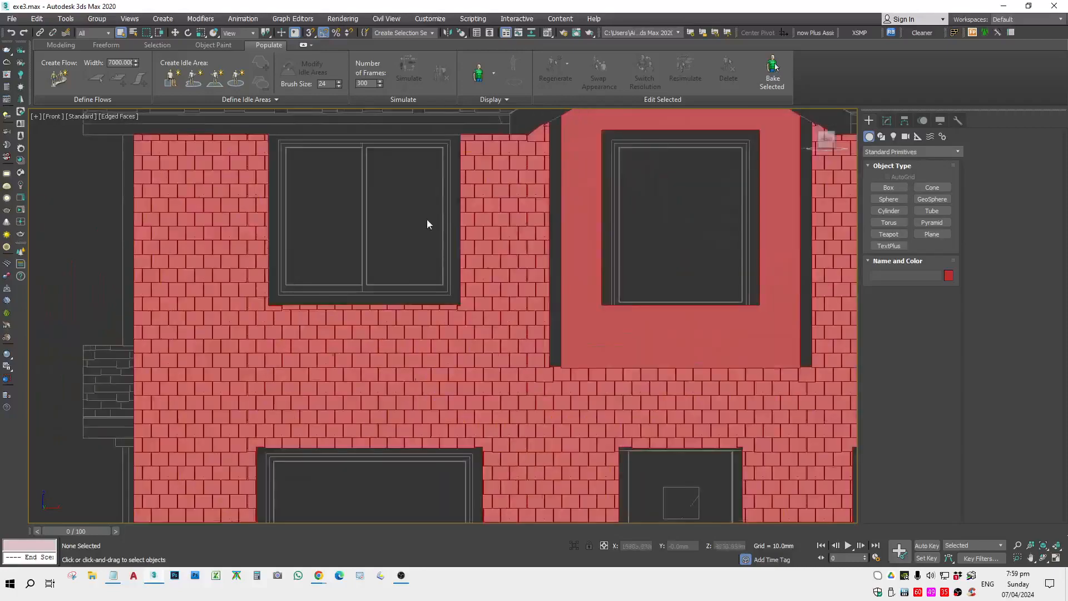
middle_click_drag(427, 224, 426, 257)
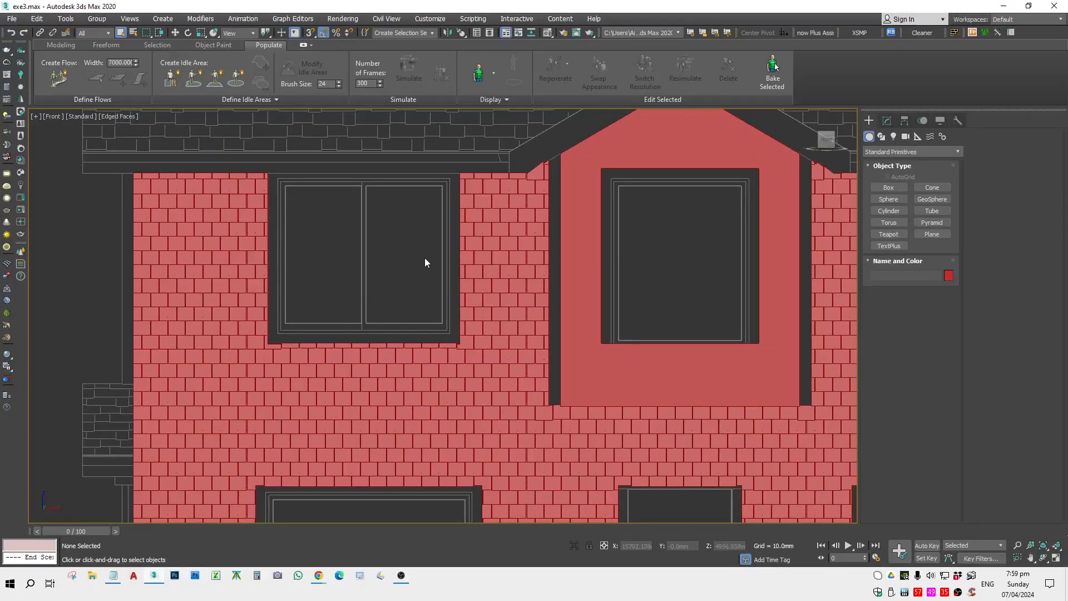
scroll(419, 252, "down", 6)
middle_click_drag(221, 253, 298, 279)
scroll(297, 280, "down", 1)
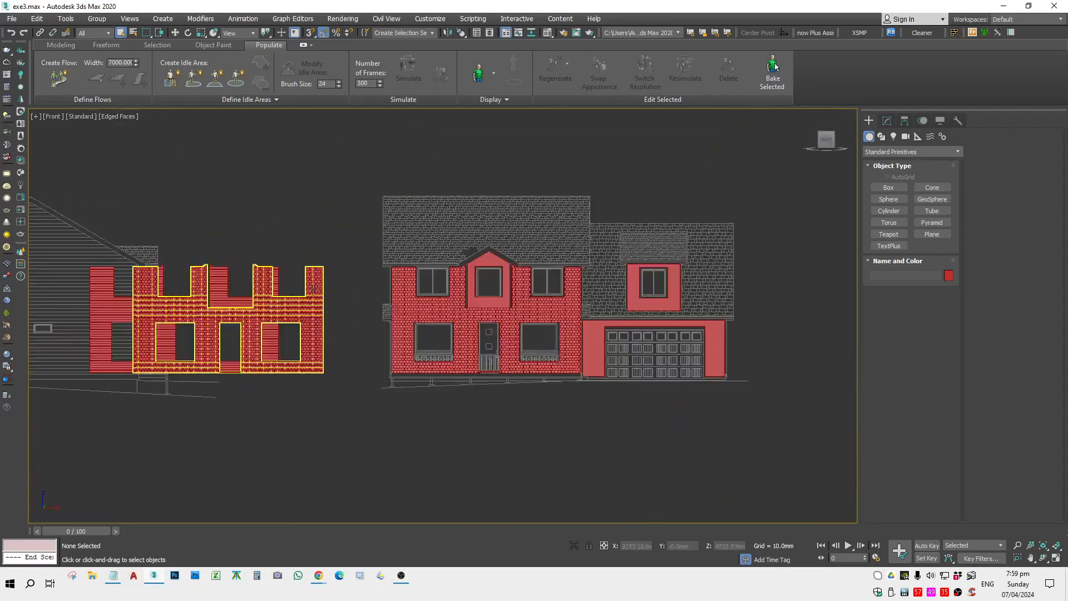
Move the two spare brick and siding walls horizontally away from the house, clear of the side elevation drawing.
middle_click_drag(615, 299, 797, 330)
left_click(393, 358)
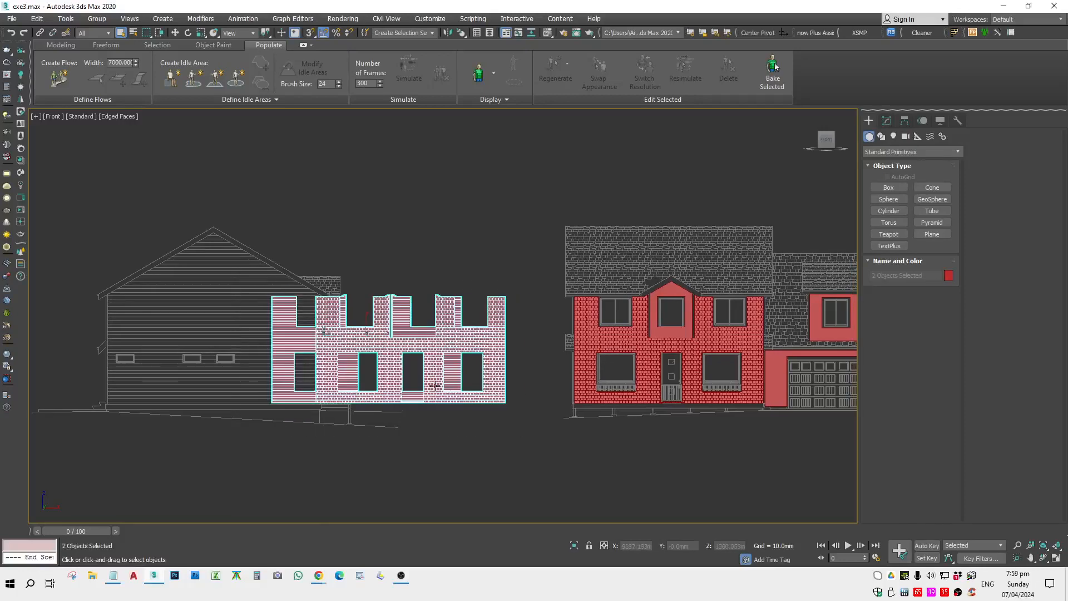
key("w")
left_click_drag(398, 348, 5, 331)
scroll(294, 300, "up", 2)
scroll(355, 312, "up", 2)
middle_click_drag(355, 312, 155, 299)
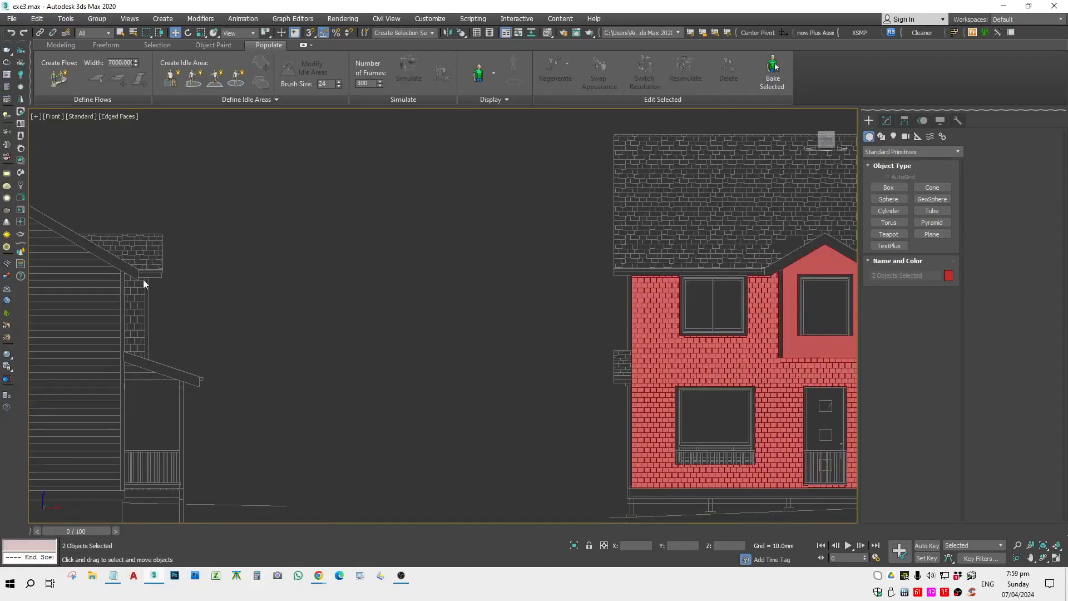
left_click(881, 136)
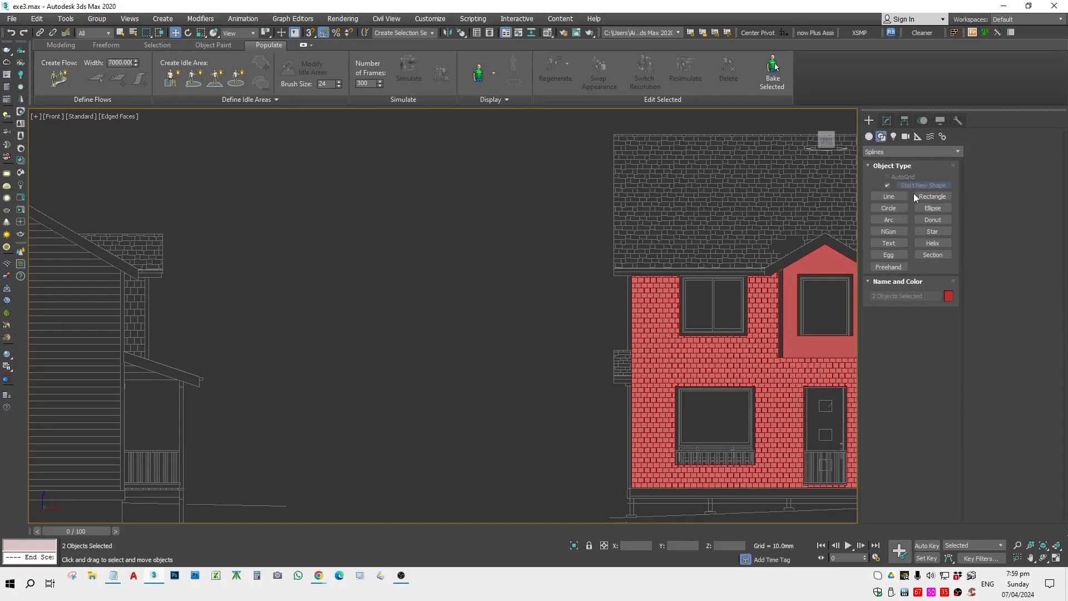
left_click(932, 196)
scroll(91, 265, "up", 6)
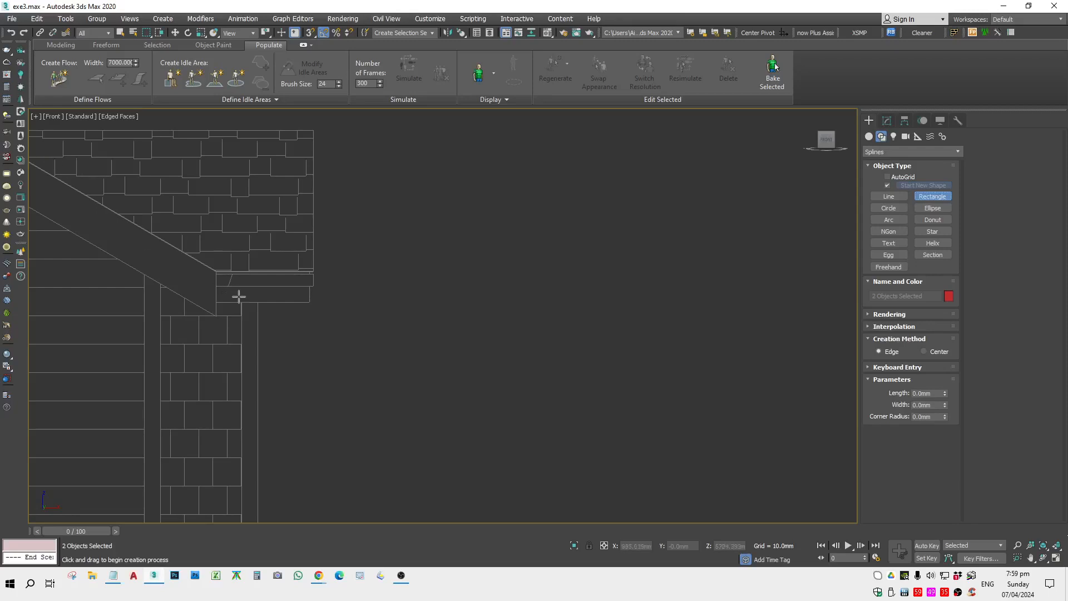
scroll(142, 275, "down", 5)
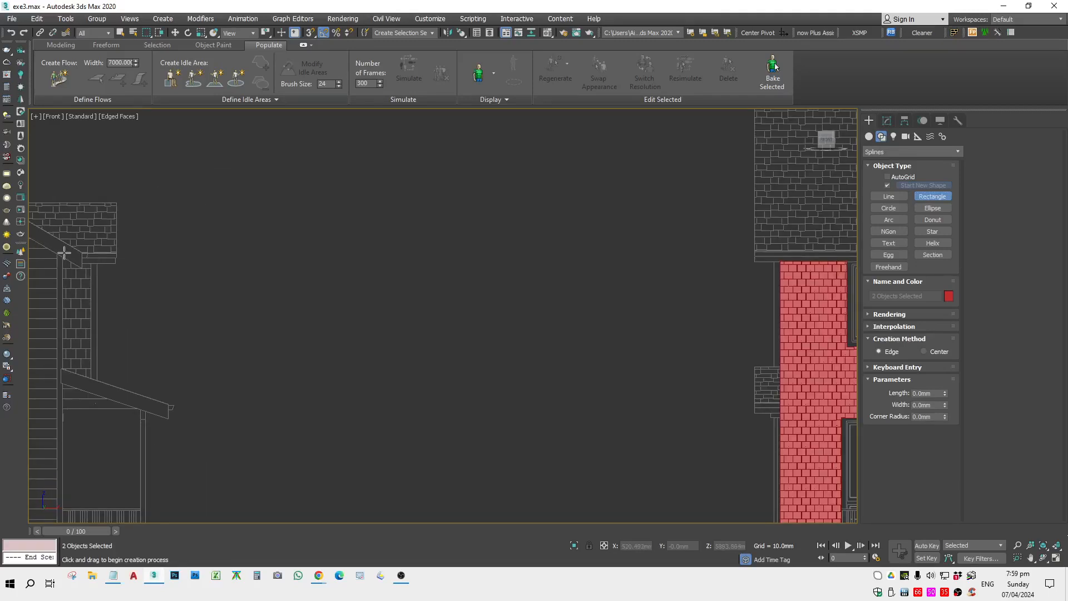
scroll(59, 252, "up", 5)
key("s")
scroll(63, 254, "down", 3)
scroll(59, 257, "down", 4)
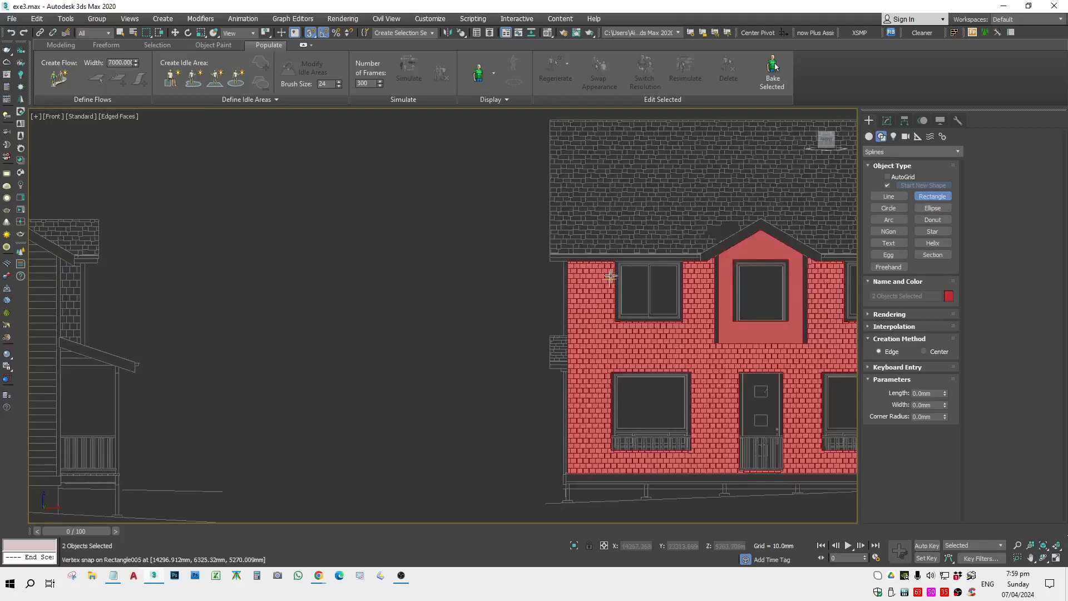
scroll(710, 281, "up", 6)
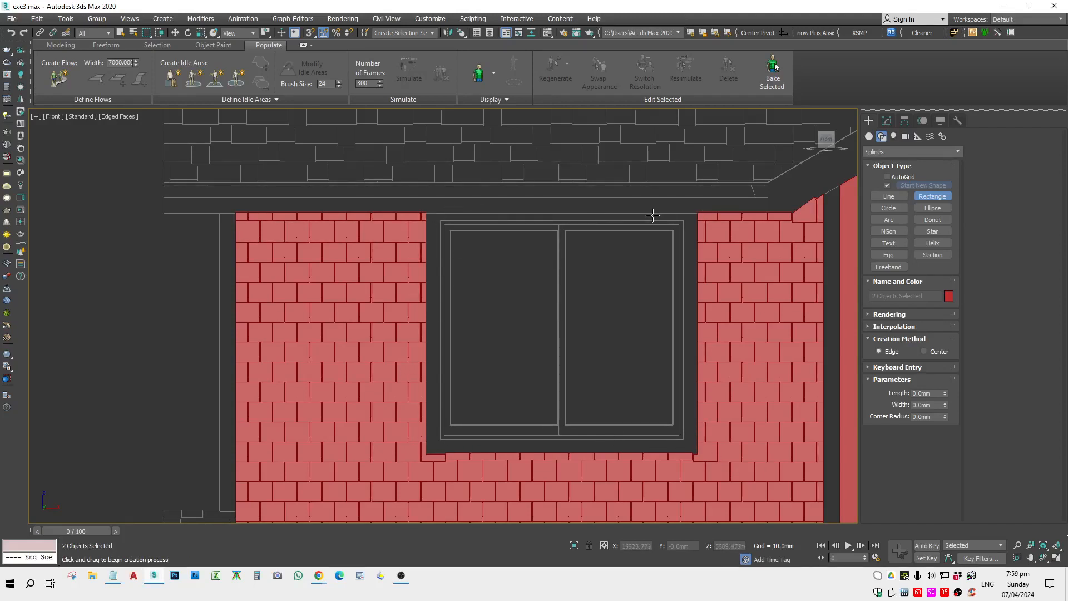
scroll(574, 269, "down", 6)
middle_click_drag(575, 269, 386, 346)
scroll(472, 329, "up", 8)
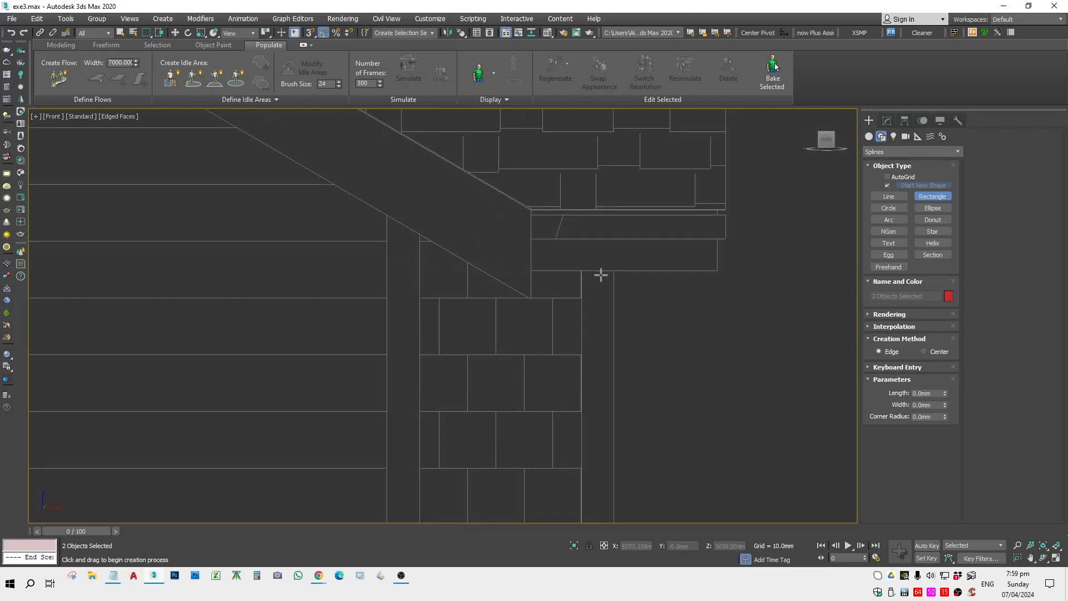
scroll(543, 281, "down", 10)
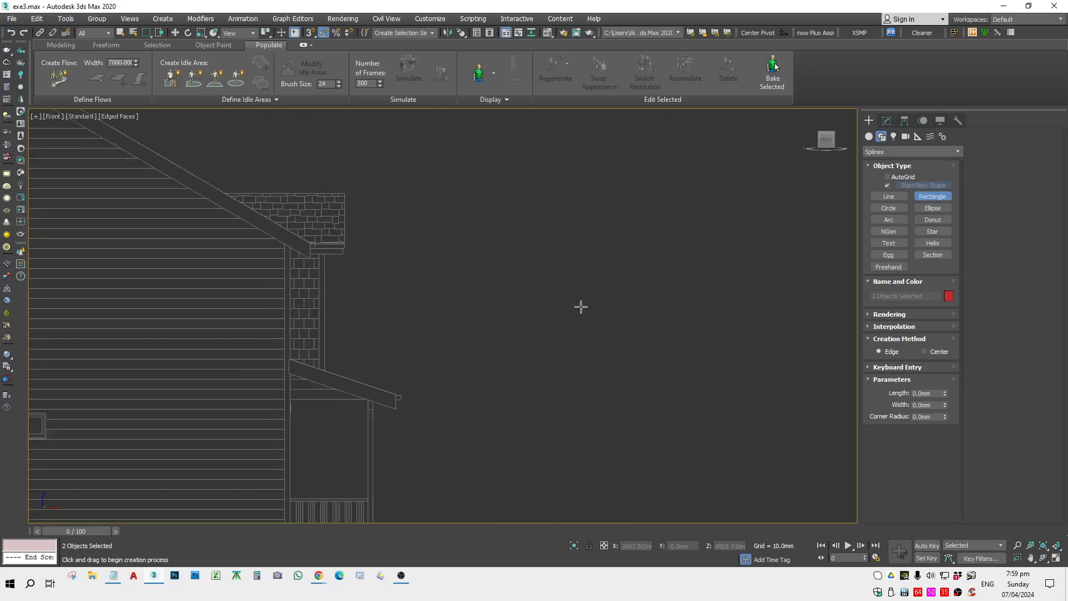
scroll(584, 310, "up", 5)
scroll(577, 282, "up", 2)
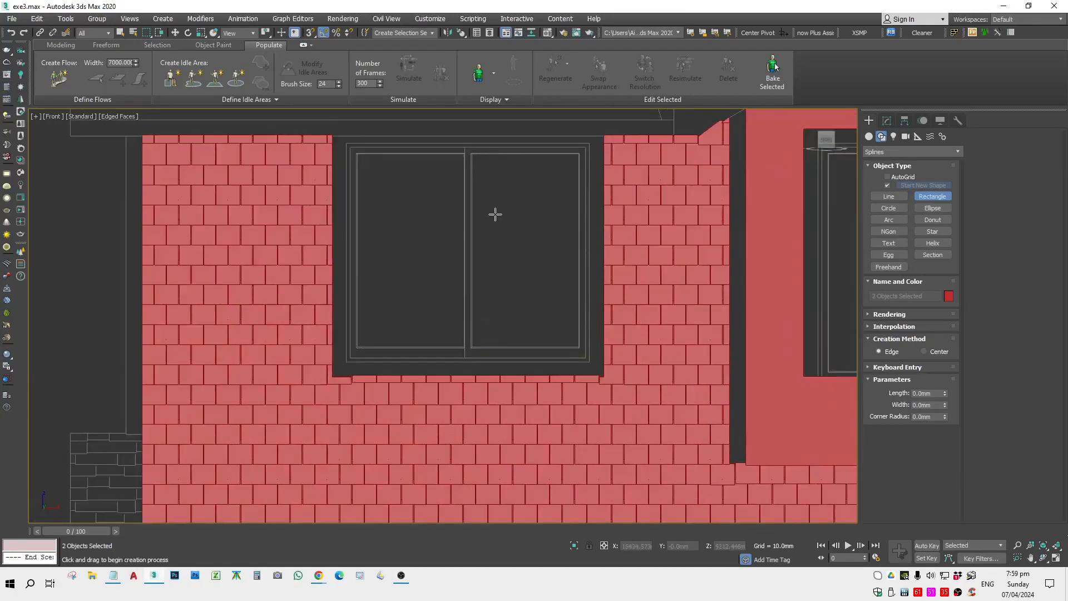
middle_click_drag(494, 215, 514, 265)
right_click(517, 281)
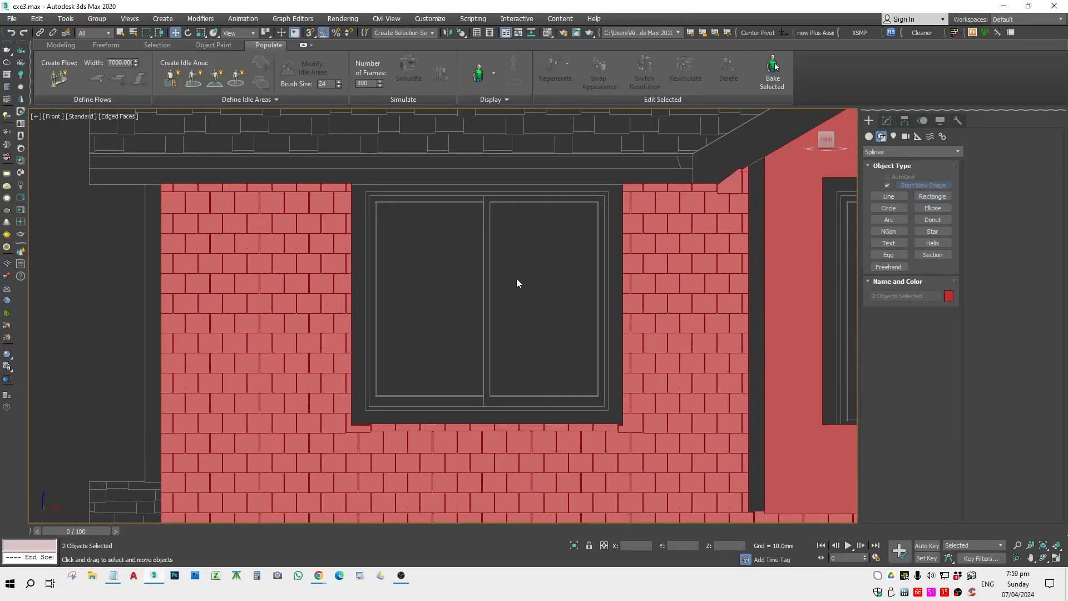
Select the brick-patterned front wall and try to move it horizontally away from the facade.
scroll(556, 284, "down", 4)
left_click(570, 284)
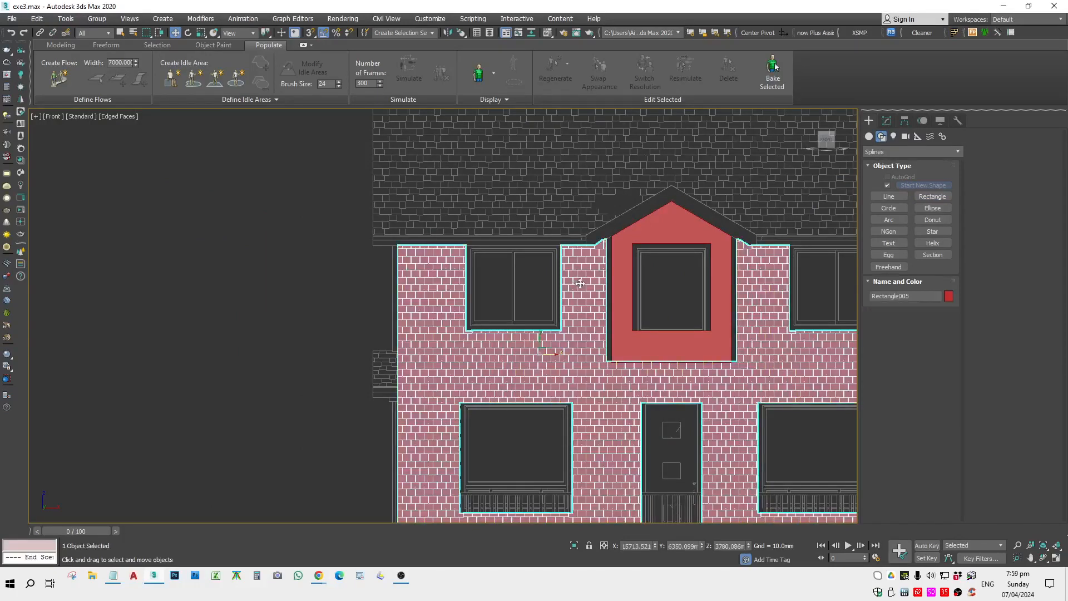
scroll(774, 377, "down", 3)
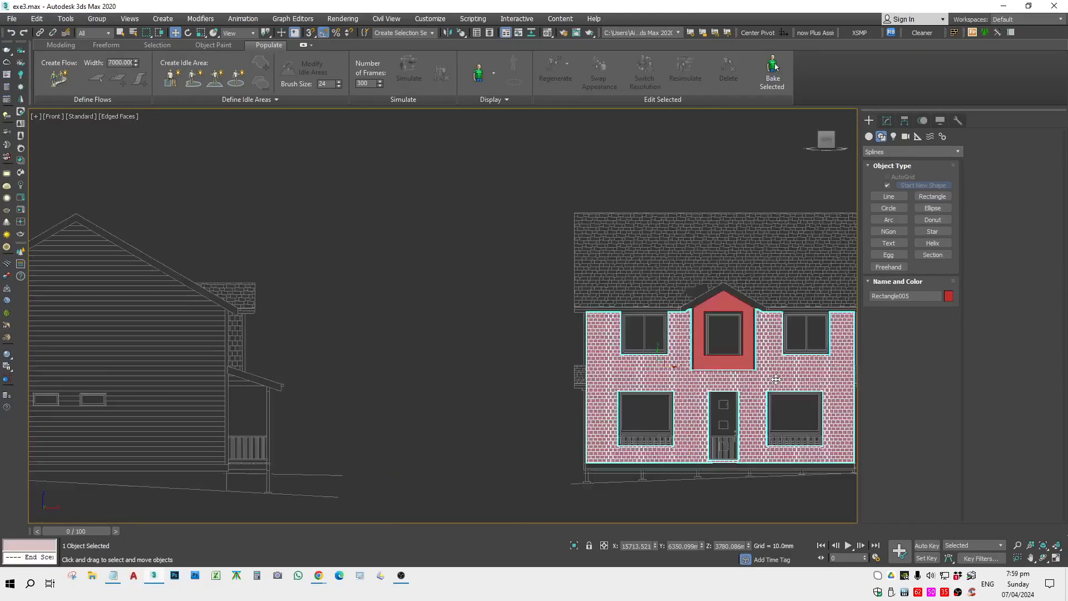
scroll(673, 381, "up", 3)
scroll(674, 367, "down", 1)
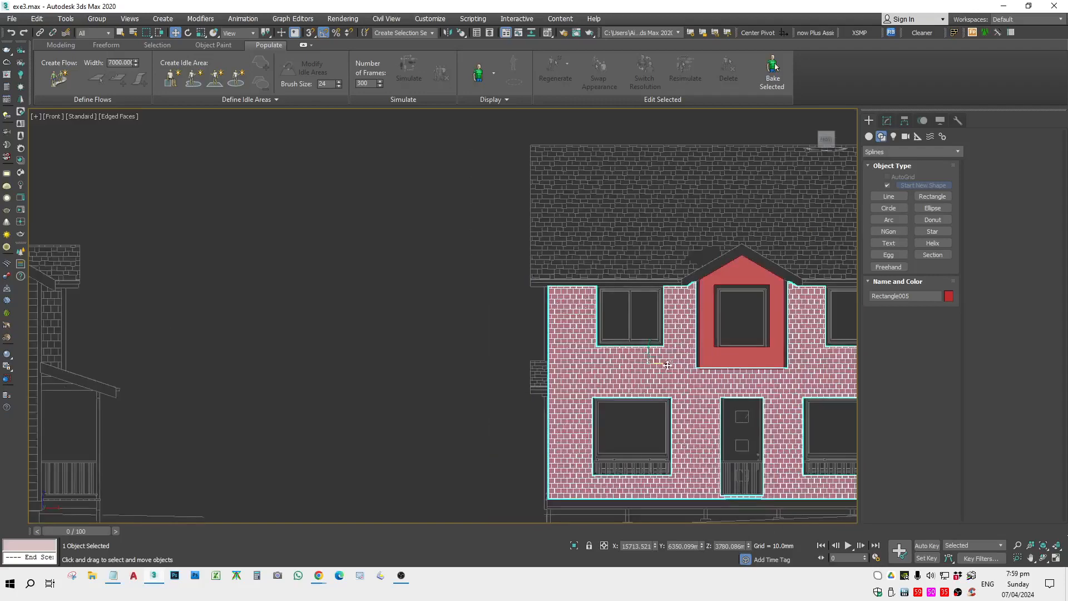
left_click_drag(662, 367, 533, 368)
key("ctrl+z")
scroll(621, 326, "down", 1)
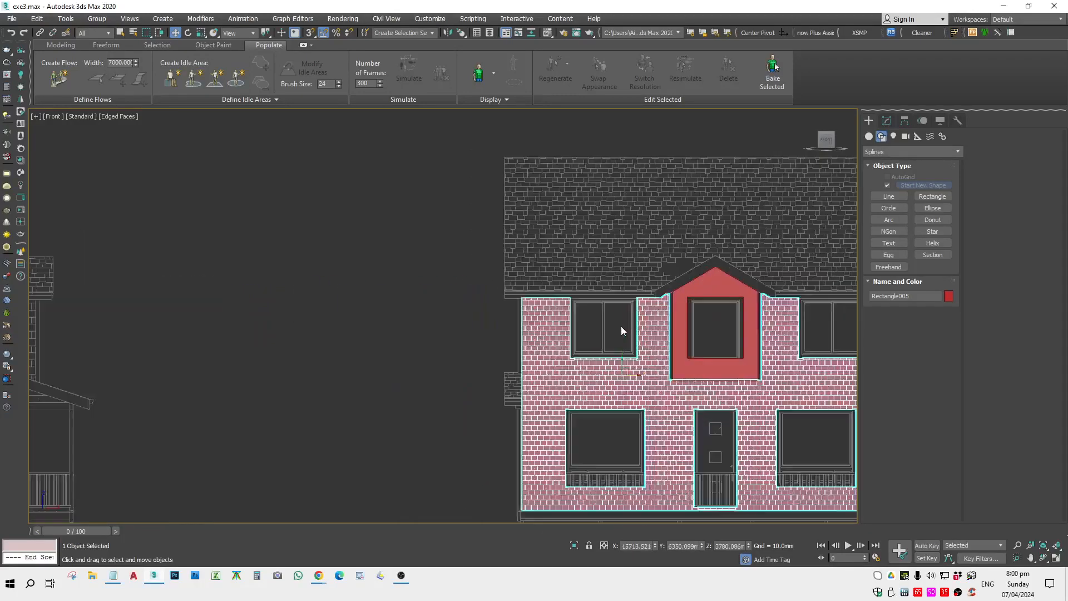
Compare the brick wall's edges with the upper-floor window and the elevation drawing in the wireframe Front view.
scroll(621, 326, "up", 4)
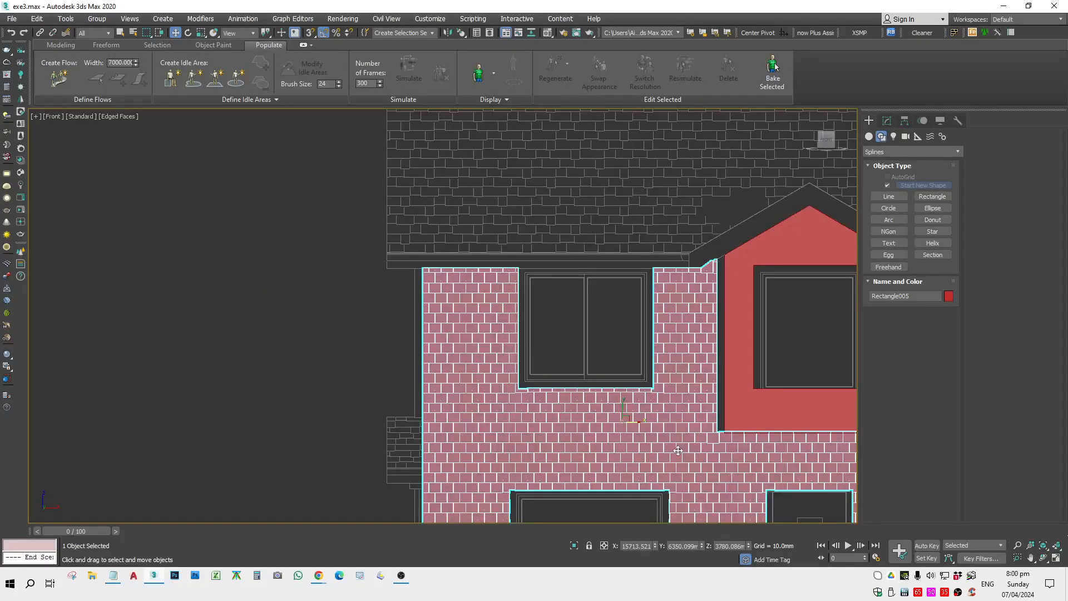
left_click_drag(677, 451, 635, 447)
middle_click_drag(635, 447, 584, 379, "alt")
key("f")
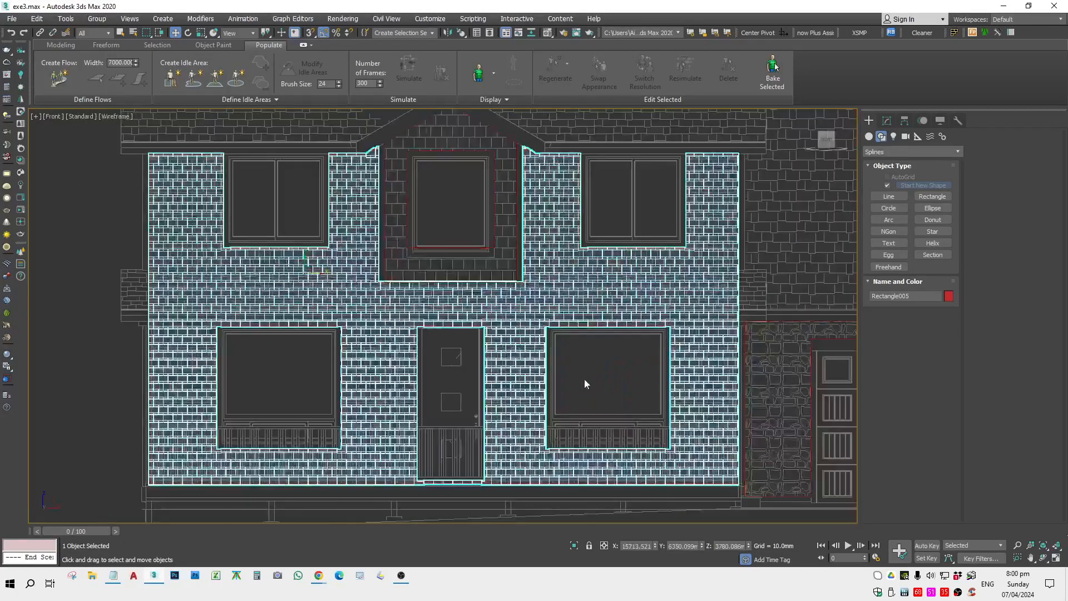
scroll(584, 378, "up", 5)
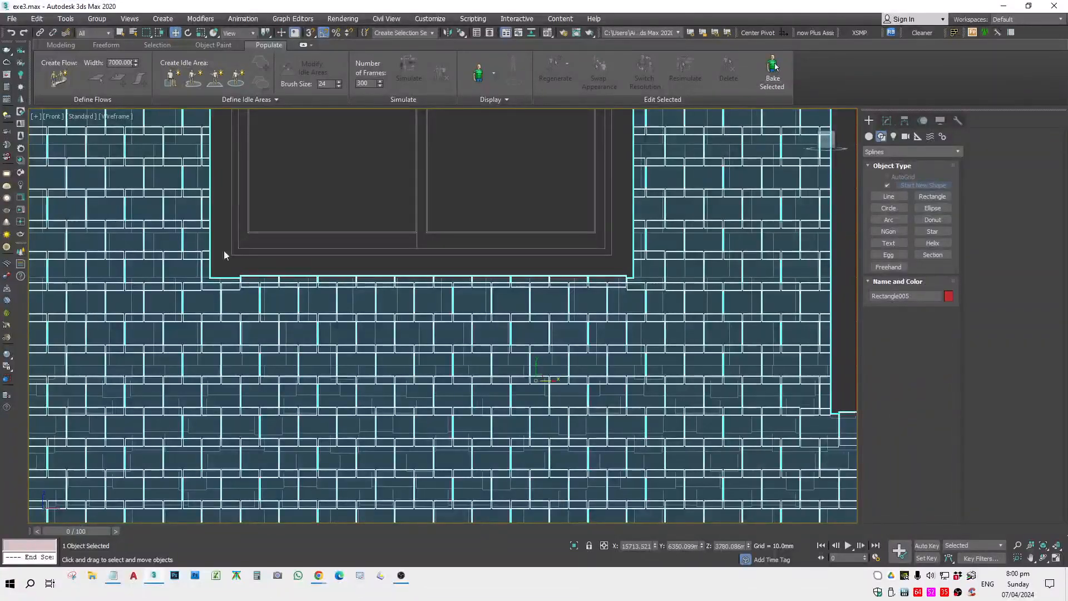
scroll(384, 345, "down", 3)
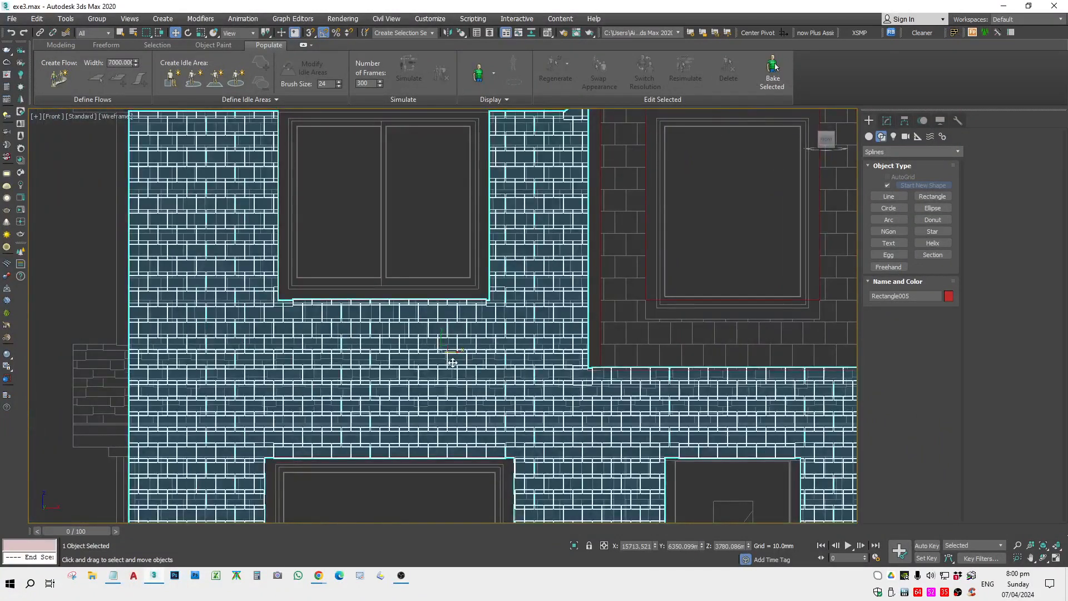
scroll(454, 362, "down", 3)
scroll(464, 360, "down", 2)
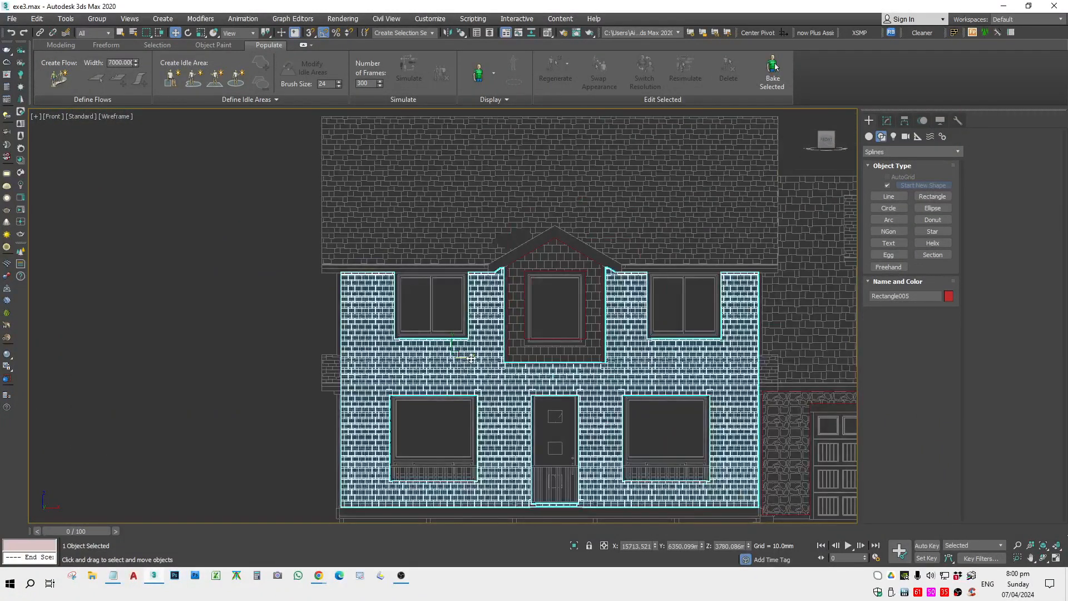
Move the brick-patterned wall horizontally off the plain front wall, towards the spare walls.
left_click_drag(475, 358, 393, 351)
right_click(392, 352)
middle_click_drag(392, 352, 482, 381, "alt")
scroll(480, 381, "down", 3)
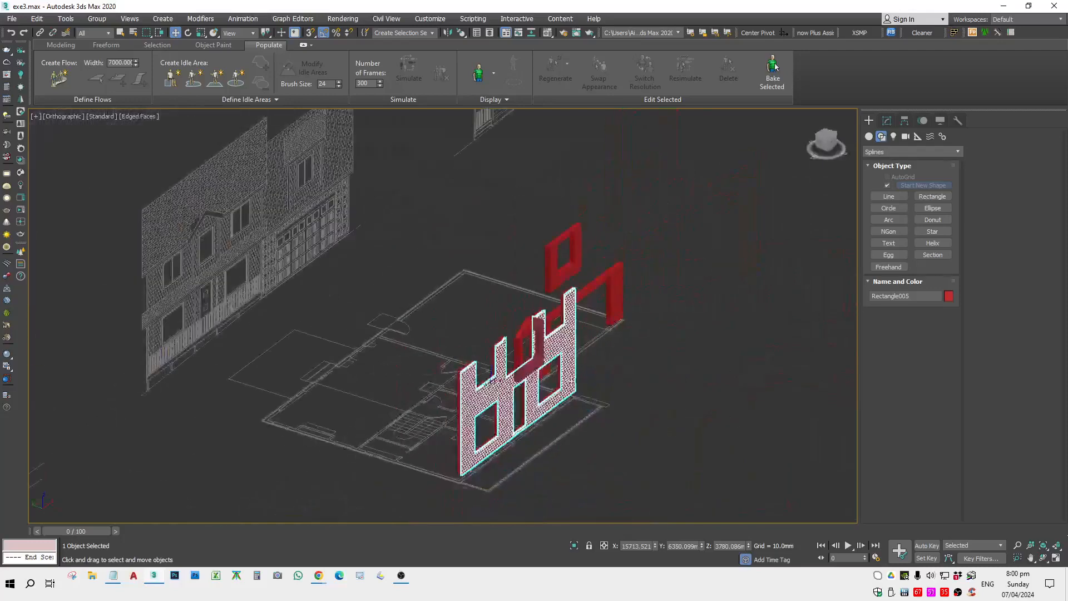
middle_click_drag(537, 399, 375, 220, "alt")
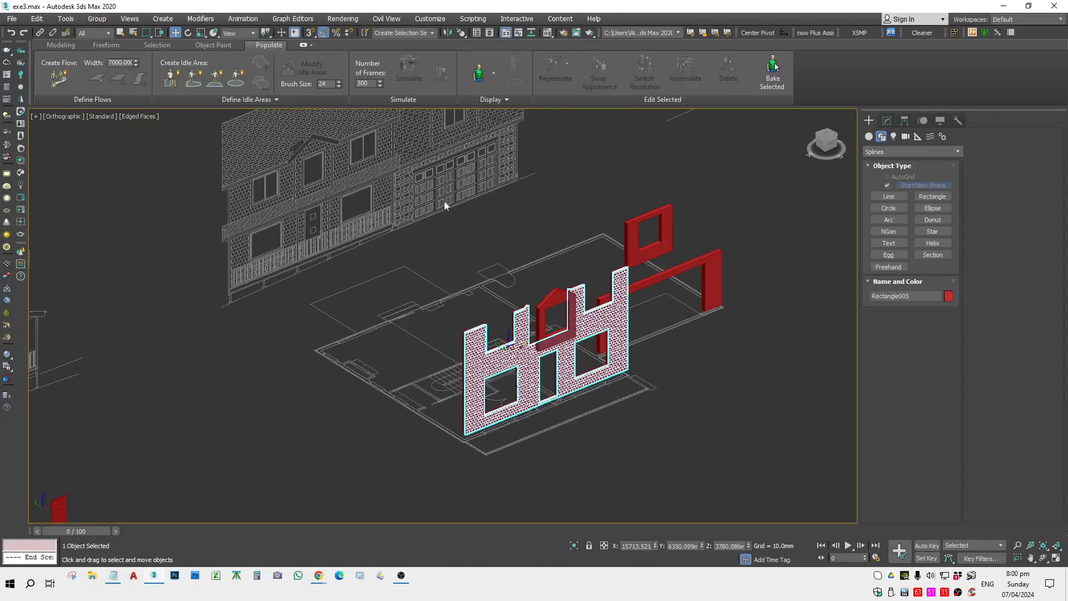
scroll(554, 362, "up", 5)
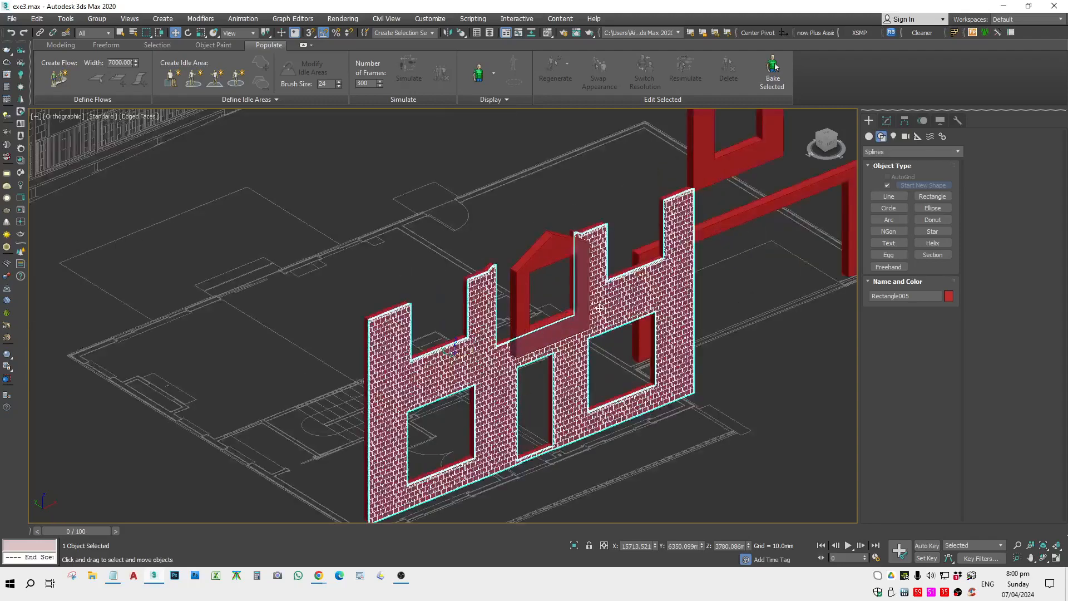
left_click_drag(554, 362, 5, 428)
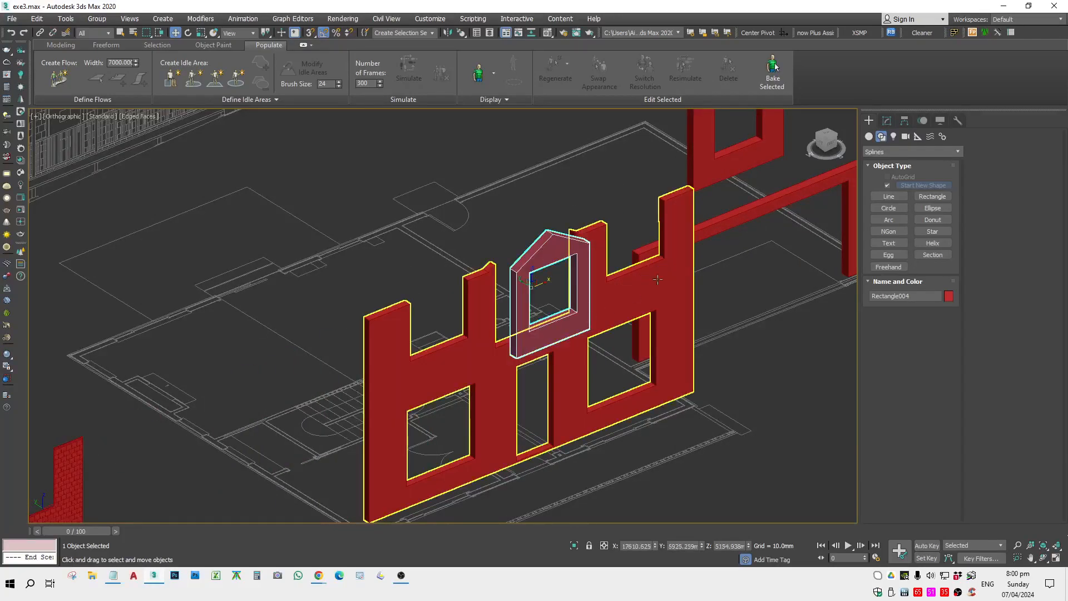
Move the selected patterned wall farther along the X axis, beyond the other spare walls.
left_click(540, 265)
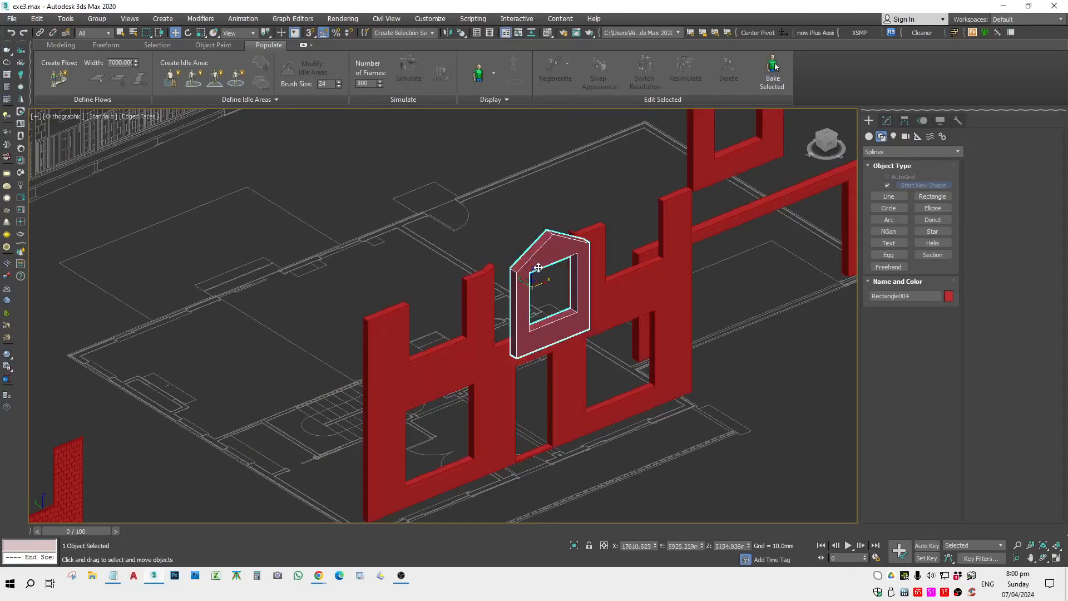
scroll(544, 275, "down", 5)
middle_click_drag(354, 368, 460, 328)
scroll(460, 328, "up", 3)
left_click(512, 317)
left_click_drag(514, 317, 5, 356)
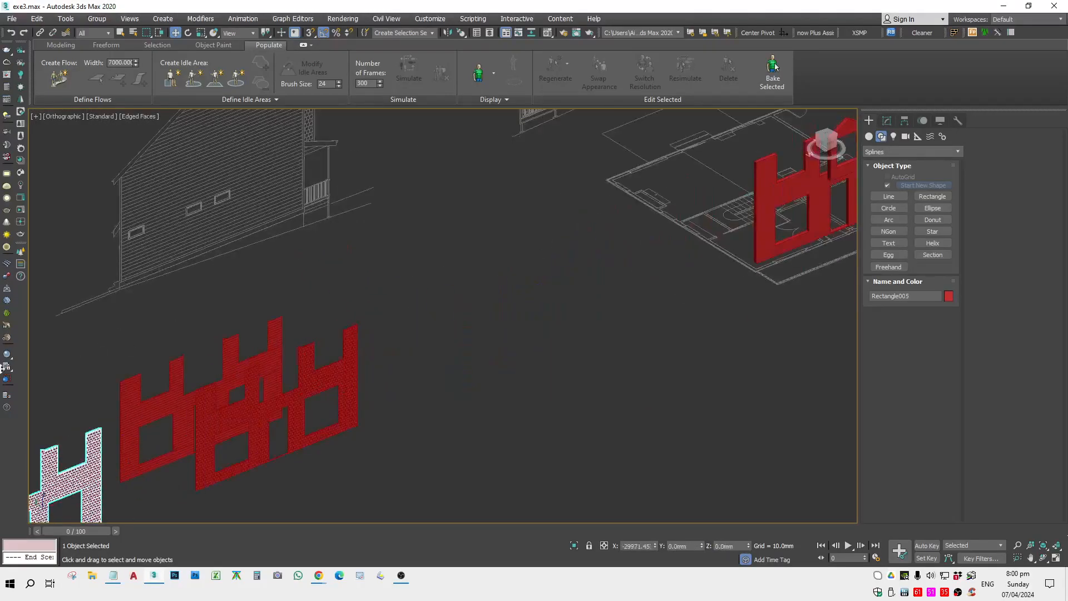
Inspect the spare patterned walls from the opposite side and clear the selection.
middle_click_drag(500, 406, 439, 366, "alt")
middle_click_drag(296, 419, 390, 276)
scroll(378, 356, "up", 4)
left_click(317, 341)
scroll(316, 341, "down", 5)
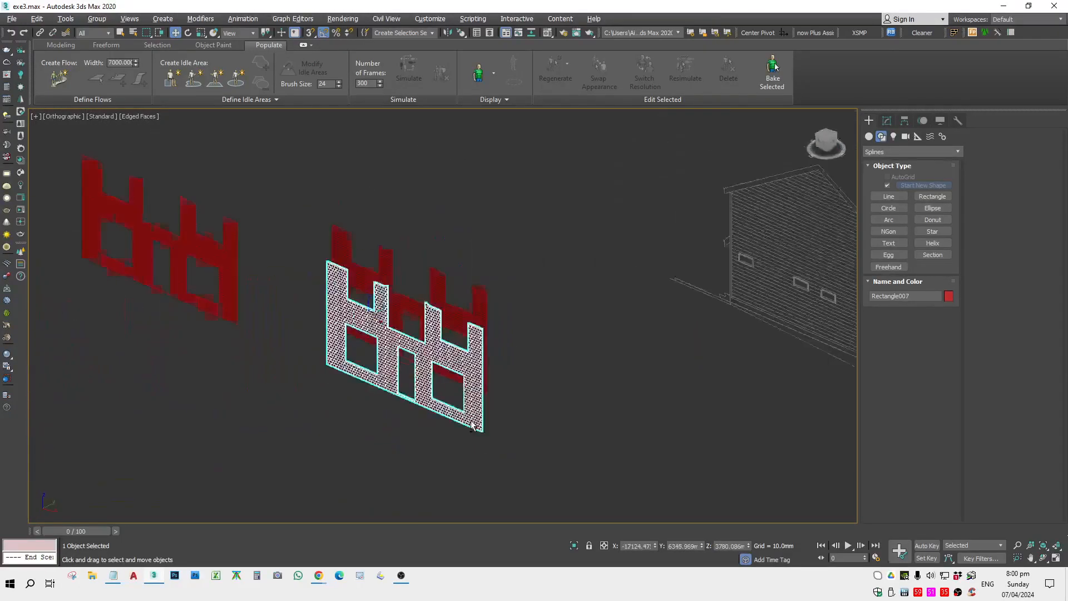
middle_click_drag(316, 341, 441, 252, "alt")
left_click(338, 385)
scroll(440, 252, "up", 3)
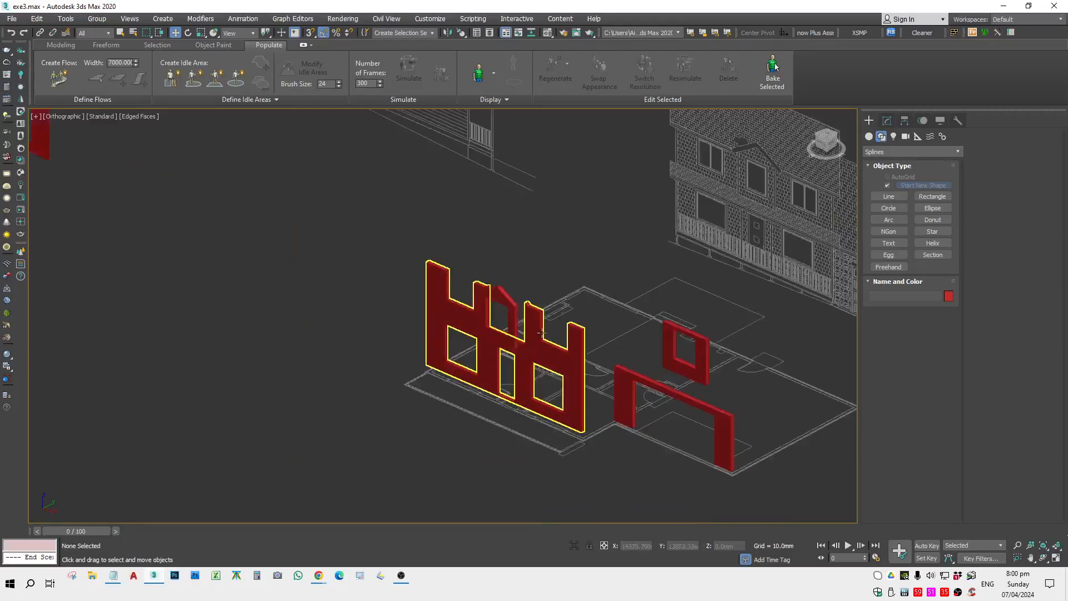
Select the plain front wall, frame it in the Front view and show it in wireframe.
left_click(543, 341)
key("f")
key("z")
scroll(389, 285, "up", 2)
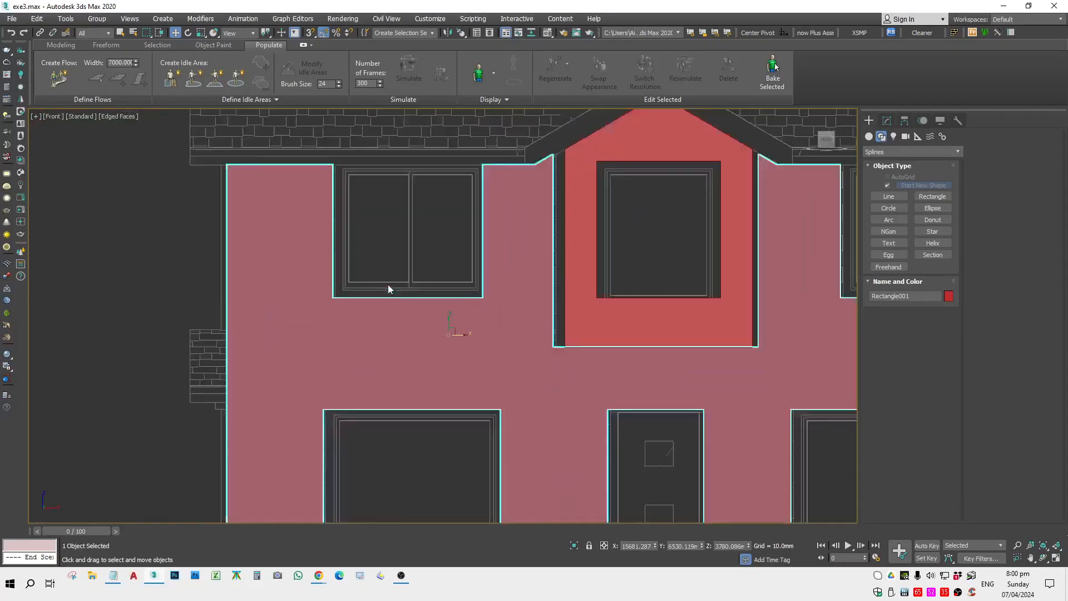
scroll(412, 345, "up", 2)
middle_click_drag(412, 346, 428, 389)
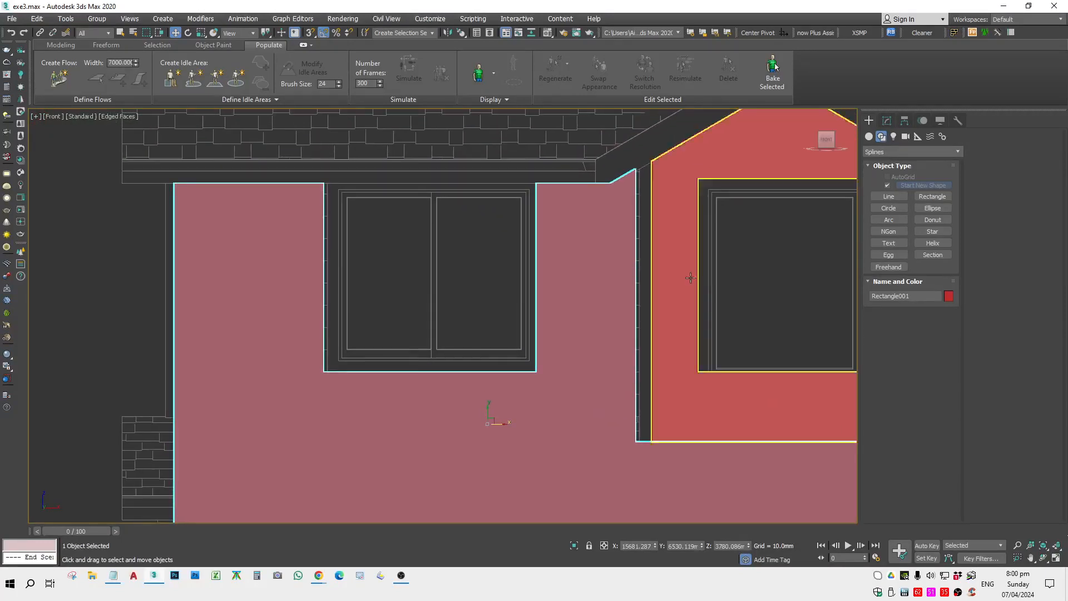
left_click(919, 195)
scroll(493, 393, "up", 4)
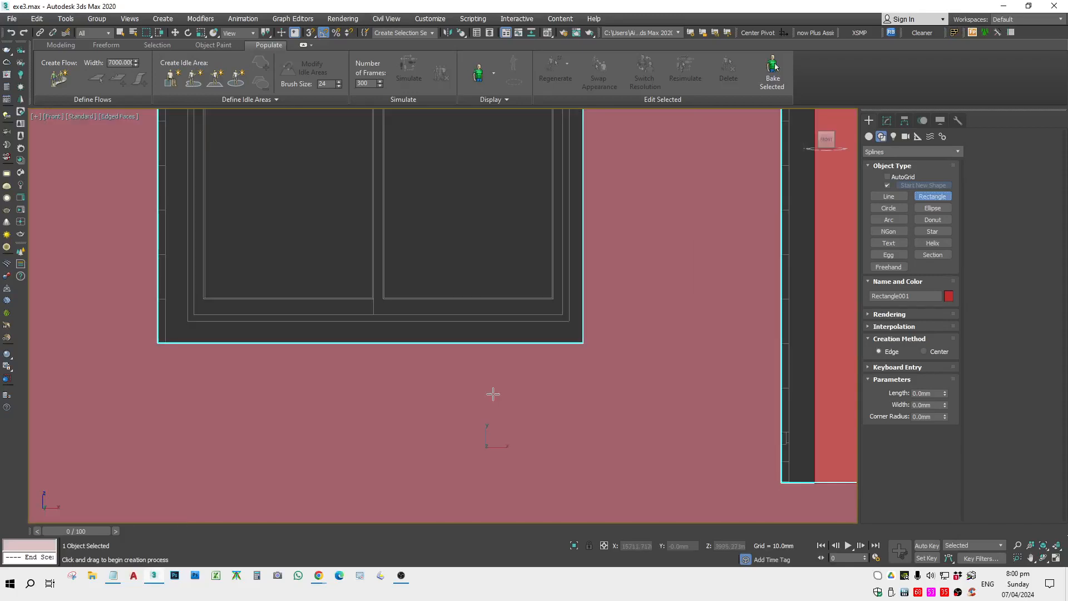
key("F3")
key("w")
Snap the plain front wall so its upper window opening's lower corner meets the window trim corner in the elevation drawing.
scroll(369, 348, "down", 6)
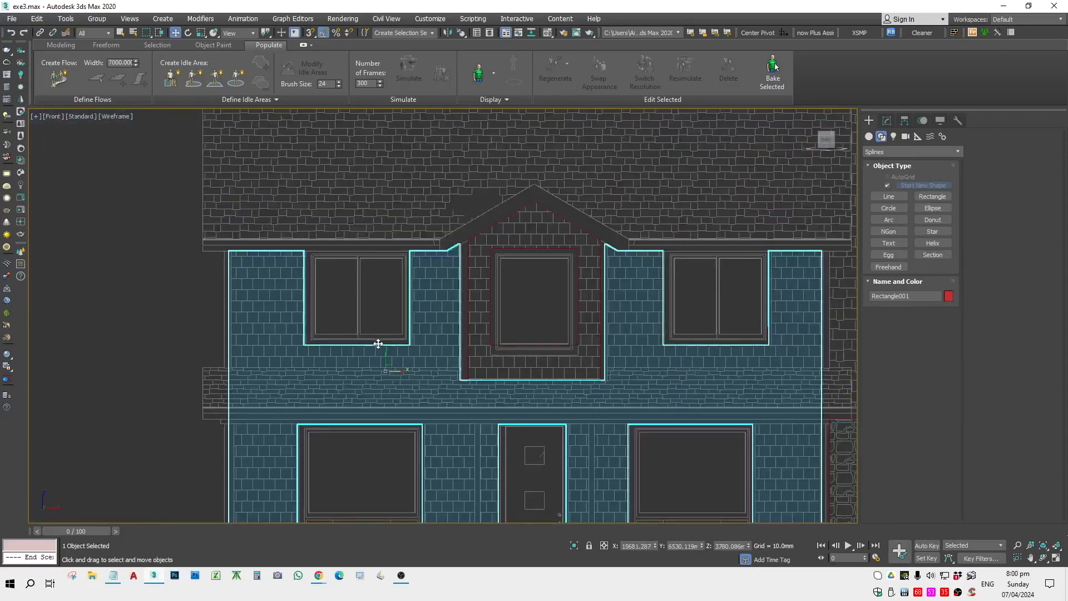
key("s")
key("space")
scroll(315, 339, "up", 8)
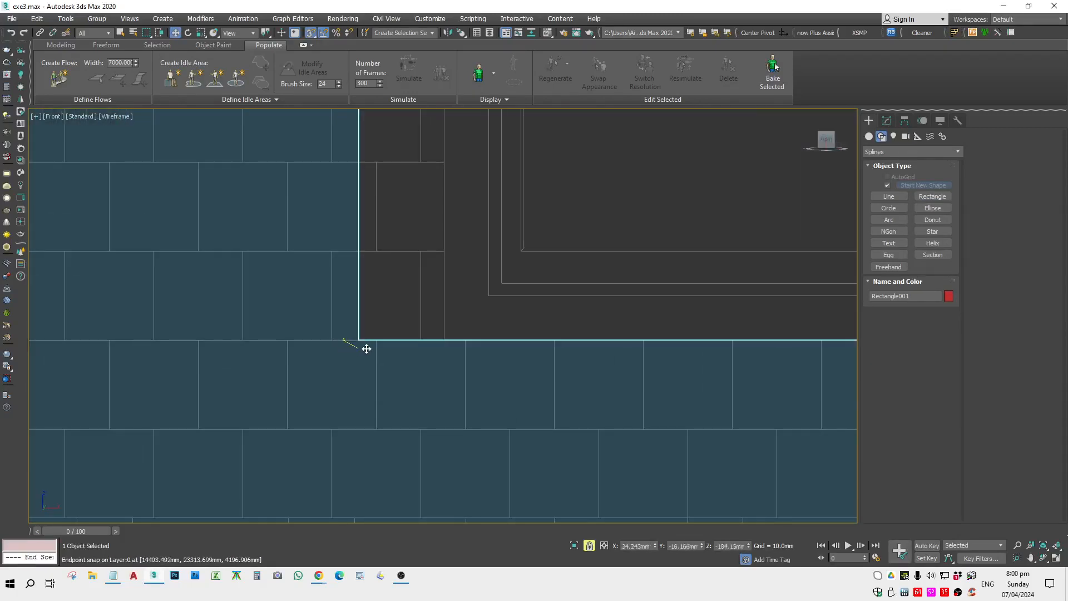
left_click_drag(366, 349, 444, 334)
key("space")
key("s")
scroll(444, 332, "down", 5)
left_click(462, 327)
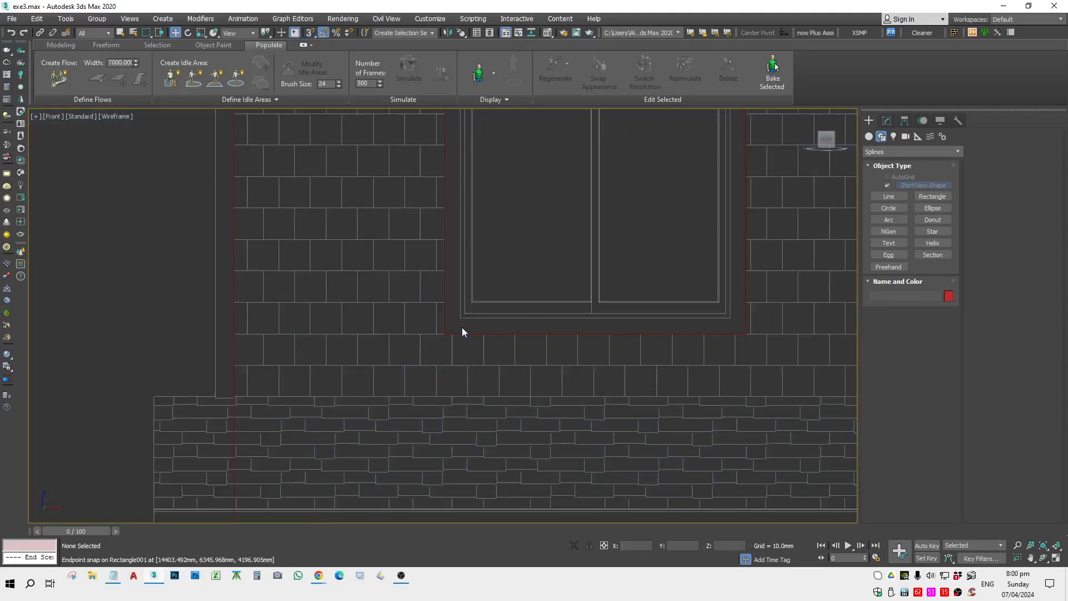
Measure the upper window's trim thickness with a temporary rectangle snapped at its lower corner, and remove the rectangle.
middle_click_drag(694, 324, 543, 414)
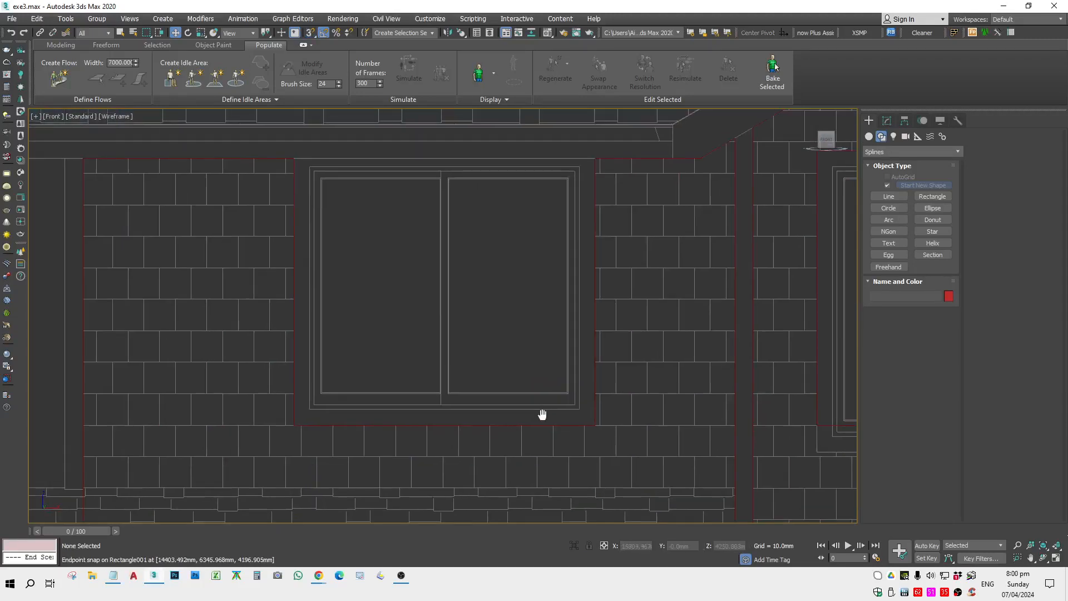
left_click(933, 194)
scroll(612, 367, "up", 5)
left_click_drag(610, 361, 653, 406)
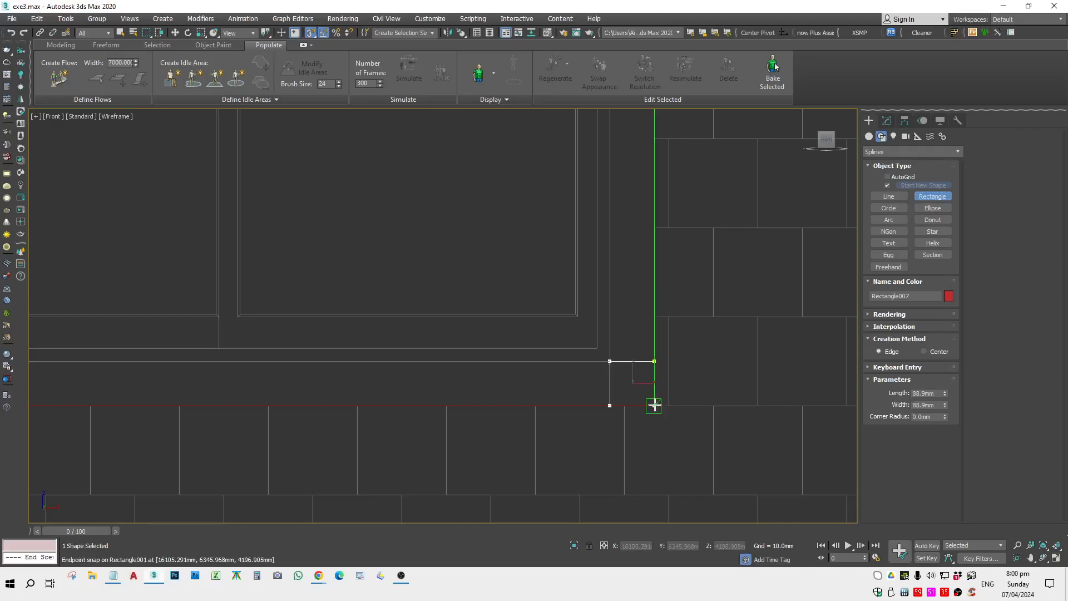
double_click(934, 405)
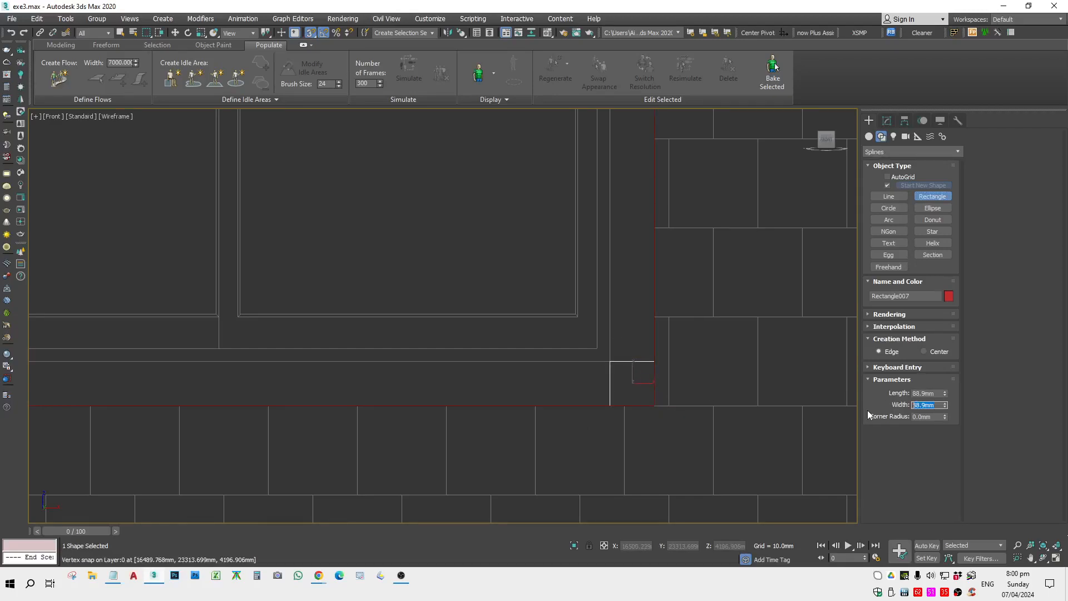
key("shift+Tab")
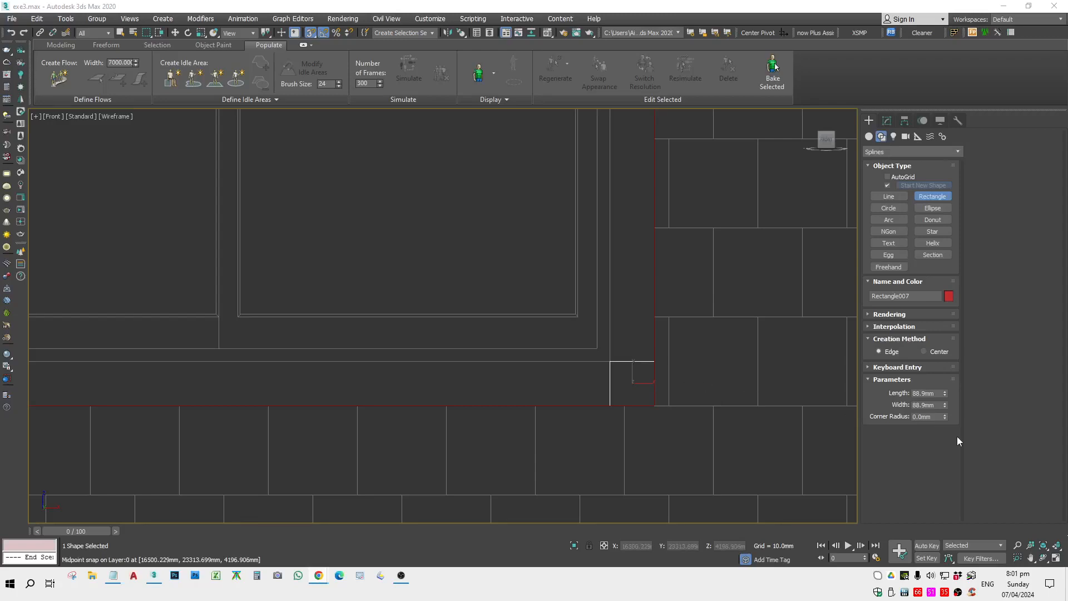
key("w")
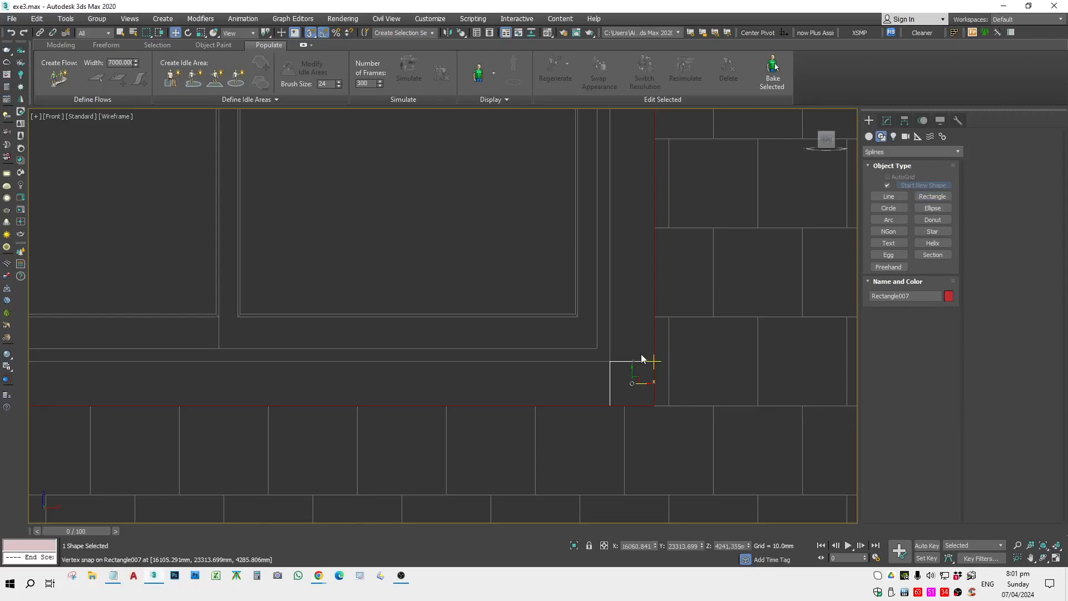
middle_click_drag(590, 337, 629, 340)
left_click(628, 341)
scroll(628, 340, "down", 6)
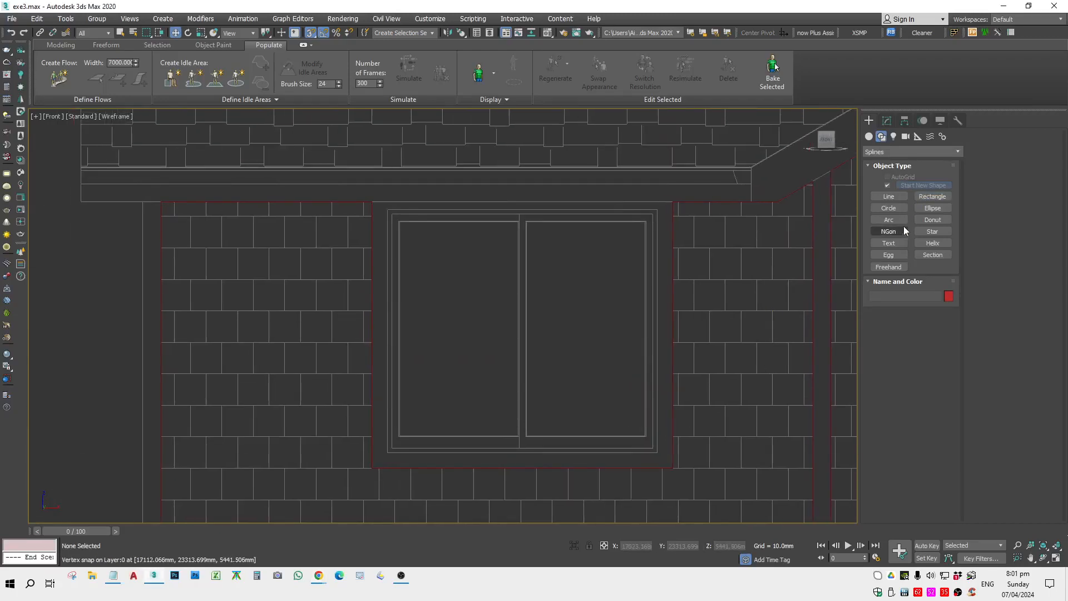
Draw a rectangle about 1372 mm long and 1524 mm wide, snapped to the outer frame of the upper window.
left_click(929, 195)
scroll(620, 429, "up", 2)
scroll(658, 453, "down", 2)
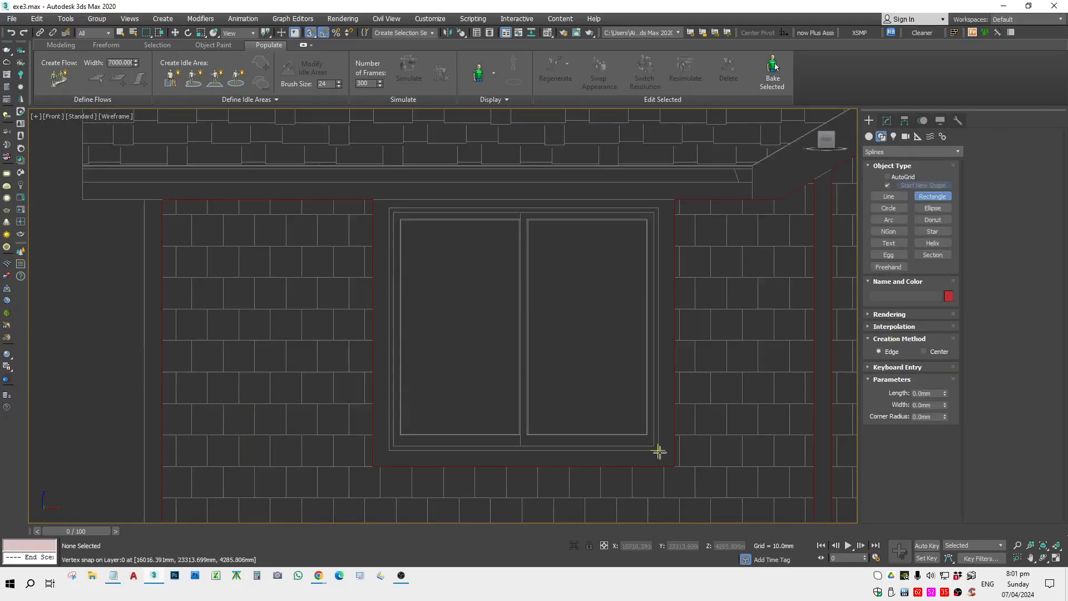
mouse_move(658, 450)
left_mouse_down()
mouse_move(560, 384)
mouse_move(375, 218)
mouse_move(376, 198)
mouse_move(467, 257)
mouse_move(376, 195)
mouse_move(387, 199)
left_mouse_up()
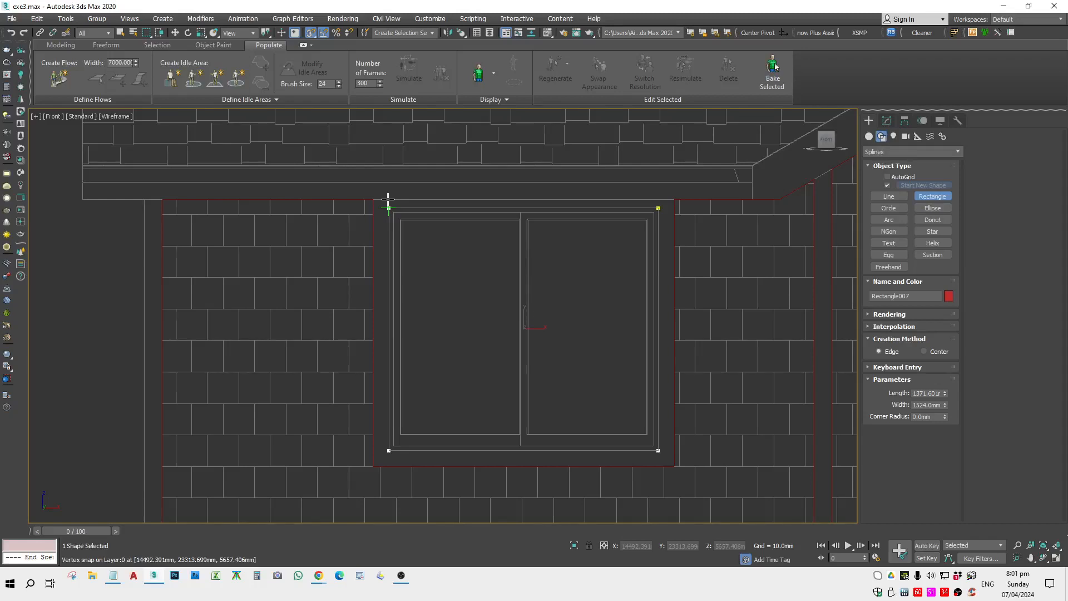
left_click_drag(387, 199, 386, 200)
right_click(431, 219)
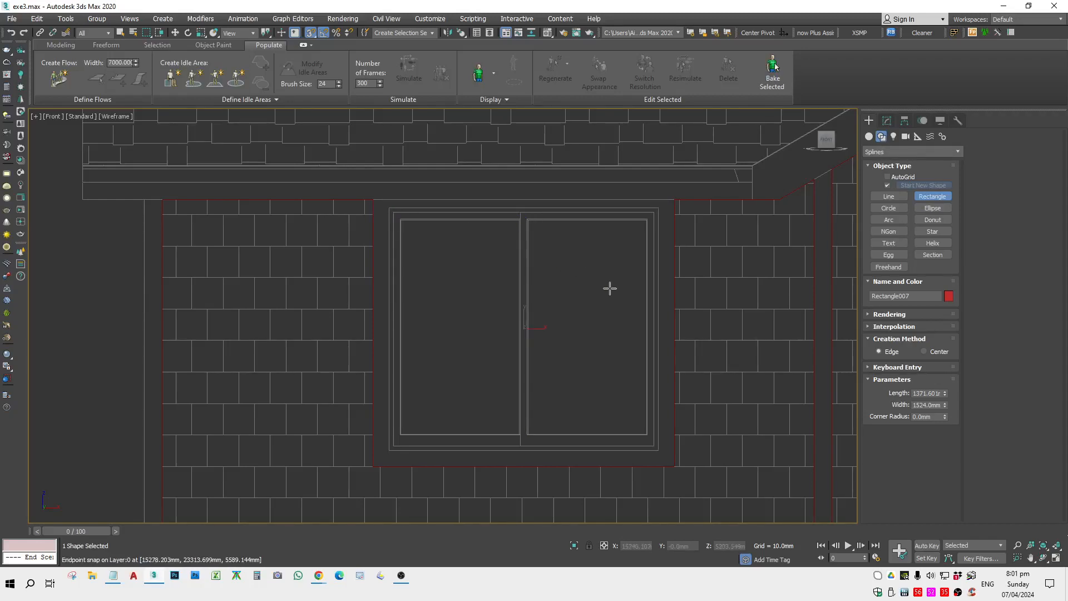
Convert the window frame rectangle to an Editable Spline.
left_click(888, 122)
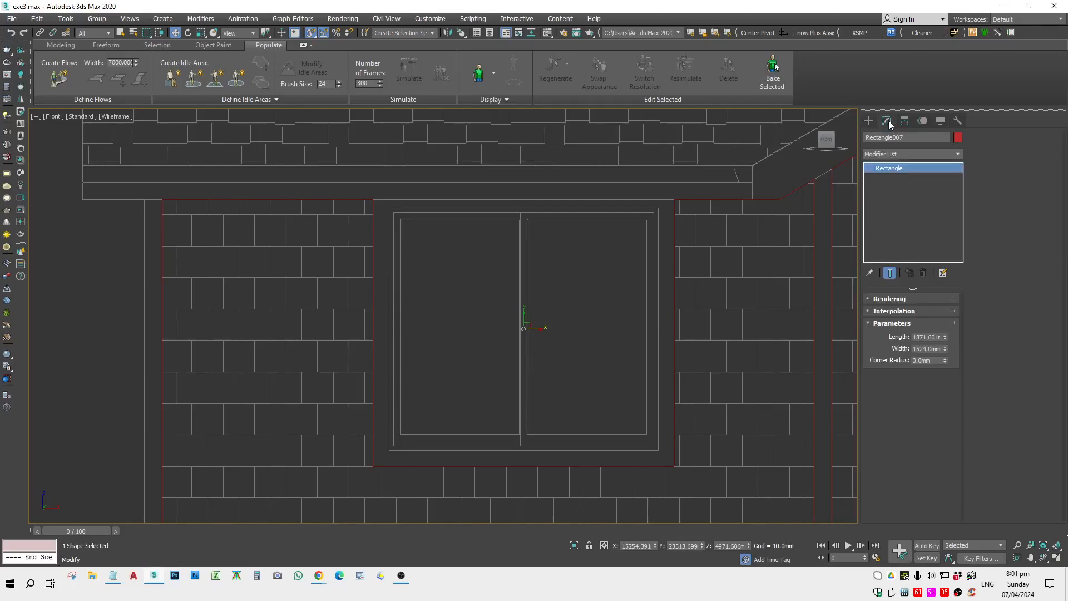
right_click(616, 249)
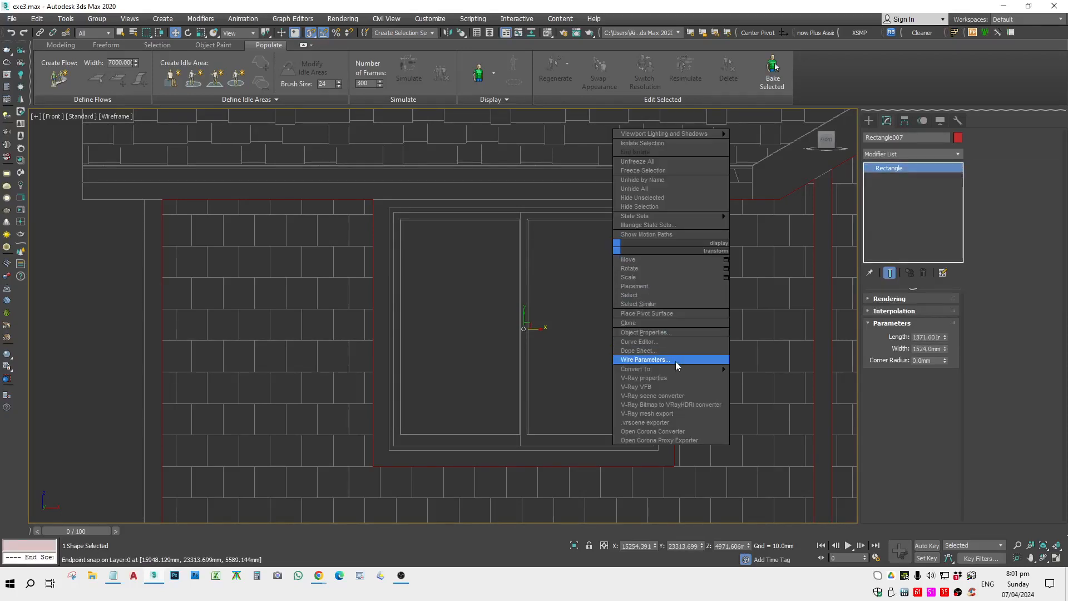
mouse_move(688, 371)
left_click(776, 370)
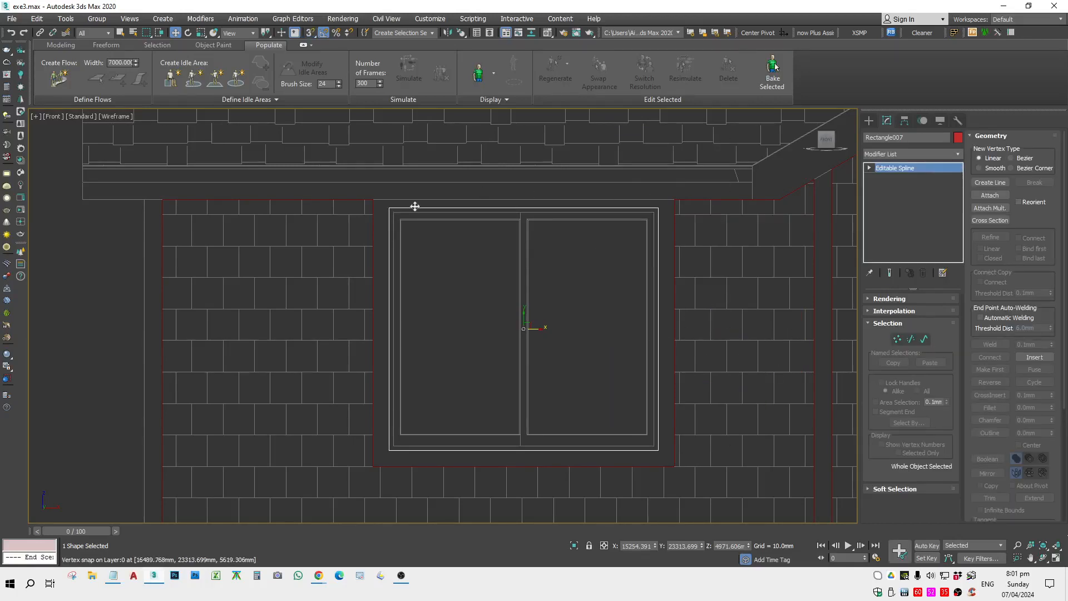
Try to move the window frame spline's upper corner vertex with the vertices set to Bezier Corner, and undo the move.
key("1")
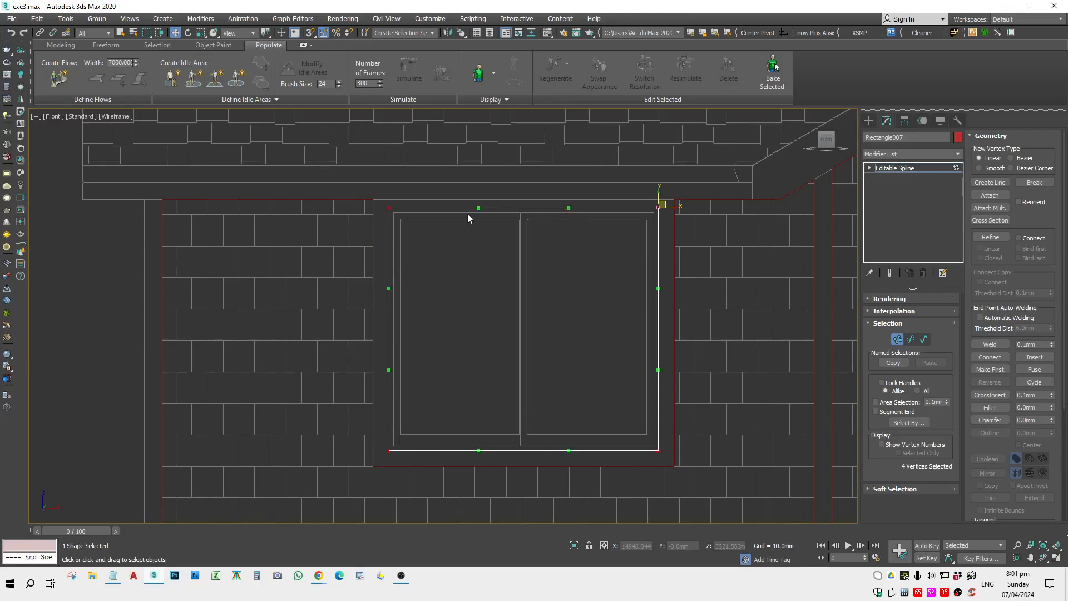
right_click(628, 213)
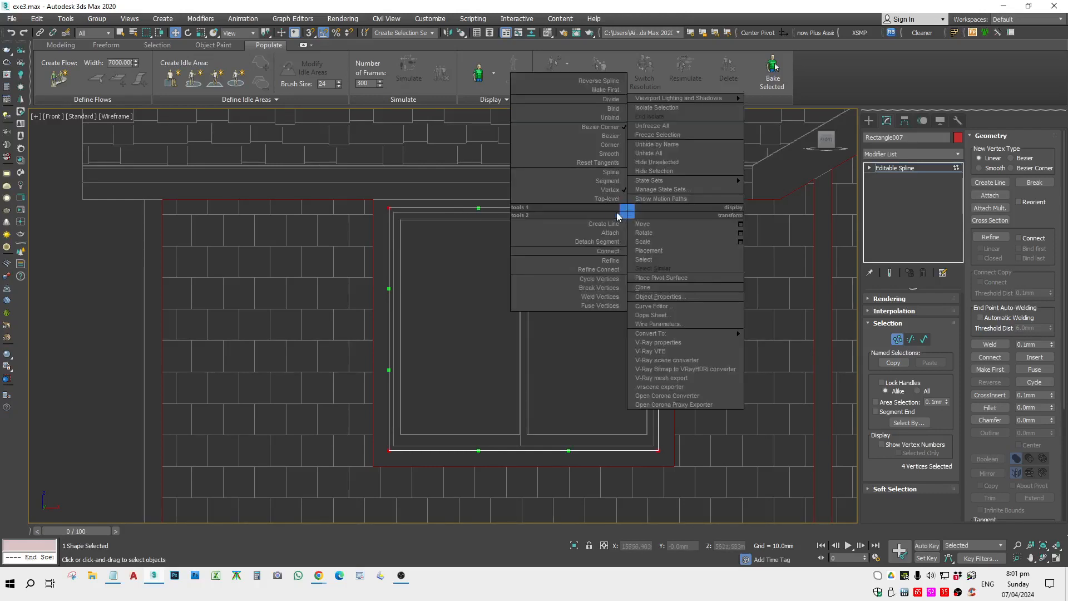
left_click(597, 128)
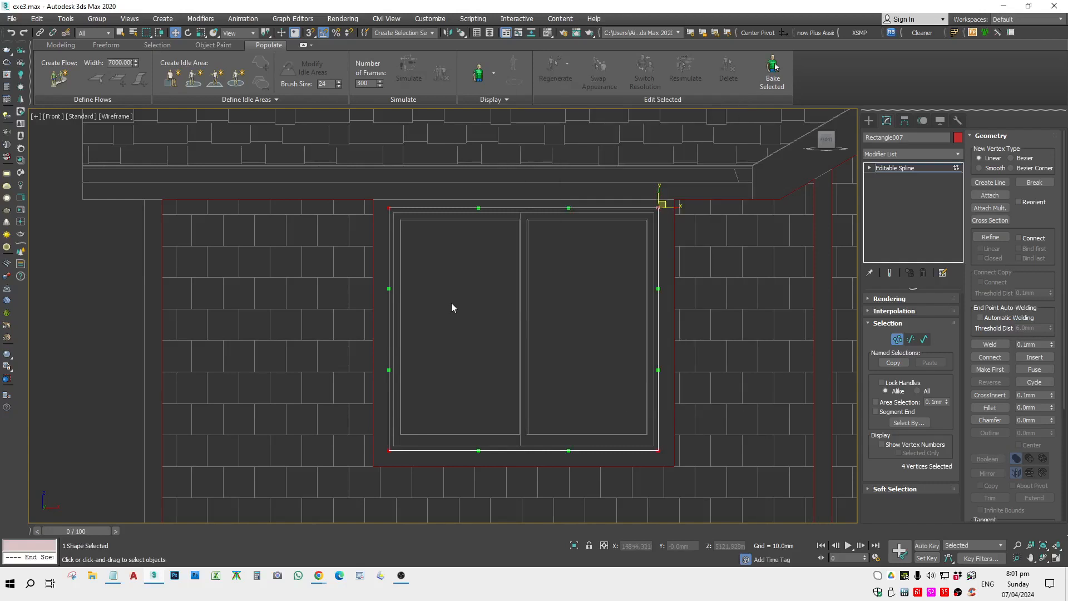
left_click(659, 208)
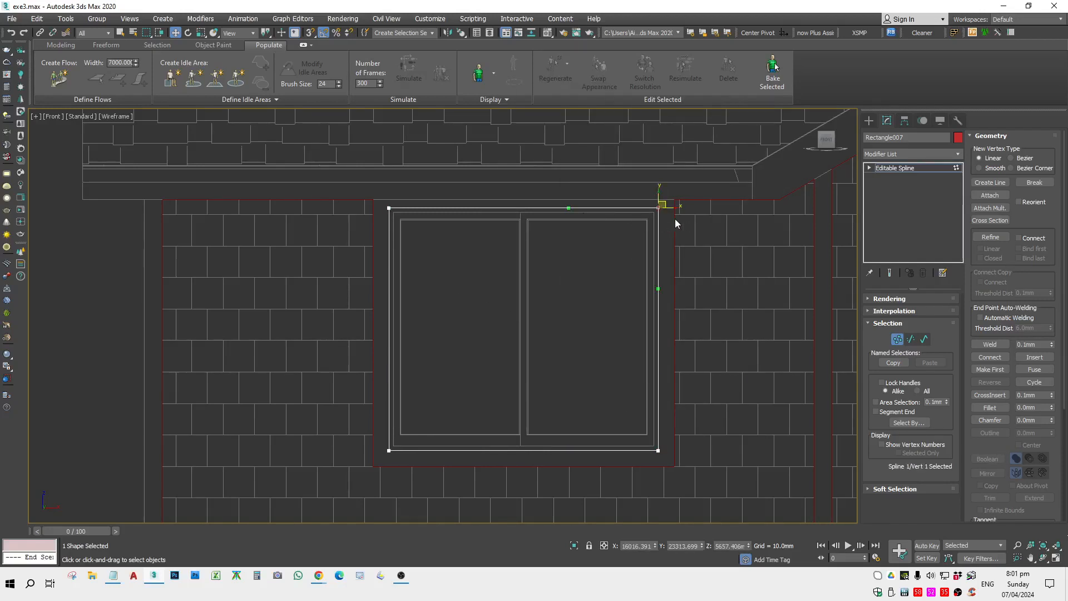
left_click_drag(661, 205, 581, 211)
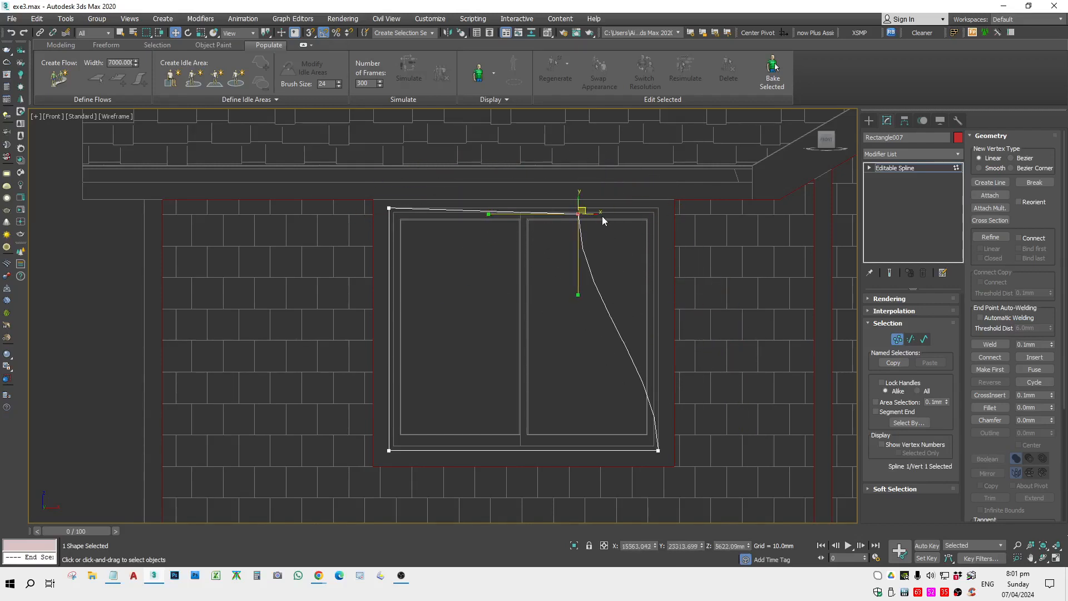
key("ctrl+z")
Change all four vertices of the window frame spline to the Corner type.
right_click(591, 225)
left_click(378, 245)
key("ctrl+a")
right_click(460, 242)
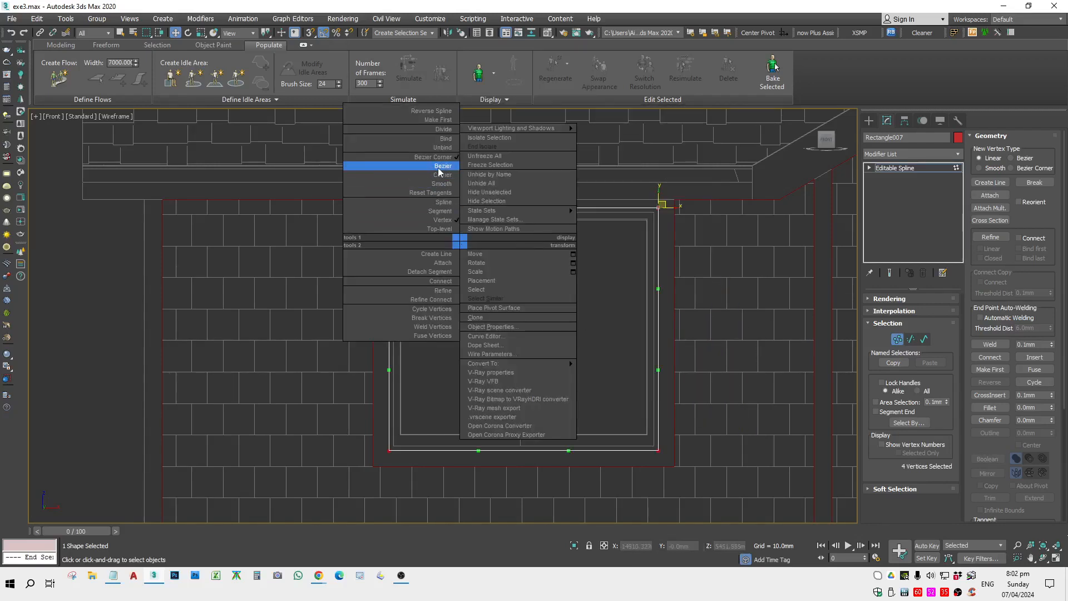
left_click(442, 175)
Test the Corner-type vertices by moving one frame corner away, undo the move and leave vertex editing.
left_click(658, 207)
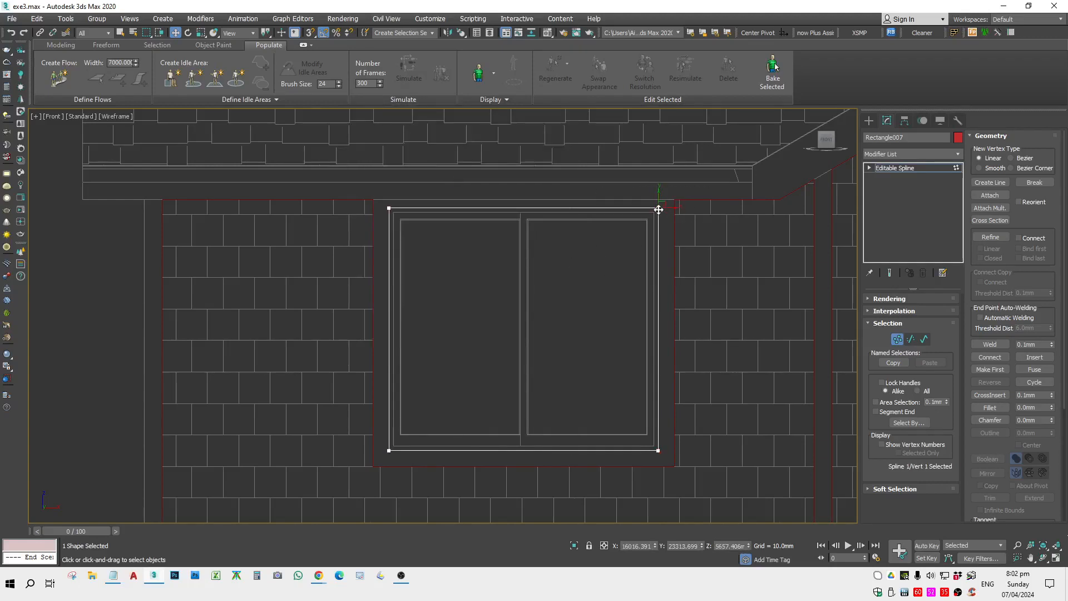
left_click_drag(658, 208, 833, 255)
key("ctrl+z")
scroll(593, 203, "up", 2)
scroll(609, 209, "down", 4)
key("1")
scroll(637, 226, "up", 2)
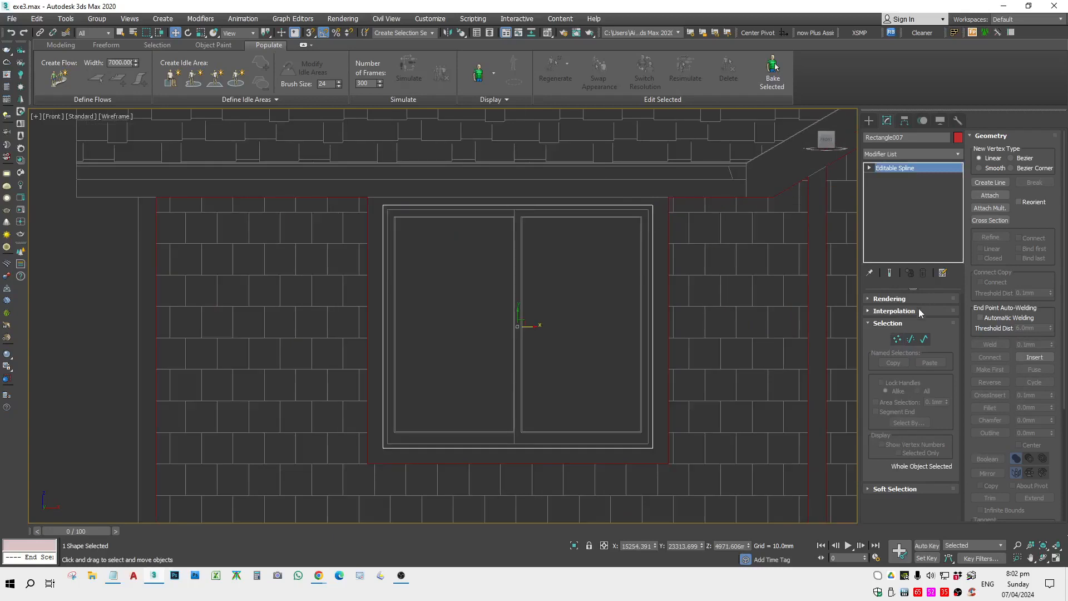
Outline the window frame spline outward to the trim's outer edge and leave spline editing.
left_click(924, 339)
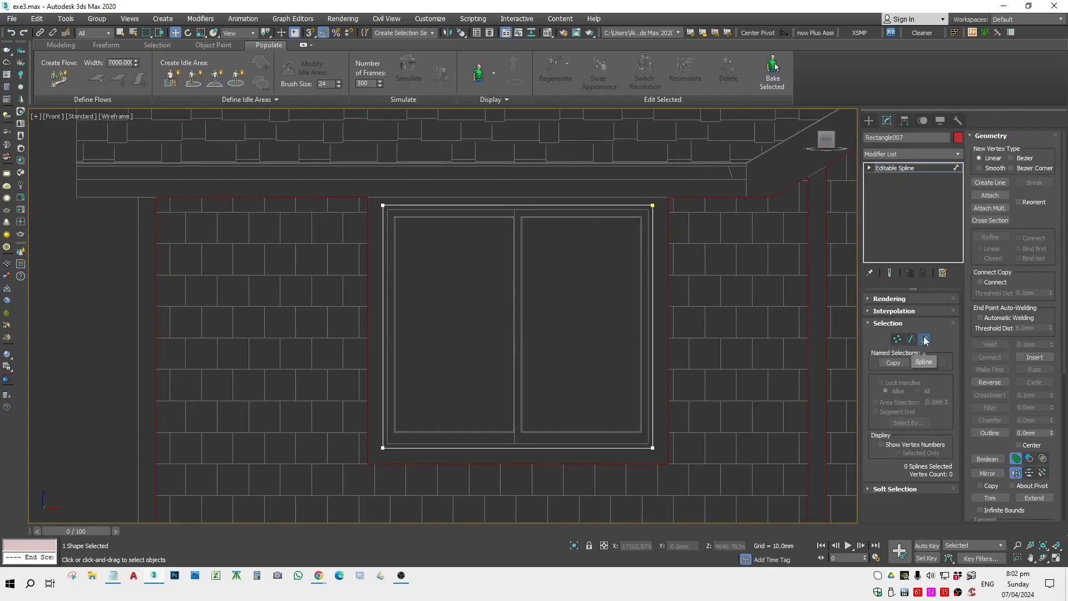
left_click_drag(1051, 432, 2, 438)
right_click(2, 438)
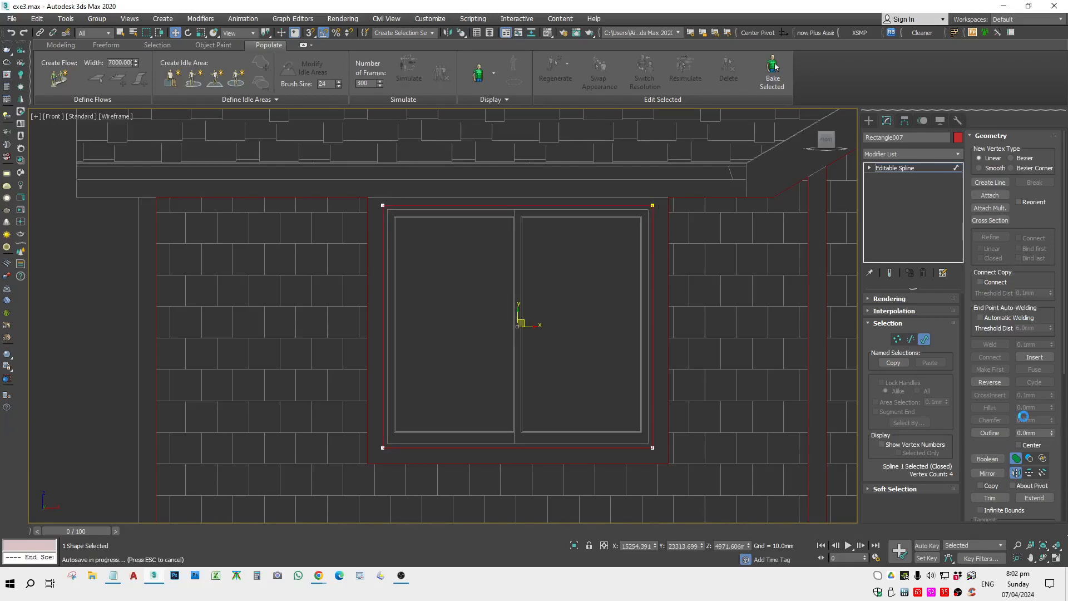
left_click(1041, 434)
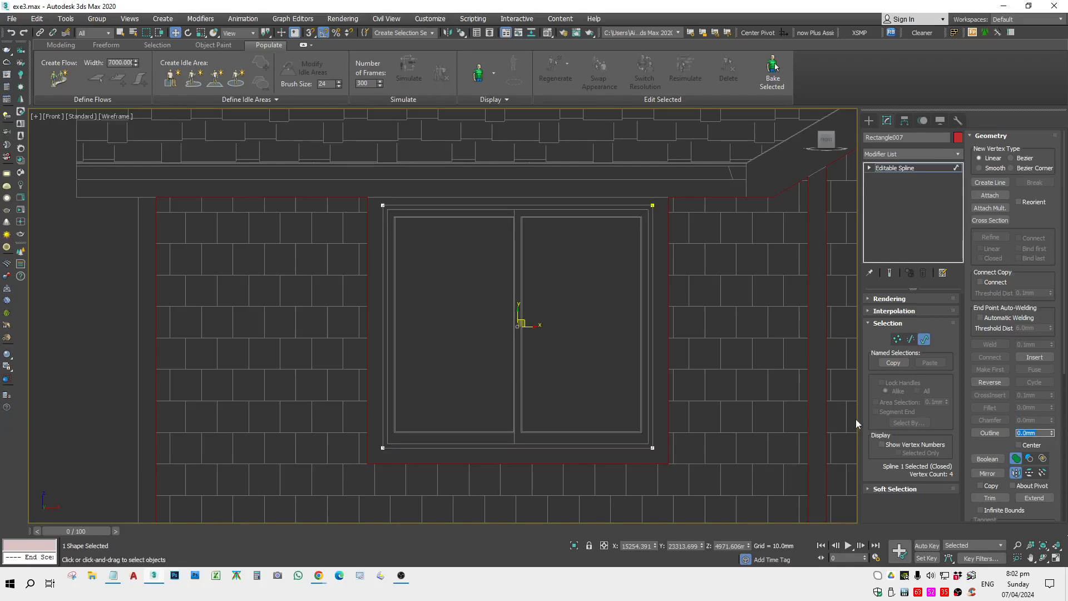
key("BackSpace")
key("Return")
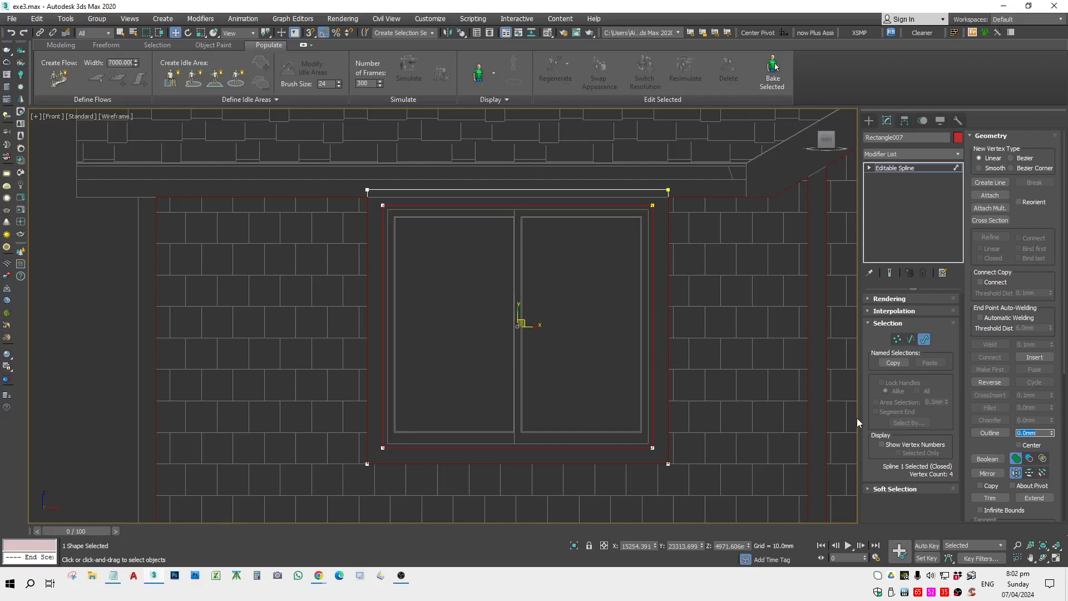
scroll(667, 454, "up", 10)
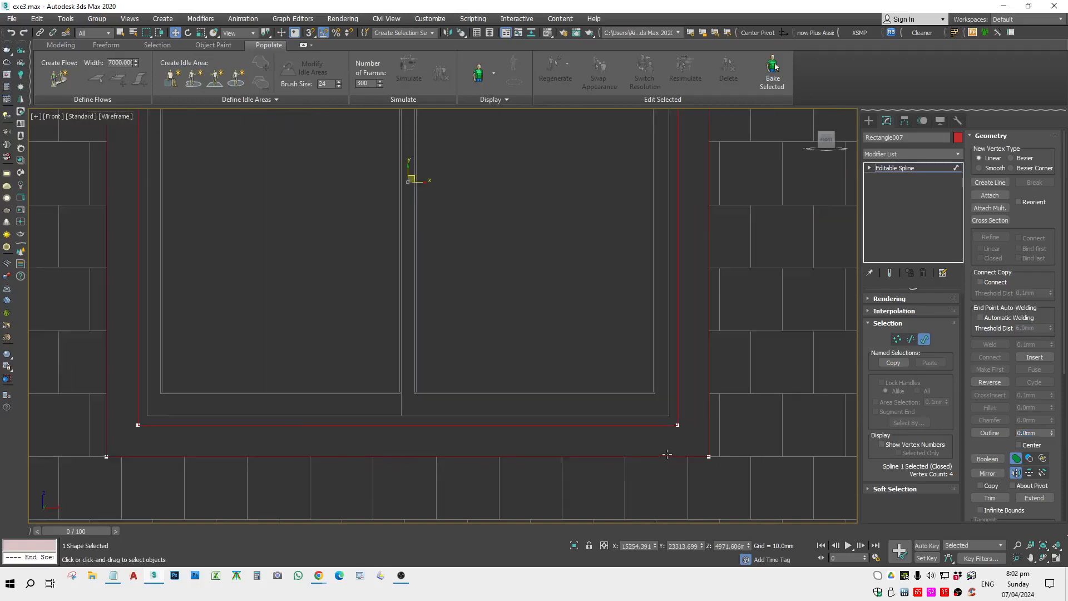
scroll(667, 454, "down", 6)
scroll(688, 348, "down", 1)
scroll(719, 285, "up", 1)
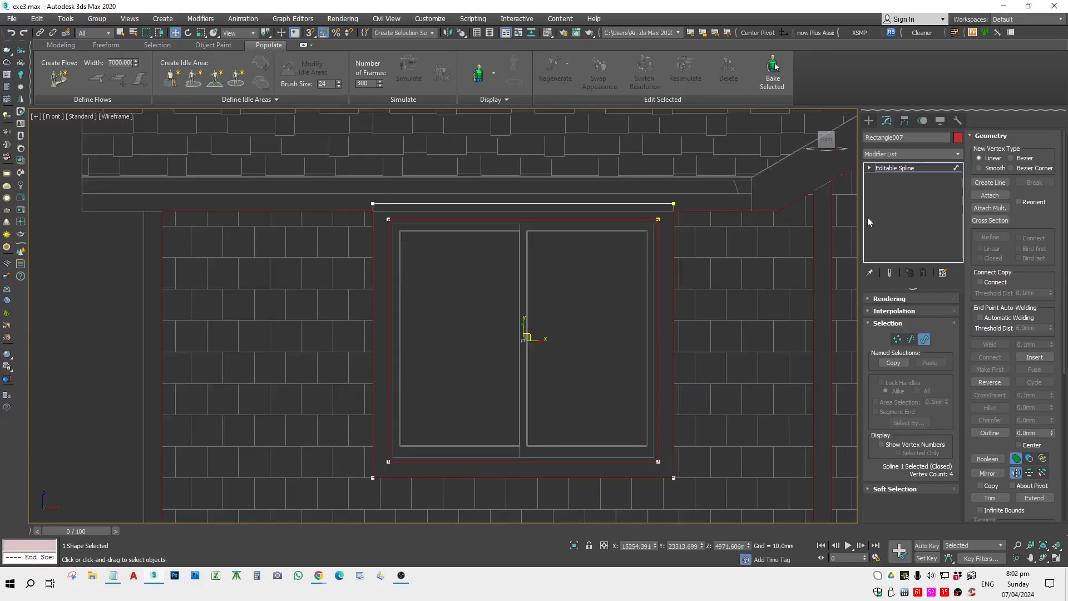
left_click(924, 339)
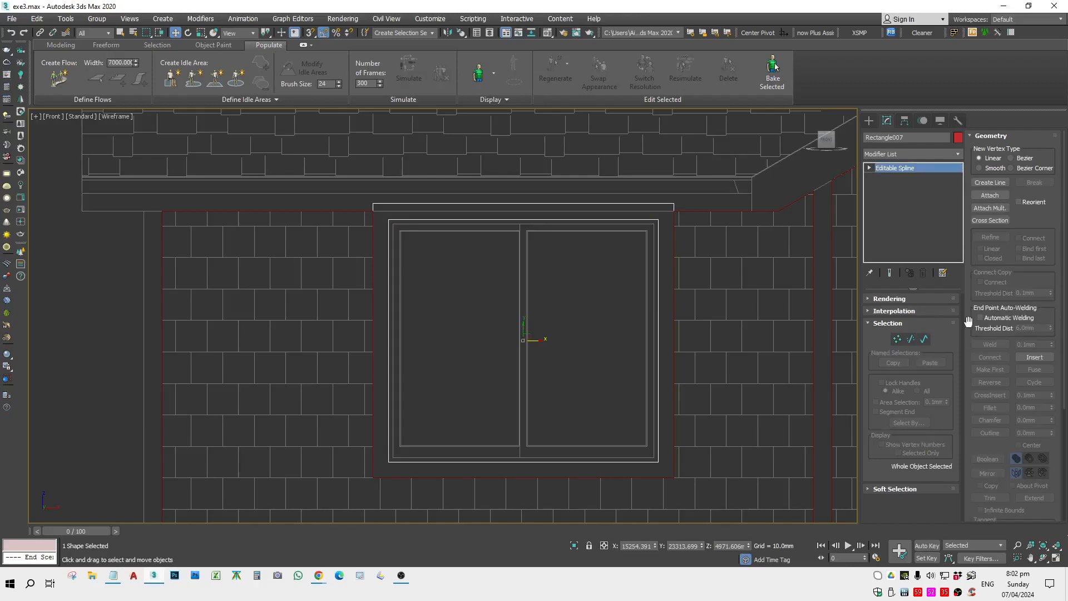
left_click(756, 277)
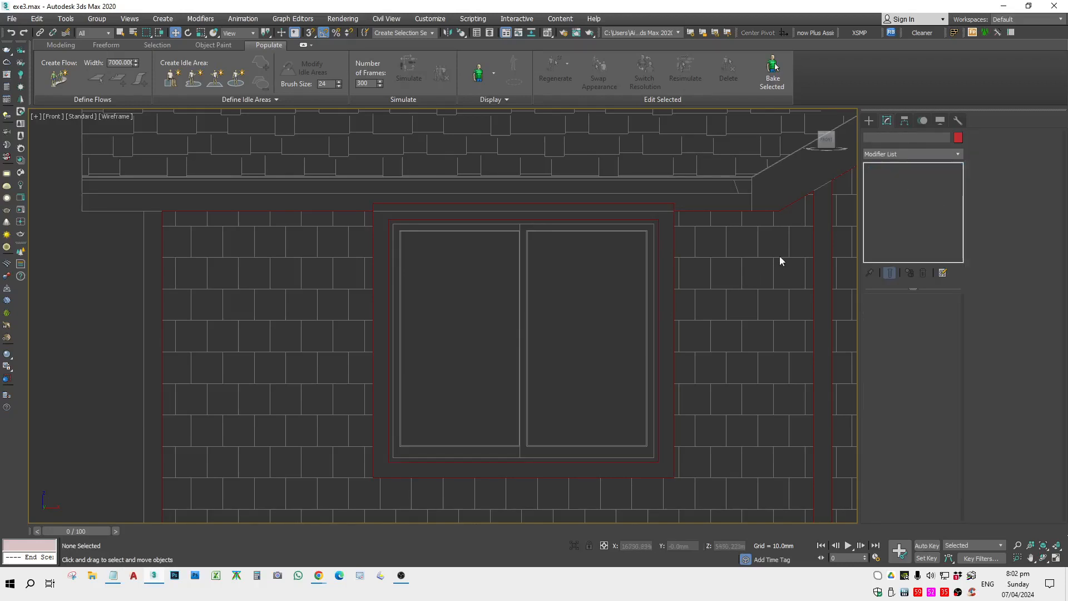
Extrude the outlined window frame shape by 100 mm.
left_click(671, 202)
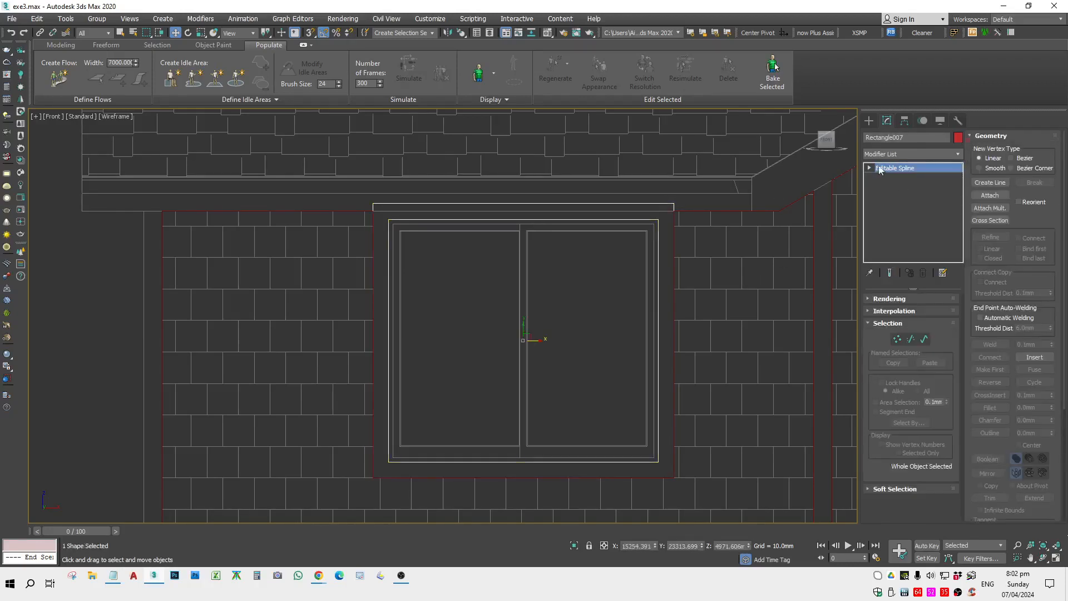
left_click(923, 152)
scroll(922, 152, "down", 1)
key("e")
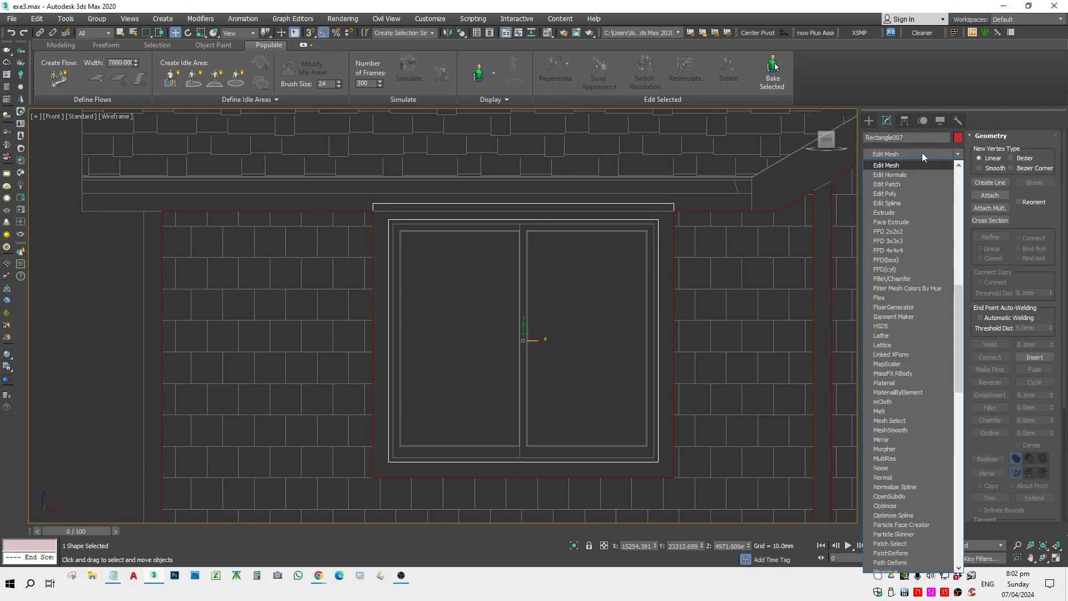
left_click(895, 212)
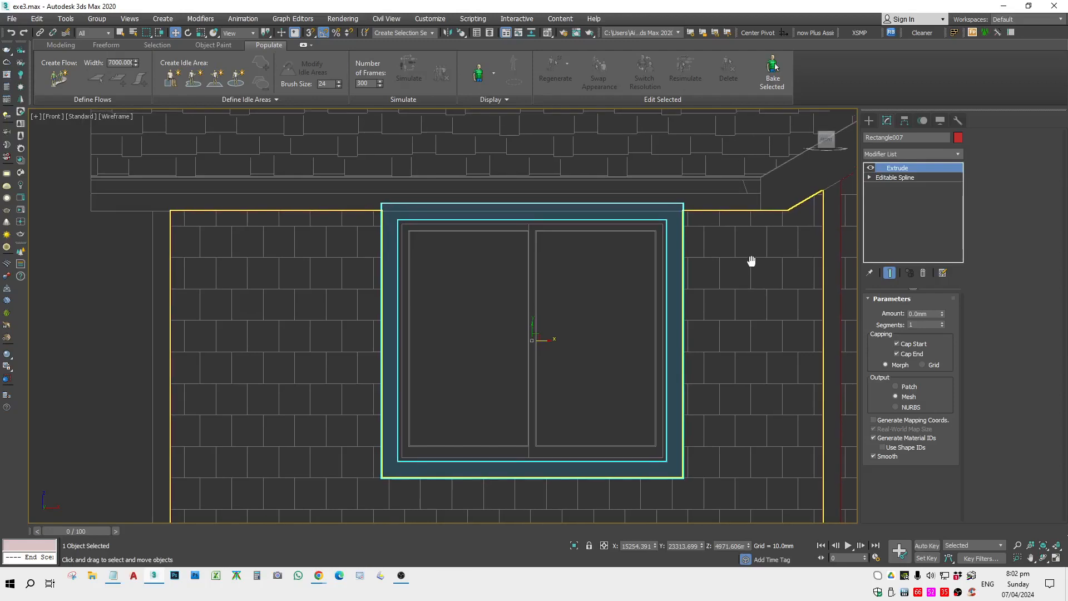
key("t")
scroll(560, 316, "down", 5)
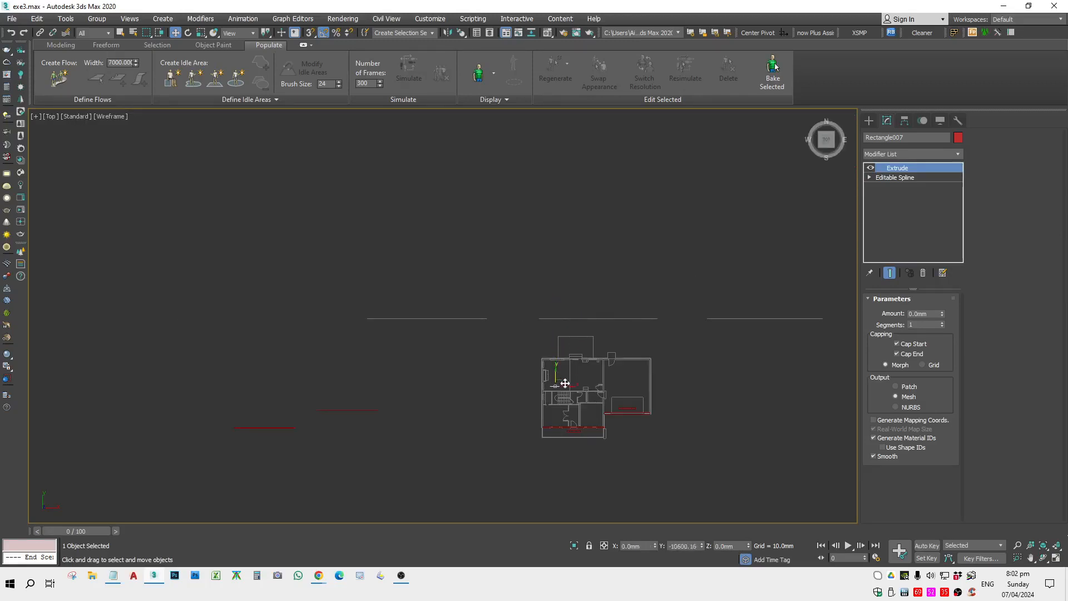
scroll(560, 414, "up", 8)
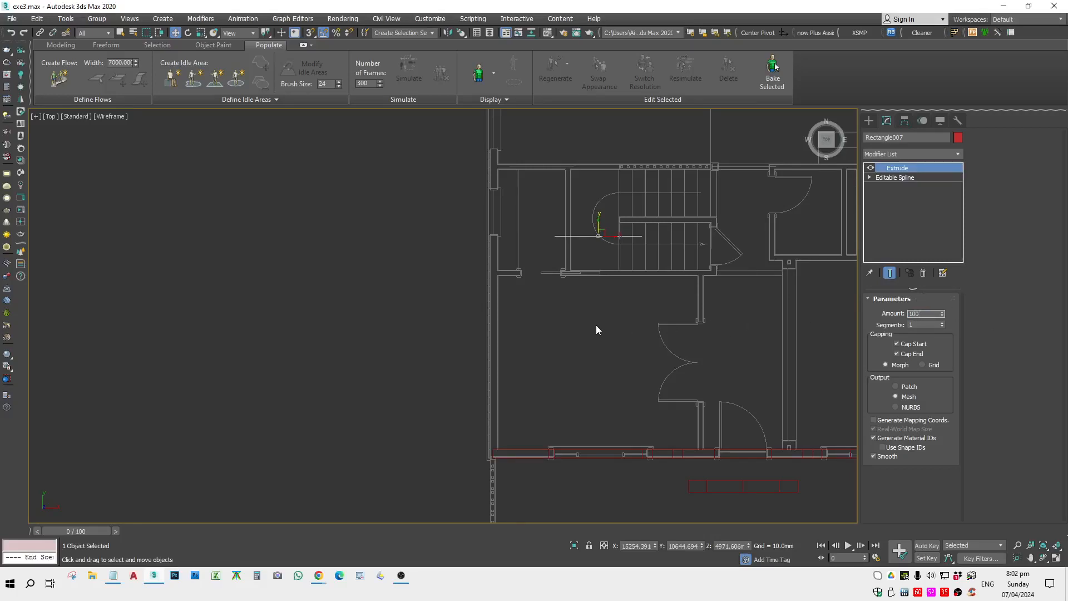
key("Return")
Move the extruded window frame in plan onto the front wall's window opening, aligned with the inner face of the drawn wall.
left_click_drag(604, 221, 601, 368)
scroll(538, 432, "up", 4)
scroll(542, 414, "up", 8)
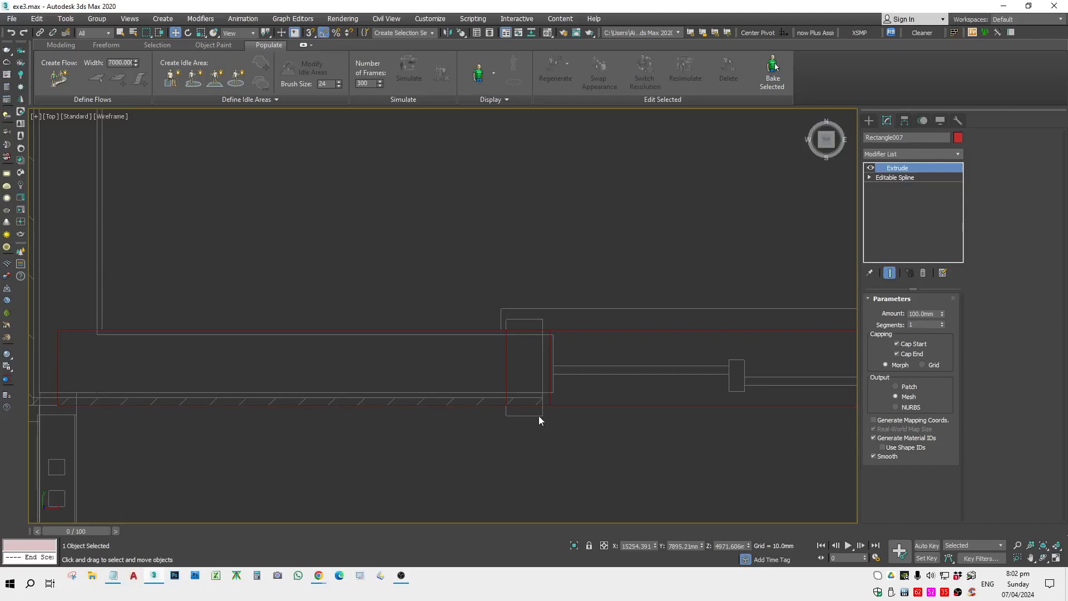
scroll(543, 389, "down", 8)
left_click_drag(555, 306, 522, 311)
scroll(548, 394, "up", 8)
key("space")
key("s")
scroll(237, 341, "down", 3)
scroll(629, 340, "up", 3)
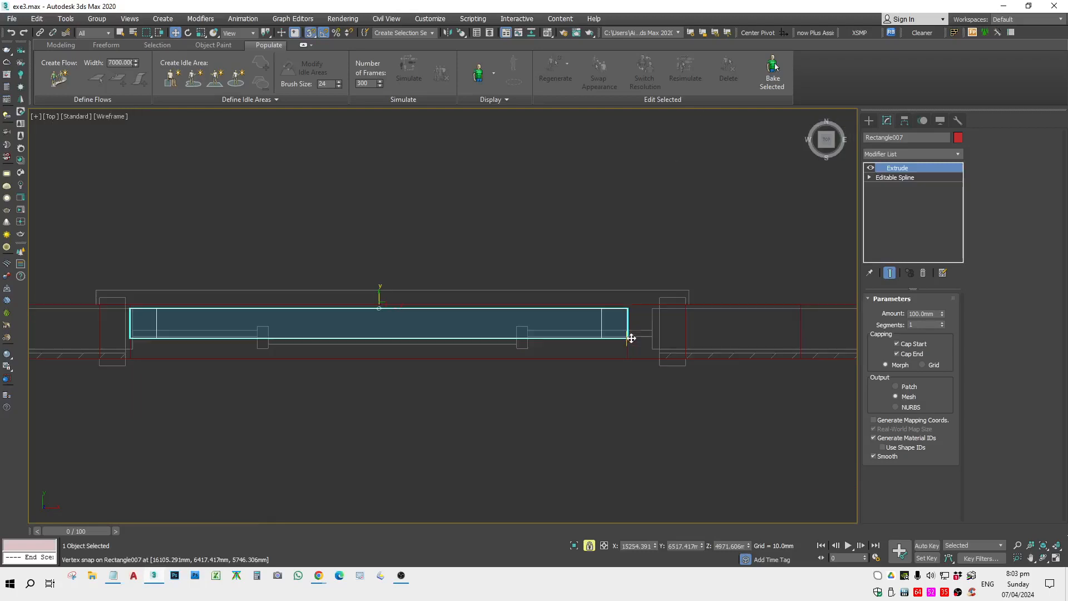
Compare the window frame's position in the front elevation with the window and trim lines in the floor plan.
key("f")
scroll(578, 317, "up", 2)
key("t")
scroll(573, 284, "up", 2)
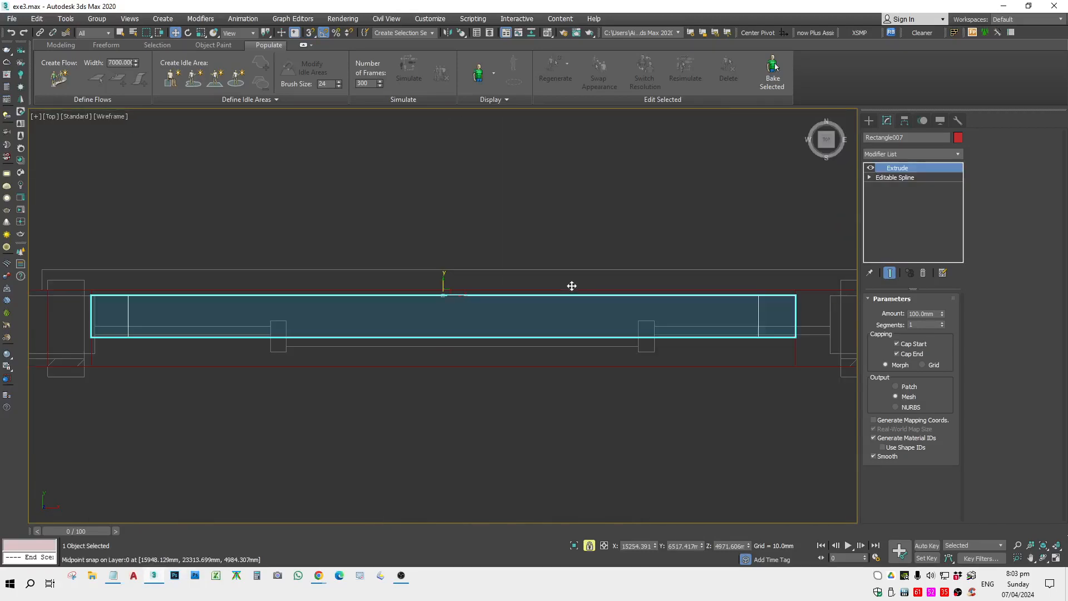
scroll(623, 320, "down", 5)
key("f")
scroll(560, 341, "down", 6)
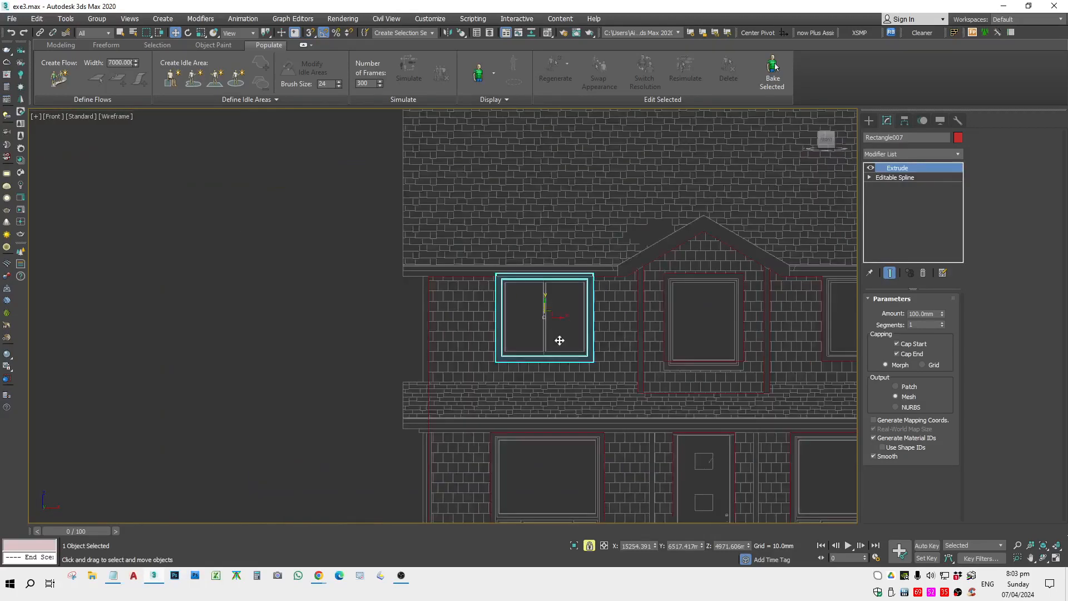
key("t")
scroll(471, 344, "down", 5)
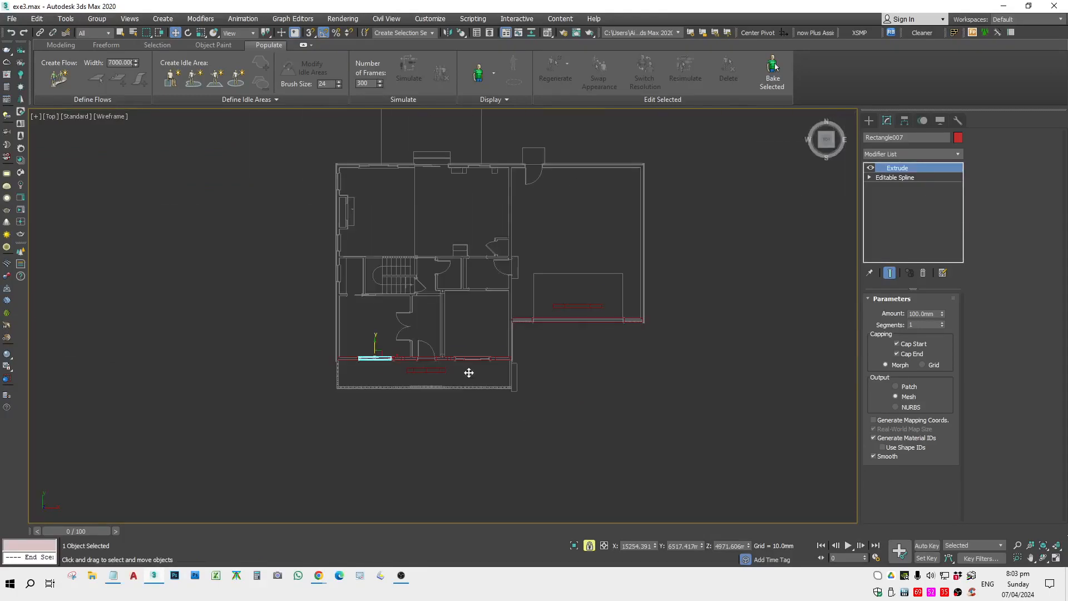
scroll(489, 364, "down", 3)
scroll(500, 368, "up", 5)
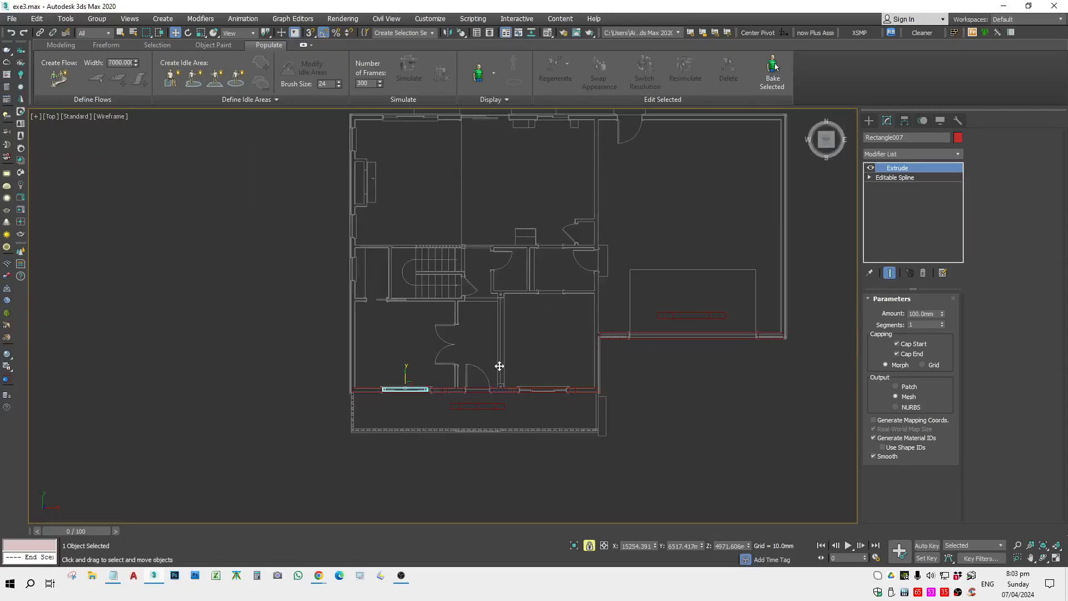
key("f")
key("z")
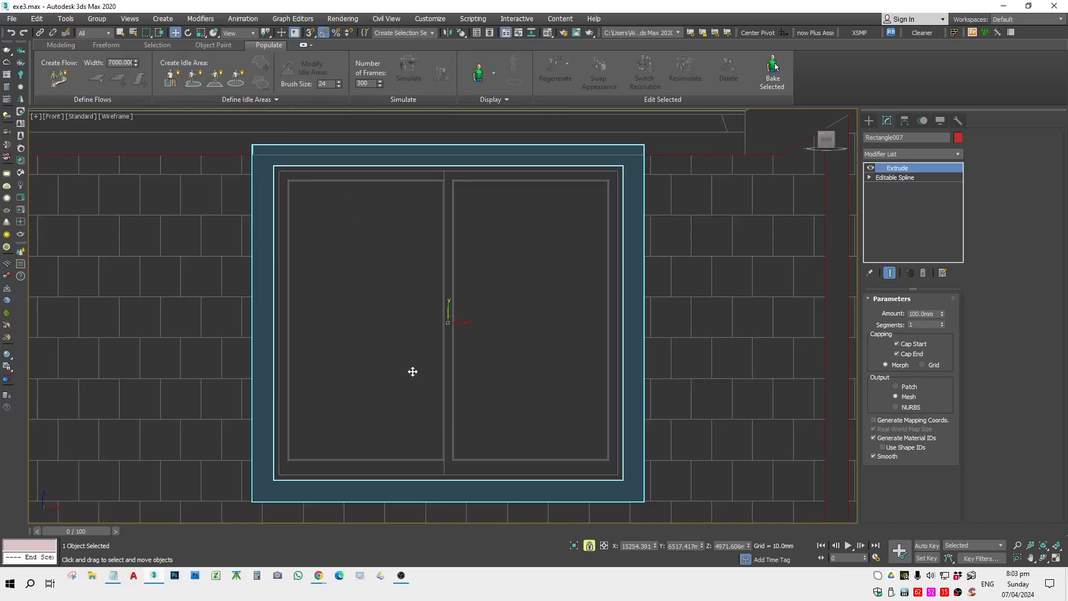
scroll(412, 371, "down", 5)
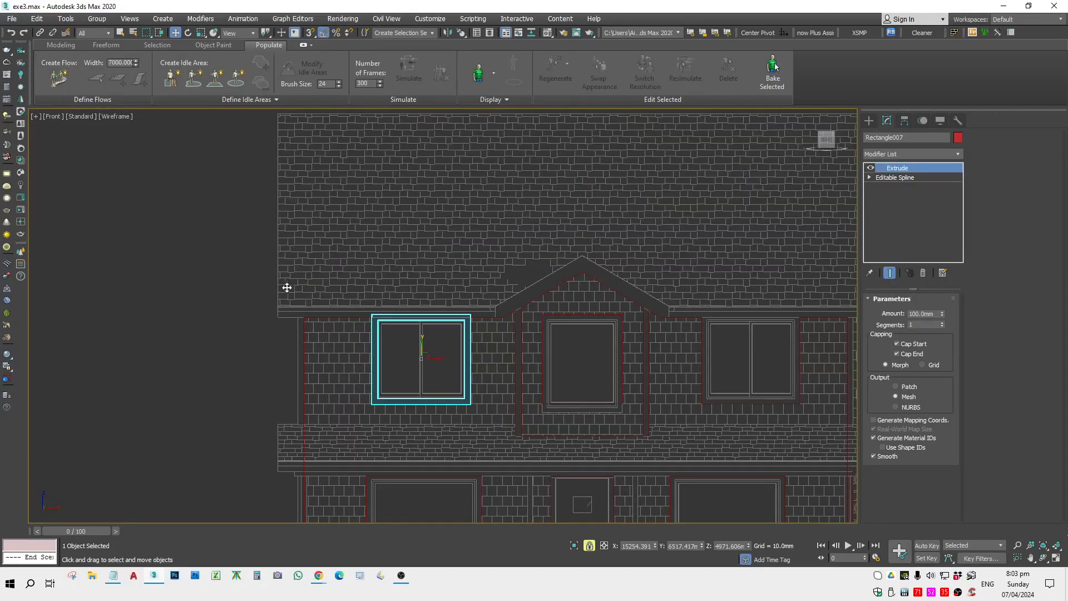
middle_click_drag(338, 416, 450, 384)
key("t")
key("z")
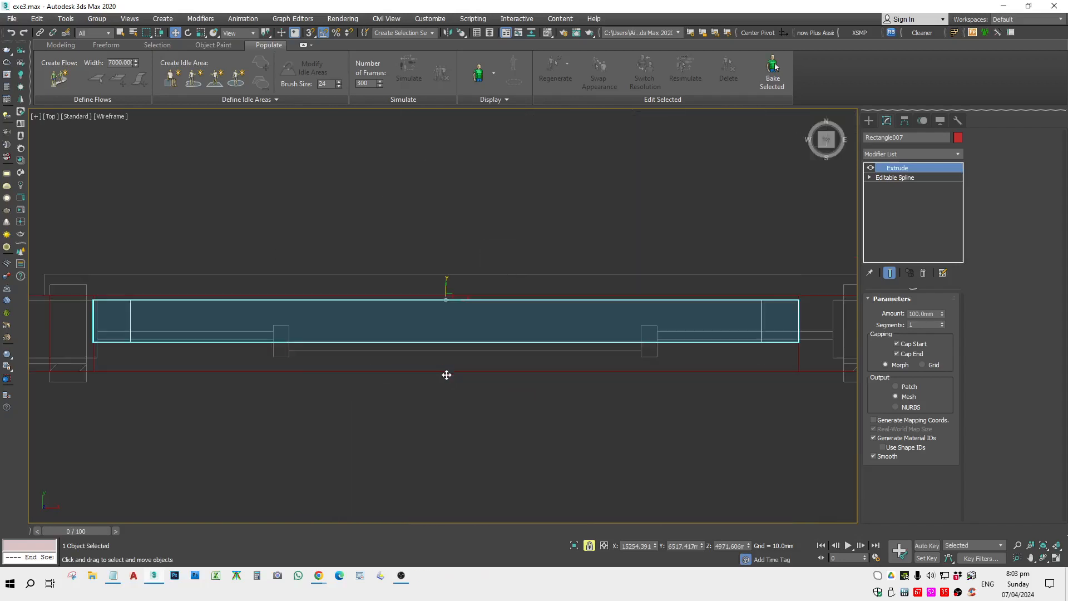
scroll(446, 372, "down", 3)
scroll(269, 352, "up", 2)
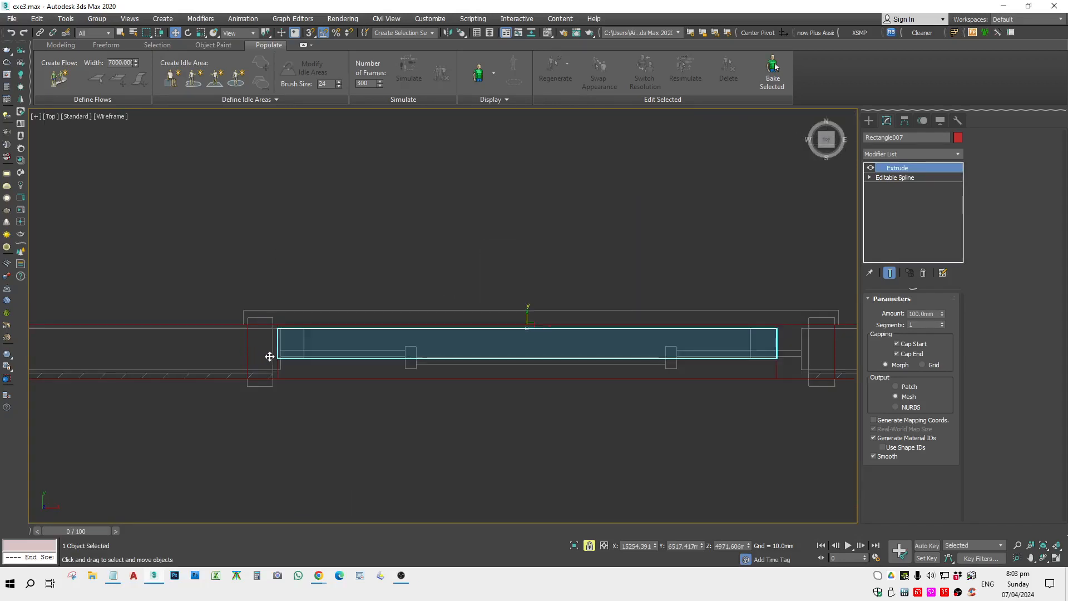
key("f")
key("z")
key("t")
scroll(276, 351, "up", 2)
middle_click_drag(277, 351, 305, 288)
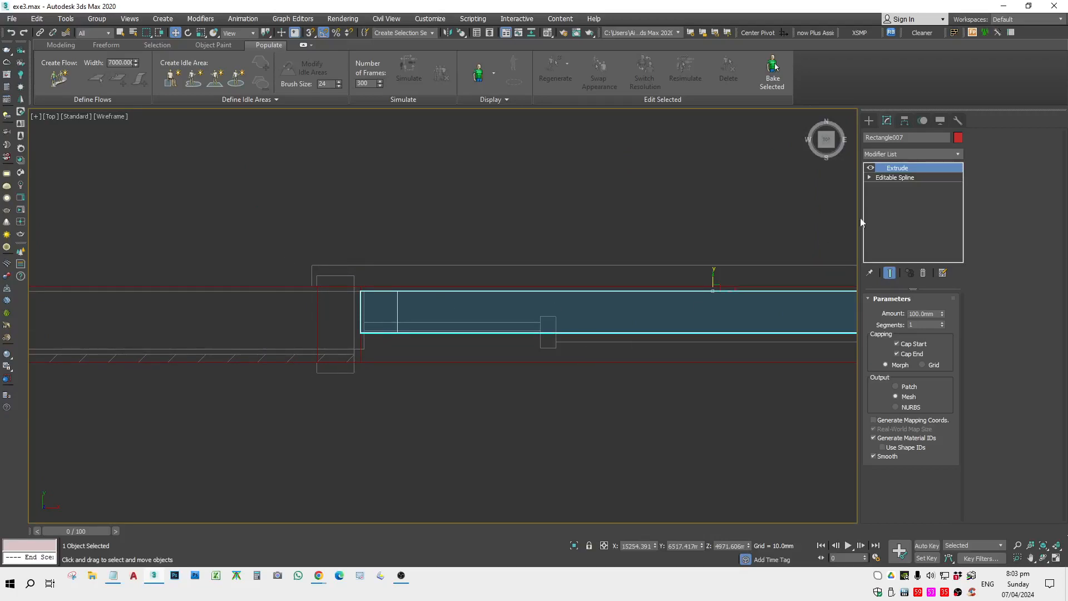
Draw a rectangle in plan from the wall's inner face to the trim's outer end, about 210 mm long and 88 mm wide.
left_click(869, 120)
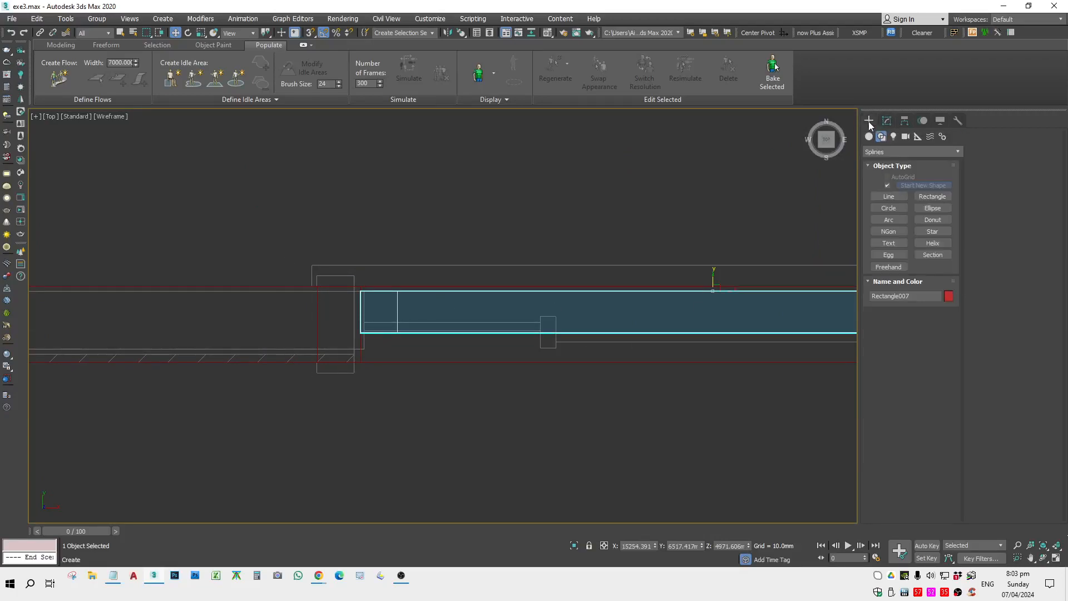
left_click(932, 196)
scroll(357, 290, "up", 2)
key("s")
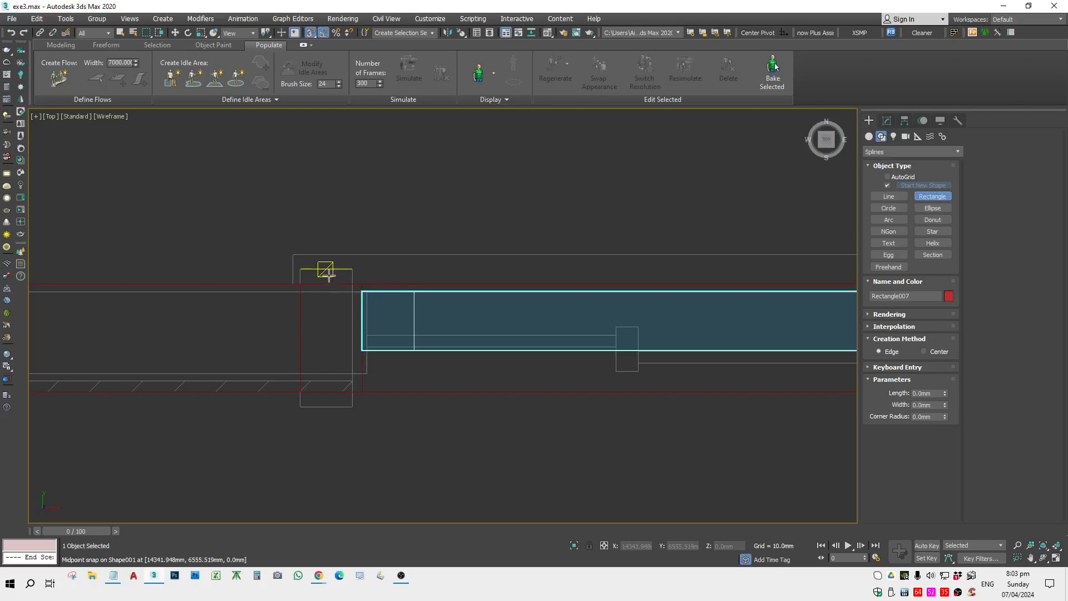
left_click_drag(353, 269, 375, 291)
right_click(374, 292)
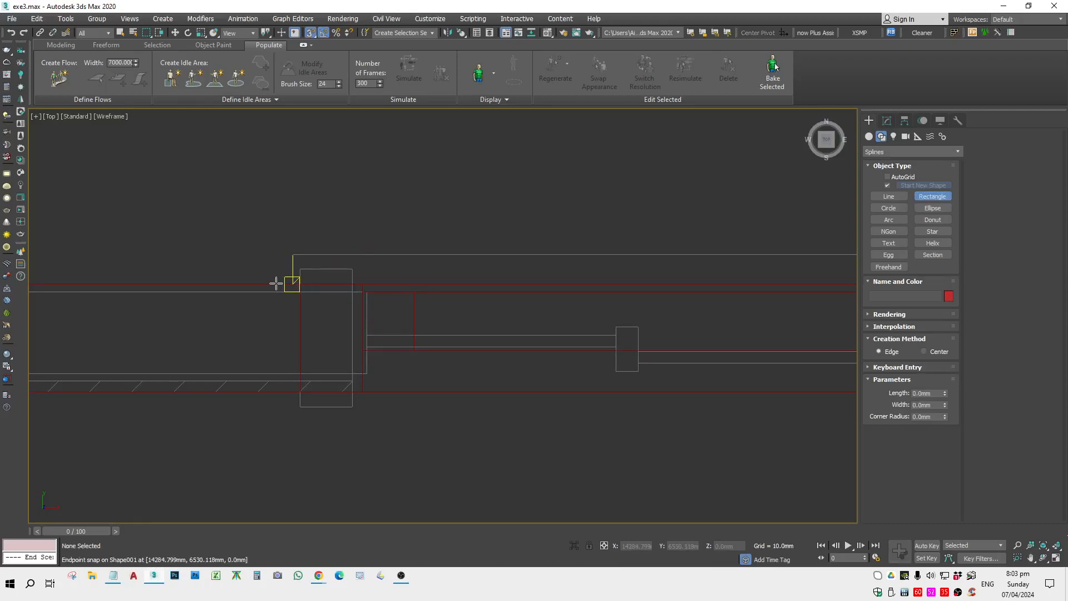
left_click_drag(301, 283, 348, 407)
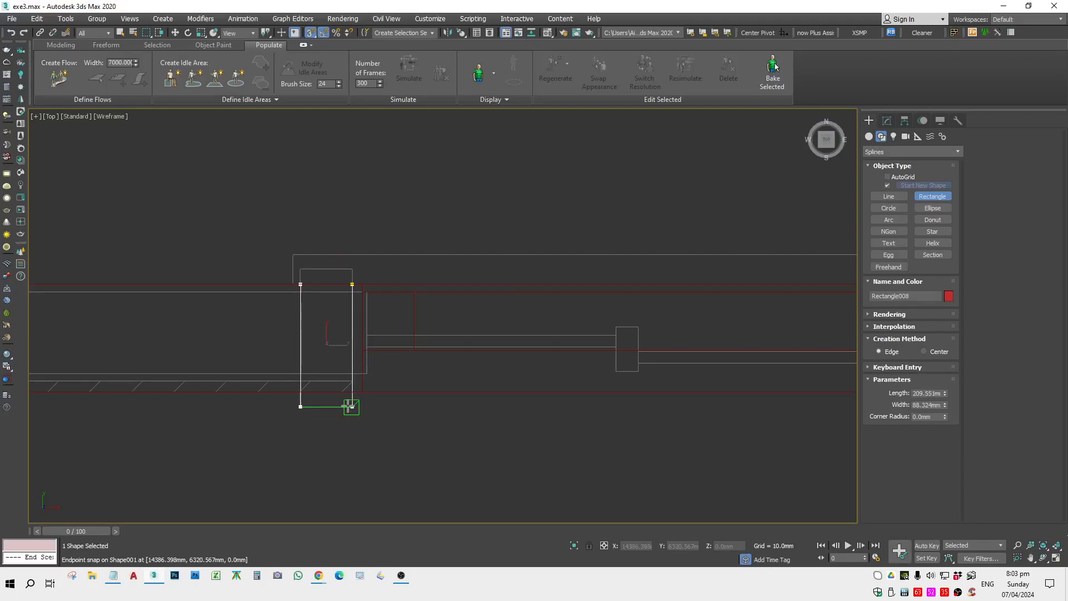
Copy the plan rectangle's length value and delete the rectangle.
double_click(935, 393)
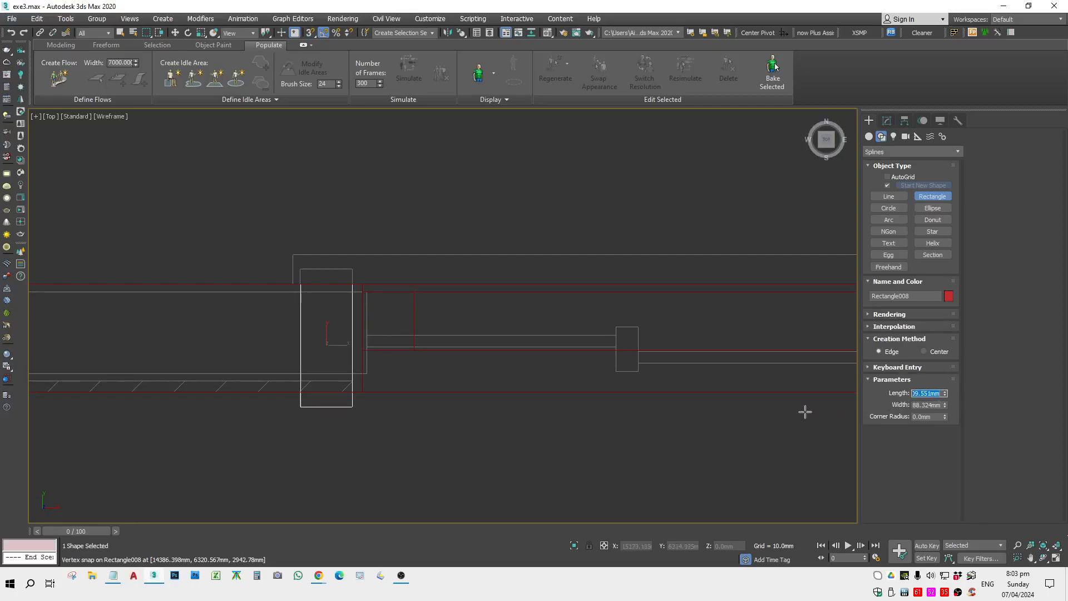
right_click(422, 465)
left_click(425, 457)
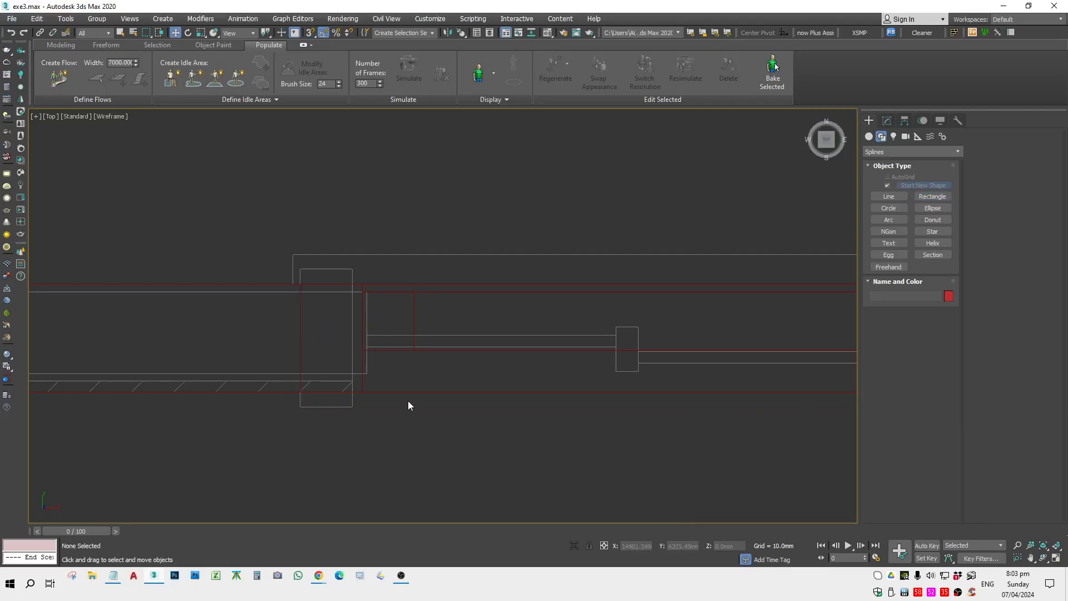
Set the window frame's extrusion amount to the copied length of 209.551 mm.
mouse_move(421, 352)
middle_mouse_down("alt")
mouse_move(548, 381)
mouse_move(508, 370)
middle_mouse_up("alt")
key("F3")
middle_click_drag(596, 375, 658, 332, "alt")
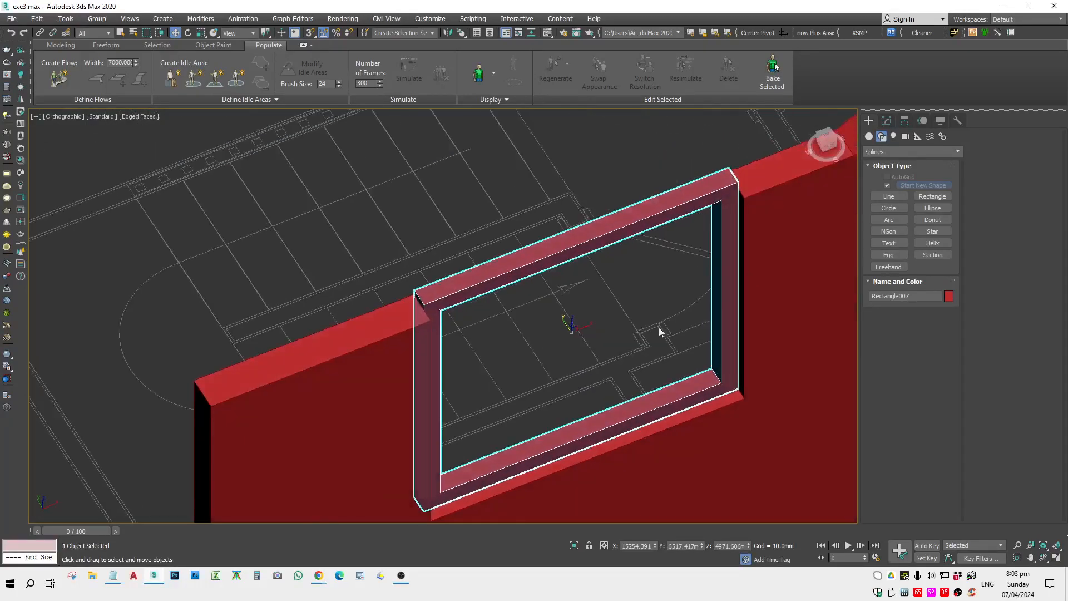
left_click(887, 121)
left_click(937, 314)
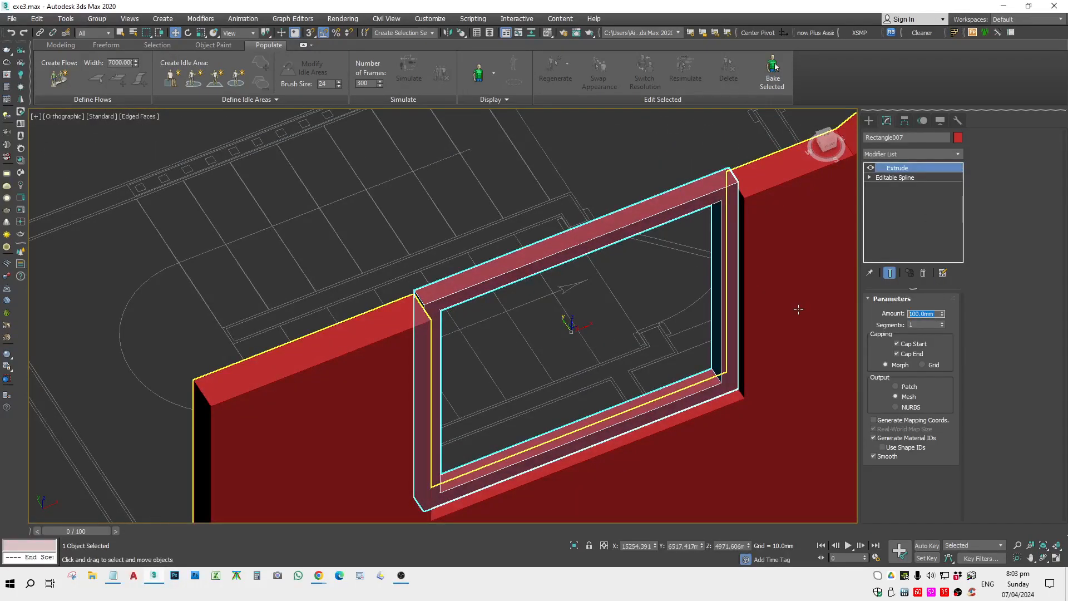
left_click(620, 322)
left_click(613, 239)
Move the deepened window frame inward in plan, clear of its aligned position in the front wall.
key("t")
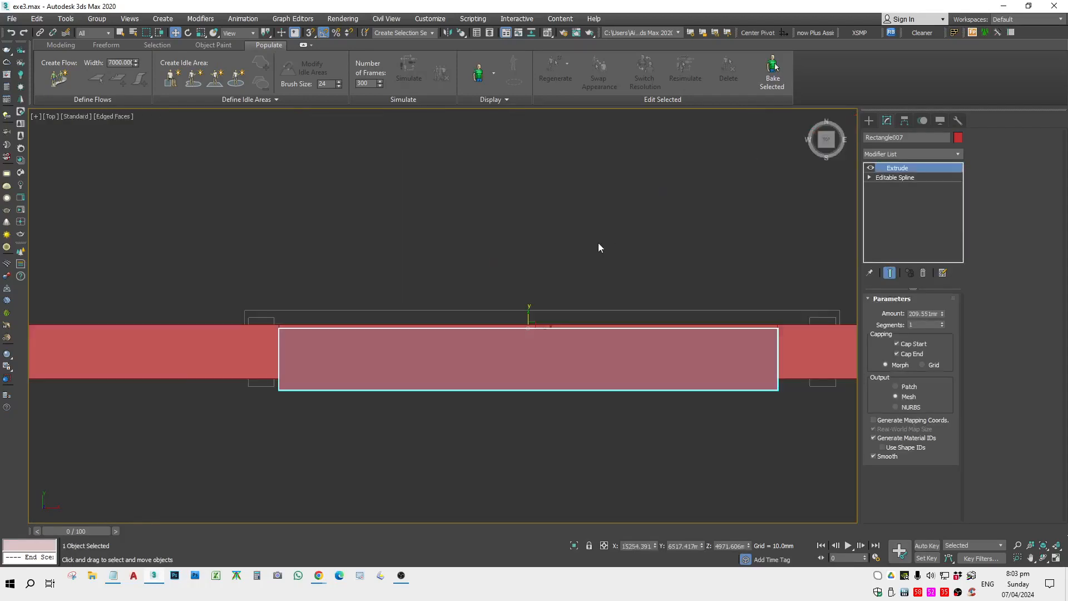
key("F3")
key("z")
middle_click_drag(399, 289, 573, 236)
scroll(258, 348, "up", 3)
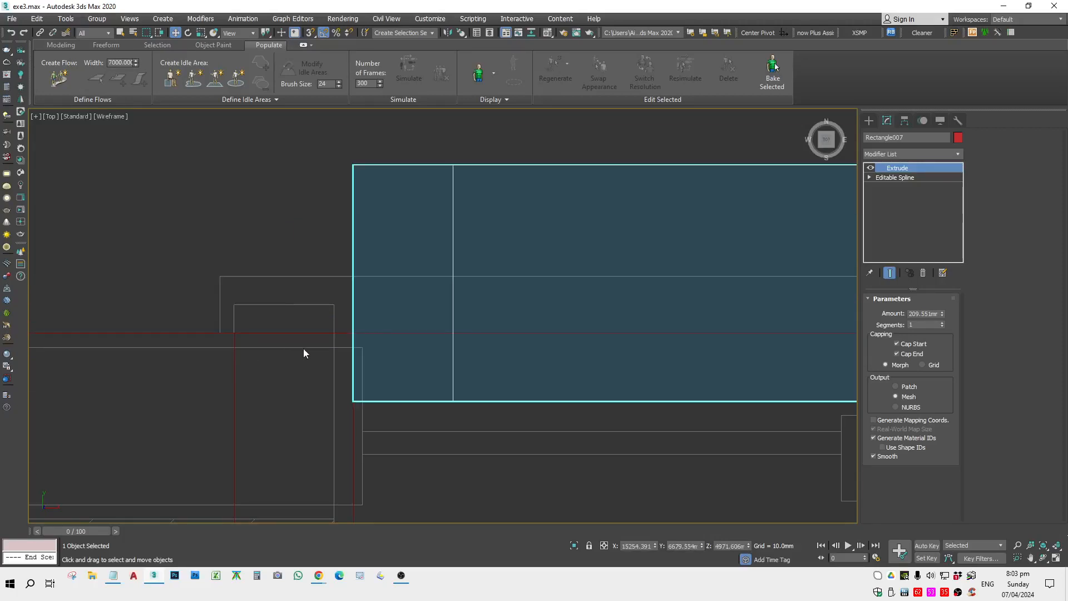
scroll(303, 349, "down", 1)
middle_click_drag(303, 349, 514, 278)
middle_click_drag(522, 178, 357, 252)
scroll(357, 252, "down", 1)
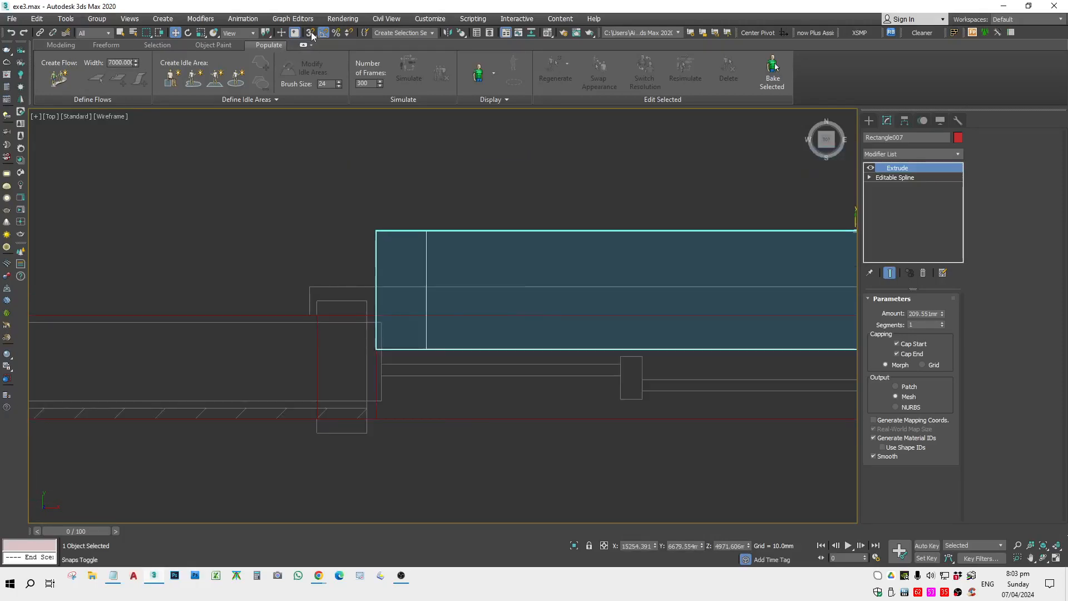
Snap the window frame's inner edge in plan to the wall's inner face and check its outer edge against the trim end.
left_click(311, 32)
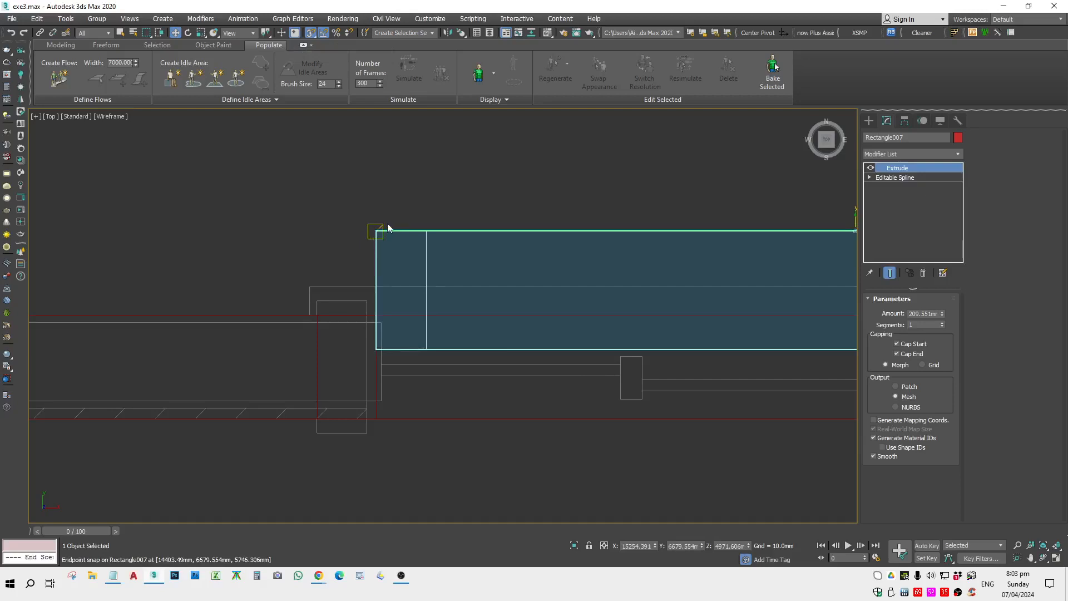
scroll(388, 228, "down", 2)
scroll(627, 221, "up", 3)
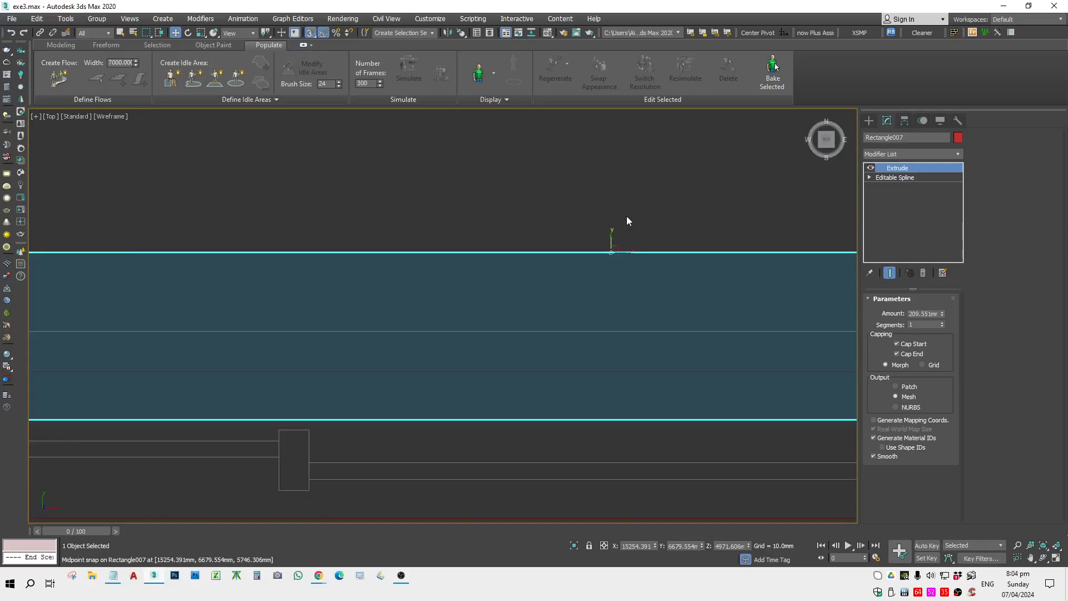
scroll(517, 246, "down", 2)
left_click_drag(229, 250, 185, 308)
scroll(198, 398, "up", 2)
key("space")
key("space")
left_click(219, 394)
scroll(224, 386, "up", 2)
key("s")
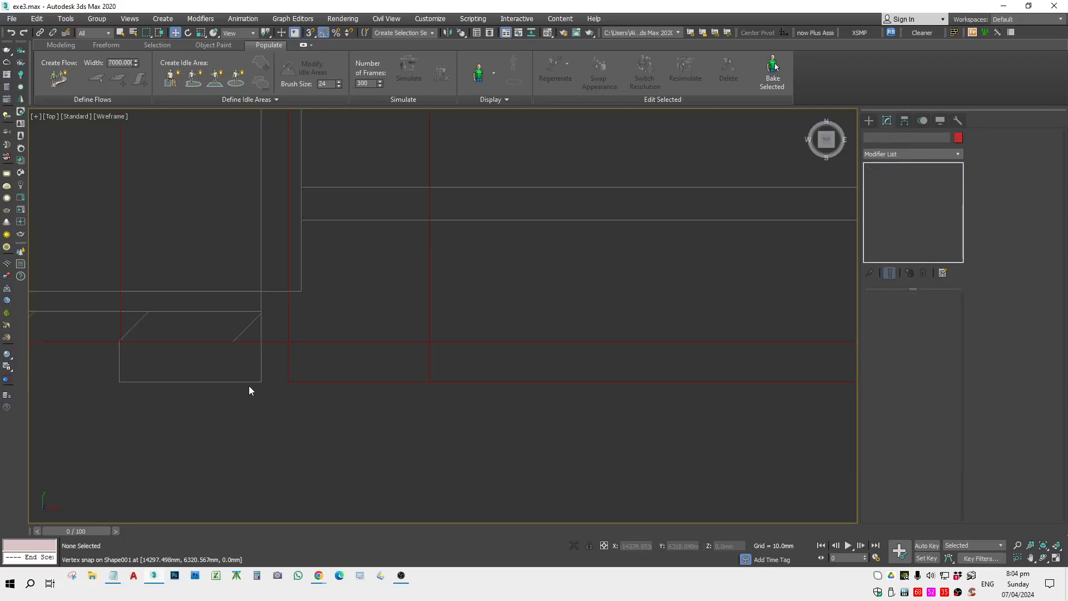
scroll(266, 352, "down", 2)
left_click(351, 376)
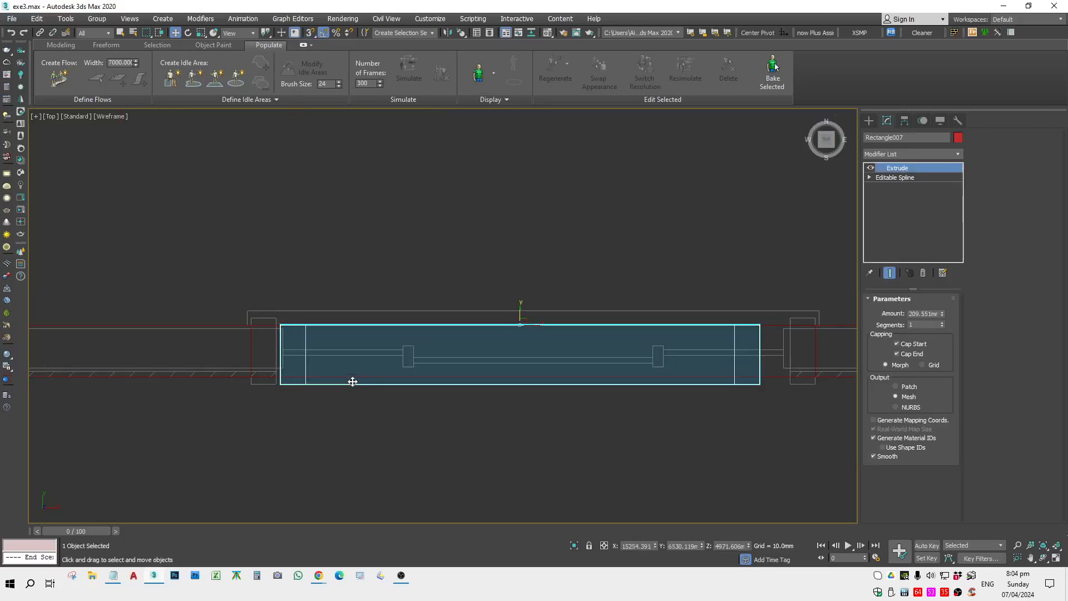
Draw a rectangle about 530 mm long and 423 mm wide inside the window in the front elevation.
key("f")
left_click(496, 282)
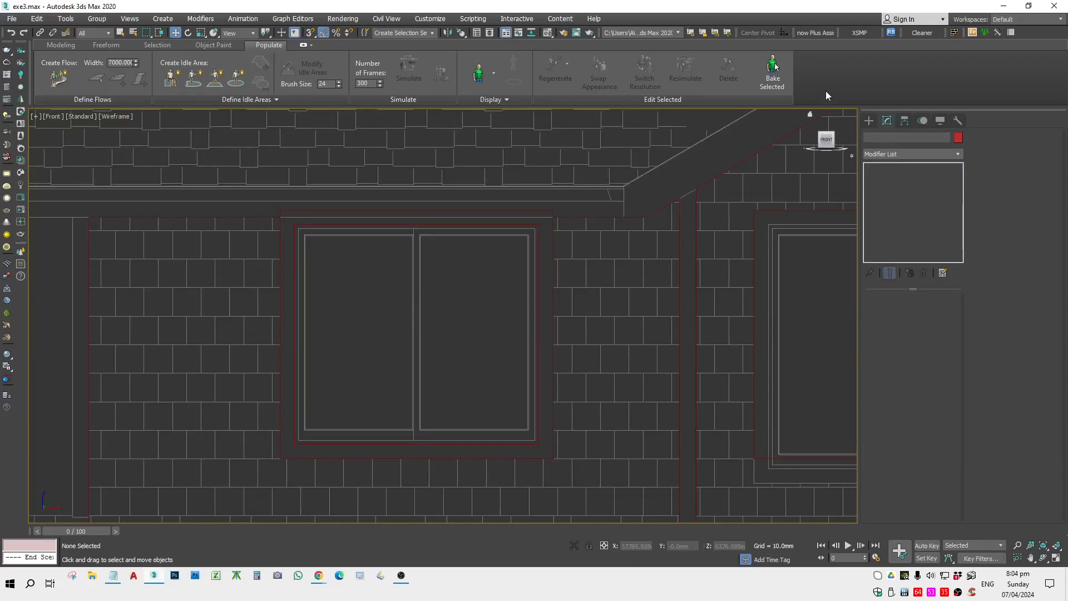
left_click(869, 120)
left_click(940, 199)
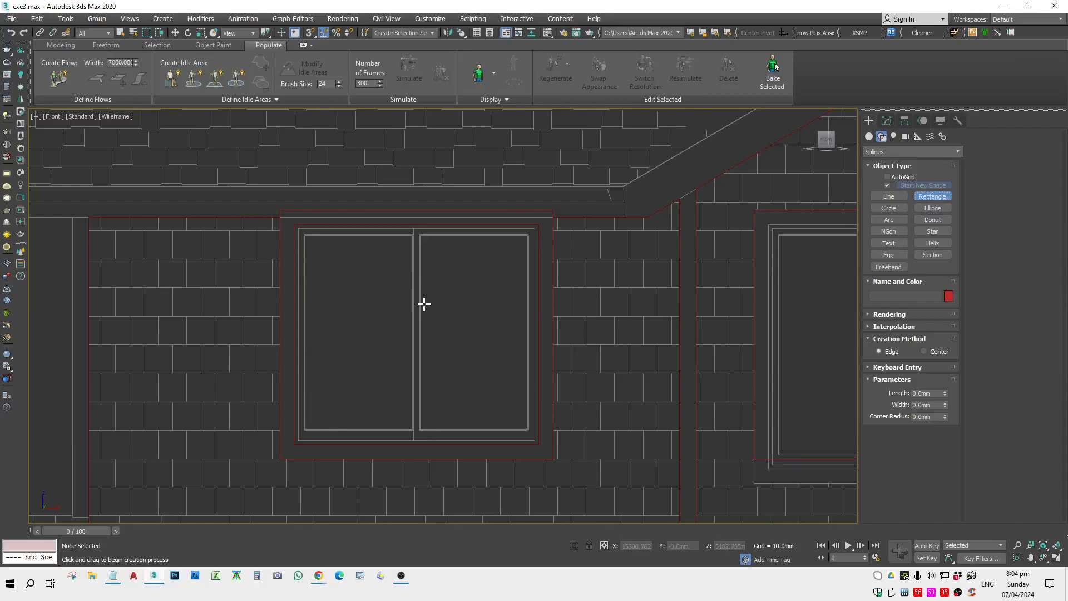
left_click_drag(449, 286, 380, 372)
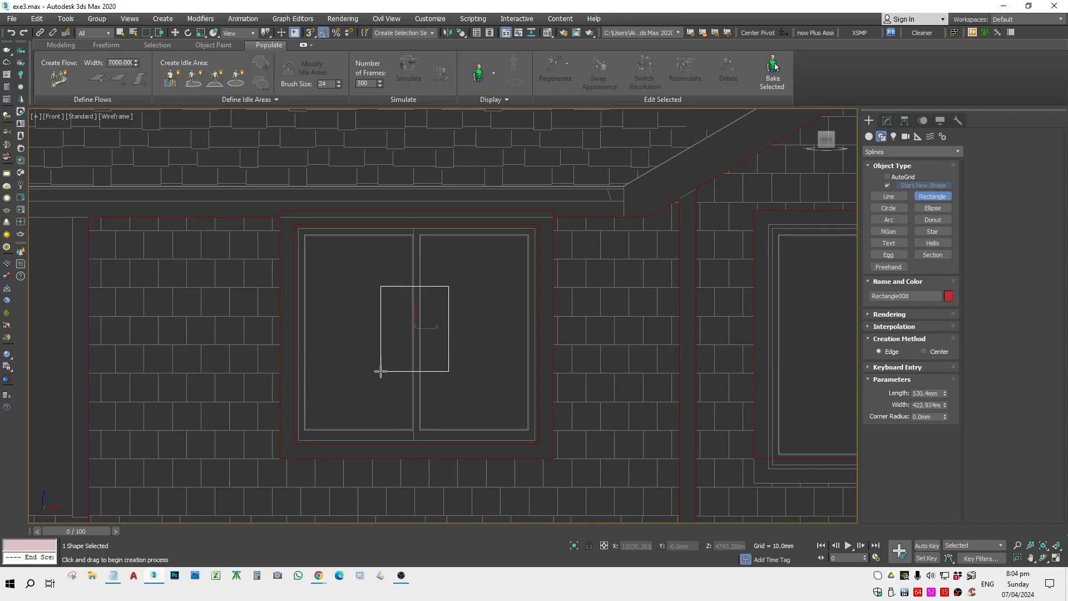
Move the new rectangle so its upper-left corner snaps to the window frame's inner upper-left corner.
key("w")
left_click_drag(420, 325, 350, 273)
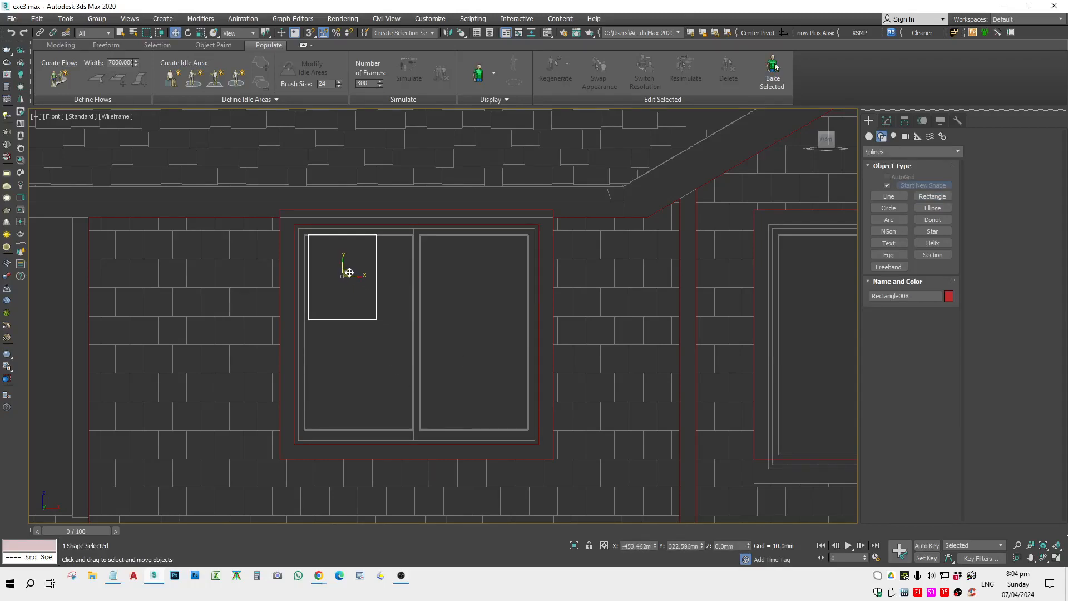
scroll(288, 228, "up", 6)
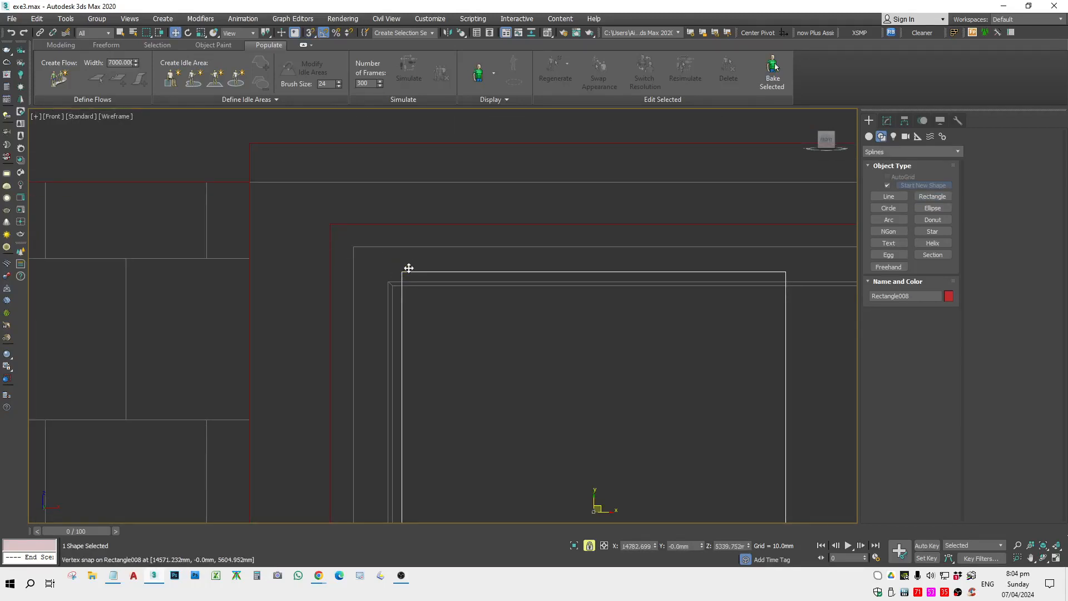
scroll(433, 283, "down", 4)
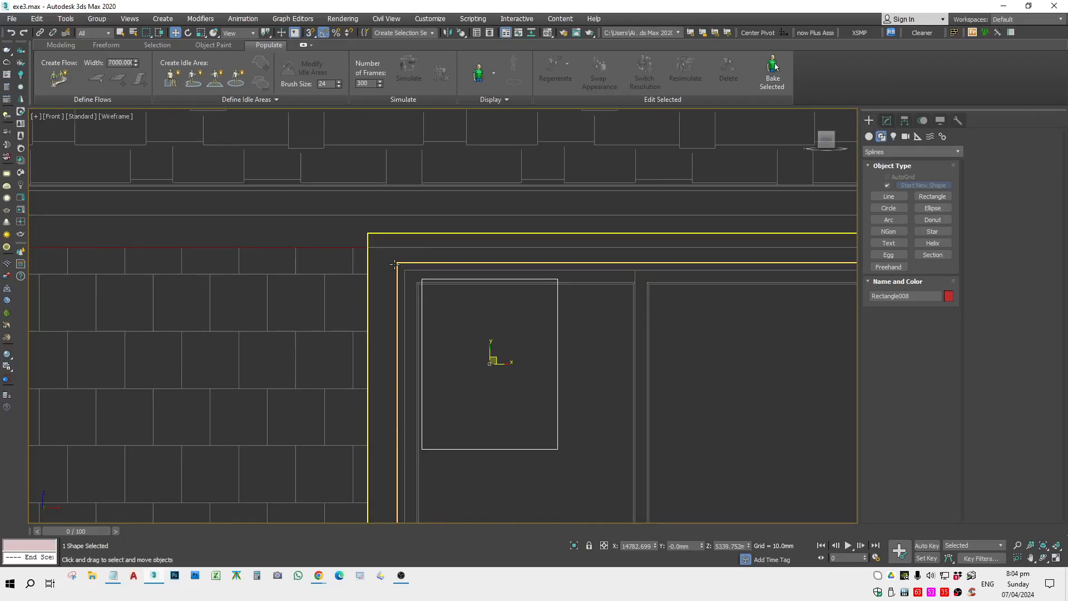
scroll(397, 264, "up", 3)
scroll(399, 271, "up", 2)
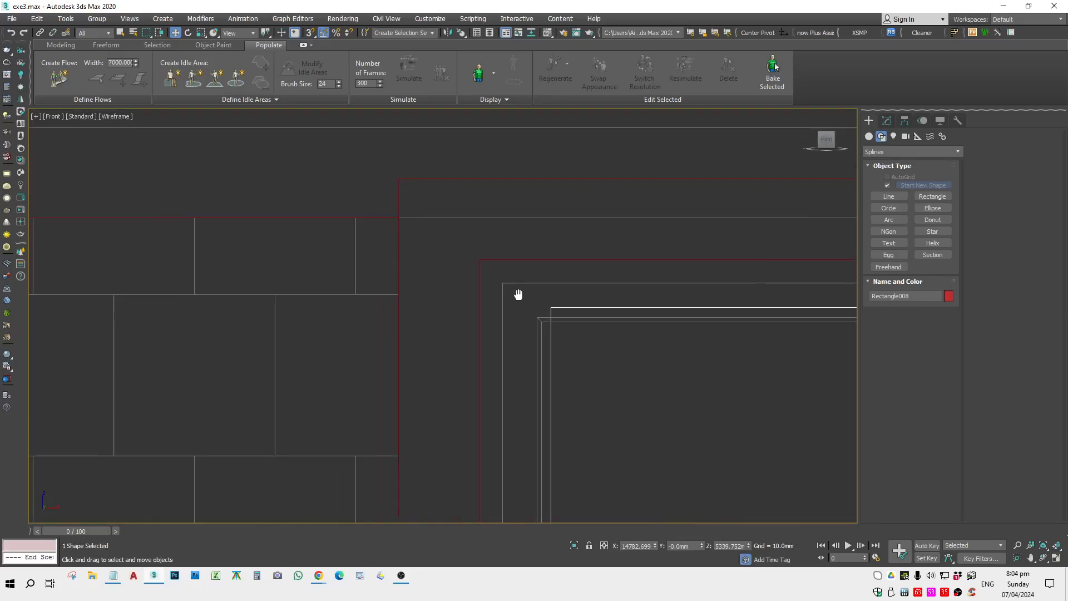
key("s")
left_click_drag(548, 303, 482, 254)
scroll(482, 255, "down", 3)
middle_click_drag(548, 291, 431, 284)
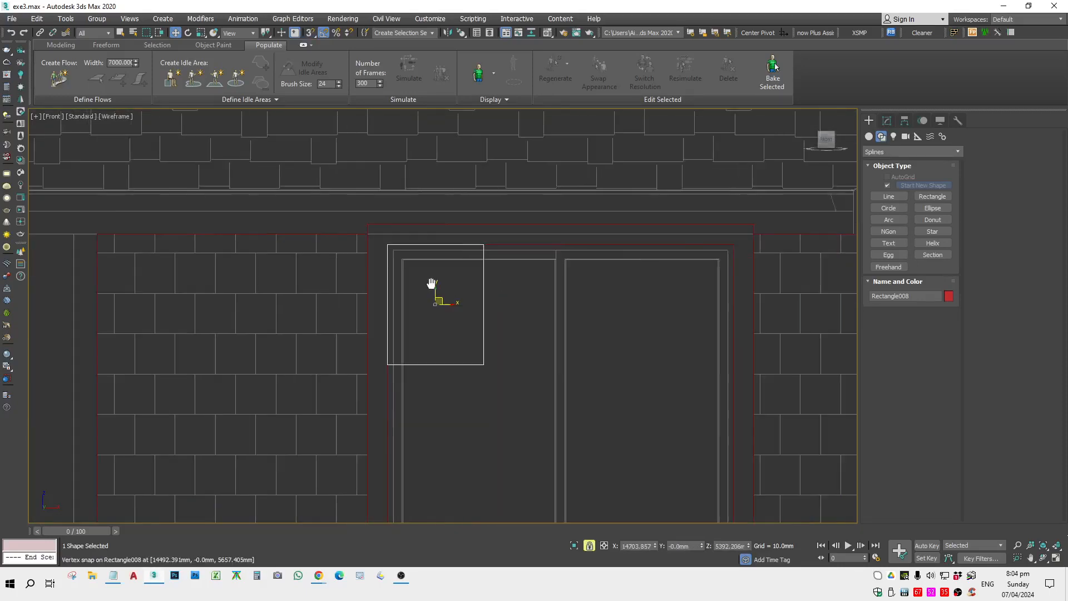
scroll(415, 281, "up", 3)
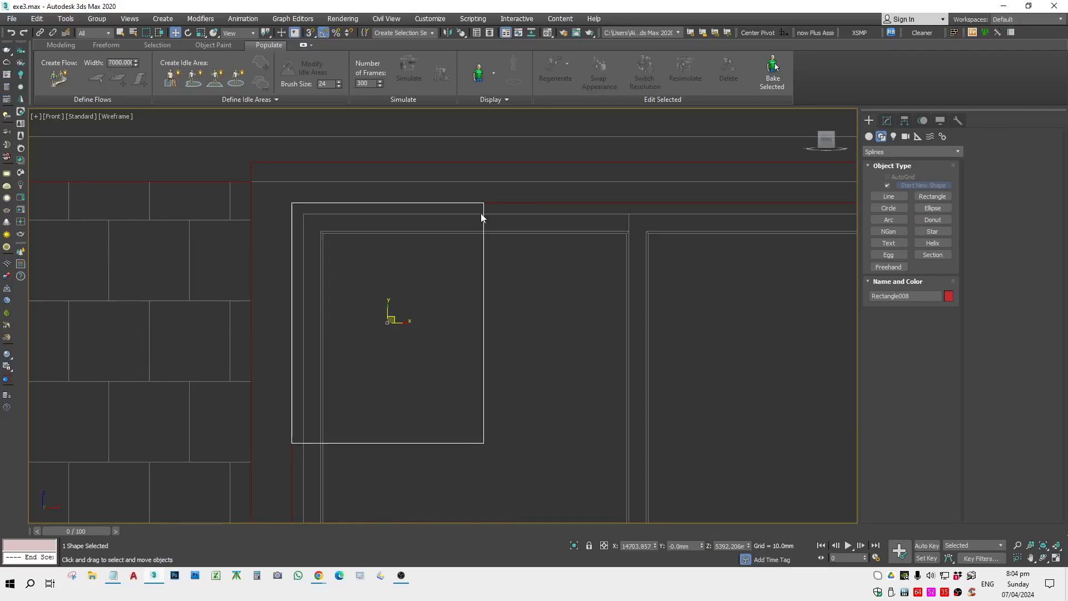
scroll(484, 222, "down", 4)
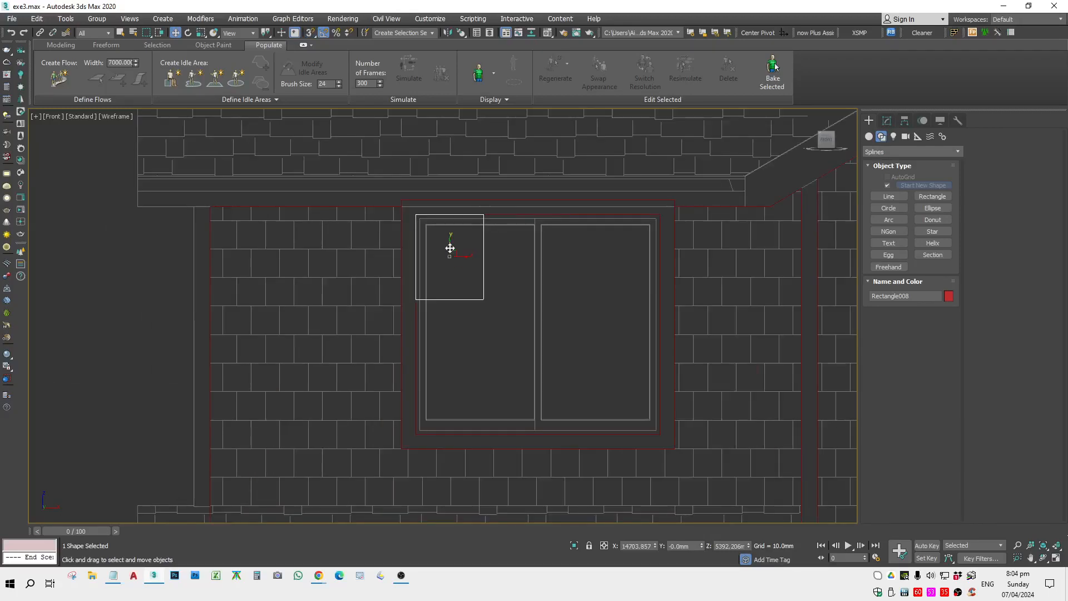
Convert the rectangle to an editable spline and change all four of its vertices to corner vertices.
right_click(469, 234)
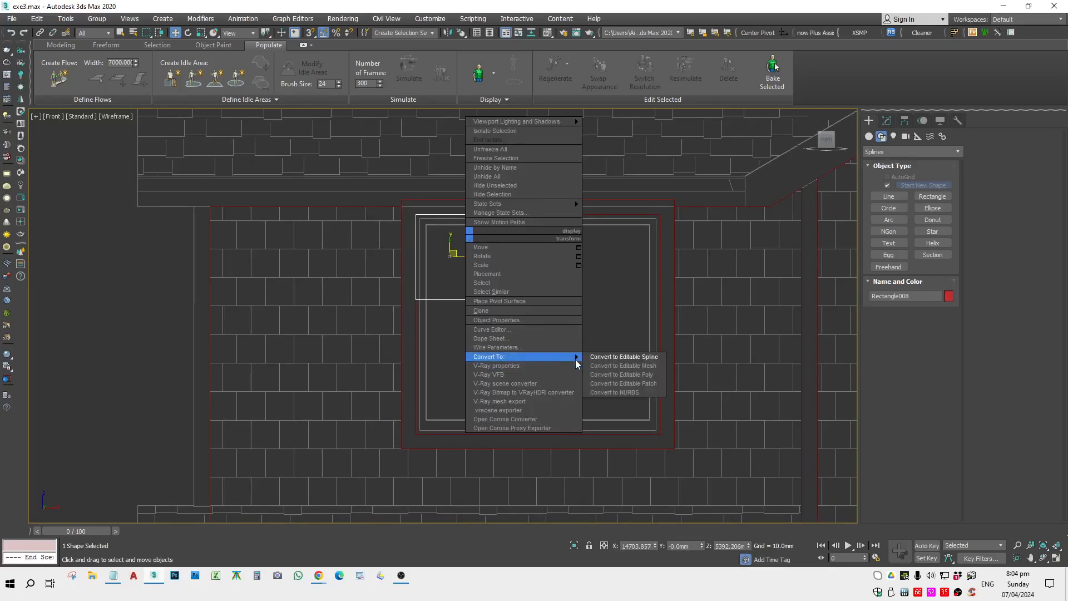
left_click(603, 357)
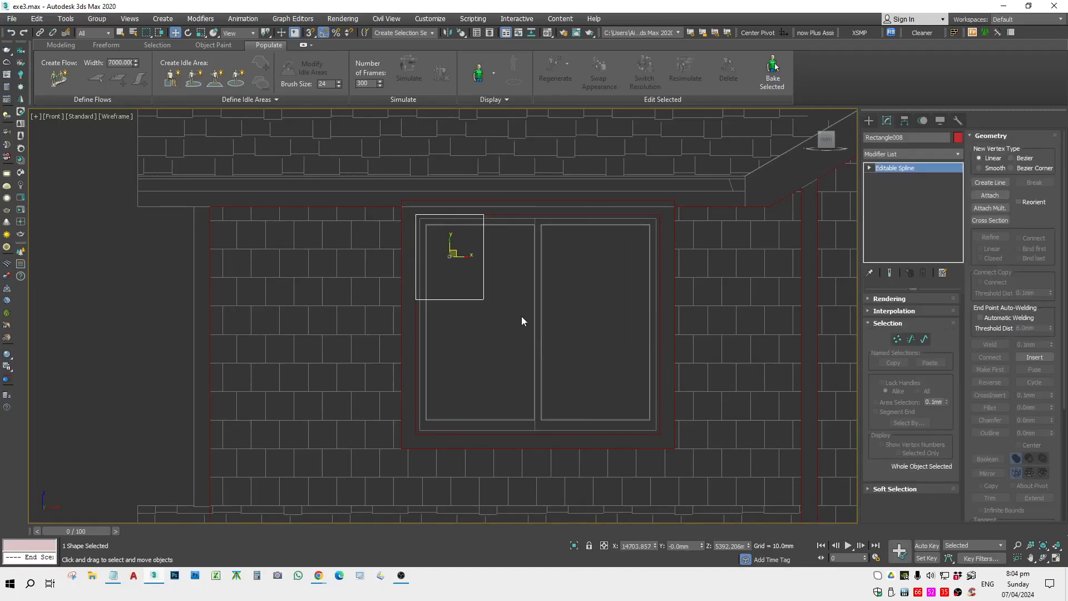
left_click(486, 287)
left_click(484, 245)
left_click(897, 340)
key("ctrl+a")
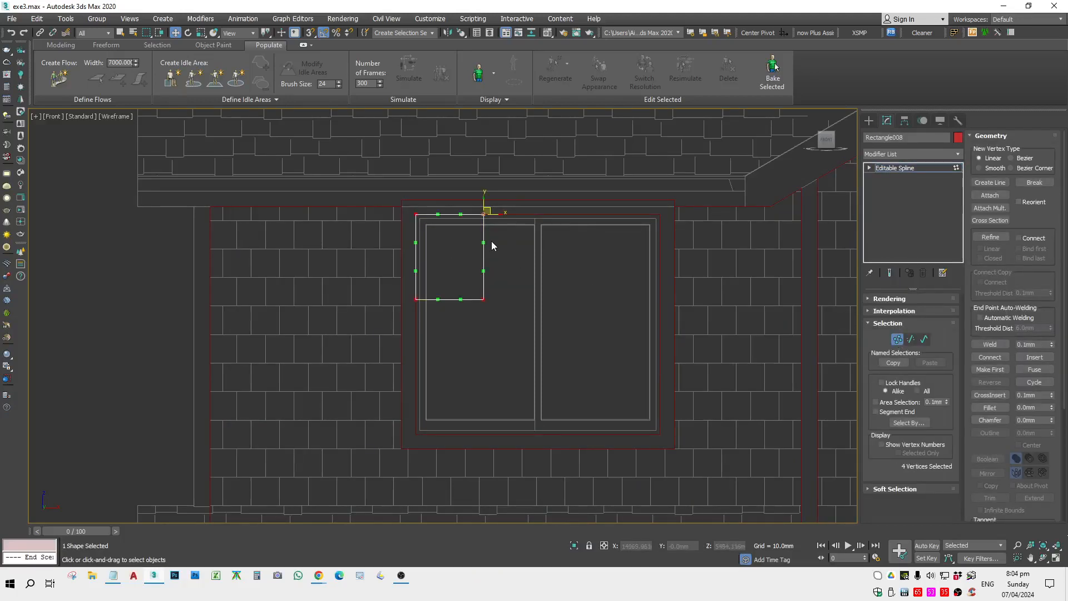
right_click(492, 245)
left_click(467, 173)
Move the rectangle's two right vertices horizontally onto the window frame's inner right edge.
scroll(484, 217, "up", 2)
left_click_drag(489, 215, 732, 213)
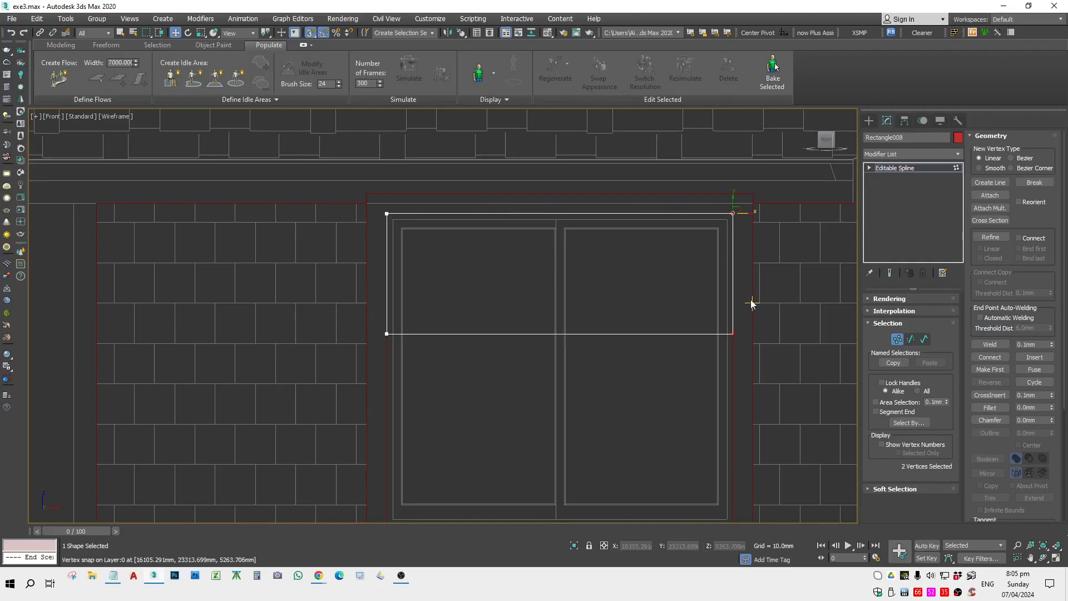
left_click(795, 312)
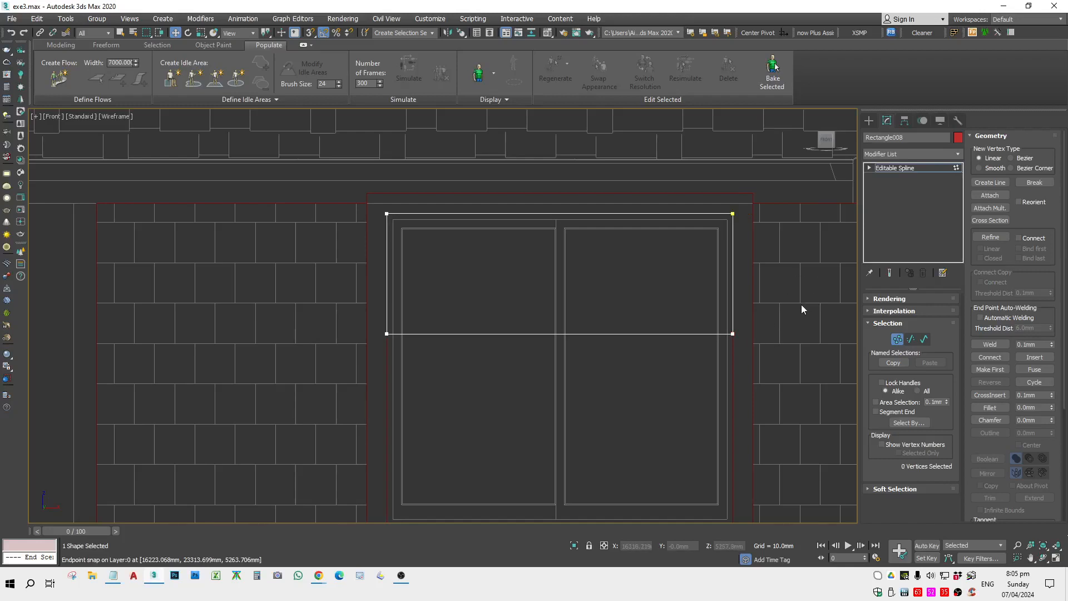
Move the rectangle's two bottom vertices down onto the window frame's inner lower edge and leave vertex editing.
left_click_drag(440, 392, 340, 394)
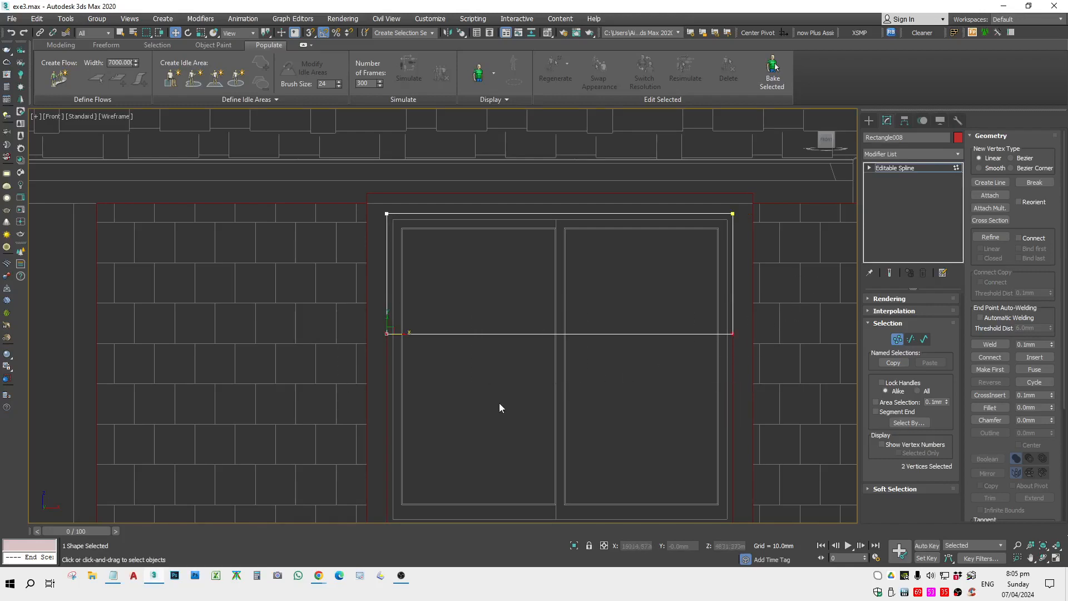
scroll(480, 330, "down", 3)
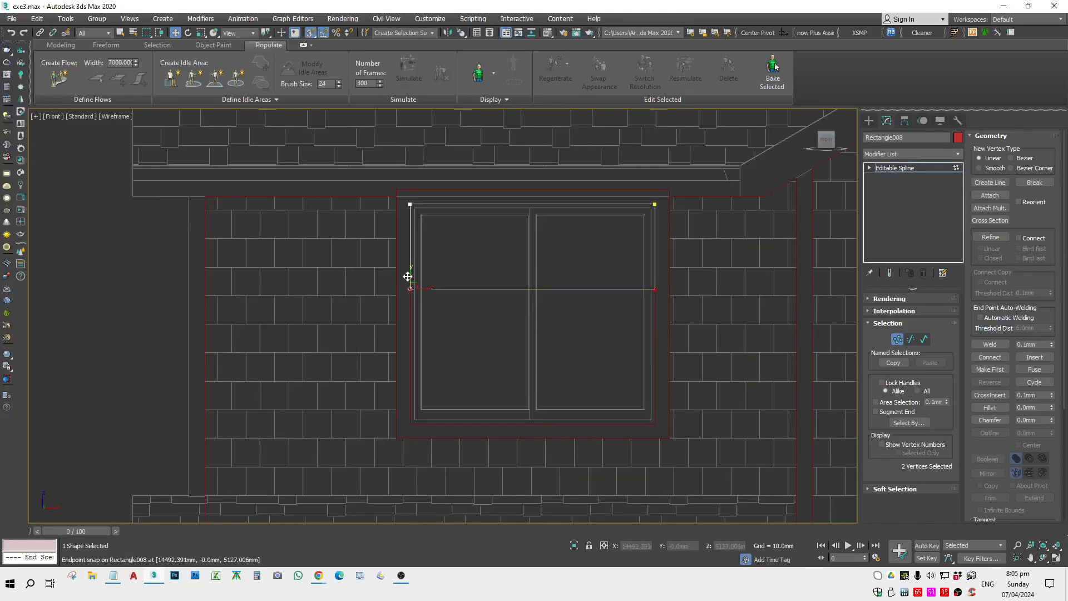
scroll(409, 278, "up", 2)
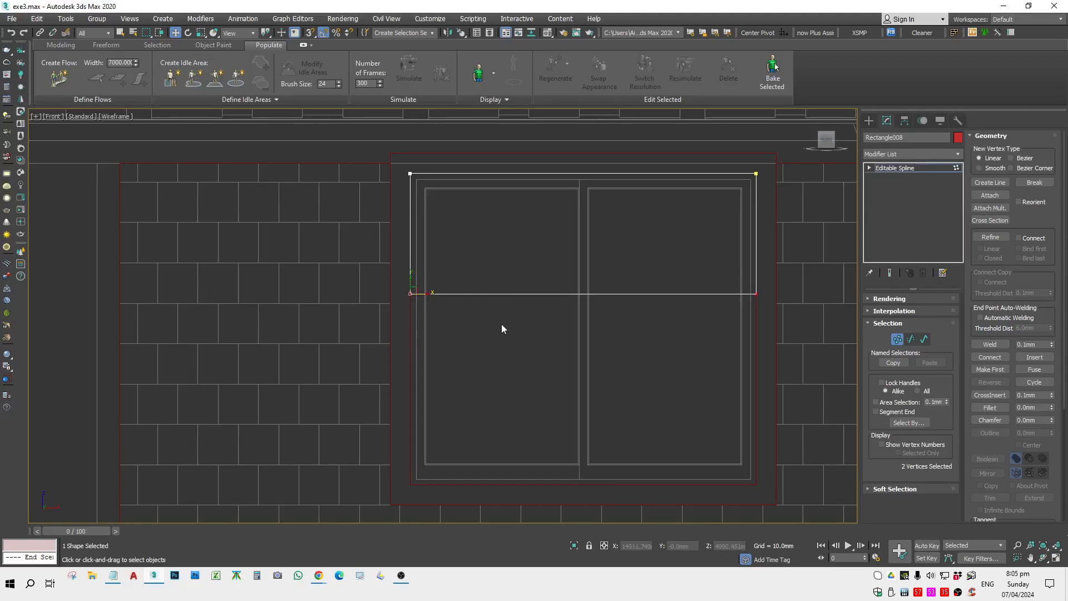
left_click_drag(410, 290, 513, 274)
right_click(513, 274)
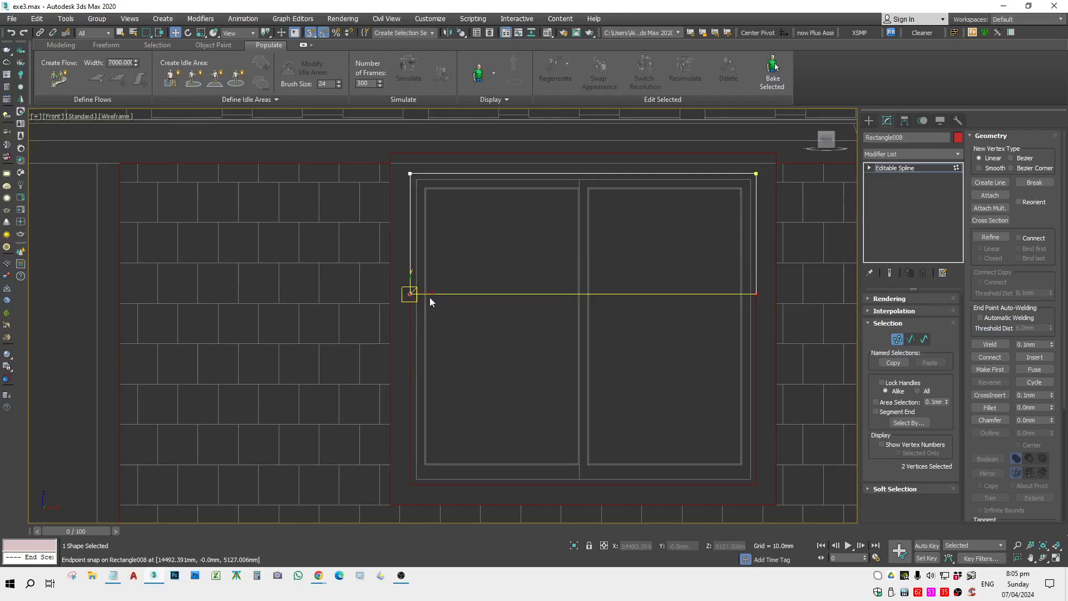
mouse_move(424, 296)
left_mouse_down()
mouse_move(558, 303)
mouse_move(446, 316)
mouse_move(584, 310)
mouse_move(423, 292)
left_mouse_up()
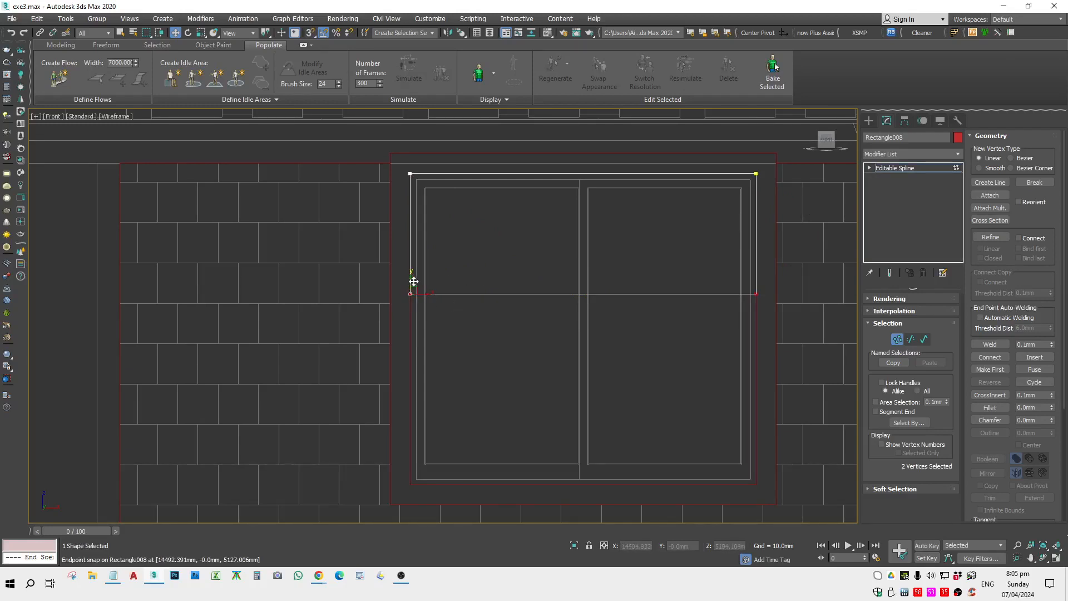
left_click_drag(411, 293, 408, 485)
left_click(897, 339)
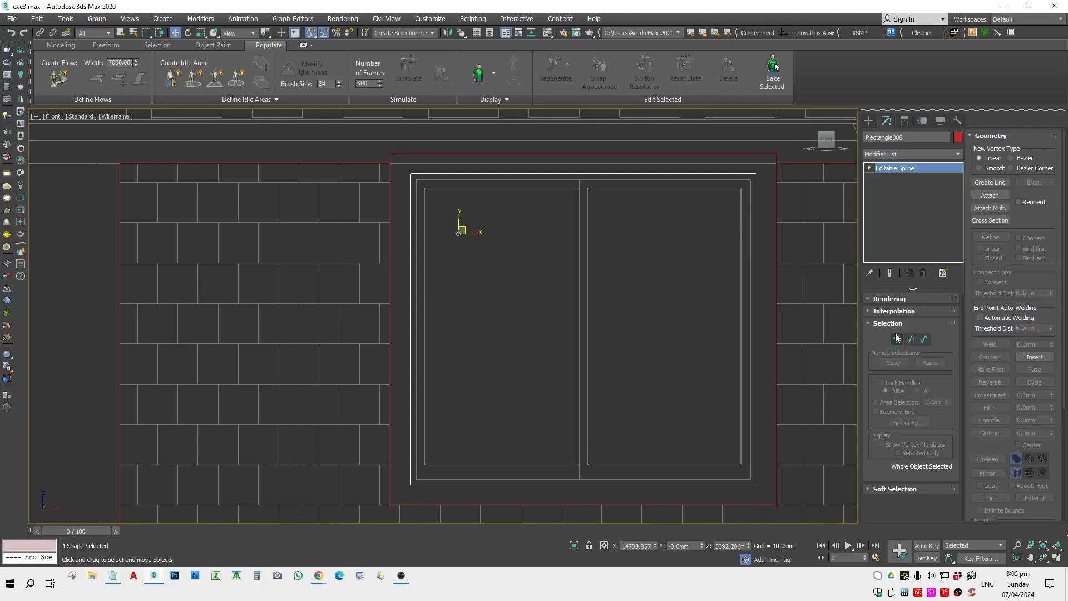
Outline the rectangle's spline inward to create a second, smaller rectangle inside it.
left_click(399, 581)
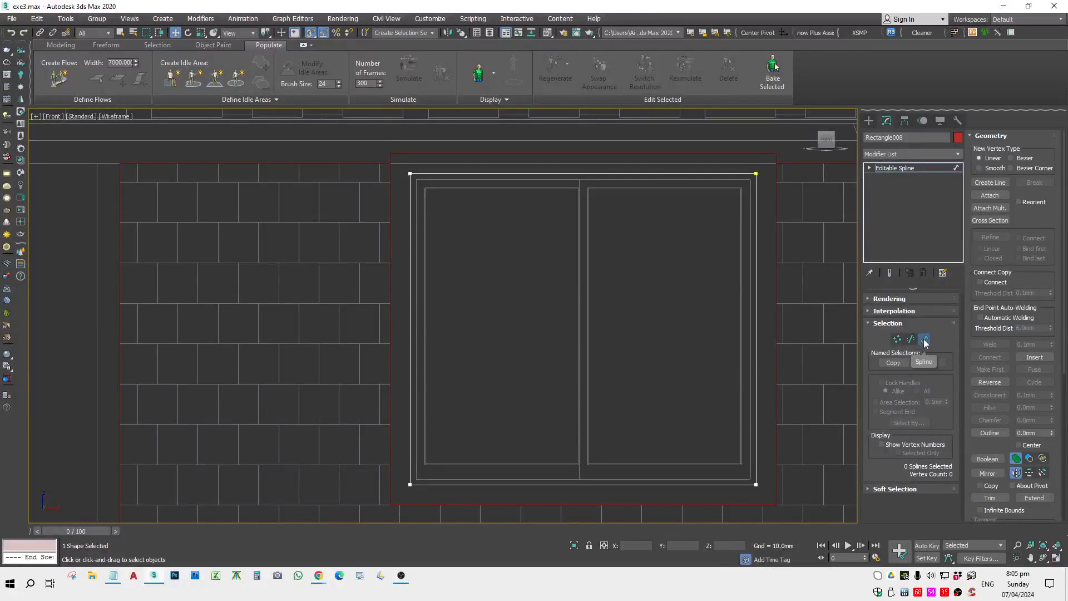
left_click_drag(1049, 438, 1055, 323)
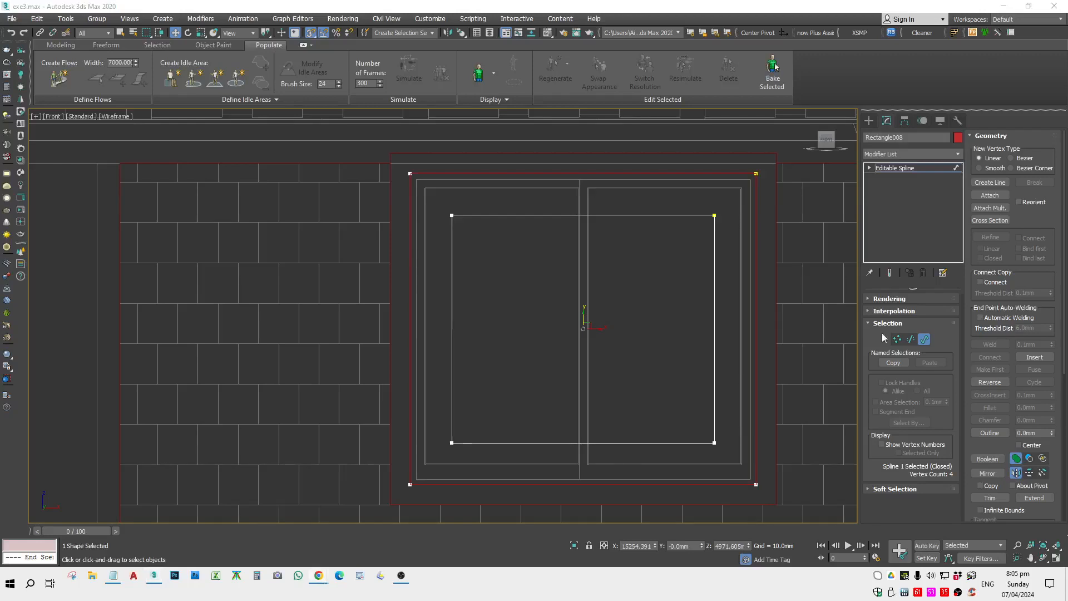
Move the inner outline's two top vertices vertically onto the elevation's inner frame line at the window head.
middle_click_drag(666, 347, 658, 374)
key("1")
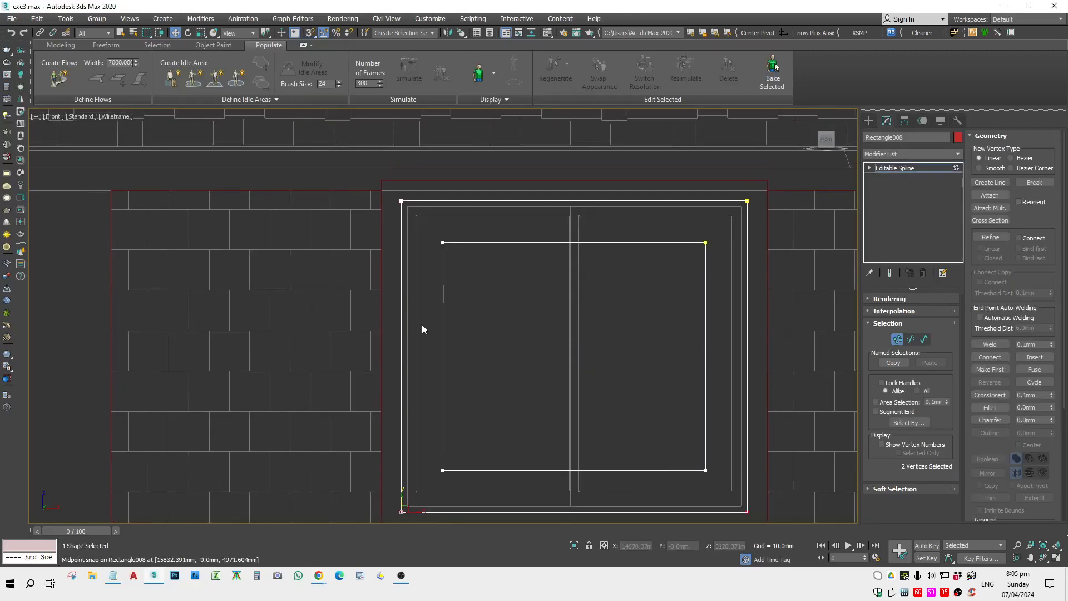
left_click_drag(440, 301, 491, 268)
scroll(704, 248, "up", 5)
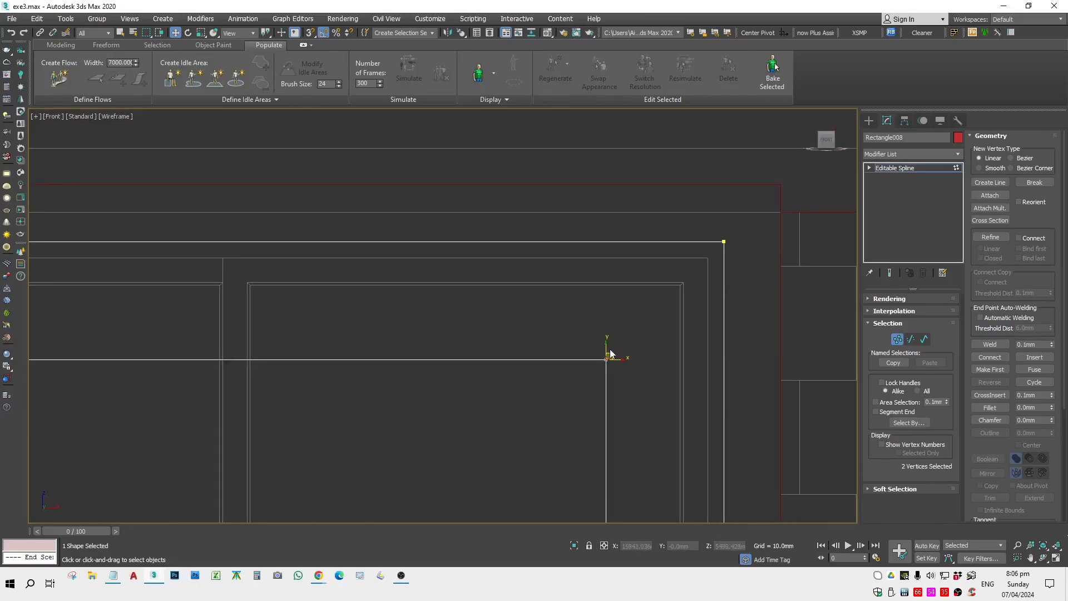
left_click_drag(610, 354, 708, 261)
key("s")
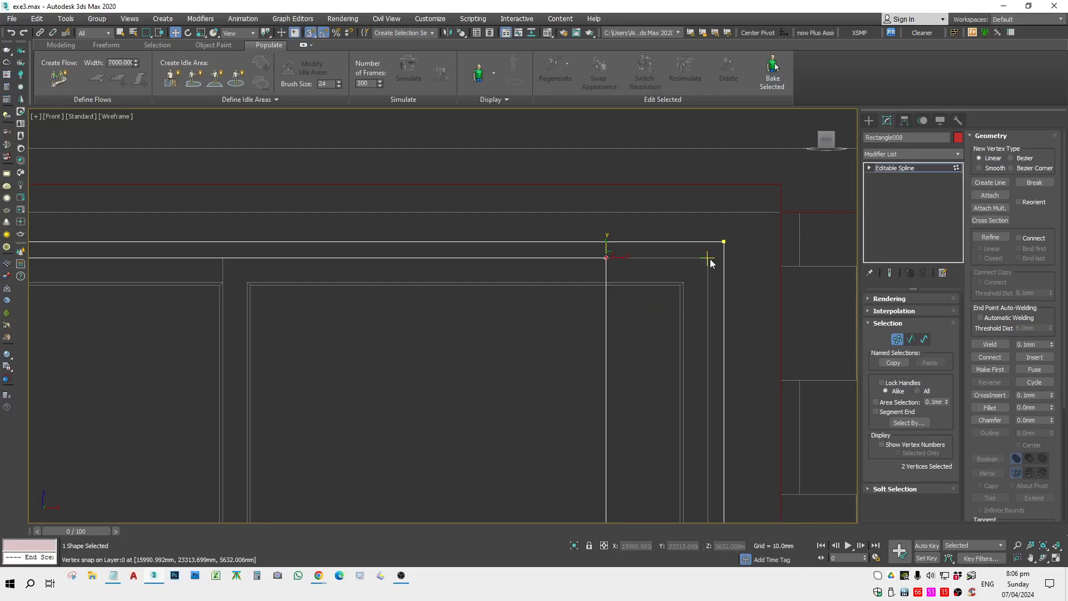
Move the inner outline's two bottom vertices down onto the elevation's inner frame line at the sill.
scroll(713, 253, "down", 5)
middle_click_drag(656, 406, 762, 351)
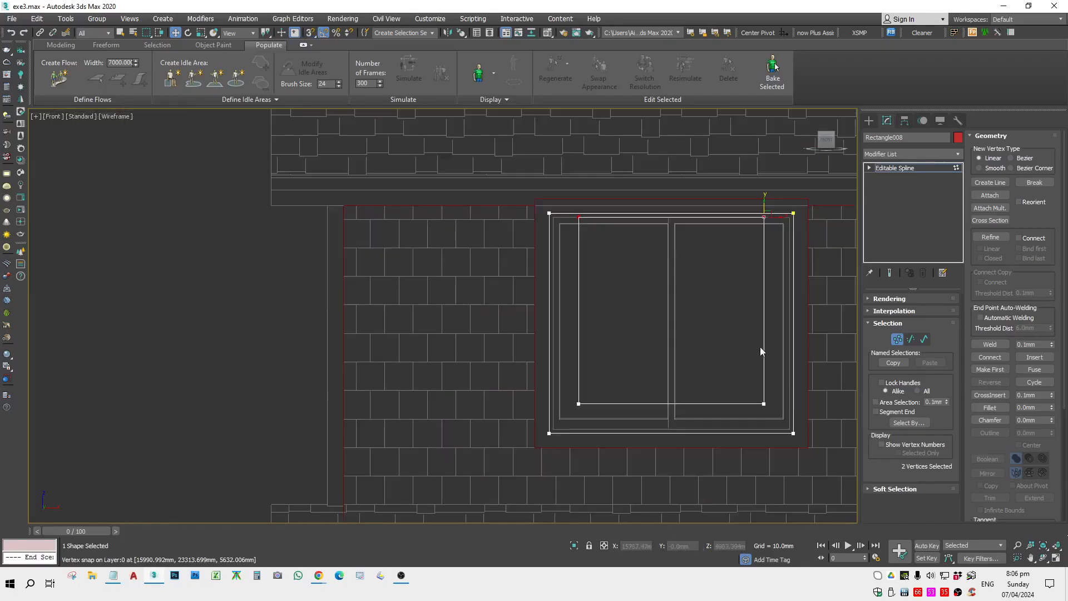
left_click_drag(548, 421, 548, 421)
scroll(578, 409, "up", 4)
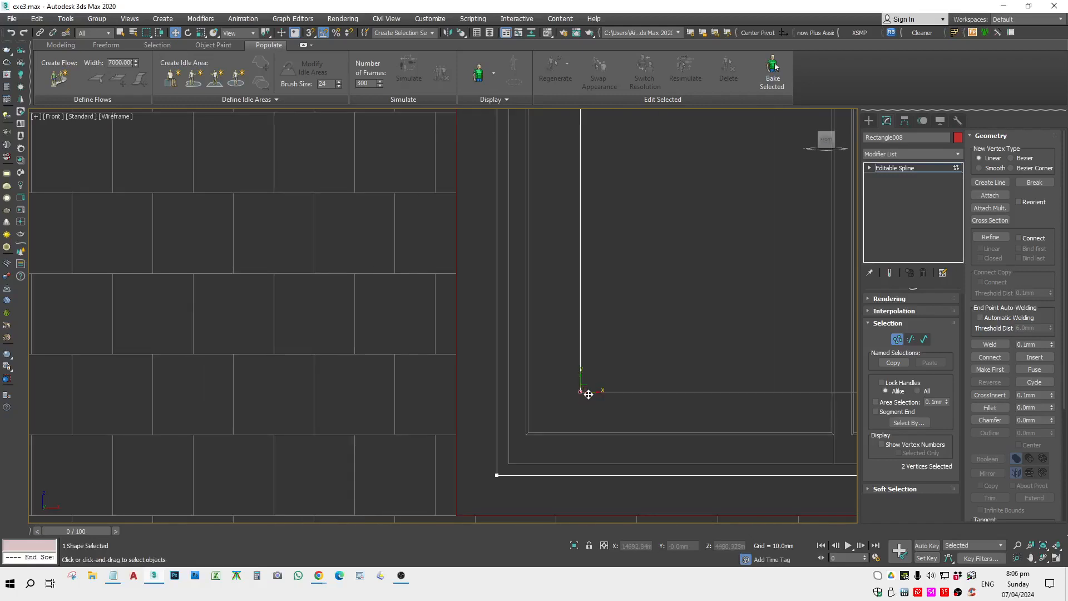
left_click_drag(581, 379, 558, 490)
scroll(572, 435, "down", 3)
Move the inner outline's two left vertices horizontally onto the elevation's left inner frame line.
scroll(574, 241, "up", 6)
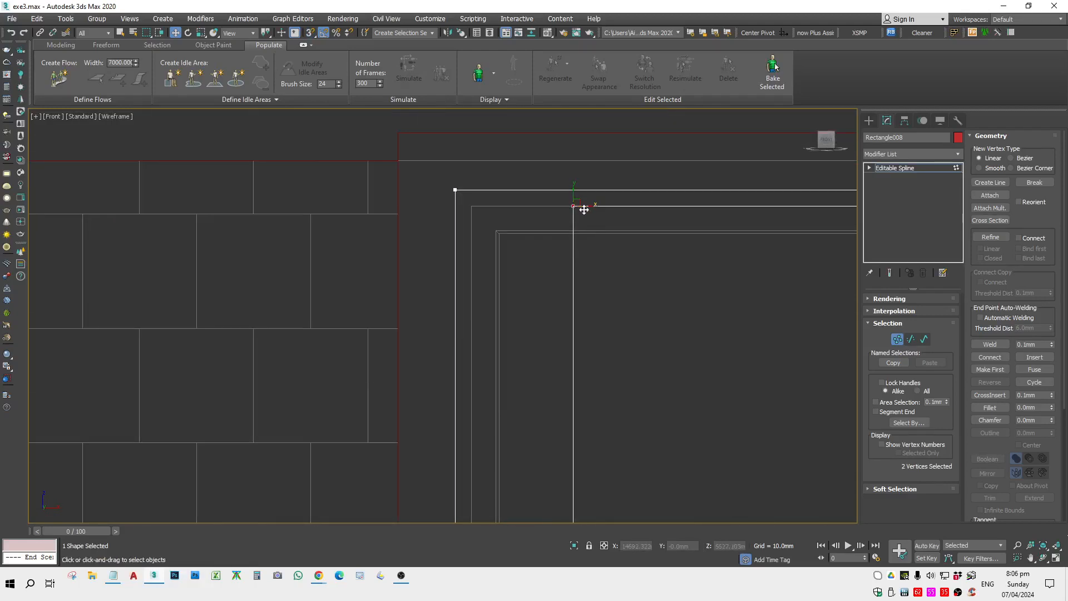
left_click_drag(583, 209, 477, 207)
key("s")
scroll(628, 315, "down", 10)
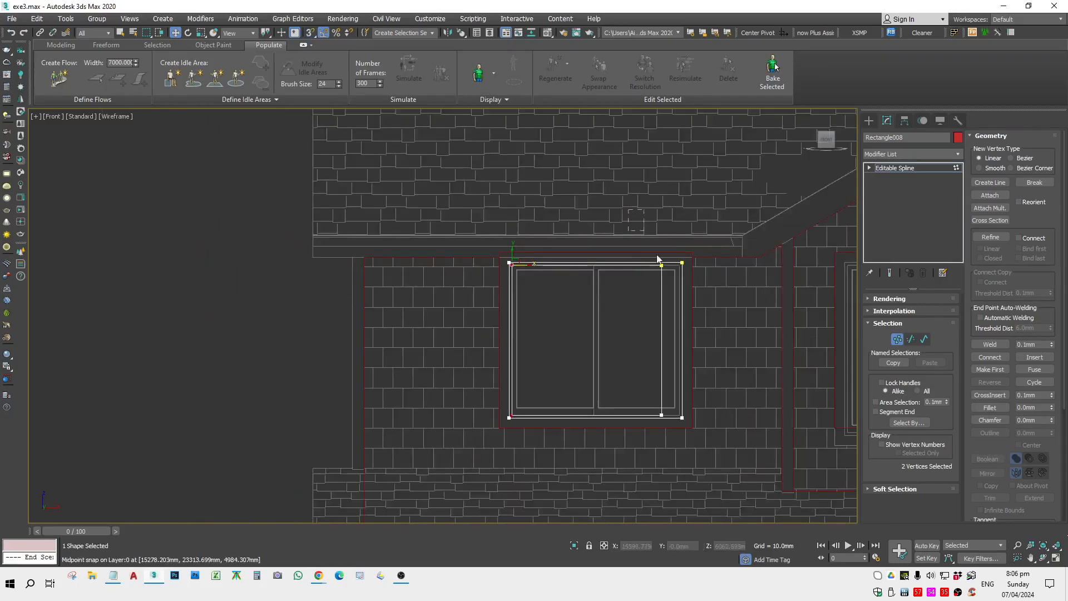
Move the inner outline's two right vertices horizontally onto the elevation's right inner frame line and leave vertex editing.
key("s")
scroll(659, 248, "up", 4)
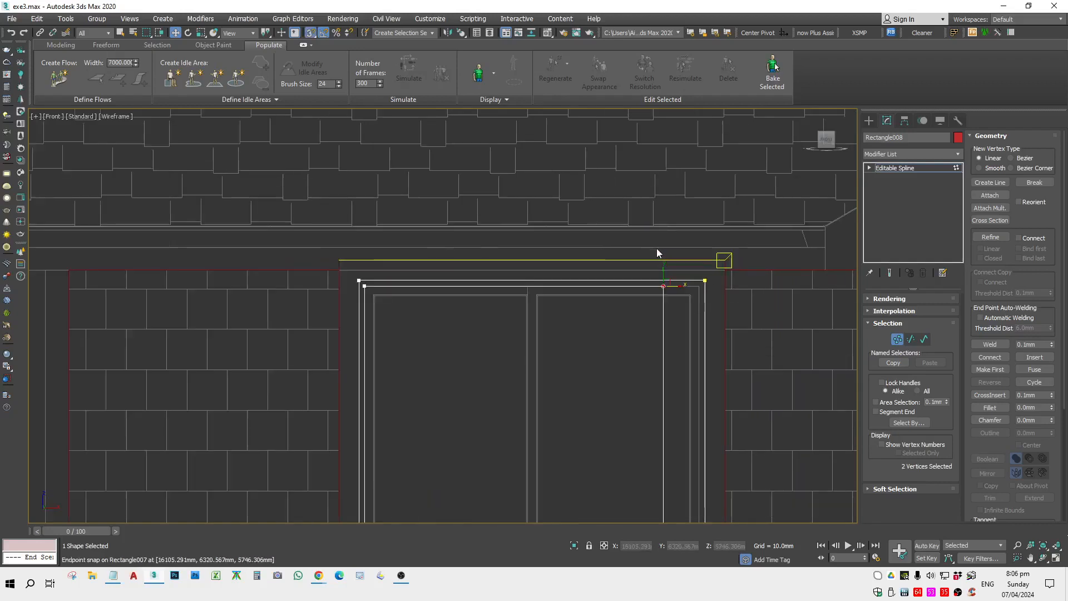
scroll(657, 253, "up", 3)
left_click_drag(677, 318, 770, 320)
scroll(718, 319, "down", 9)
scroll(717, 434, "up", 6)
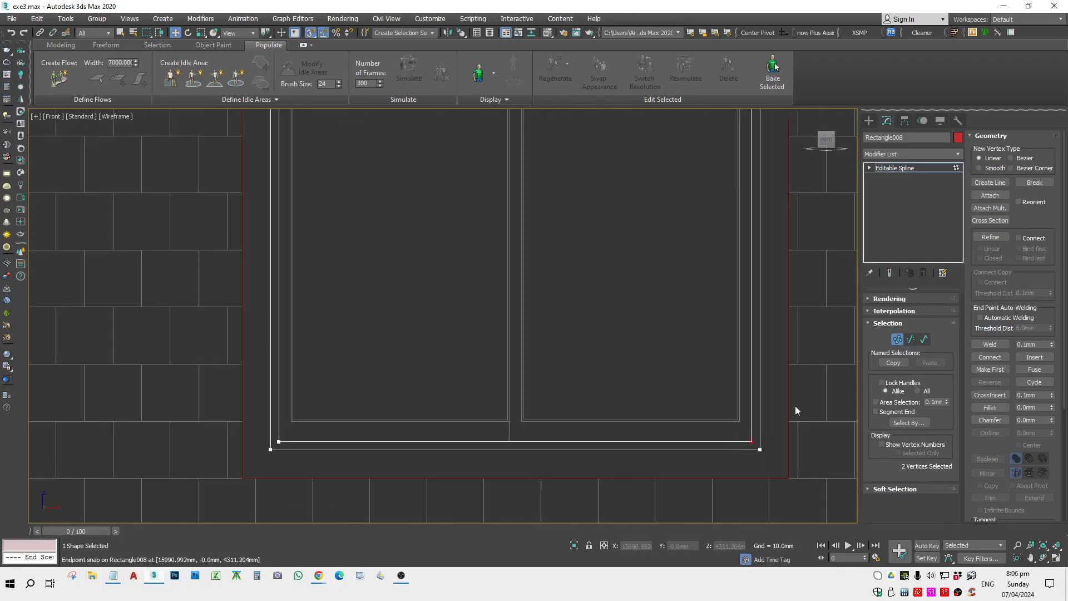
key("1")
scroll(827, 231, "down", 5)
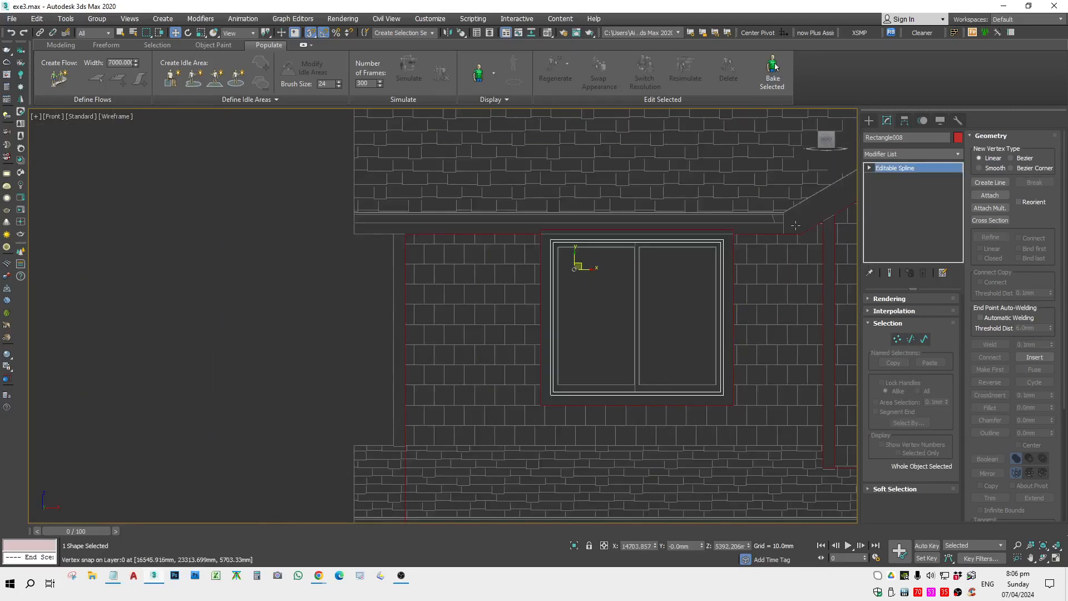
Apply an Extrude modifier to the double outline and isolate the resulting frame in the top view.
left_click(911, 154)
key("e")
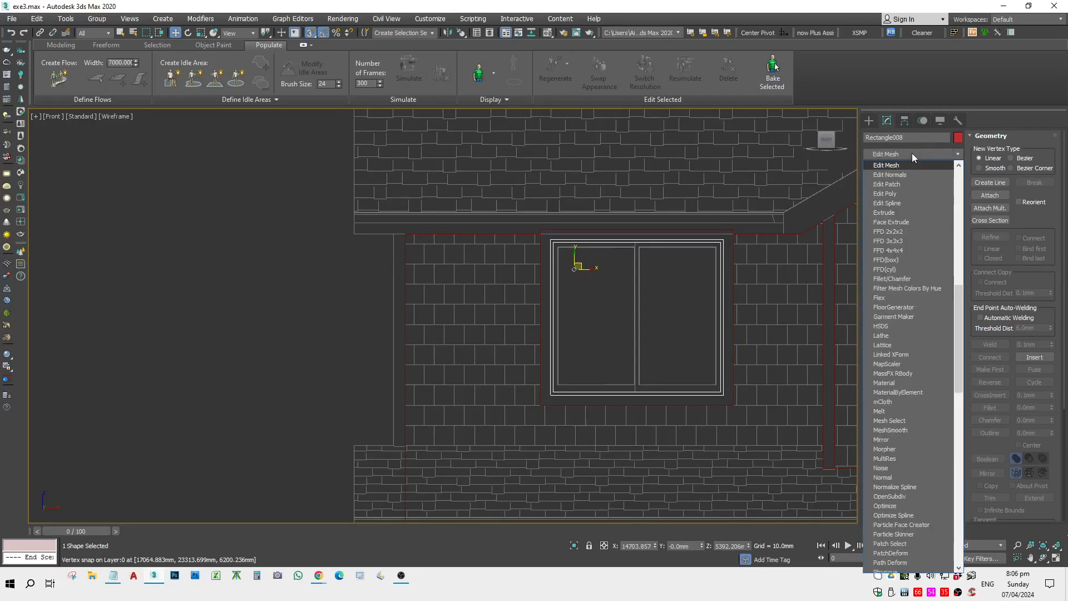
left_click(890, 213)
key("t")
key("alt+q")
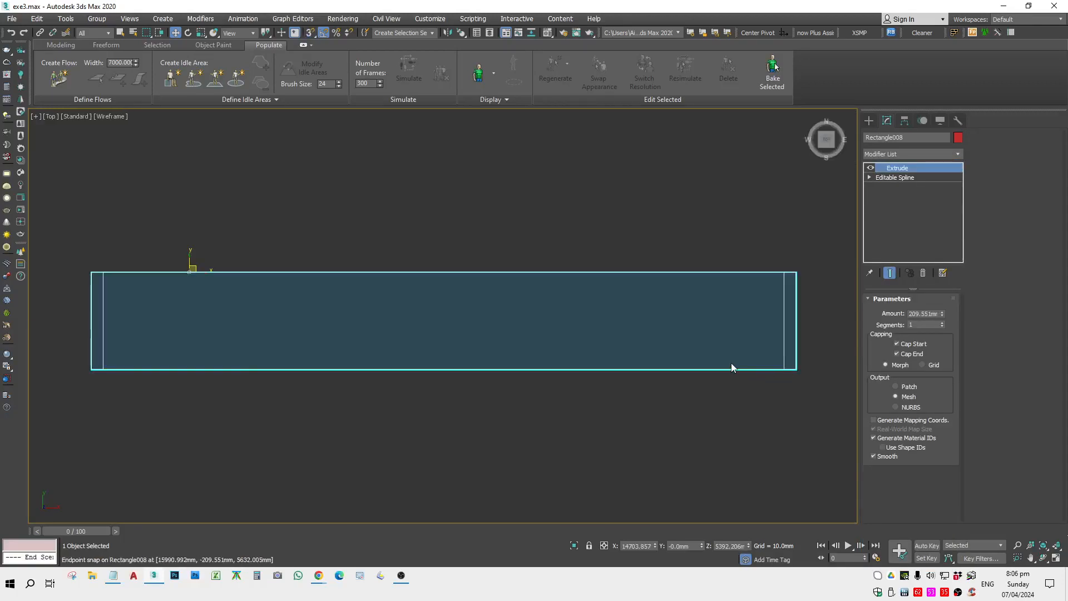
Show the floor plan again and move the extruded frame along Y to the front window on the plan.
scroll(731, 363, "down", 8)
scroll(693, 369, "down", 5)
left_click_drag(680, 359, 699, 292)
scroll(699, 292, "up", 15)
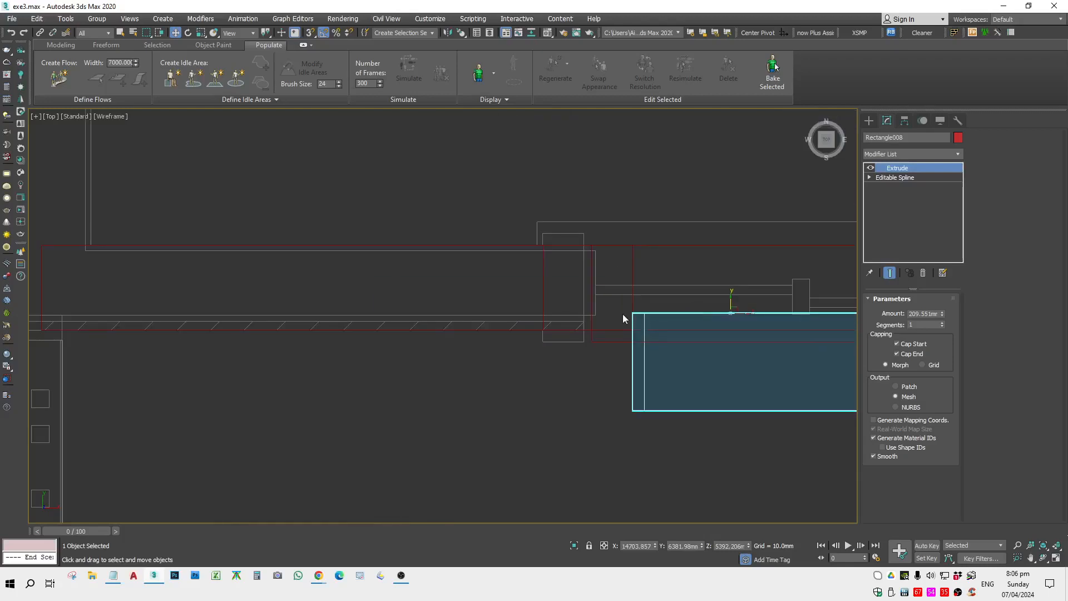
scroll(601, 304, "up", 2)
middle_click_drag(601, 303, 442, 316)
scroll(442, 316, "down", 1)
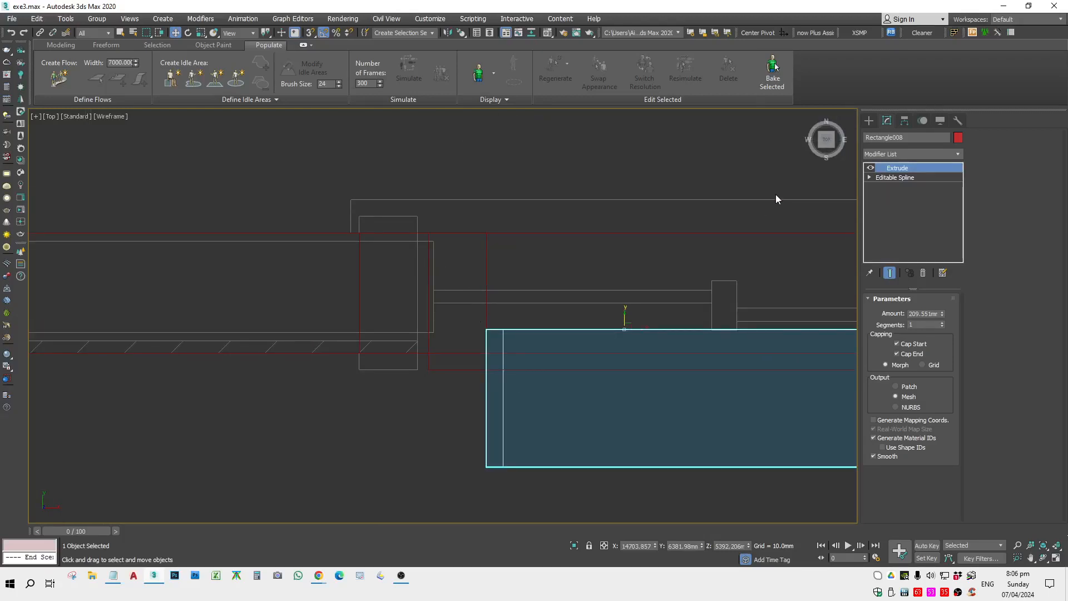
Measure the plan's wall end beside the window with a temporary rectangle about 25 mm wide, and copy its length.
scroll(649, 274, "down", 3)
middle_click_drag(551, 234, 679, 265)
left_click(870, 120)
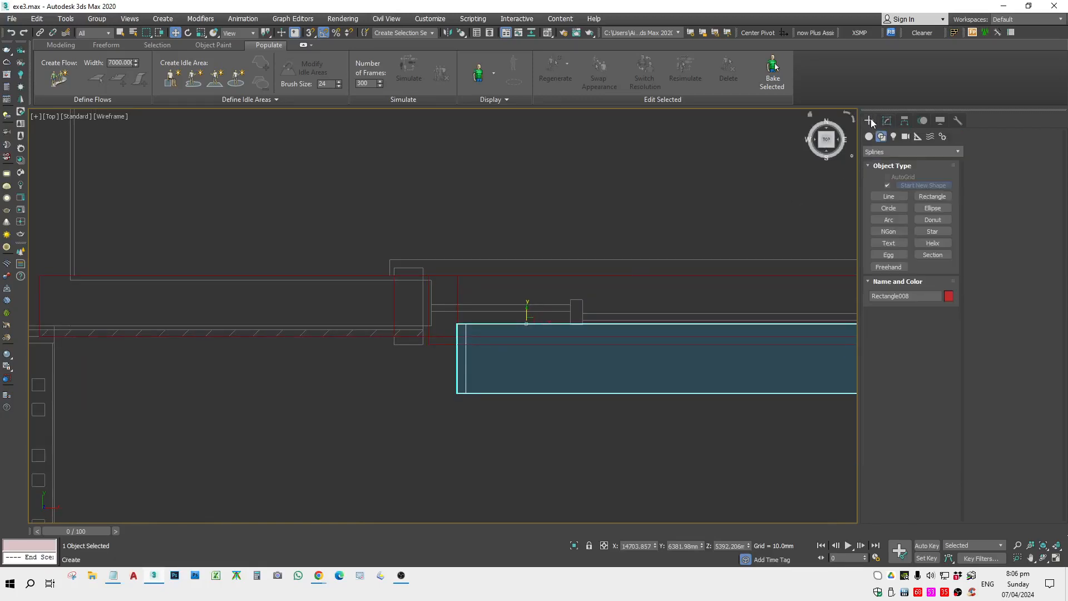
left_click(930, 198)
scroll(430, 302, "up", 4)
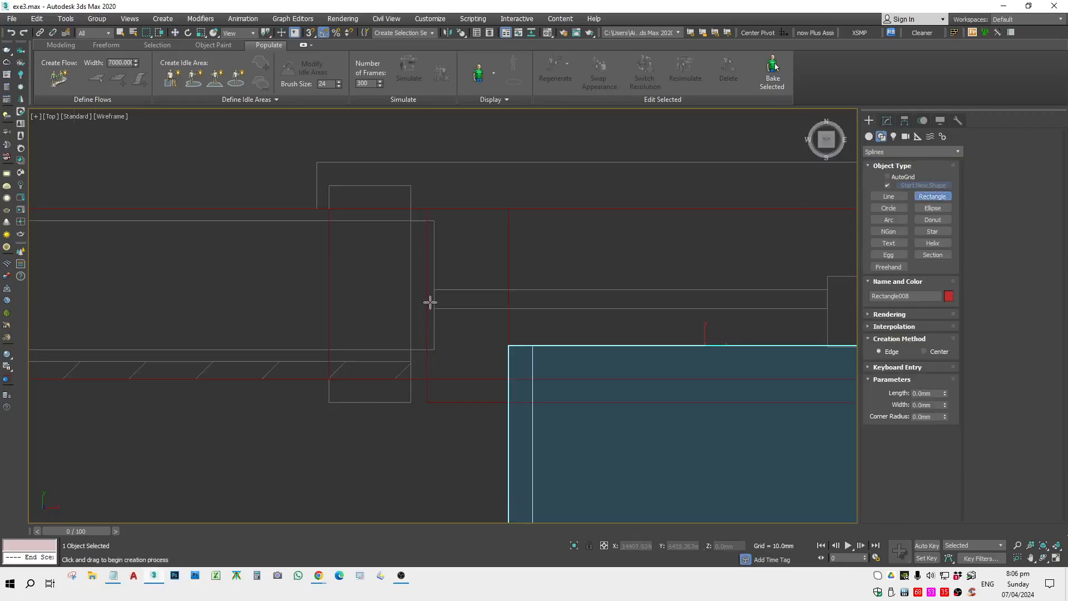
left_click_drag(436, 219, 407, 348)
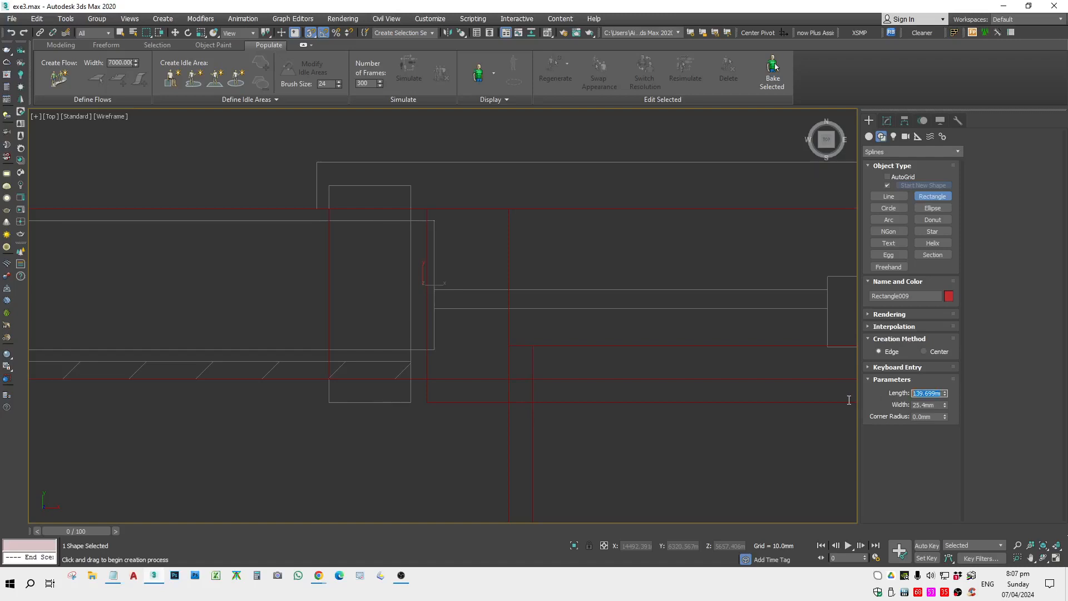
left_click(658, 252)
scroll(639, 272, "down", 5)
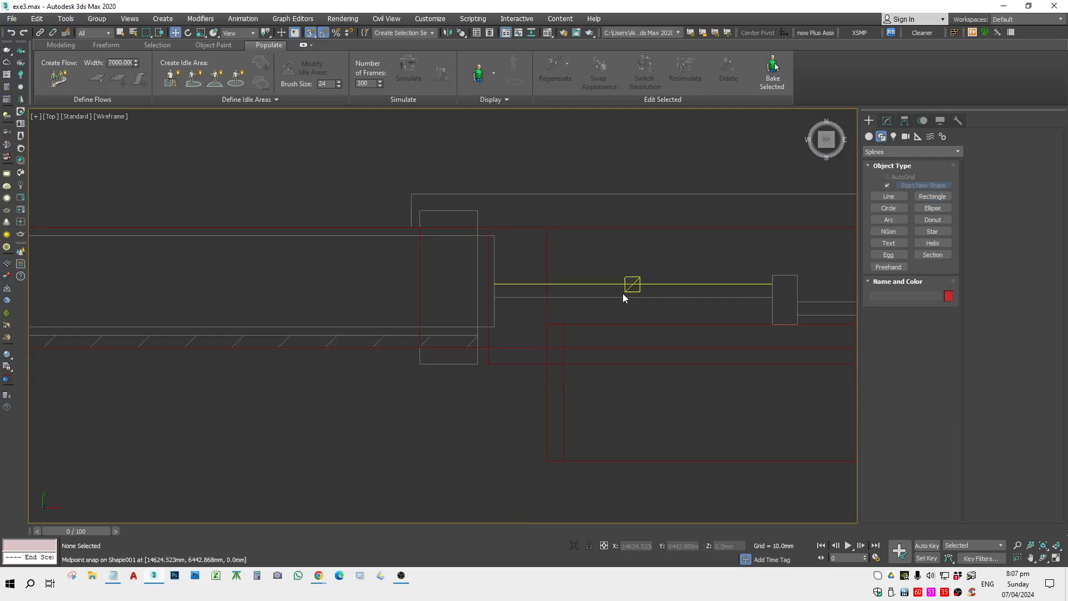
Set the extruded frame's Extrude amount to 139.699 mm.
left_click(600, 411)
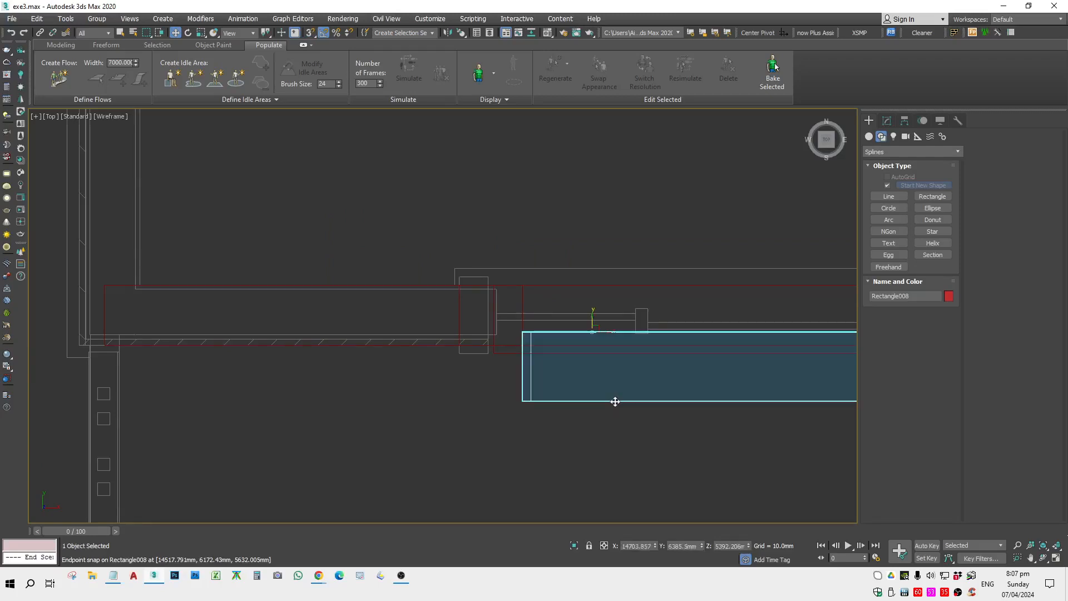
middle_click_drag(660, 412, 623, 412)
scroll(538, 409, "down", 4)
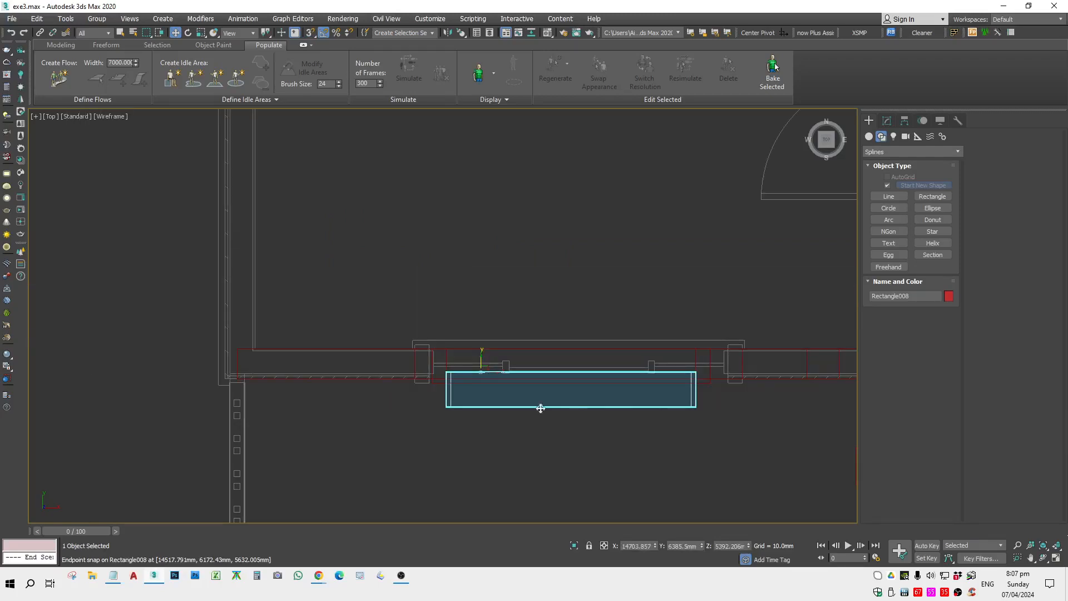
left_click(888, 120)
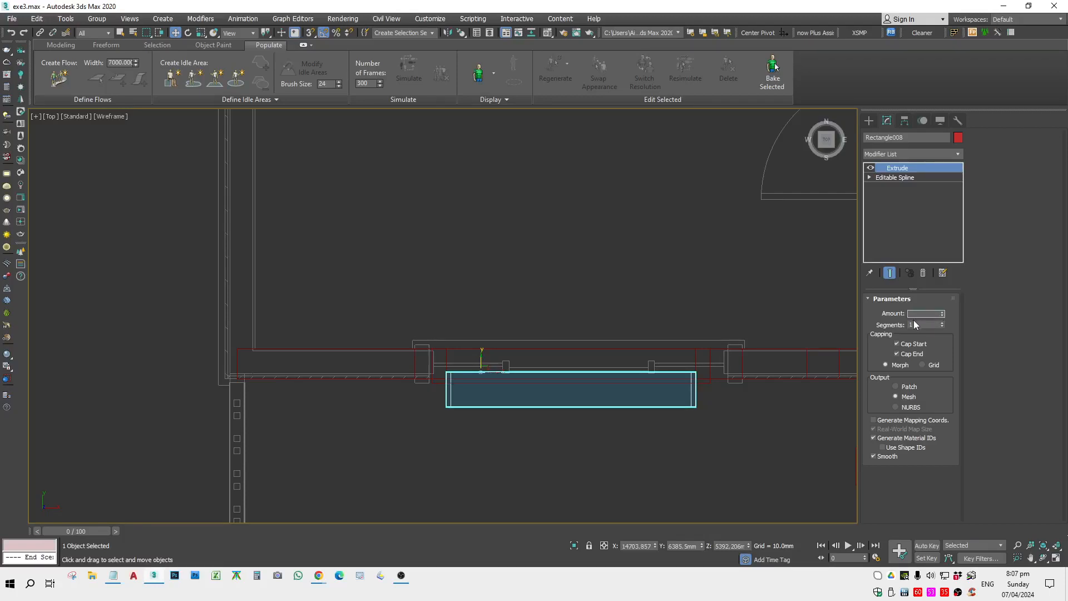
type("200")
key("Return")
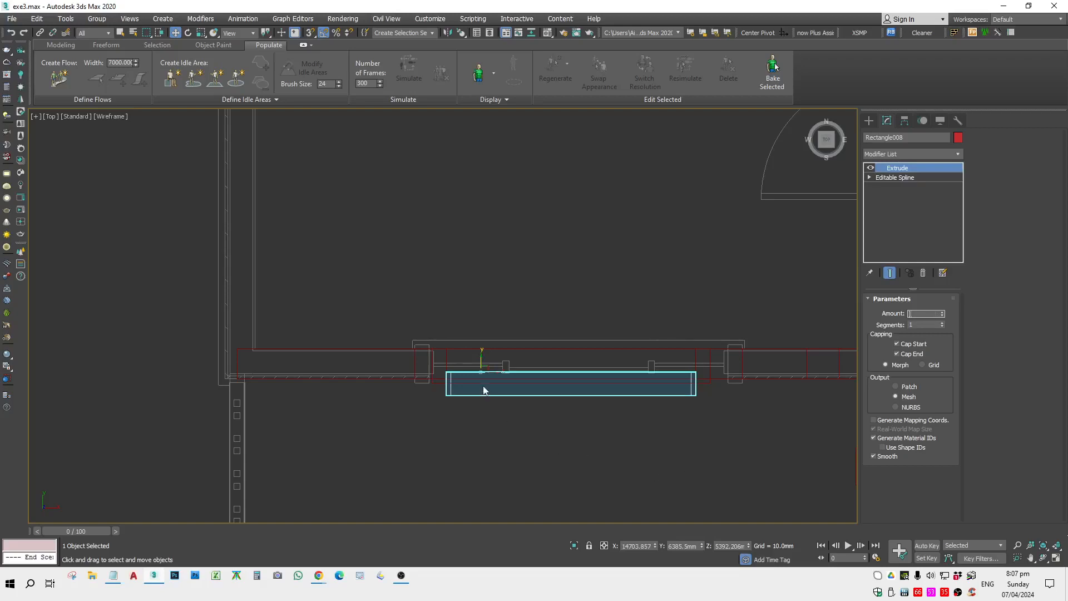
Move the frame along Y in the top view so its back edge snaps to the inner corner of the plan's wall end.
scroll(483, 390, "up", 2)
left_click_drag(479, 359, 371, 306)
scroll(439, 352, "up", 3)
key("s")
key("space")
middle_click_drag(496, 477, 379, 412)
scroll(426, 441, "up", 2)
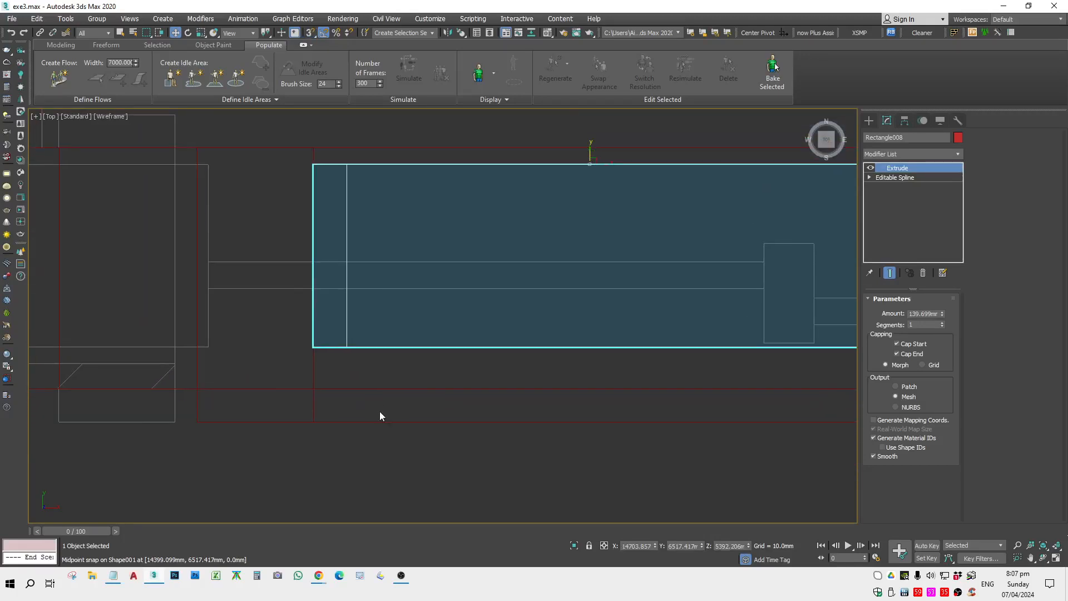
Examine how the extruded frame sits in the window opening in a shaded 3D view, the front elevation and the plan.
left_click(268, 358)
mouse_move(401, 356)
middle_mouse_down("alt")
mouse_move(475, 374)
mouse_move(489, 341)
mouse_move(466, 435)
mouse_move(457, 389)
middle_mouse_up("alt")
key("F3")
scroll(468, 195, "up", 6)
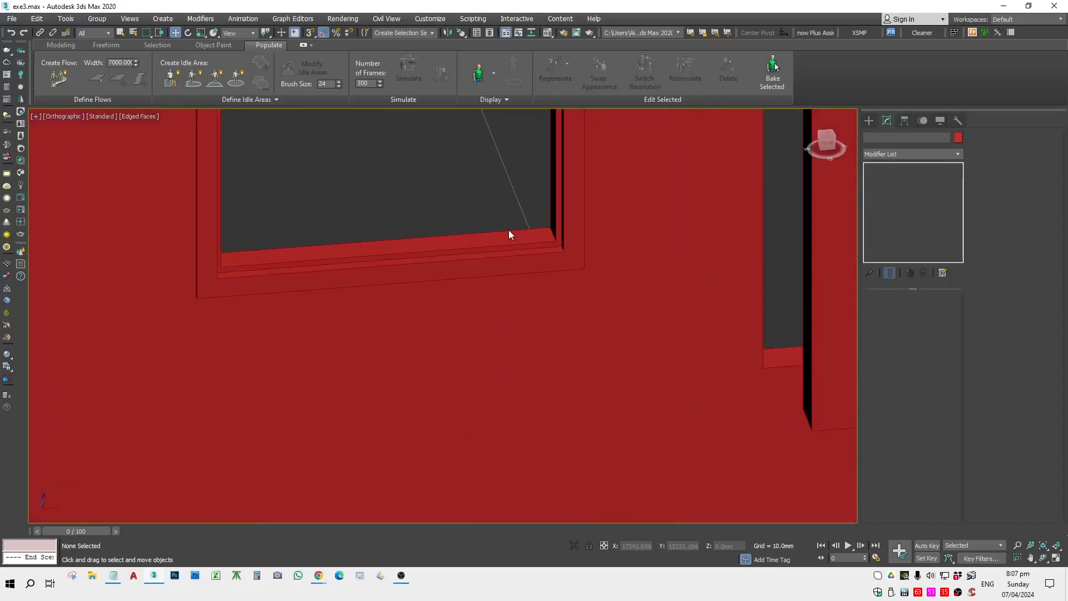
left_click(513, 235)
key("f")
key("z")
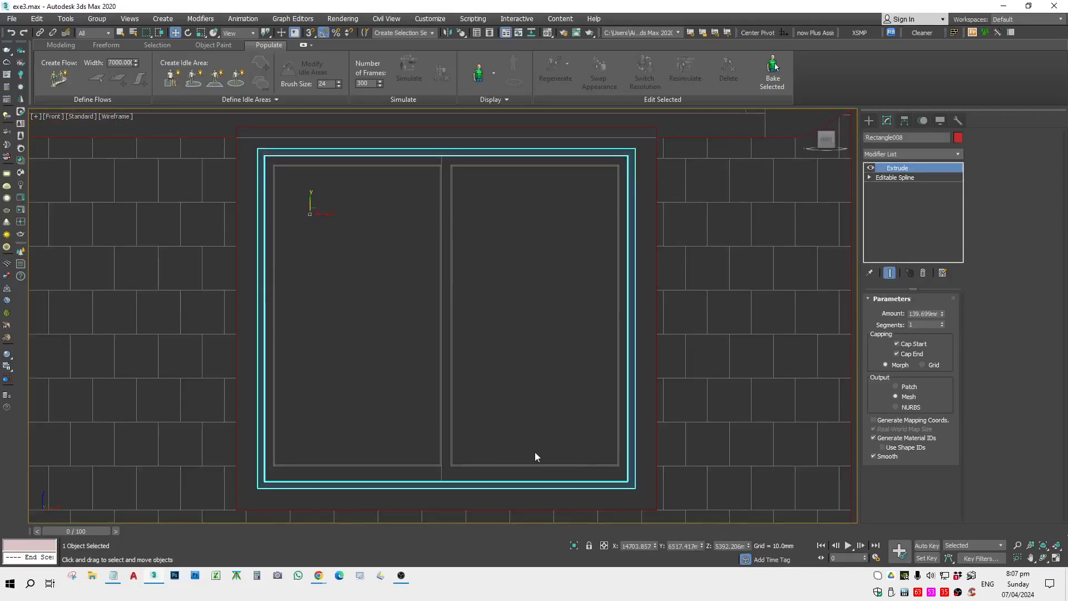
middle_click_drag(591, 234, 597, 239)
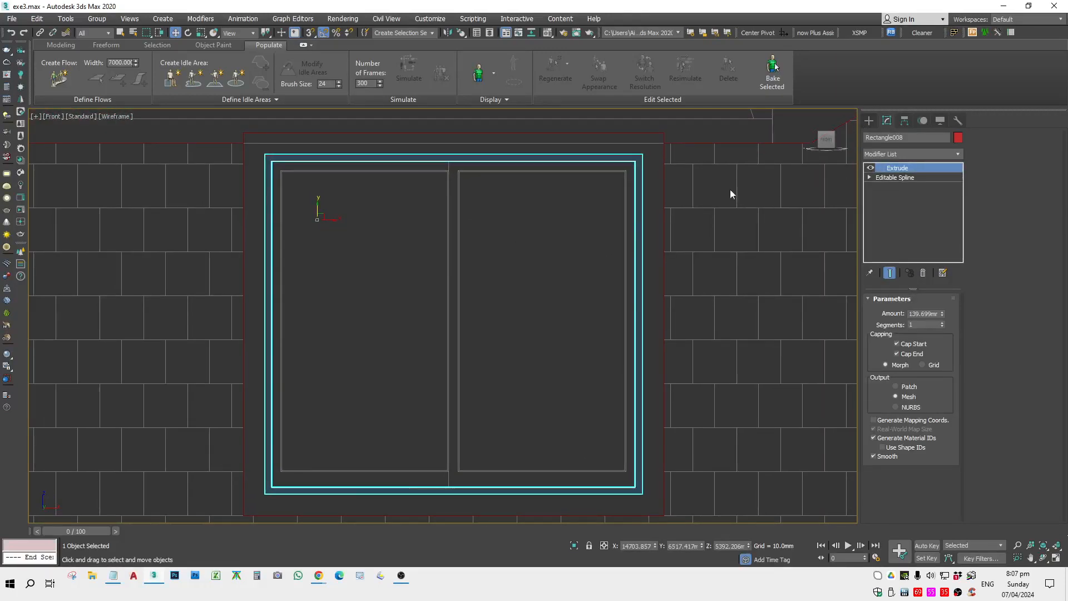
key("t")
scroll(532, 281, "up", 1)
scroll(538, 296, "down", 2)
scroll(584, 304, "up", 4)
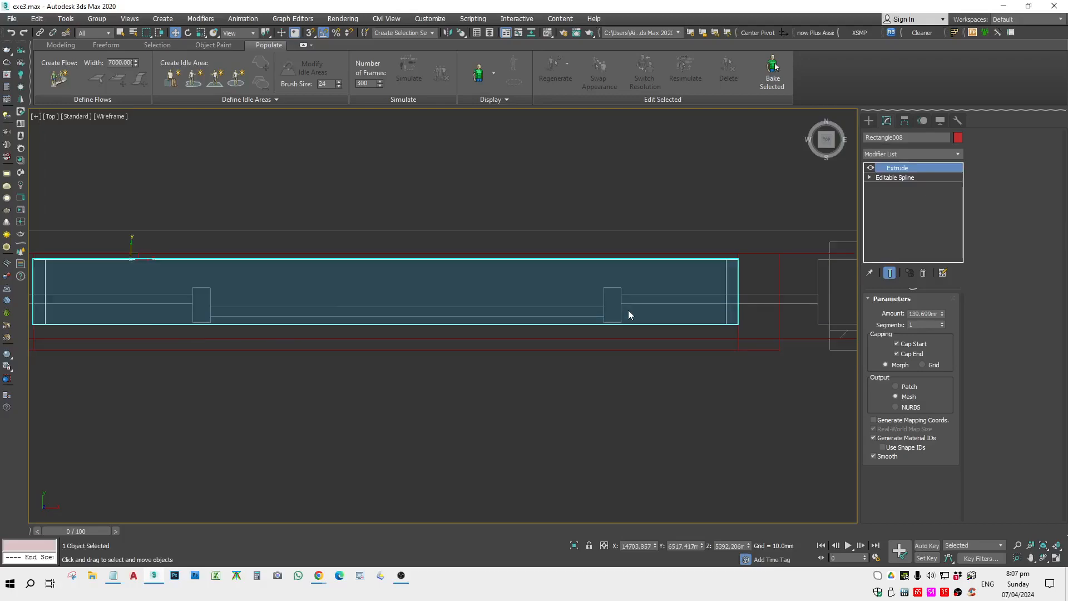
scroll(625, 316, "down", 4)
middle_click_drag(620, 312, 639, 343, "alt")
scroll(389, 356, "up", 2)
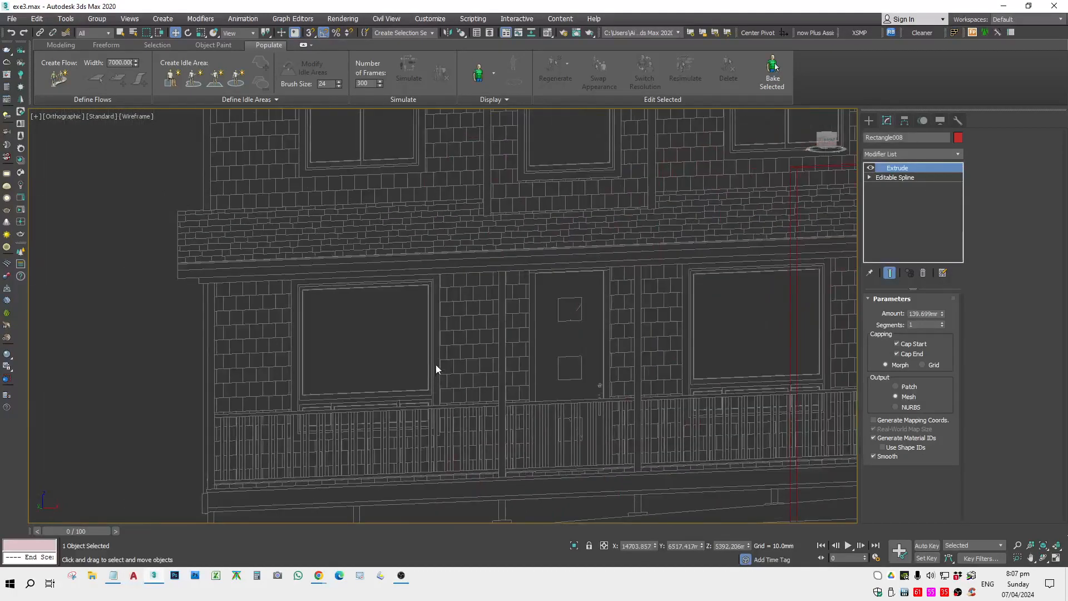
key("t")
scroll(667, 330, "down", 2)
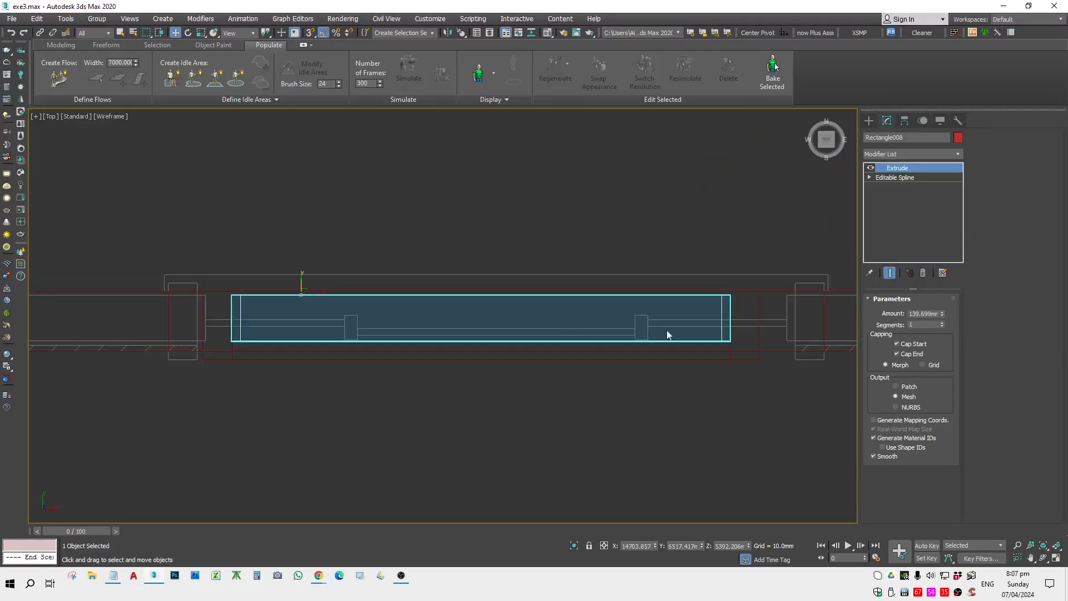
Draw a rectangle about 1331 by 756 mm in the front view, snapped from the upper-left window's centre line to the frame's inner lower-right corner.
left_click(642, 442)
left_click(868, 120)
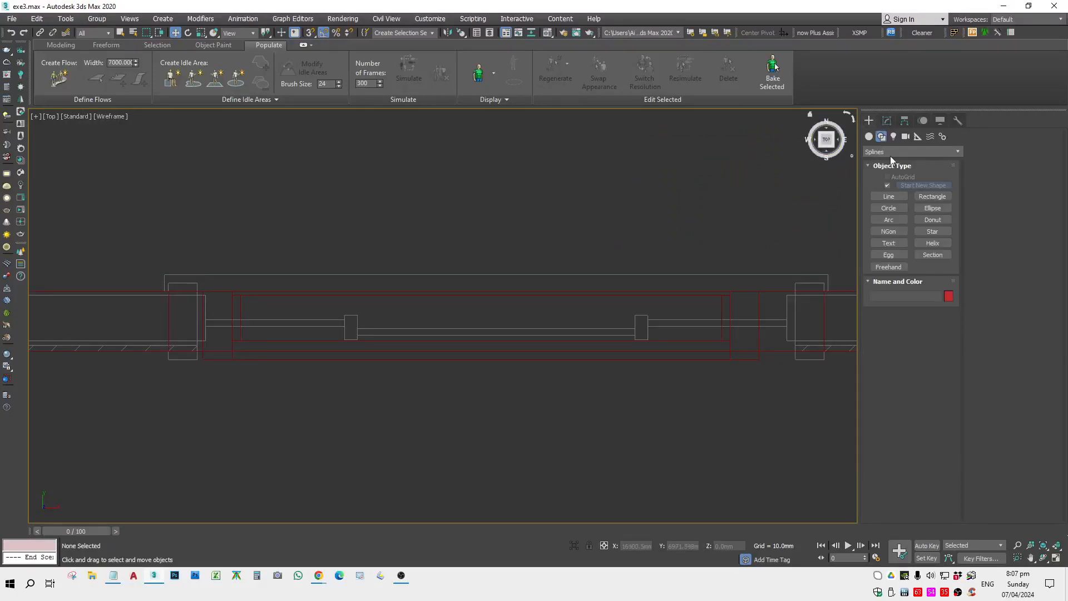
left_click(932, 196)
key("f")
scroll(477, 365, "down", 4)
scroll(556, 303, "up", 4)
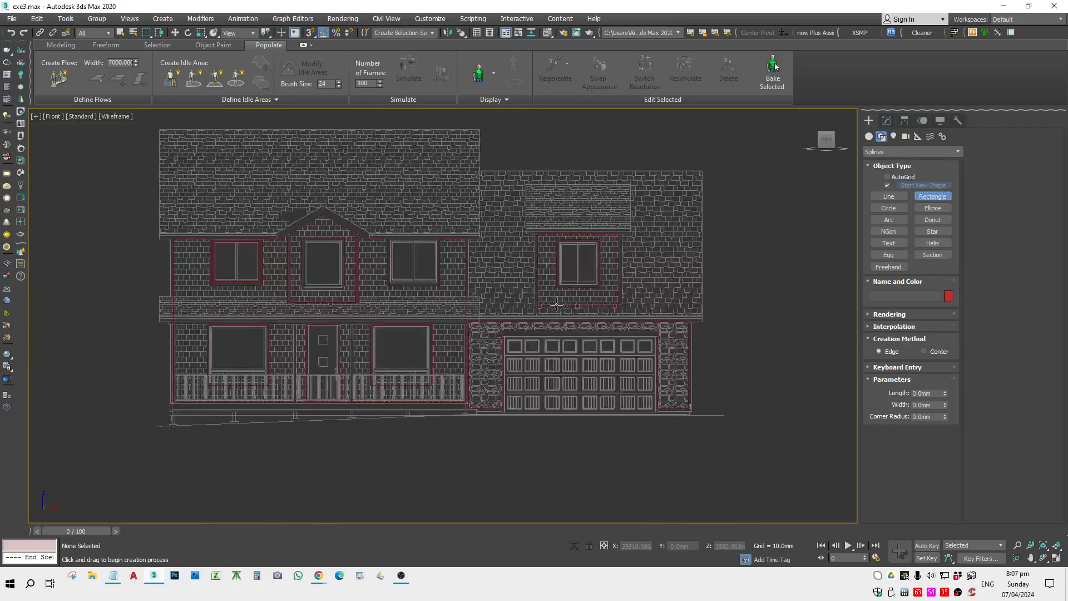
scroll(272, 280, "up", 3)
middle_click_drag(417, 289, 653, 302)
scroll(351, 233, "up", 2)
scroll(398, 154, "up", 1)
middle_click_drag(398, 151, 391, 161)
key("s")
left_click_drag(384, 153, 572, 481)
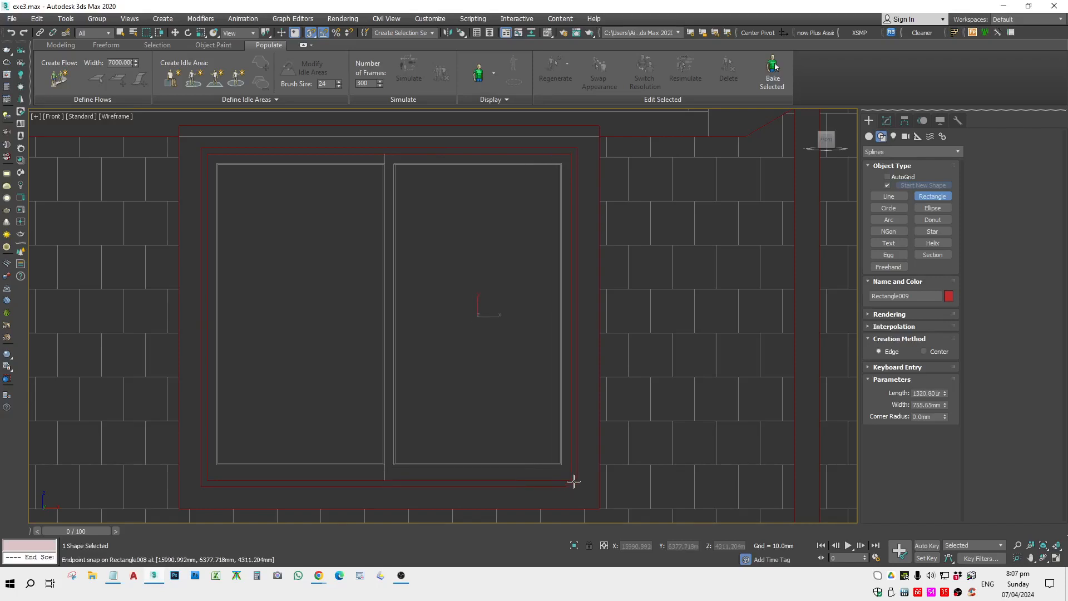
key("ctrl+z")
key("s")
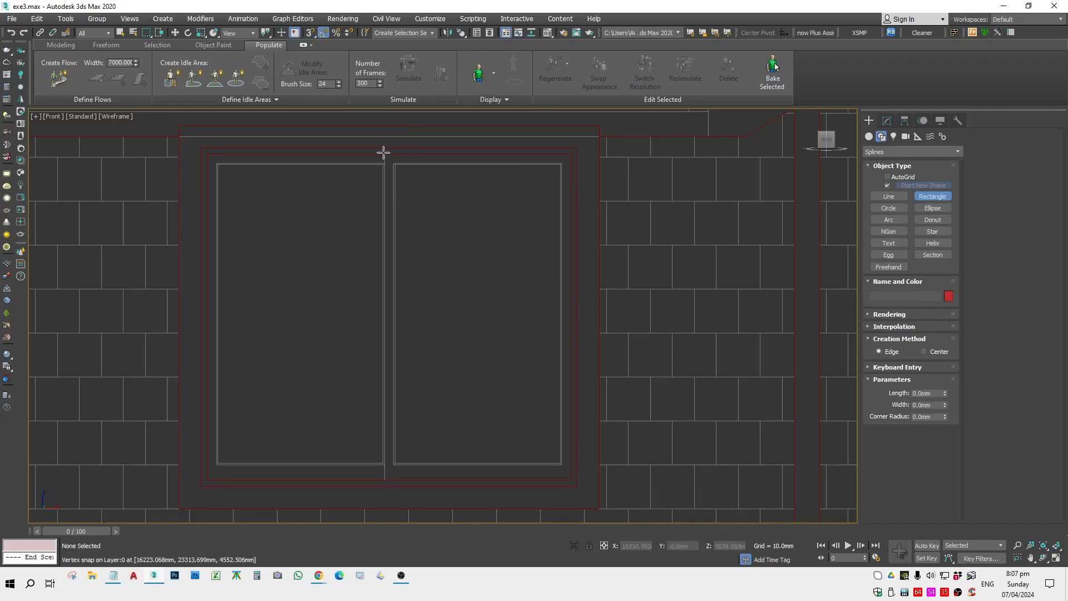
key("s")
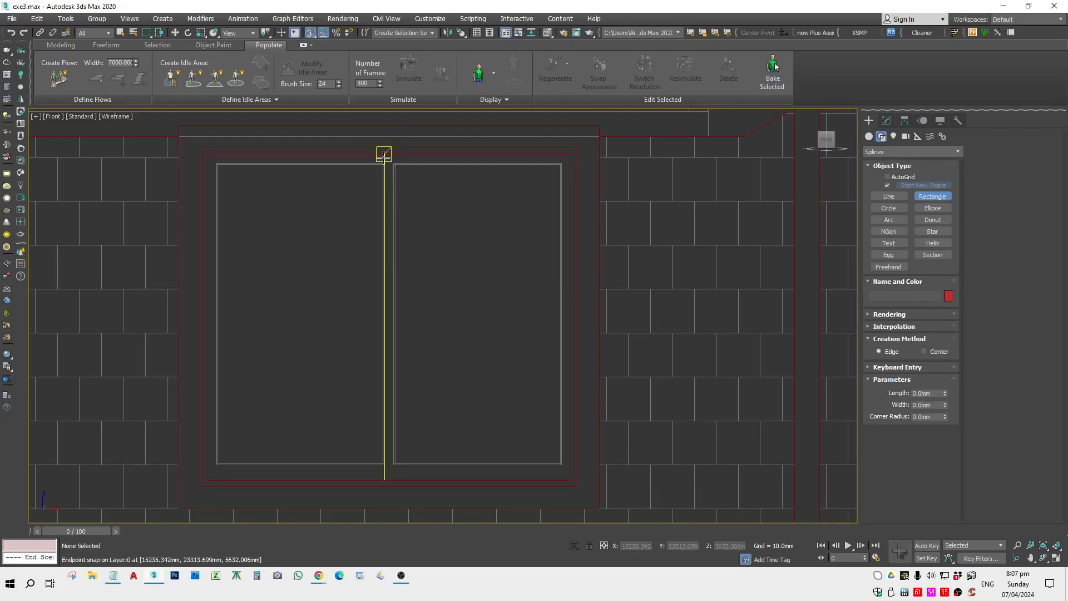
left_click_drag(385, 154, 570, 480)
right_click(496, 189)
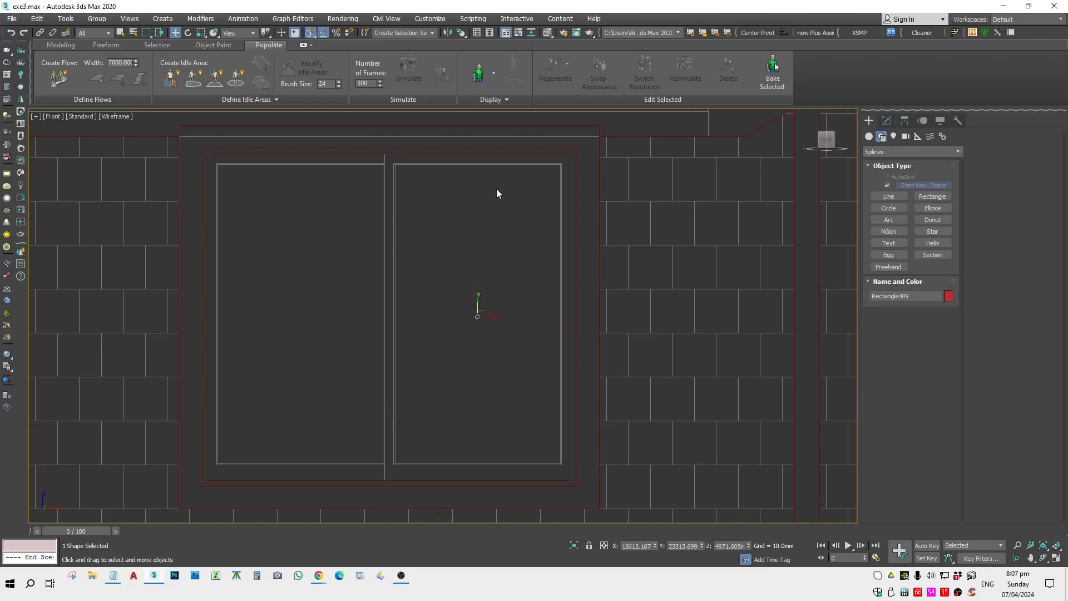
Convert the new sash rectangle to an editable spline and set all its vertices to Corner.
right_click(496, 189)
mouse_move(586, 307)
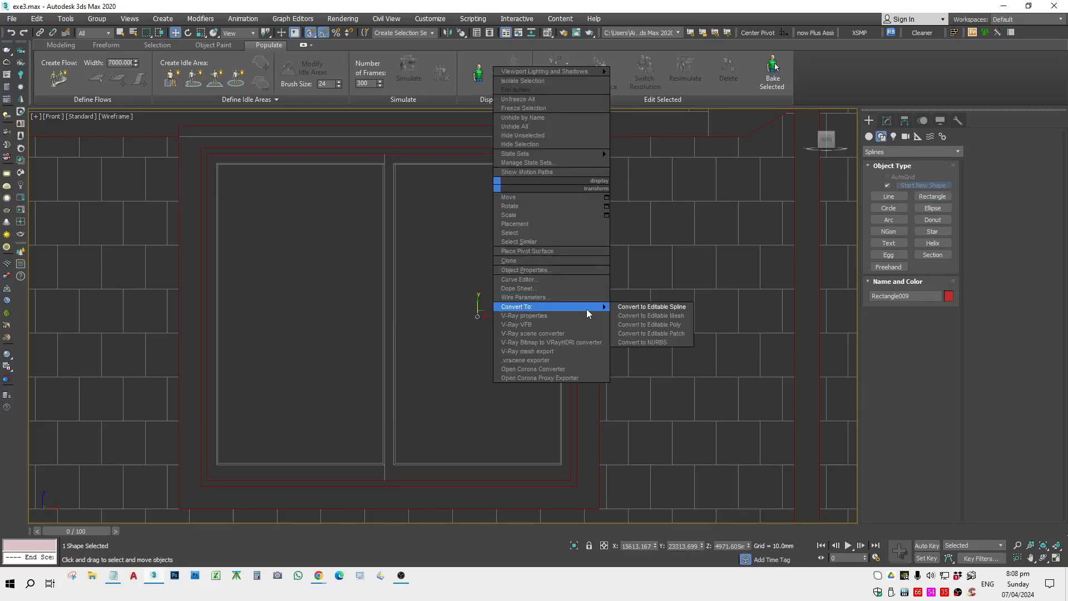
left_click(632, 307)
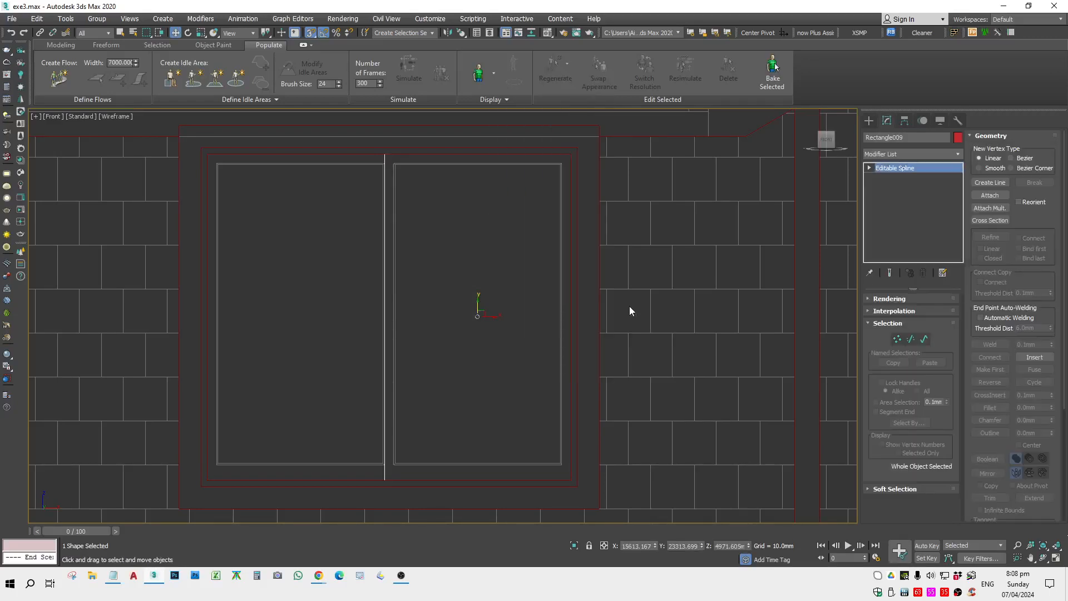
left_click(896, 339)
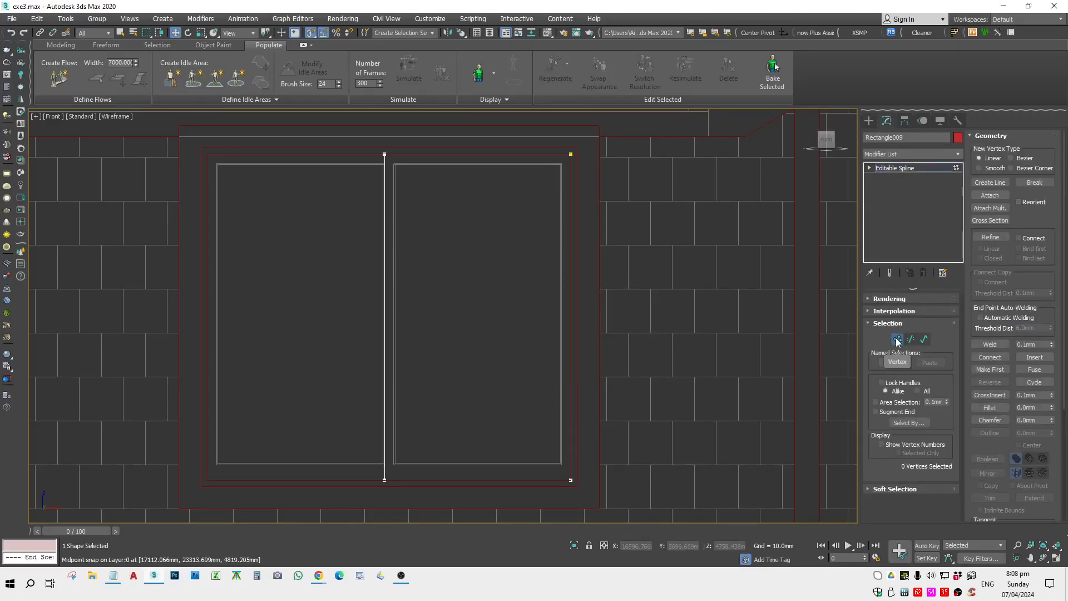
key("ctrl+a")
right_click(516, 235)
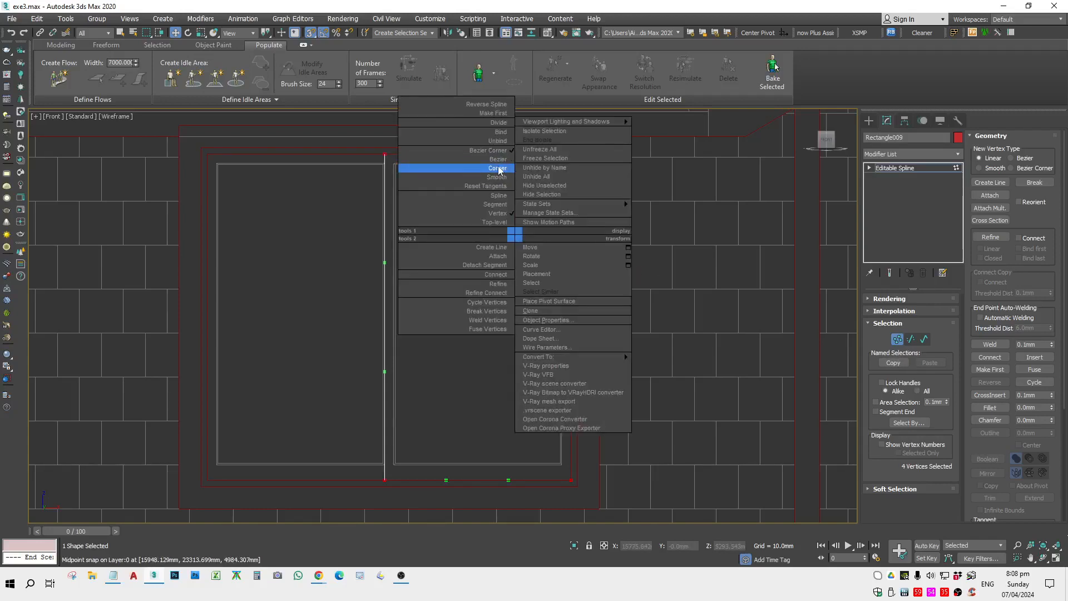
left_click(498, 168)
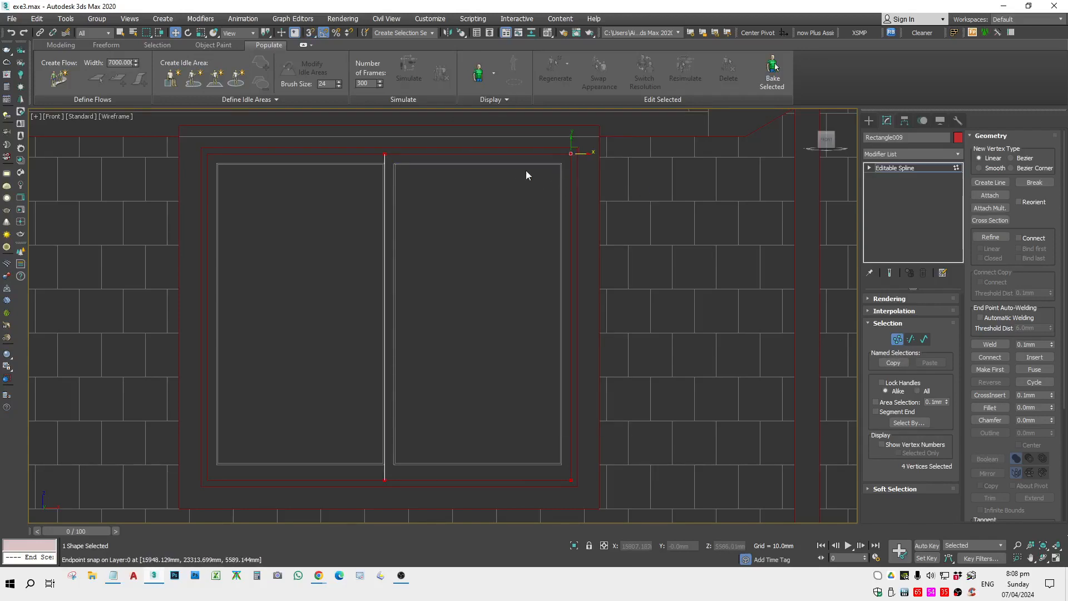
Outline the sash spline inward and move the inner outline's top segment along Y to snap to the drawn sash line.
left_click(925, 339)
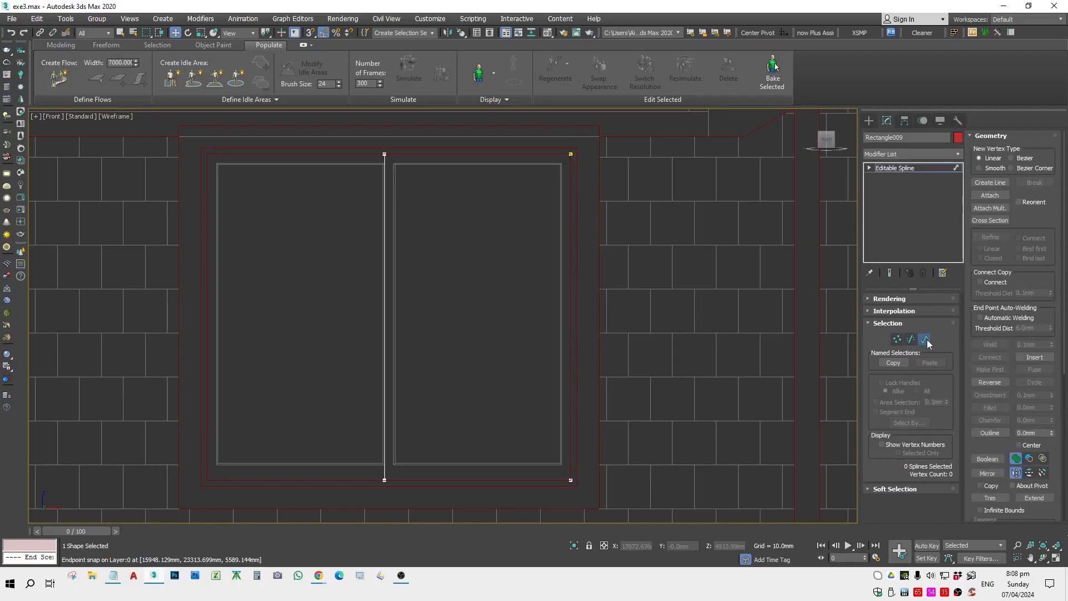
left_click_drag(1051, 432, 1047, 376)
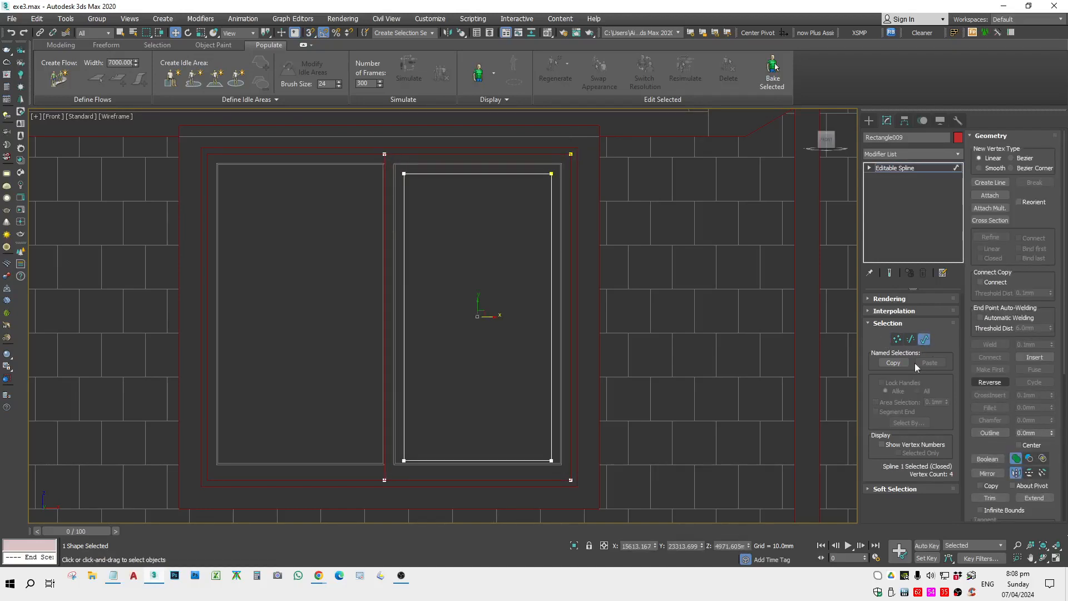
middle_click_drag(459, 184, 531, 342)
key("2")
left_click(532, 332)
scroll(530, 332, "up", 5)
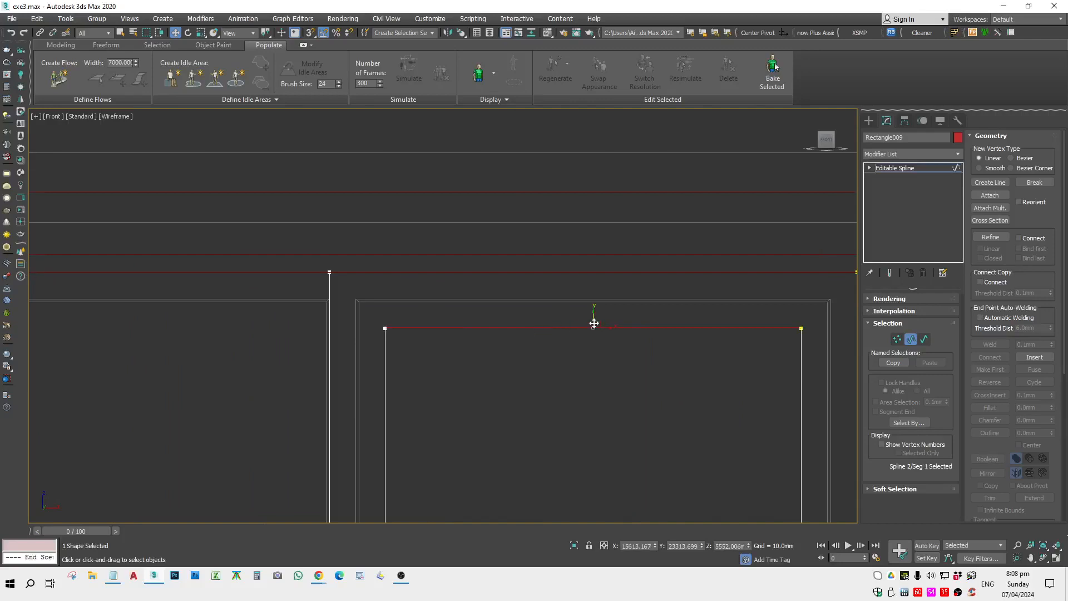
left_click_drag(593, 324, 371, 305)
Move the inner outline's left segment along X to snap to the elevation's sash edge beside the centre line.
left_click(388, 316)
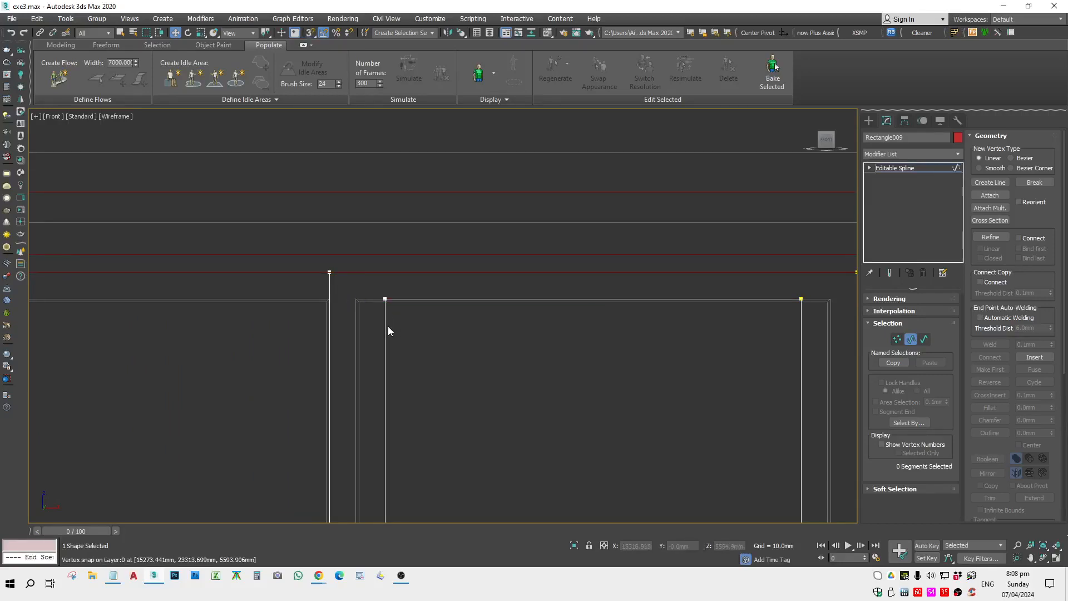
left_click(386, 327)
scroll(499, 255, "down", 6)
middle_click_drag(504, 361, 601, 315)
scroll(566, 305, "up", 2)
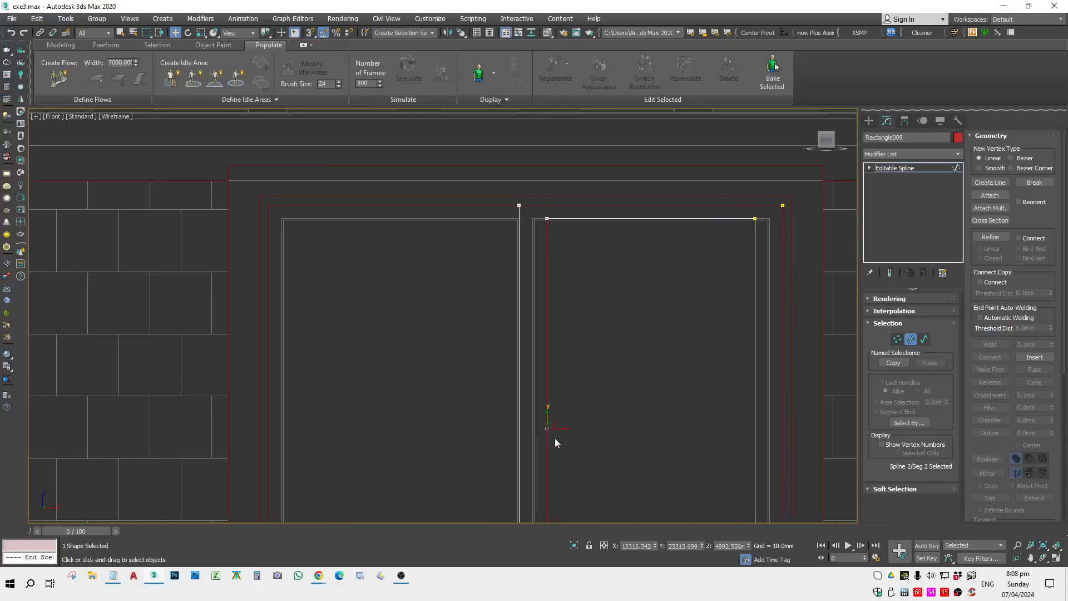
left_click_drag(546, 376, 535, 224)
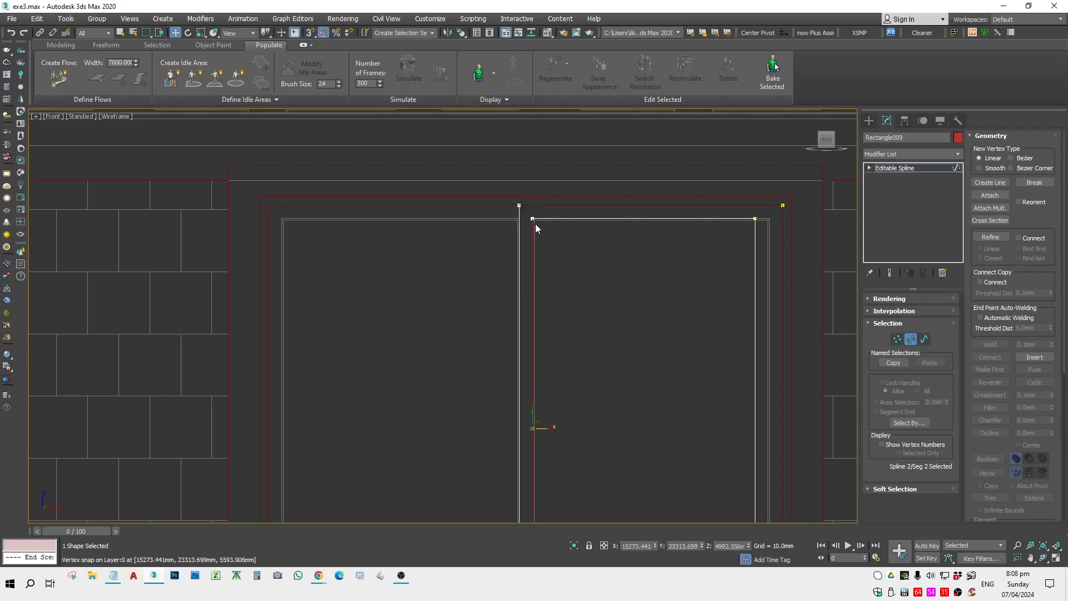
scroll(516, 222, "up", 5)
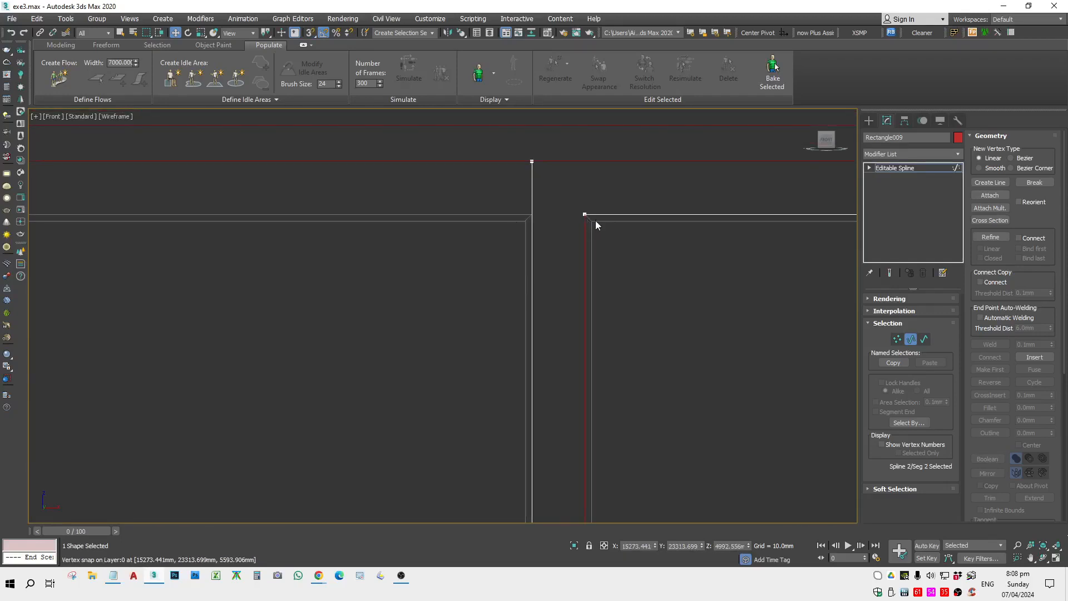
scroll(573, 223, "down", 7)
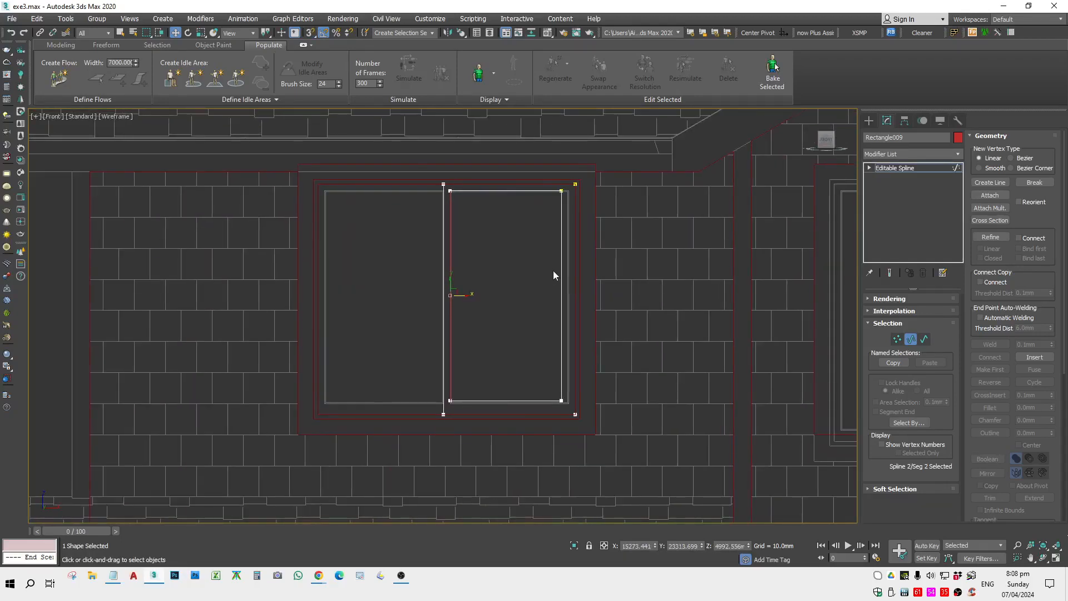
Move the inner outline's right segment along X to snap to the right edge of the drawn sash.
left_click(561, 269)
key("space")
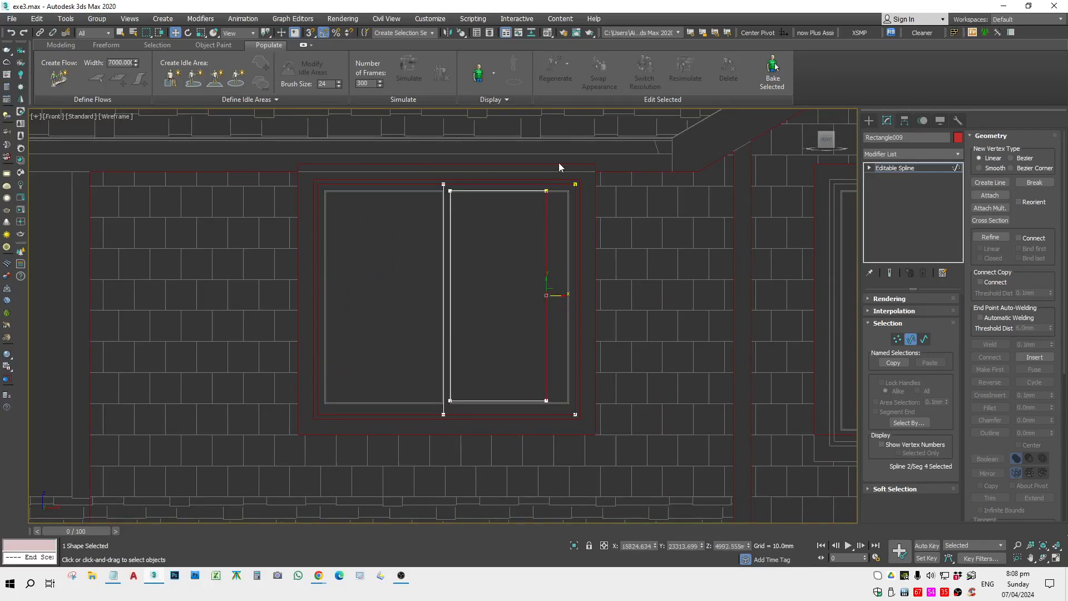
scroll(556, 166, "up", 5)
left_click_drag(518, 249, 604, 246)
key("space")
Move the inner outline's bottom segment along Y to snap to the drawn sash's lower edge.
scroll(604, 246, "down", 5)
scroll(599, 246, "down", 3)
middle_click_drag(600, 340, 617, 224)
scroll(618, 222, "up", 5)
left_click_drag(703, 253, 376, 317)
scroll(426, 315, "up", 3)
left_click_drag(622, 272, 376, 298)
scroll(480, 293, "down", 3)
scroll(480, 293, "down", 3)
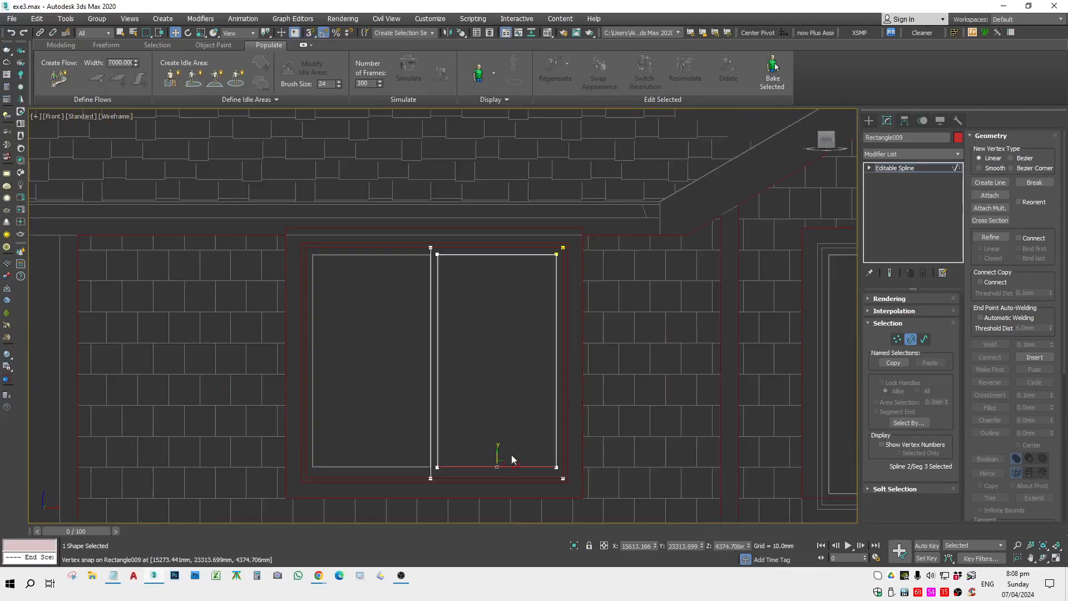
Apply an Extrude modifier to the sash spline with an Amount of 30 mm.
key("2")
left_click(901, 155)
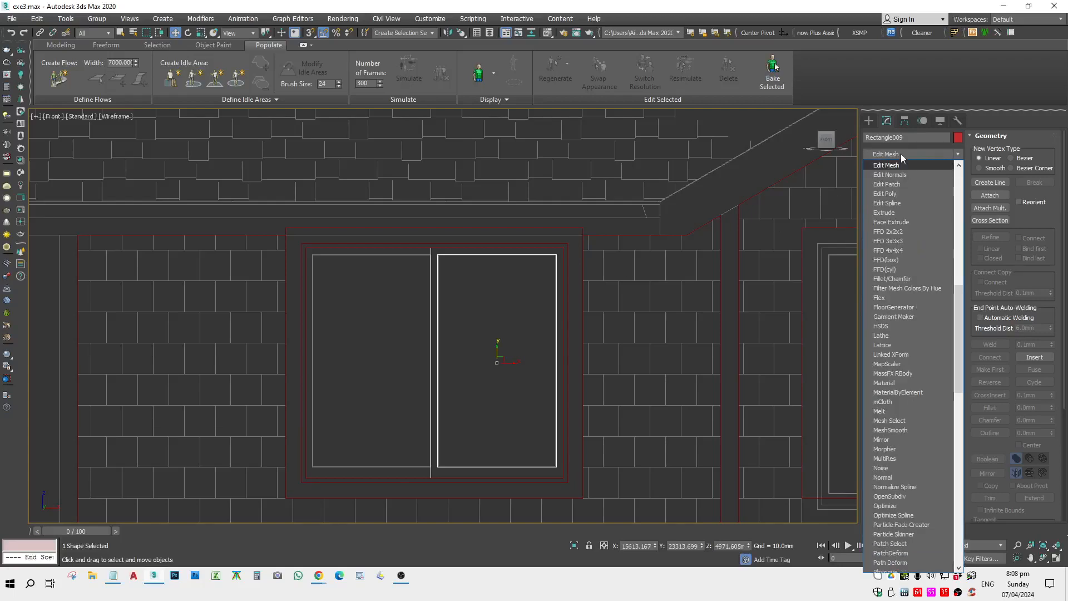
scroll(892, 161, "down", 4)
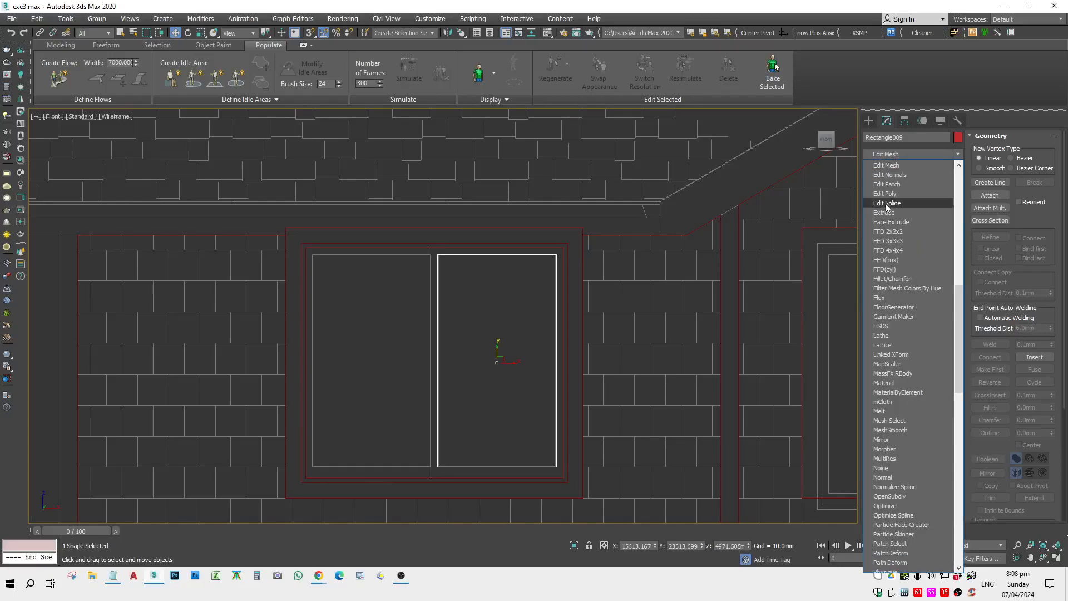
left_click(909, 212)
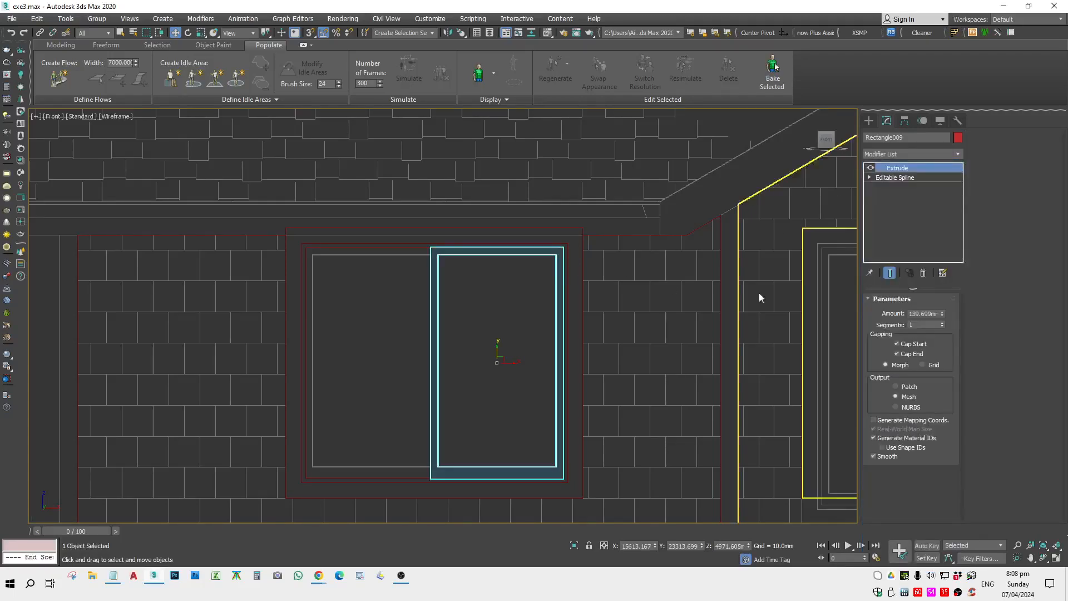
double_click(927, 314)
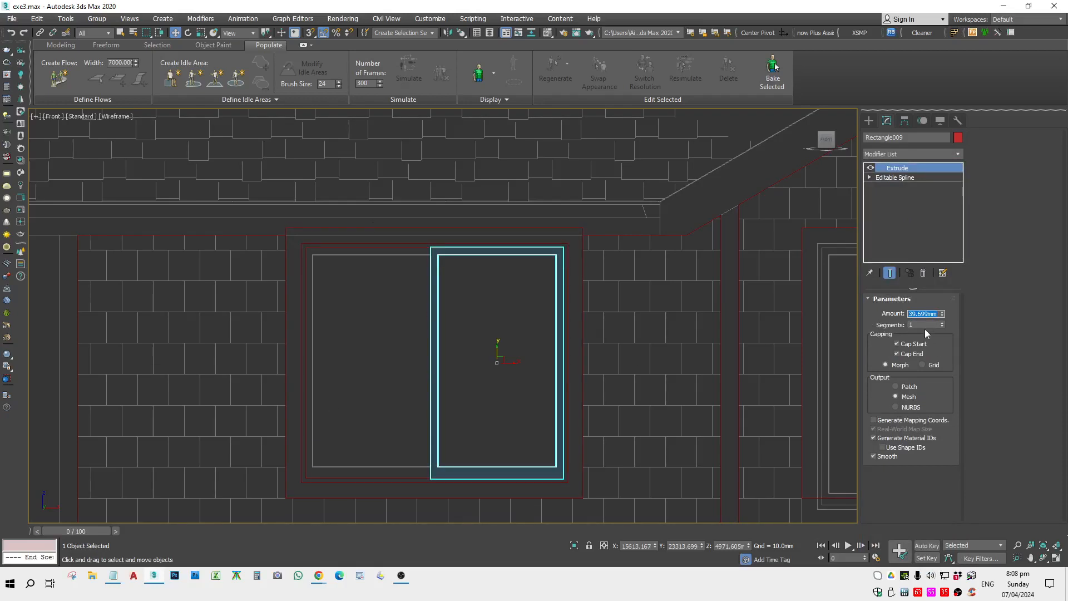
type("30")
key("Return")
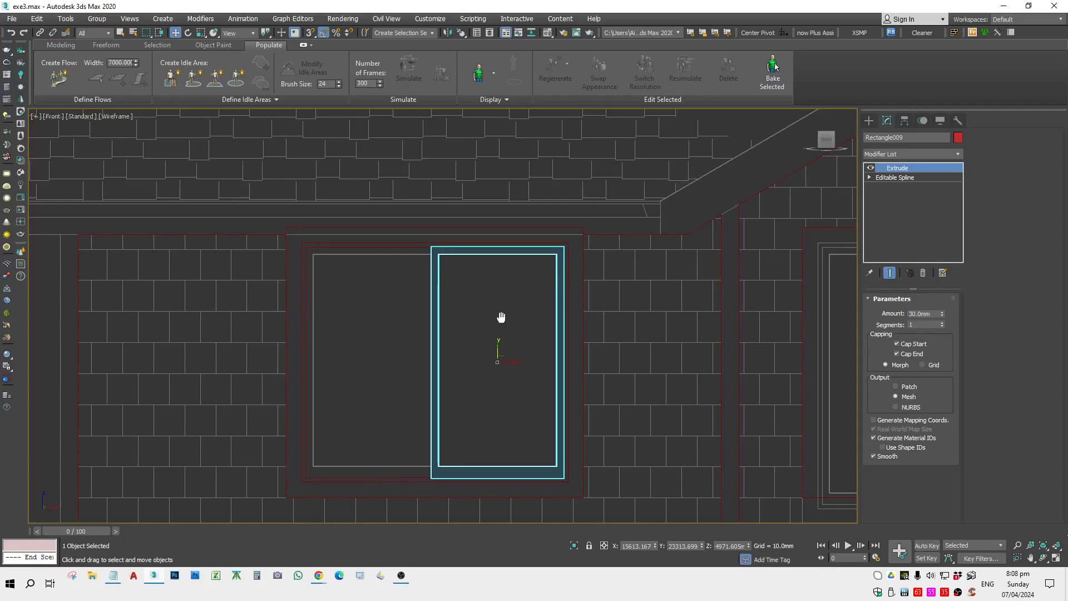
Examine the extruded sash against the window lines in a shaded 3D view.
scroll(473, 309, "up", 2)
middle_click_drag(501, 317, 568, 416)
scroll(473, 309, "down", 2)
scroll(570, 416, "up", 4)
key("F3")
left_click(590, 415)
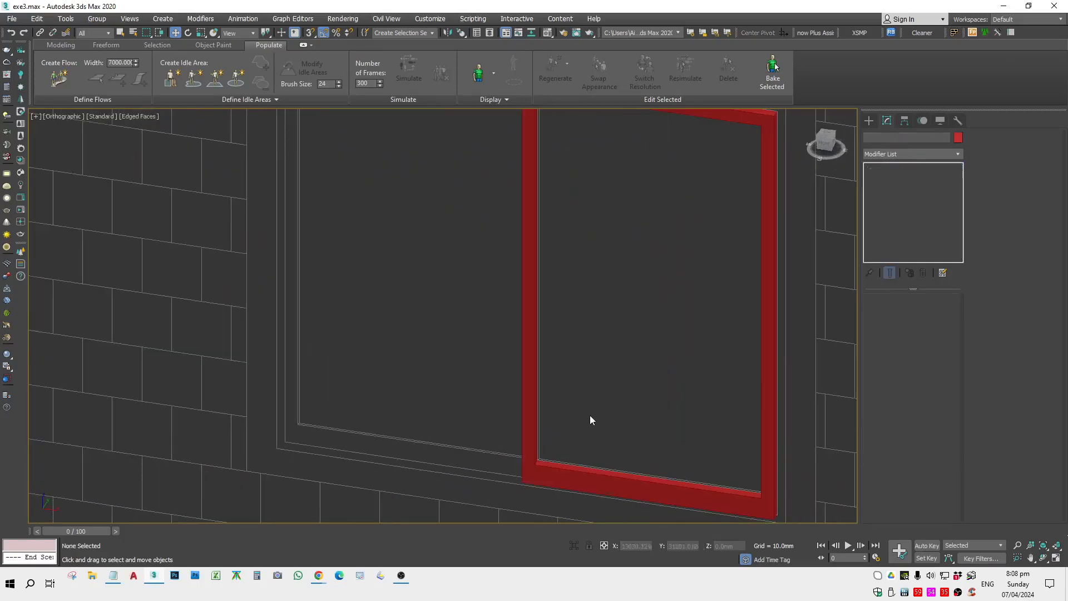
left_click(549, 465)
scroll(582, 401, "down", 8)
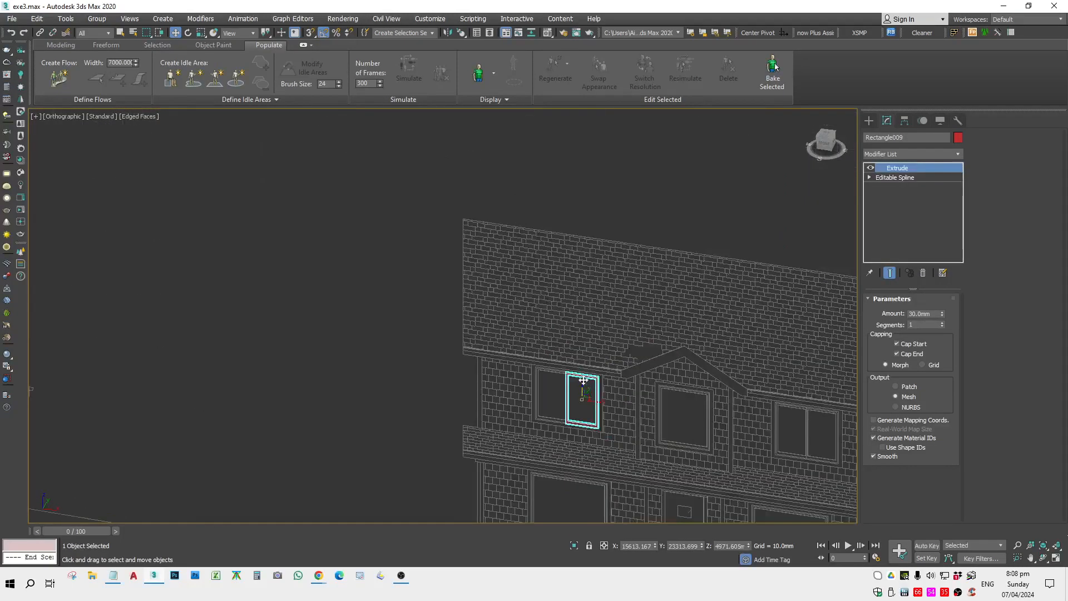
key("f")
key("z")
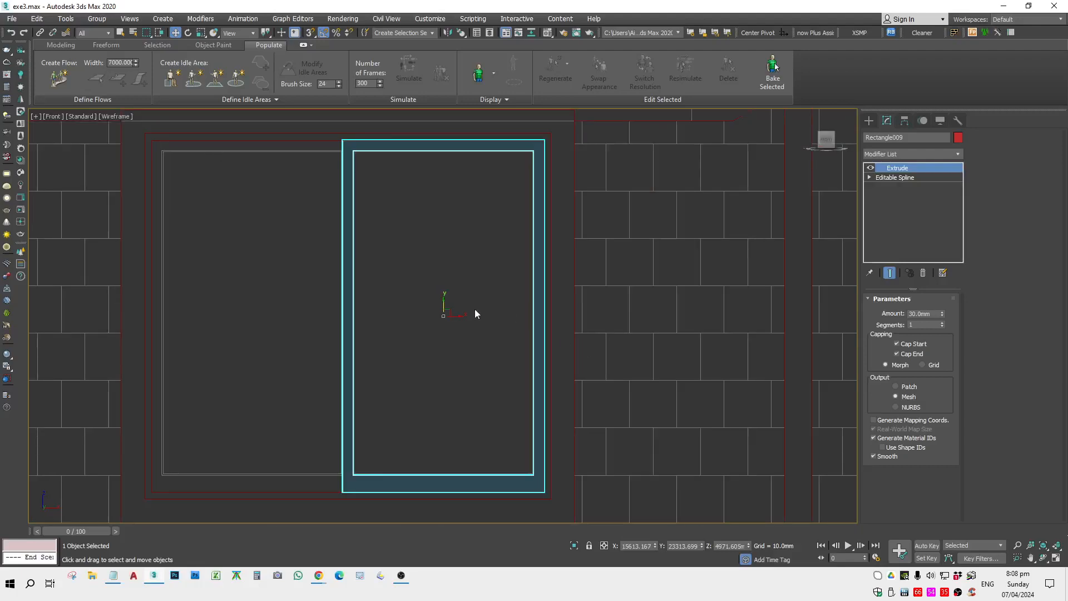
left_click_drag(491, 313, 687, 313)
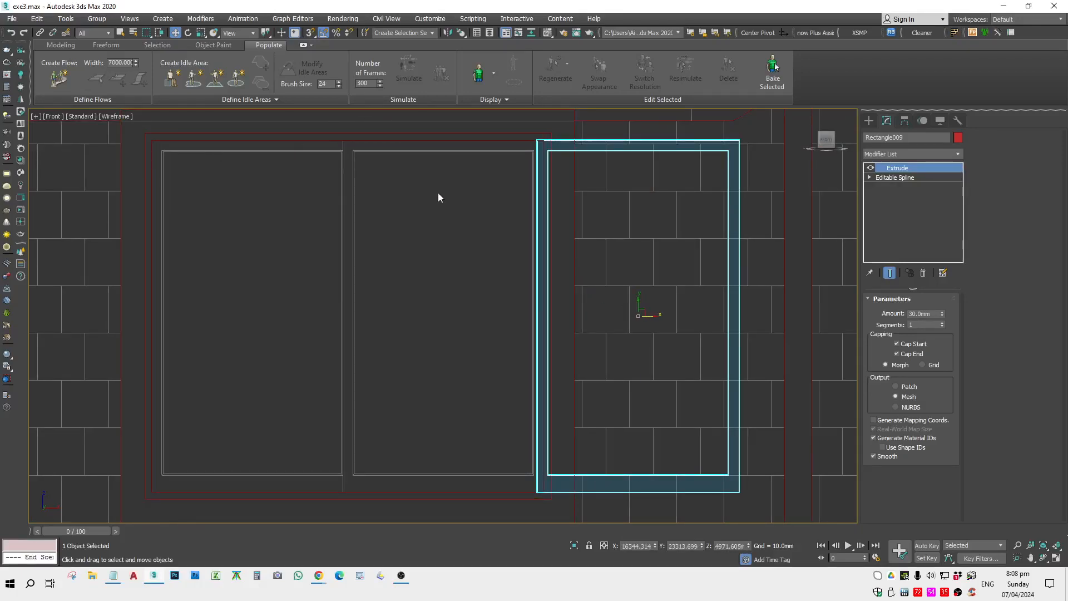
key("ctrl+z")
In the Top view, move the sash along Y to just behind the window opening in the floor plan.
key("t")
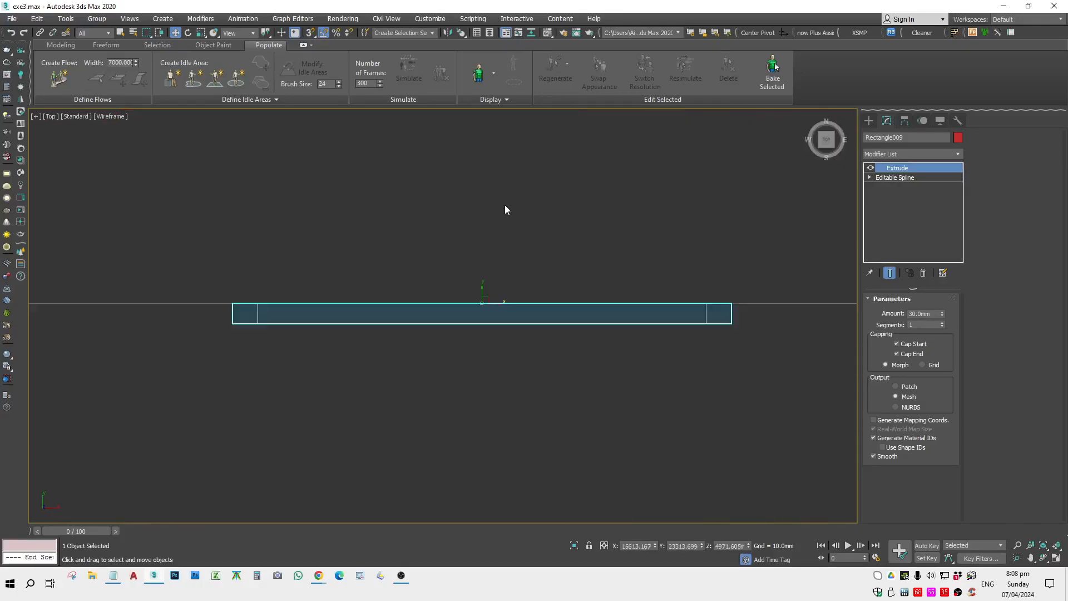
scroll(509, 192, "down", 6)
left_click_drag(514, 188, 510, 250)
scroll(508, 251, "up", 10)
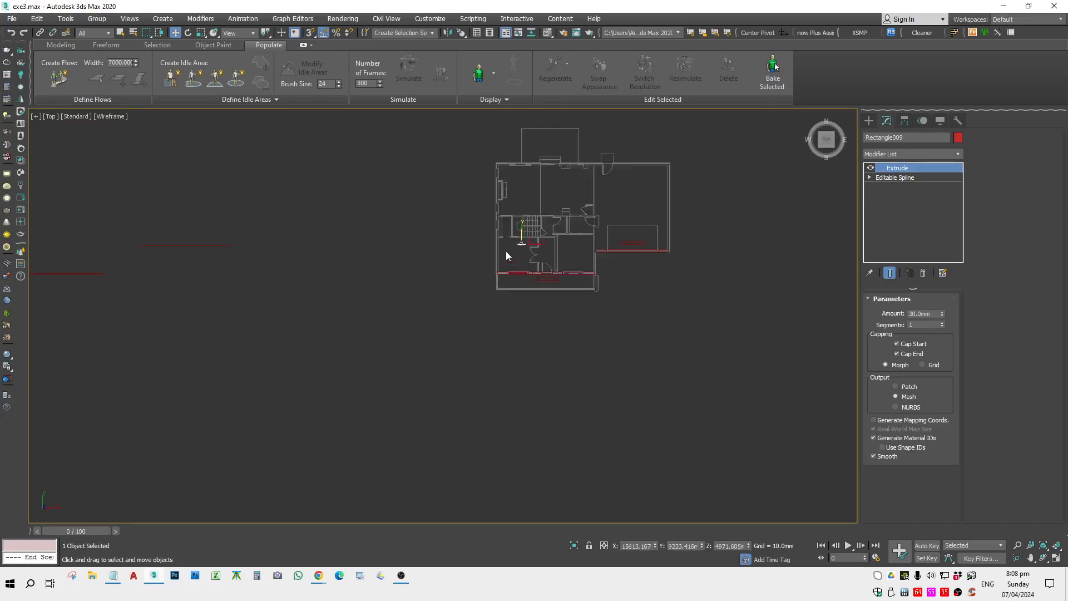
scroll(521, 256, "down", 10)
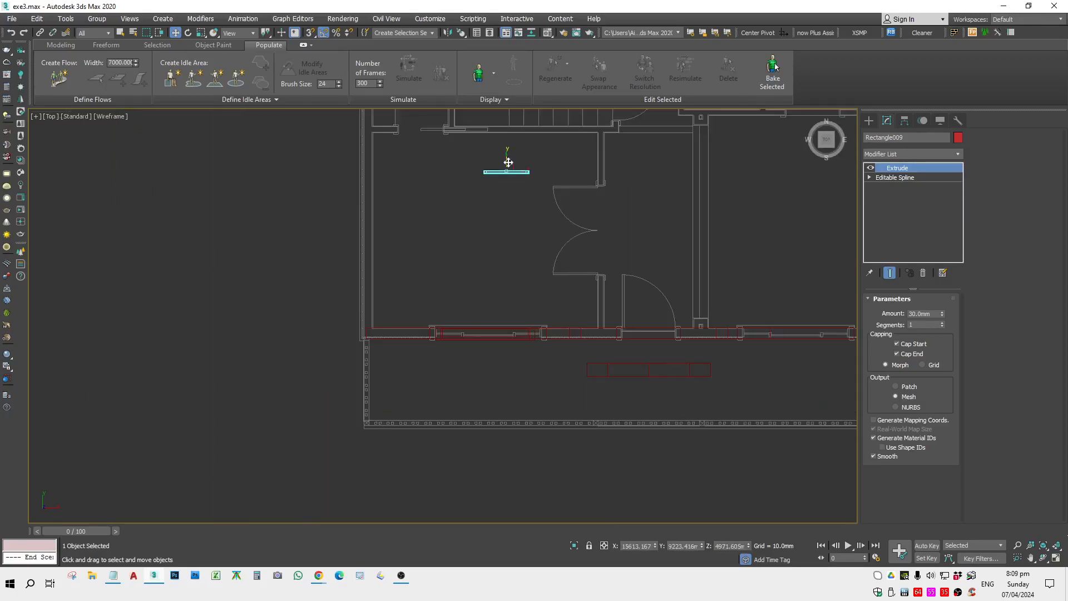
left_click_drag(507, 156, 507, 301)
scroll(536, 347, "up", 8)
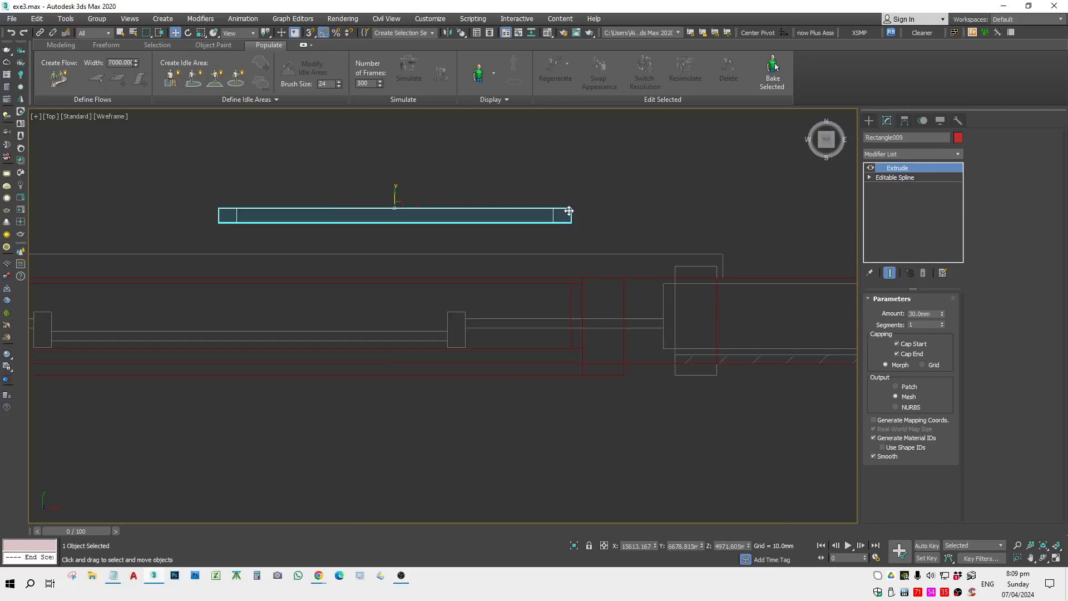
Move the sash along Y into the window frame, snapping its back edge to the middle of the frame's depth.
scroll(572, 210, "up", 3)
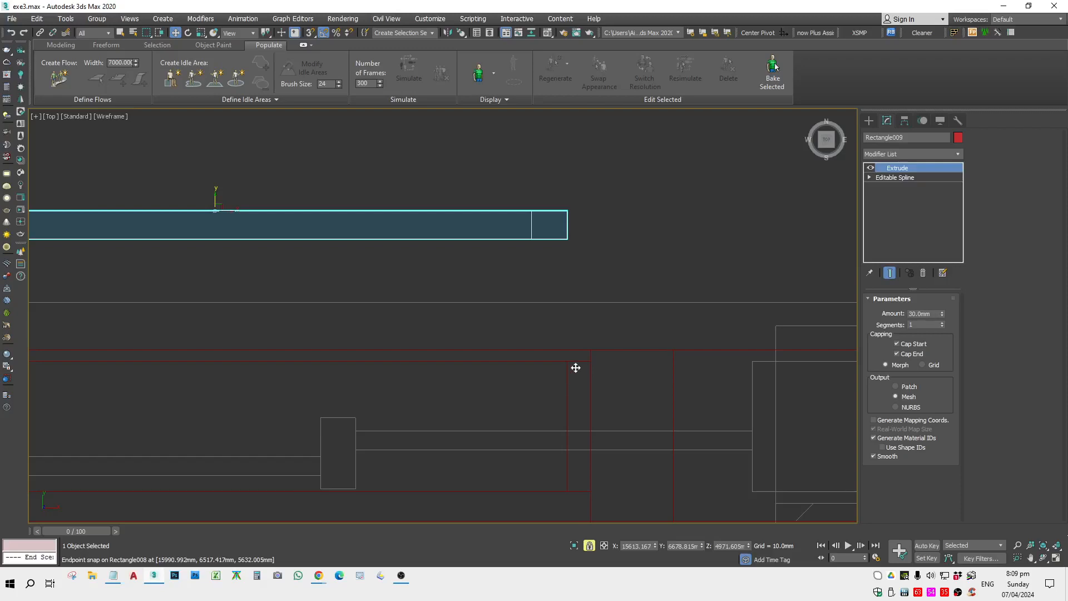
left_click(582, 312)
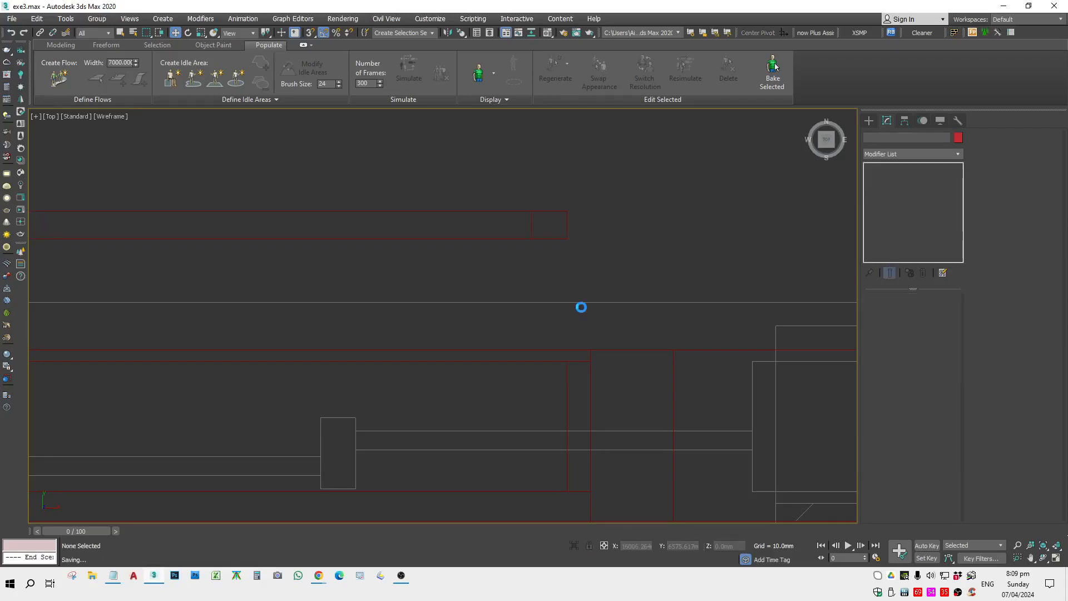
left_click(568, 361)
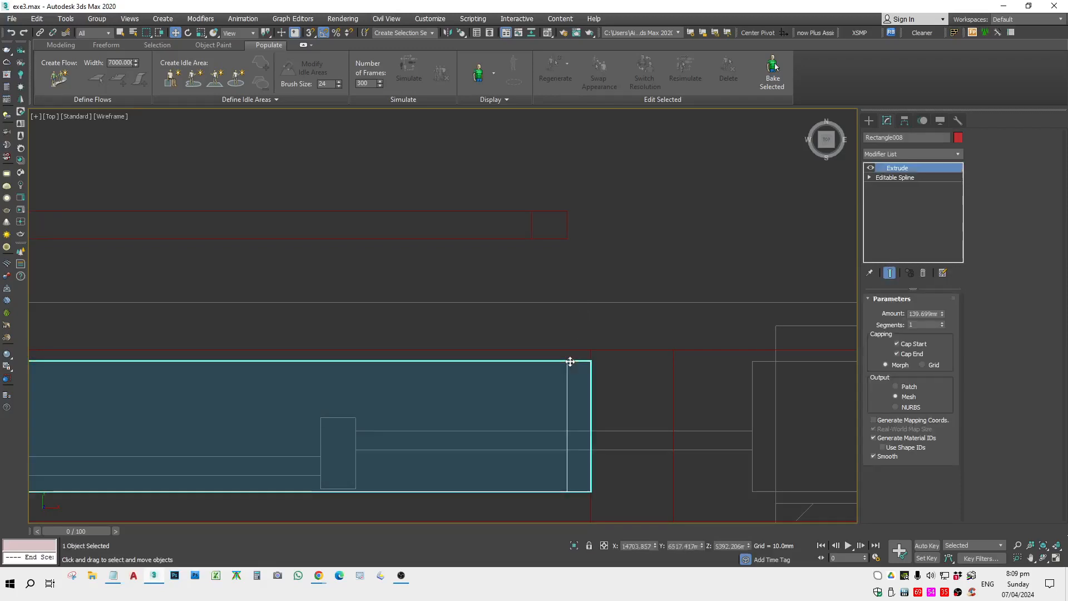
left_click(574, 259)
left_click(568, 212)
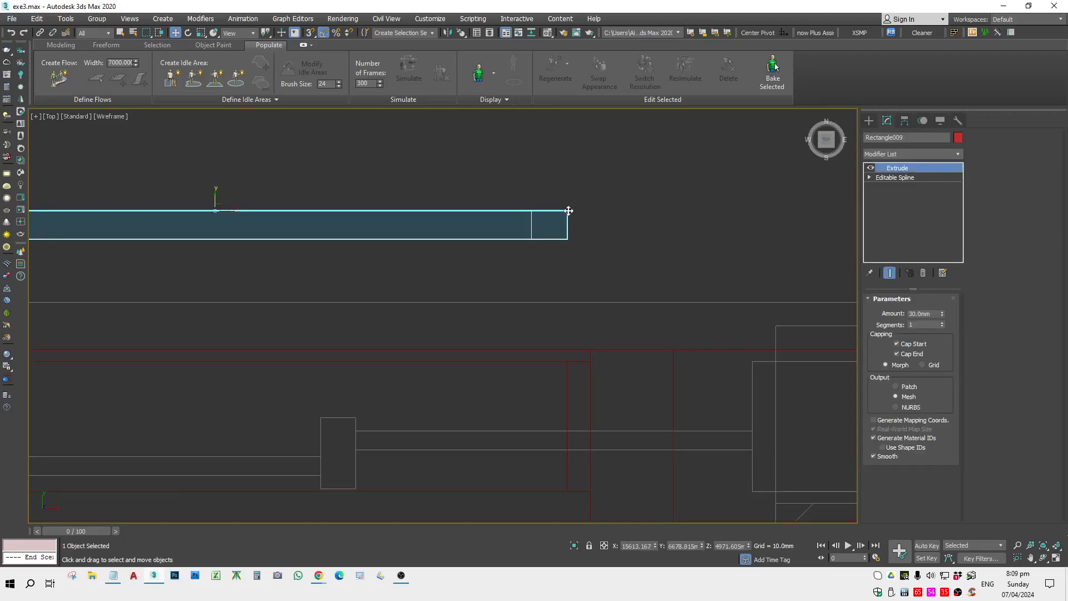
mouse_move(569, 211)
left_mouse_down()
mouse_move(577, 382)
mouse_move(565, 426)
left_mouse_up()
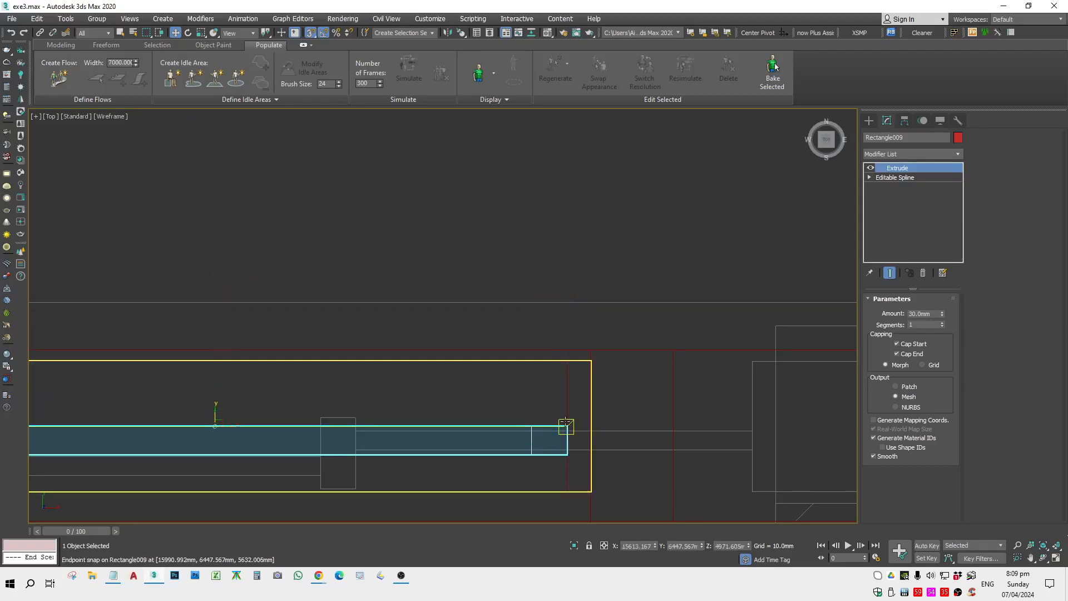
scroll(566, 426, "down", 5)
middle_click_drag(568, 352, 634, 336)
left_click(599, 253)
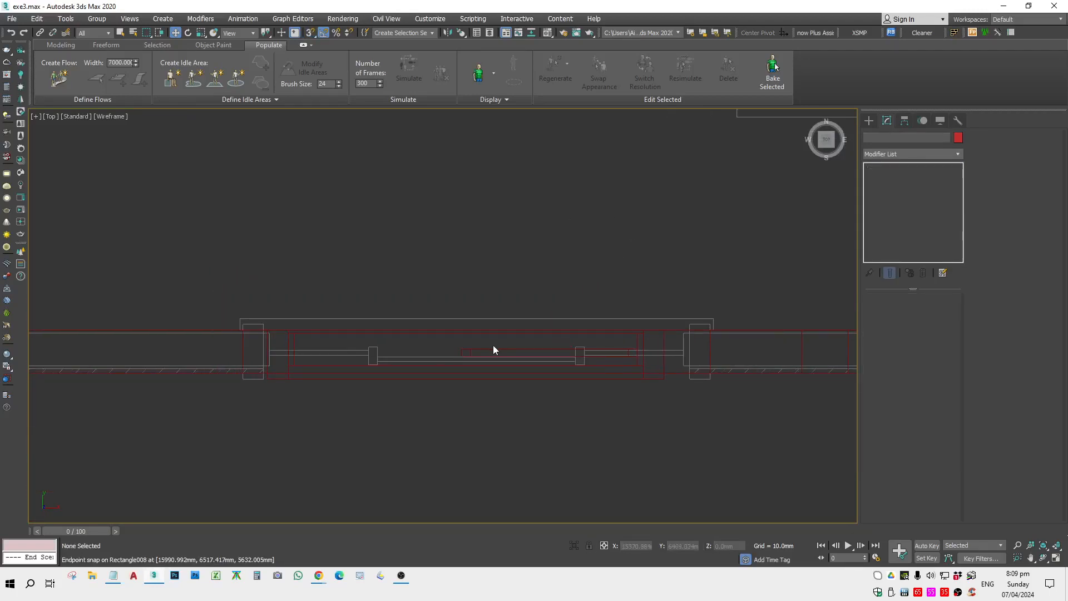
Convert the extruded sash to an Editable Poly.
left_click(493, 348)
key("f")
key("z")
scroll(502, 326, "down", 3)
scroll(475, 281, "up", 3)
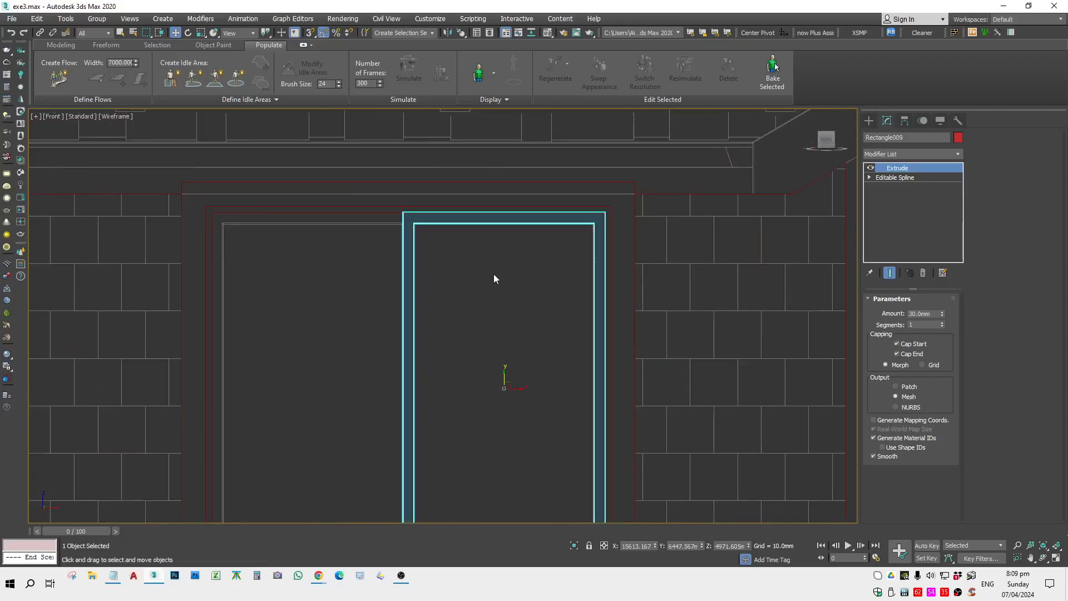
right_click(494, 277)
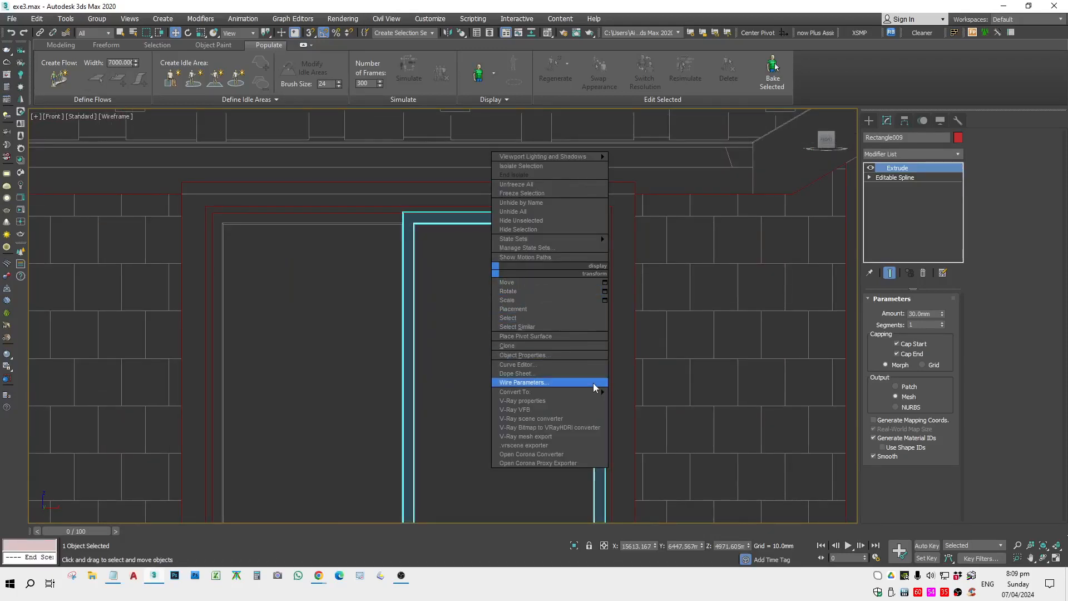
mouse_move(601, 392)
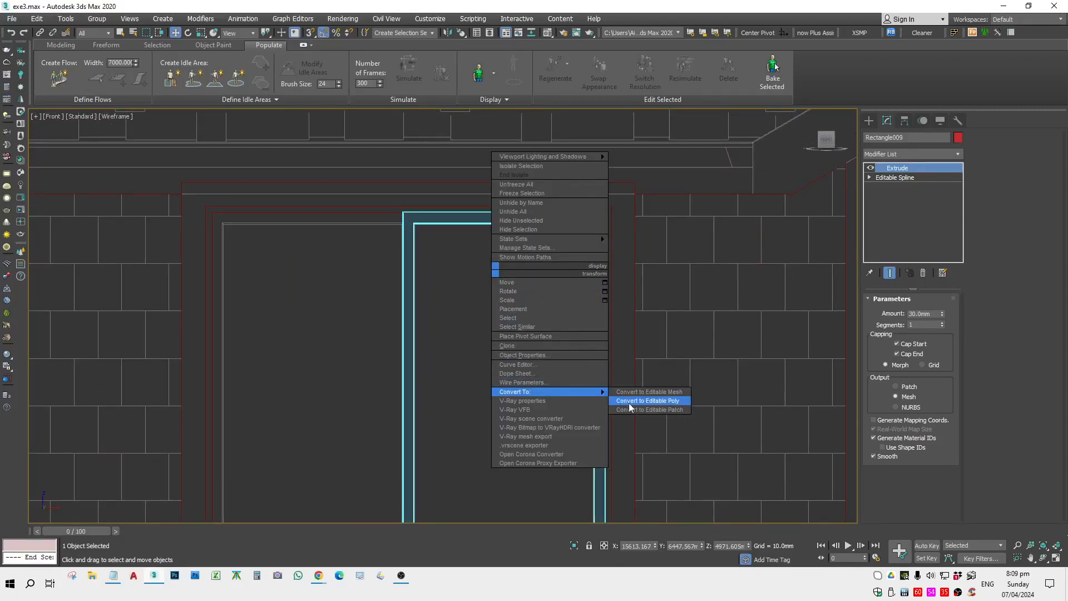
left_click(630, 402)
left_click(467, 288)
Measure the offset between the drawn sash lines at the upper-left inner corner with a temporary snapped rectangle, deleting it once read.
scroll(395, 219, "up", 4)
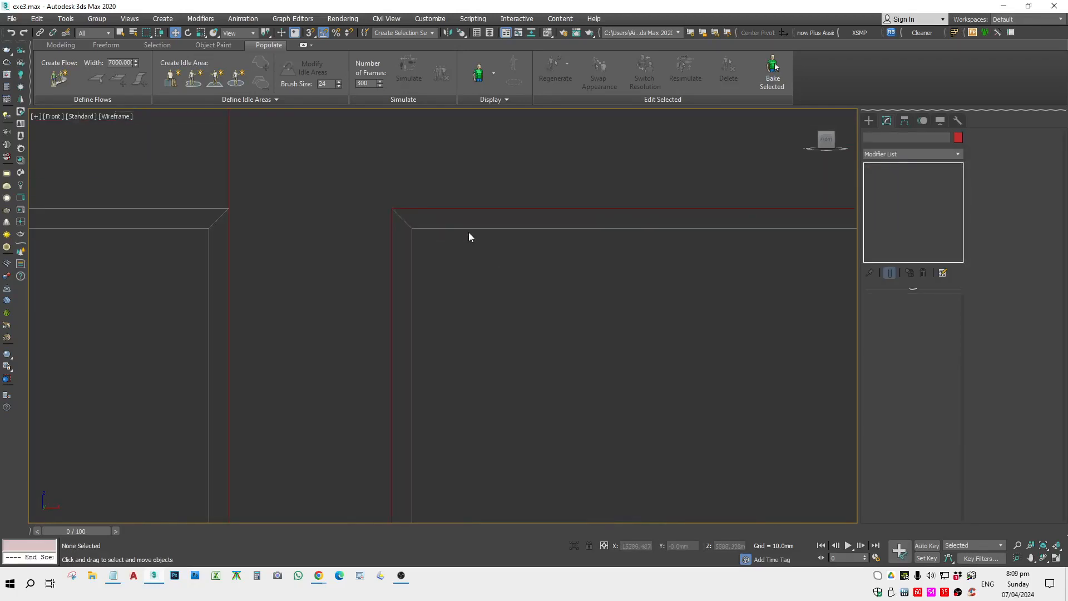
left_click(869, 121)
left_click(932, 196)
scroll(422, 230, "up", 2)
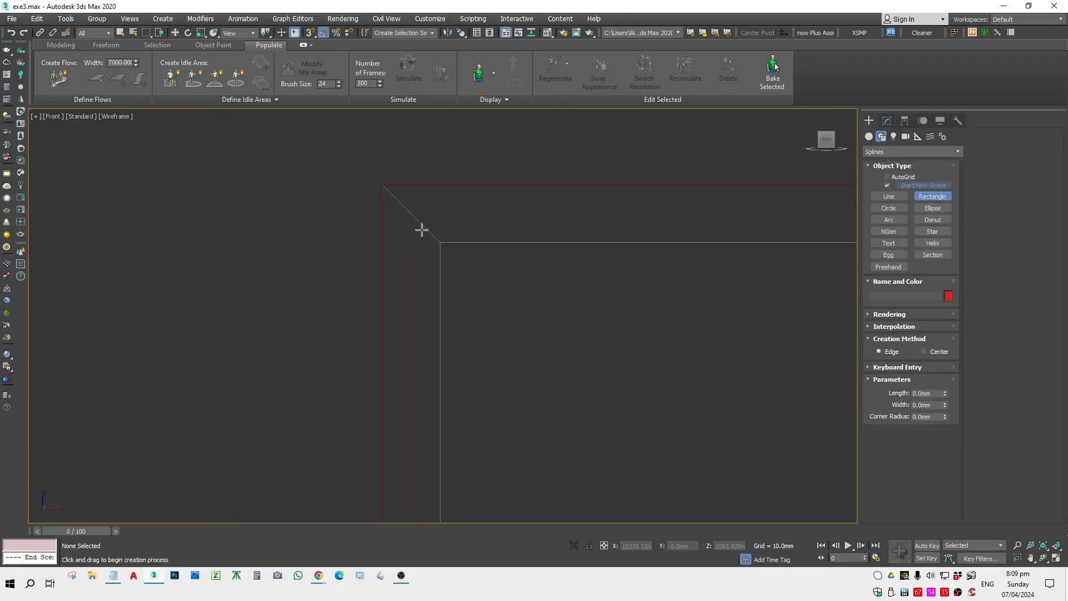
left_click_drag(429, 238, 383, 185)
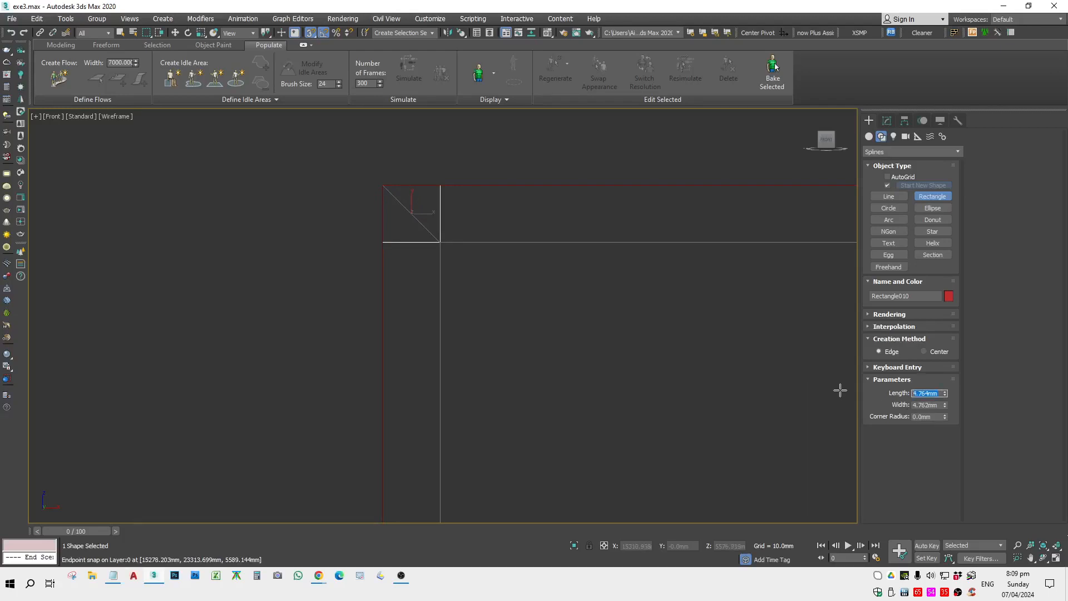
double_click(923, 405)
left_click(940, 393)
right_click(703, 366)
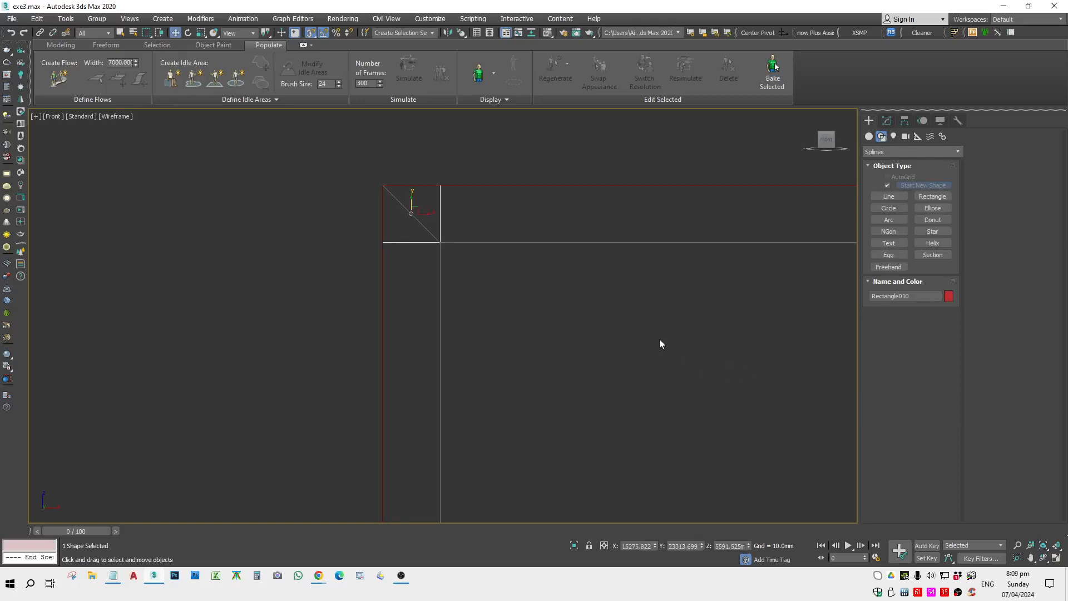
key("Delete")
scroll(467, 240, "down", 3)
key("s")
Select the upper and left inner side polygons of the sash in a shaded 3D view.
left_click(497, 222)
scroll(490, 245, "down", 8)
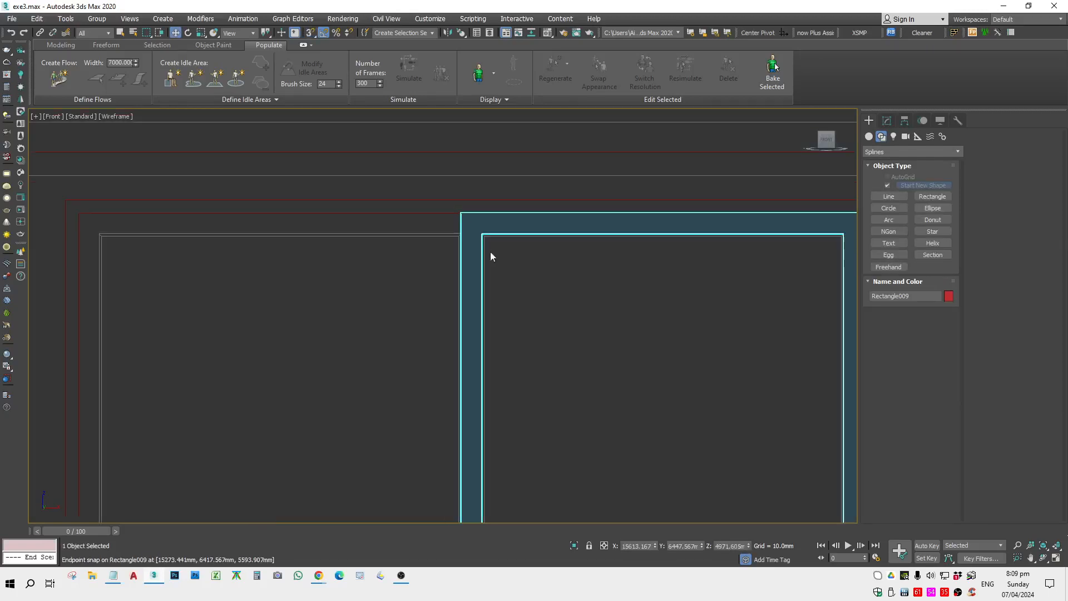
middle_click_drag(545, 310, 546, 306, "alt")
key("F3")
scroll(546, 306, "up", 3)
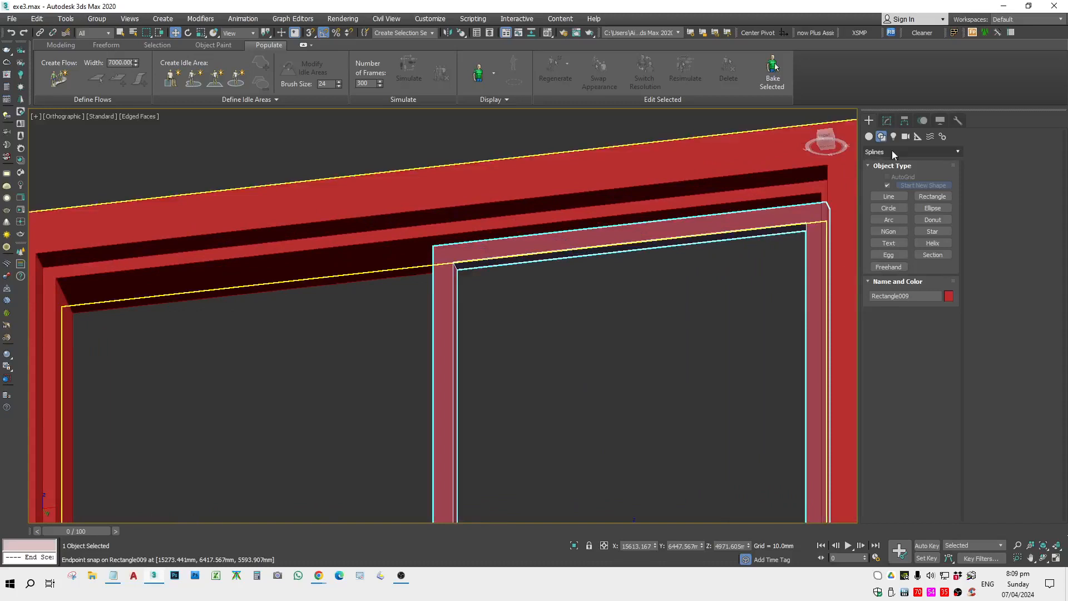
left_click(887, 120)
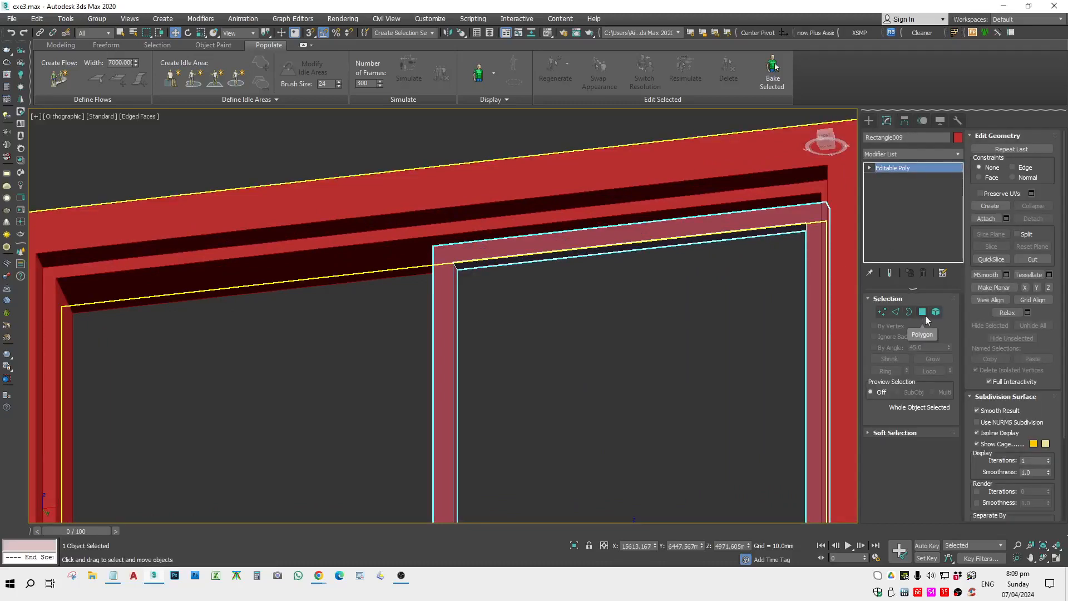
left_click(925, 314)
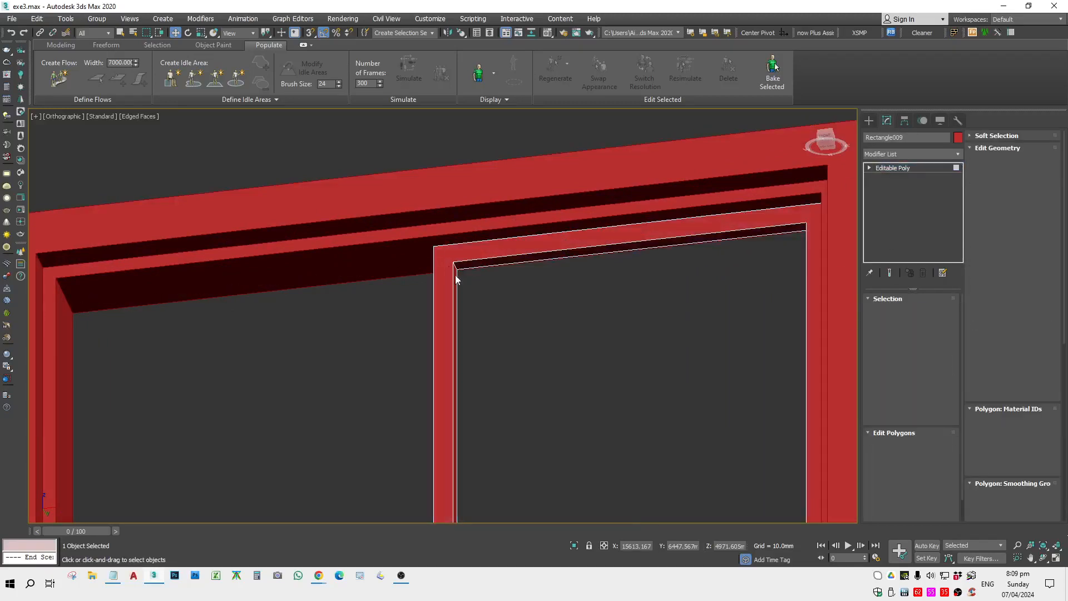
scroll(455, 275, "up", 2)
left_click(474, 260)
scroll(471, 263, "up", 3)
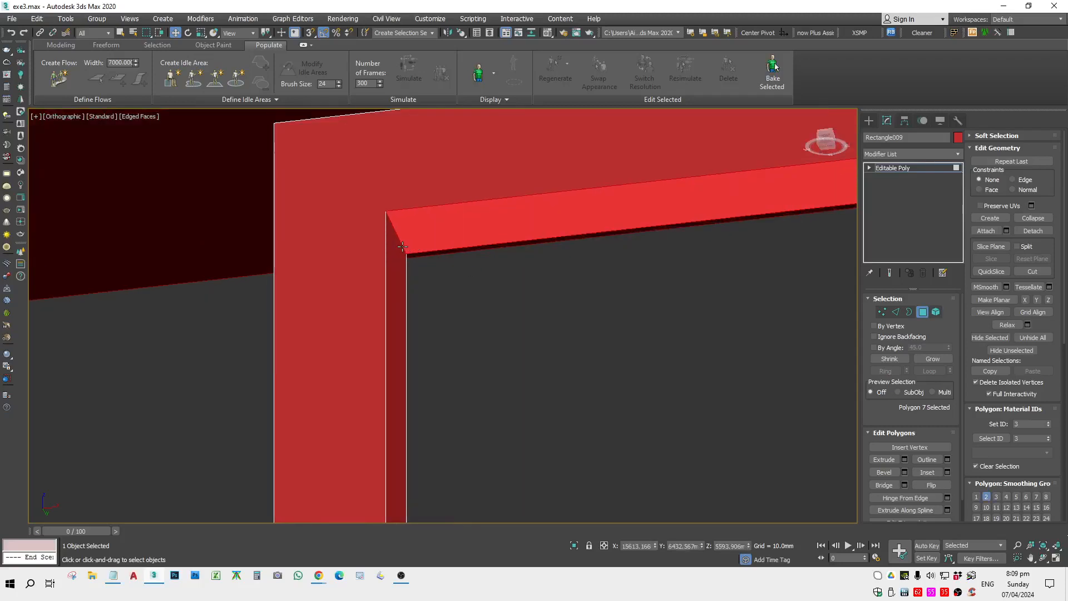
left_click(398, 272, "ctrl")
Add the right and lower inner side polygons of the sash to the selection.
scroll(401, 283, "down", 7)
middle_click_drag(581, 334, 447, 303, "alt")
scroll(454, 306, "up", 6)
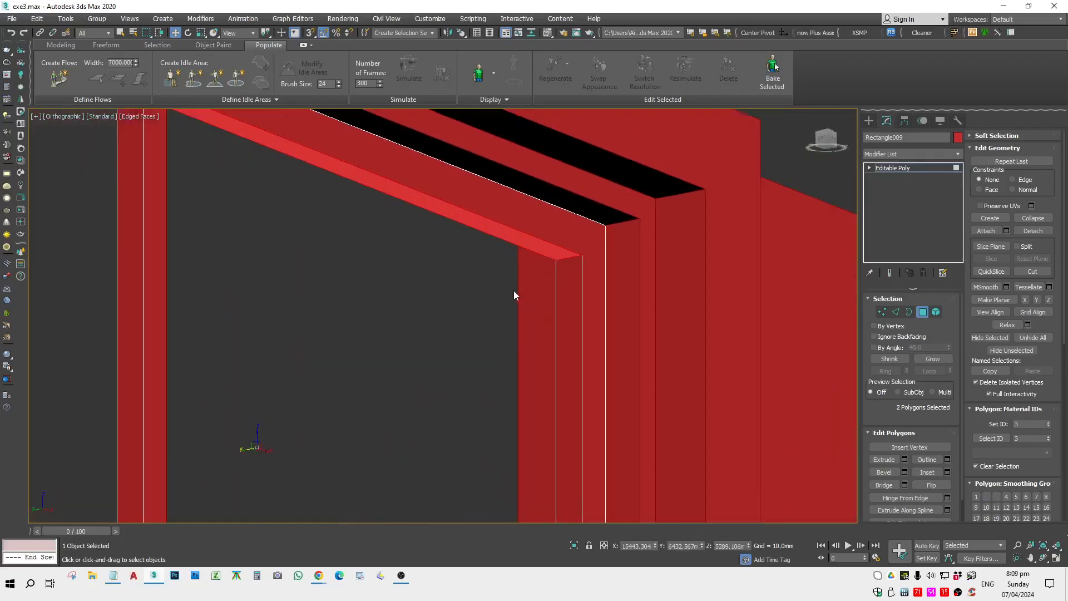
left_click(565, 266, "ctrl")
scroll(529, 306, "down", 5)
middle_click_drag(529, 306, 524, 336, "alt")
scroll(529, 324, "up", 6)
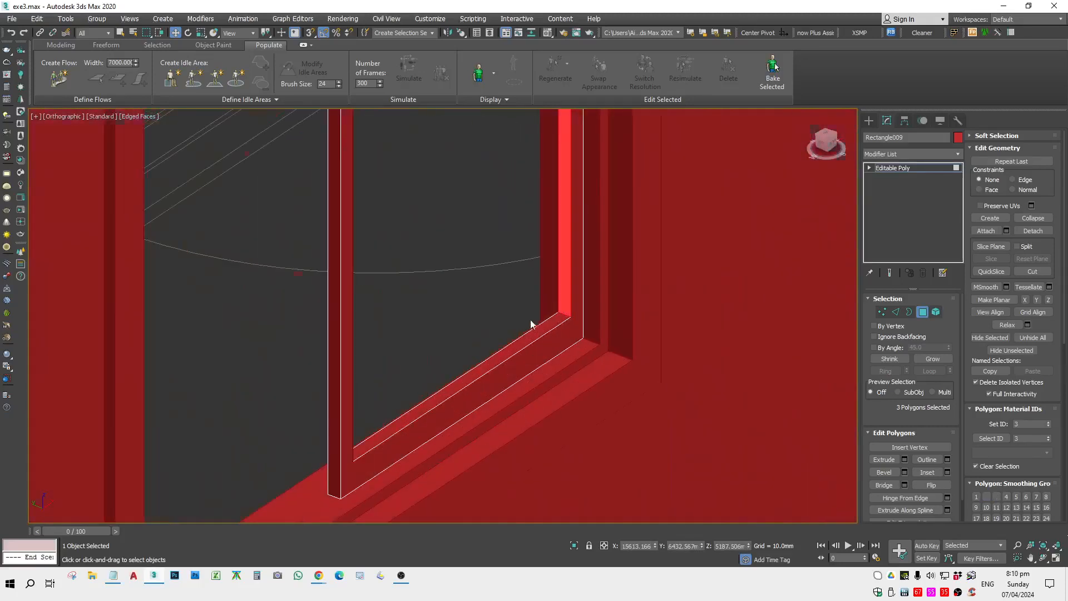
left_click(554, 324, "ctrl")
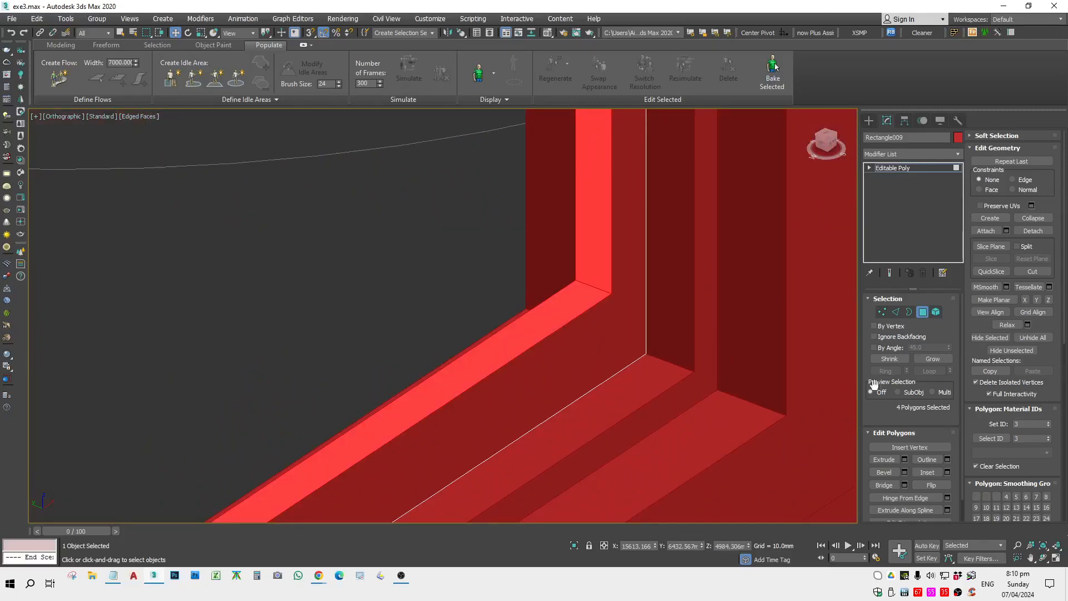
Bevel the four inner polygons by Local Normal with a height of 4.764 mm.
left_click(904, 473)
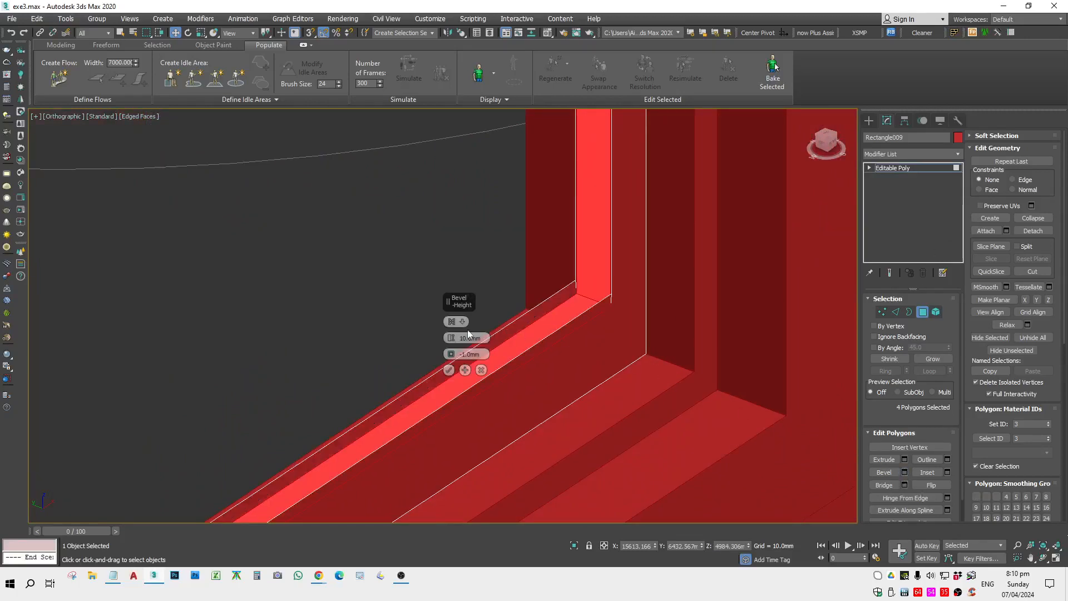
middle_click_drag(578, 394, 555, 381, "alt")
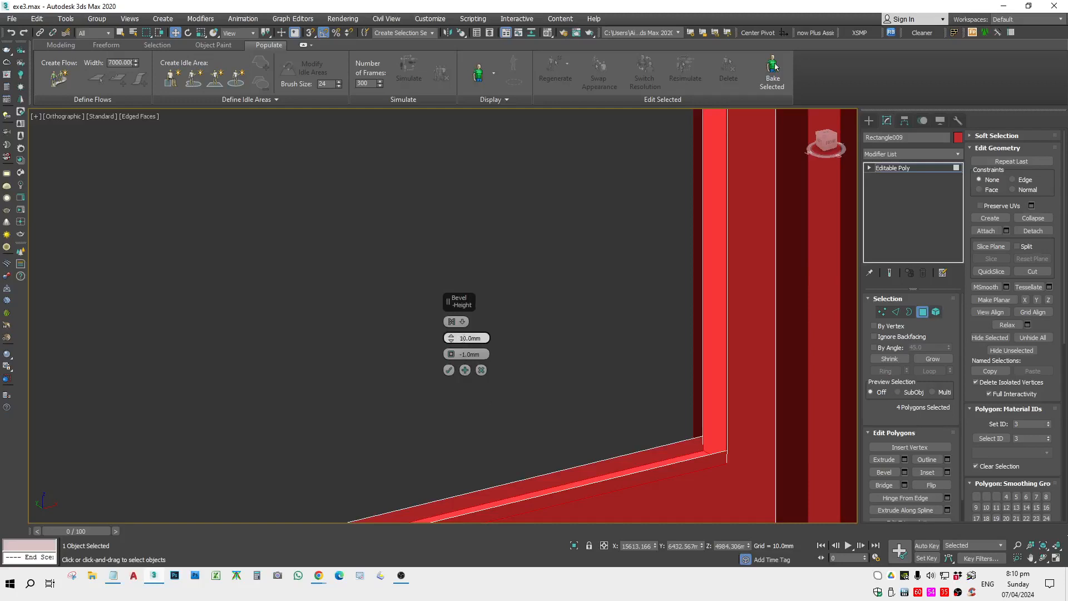
left_click(453, 322)
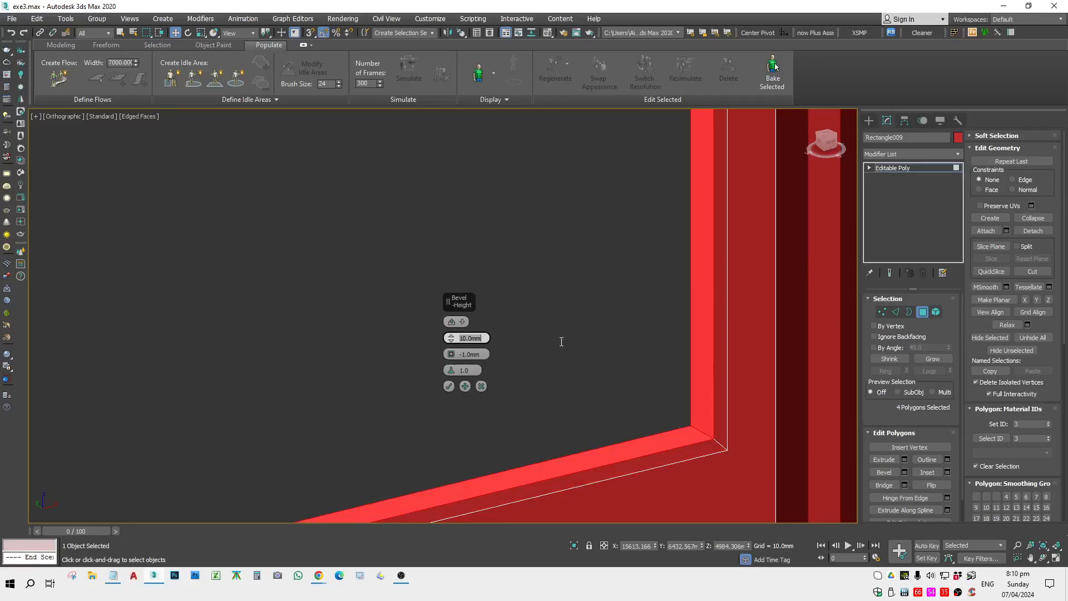
type("4.764mm")
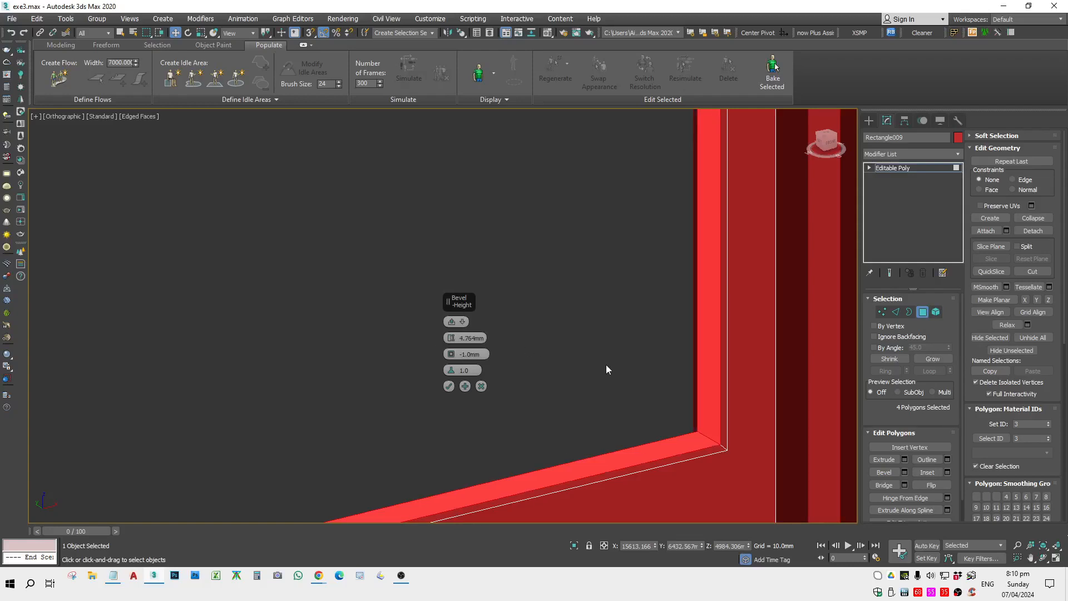
Set the bevel outline to -5.348 mm to match the plan lines, apply it and finish polygon editing.
middle_click_drag(684, 426, 702, 409)
key("t")
key("F3")
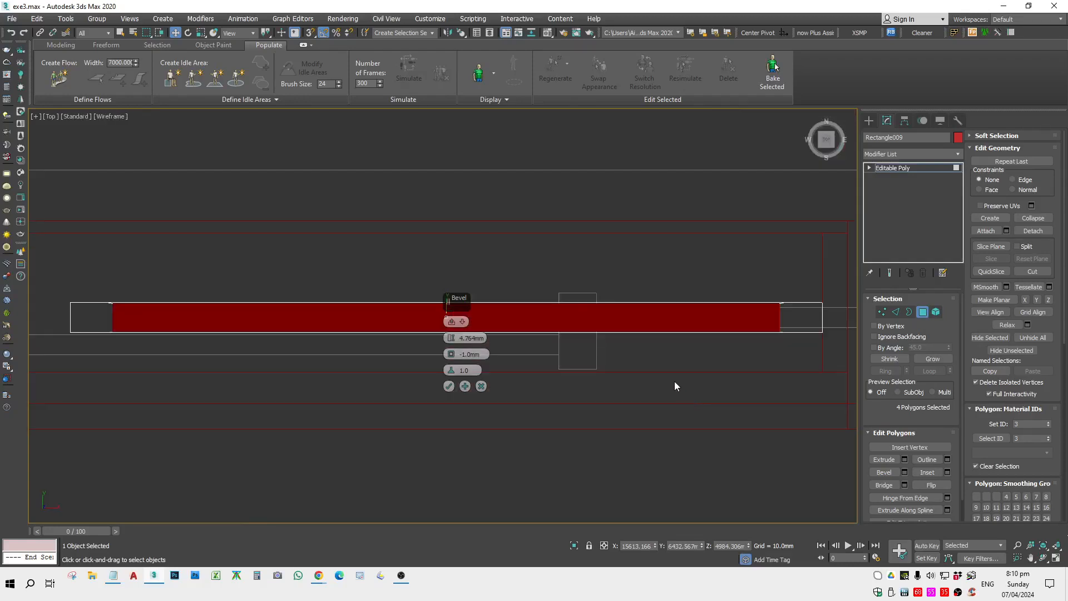
scroll(780, 315, "up", 4)
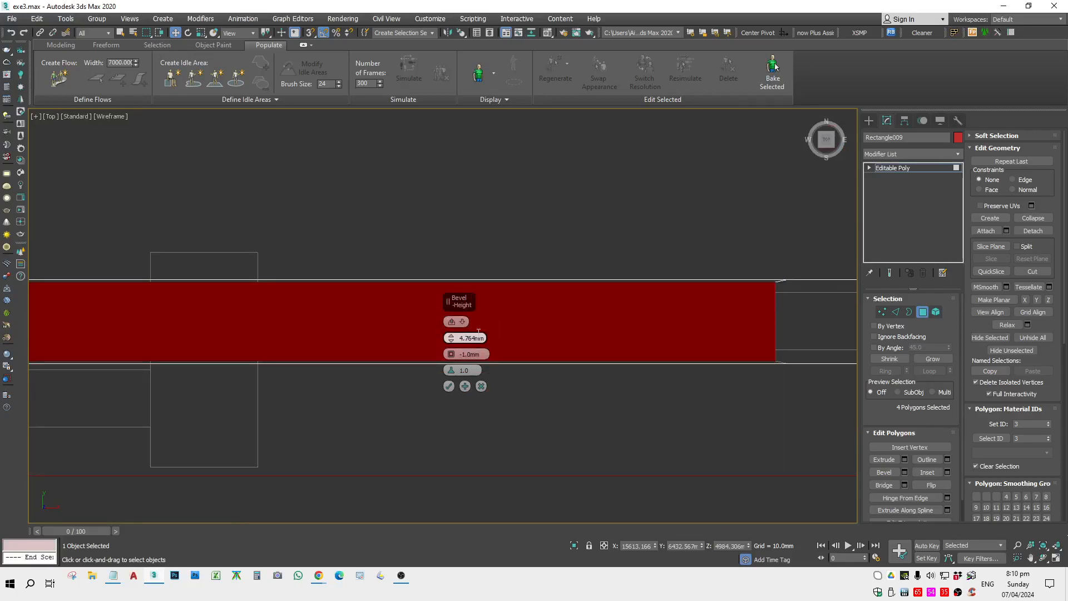
left_click_drag(450, 353, 500, 336)
left_click_drag(497, 368, 541, 366)
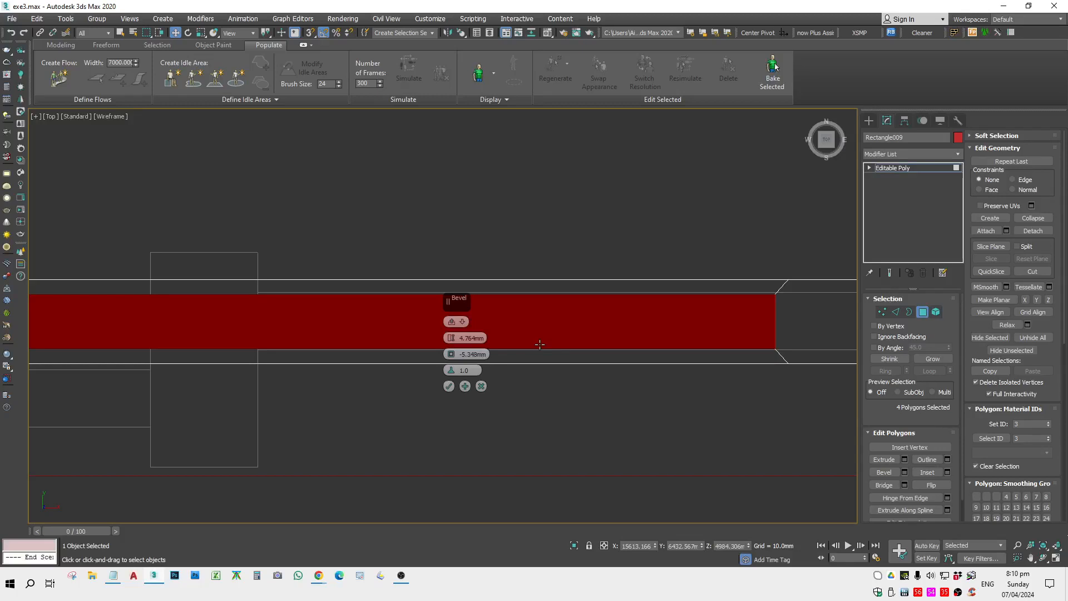
left_click(449, 386)
middle_click_drag(449, 381, 498, 371, "alt")
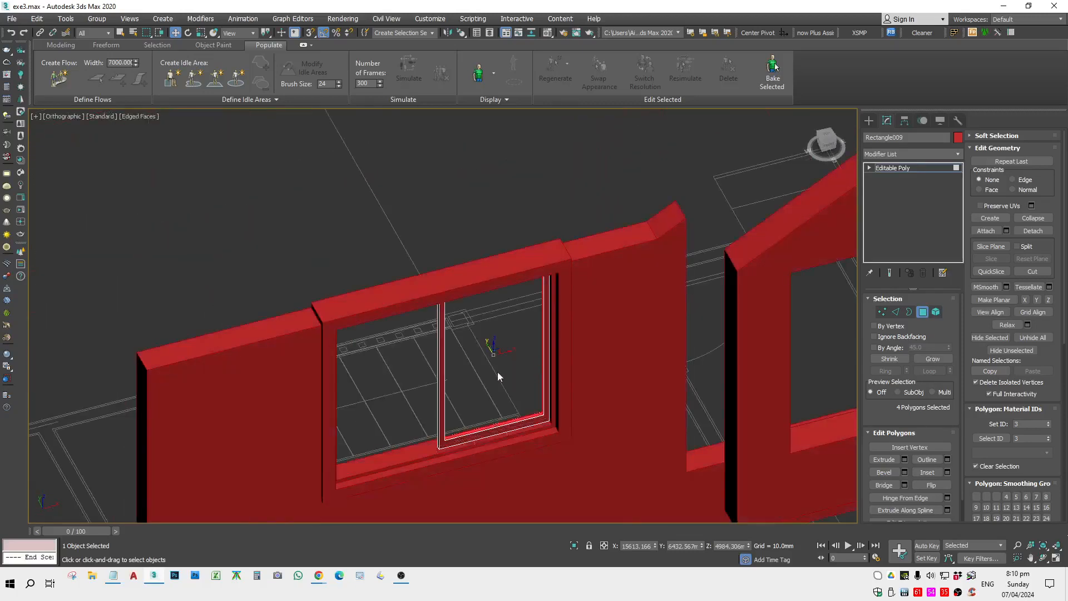
scroll(532, 431, "up", 4)
scroll(534, 392, "up", 4)
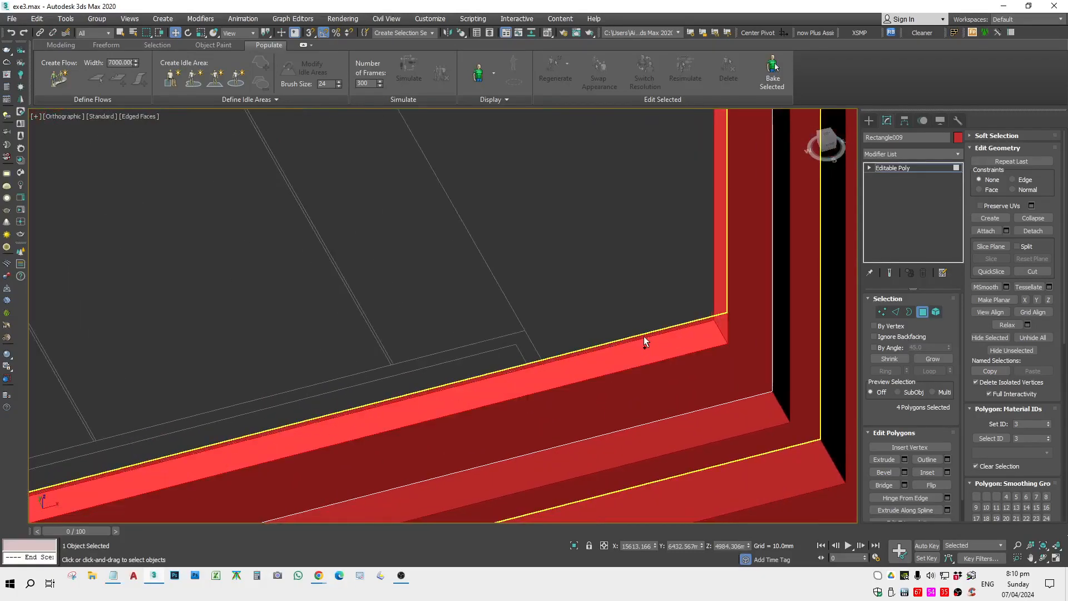
left_click(924, 168)
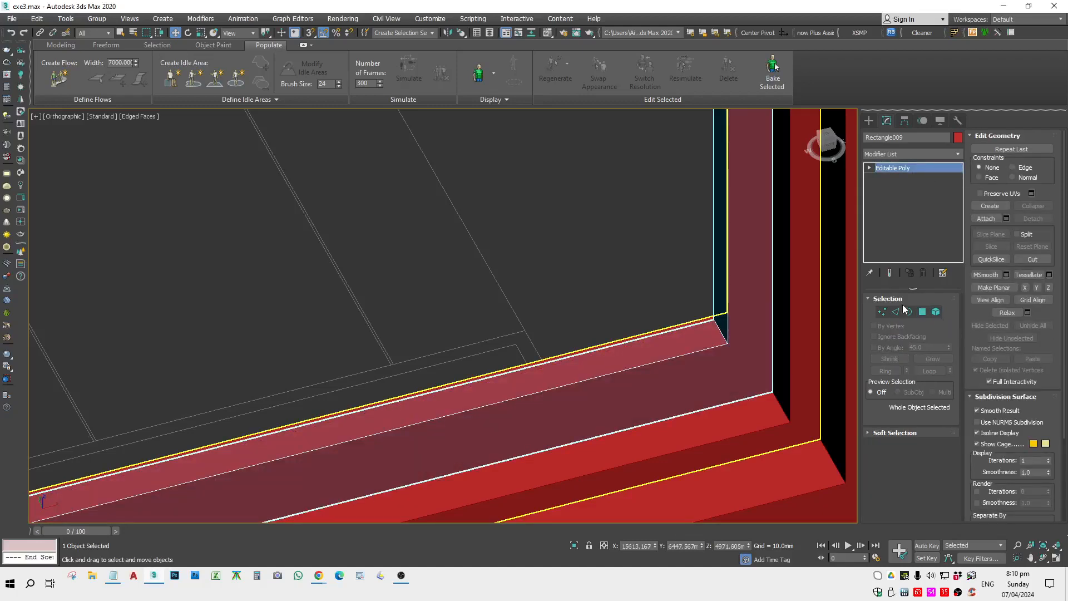
Add an Edit Poly modifier to the sash and enter polygon editing with its four inner polygons selected.
left_click(917, 154)
key("e")
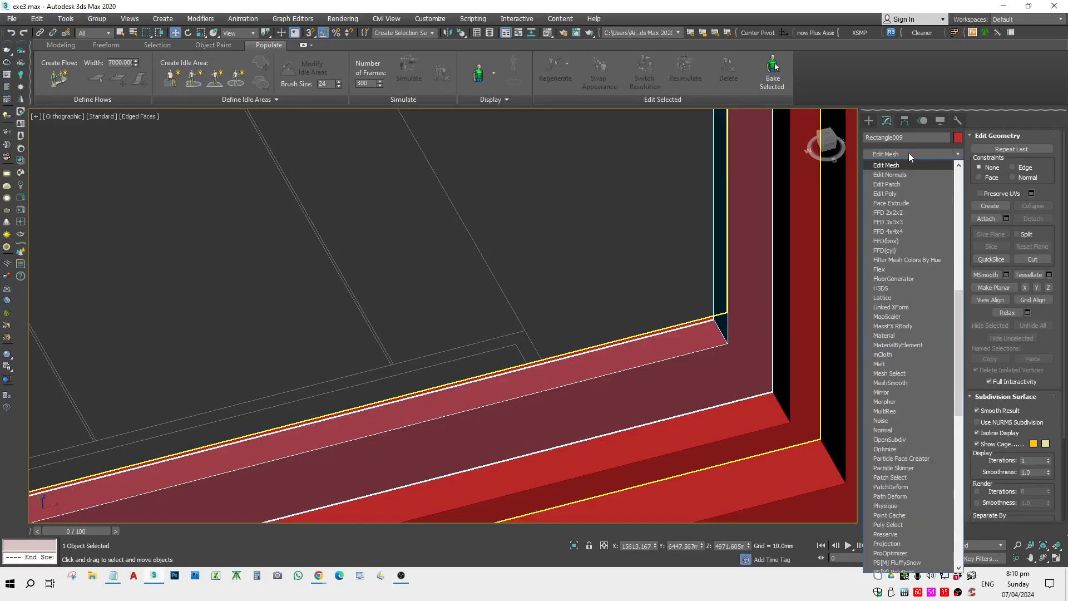
left_click(893, 193)
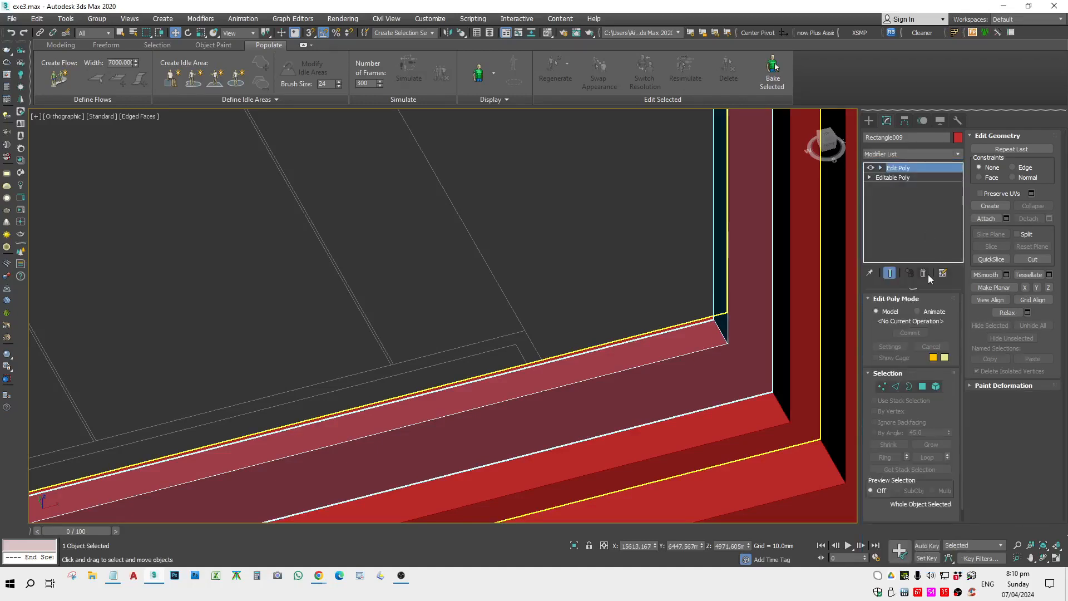
left_click(922, 387)
scroll(701, 339, "down", 5)
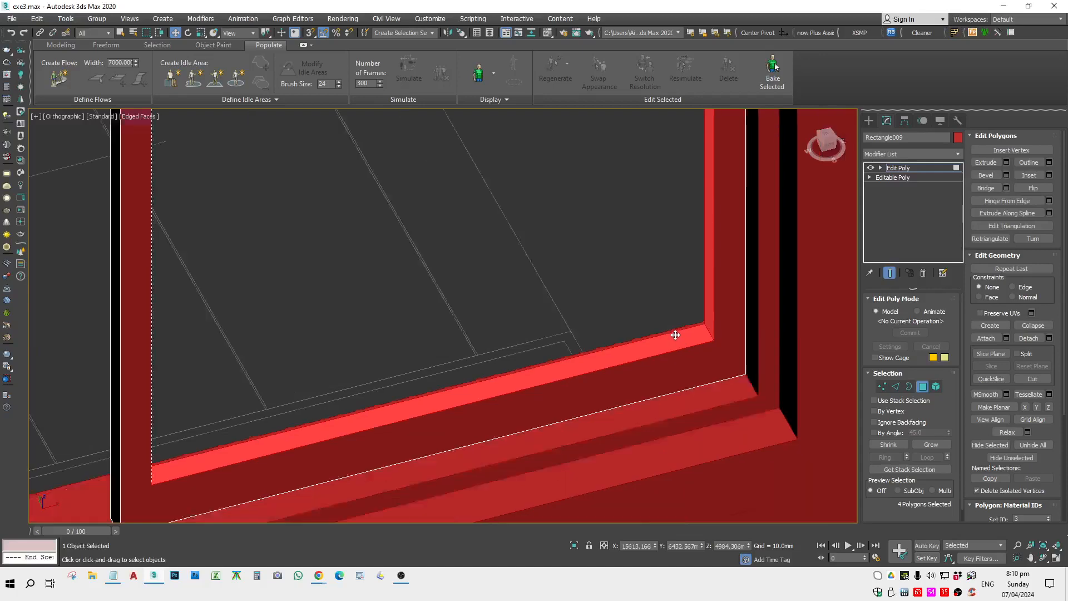
Bevel the sash's four inner polygons by Local Normal with a height of 4.764 mm.
scroll(481, 356, "up", 5)
middle_click_drag(591, 367, 960, 207, "alt")
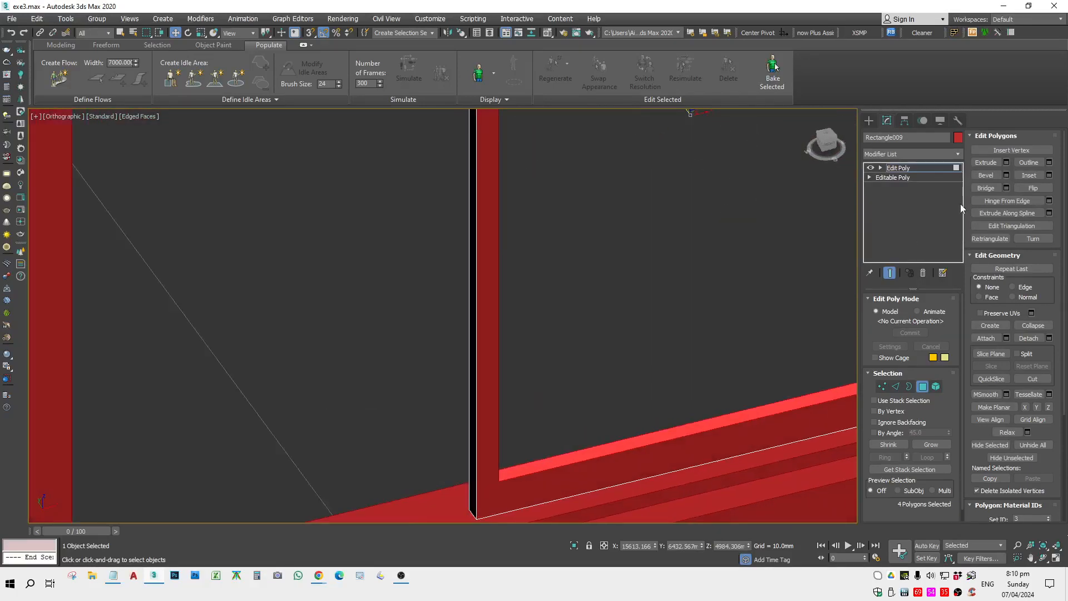
left_click(1003, 175)
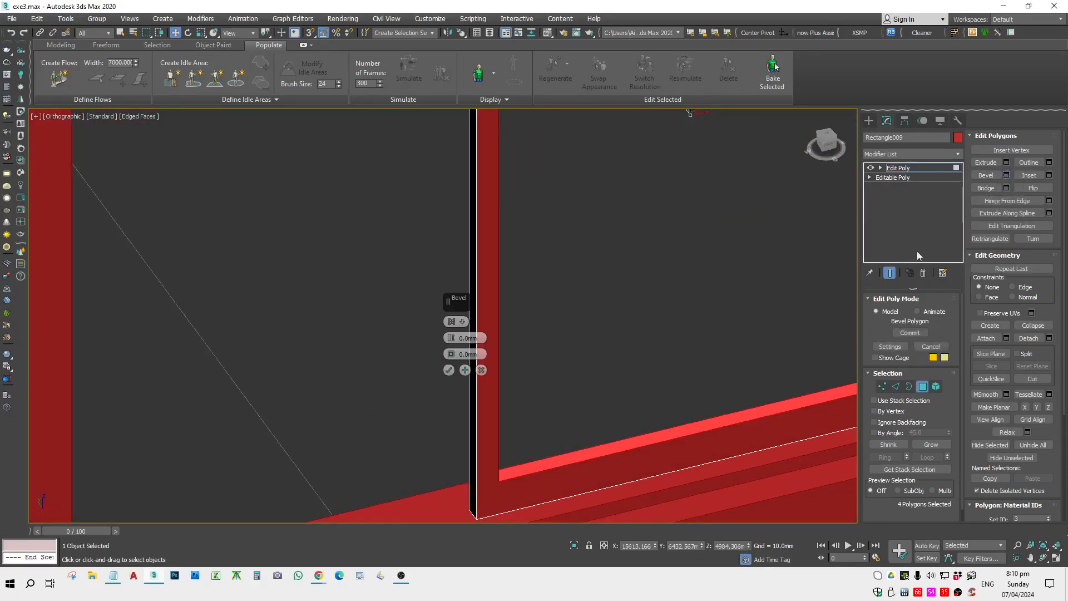
scroll(622, 366, "down", 2)
middle_click_drag(789, 366, 601, 334)
scroll(602, 333, "up", 4)
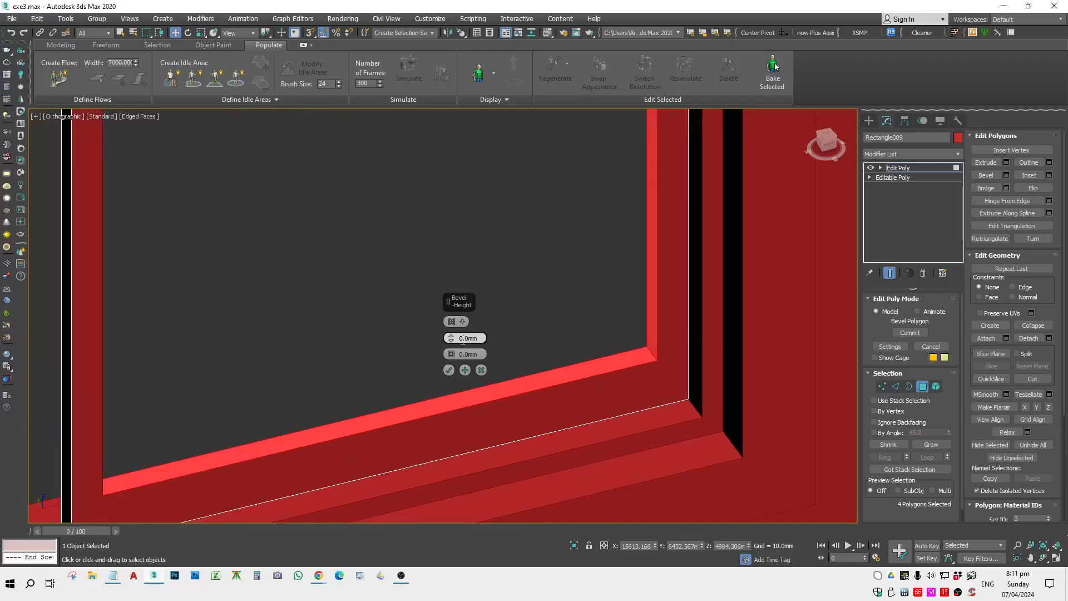
left_click_drag(495, 339, 633, 366)
key("f")
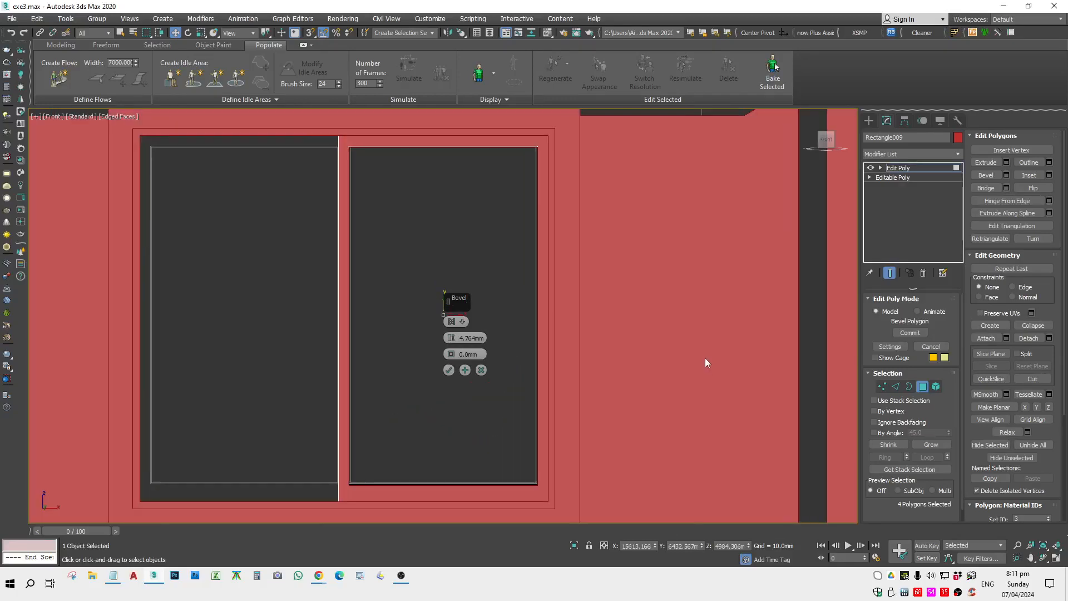
key("F3")
scroll(706, 362, "up", 5)
middle_click_drag(566, 461, 624, 431)
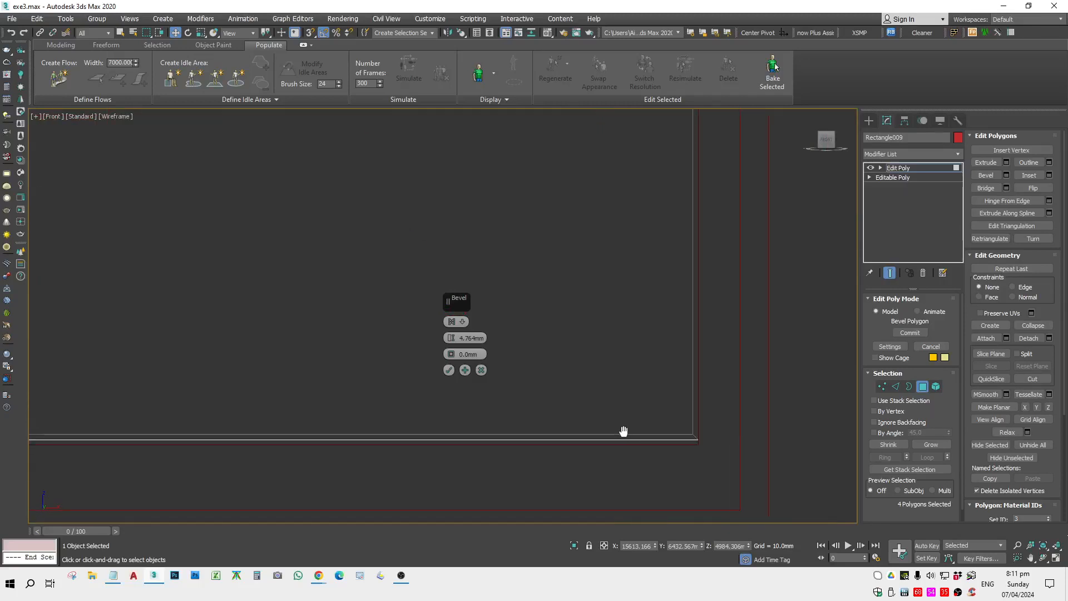
left_click(451, 322)
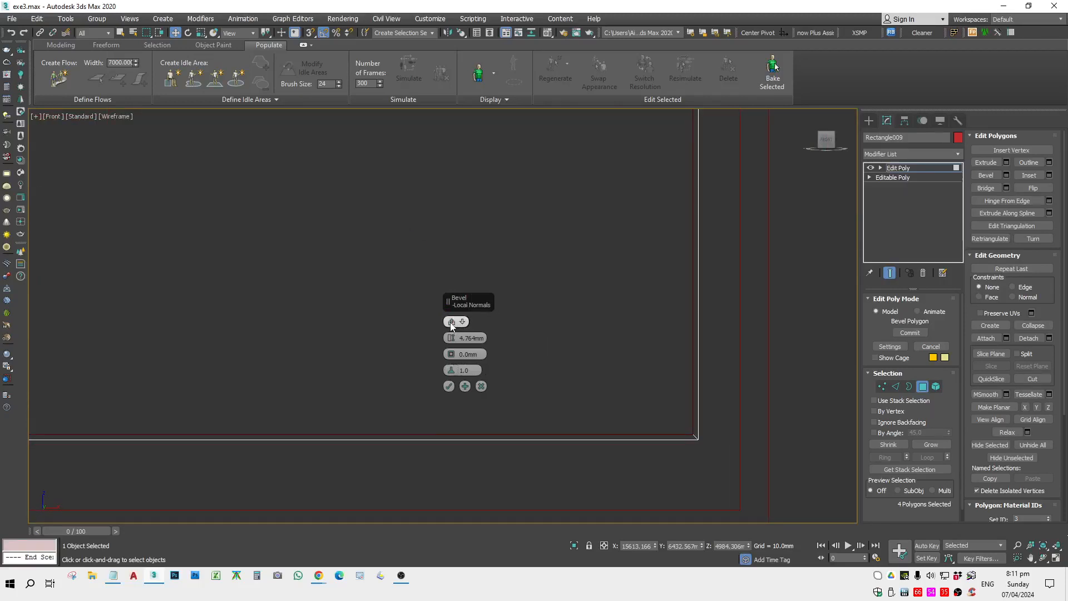
Compare the bevel with the plan lines in the top view, set its outline to -5 mm and apply it.
scroll(697, 440, "up", 4)
scroll(659, 410, "down", 4)
middle_click_drag(533, 410, 569, 429)
key("t")
scroll(791, 315, "up", 4)
scroll(746, 329, "down", 3)
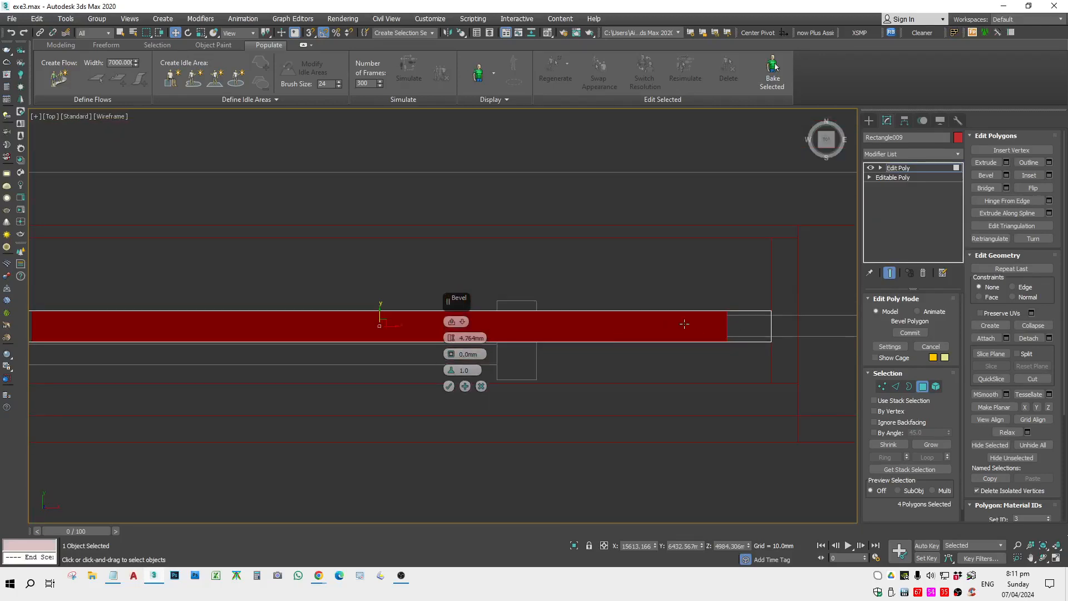
scroll(701, 262, "up", 4)
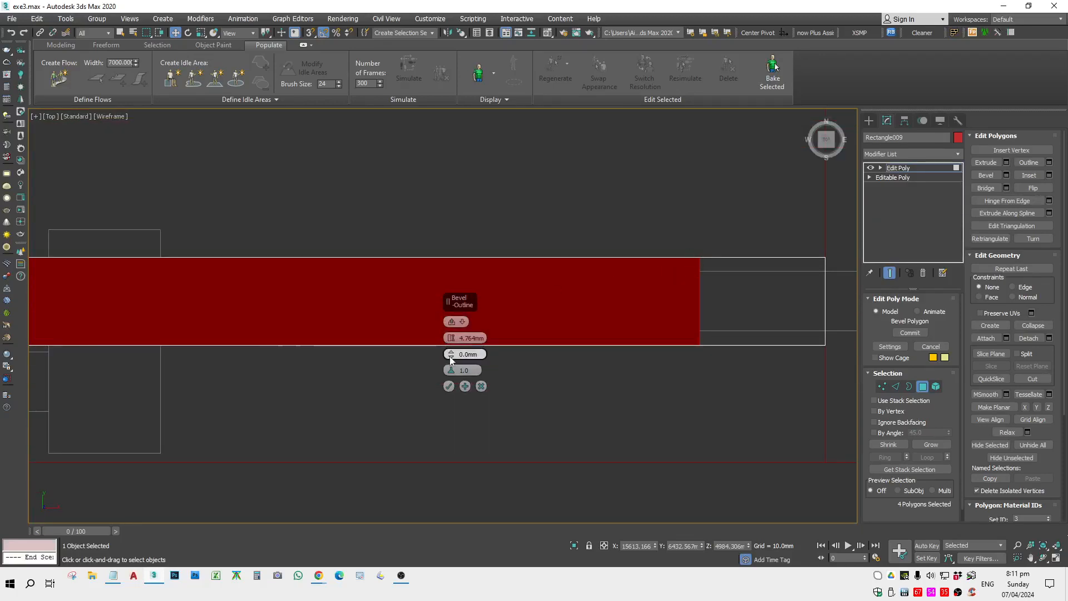
left_click_drag(451, 354, 452, 374)
scroll(560, 394, "down", 3)
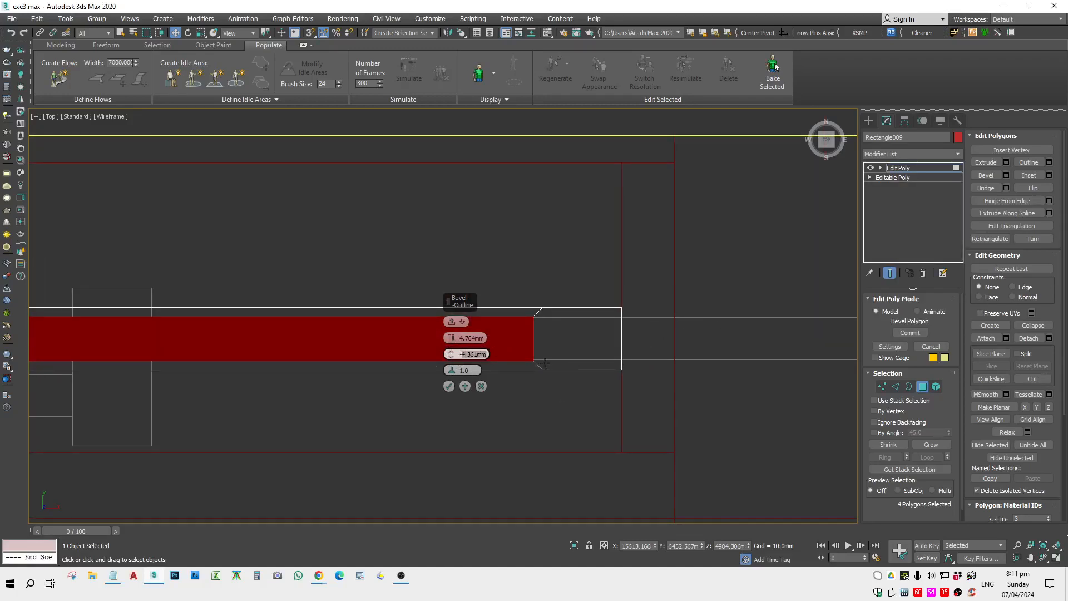
type("-5")
key("Return")
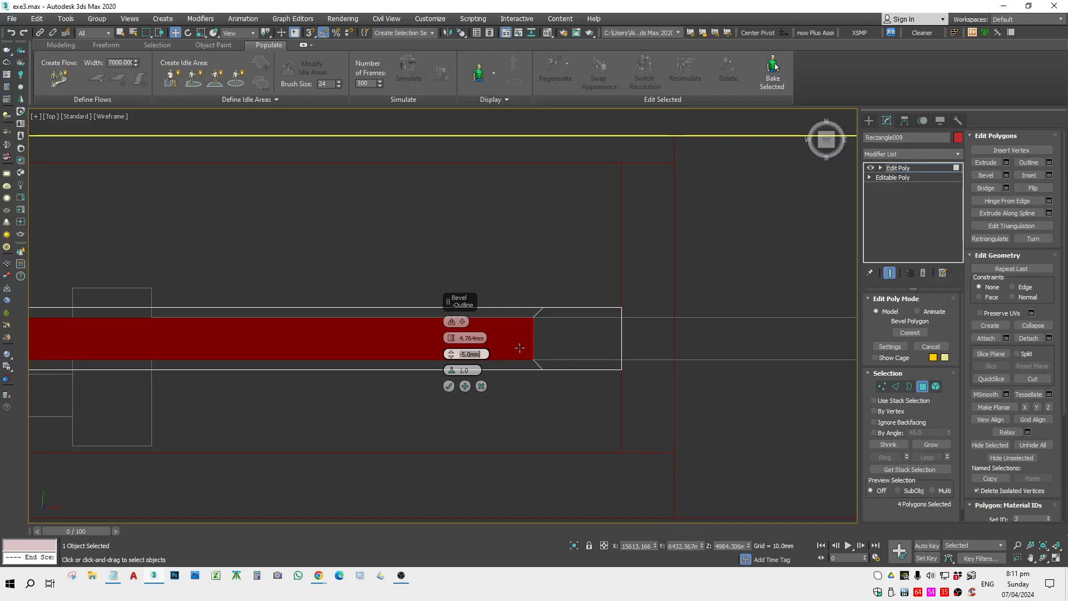
left_click(448, 386)
Finish polygon editing of the sash and return to the shaded front view of the window.
middle_click_drag(449, 388, 466, 459, "alt")
left_click(917, 177)
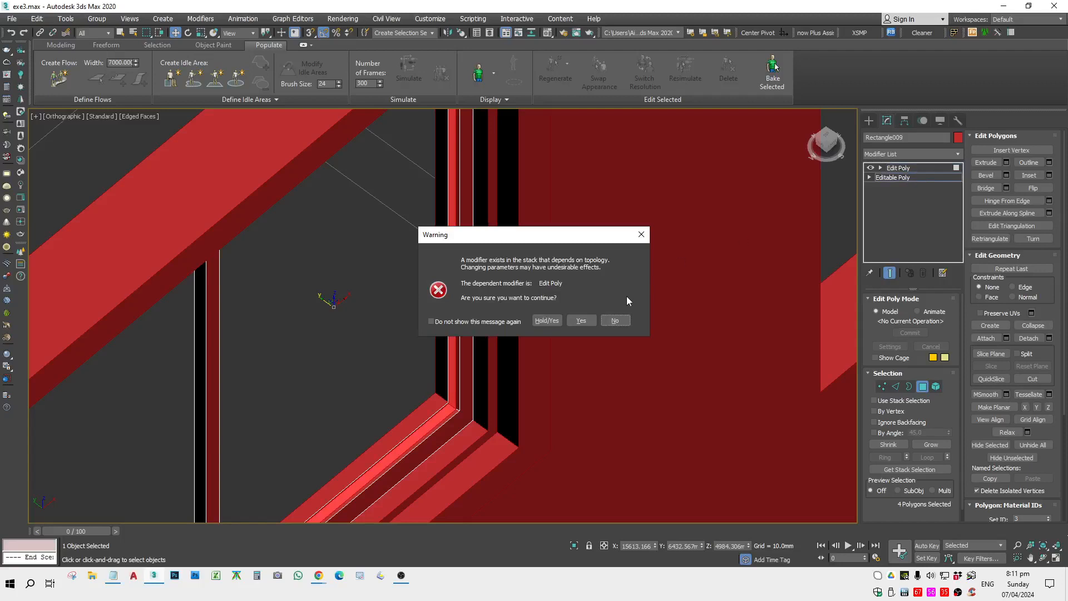
left_click(614, 320)
left_click(937, 166)
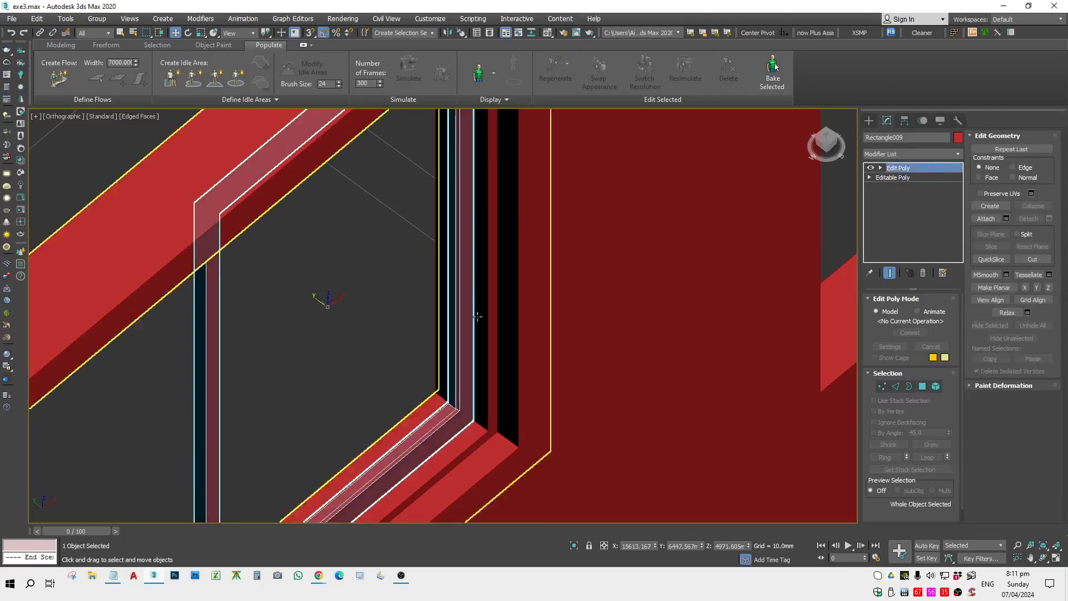
left_click(378, 345)
scroll(370, 370, "down", 3)
scroll(378, 392, "up", 3)
left_click(406, 402)
key("f")
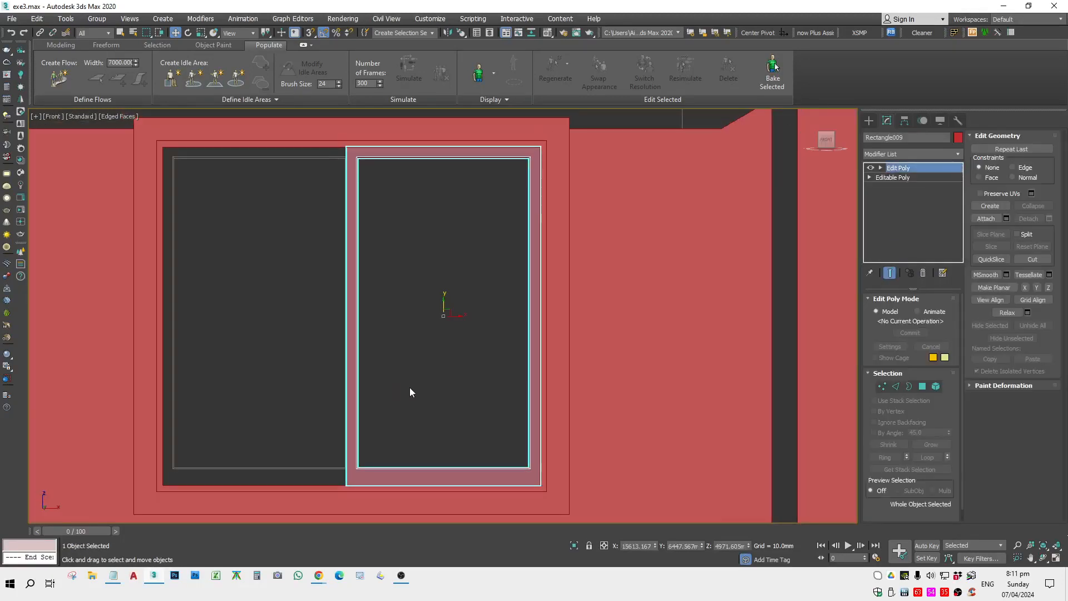
left_click(468, 259)
key("F3")
key("F3")
scroll(510, 152, "up", 2)
Draw a box for the glass pane across the sash opening, about 1209.67 mm long and 669.92 mm wide.
left_click(710, 149)
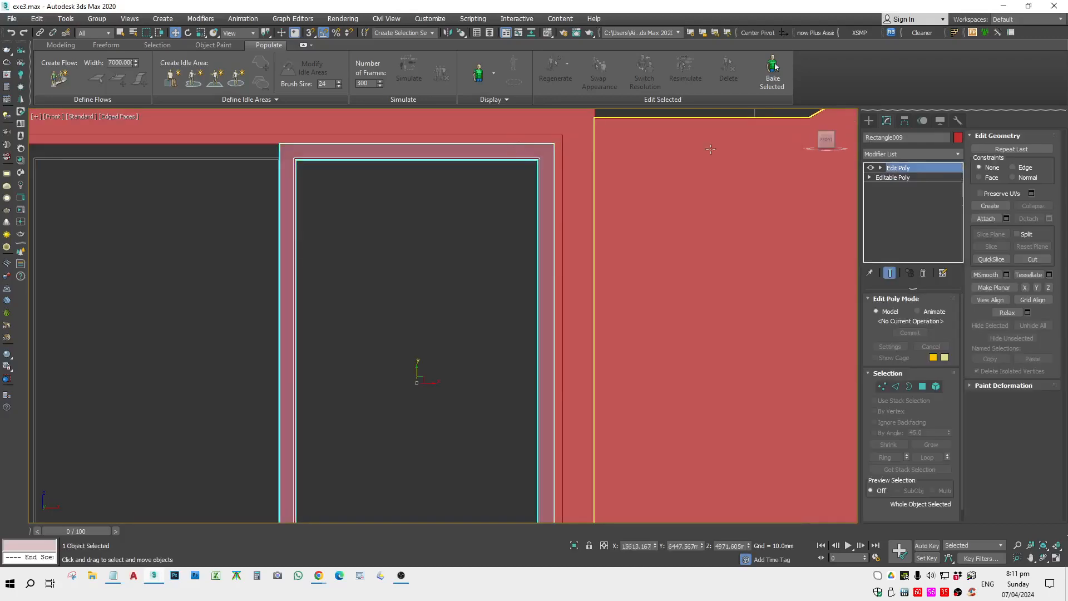
left_click(869, 121)
left_click(924, 195)
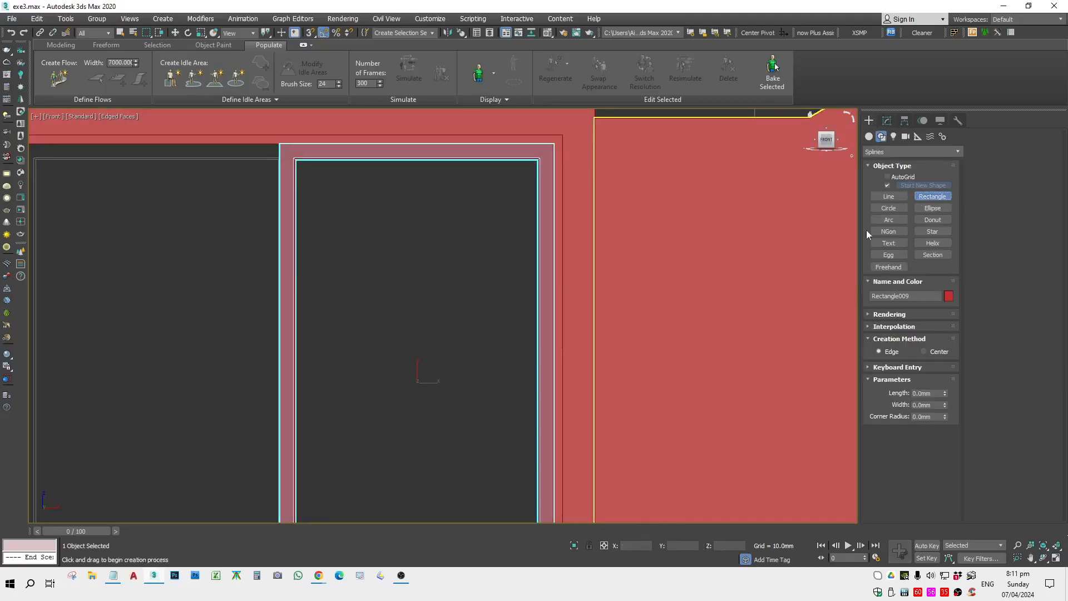
middle_click_drag(537, 319, 560, 252)
left_click(869, 136)
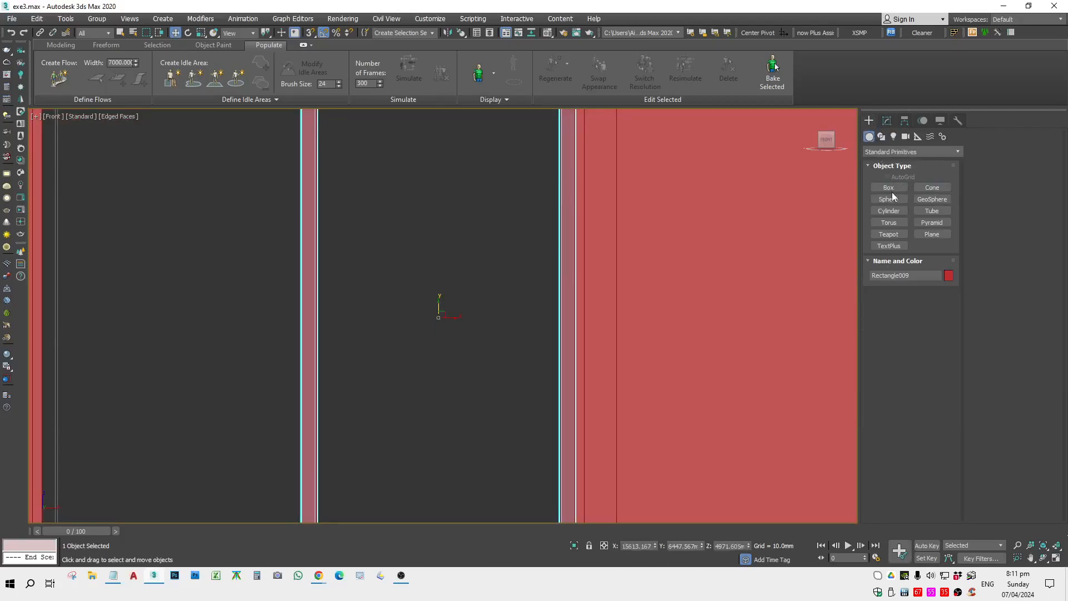
left_click(888, 187)
scroll(472, 286, "down", 5)
middle_click_drag(472, 286, 418, 212)
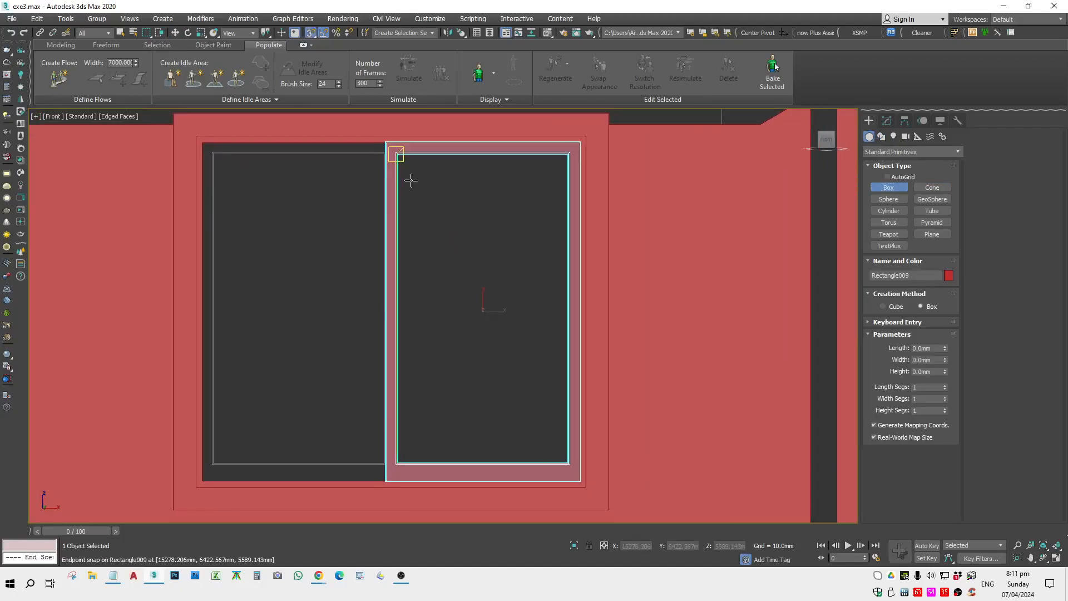
left_click_drag(402, 160, 563, 458)
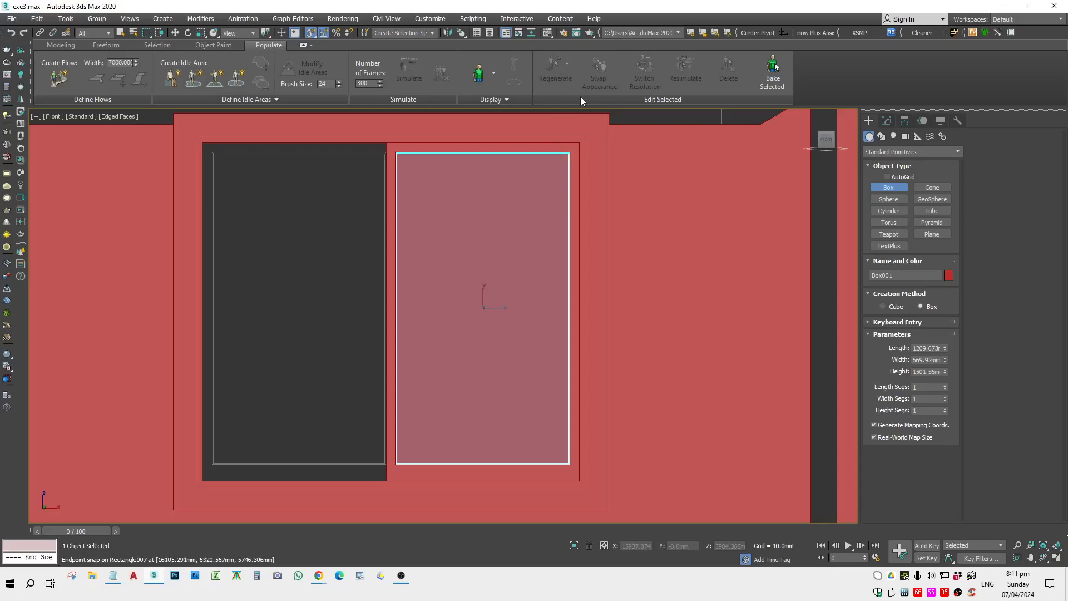
right_click(811, 375)
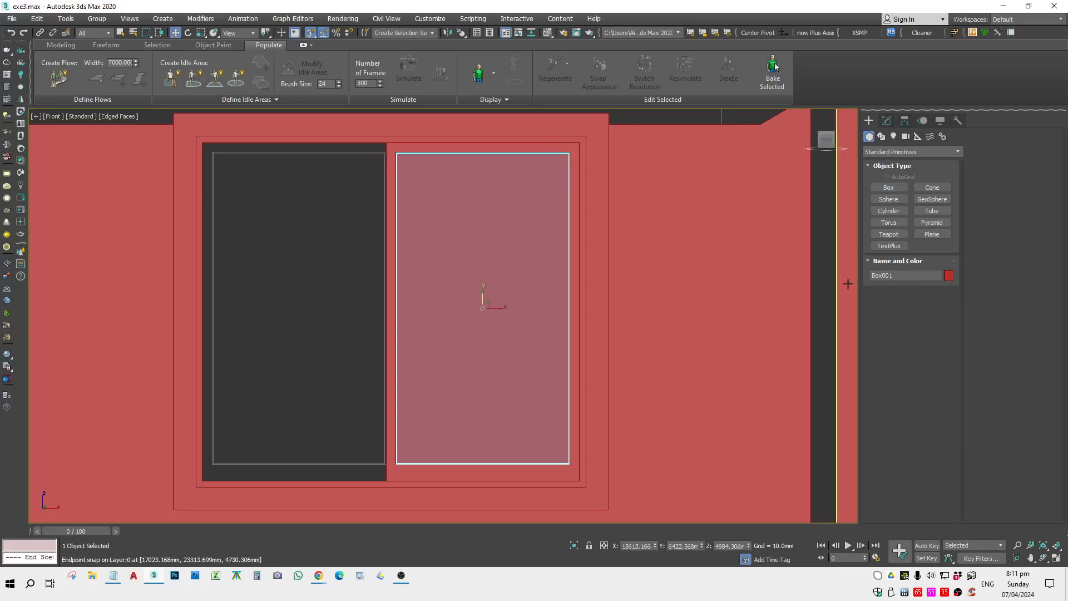
Set the glass pane box's height to 8 mm.
left_click(889, 121)
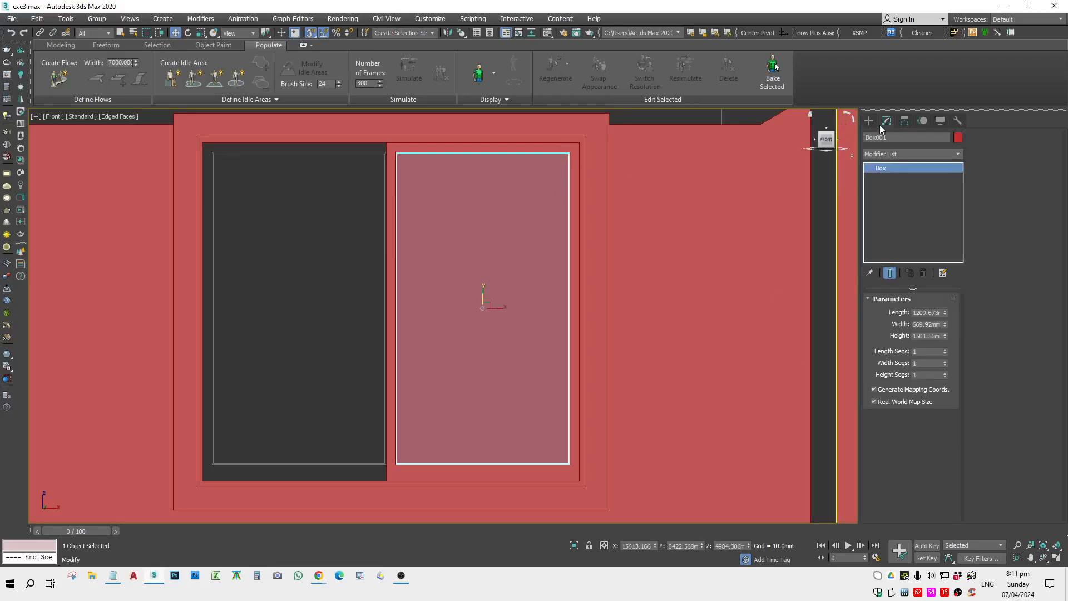
type("8")
key("Return")
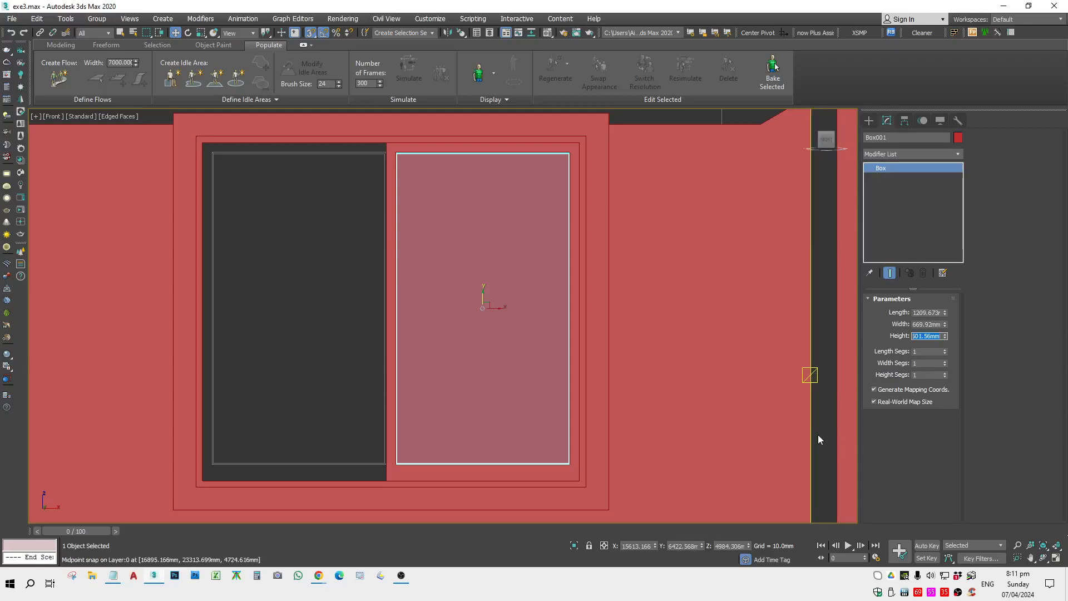
In the top wireframe view, move the glass pane by midpoint snap so it is centred in the sash's thickness.
scroll(639, 368, "down", 5)
key("s")
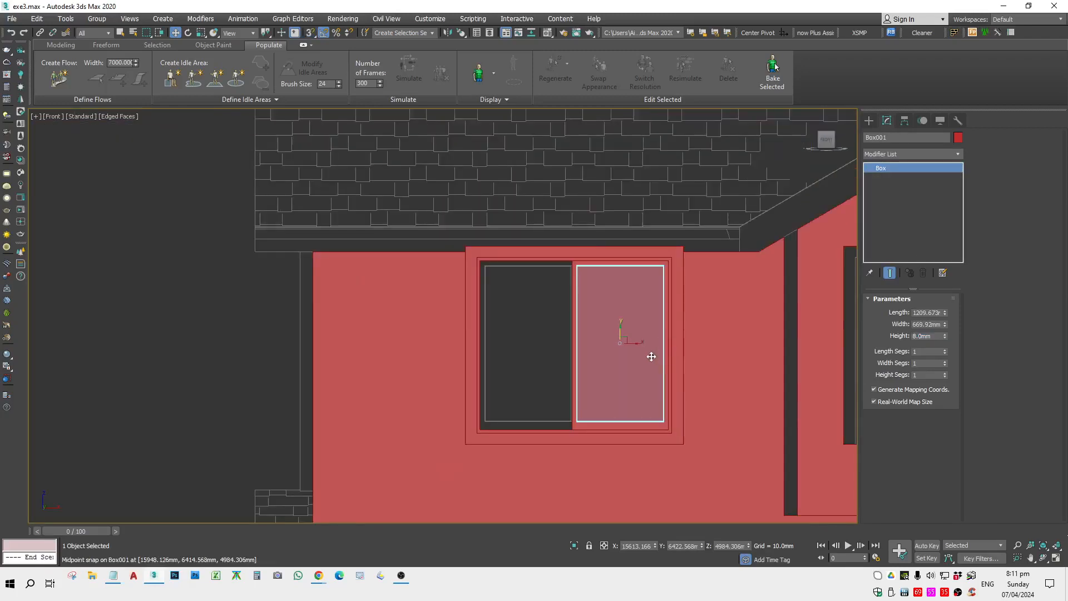
key("t")
key("F3")
scroll(574, 375, "up", 6)
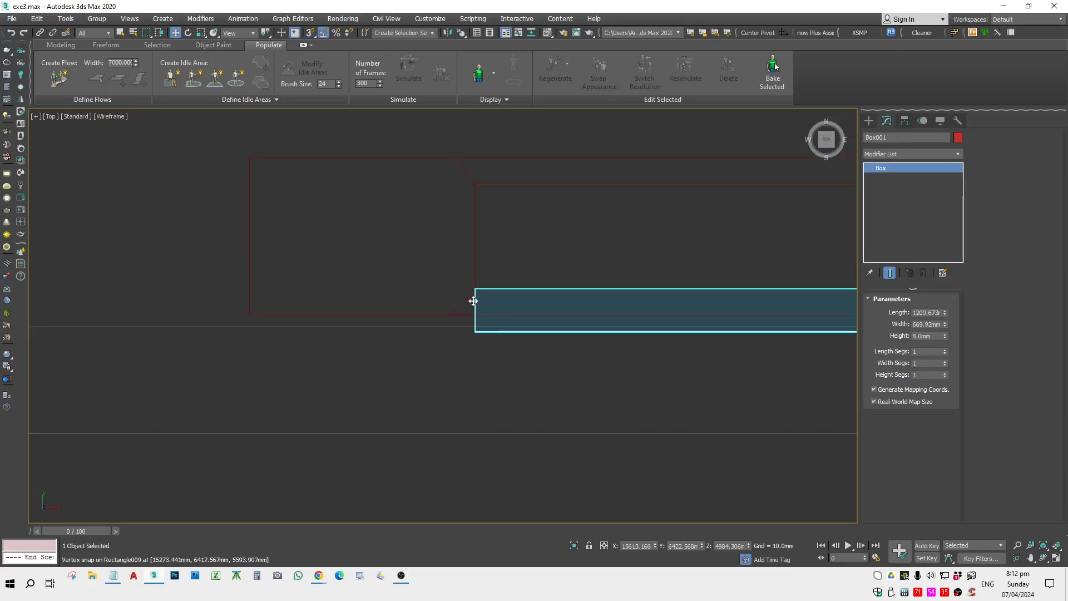
mouse_move(473, 301)
left_mouse_down()
mouse_move(470, 340)
mouse_move(482, 299)
left_mouse_up()
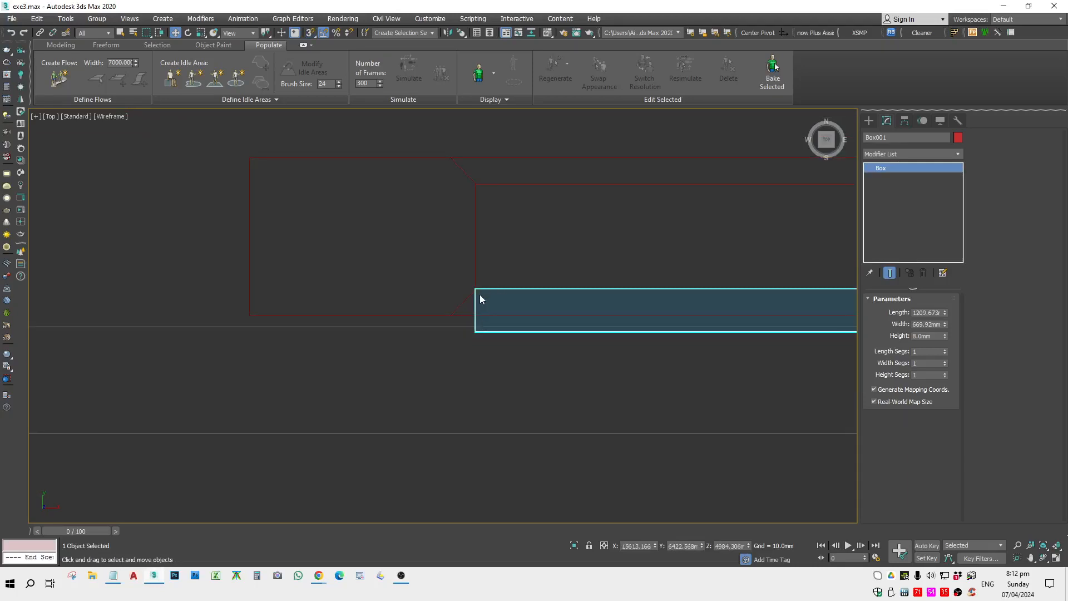
scroll(474, 310, "up", 2)
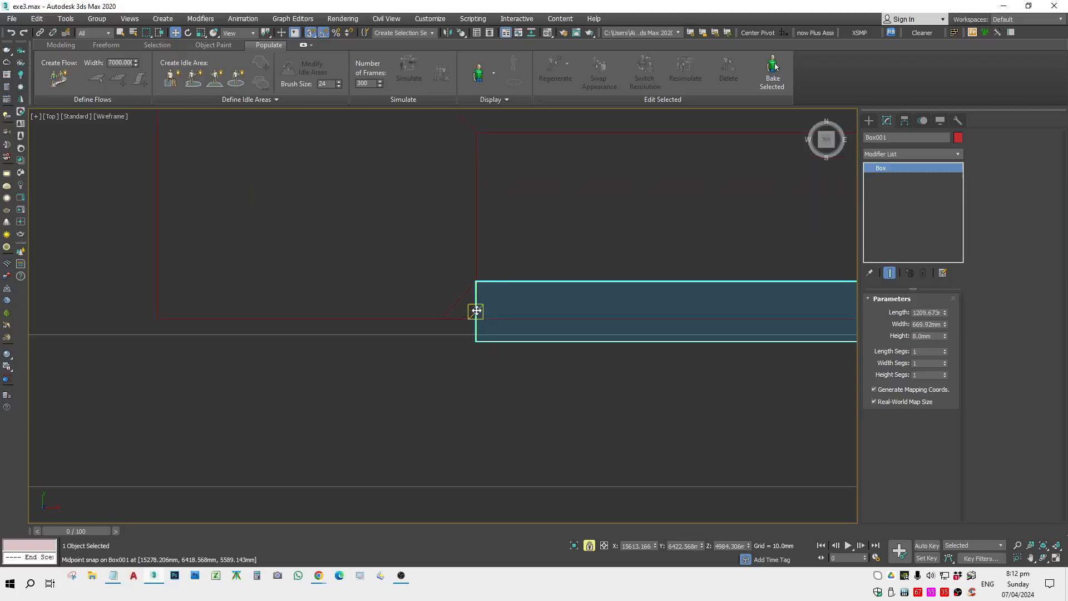
scroll(476, 314, "down", 3)
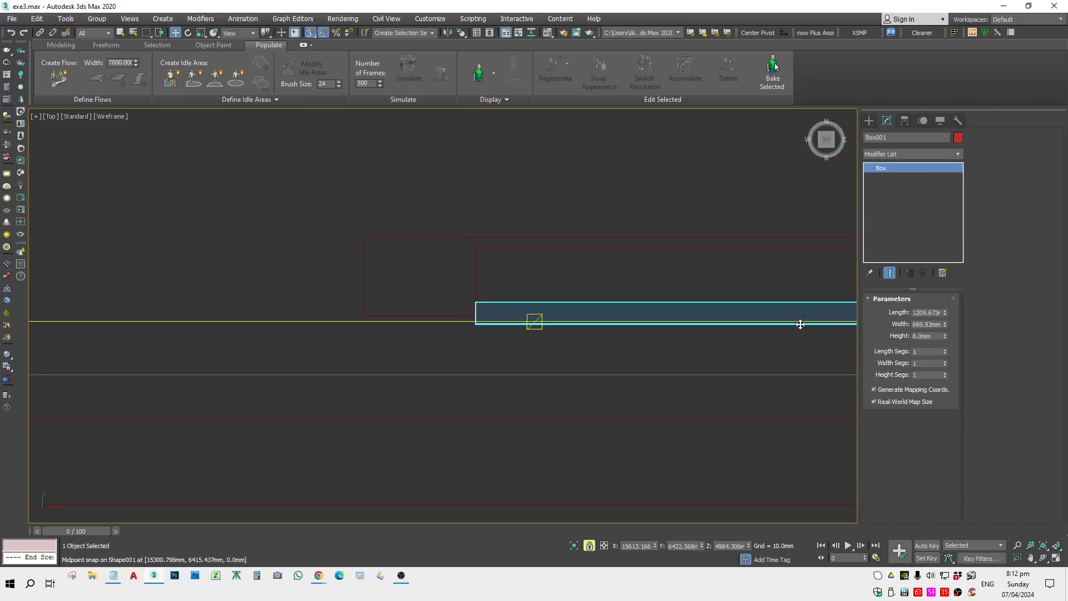
middle_click_drag(799, 320, 585, 333)
scroll(251, 333, "up", 4)
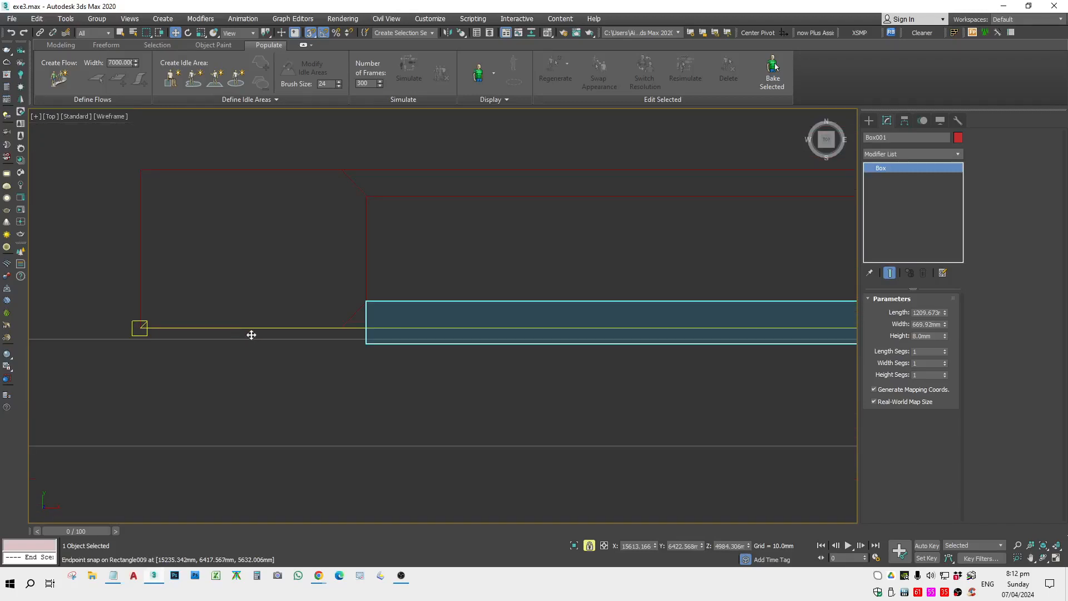
left_click_drag(369, 323, 366, 249)
key("s")
key("space")
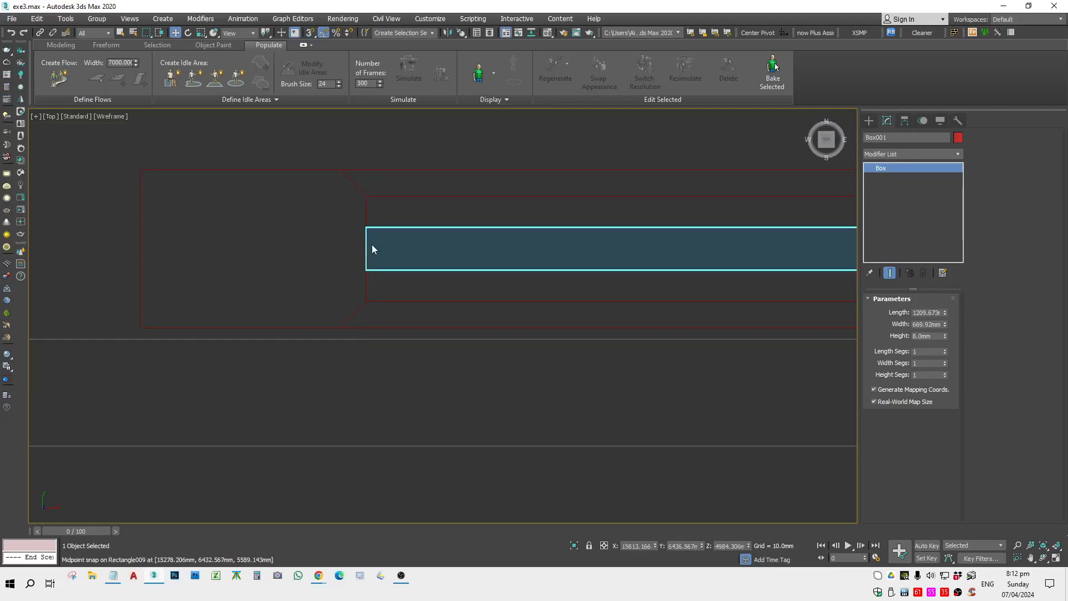
Examine how the glass pane sits inside the sash in a shaded 3D view.
middle_click_drag(371, 246, 427, 215, "alt")
key("F3")
scroll(431, 223, "down", 4)
left_click(485, 461)
middle_click_drag(485, 462, 544, 184, "alt")
scroll(518, 222, "up", 4)
left_click(519, 227)
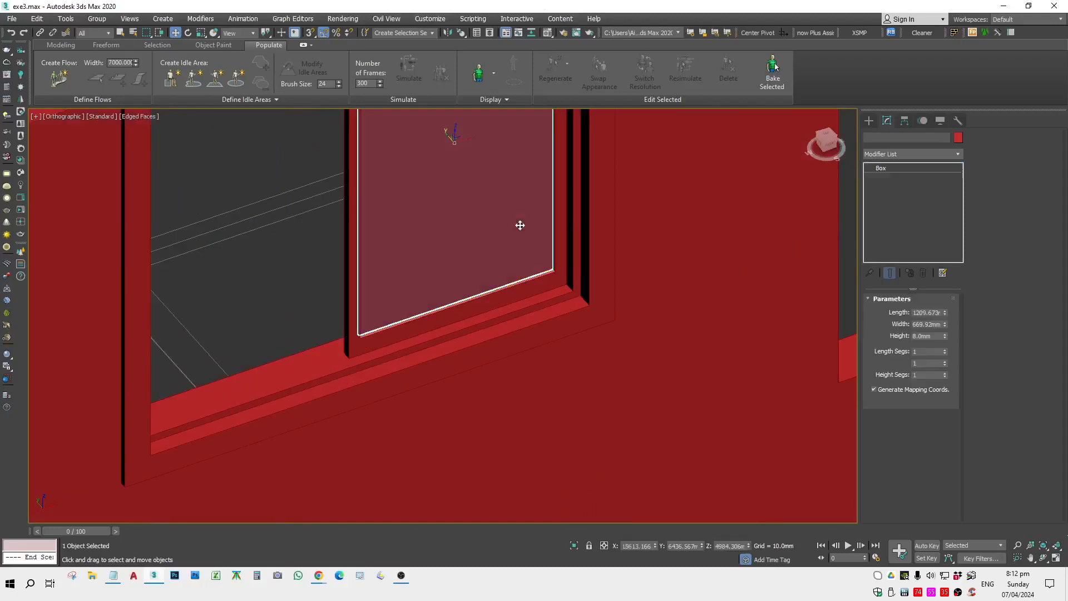
scroll(533, 309, "up", 2)
middle_click_drag(533, 301, 626, 354)
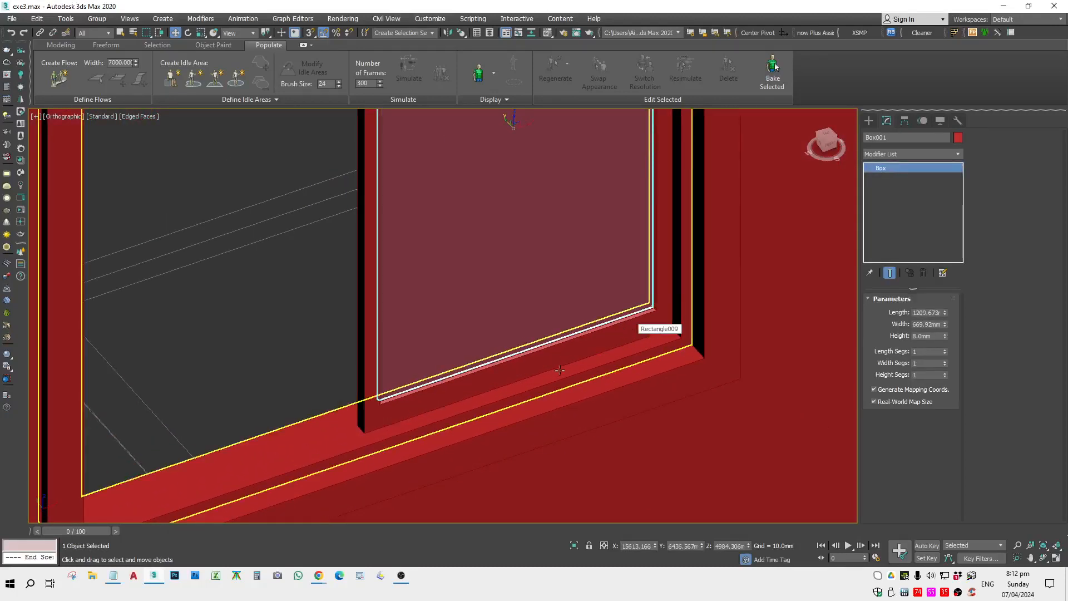
Frame the glass pane and sash in the shaded front view, and select only the glass pane.
left_click(496, 374, "ctrl")
key("f")
key("z")
scroll(432, 382, "down", 2)
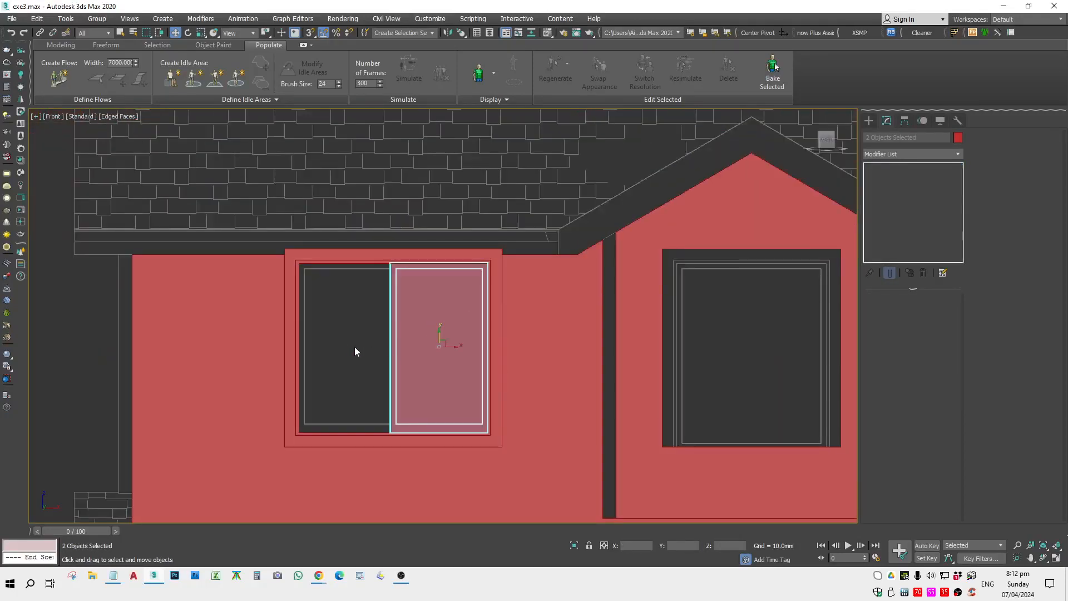
middle_click_drag(444, 389, 451, 378)
scroll(464, 346, "down", 1)
left_click(402, 341)
scroll(434, 337, "up", 3)
left_click(435, 337)
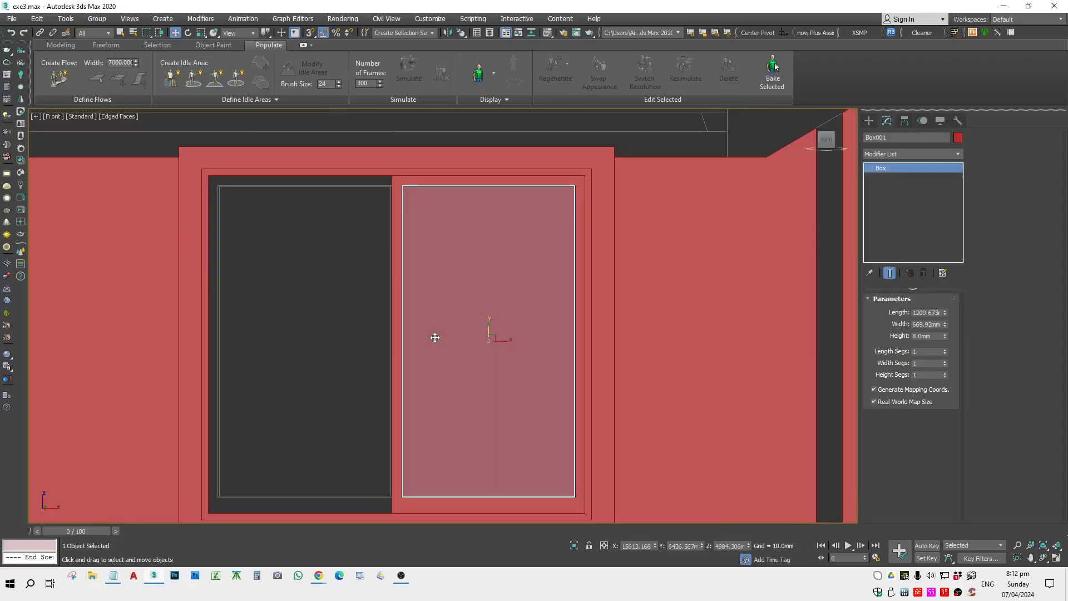
Convert the glass pane box in the upper-left window's right sash to an Editable Poly.
left_click(395, 303, "ctrl")
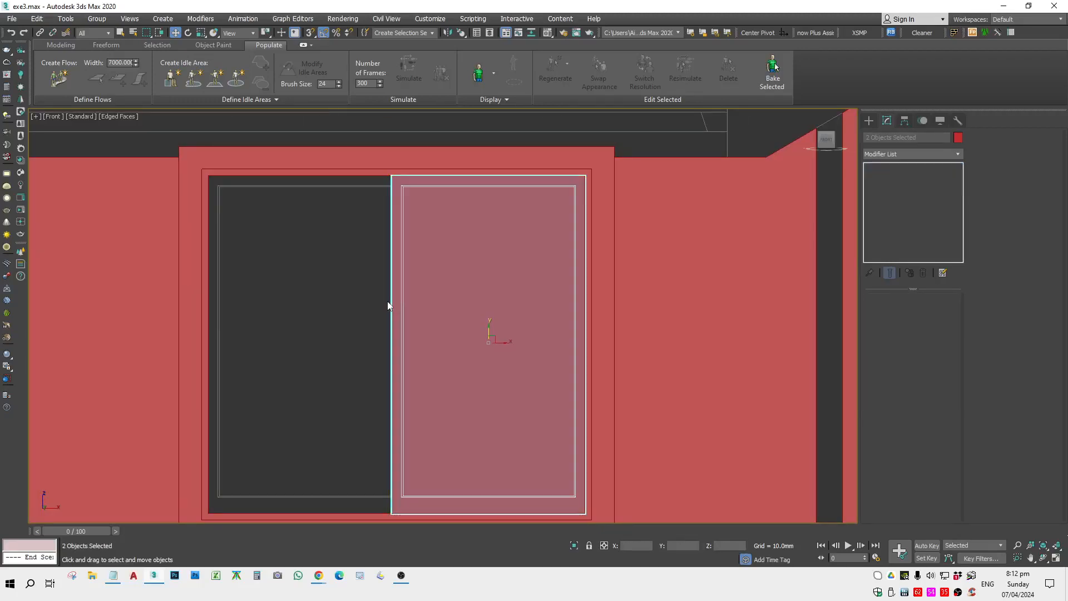
left_click(461, 283)
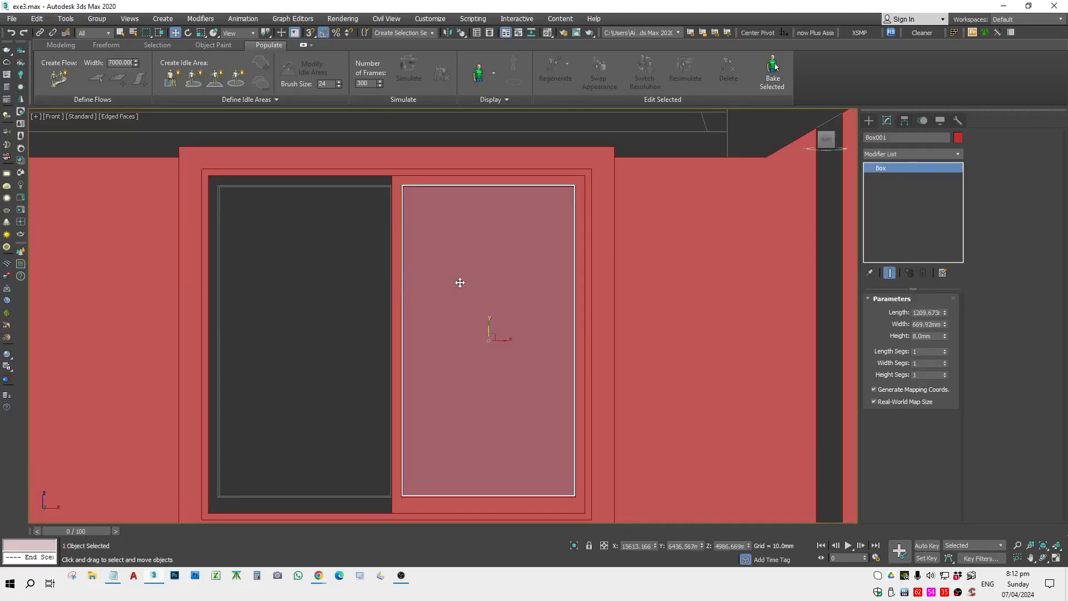
right_click(460, 282)
mouse_move(543, 405)
left_click(613, 412)
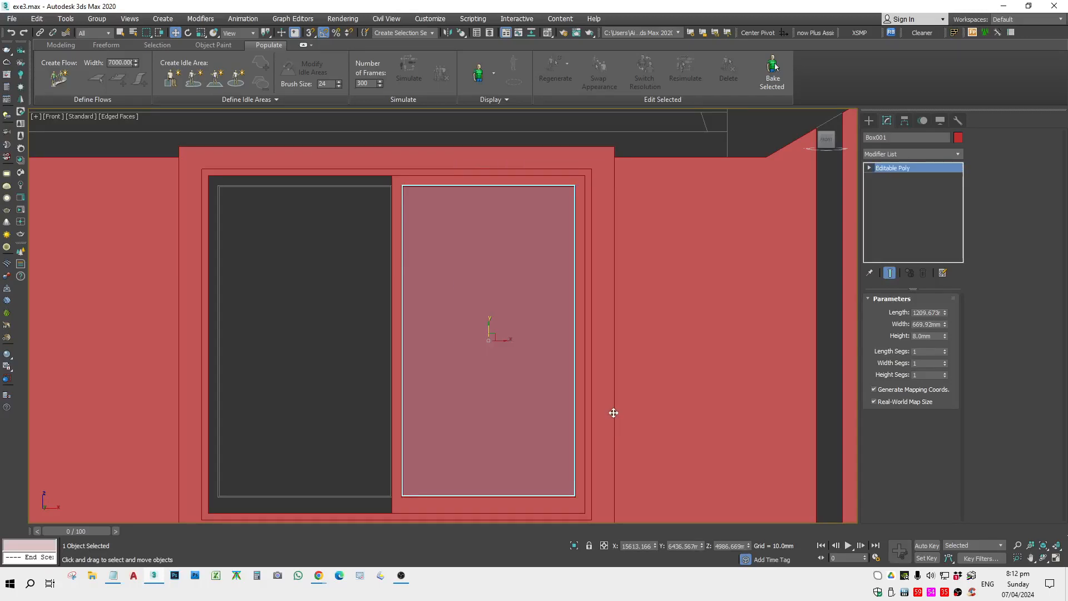
Attach the glass pane to the right sash frame so that both form one object.
left_click(260, 317)
scroll(363, 201, "up", 5)
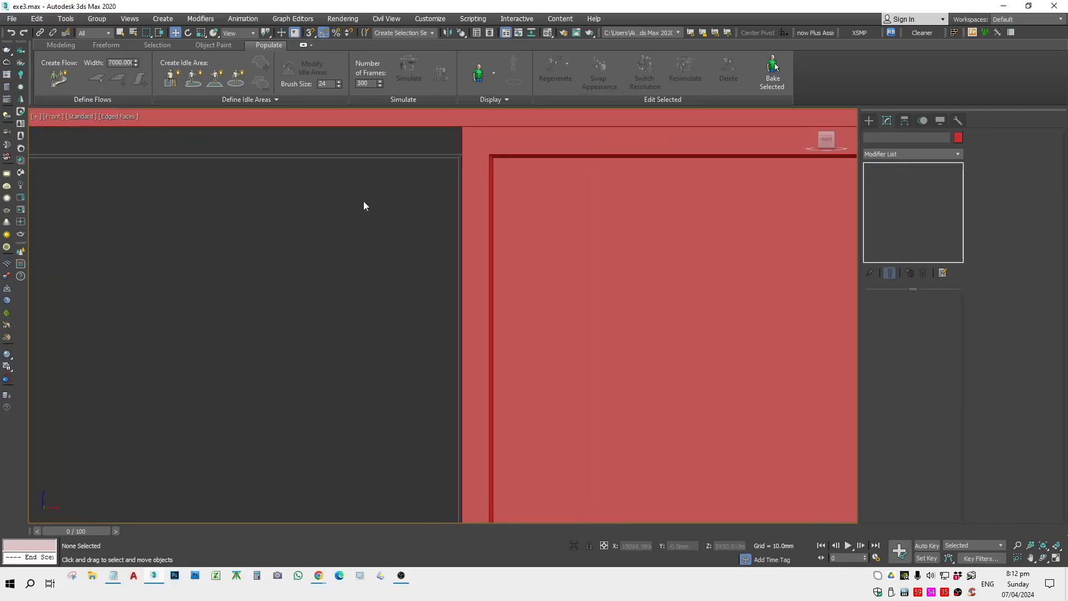
left_click(480, 182)
left_click(984, 218)
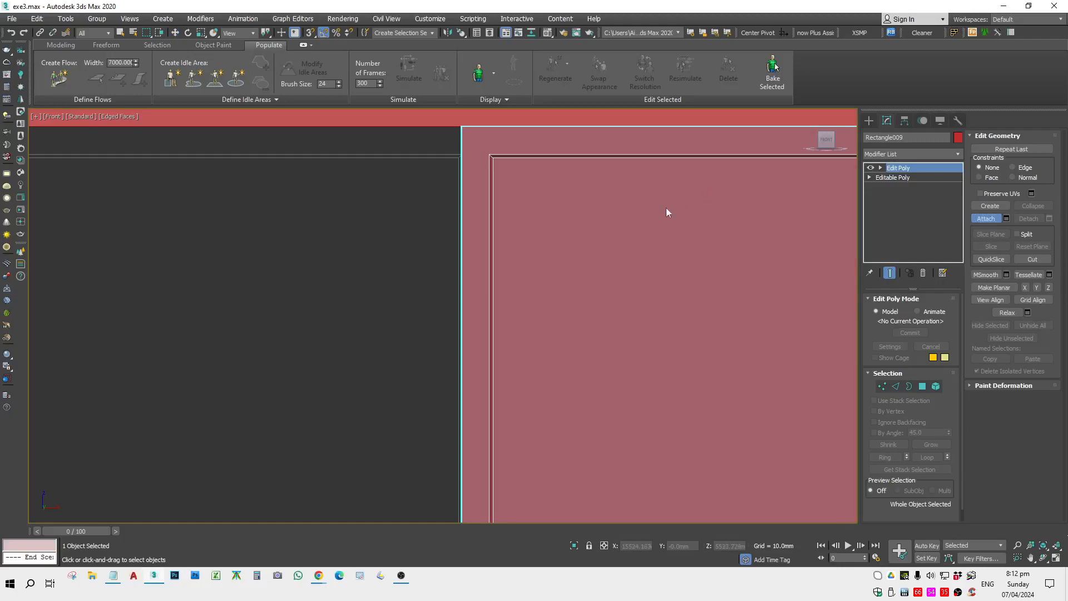
scroll(575, 295, "down", 8)
In the top wireframe view, clone the glazed right sash as one copy towards the window's left half.
key("t")
key("F3")
key("w")
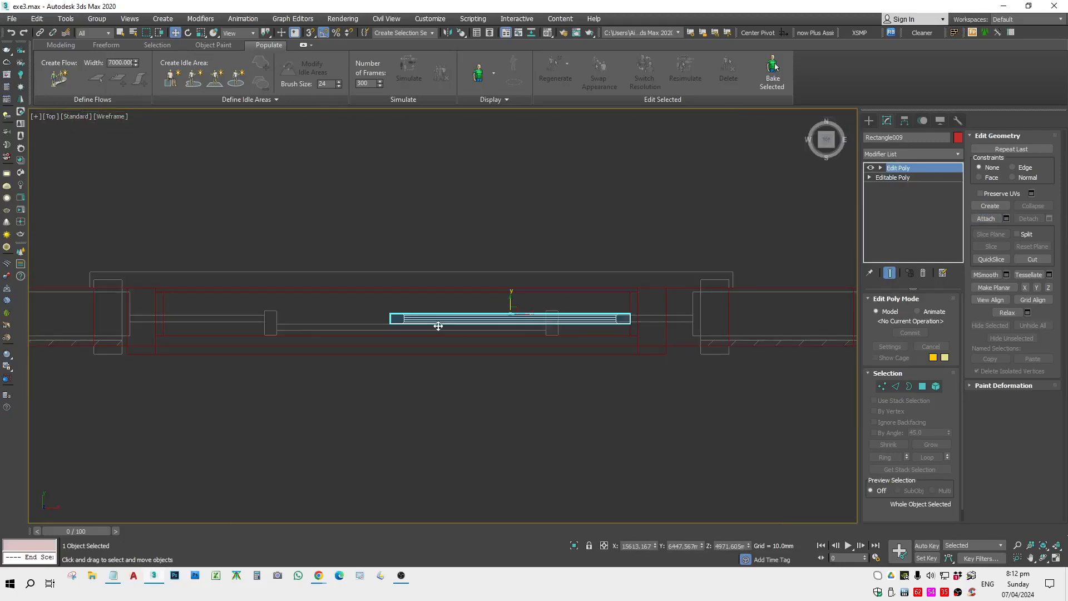
middle_click_drag(438, 326, 478, 331)
mouse_move(557, 313)
left_mouse_down("shift")
mouse_move(536, 294)
mouse_move(477, 286)
mouse_move(345, 298)
left_mouse_up("shift")
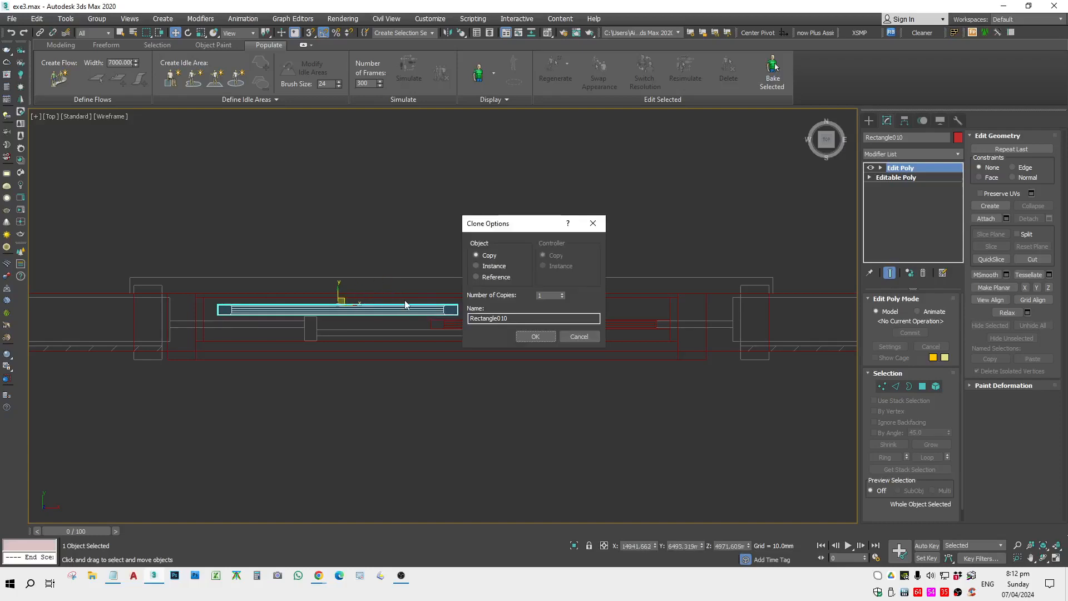
key("Return")
Snap the copied sash against the left end of the window frame, just behind the right sash.
scroll(666, 319, "up", 4)
scroll(666, 319, "up", 2)
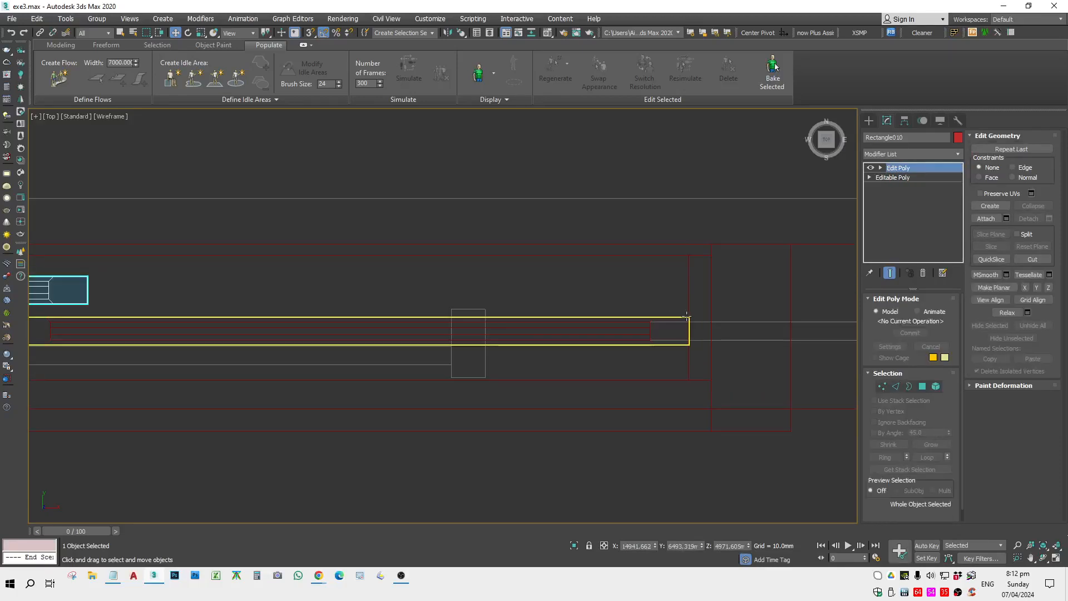
middle_click_drag(277, 324, 682, 342)
scroll(681, 342, "down", 1)
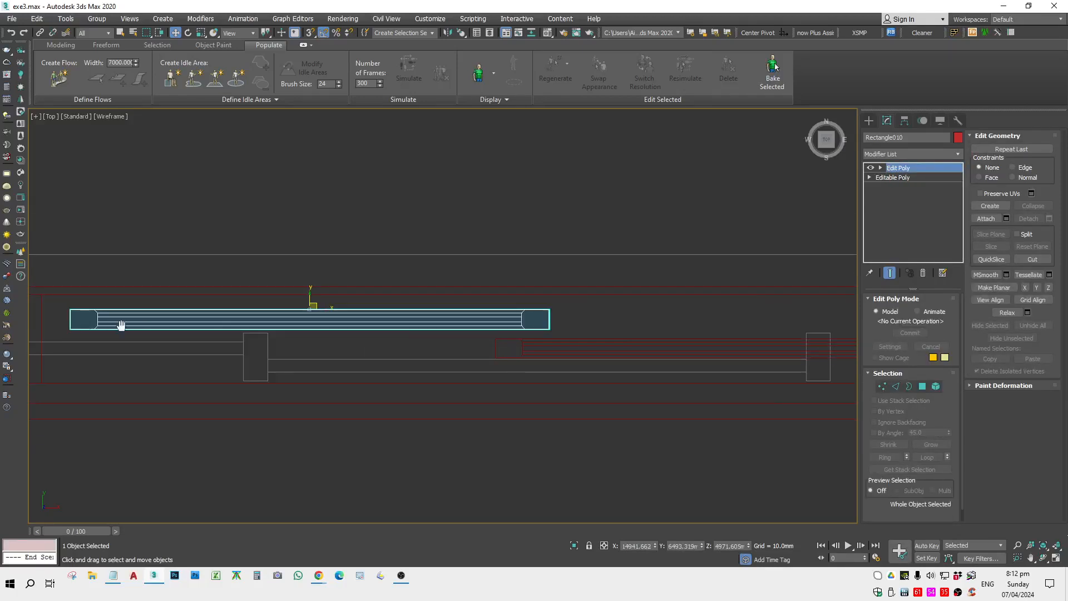
middle_click_drag(121, 325, 547, 320)
scroll(548, 321, "up", 1)
key("space")
left_click_drag(476, 319, 428, 333)
key("space")
scroll(429, 332, "down", 3)
scroll(544, 342, "up", 2)
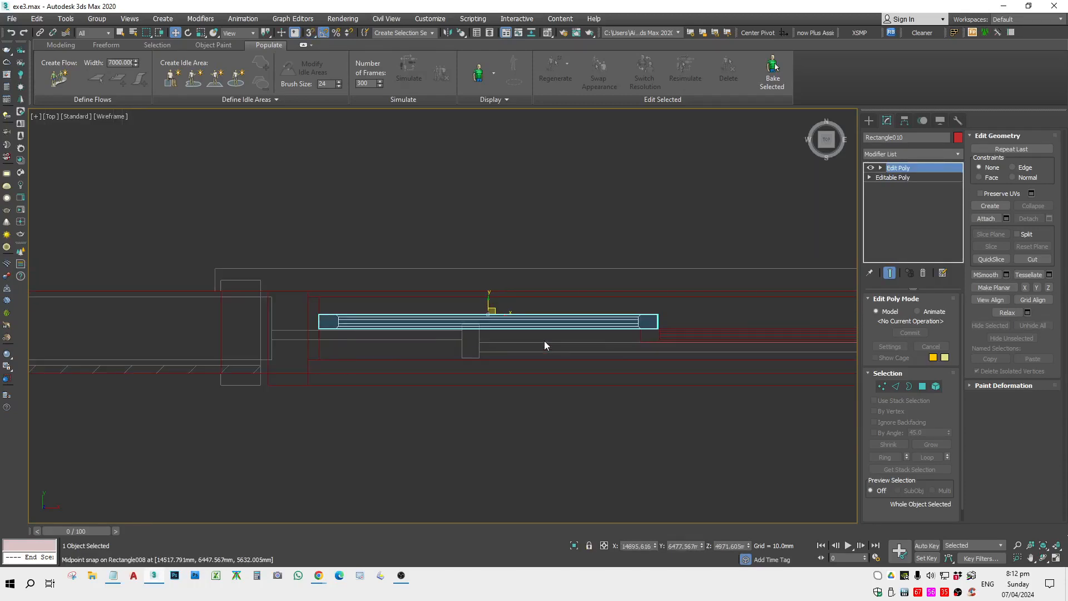
Examine how the two sashes overlap inside the window frame in the shaded front and 3D views.
key("f")
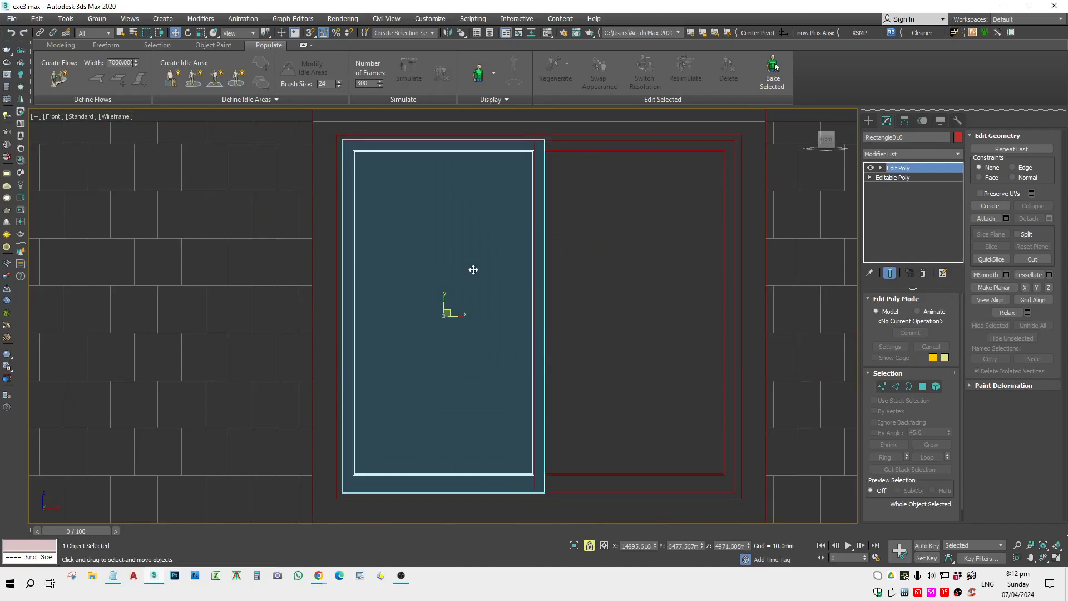
left_click(495, 246)
key("F3")
left_click(495, 247)
mouse_move(494, 239)
middle_mouse_down("alt")
mouse_move(553, 374)
mouse_move(589, 417)
middle_mouse_up("alt")
scroll(589, 408, "down", 4)
left_click(344, 274)
scroll(563, 477, "up", 6)
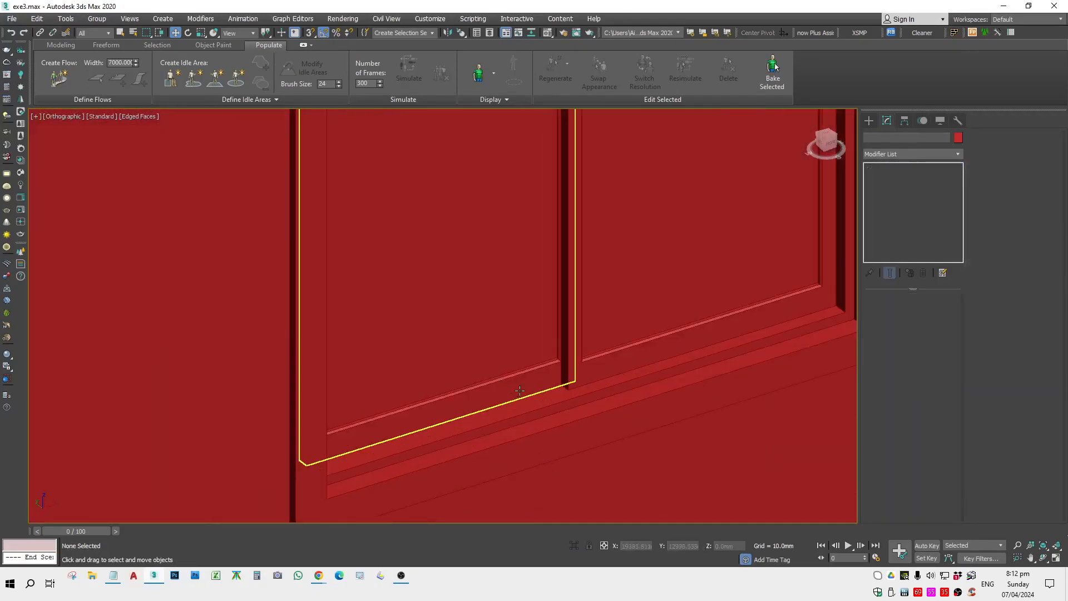
left_click(527, 379)
left_click(603, 371, "ctrl")
scroll(603, 281, "down", 8)
key("f")
scroll(592, 288, "down", 2)
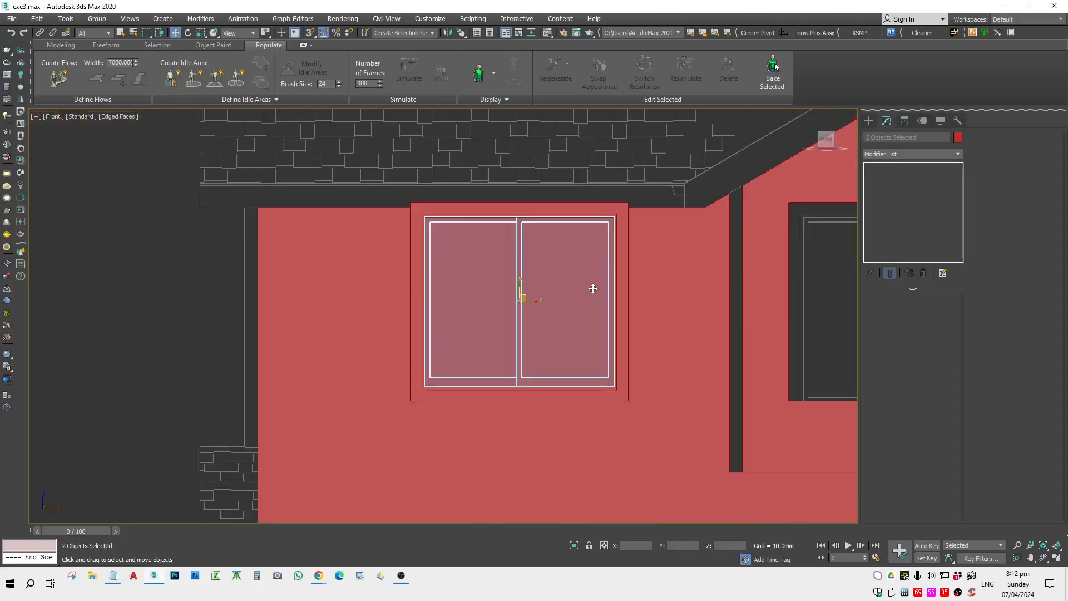
Inspect the front elevation, comparing the finished upper-left window with the lower-left window's drawing.
key("F3")
scroll(547, 288, "down", 3)
left_click(399, 373)
middle_click_drag(558, 295, 436, 363)
key("F3")
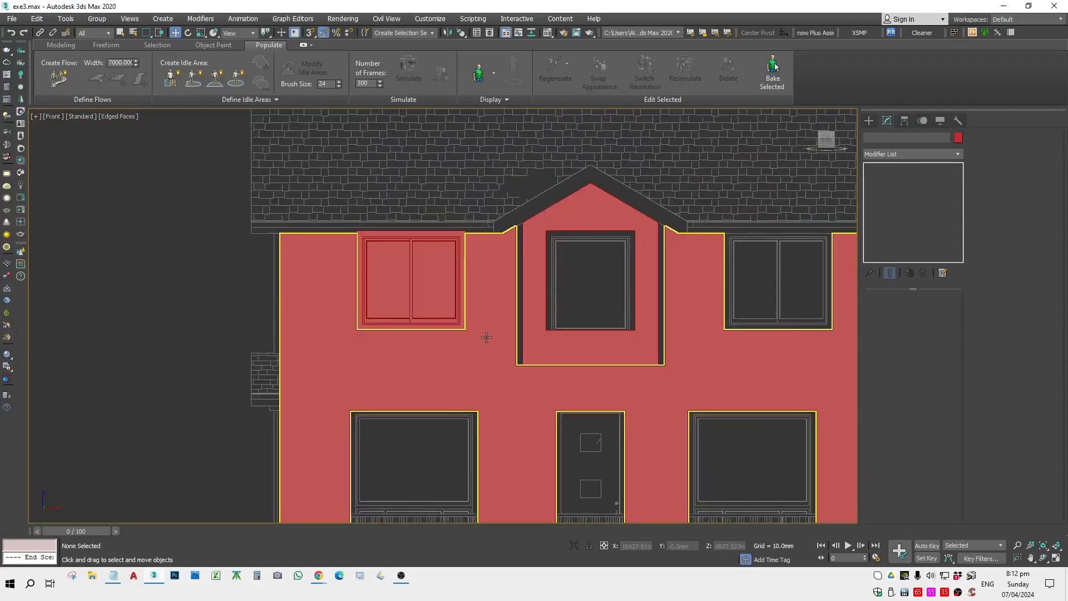
scroll(417, 319, "up", 4)
left_click(412, 312)
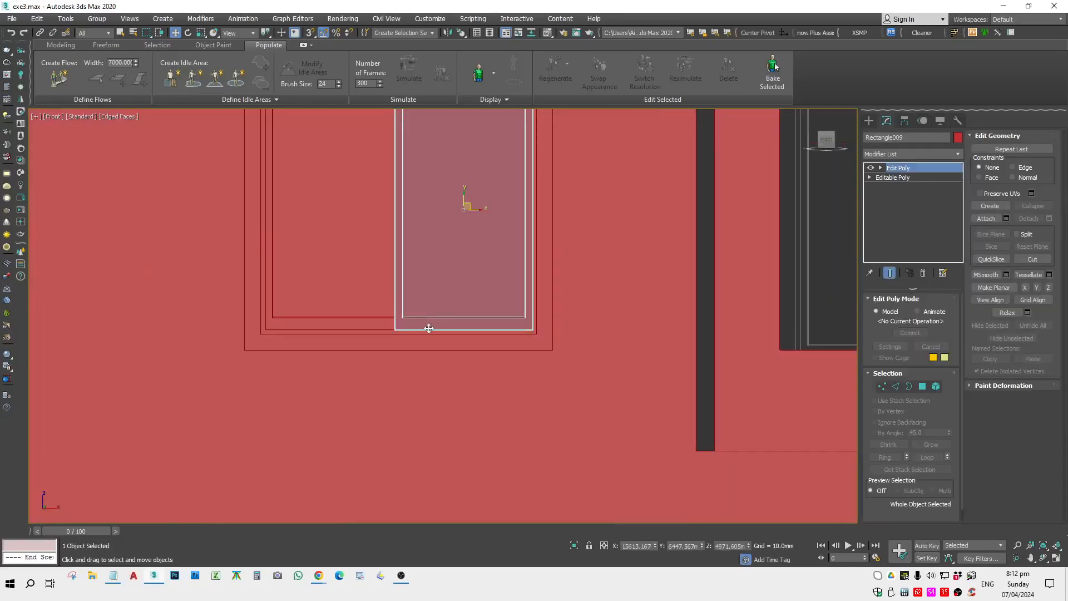
scroll(467, 203, "down", 3)
scroll(489, 498, "up", 2)
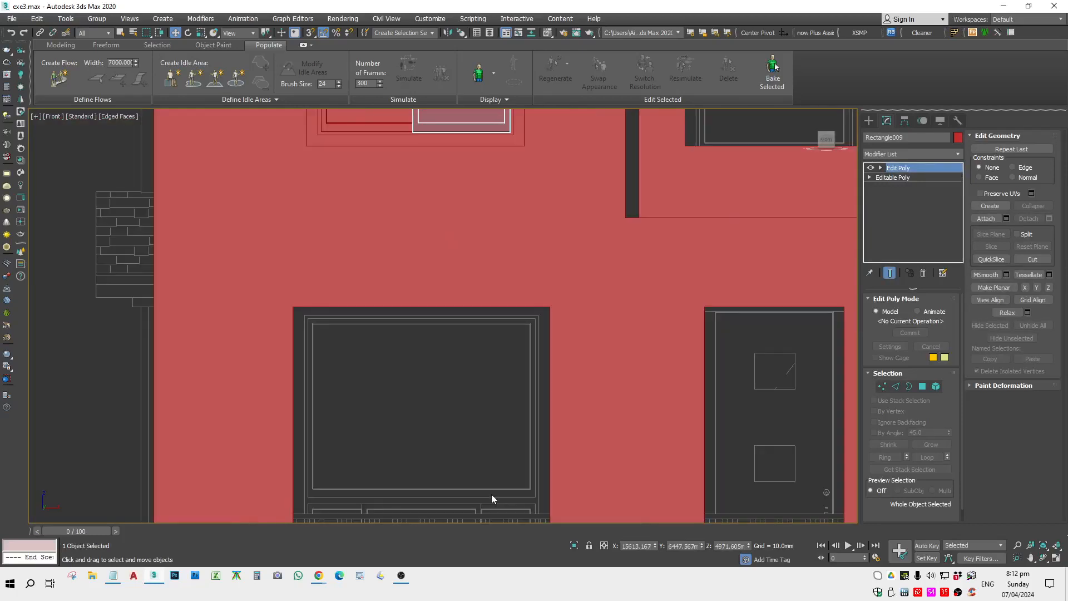
middle_click_drag(513, 446, 541, 362)
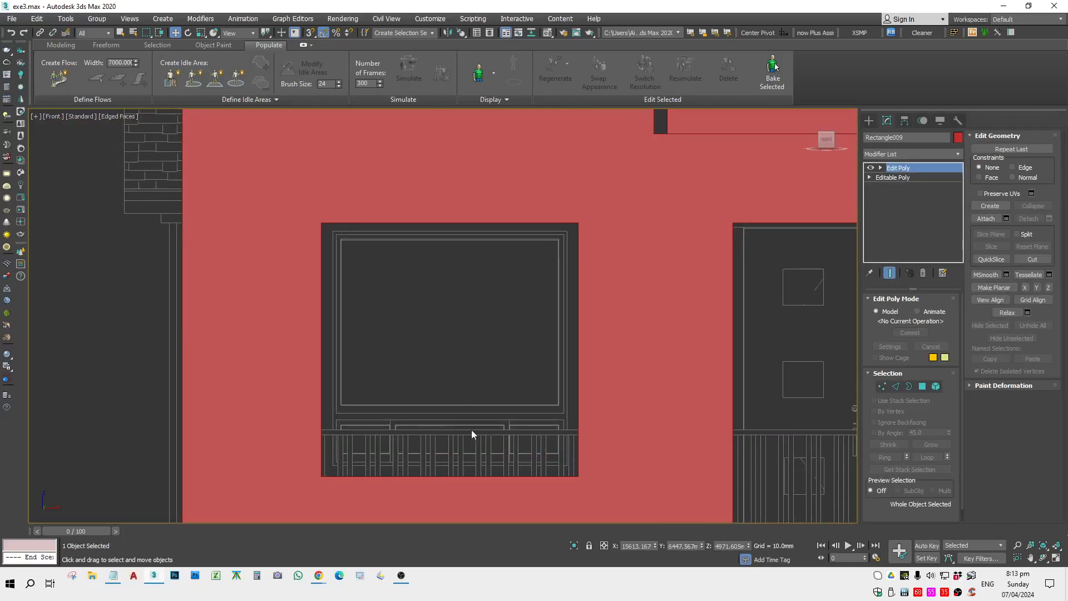
scroll(549, 417, "up", 2)
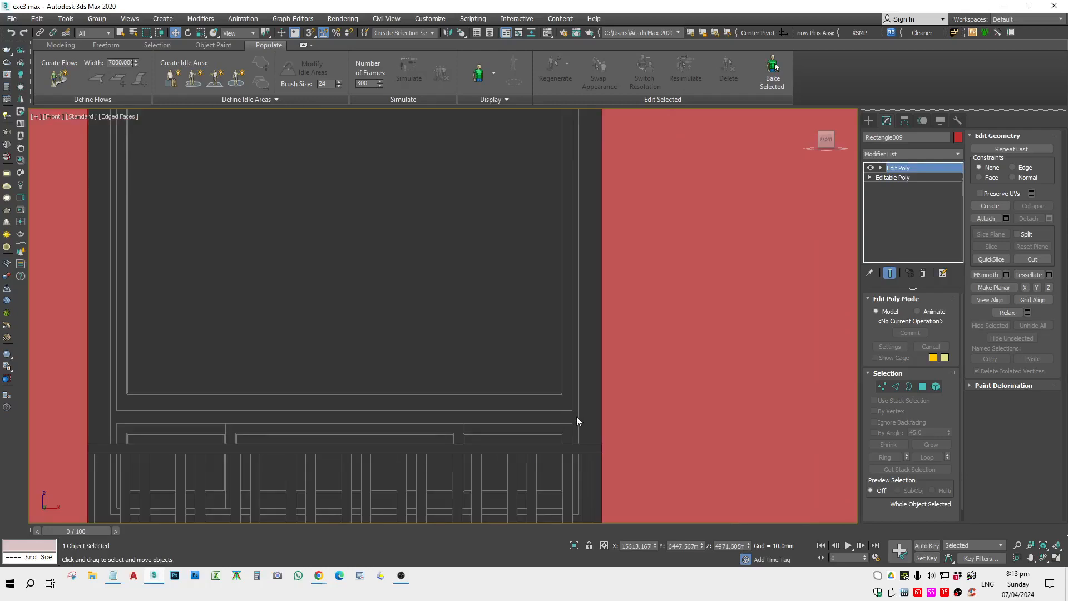
scroll(561, 416, "down", 2)
scroll(472, 395, "down", 3)
left_click(236, 342)
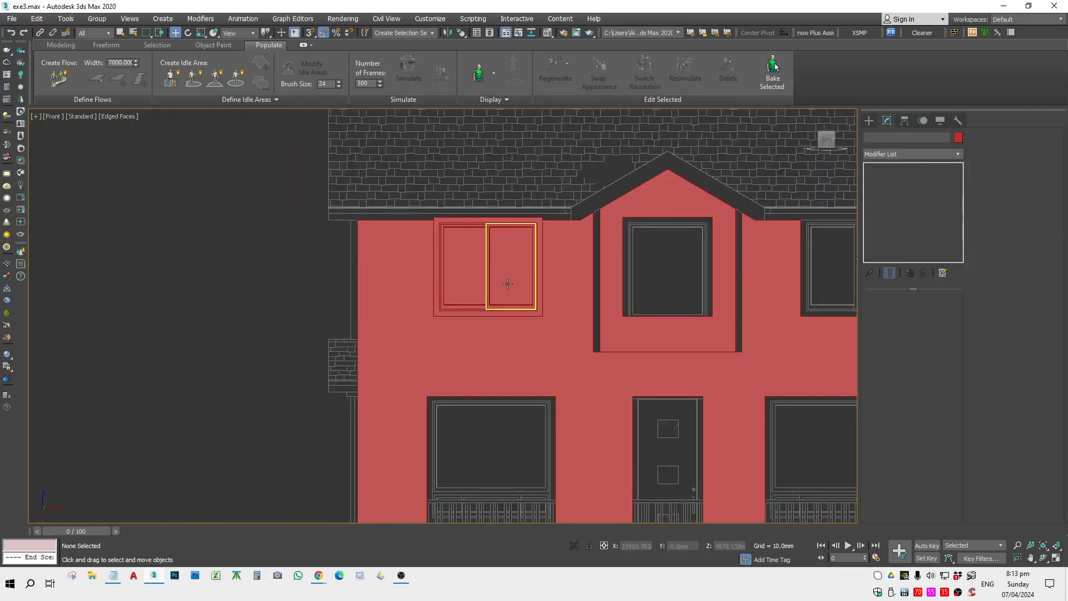
Clone the upper-left window's right sash as one copy into the empty area beside the house.
left_click(509, 260)
left_click_drag(501, 257, 200, 279, "shift")
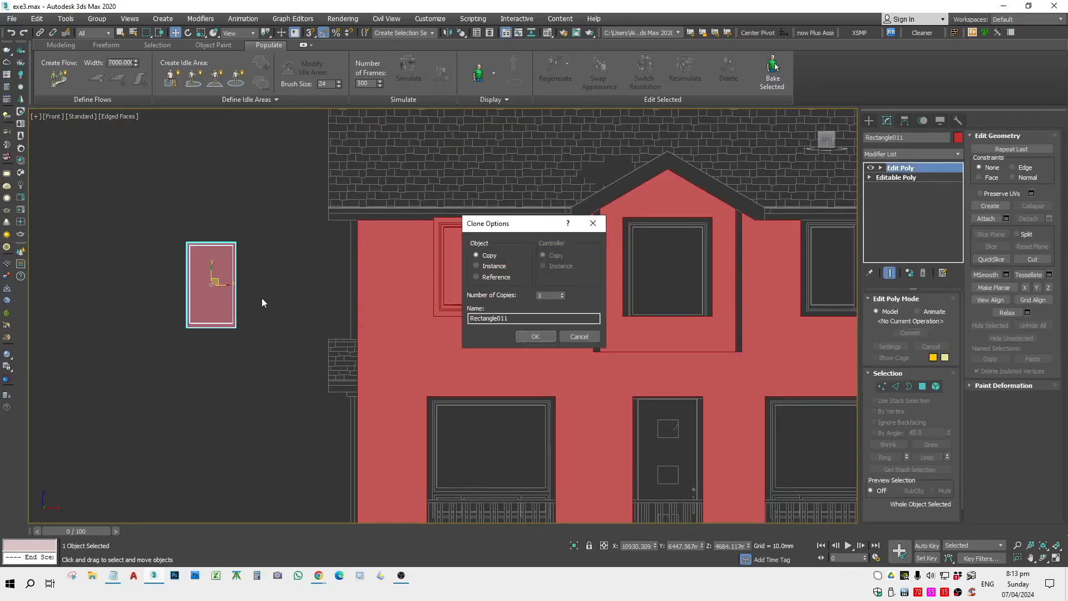
left_click(536, 336)
Clone the upper-left window's outer casing straight down as one copy over the lower-left window opening.
left_click(536, 310)
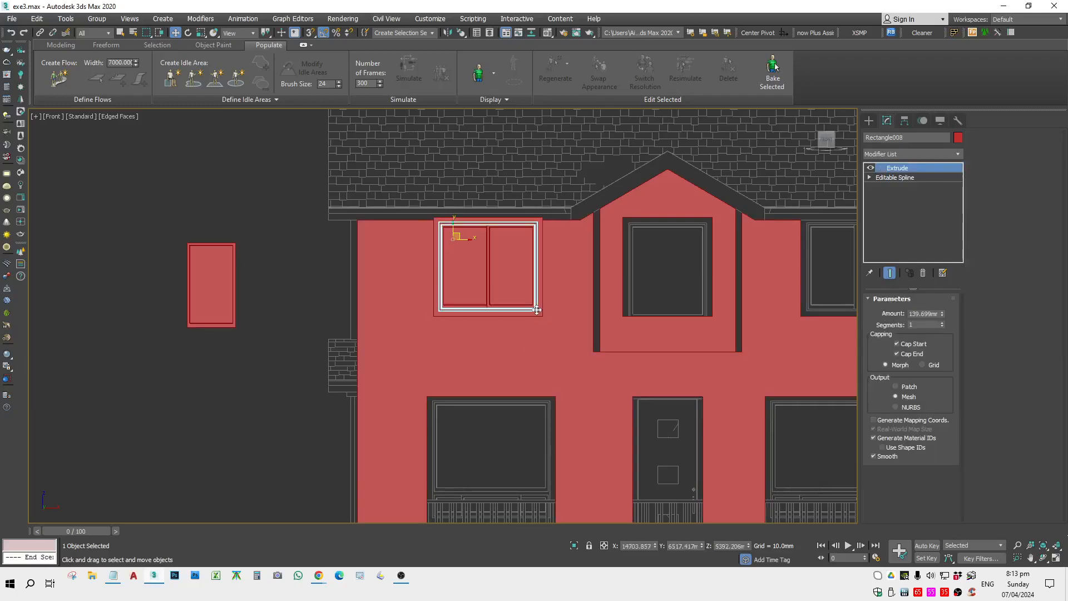
middle_click_drag(548, 353, 551, 267)
left_click(535, 227)
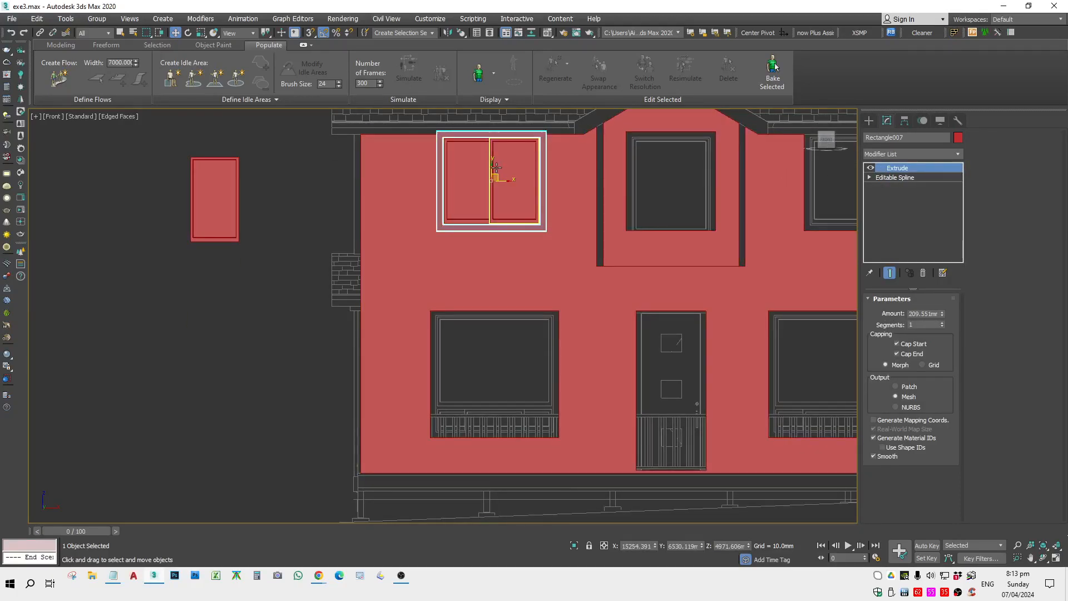
left_click_drag(493, 169, 493, 361, "shift")
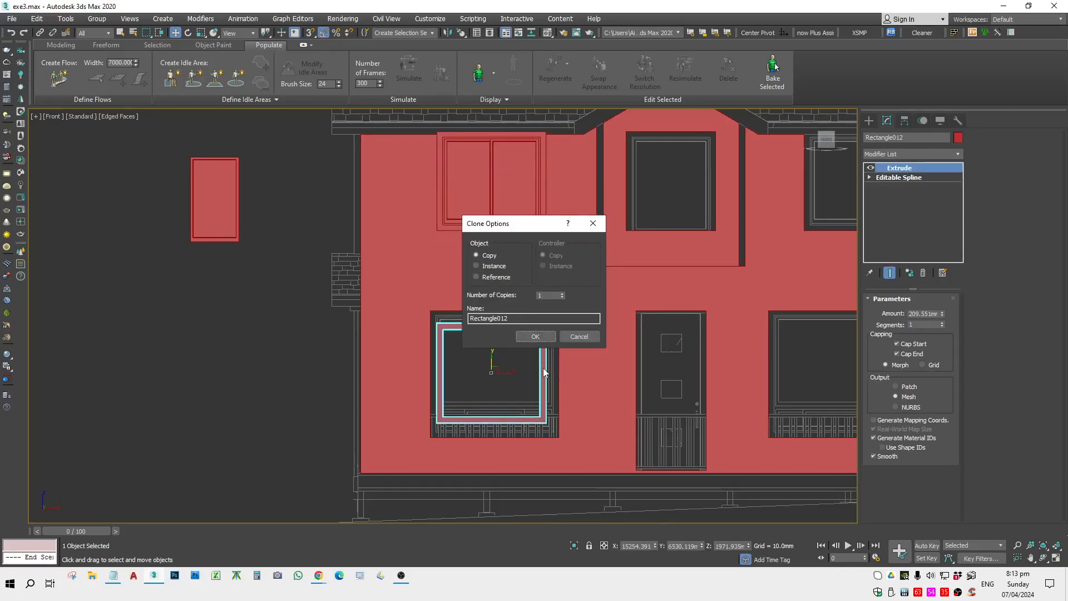
left_click(535, 336)
In wireframe, snap the copied casing's upper-left corner to the upper-left corner of the lower window opening.
key("F3")
left_click_drag(498, 368, 494, 358)
scroll(434, 314, "up", 9)
key("space")
key("s")
left_click_drag(427, 290, 386, 262)
scroll(537, 367, "down", 8)
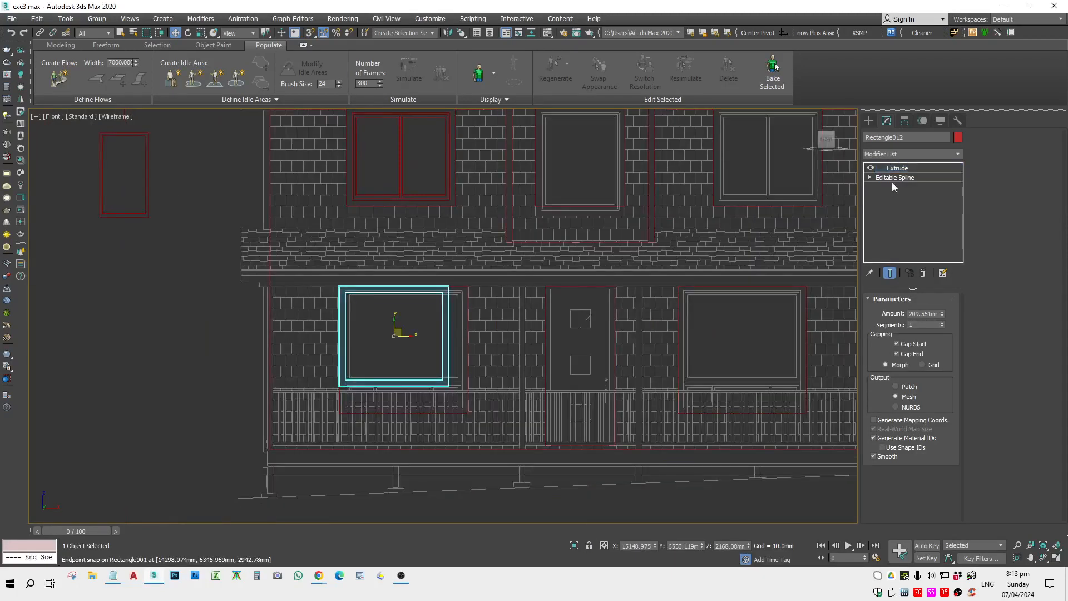
In the casing's Editable Spline, snap its four right-side vertices across to the opening's right edge.
left_click(894, 177)
key("1")
scroll(466, 270, "up", 8)
left_click_drag(468, 269, 660, 241)
scroll(495, 248, "up", 5)
key("space")
key("s")
key("space")
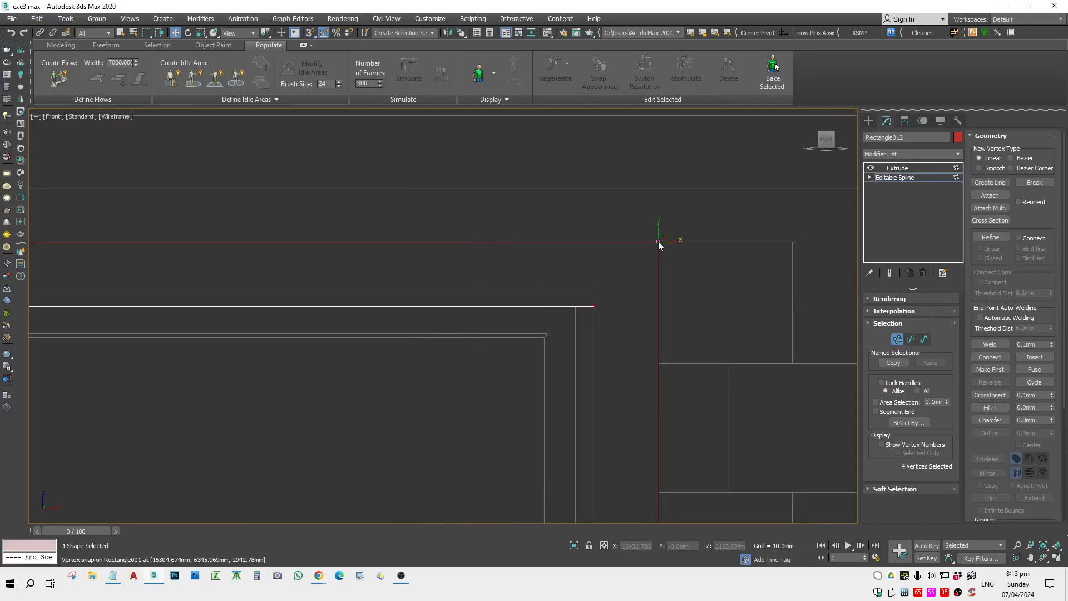
Raise the casing's two inner top vertices to the inner edge of the window drawing by vertex snap.
scroll(651, 256, "down", 5)
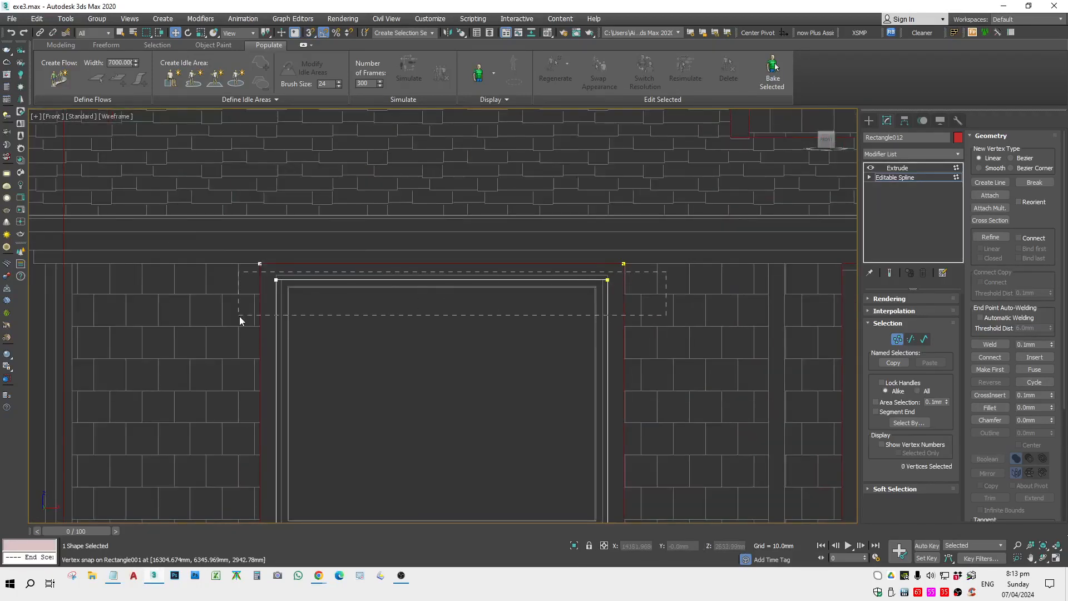
left_click_drag(240, 317, 240, 317)
scroll(612, 276, "up", 5)
left_click_drag(627, 245, 628, 234)
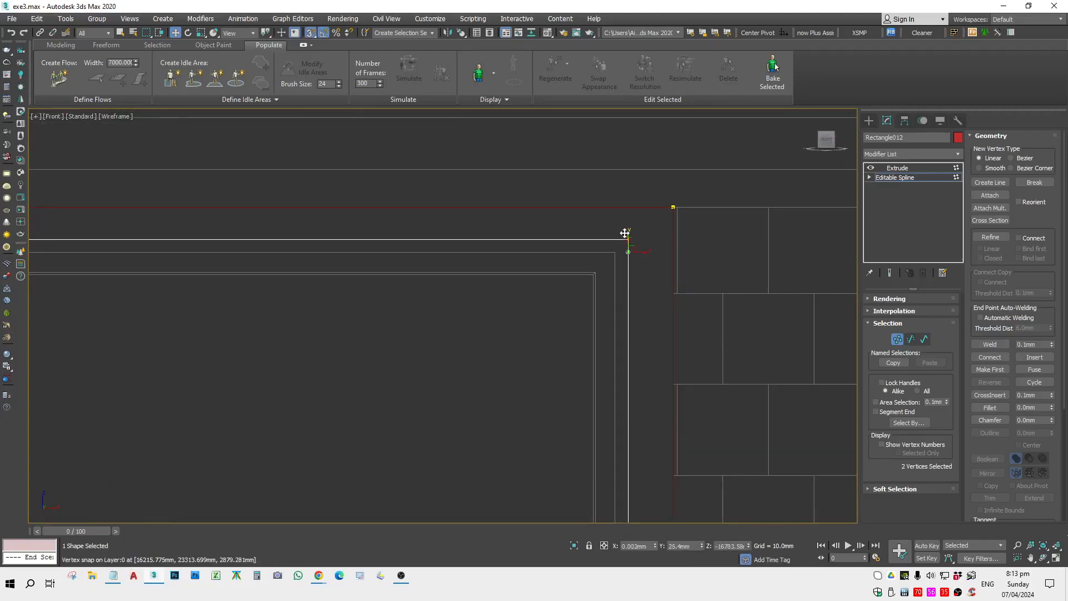
Snap the casing's two outer bottom vertices down to the bottom edge of the lower window opening.
scroll(628, 234, "down", 5)
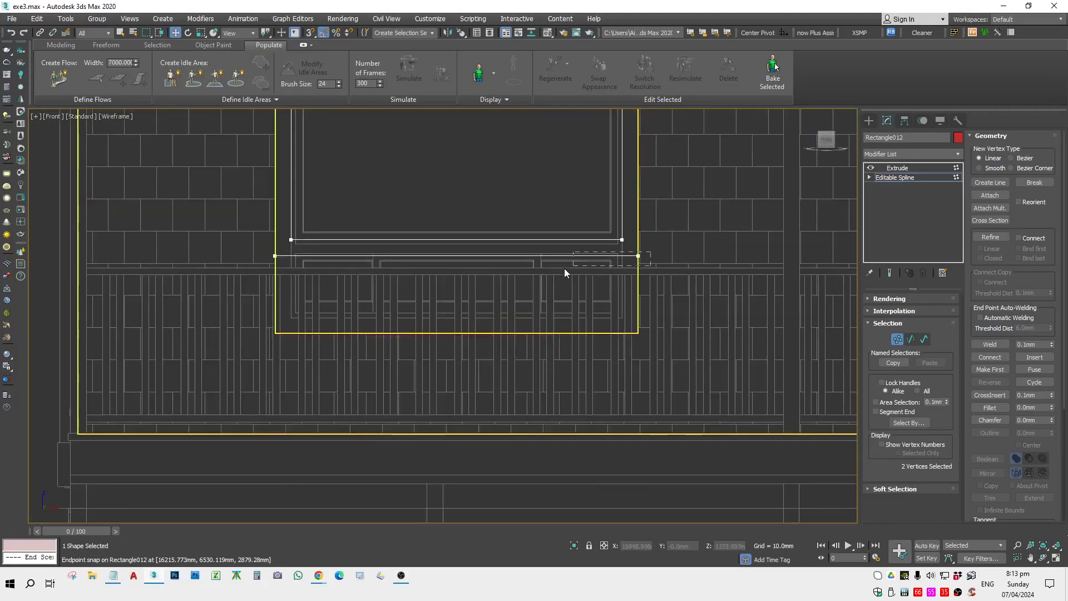
scroll(275, 250, "up", 3)
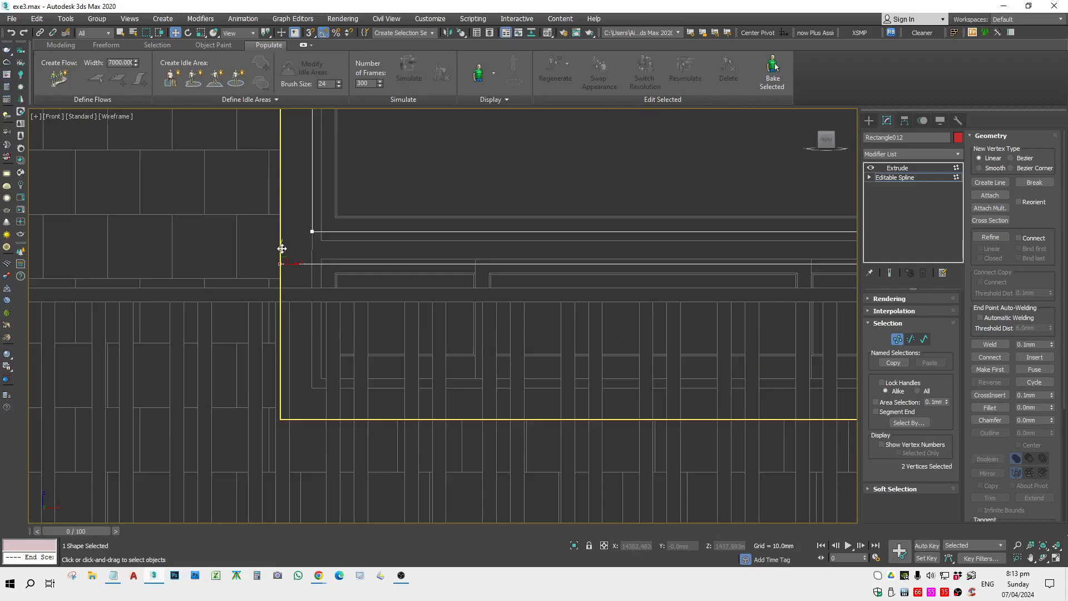
left_click_drag(282, 249, 268, 410)
scroll(276, 422, "up", 5)
scroll(285, 397, "up", 4)
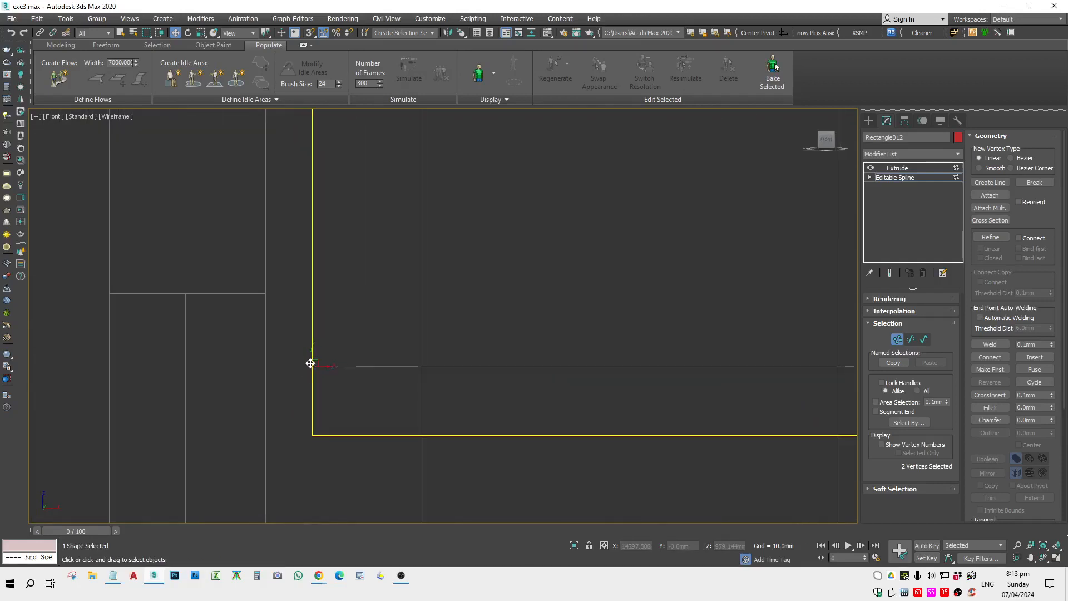
left_click_drag(310, 363, 310, 424)
scroll(310, 425, "down", 5)
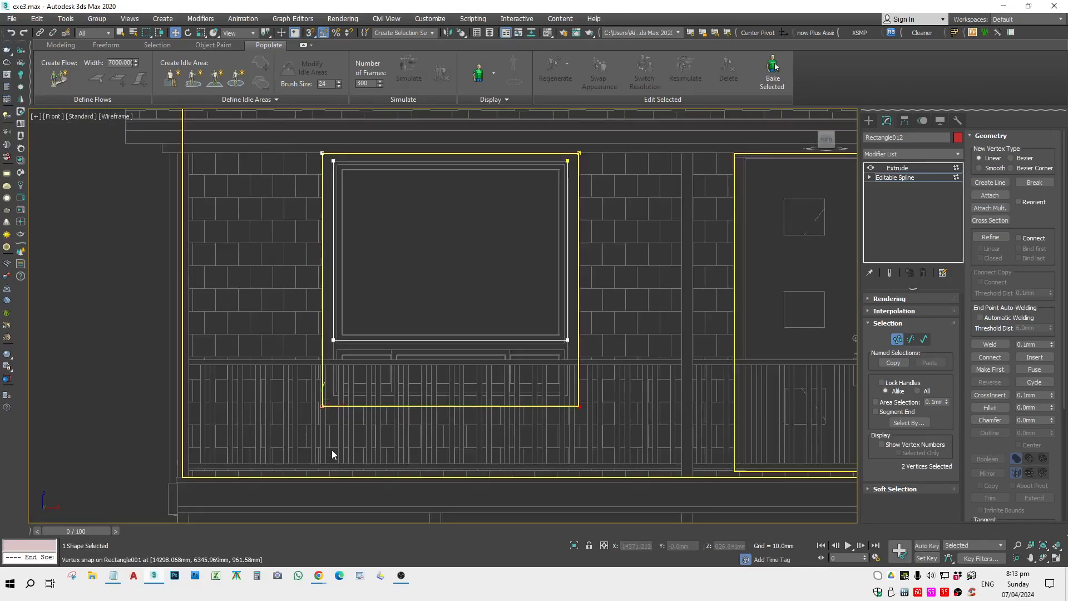
Lower the casing's two inner bottom vertices to the bottom of the window drawing by vertex snap.
scroll(329, 406, "up", 3)
scroll(331, 402, "down", 1)
middle_click_drag(353, 348, 279, 429)
left_click_drag(205, 382, 671, 338)
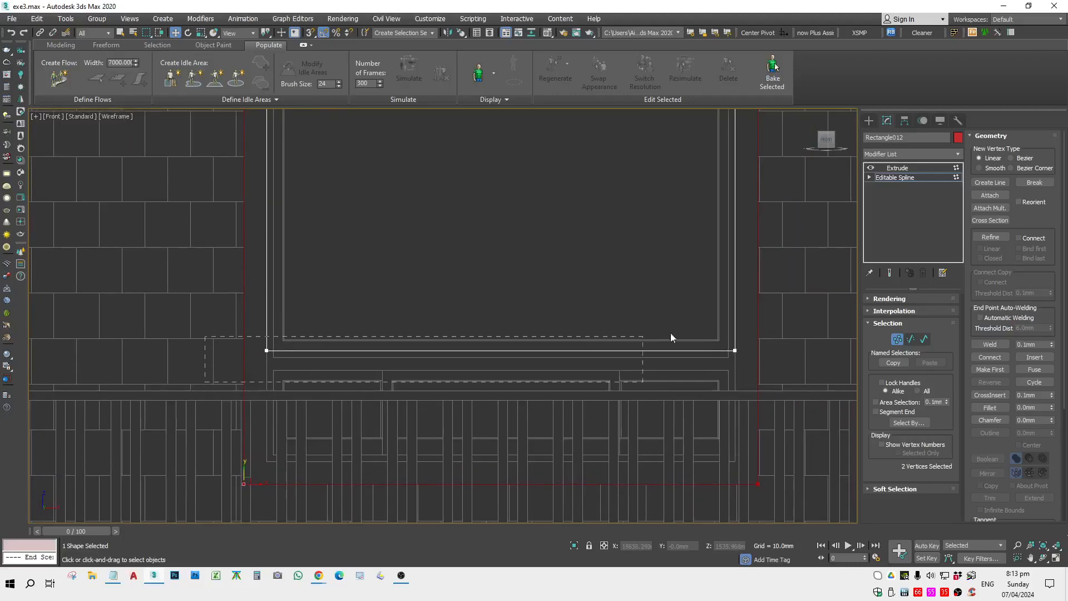
scroll(661, 369, "up", 2)
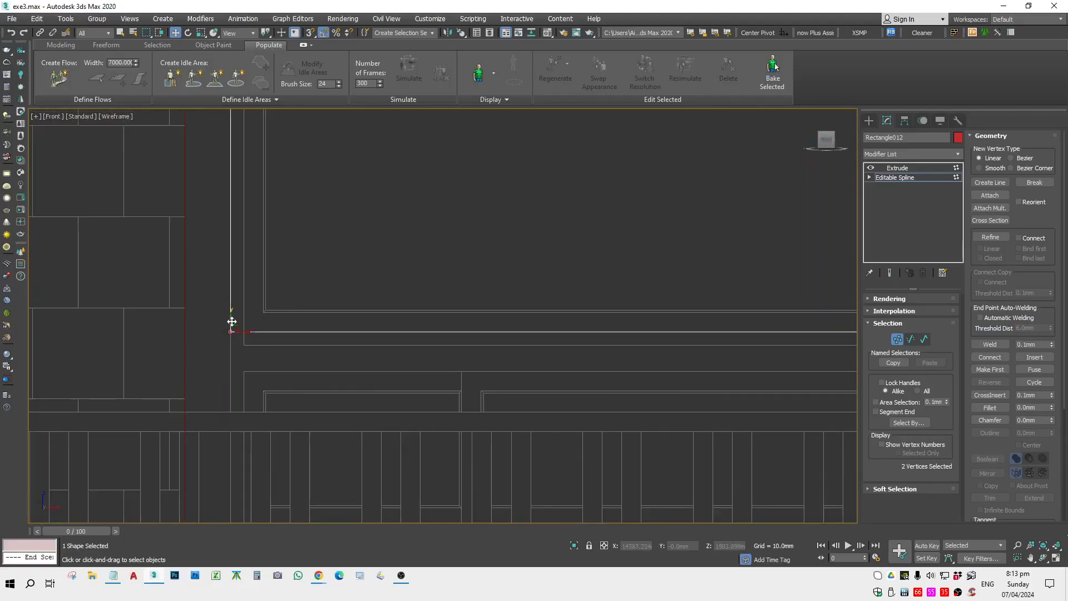
scroll(240, 318, "down", 2)
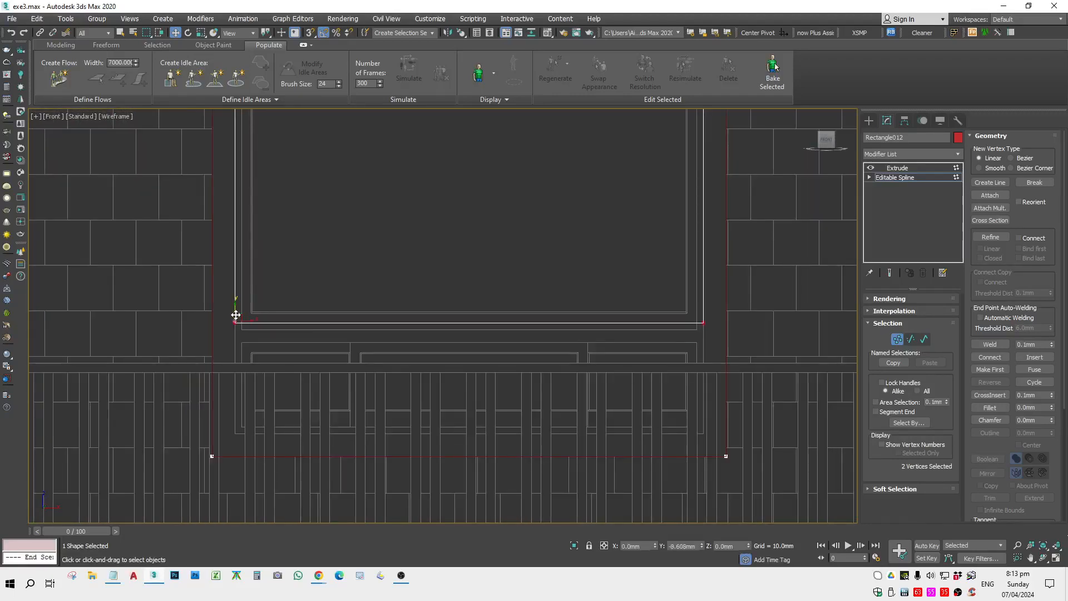
left_click_drag(237, 311, 233, 441)
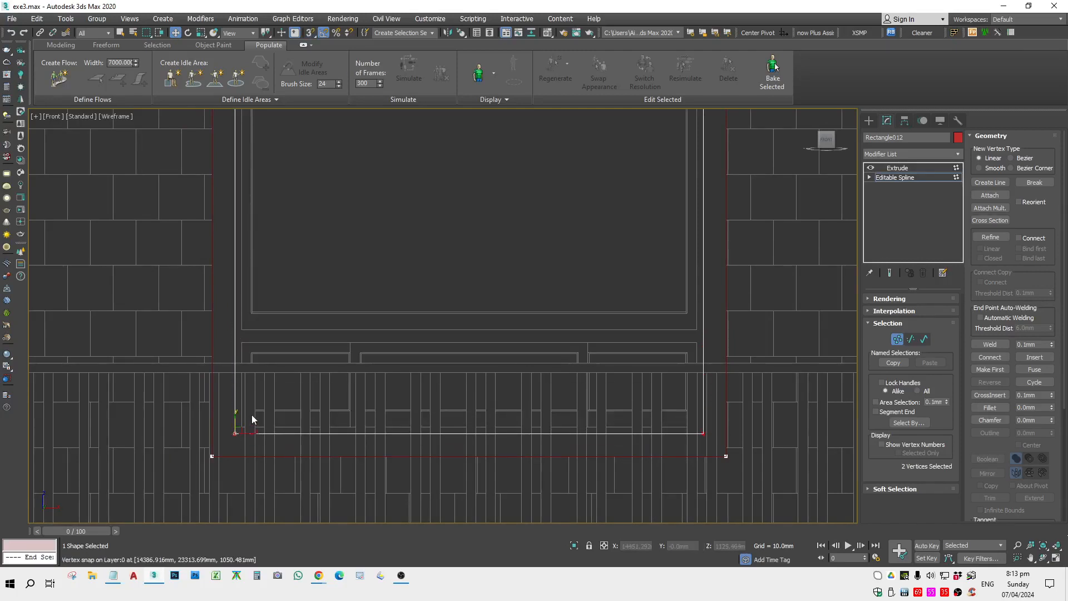
Check the adapted casing against the lower-left window opening in shaded and wireframe display.
scroll(352, 320, "down", 4)
left_click(349, 320)
key("F3")
left_click(415, 259)
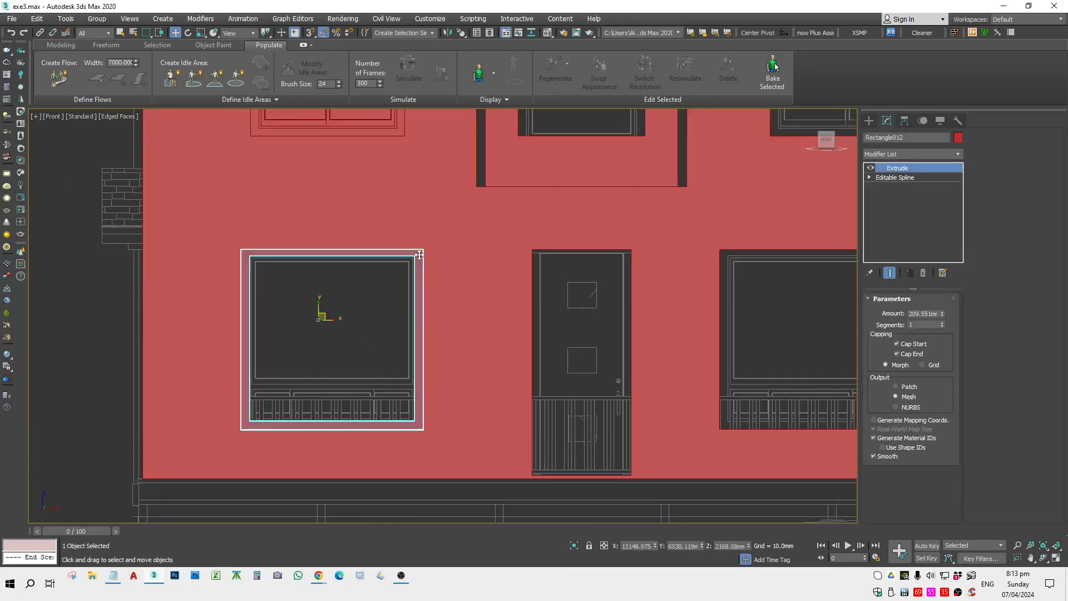
scroll(335, 265, "up", 5)
key("F3")
scroll(335, 266, "down", 5)
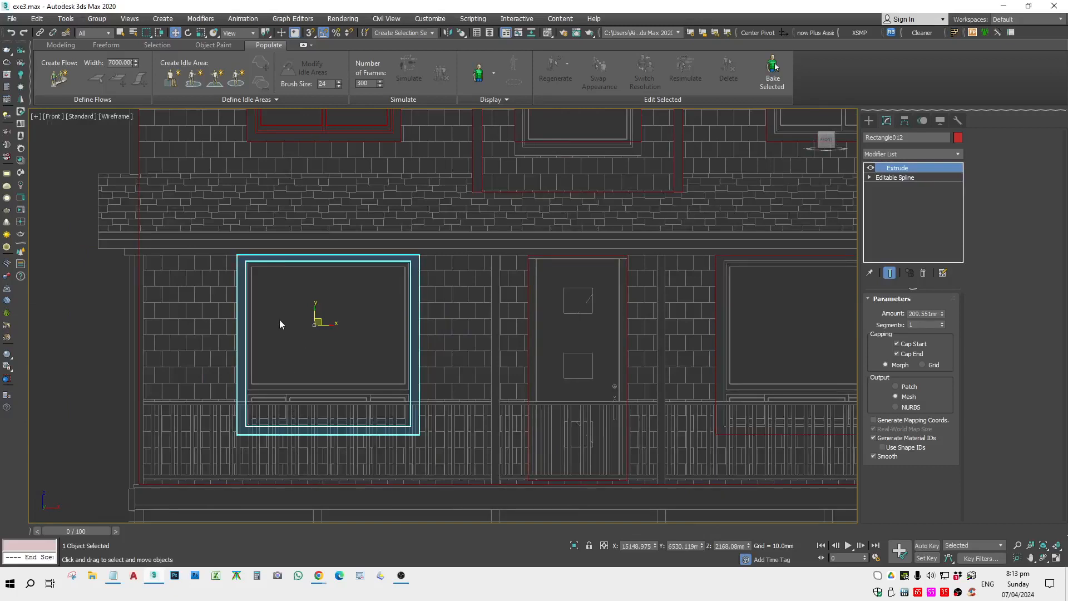
Copy the casing as a width reference, snapping the copy's outer bottom-right corner to the original's inner top-left corner.
scroll(279, 274, "up", 1)
middle_click_drag(279, 273, 506, 277)
scroll(506, 277, "down", 2)
scroll(543, 312, "up", 1)
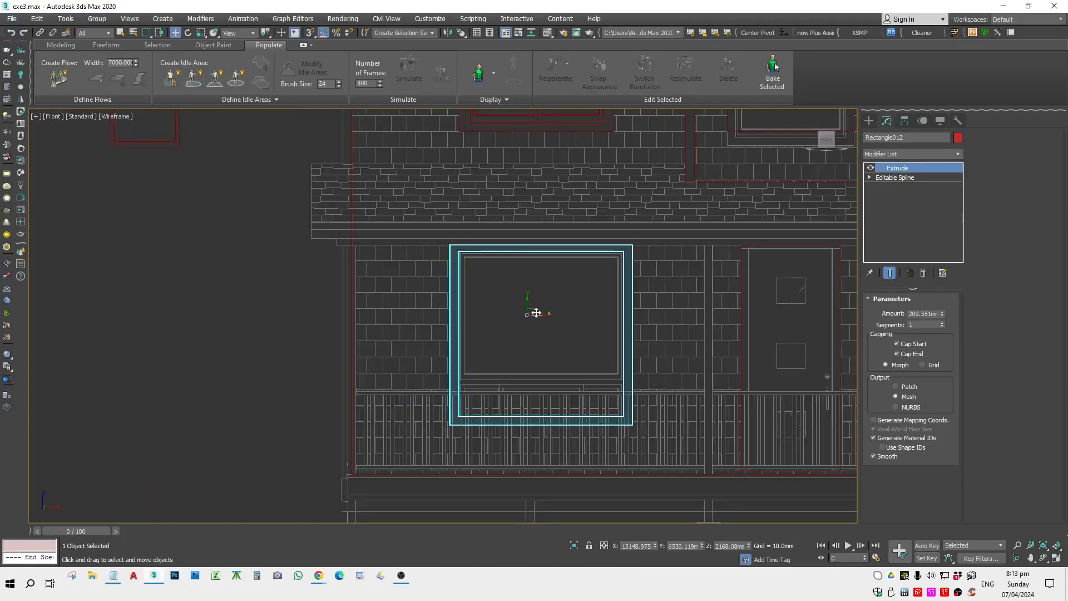
left_click_drag(536, 312, 342, 136, "shift")
scroll(455, 243, "up", 5)
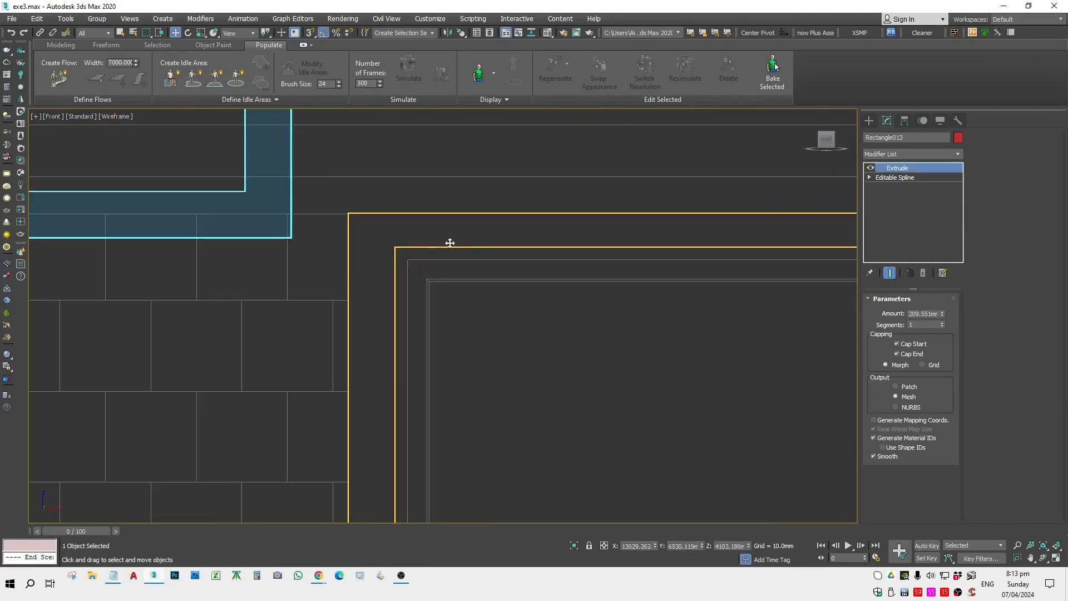
middle_click_drag(304, 242, 395, 278)
left_click_drag(379, 274, 484, 280)
key("s")
left_click(589, 365)
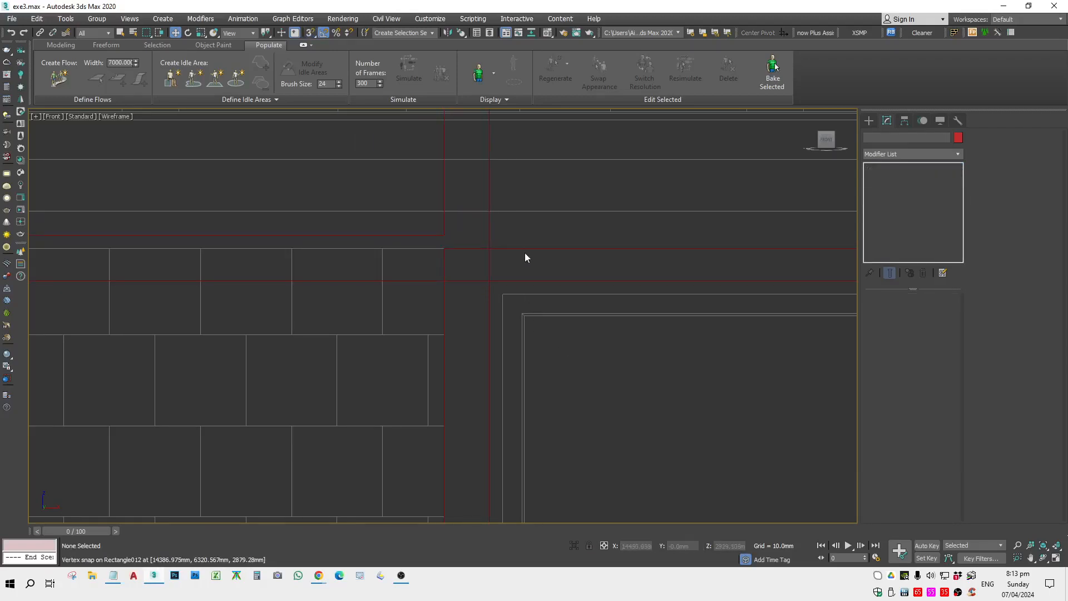
In the original casing's Editable Spline, raise its two outer top vertices to the reference copy's inner bottom edge by vertex snap.
left_click(544, 271)
scroll(543, 272, "down", 4)
left_click(895, 177)
key("1")
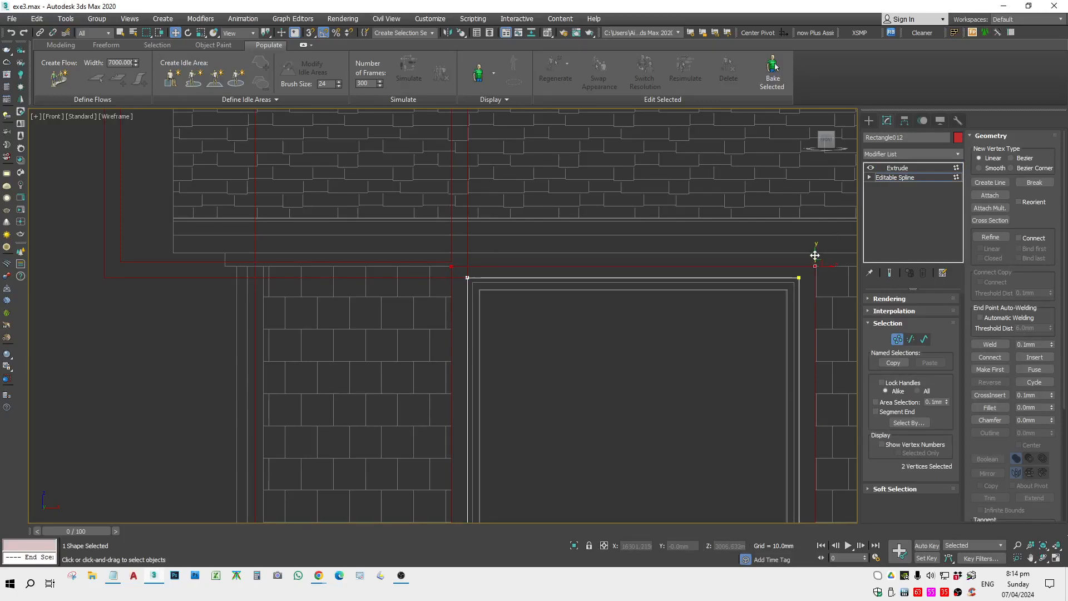
left_click_drag(812, 255, 113, 274)
scroll(458, 260, "up", 4)
key("1")
Delete the reference copy of the casing.
left_click(414, 274)
key("Delete")
scroll(163, 281, "down", 5)
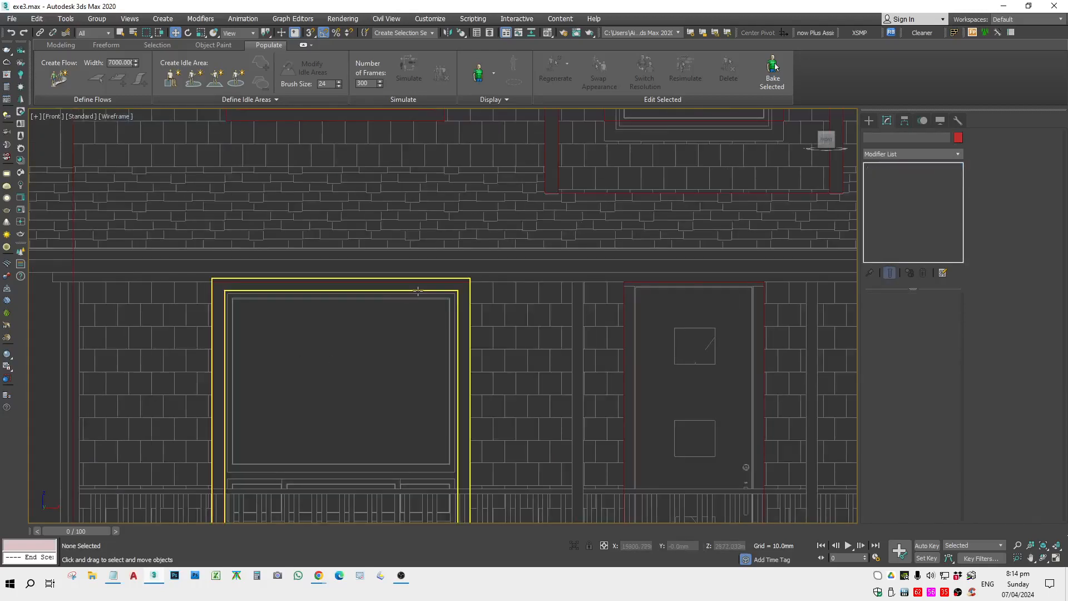
Examine the porch roof in the side elevation drawing and compare it with the front facade above the lower-left window.
left_click(461, 283)
left_click(386, 300)
scroll(386, 300, "down", 3)
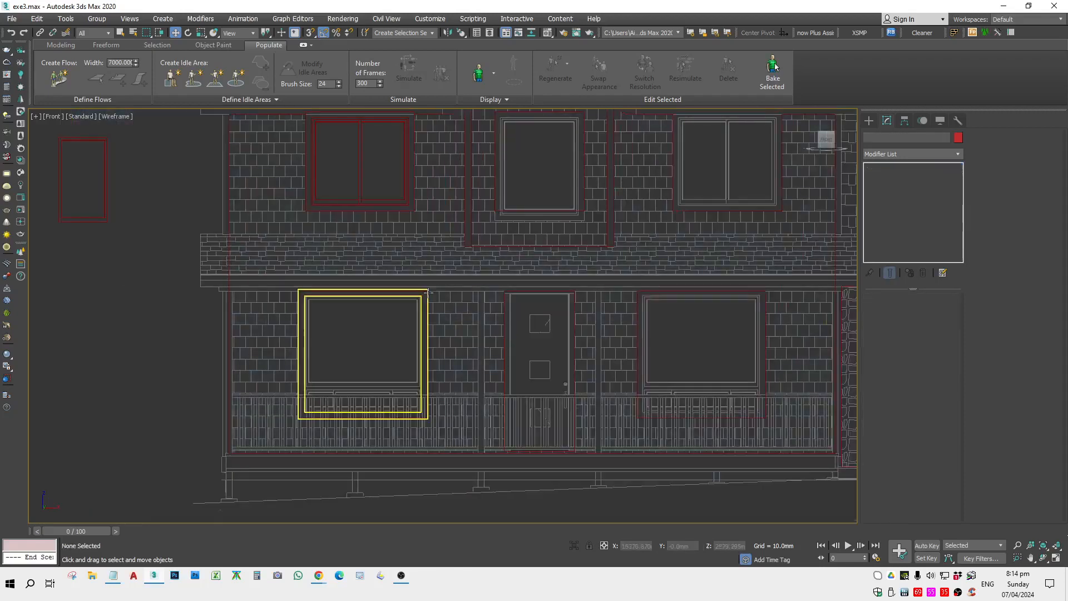
scroll(430, 291, "up", 3)
middle_click_drag(429, 296, 599, 298)
scroll(599, 298, "down", 3)
middle_click_drag(268, 319, 598, 333)
middle_click_drag(177, 294, 475, 316)
scroll(476, 317, "down", 2)
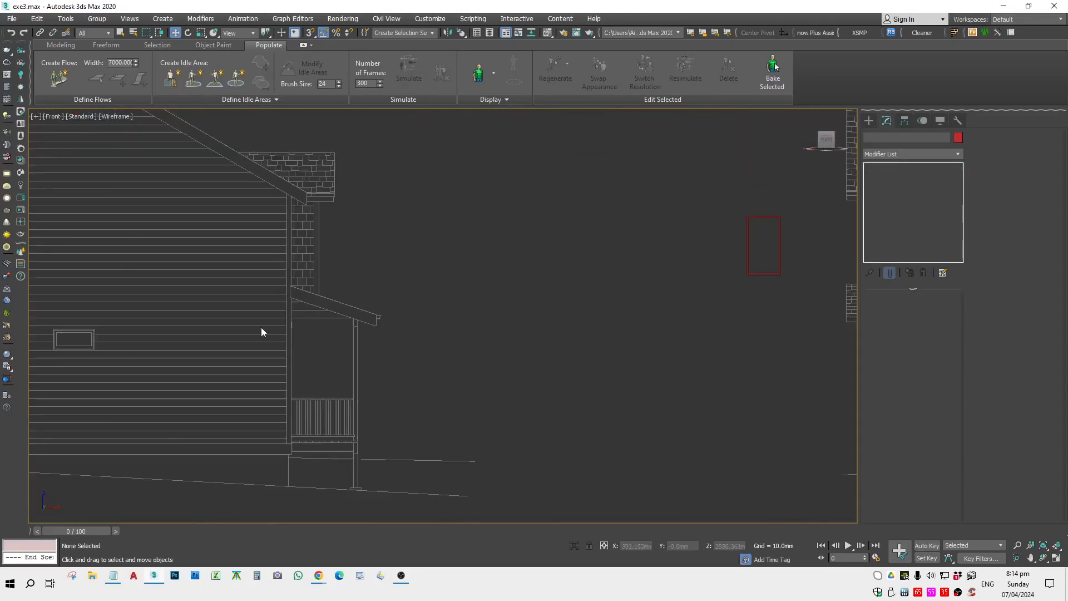
scroll(277, 307, "up", 4)
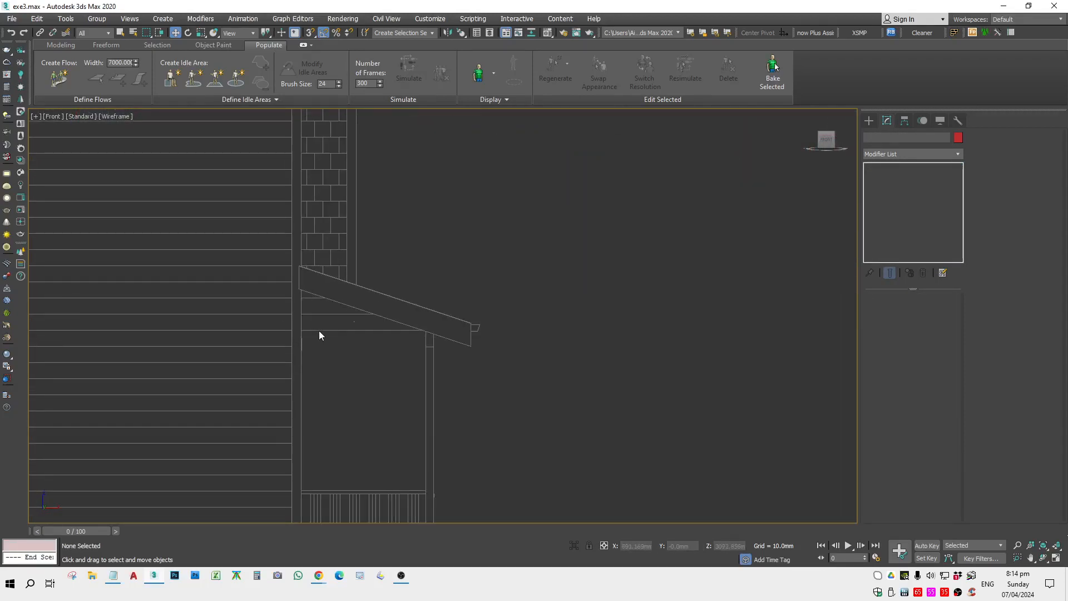
scroll(319, 330, "down", 4)
middle_click_drag(555, 332, 329, 335)
scroll(241, 248, "up", 5)
scroll(242, 248, "up", 4)
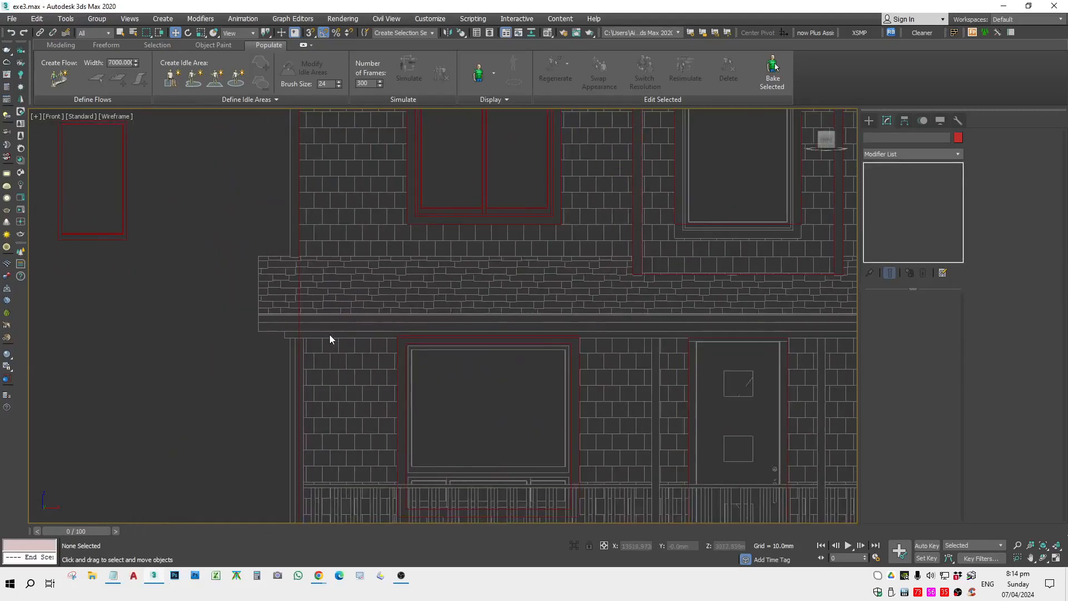
Raise the two top vertices of the wall's lower-left window opening to the casing's outer top edge by vertex snap.
left_click(295, 284)
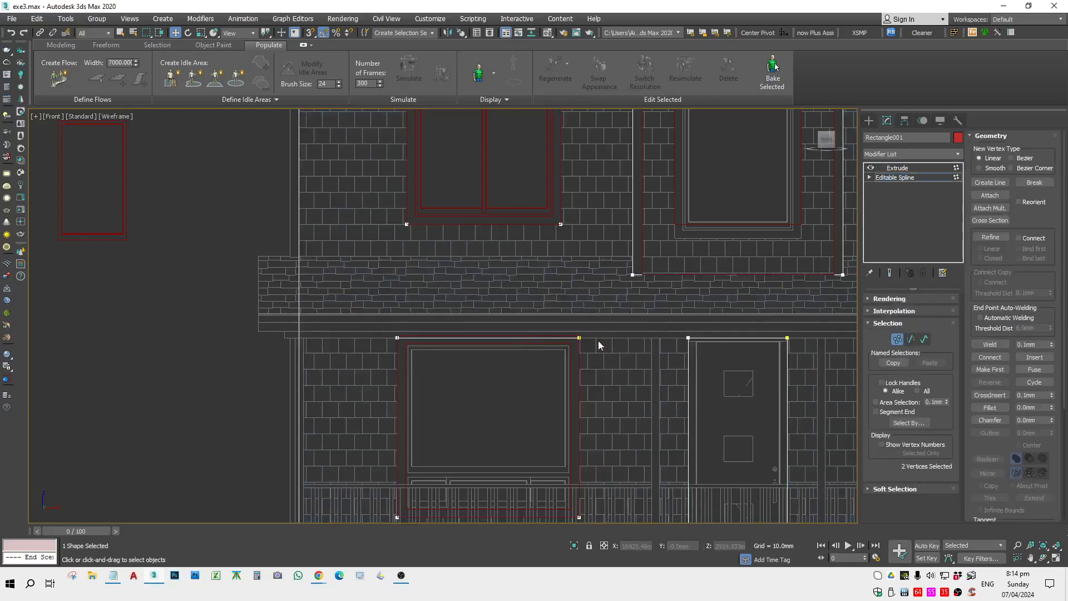
scroll(390, 342, "up", 10)
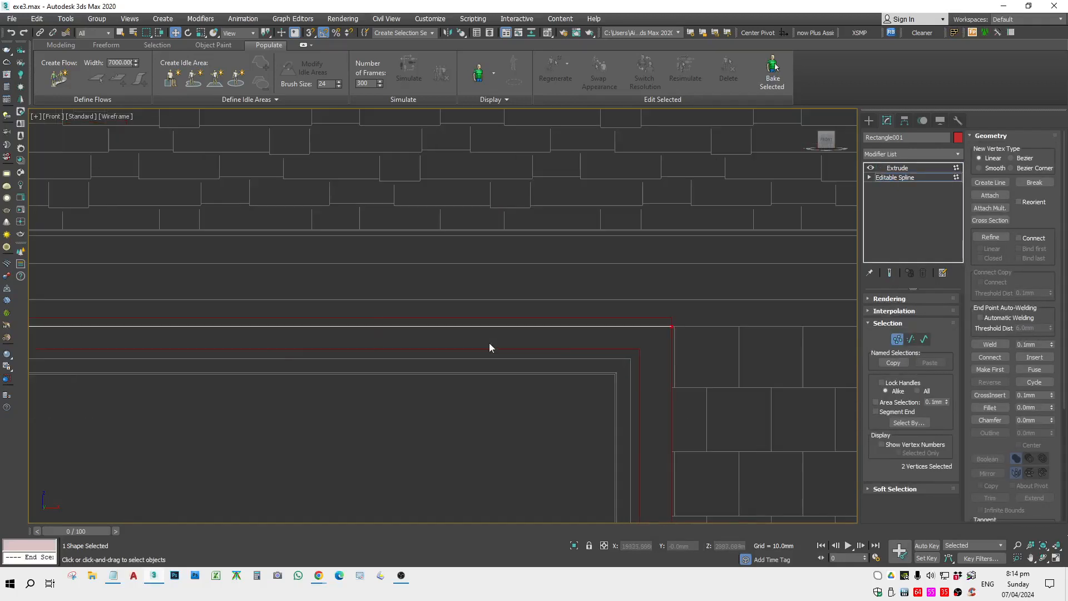
left_click_drag(268, 304, 270, 288)
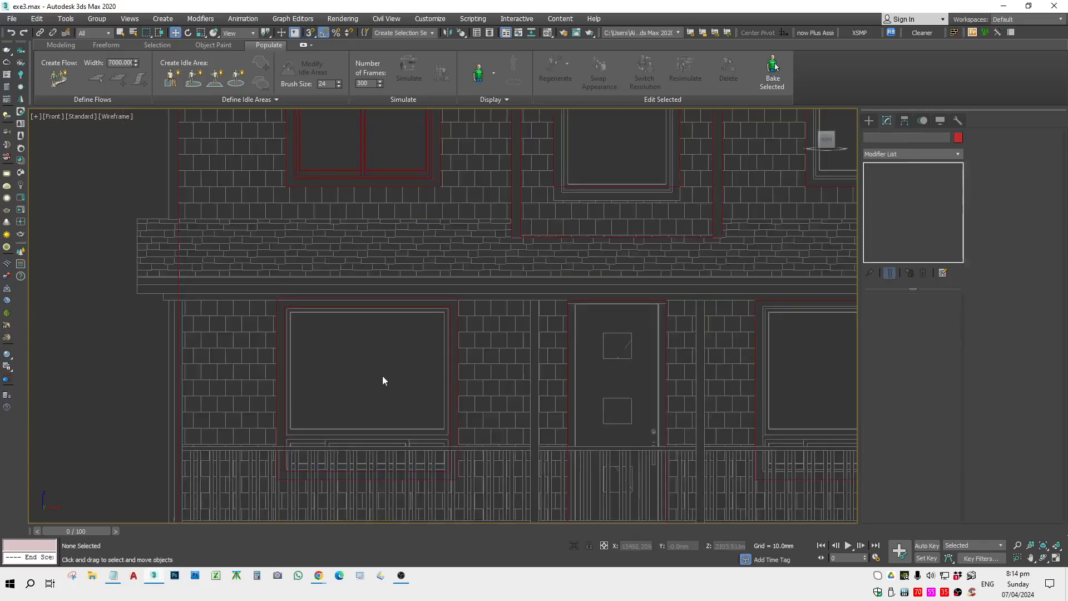
key("F3")
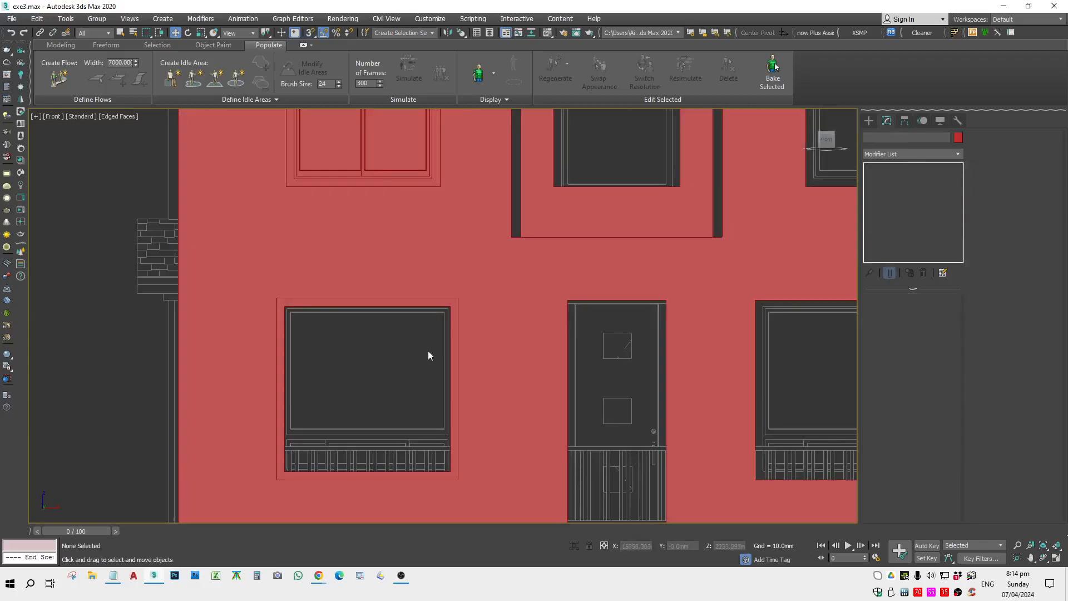
Raise the two top vertices of the wall's lower-right window opening level with the top of the lower-left opening.
left_click(453, 316)
key("F3")
scroll(538, 334, "down", 2)
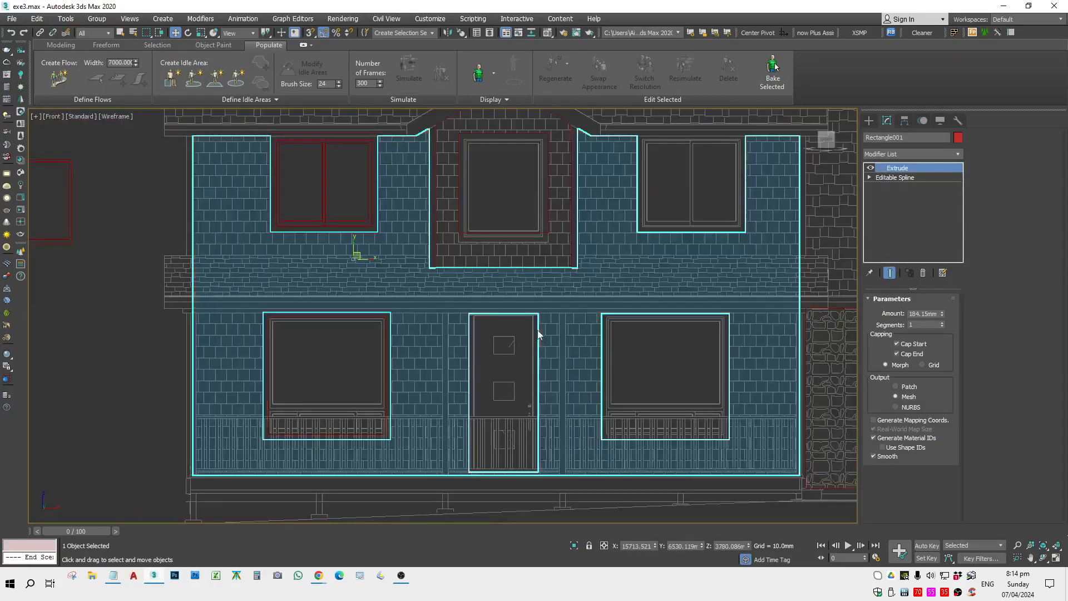
key("1")
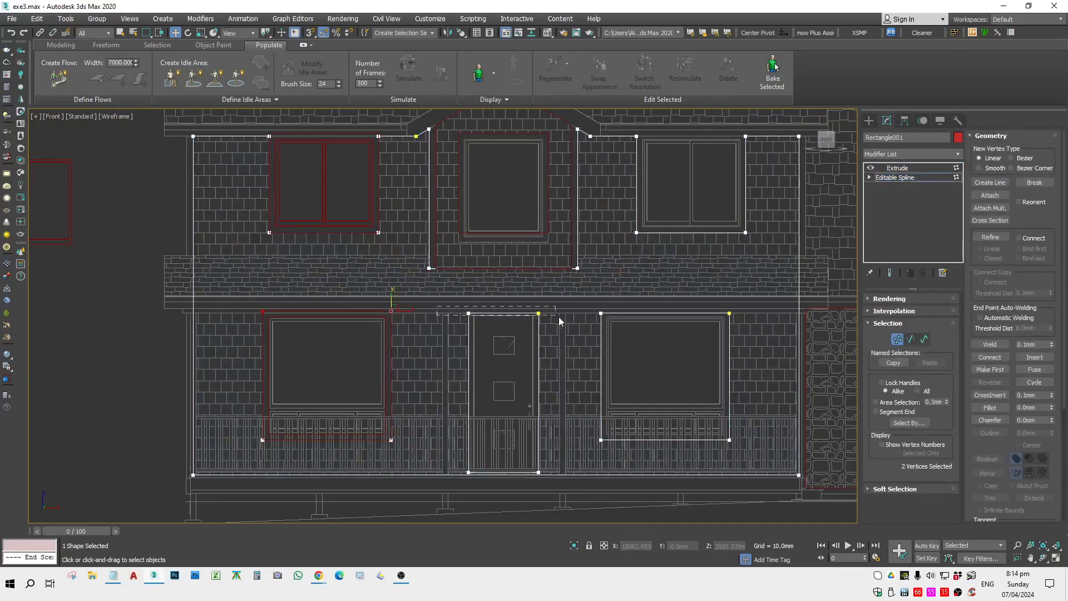
left_click_drag(728, 301, 391, 311)
key("1")
left_click(625, 343)
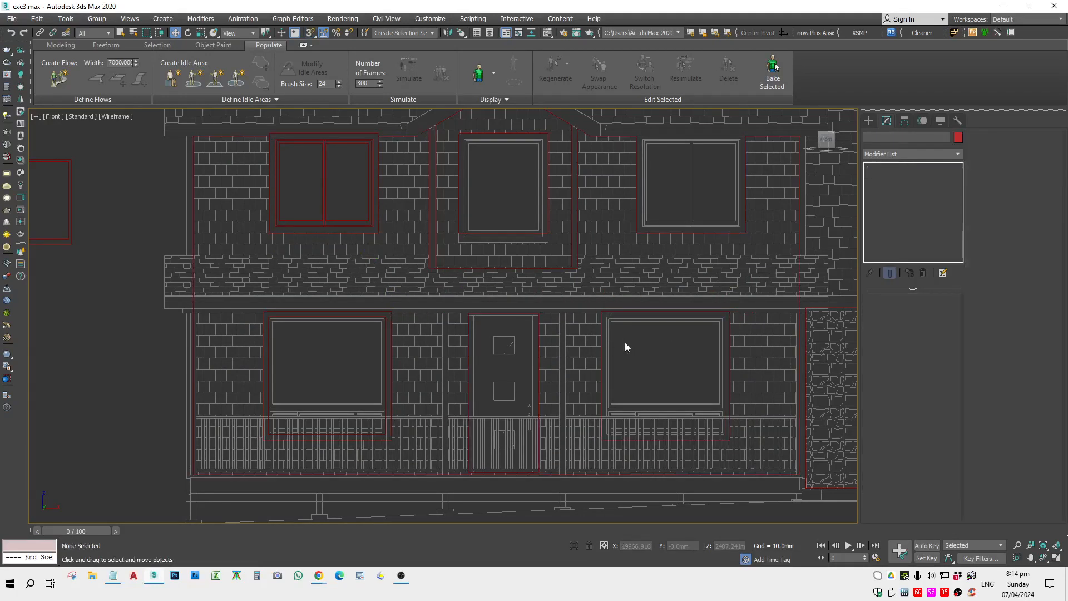
Show the facade shaded and select the casing of the lower-left window.
key("F3")
scroll(355, 356, "up", 2)
left_click(410, 312)
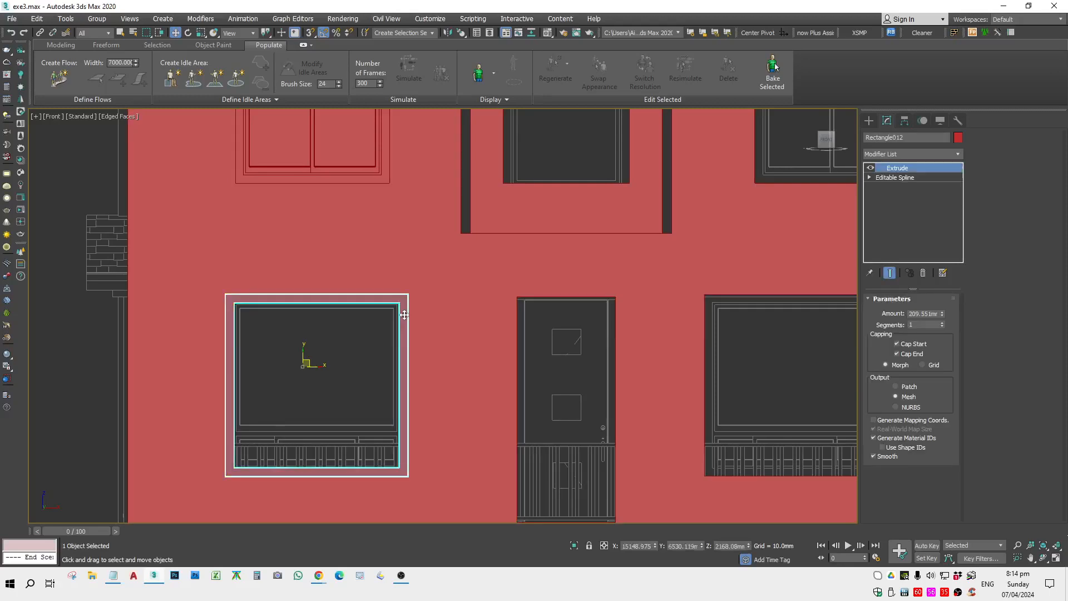
Clone the upper-left window's extruded frame straight down towards the ground-floor window as a single independent copy.
scroll(253, 321, "up", 3)
scroll(256, 318, "down", 4)
middle_click_drag(256, 319, 394, 314)
scroll(394, 314, "up", 5)
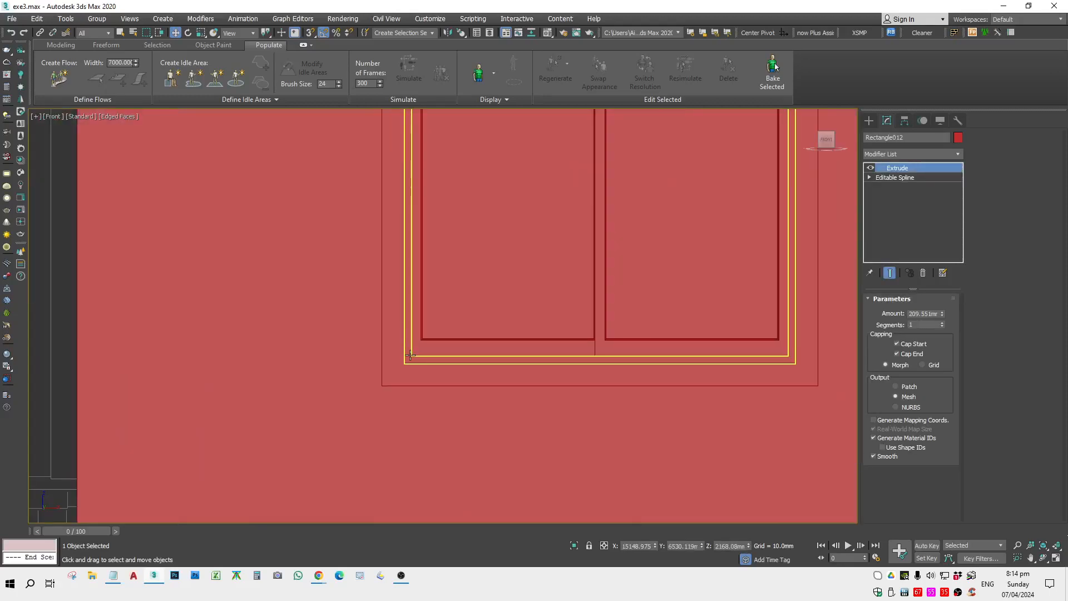
left_click(412, 355)
scroll(412, 355, "down", 3)
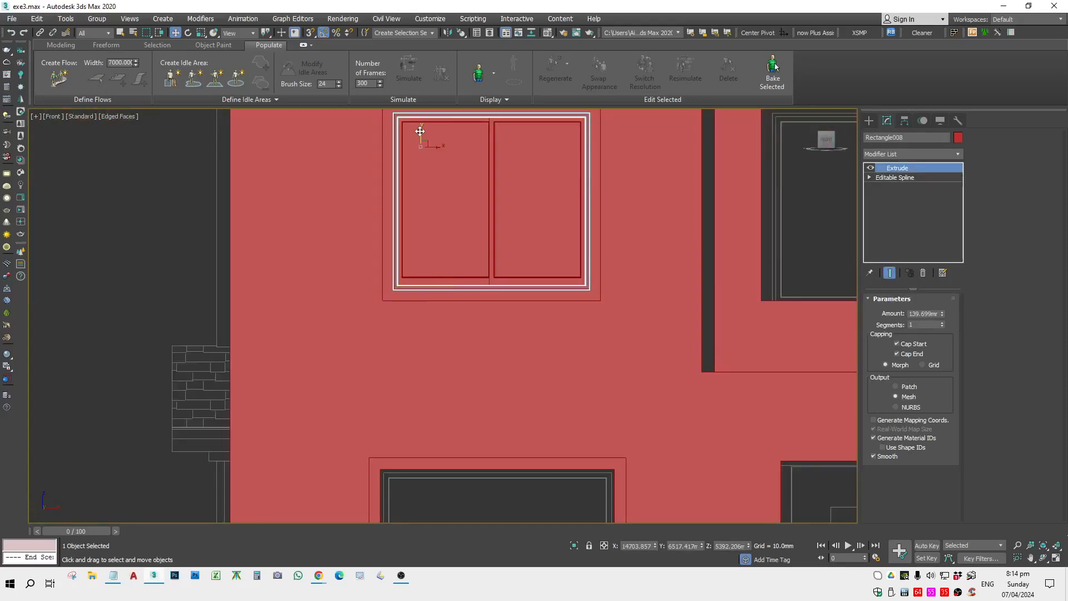
left_click_drag(421, 140, 424, 411, "shift")
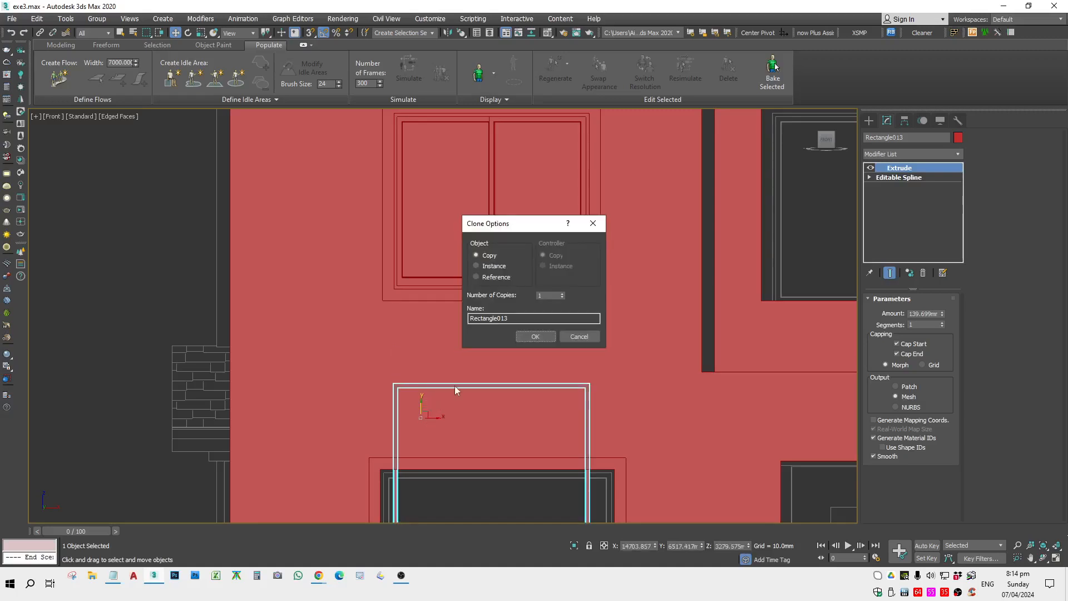
left_click(532, 335)
Move the copied frame so its upper-left outer corner snaps to the matching corner of the ground-floor window opening.
middle_click_drag(452, 469, 490, 340)
scroll(435, 332, "up", 2)
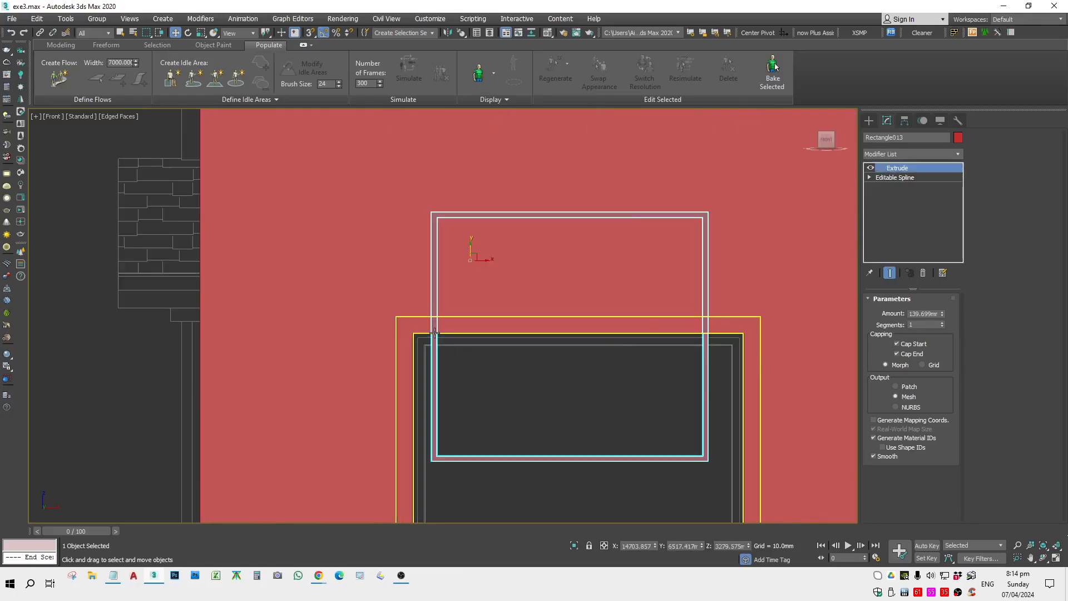
scroll(435, 332, "up", 2)
key("F3")
left_click_drag(489, 223, 473, 415)
scroll(402, 360, "up", 5)
key("space")
key("s")
left_click_drag(445, 330, 406, 245)
scroll(410, 238, "down", 5)
key("space")
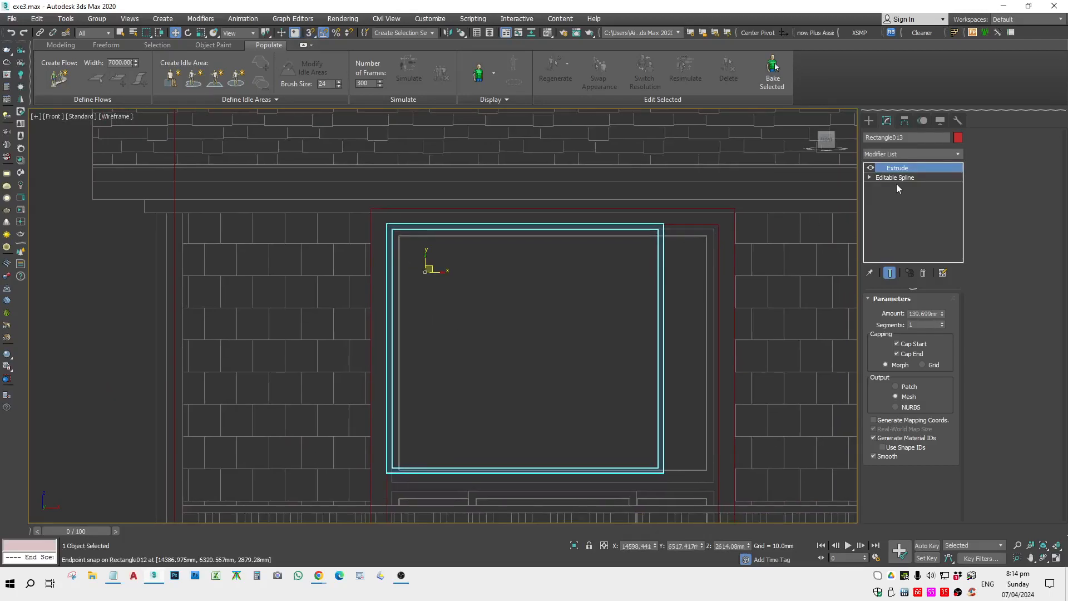
Stretch the copied frame horizontally by snapping its four right-side spline vertices to the opening's right edge.
key("1")
left_click_drag(704, 199, 619, 507)
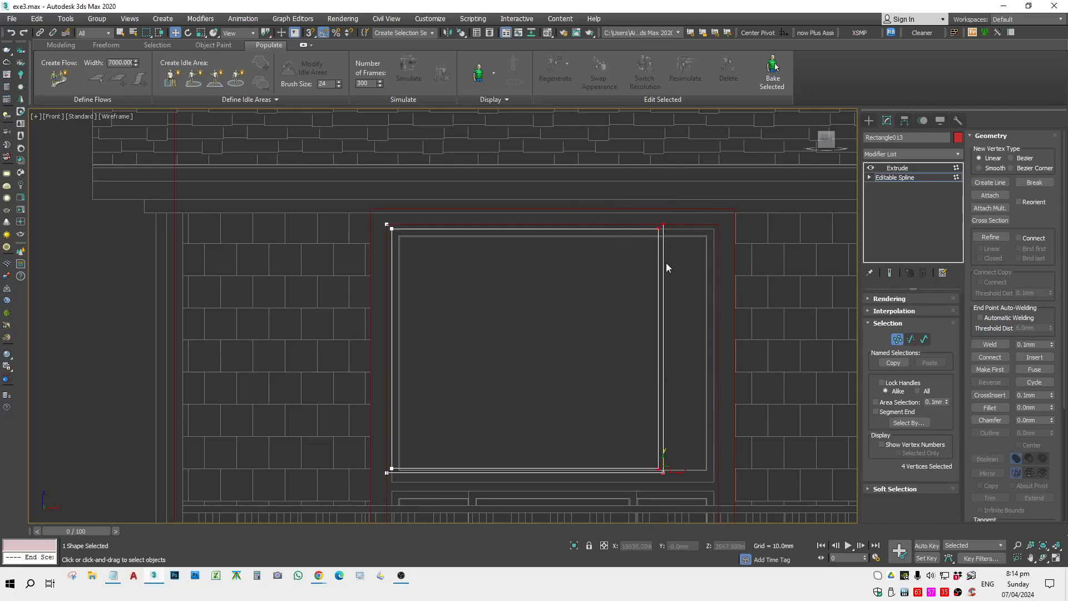
left_click_drag(673, 484, 708, 467)
scroll(703, 221, "up", 5)
key("space")
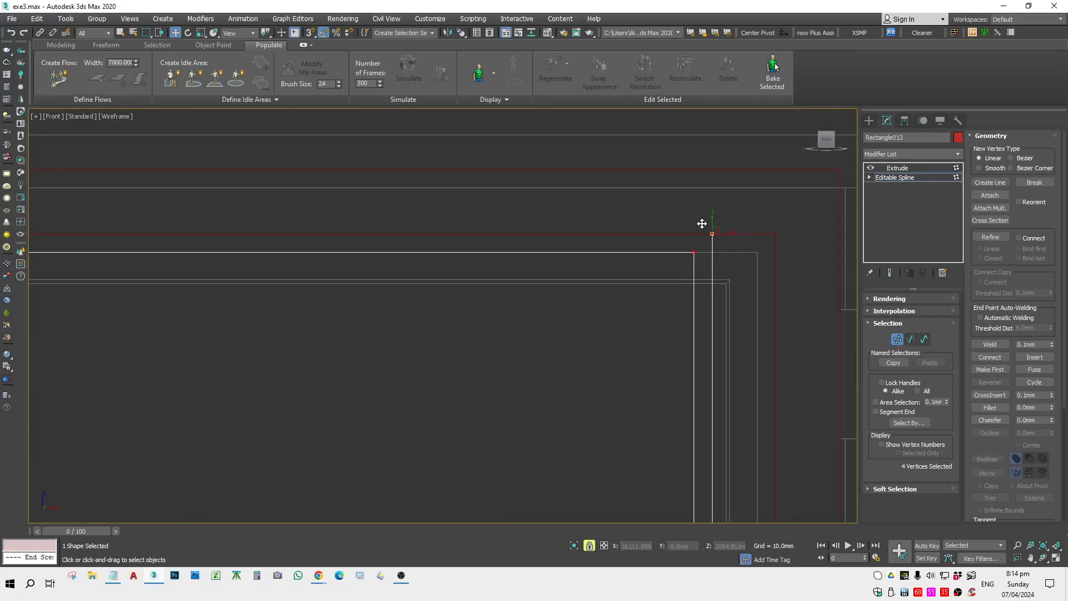
left_click_drag(728, 234, 777, 240)
scroll(730, 235, "up", 5)
scroll(711, 230, "down", 5)
scroll(743, 247, "down", 6)
key("space")
key("s")
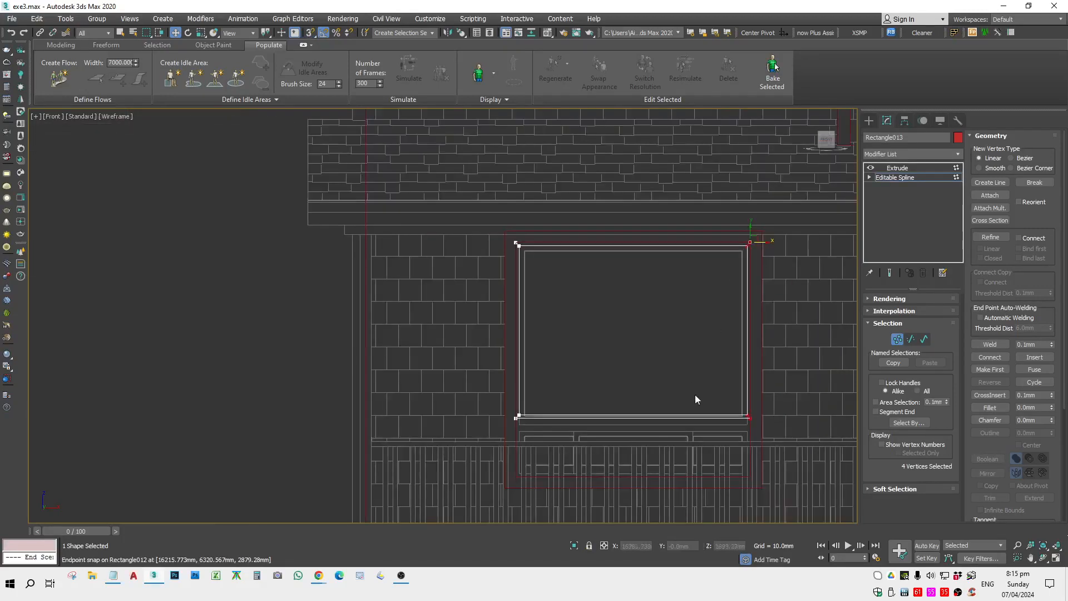
Move the frame's outer bottom segment down and snap it to the bottom edge of the window opening.
middle_click_drag(695, 395, 705, 307)
scroll(712, 300, "up", 1)
scroll(770, 346, "up", 2)
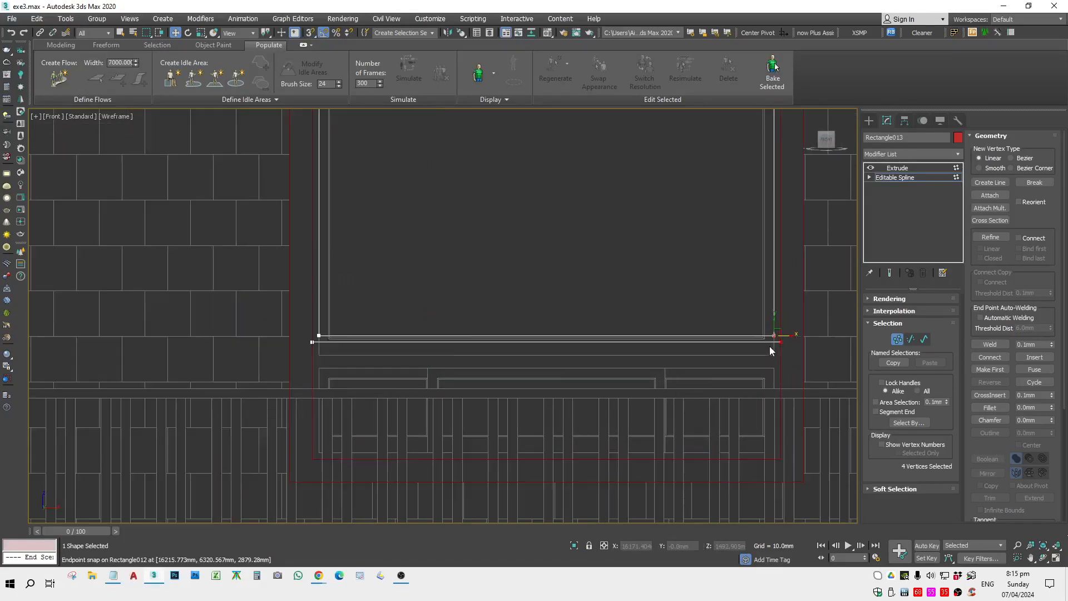
key("2")
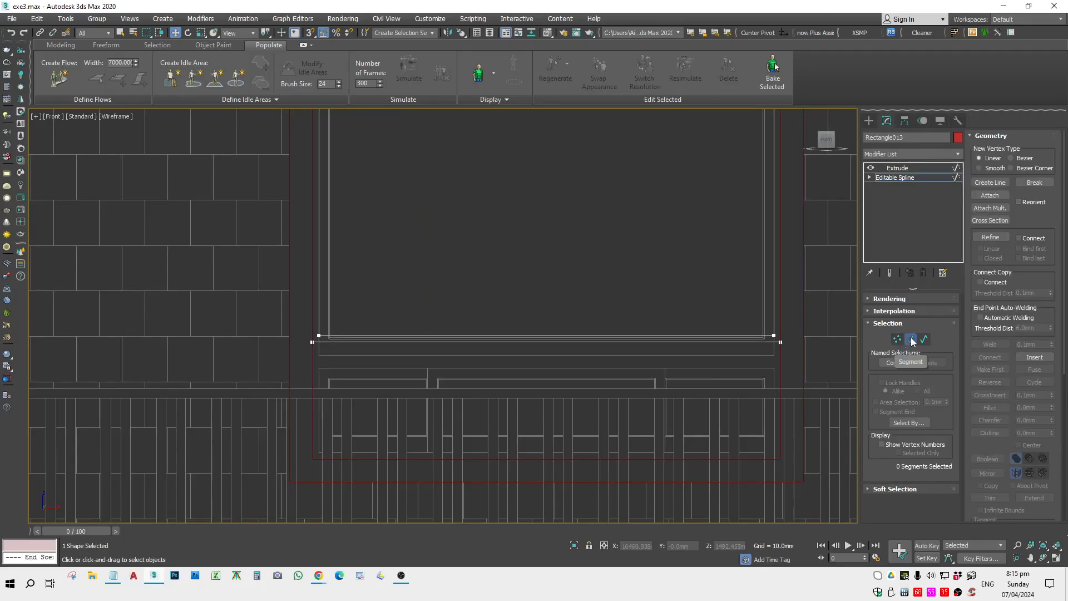
left_click(722, 344)
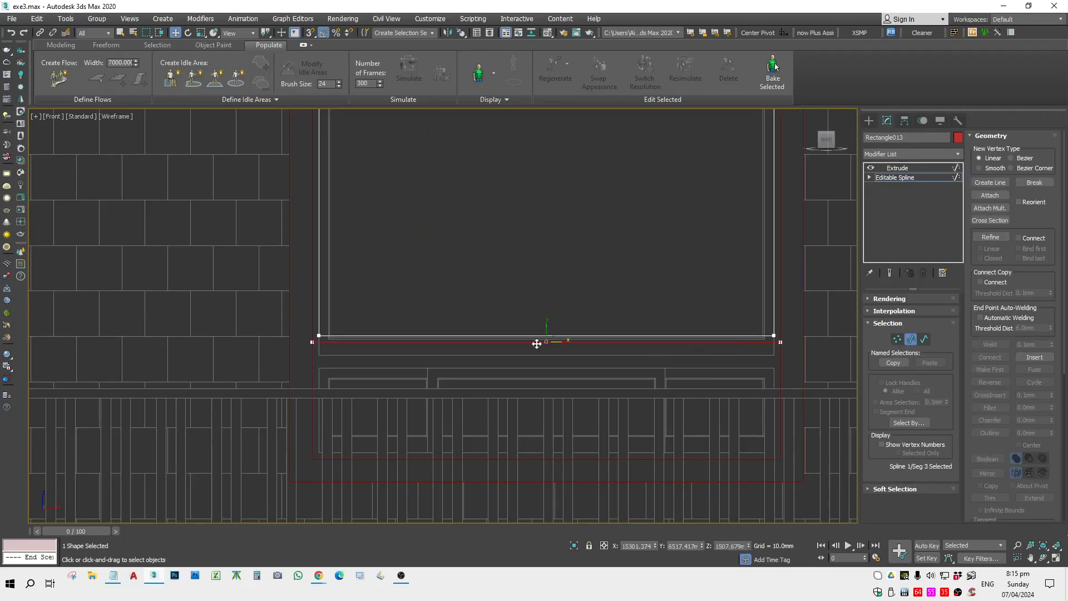
left_click_drag(532, 413, 531, 420)
scroll(278, 477, "up", 3)
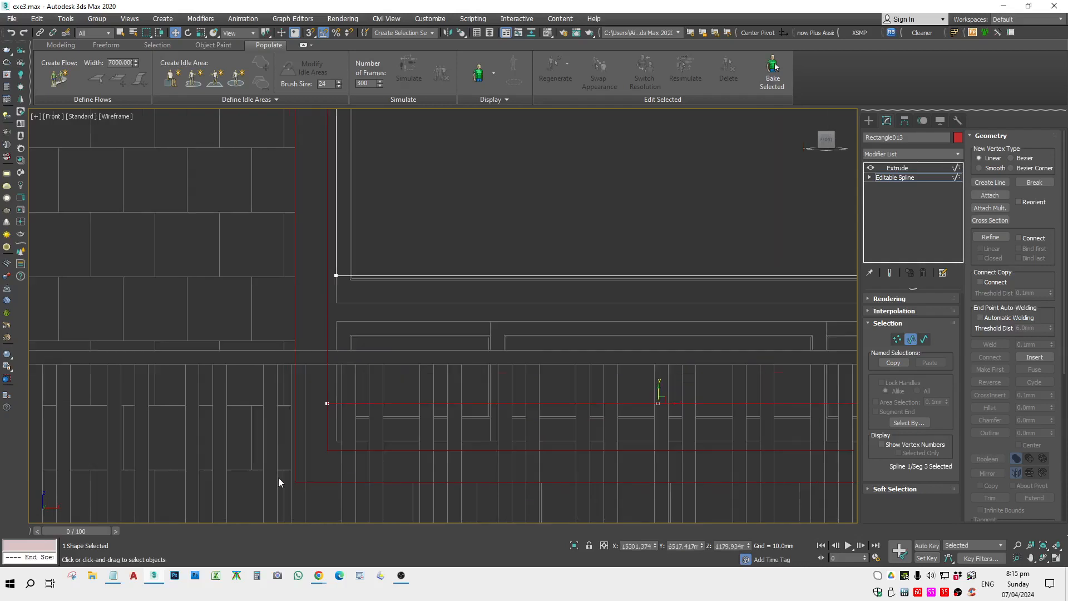
key("space")
key("s")
left_click_drag(372, 331, 376, 411)
key("s")
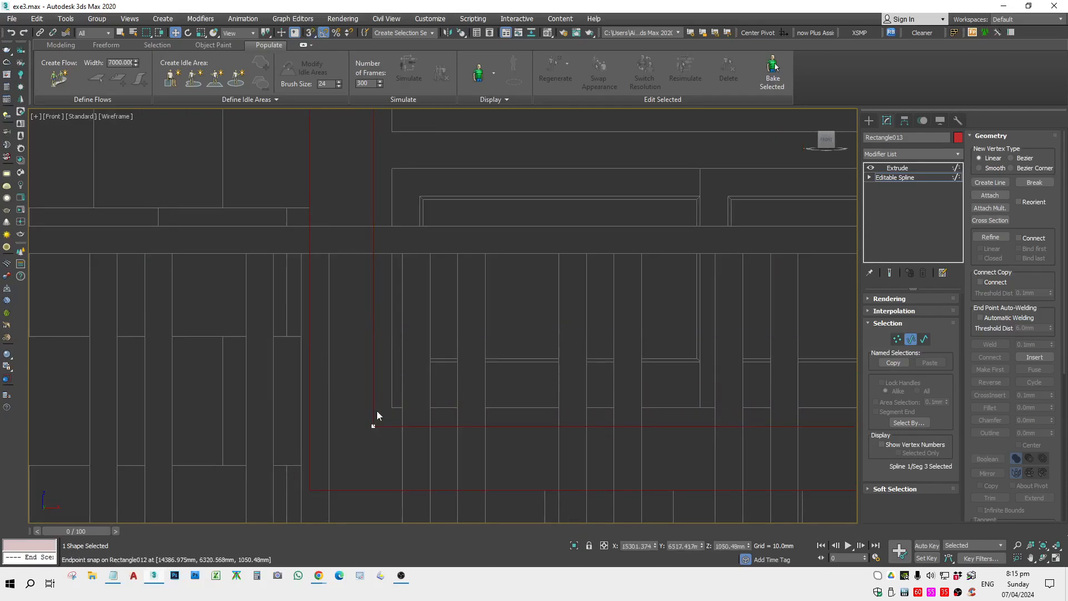
scroll(380, 406, "down", 6)
key("1")
key("1")
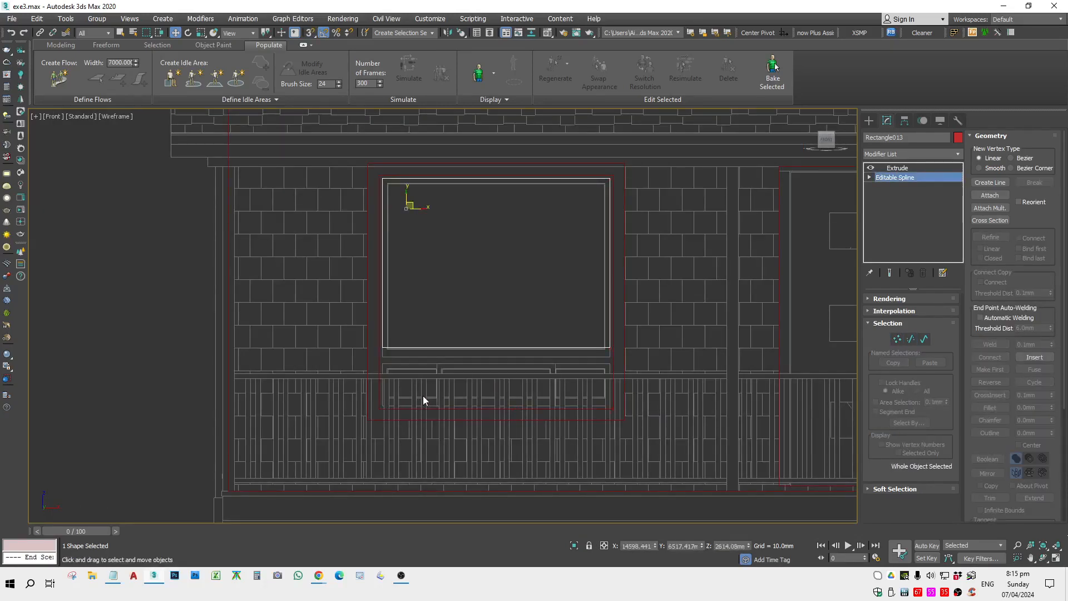
Snap the frame's inner bottom segment to the lower edge of the main pane in the elevation drawing.
scroll(431, 360, "up", 5)
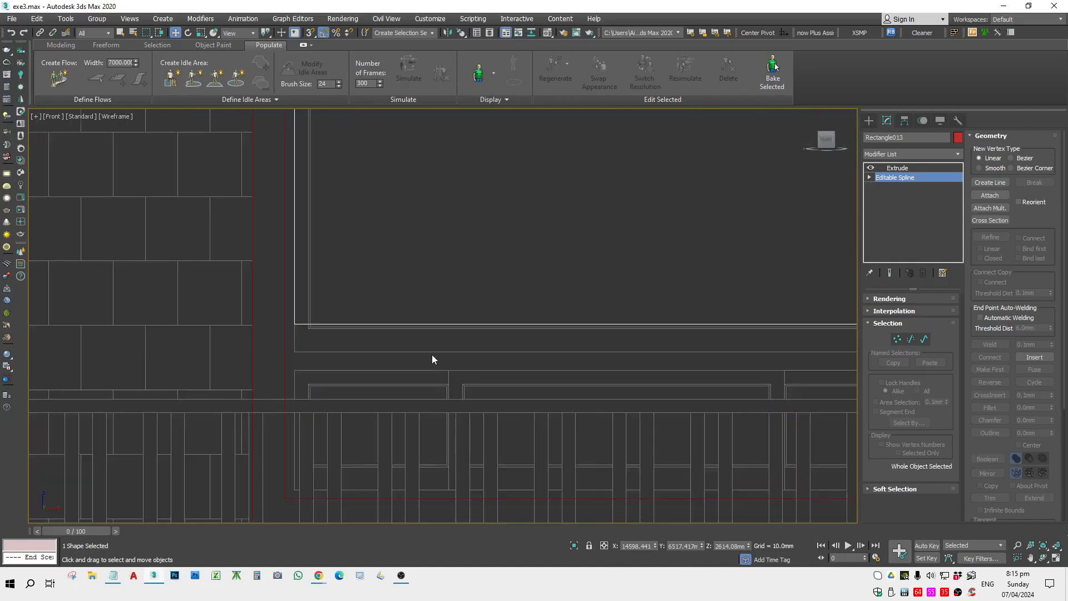
left_click(470, 326)
left_click(895, 177)
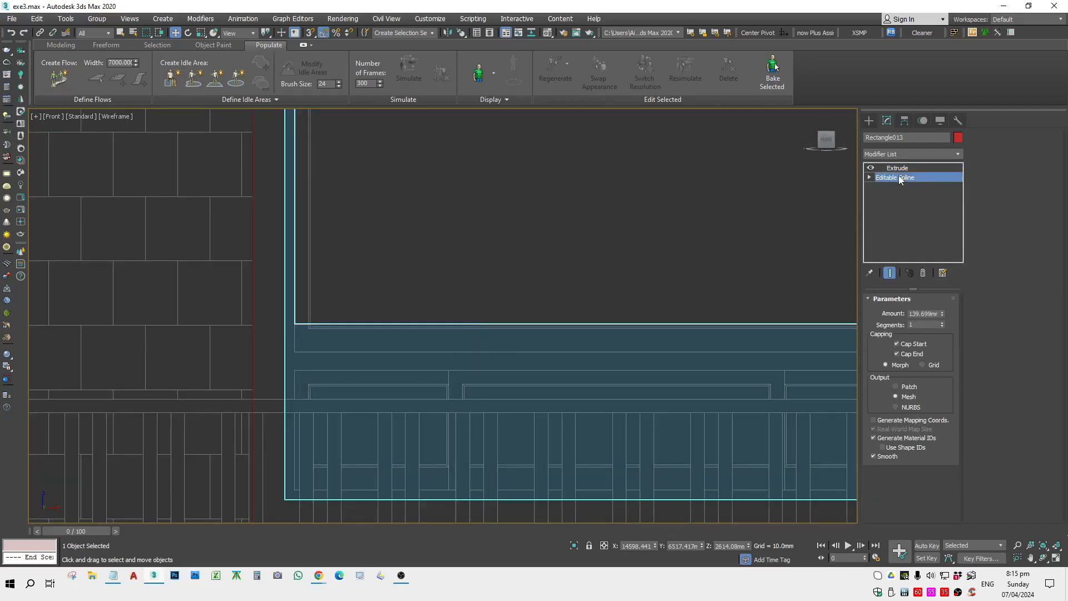
left_click(550, 325)
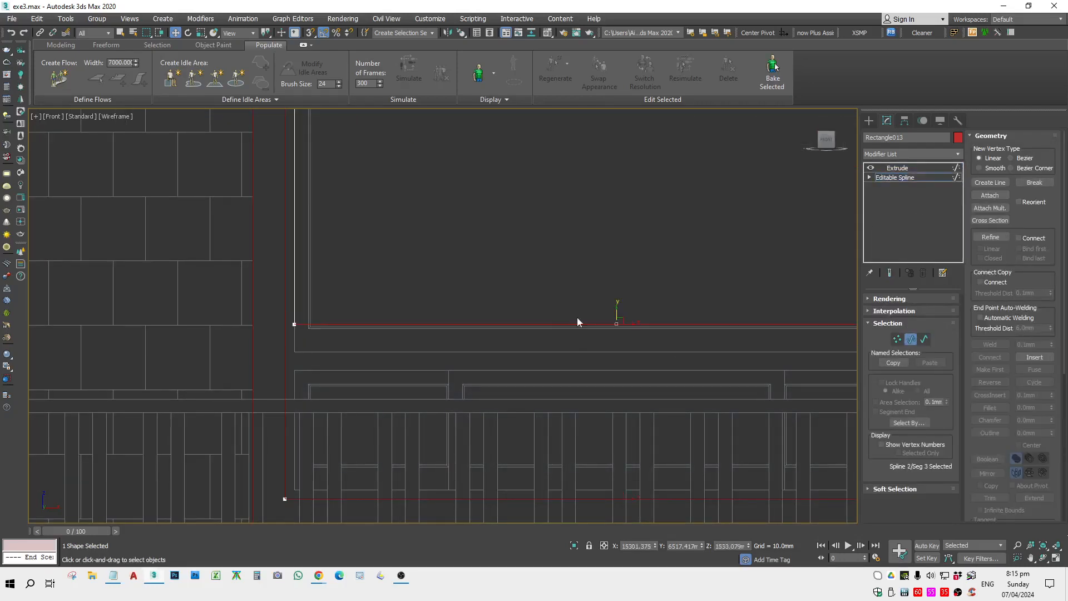
left_click_drag(616, 308, 620, 287)
scroll(333, 309, "up", 3)
scroll(461, 333, "down", 3)
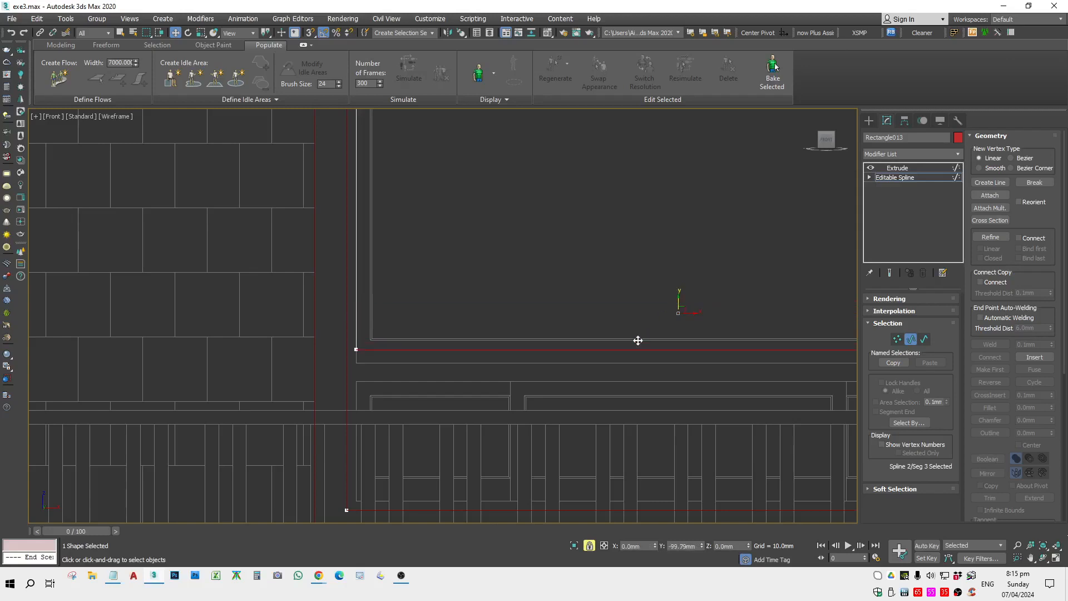
key("s")
left_click_drag(638, 341, 361, 364)
scroll(501, 377, "down", 5)
key("2")
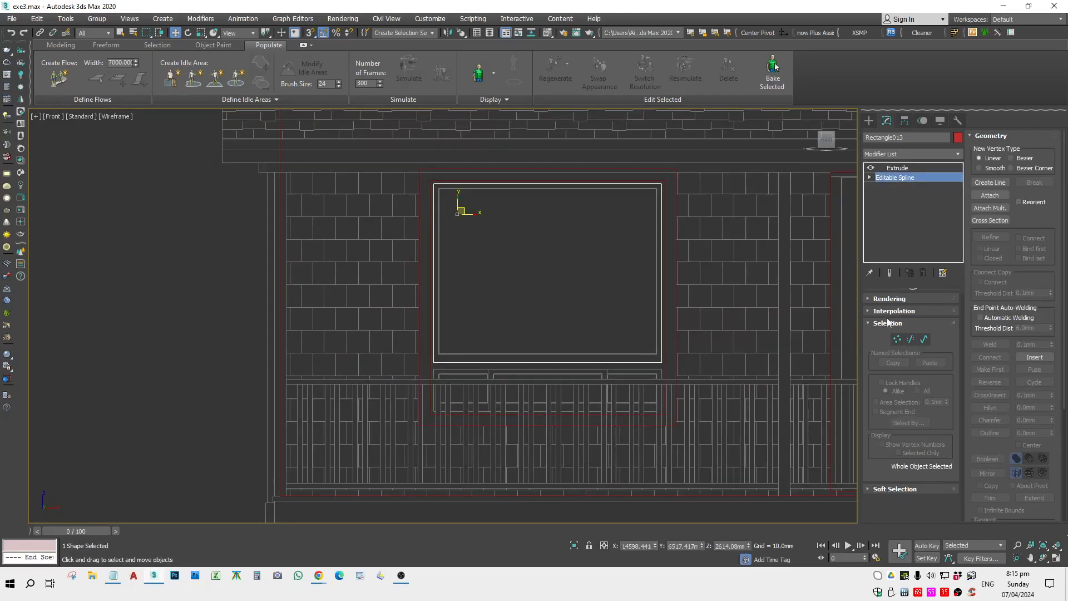
Clone the inner spline downward and snap its top edge to the top of the lower panel in the drawing.
left_click(927, 342)
left_click(557, 363)
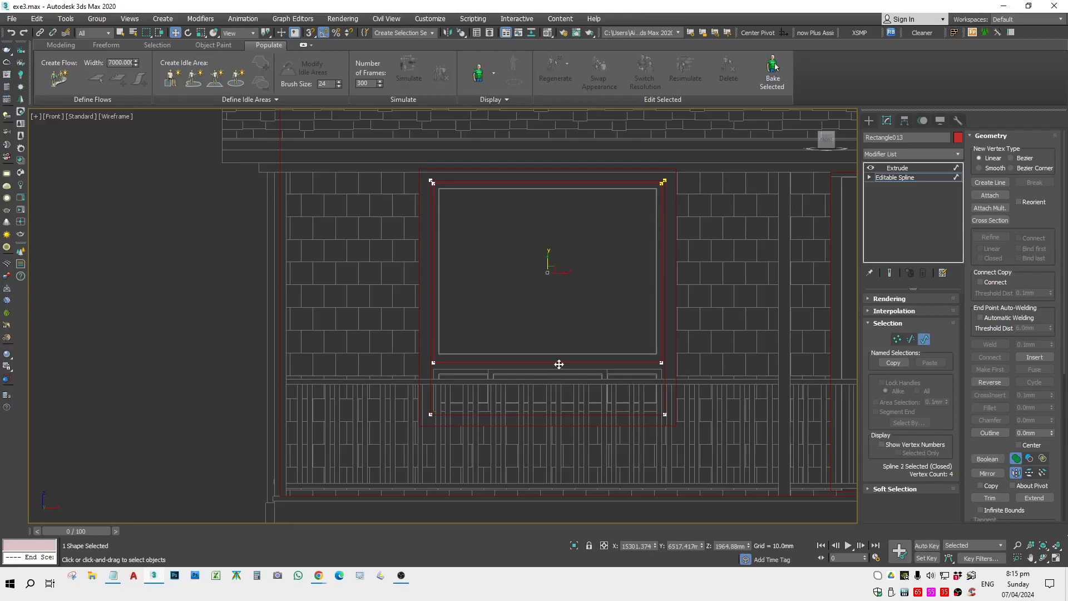
left_click_drag(546, 261, 537, 339, "shift")
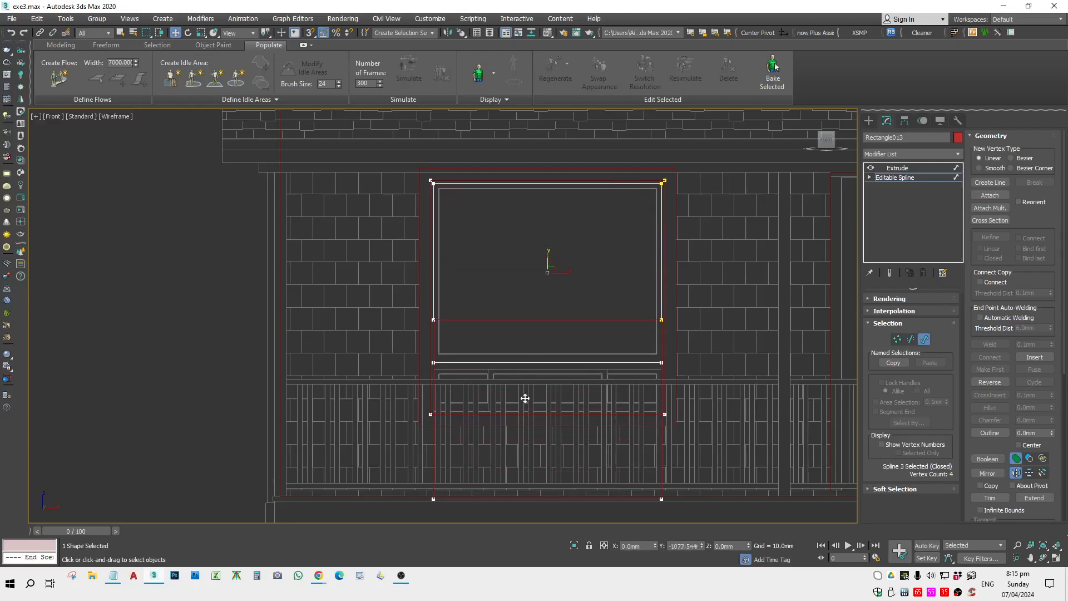
scroll(510, 346, "down", 2)
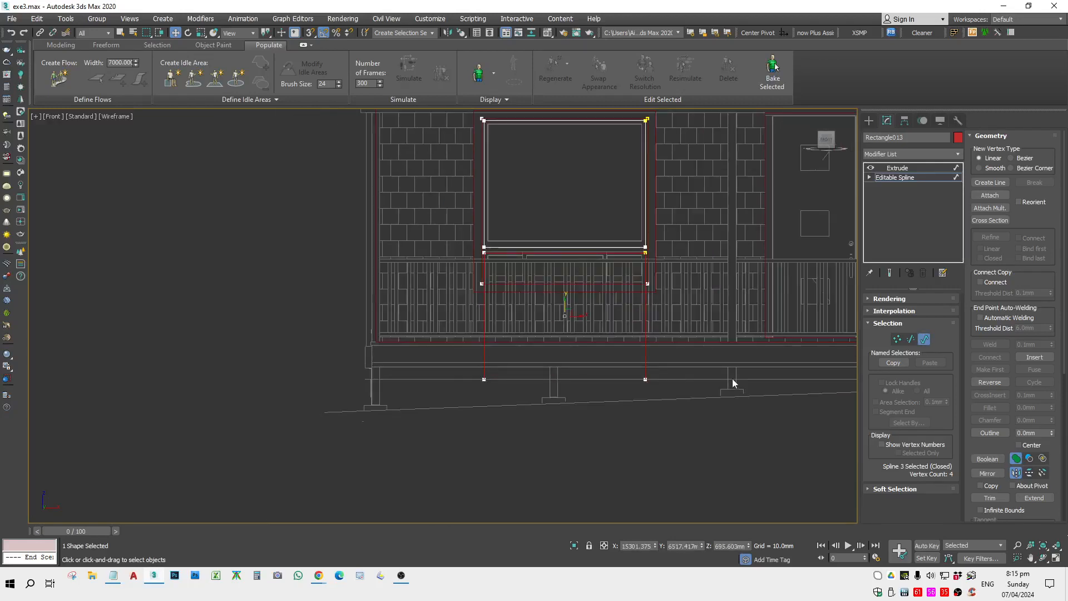
scroll(478, 248, "up", 5)
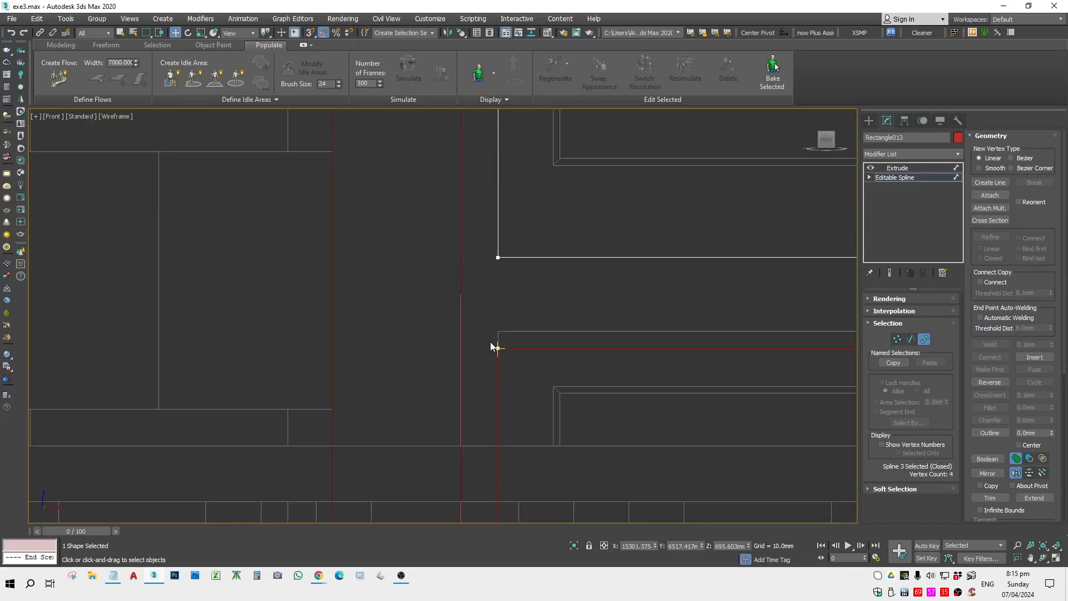
key("s")
left_click_drag(498, 348, 498, 331)
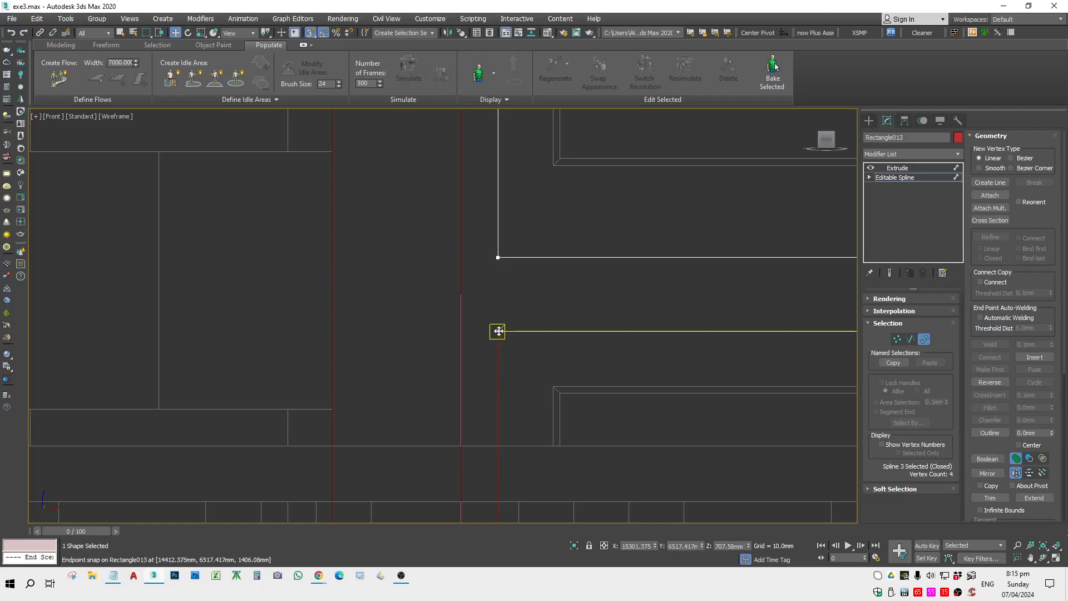
scroll(703, 363, "down", 6)
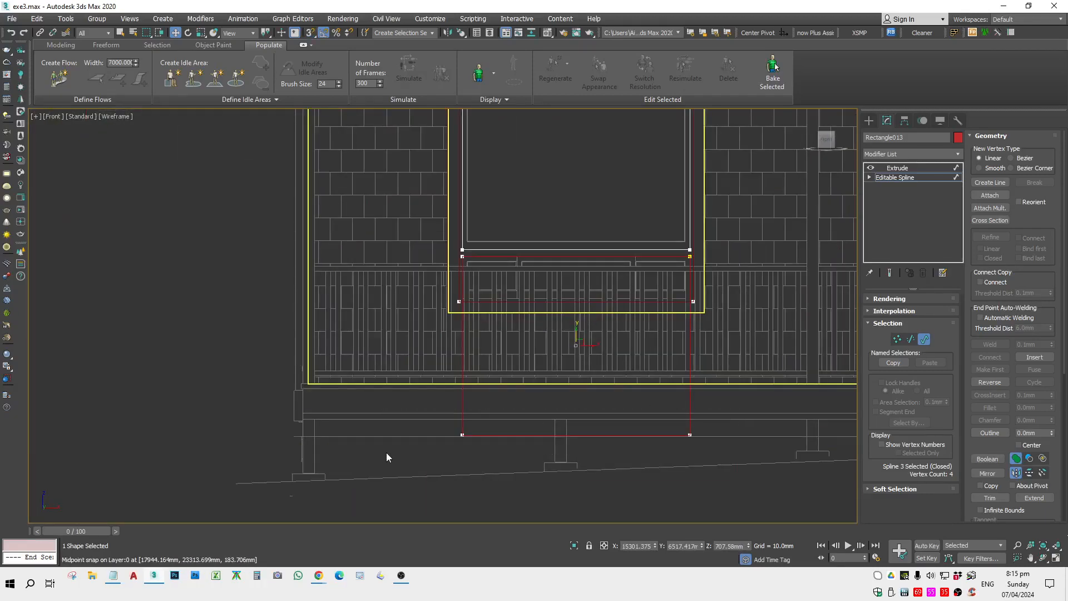
Raise the cloned spline's bottom vertices to the lower panel's bottom edge, then deselect the frame and return to shaded display.
key("1")
left_click_drag(389, 455, 739, 420)
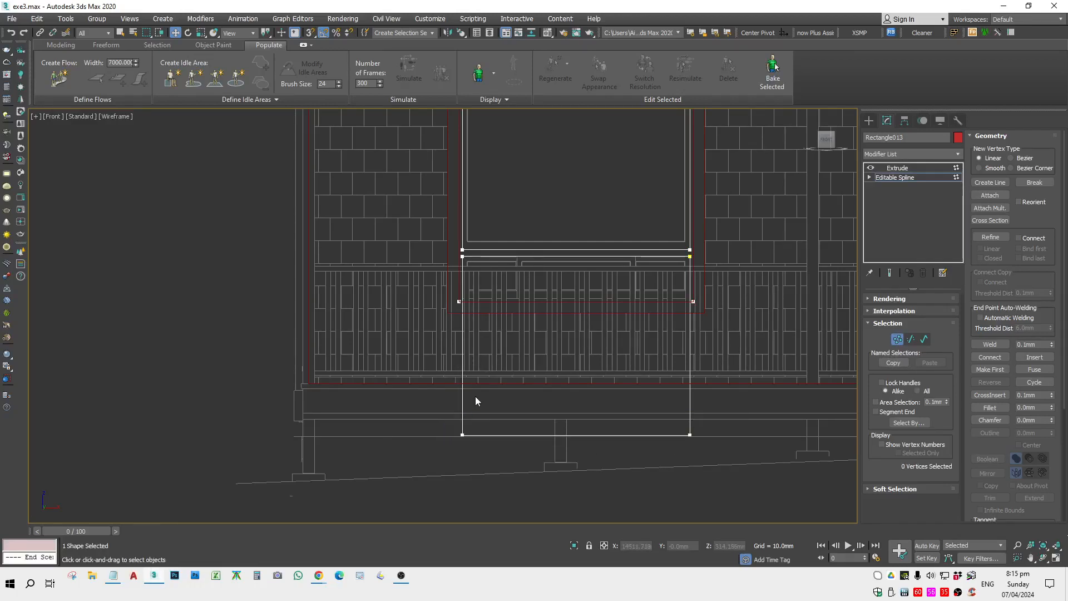
left_click_drag(466, 425, 468, 289)
scroll(503, 286, "up", 5)
scroll(454, 323, "up", 4)
mouse_move(416, 420)
left_mouse_down()
mouse_move(429, 402)
mouse_move(425, 428)
left_mouse_up()
scroll(427, 417, "down", 8)
key("1")
key("s")
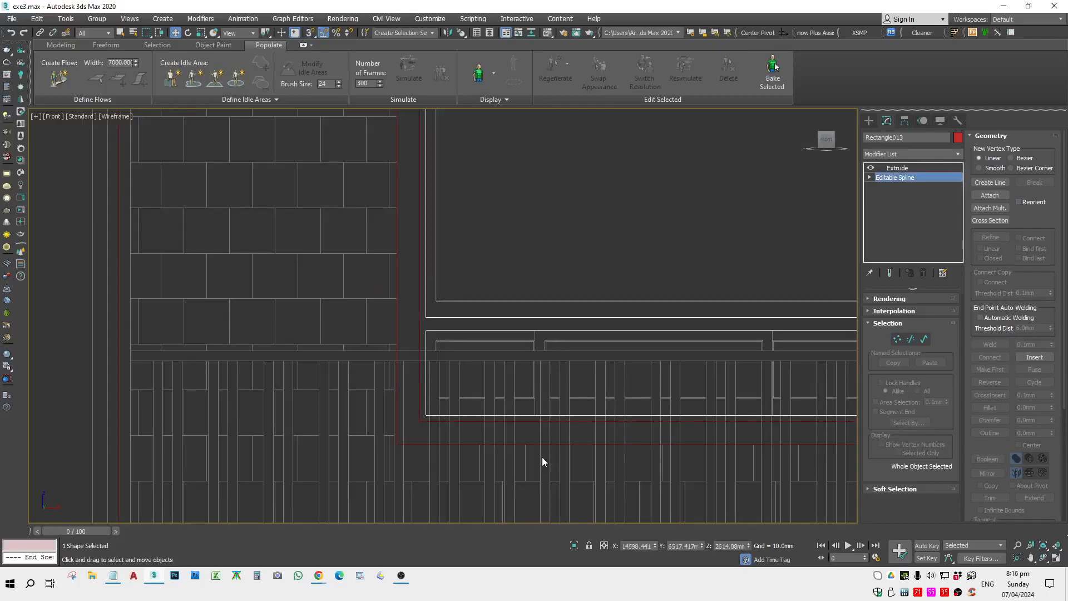
left_click(542, 457)
key("F3")
Move the spare window sash from beside the house into the ground-floor frame, snapping its upper-left corner to the frame's inner corner.
scroll(535, 454, "down", 5)
scroll(512, 395, "up", 3)
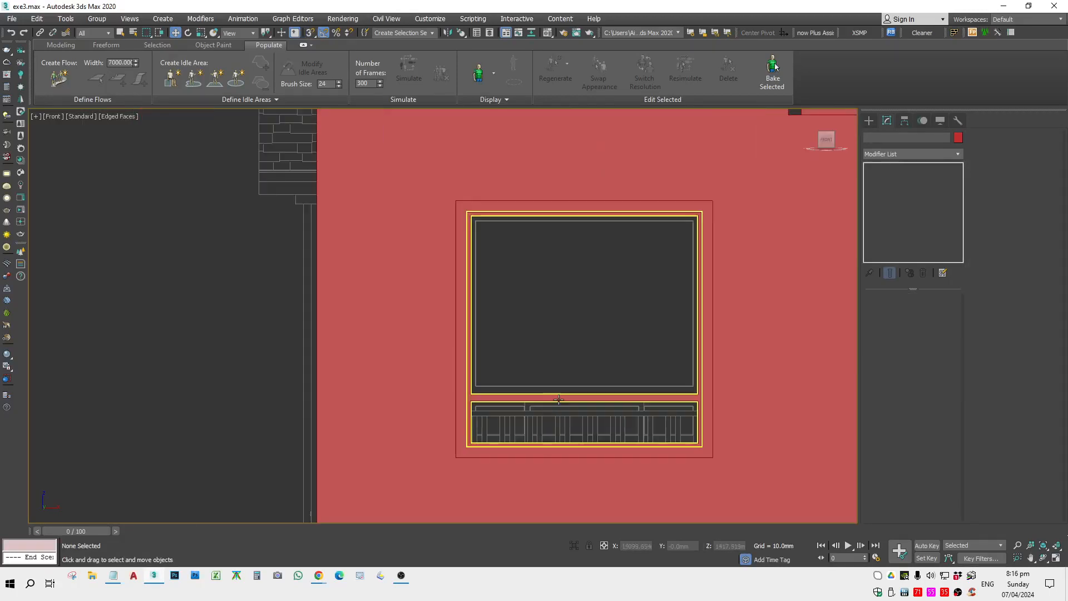
scroll(559, 379, "down", 3)
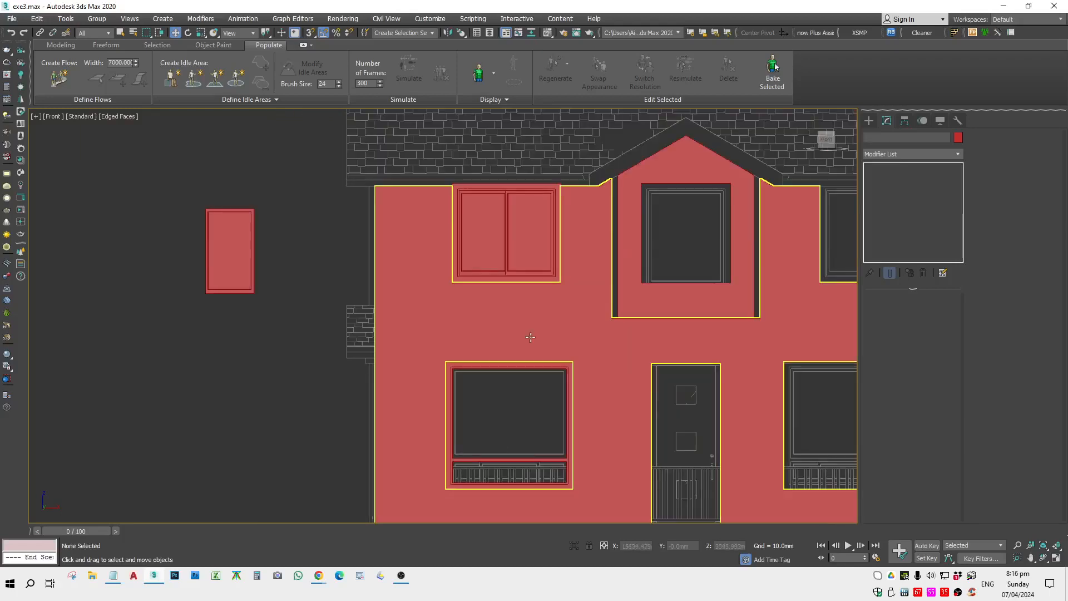
scroll(527, 273, "up", 2)
scroll(528, 274, "up", 1)
scroll(507, 275, "down", 3)
left_click(271, 245)
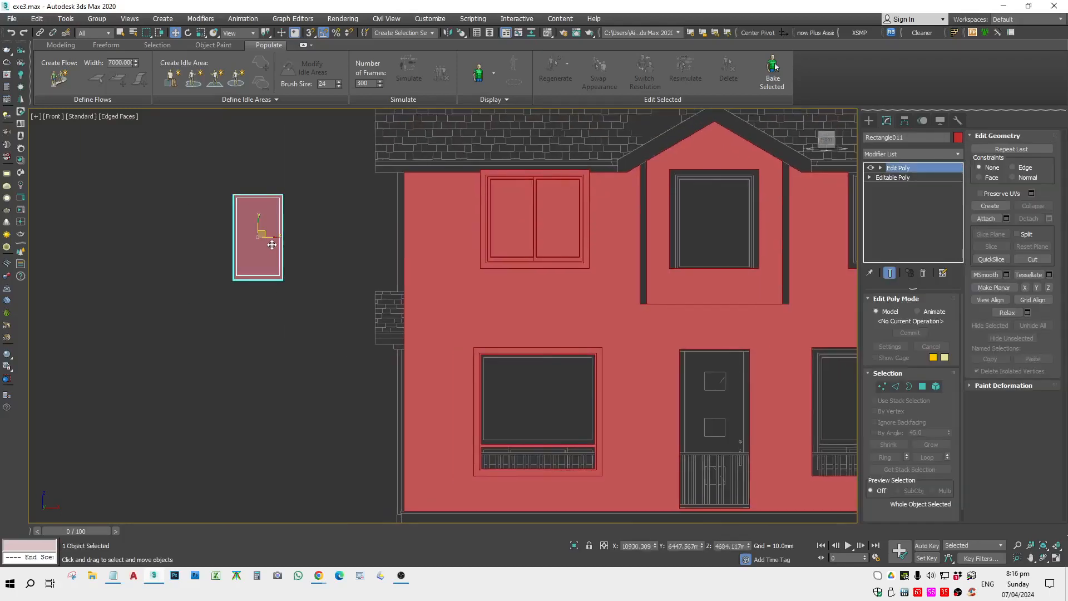
left_click_drag(265, 231, 517, 382)
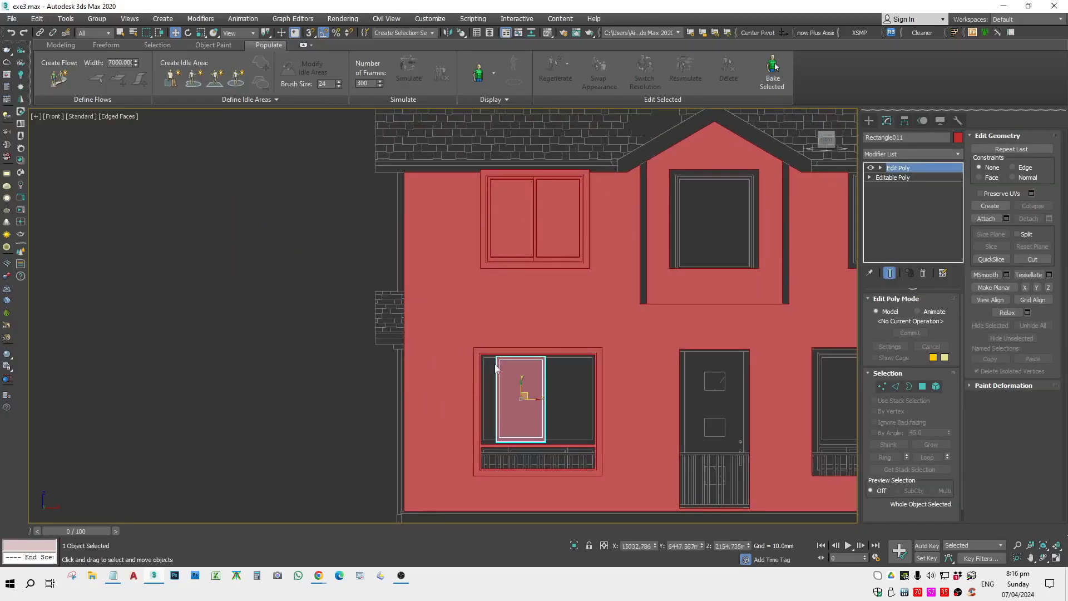
scroll(490, 342, "up", 5)
key("F3")
left_click_drag(515, 330, 391, 309)
scroll(411, 326, "down", 5)
Stretch the sash across the opening by snapping its right-side vertices to the frame's inner right edge.
key("1")
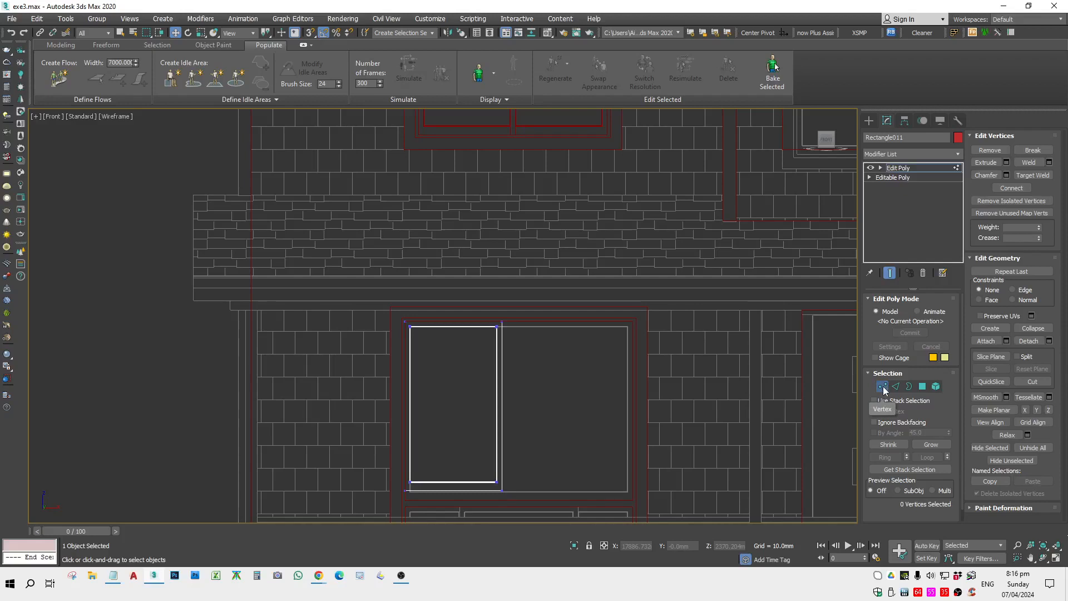
left_click_drag(466, 502, 466, 502)
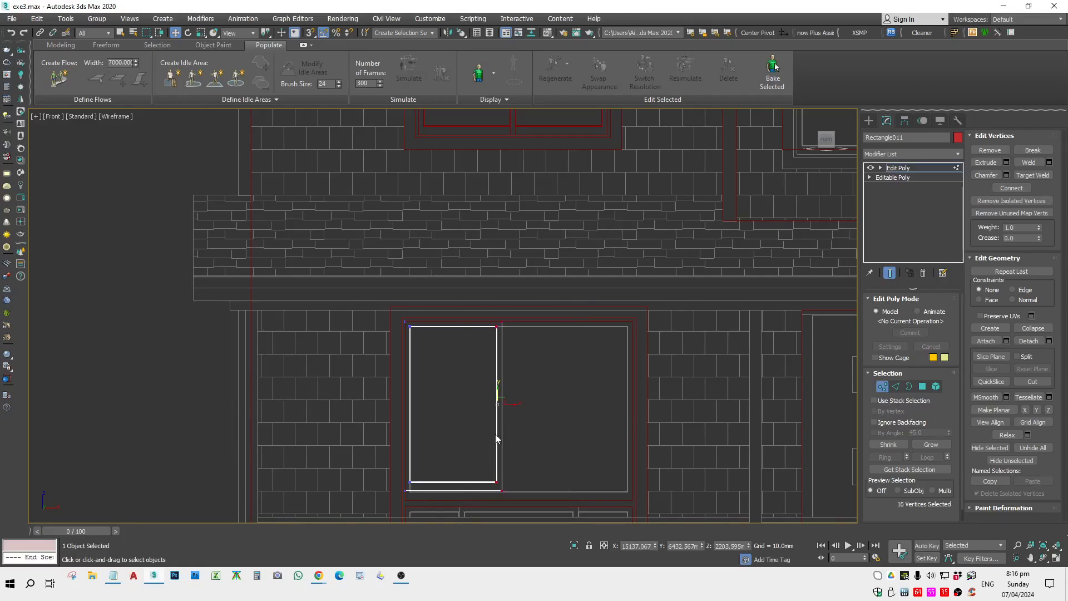
left_click_drag(512, 402, 735, 315)
scroll(632, 407, "up", 5)
key("space")
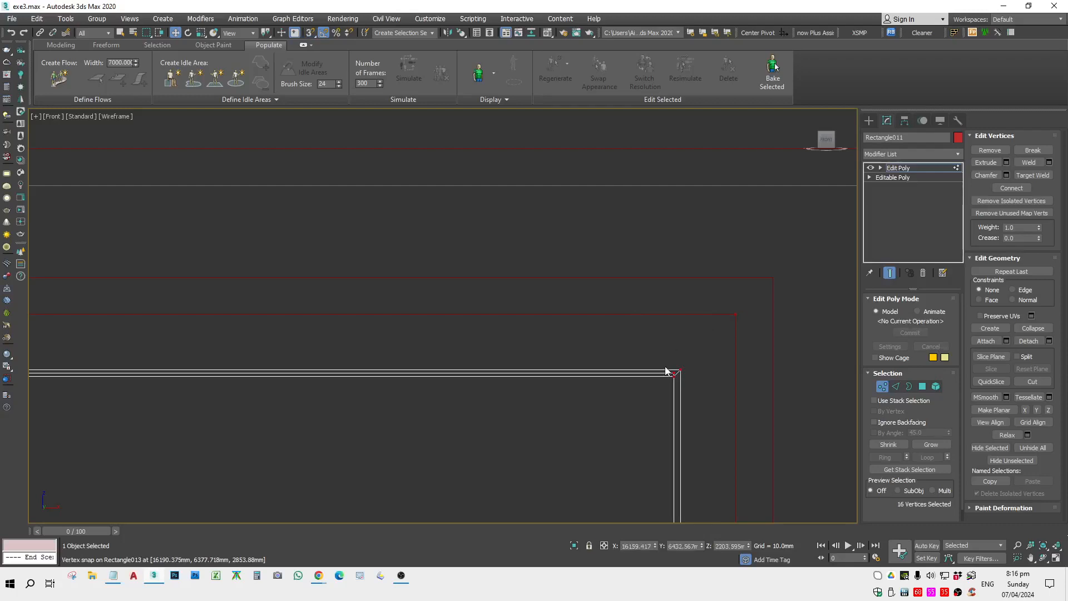
Snap the stray vertices at both upper corners of the ground-floor sash's inner border down to the inner corner, then deselect the sash.
scroll(666, 367, "up", 4)
key("1")
key("1")
left_click_drag(696, 398, 722, 386)
scroll(643, 396, "down", 7)
scroll(324, 390, "up", 2)
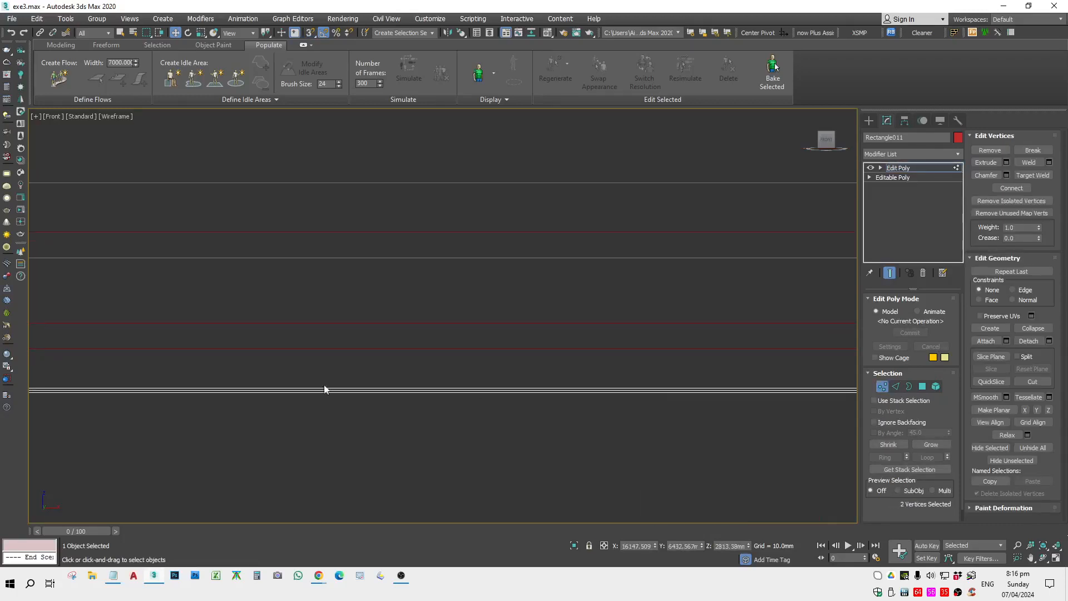
middle_click_drag(167, 370, 356, 403)
scroll(242, 367, "up", 2)
scroll(300, 412, "up", 5)
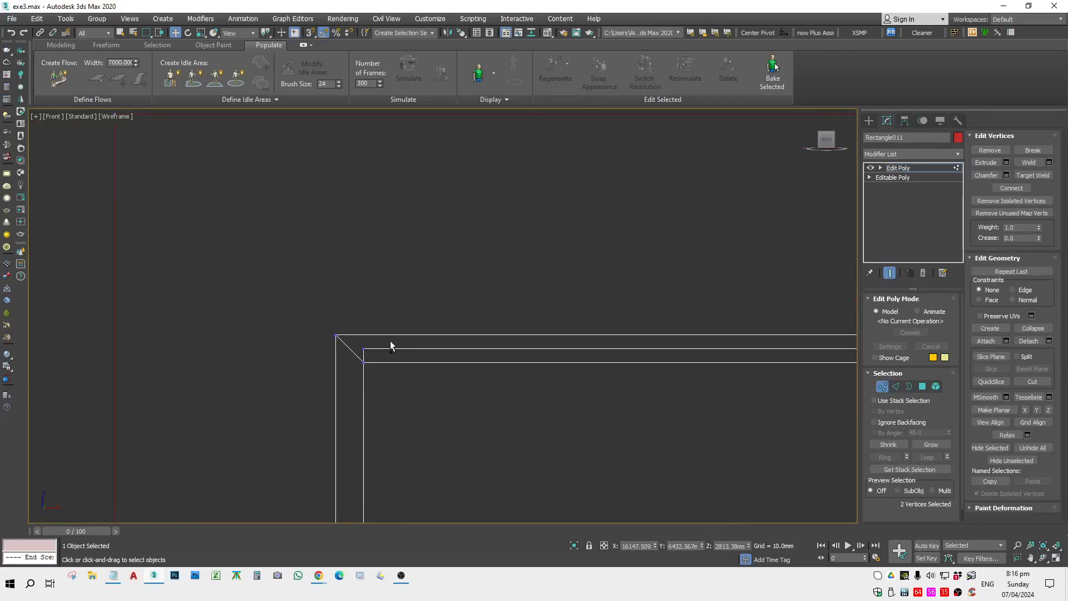
left_click_drag(364, 360, 381, 356, "ctrl")
scroll(480, 359, "down", 3)
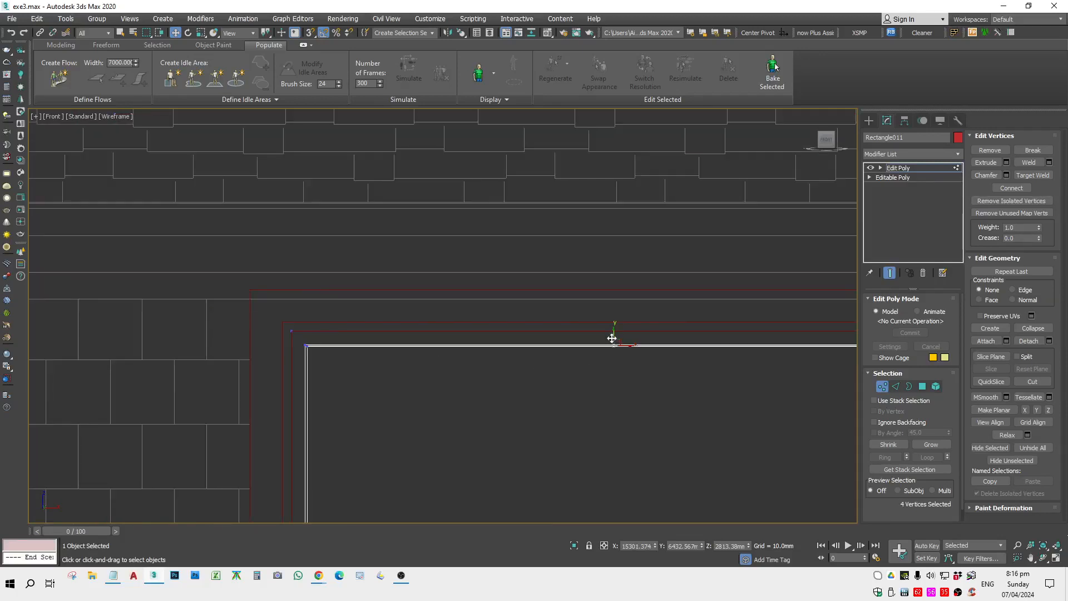
left_click_drag(613, 336, 614, 358)
scroll(295, 352, "up", 6)
key("s")
key("space")
mouse_move(346, 420)
left_mouse_down()
mouse_move(361, 399)
mouse_move(359, 340)
mouse_move(345, 322)
left_mouse_up()
scroll(348, 340, "up", 3)
scroll(354, 318, "down", 10)
key("space")
key("s")
key("1")
key("F3")
scroll(377, 266, "up", 5)
left_click(202, 355)
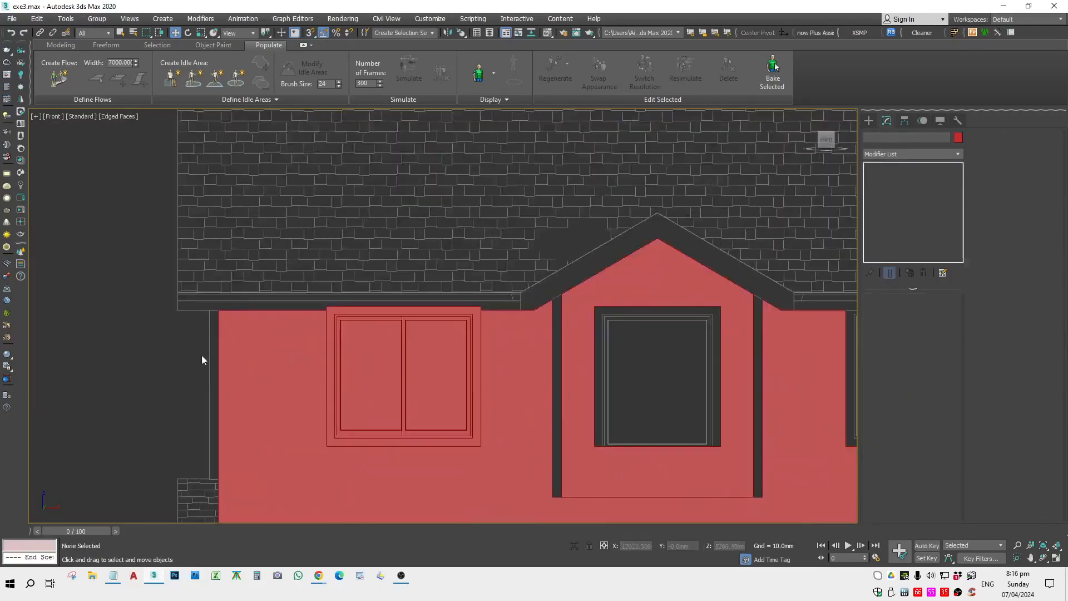
Snap the left upstairs sash's stray upper-corner vertices down to the inner corner of its border.
scroll(396, 353, "up", 3)
left_click(396, 353)
key("F3")
scroll(370, 282, "up", 5)
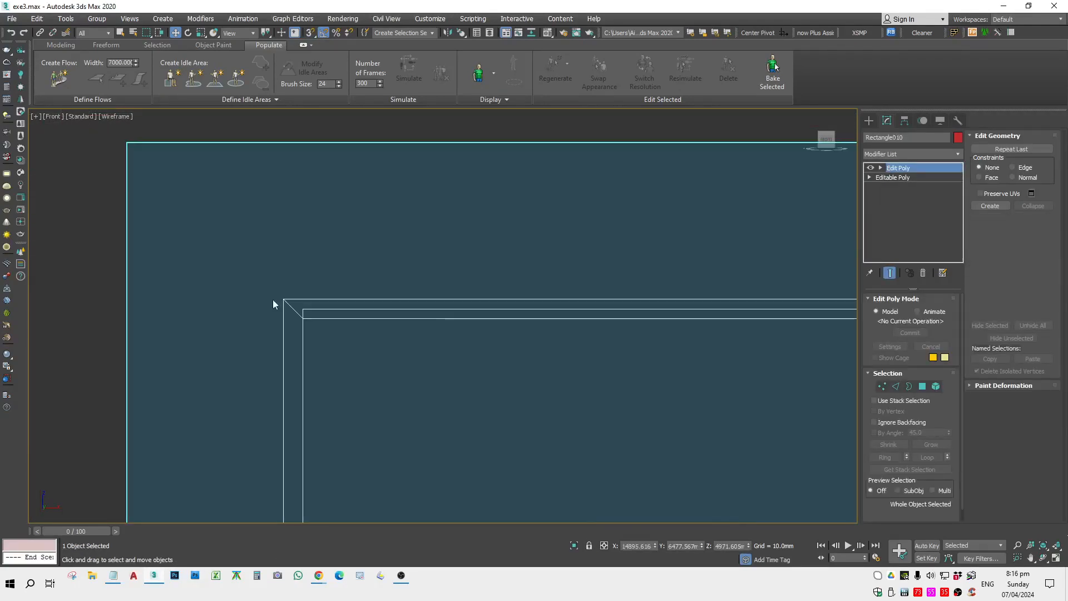
key("1")
scroll(294, 302, "up", 2)
scroll(323, 312, "down", 4)
middle_click_drag(514, 362, 222, 352)
scroll(744, 367, "up", 1)
middle_click_drag(740, 351, 314, 342)
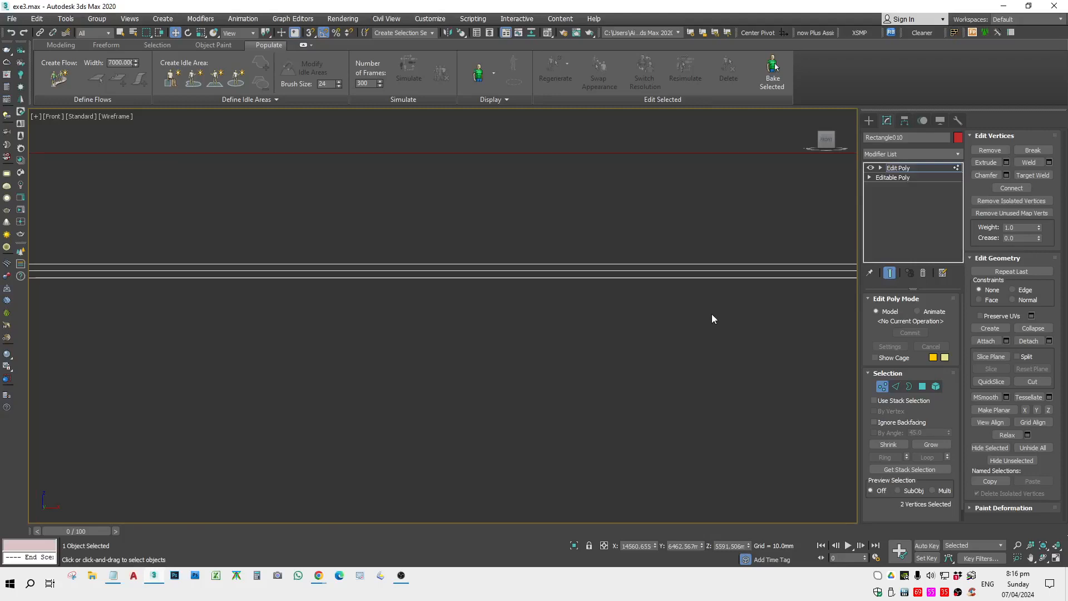
middle_click_drag(711, 313, 599, 316)
middle_click_drag(823, 294, 732, 295)
scroll(732, 295, "up", 1)
scroll(760, 281, "up", 5)
left_click_drag(753, 266, 662, 285, "ctrl")
scroll(656, 288, "down", 2)
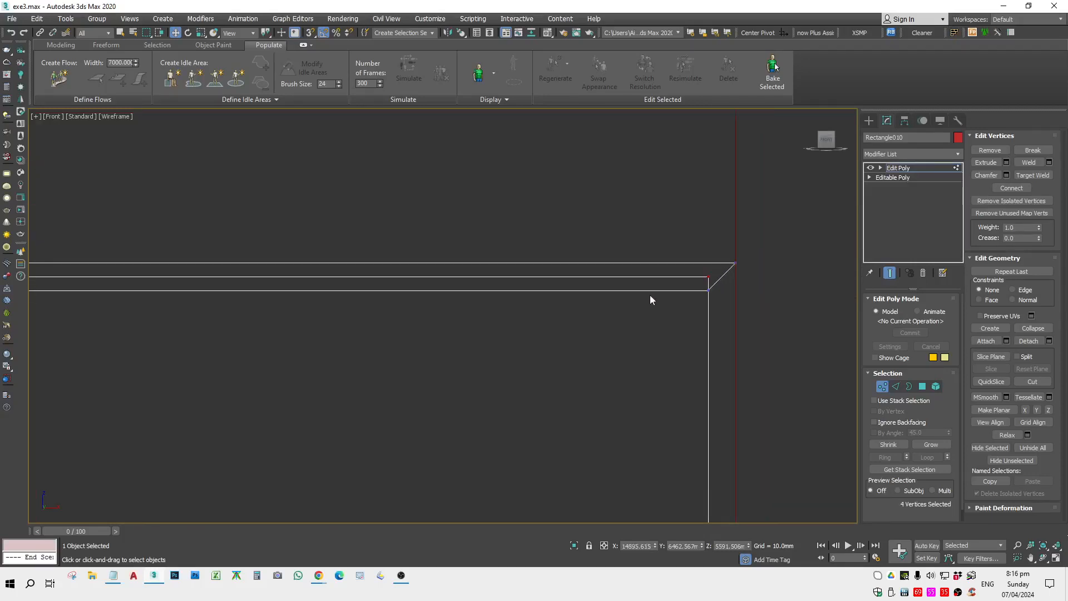
scroll(650, 295, "down", 5)
middle_click_drag(392, 324, 604, 336)
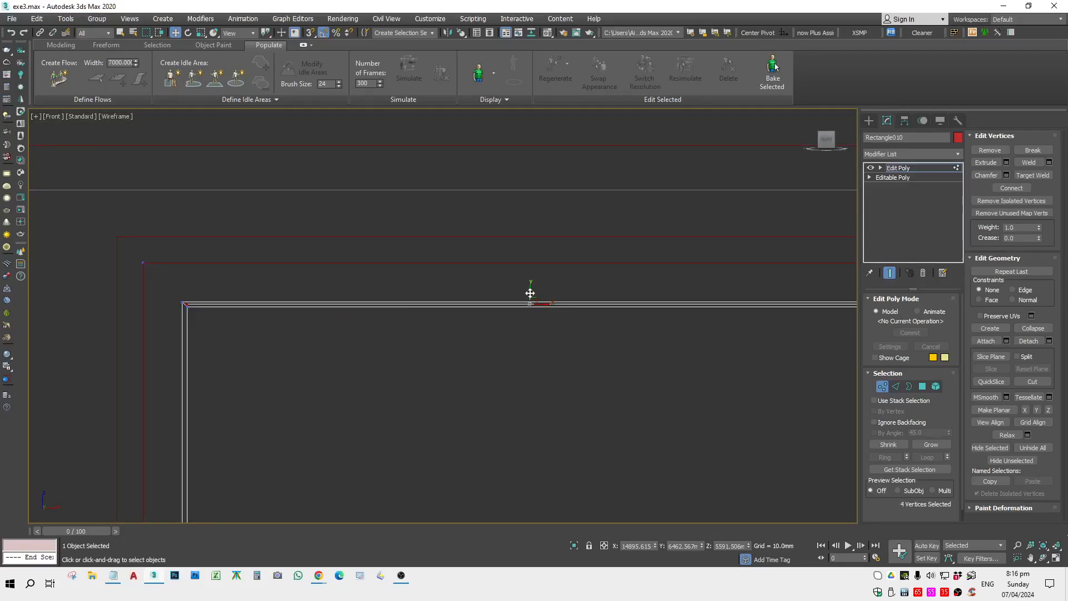
left_click_drag(530, 293, 530, 313)
scroll(148, 305, "up", 6)
key("space")
left_click_drag(298, 387, 304, 310)
key("space")
scroll(322, 336, "down", 9)
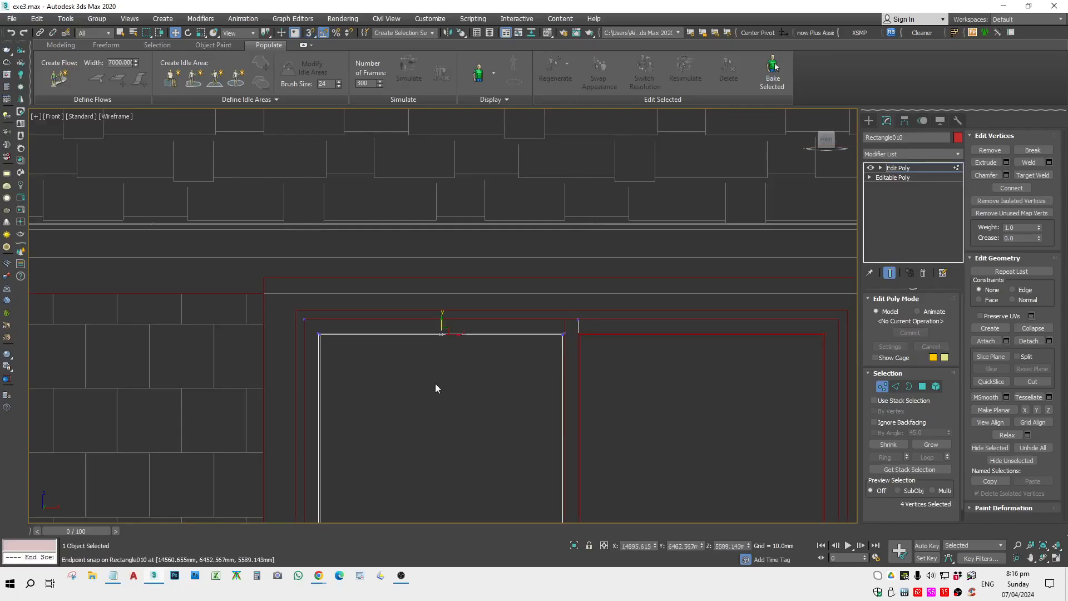
middle_click_drag(564, 340, 369, 338)
scroll(372, 328, "down", 4)
scroll(402, 329, "up", 8)
key("1")
Align the right upstairs sash's stray upper-corner vertices with the inner corner of its border, then deselect it.
left_click(398, 329)
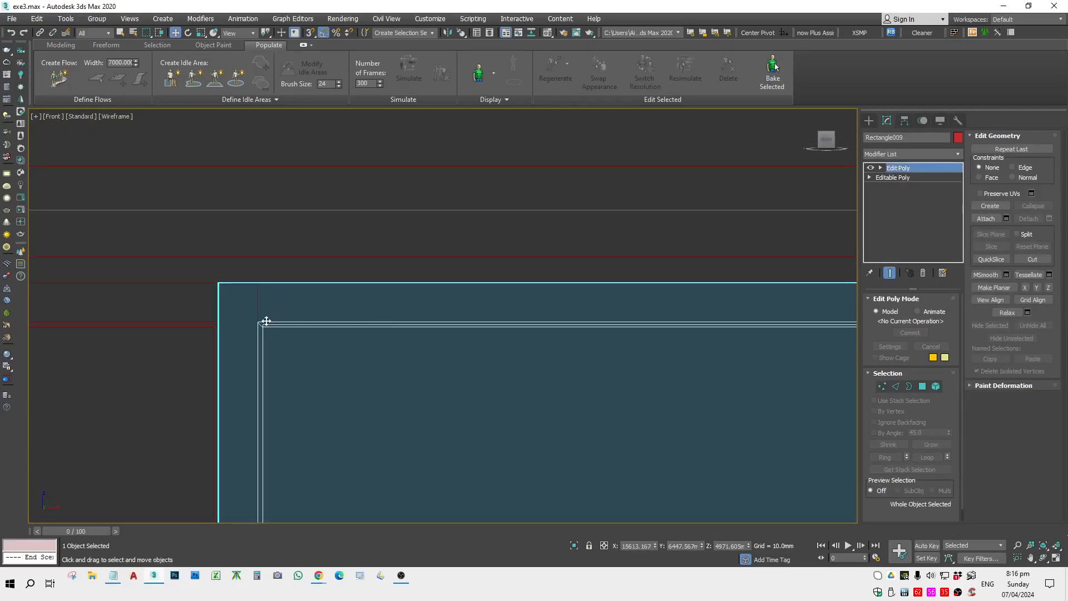
key("1")
scroll(267, 321, "up", 6)
left_click_drag(277, 318, 262, 330)
scroll(262, 329, "down", 6)
middle_click_drag(640, 364, 366, 365)
scroll(596, 331, "up", 6)
left_click_drag(555, 327, 551, 329, "ctrl")
scroll(540, 335, "down", 4)
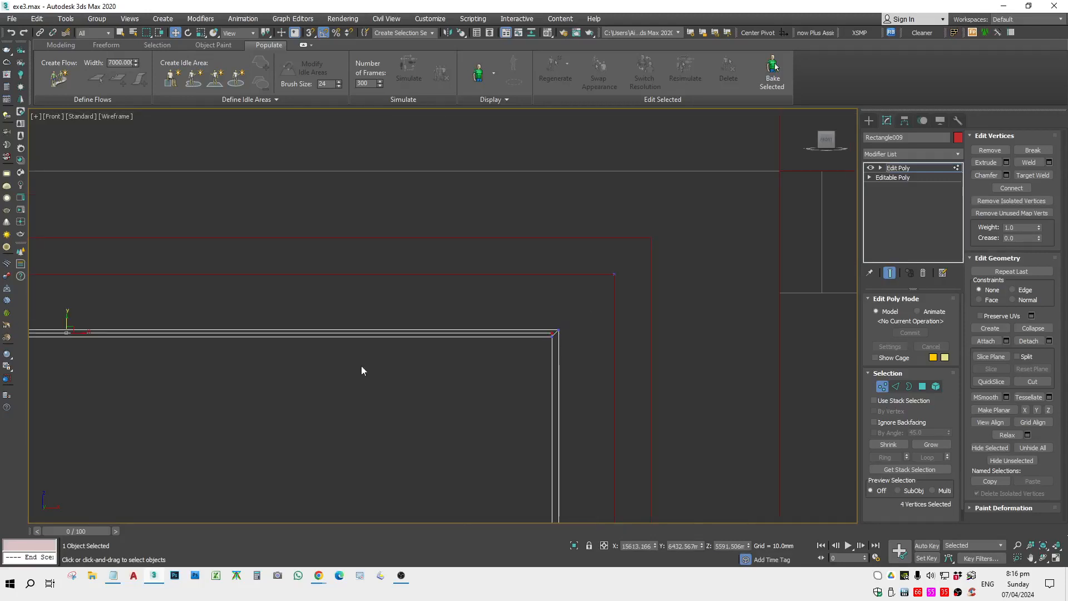
middle_click_drag(220, 353, 549, 336)
left_click_drag(396, 300, 396, 320)
middle_click_drag(615, 397, 258, 375)
scroll(523, 310, "up", 4)
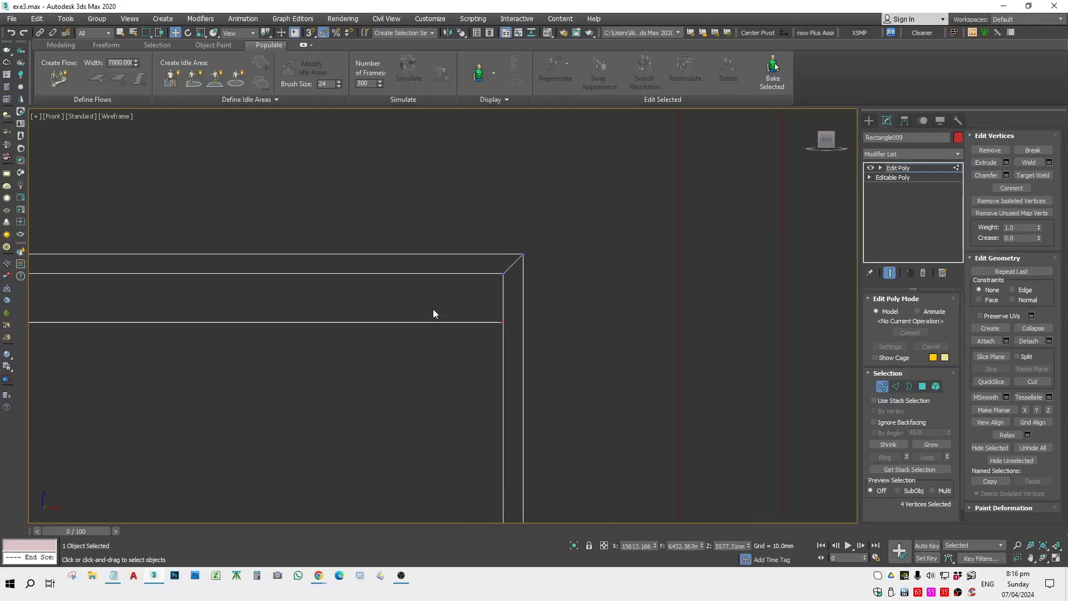
key("space")
left_click_drag(495, 322, 503, 274)
scroll(535, 317, "down", 6)
key("1")
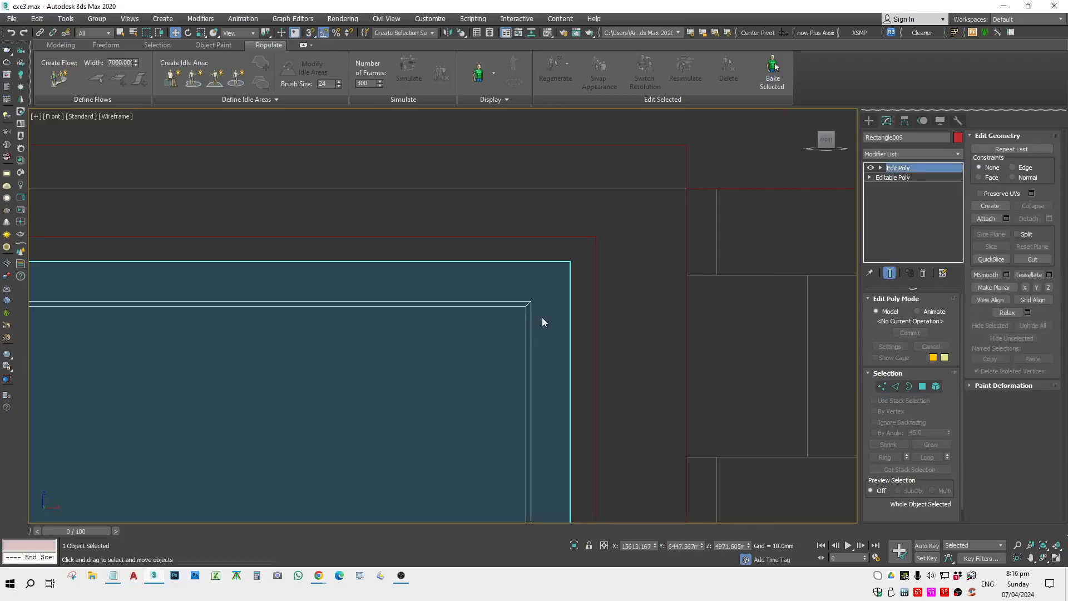
left_click(541, 317)
scroll(543, 317, "down", 6)
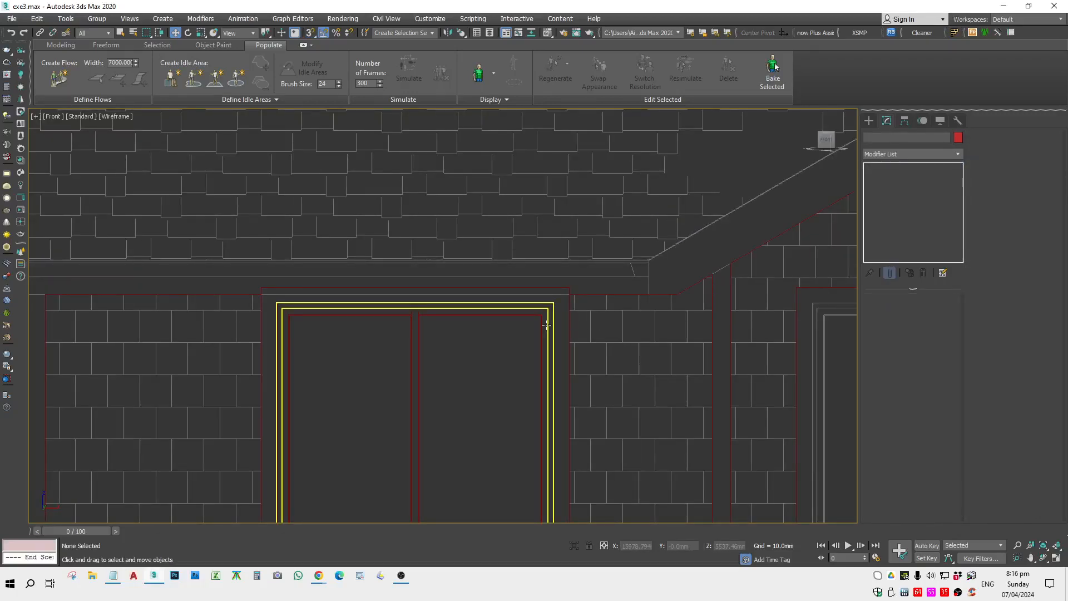
Lower the ground-floor sash's bottom vertices to the bottom edge of the frame's large opening.
scroll(546, 325, "down", 8)
scroll(536, 487, "up", 4)
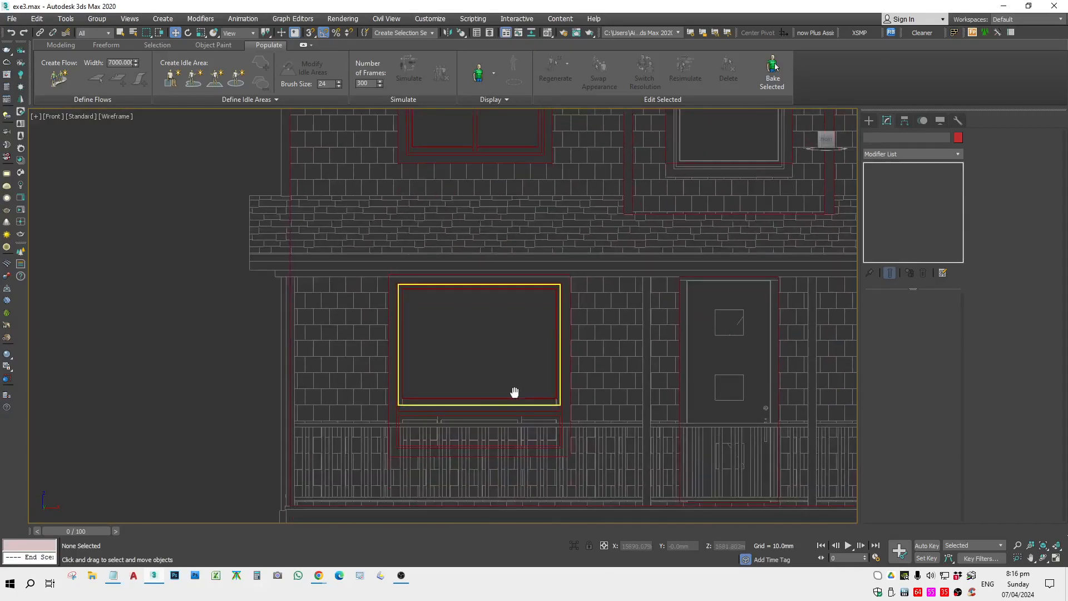
scroll(496, 418, "up", 3)
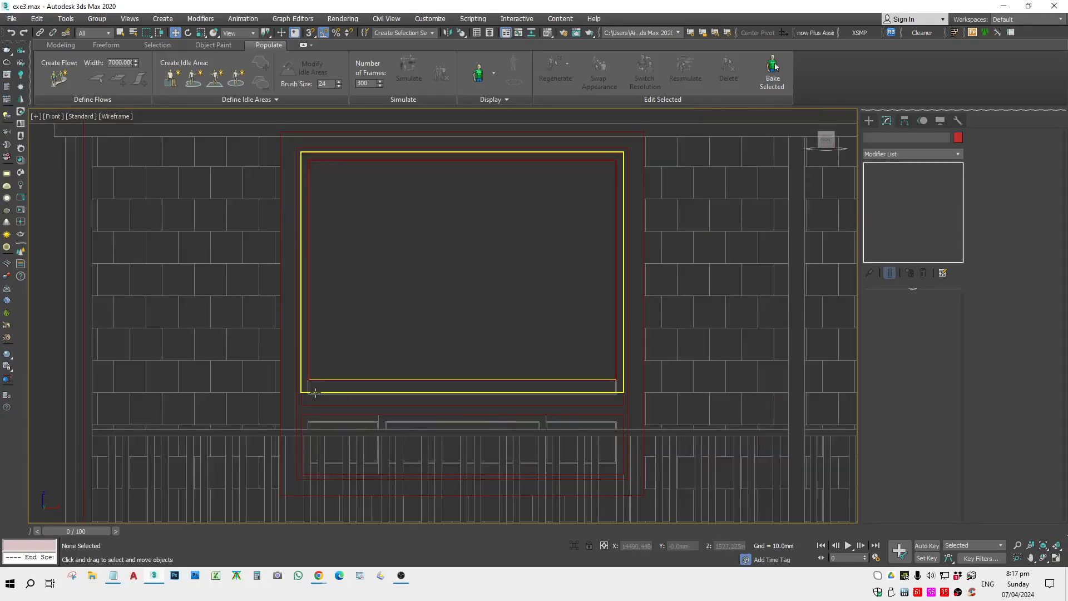
left_click(337, 381)
scroll(405, 398, "up", 3)
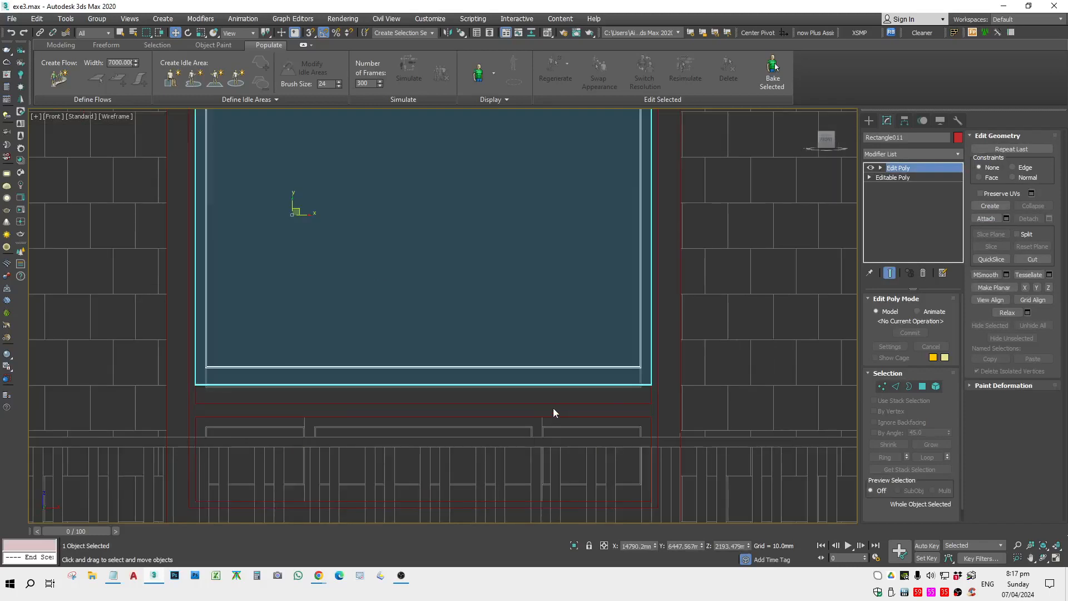
key("1")
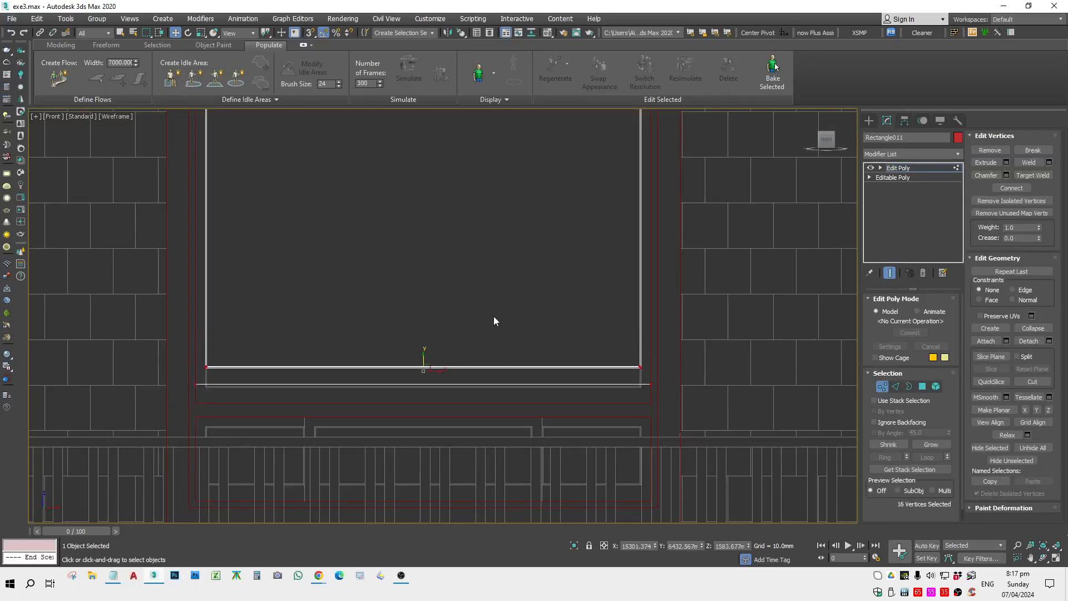
mouse_move(424, 363)
left_mouse_down()
mouse_move(424, 352)
mouse_move(425, 365)
left_mouse_up()
scroll(226, 398, "up", 5)
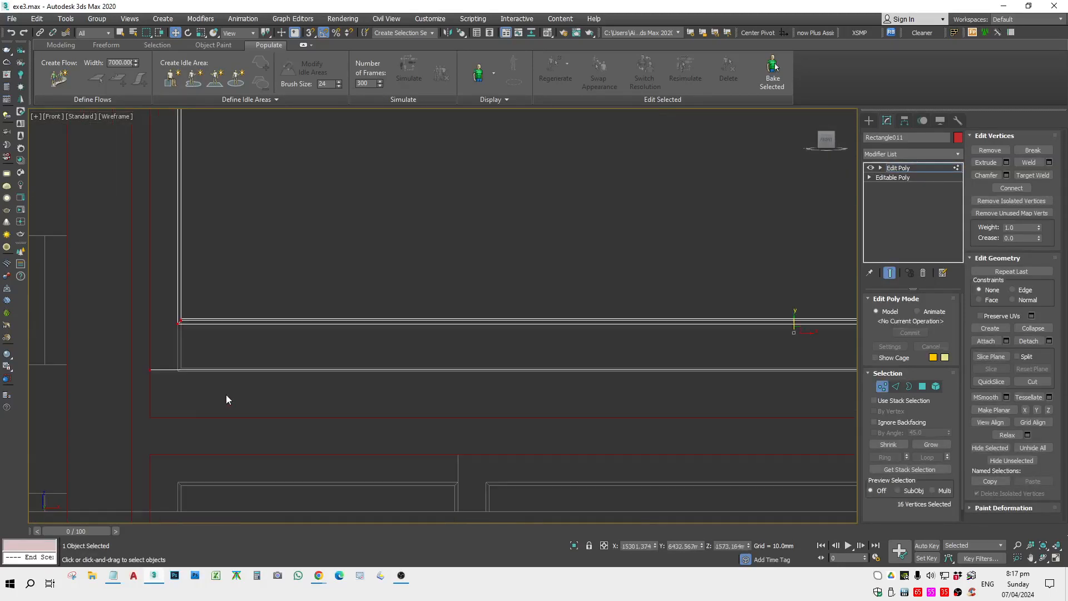
mouse_move(123, 362)
left_mouse_down()
mouse_move(107, 389)
mouse_move(112, 424)
mouse_move(150, 388)
mouse_move(131, 349)
mouse_move(109, 359)
left_mouse_up()
Snap the stray vertices at the ground-floor sash's lower corners to the border's inner corner, then deselect and return to shaded display.
scroll(129, 341, "up", 2)
scroll(140, 356, "down", 5)
middle_click_drag(653, 401, 202, 358)
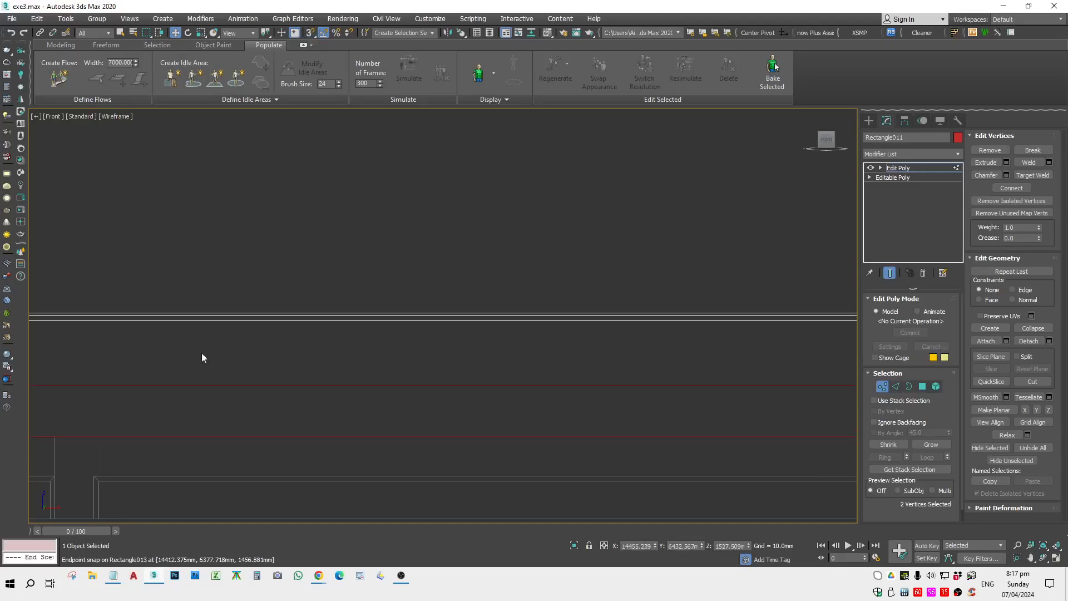
middle_click_drag(777, 362, 459, 358)
scroll(821, 312, "up", 5)
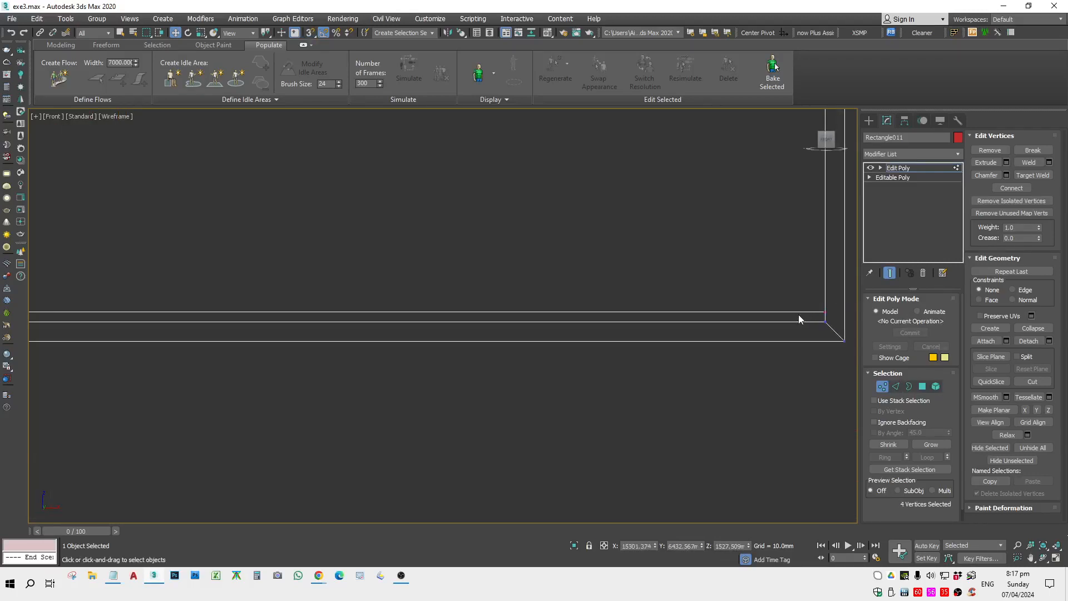
scroll(799, 319, "down", 2)
middle_click_drag(320, 282, 486, 345)
left_click_drag(286, 348, 275, 339)
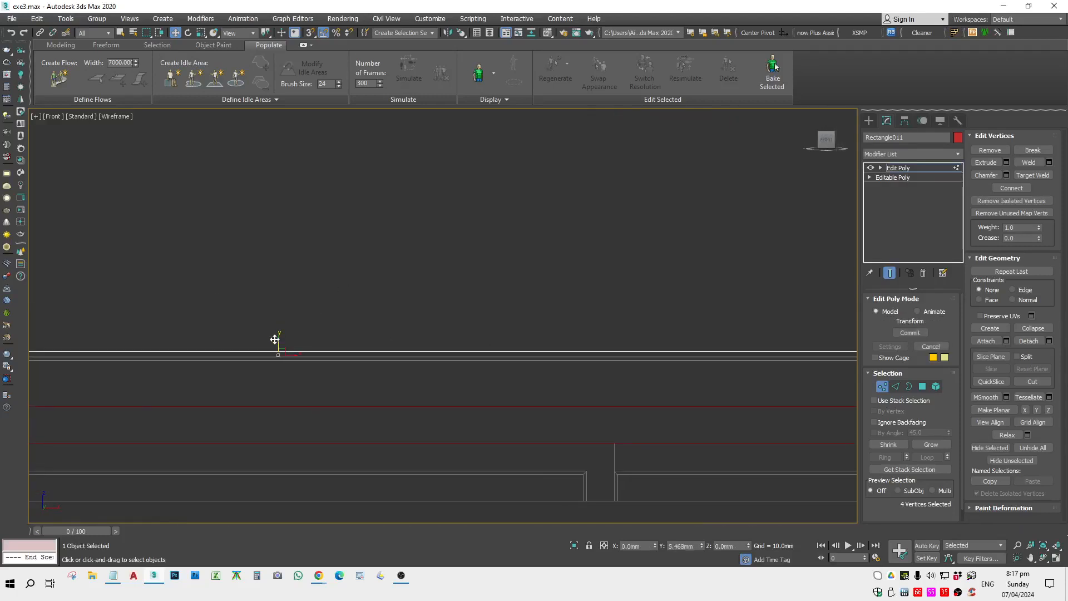
scroll(223, 348, "down", 3)
scroll(365, 300, "up", 4)
key("space")
key("s")
left_click_drag(617, 322, 619, 364)
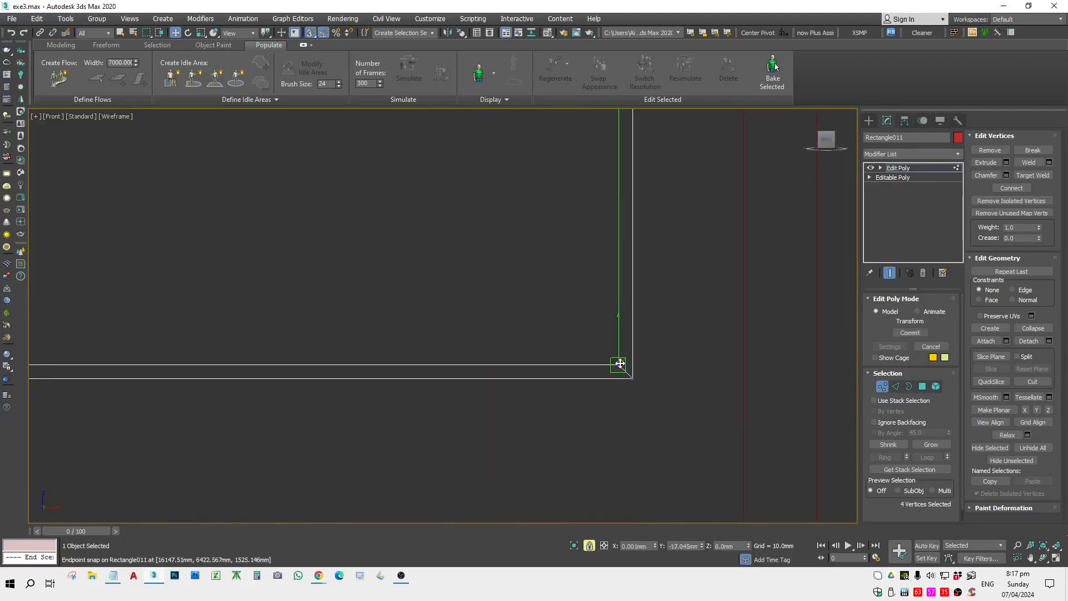
key("s")
key("space")
key("1")
key("F3")
scroll(598, 370, "down", 4)
left_click(319, 362)
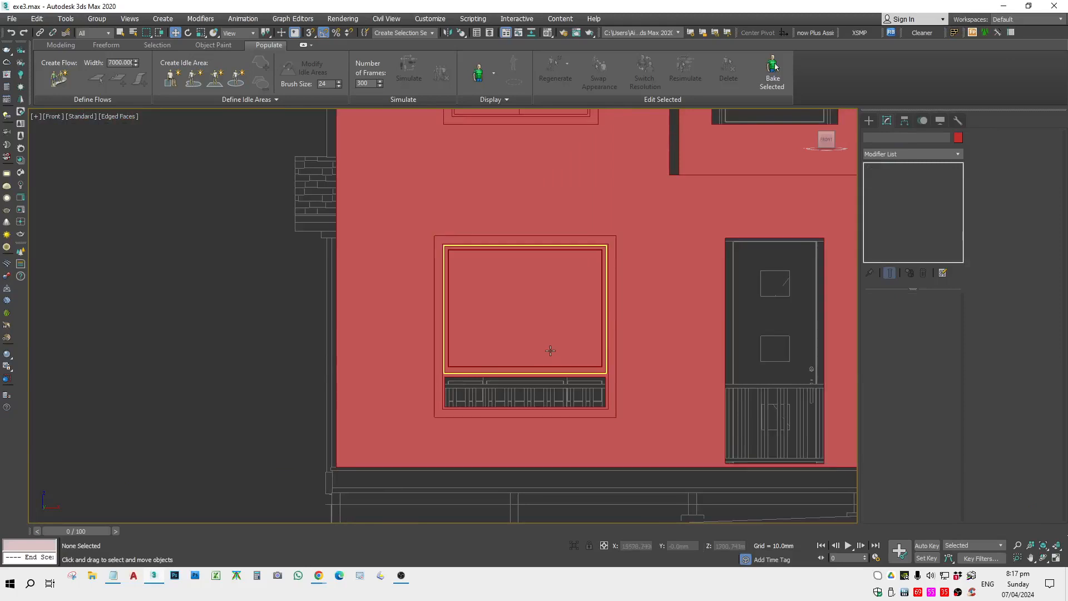
Clone the ground-floor sash downward as a copy and snap its upper-left corner to the frame's lower opening.
left_click(550, 350)
mouse_move(488, 299)
left_mouse_down("shift")
mouse_move(538, 389)
mouse_move(485, 438)
left_mouse_up("shift")
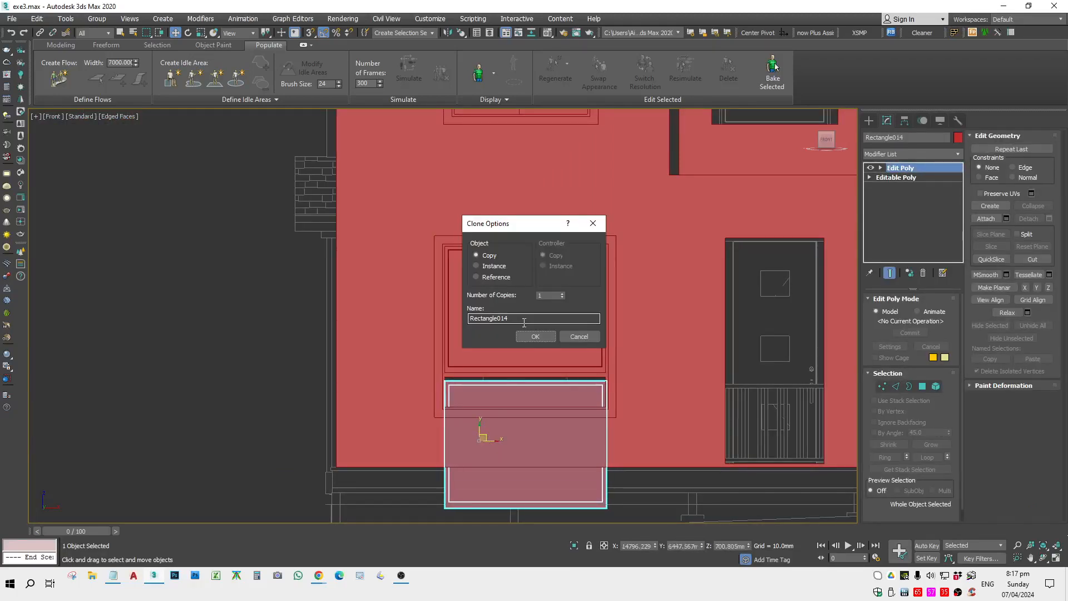
left_click(535, 336)
scroll(478, 365, "up", 6)
key("F3")
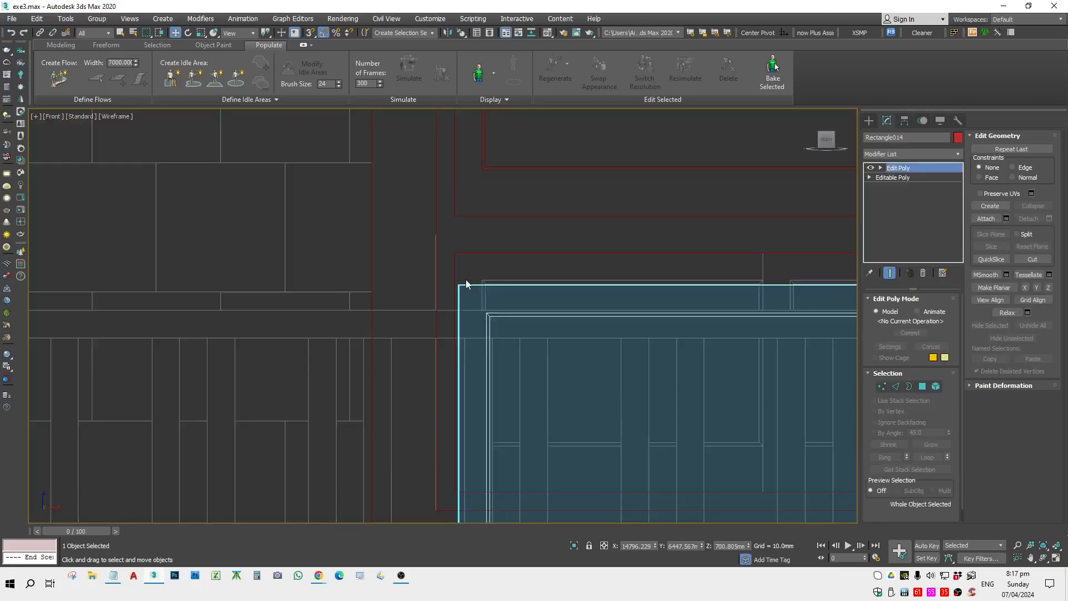
scroll(465, 280, "up", 2)
key("space")
left_click_drag(453, 286, 443, 231)
key("space")
scroll(445, 278, "down", 3)
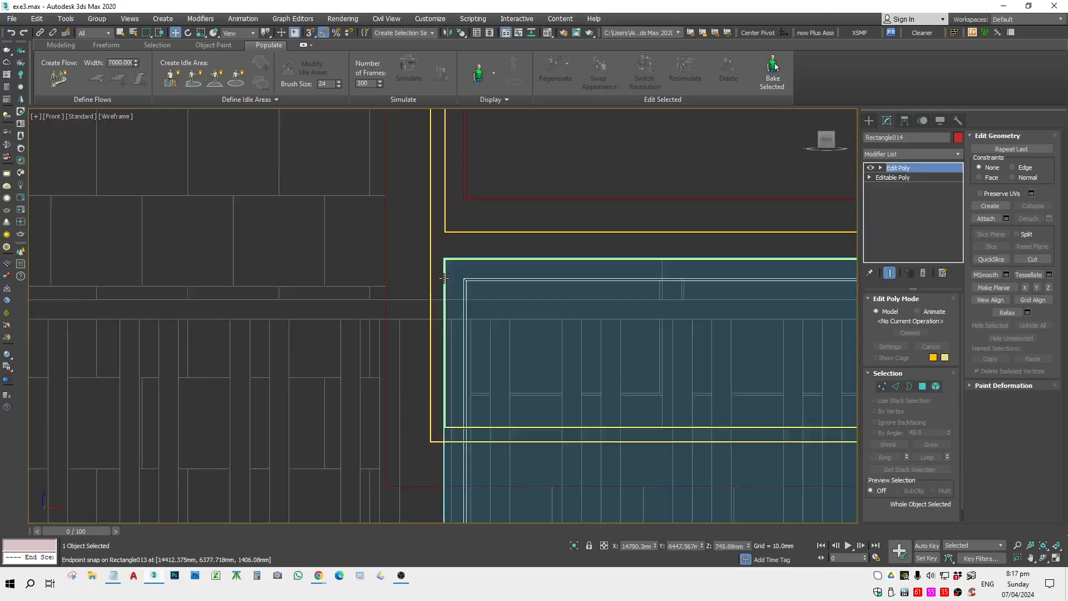
Raise the cloned sash's bottom vertices to the bottom edge of the frame's lower opening.
scroll(505, 316, "down", 4)
key("1")
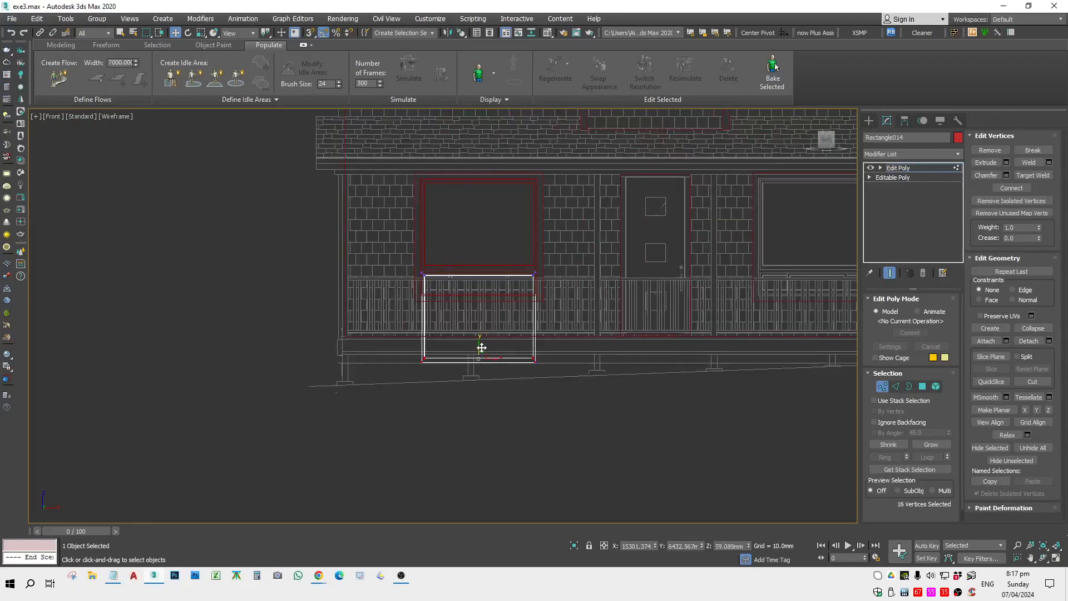
left_click_drag(478, 349, 483, 303)
scroll(422, 288, "up", 5)
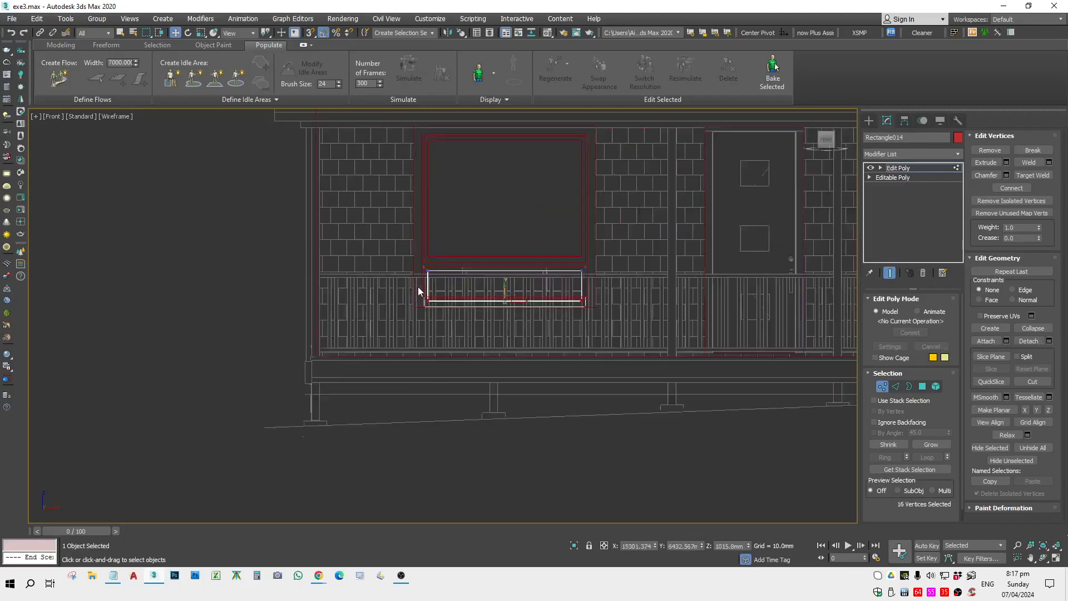
scroll(448, 363, "up", 2)
key("space")
scroll(442, 391, "down", 2)
key("s")
left_click_drag(444, 410, 442, 302)
scroll(459, 392, "down", 5)
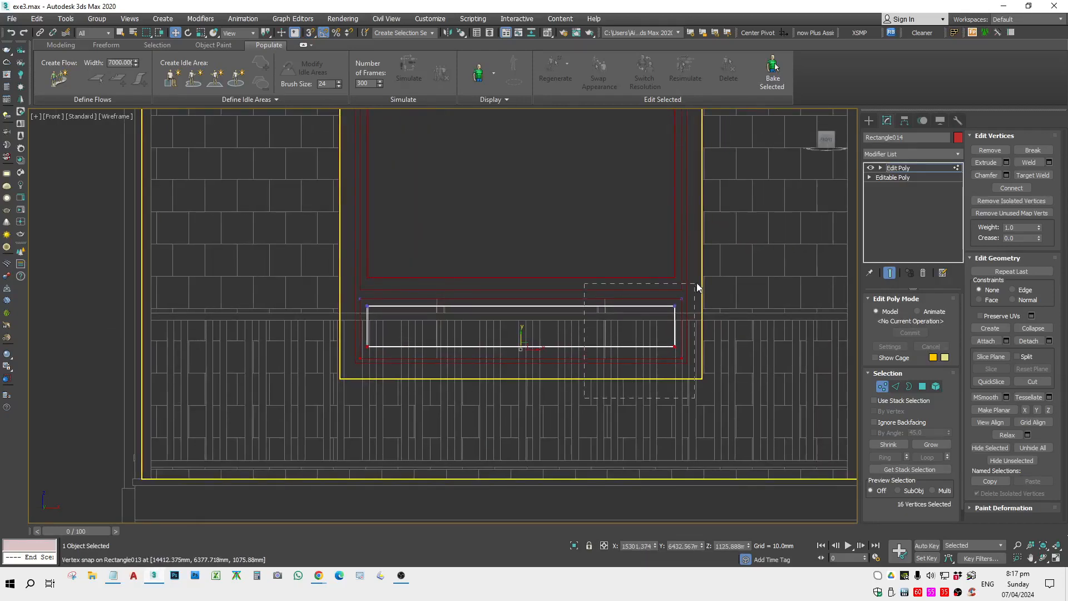
Narrow the cloned sash by snapping its right-side vertices to the right edge of the small left pane in the drawing.
left_click_drag(695, 327, 431, 314)
scroll(434, 309, "up", 5)
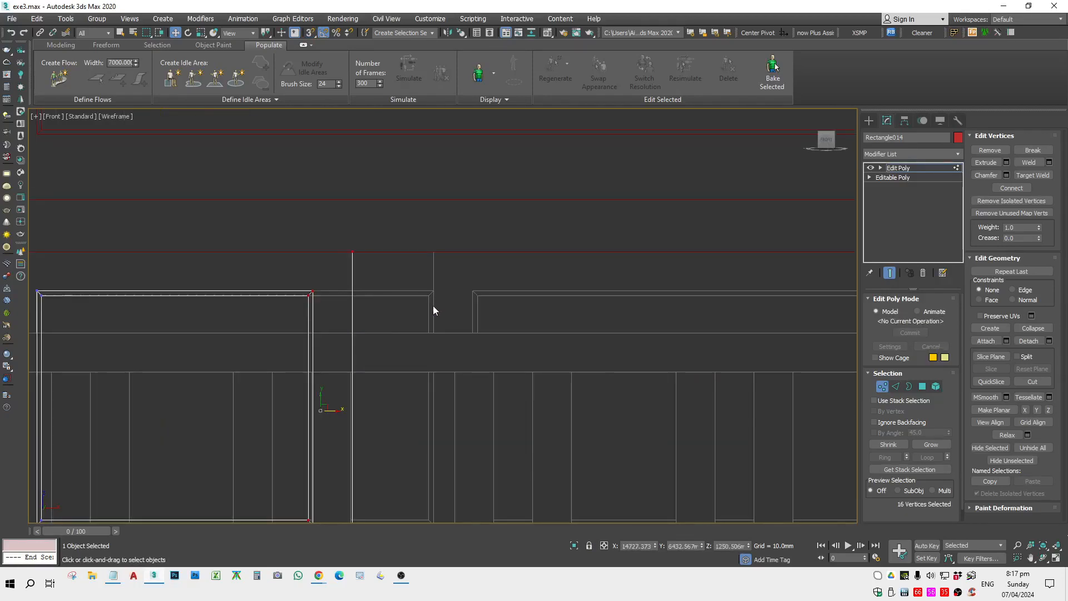
left_click_drag(212, 291, 451, 292)
key("s")
key("space")
scroll(459, 289, "down", 5)
key("1")
Select the small lower-left sash and examine its depth within the frame from above, then return to the front view.
left_click(451, 242)
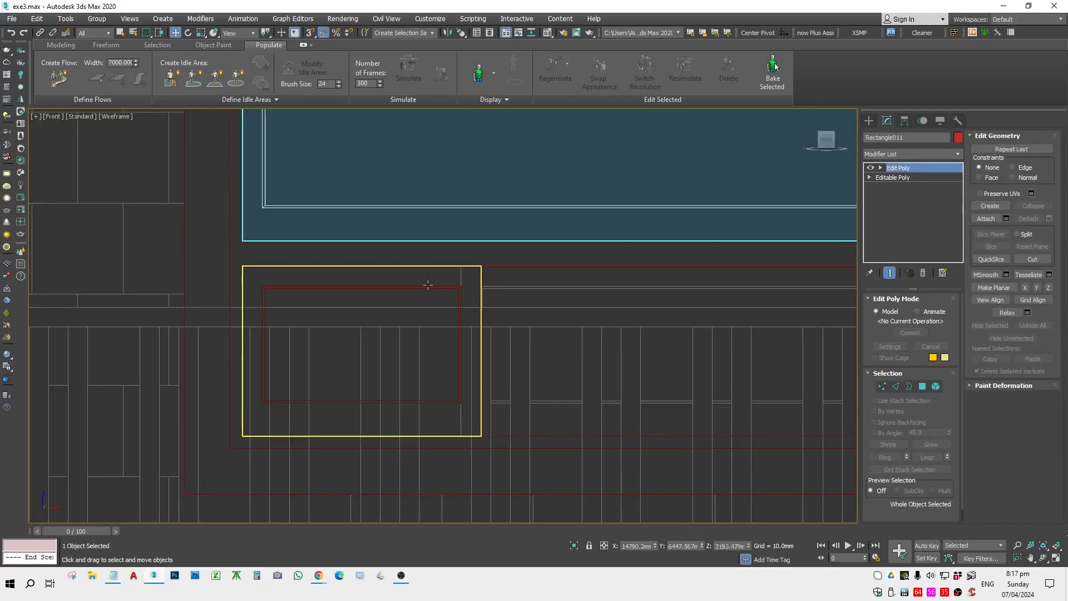
left_click(429, 284)
scroll(429, 284, "down", 8)
middle_click_drag(451, 282, 438, 311, "alt")
key("t")
key("z")
scroll(442, 304, "down", 3)
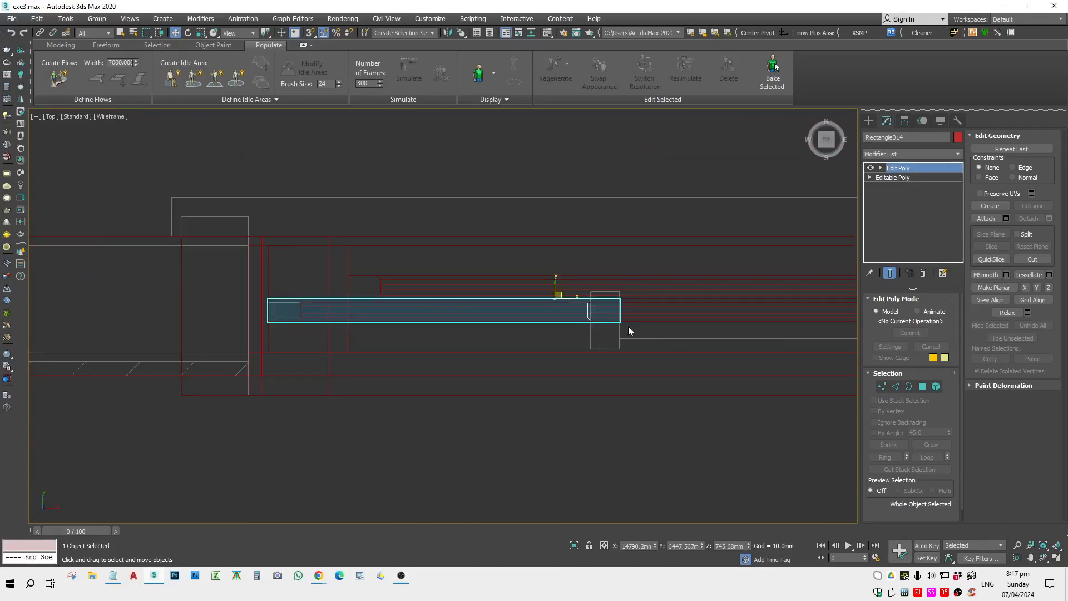
key("f")
key("z")
Clone the small lower-left sash across to the right end of the lower opening, snap it into the corner, and deselect it.
scroll(564, 320, "down", 6)
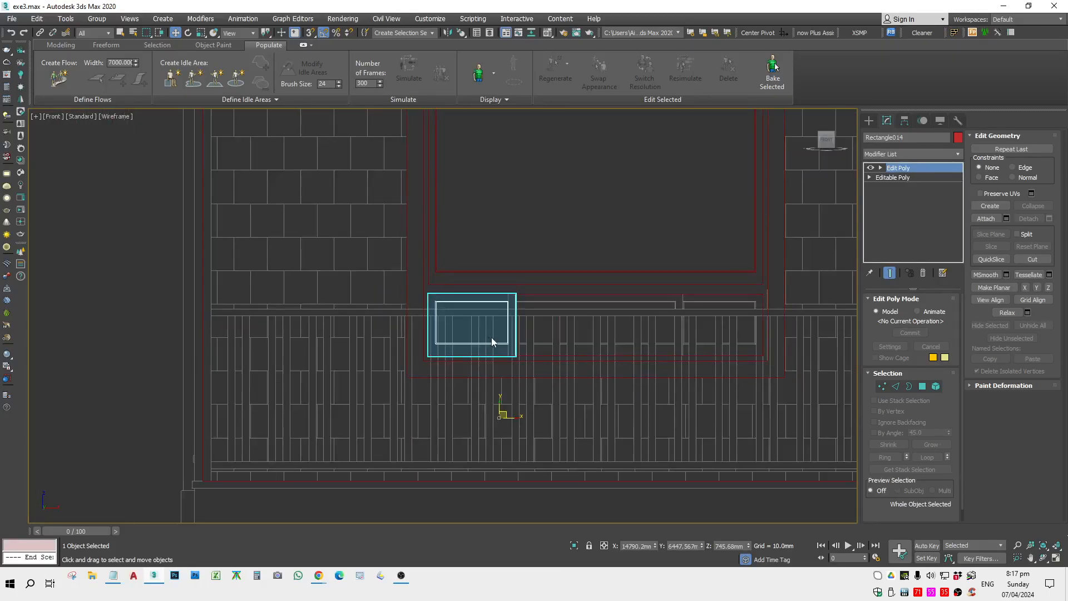
left_click_drag(521, 416, 722, 418, "shift")
key("Return")
key("space")
scroll(737, 296, "up", 3)
key("s")
left_click_drag(677, 288, 801, 288)
scroll(645, 295, "down", 4)
key("space")
left_click(651, 313)
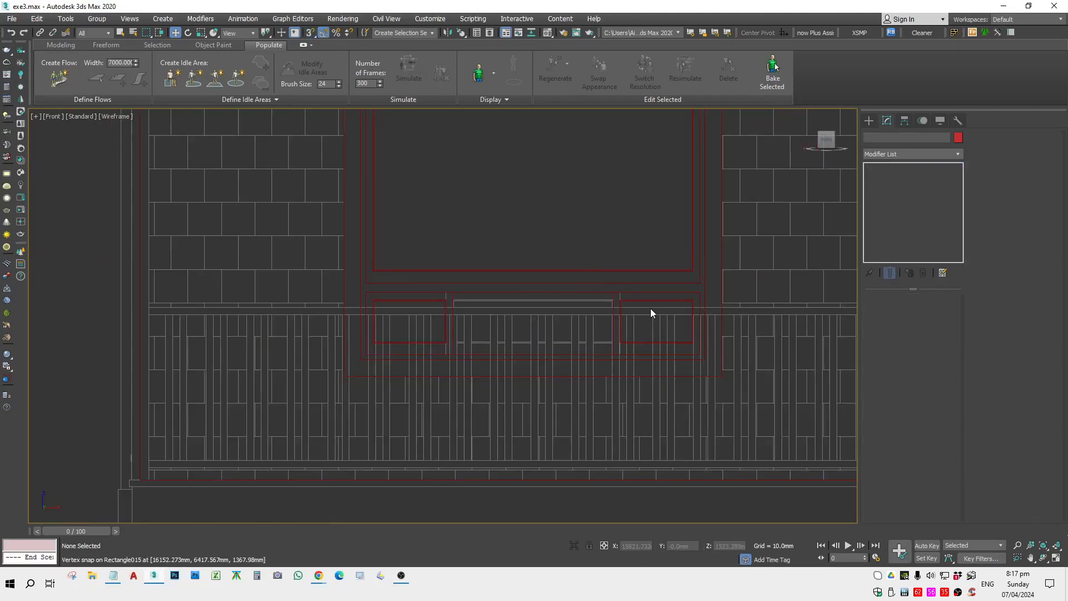
Clone the small lower-right sash into the middle of the lower opening and snap its left-side vertices to the small left sash.
left_click(651, 313)
left_click_drag(658, 411, 574, 401)
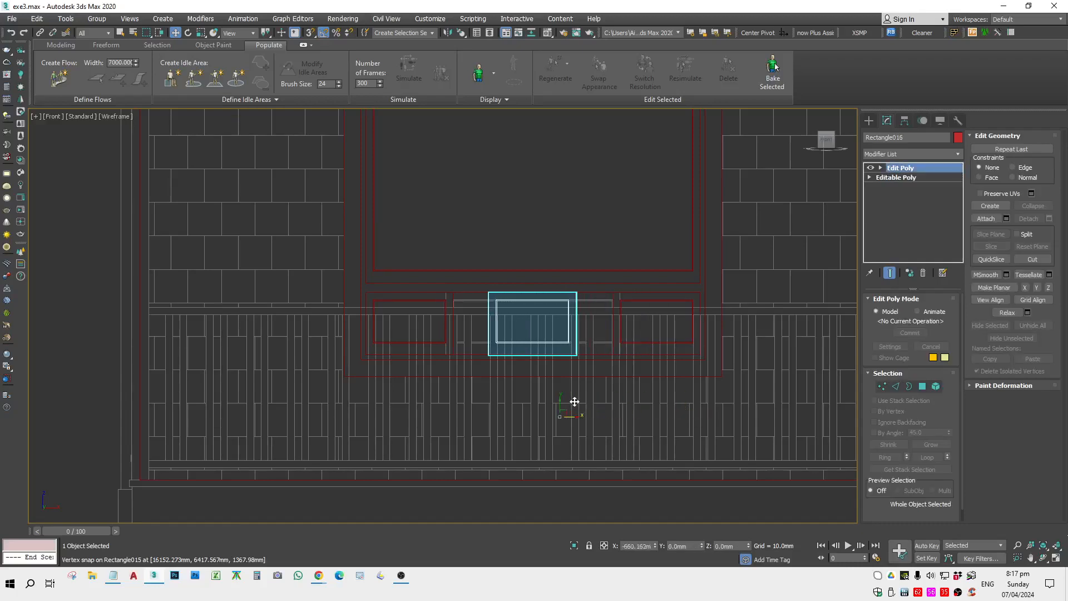
key("1")
scroll(500, 316, "up", 2)
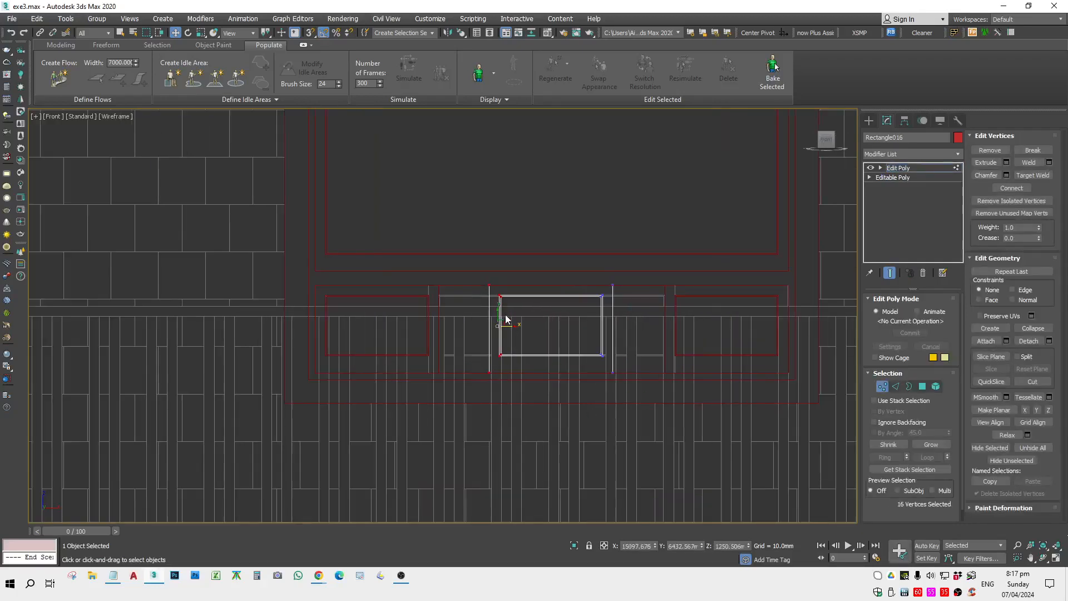
left_click_drag(506, 319, 385, 277)
scroll(484, 319, "up", 3)
key("space")
key("s")
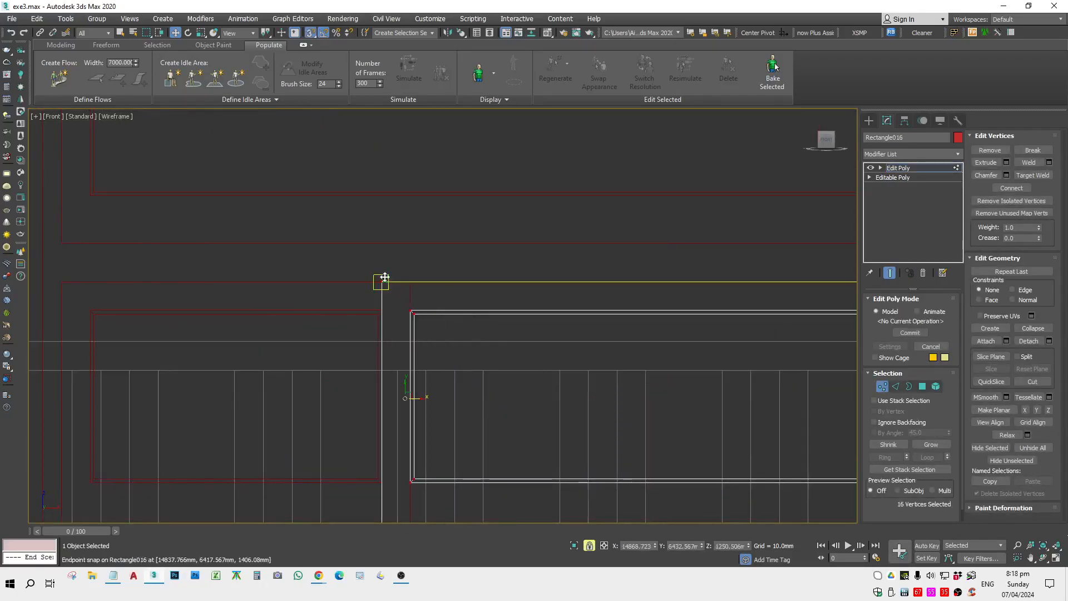
scroll(385, 277, "down", 4)
key("space")
Widen the middle sash by snapping its right-side vertices to the near edge of the small right sash.
left_click_drag(582, 329, 686, 364)
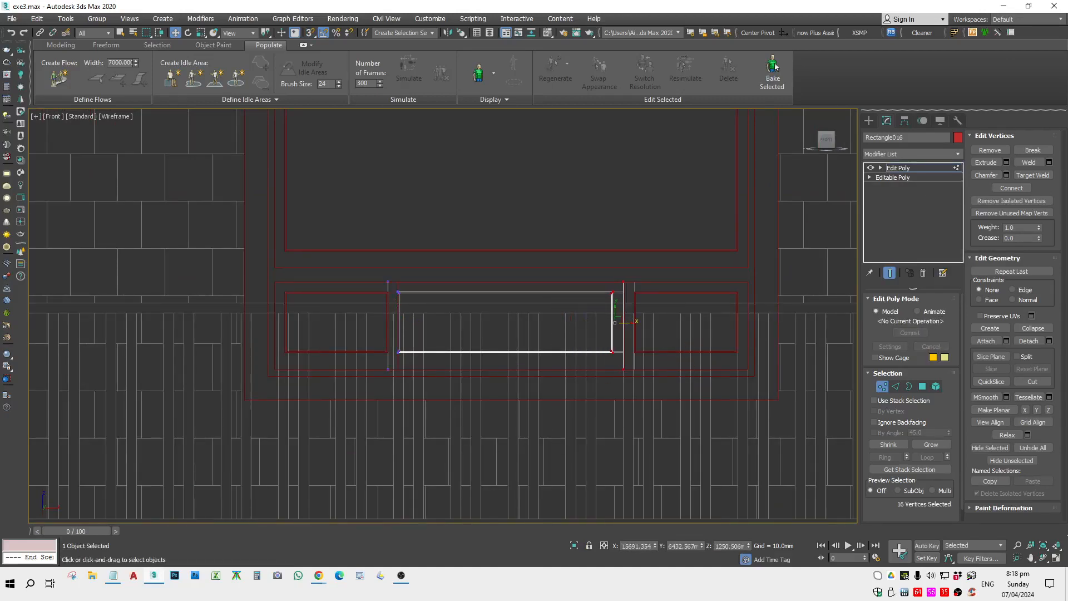
scroll(612, 286, "up", 5)
key("space")
key("s")
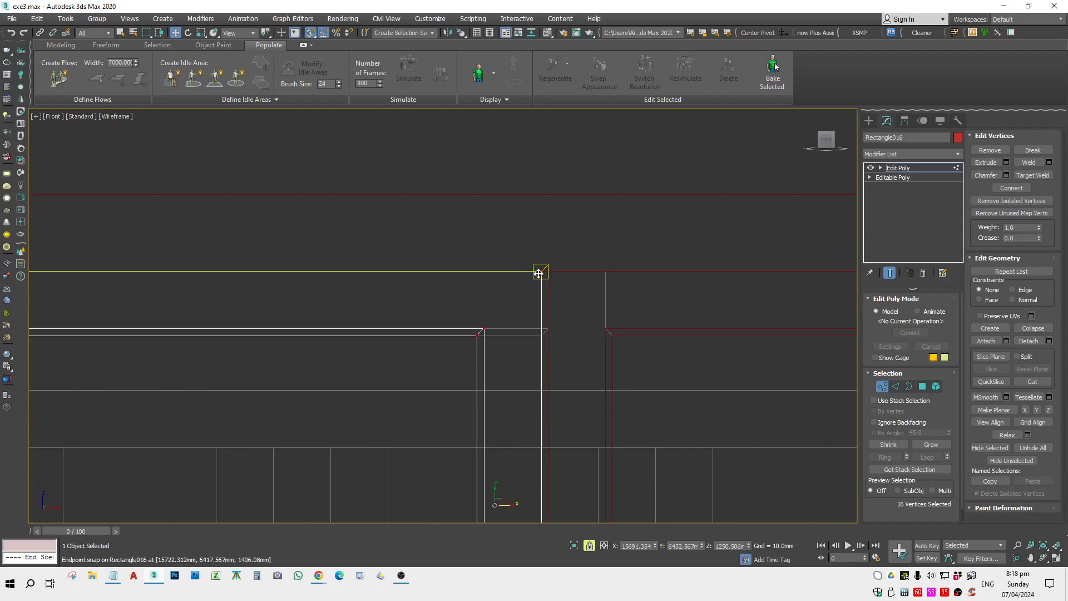
left_click_drag(539, 272, 615, 272)
scroll(615, 269, "down", 5)
key("space")
key("1")
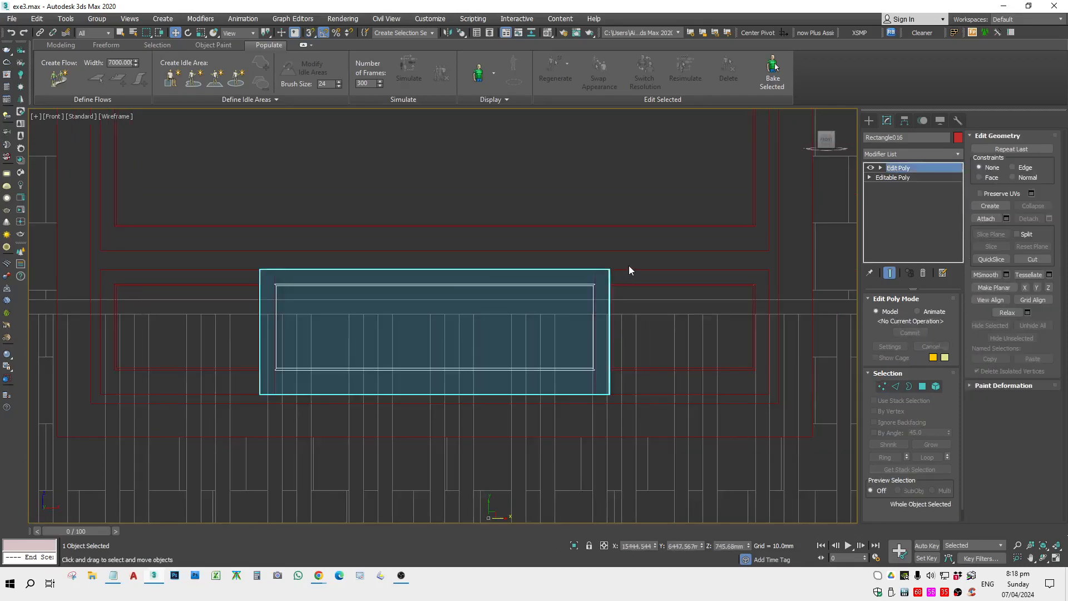
Examine the middle sash's fit between its neighbours in shaded and wireframe display, from the front and at an angle, and deselect it.
key("F3")
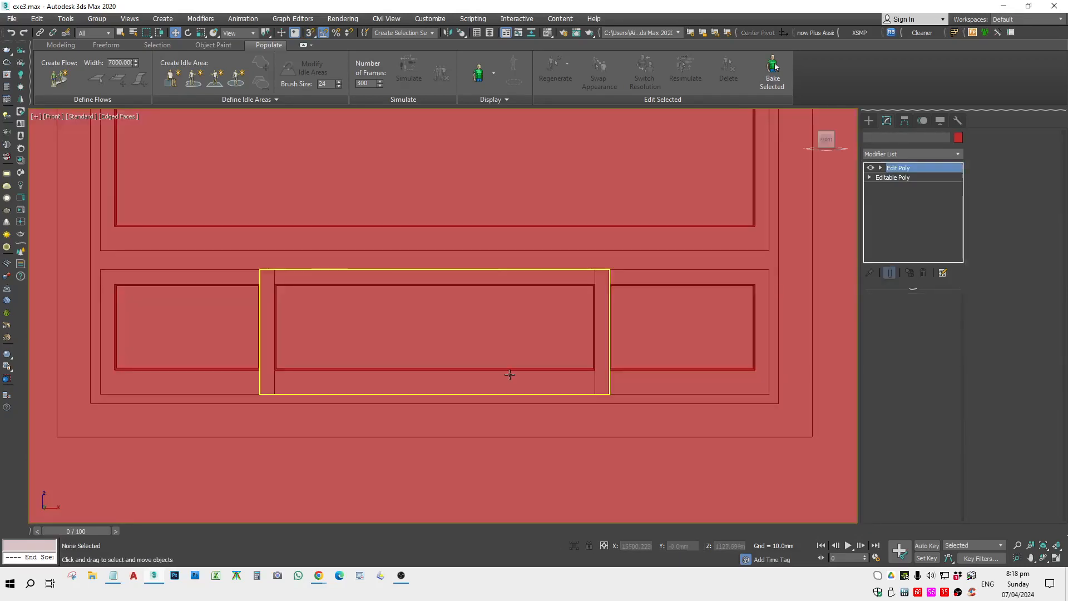
middle_click_drag(510, 378, 527, 390, "alt")
scroll(527, 388, "down", 6)
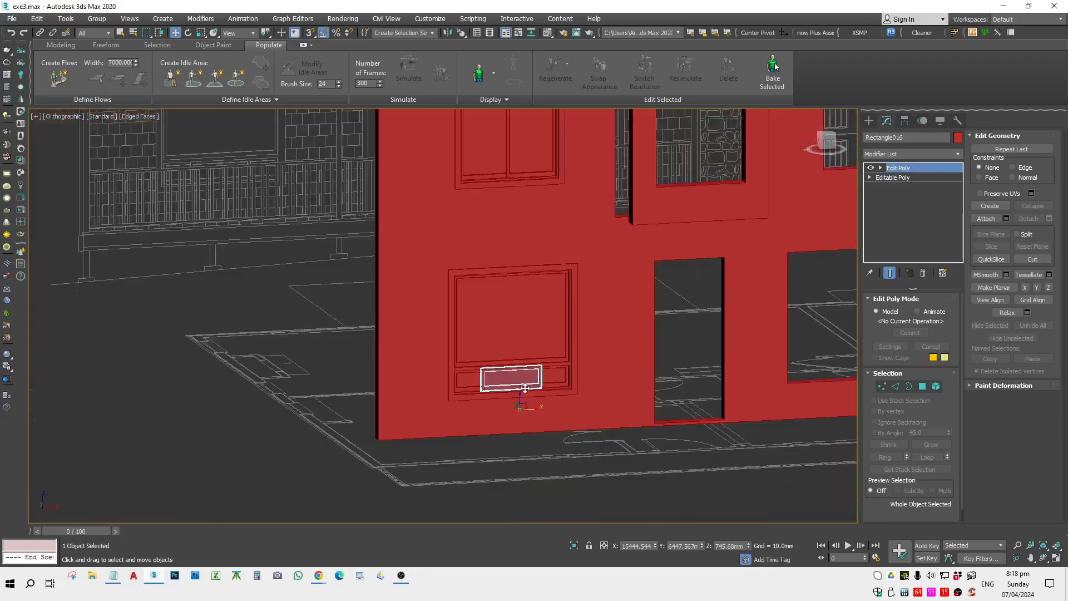
scroll(165, 159, "up", 6)
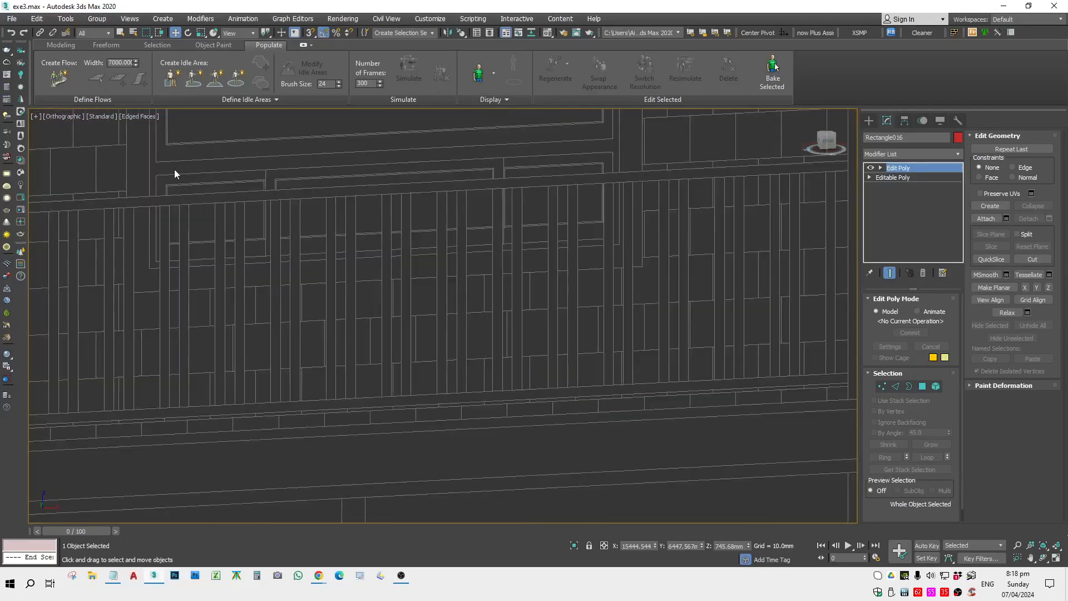
middle_click_drag(257, 242, 346, 296)
key("f")
key("z")
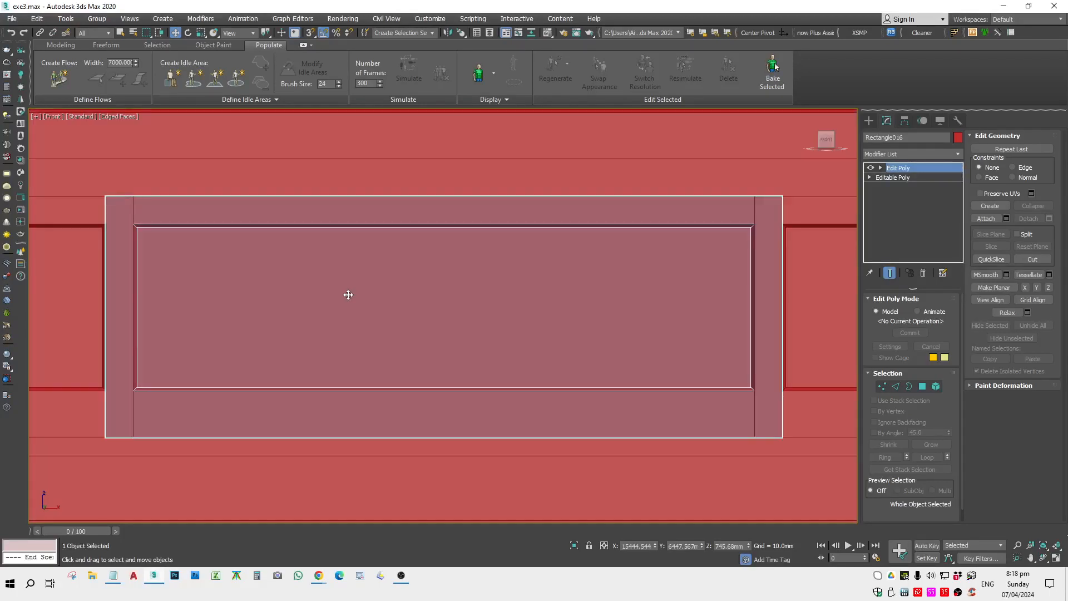
scroll(349, 295, "down", 5)
key("F3")
scroll(203, 335, "up", 3)
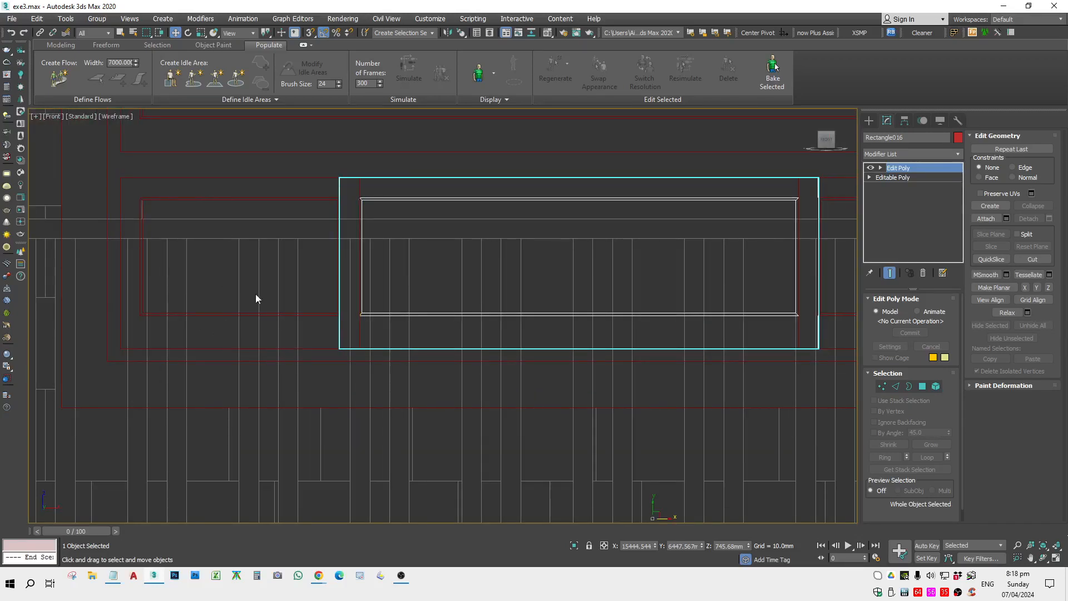
scroll(176, 243, "down", 3)
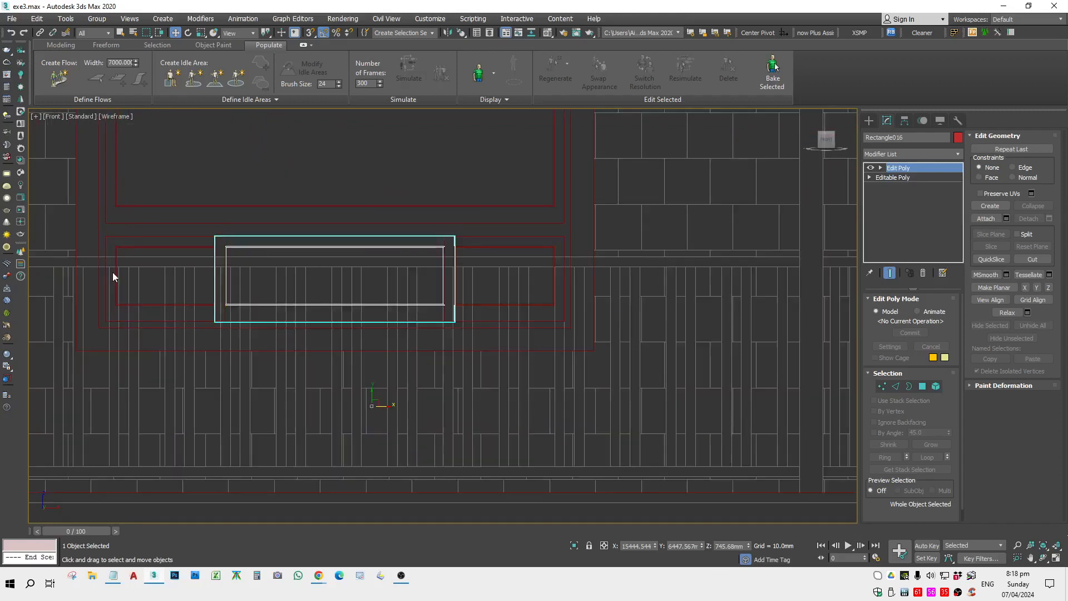
key("F3")
middle_click_drag(314, 378, 368, 384, "alt")
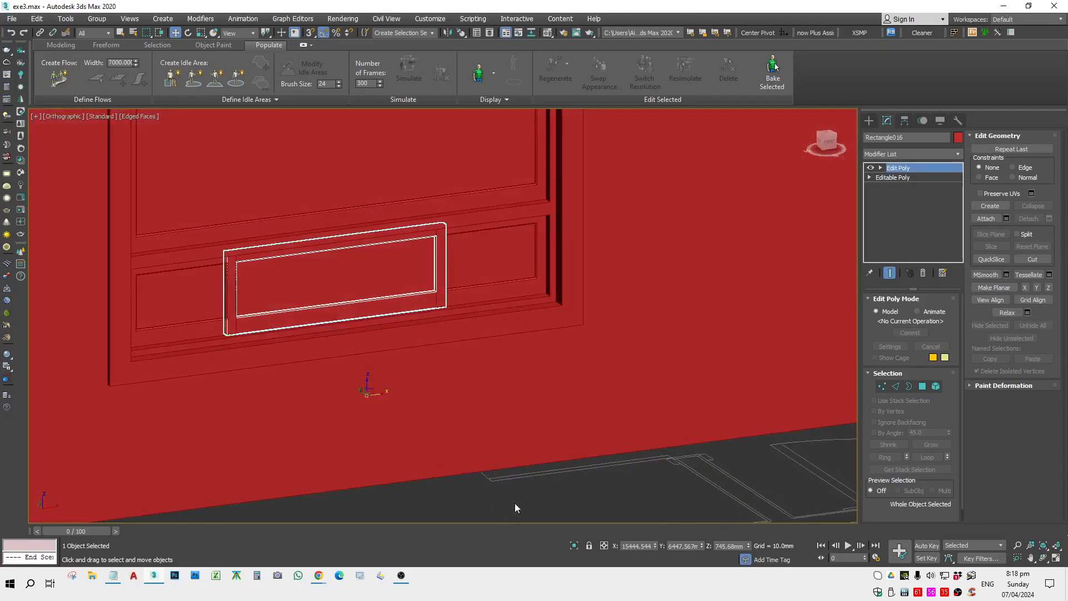
left_click(530, 490)
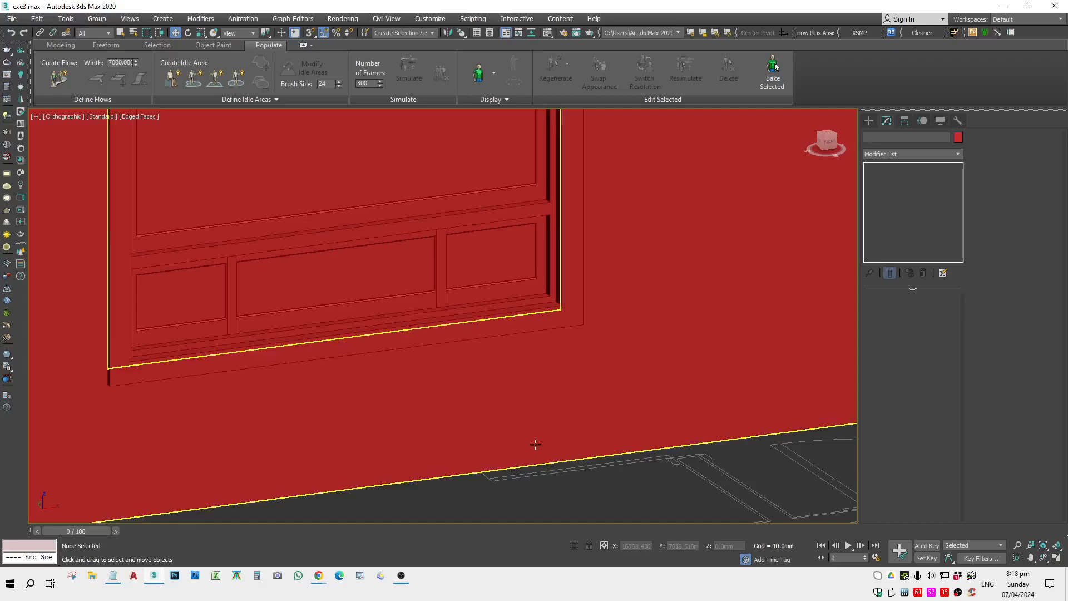
scroll(540, 419, "down", 6)
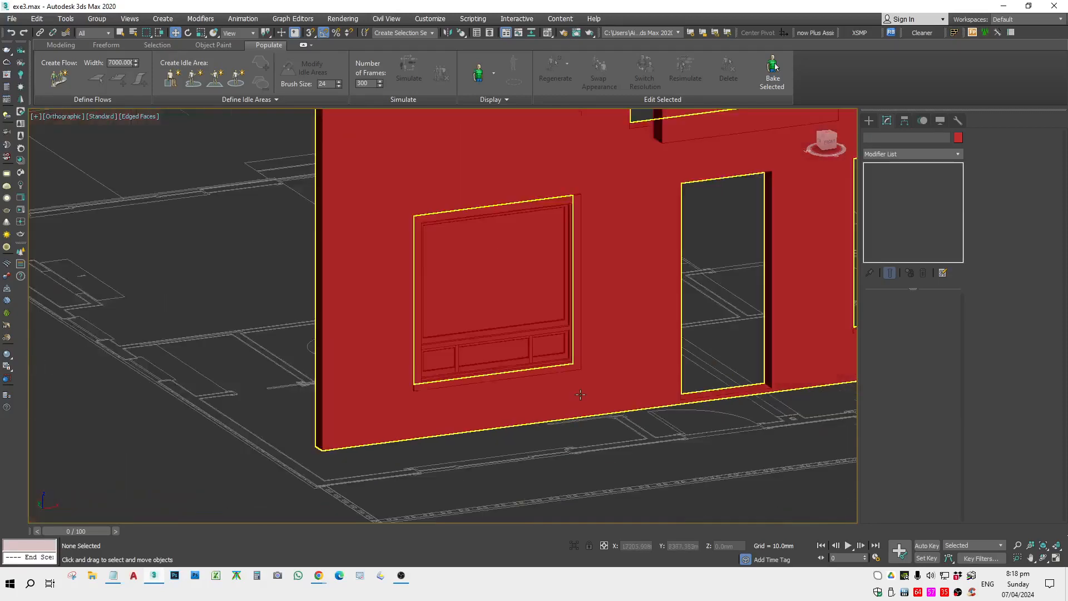
Select all six objects of the left ground-floor window and clone them across to the right ground-floor opening.
left_click_drag(596, 266, 596, 267)
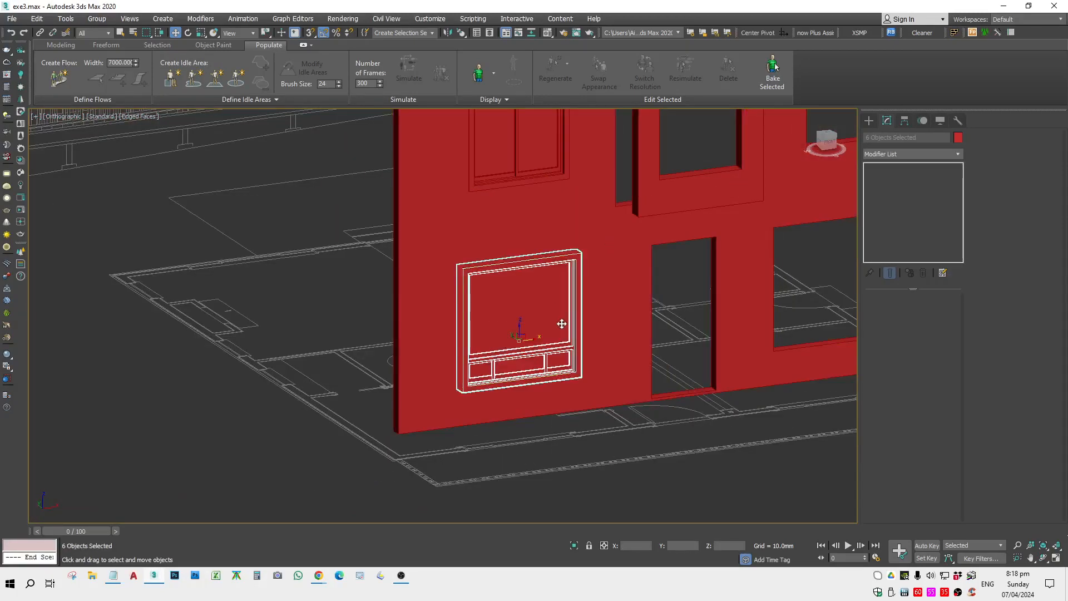
key("f")
key("F3")
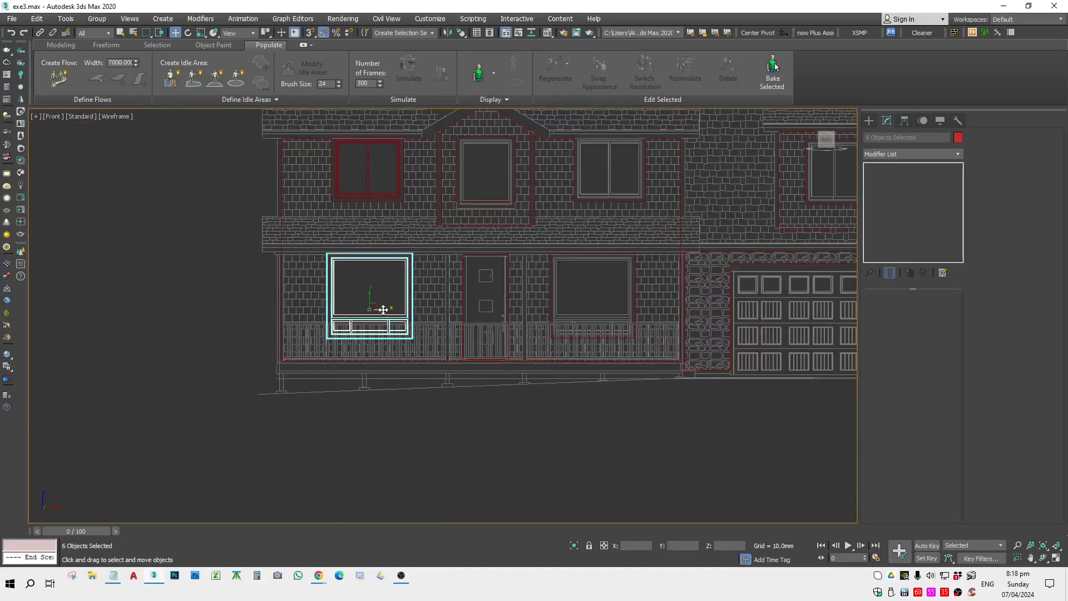
left_click_drag(383, 310, 601, 310, "shift")
key("Return")
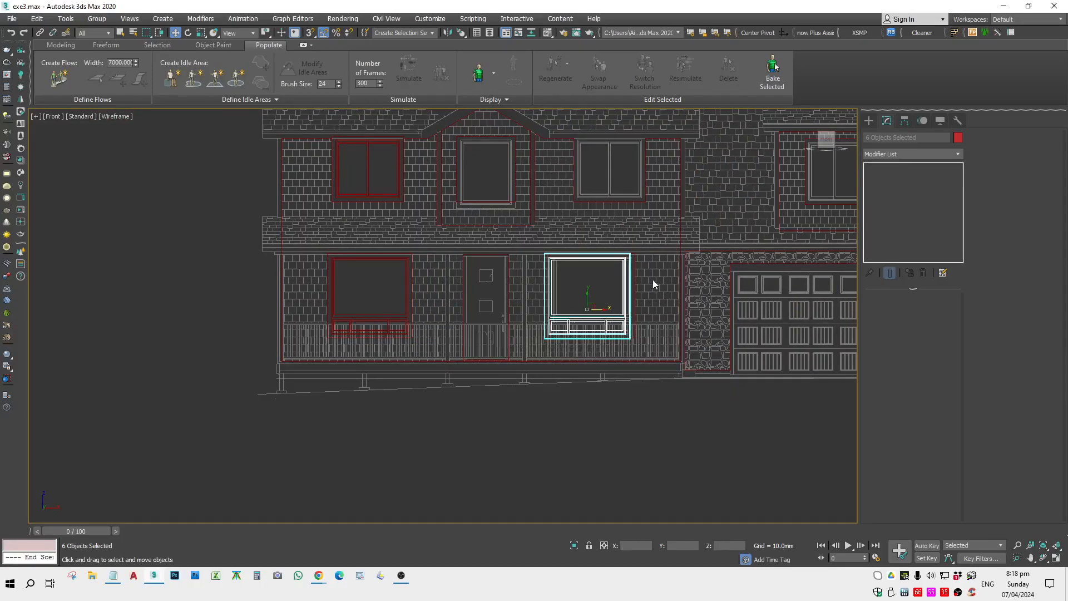
Try to snap the cloned window's upper-right corner to the opening's corner, and undo the accidental wall selection.
scroll(565, 207, "up", 10)
key("s")
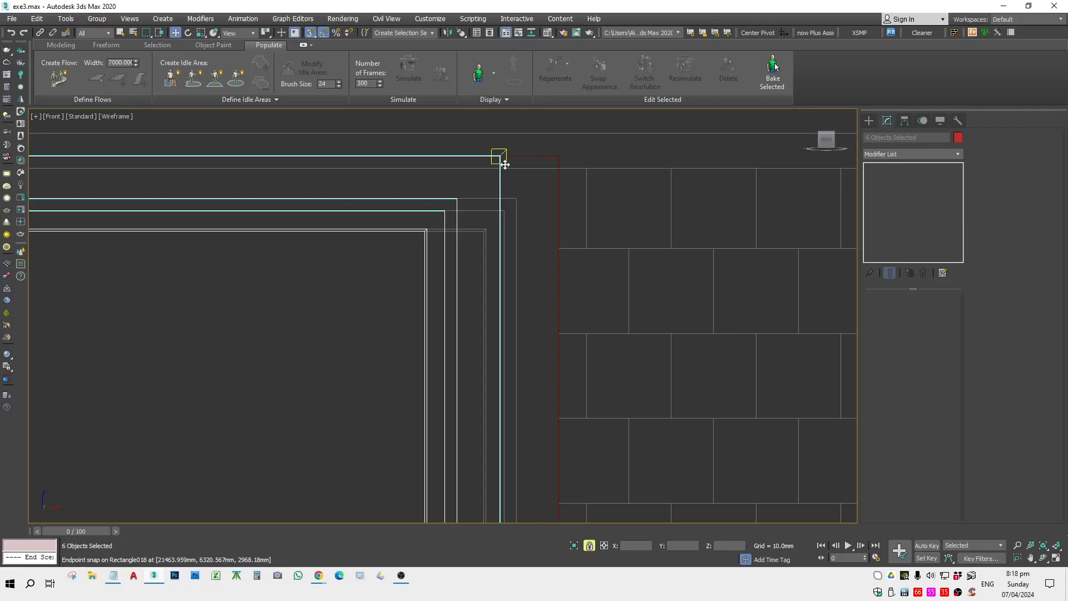
left_click_drag(505, 164, 507, 163)
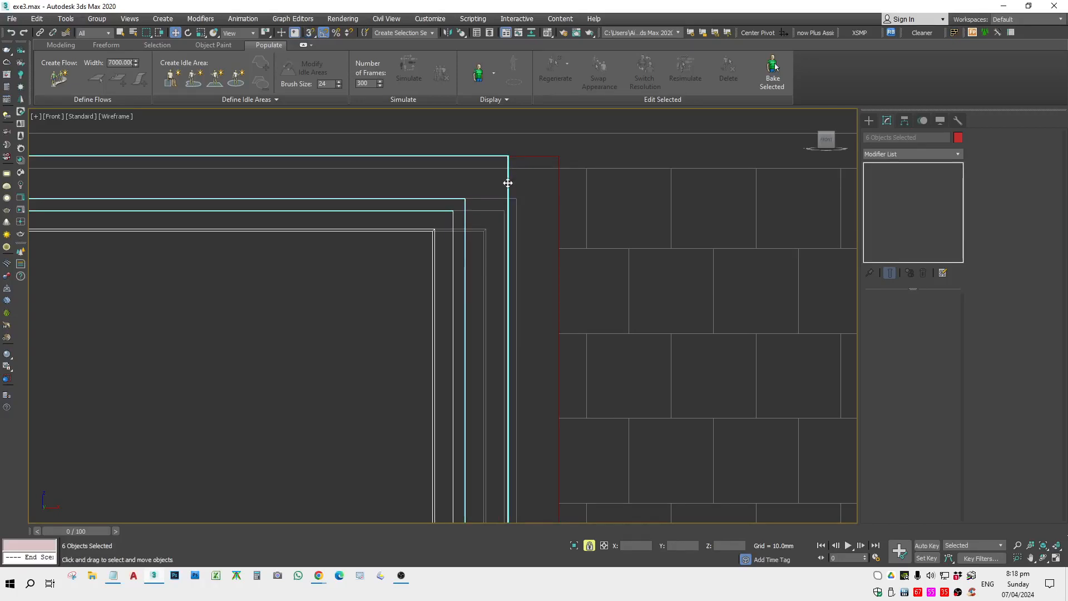
left_click_drag(712, 167, 525, 176)
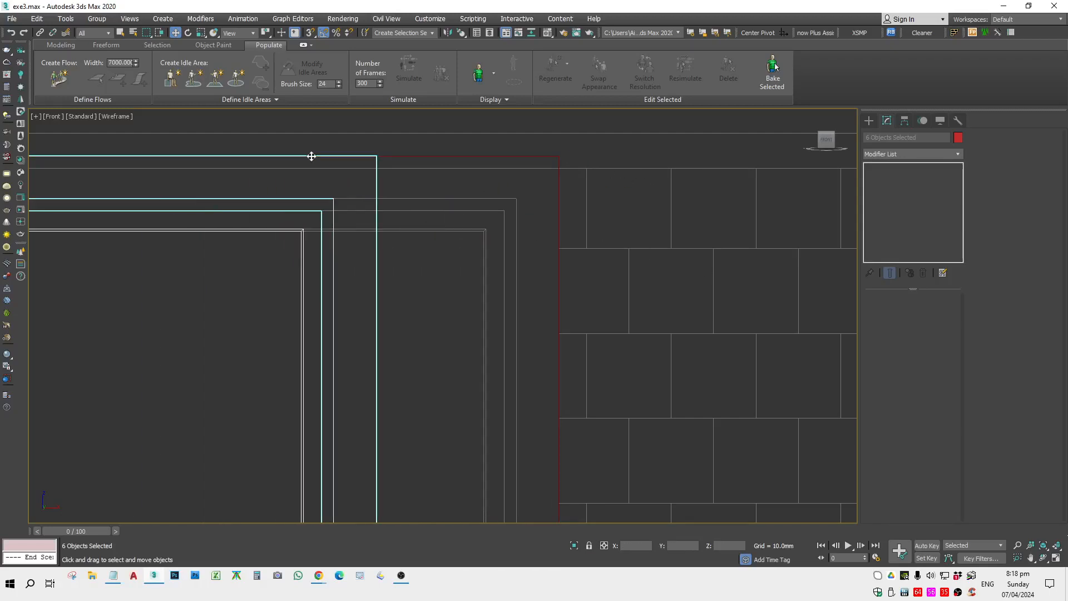
left_click(540, 156)
scroll(436, 189, "down", 5)
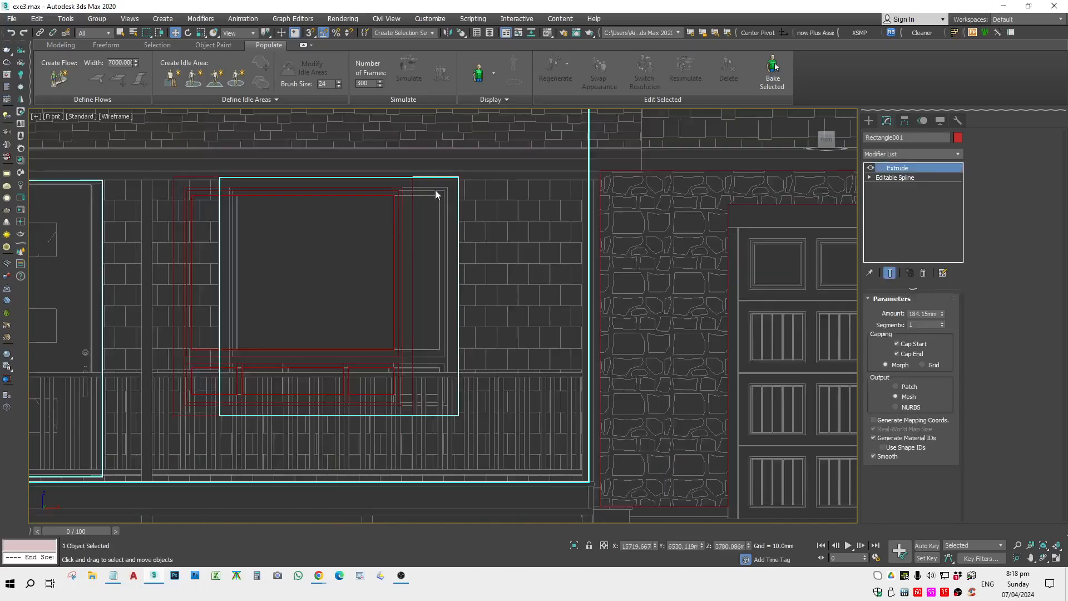
middle_click_drag(436, 189, 475, 230)
key("ctrl+z")
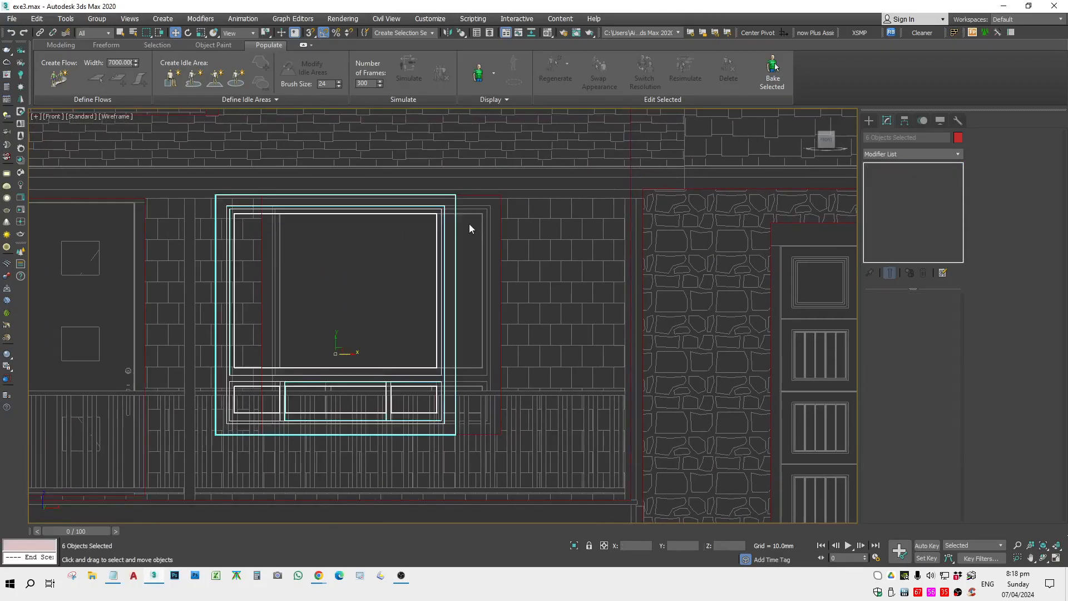
Snap the cloned window's upper-right corner to the matching corner of the right ground-floor opening, then deselect it and return to shaded display.
key("space")
scroll(465, 191, "up", 8)
left_click_drag(467, 186, 591, 175)
key("space")
scroll(602, 202, "down", 6)
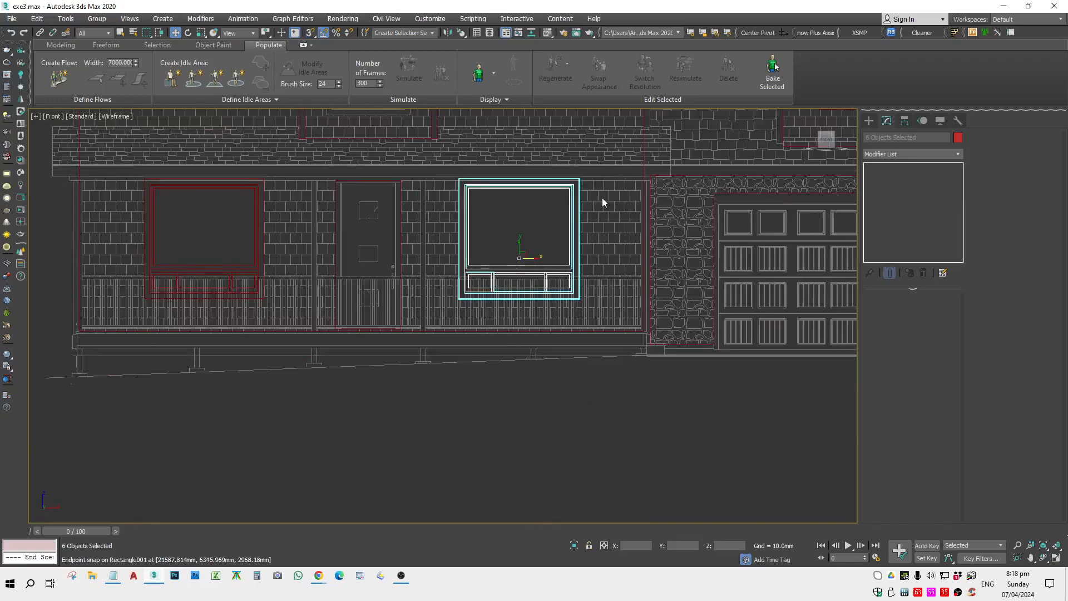
left_click(568, 214)
key("F3")
scroll(492, 236, "down", 4)
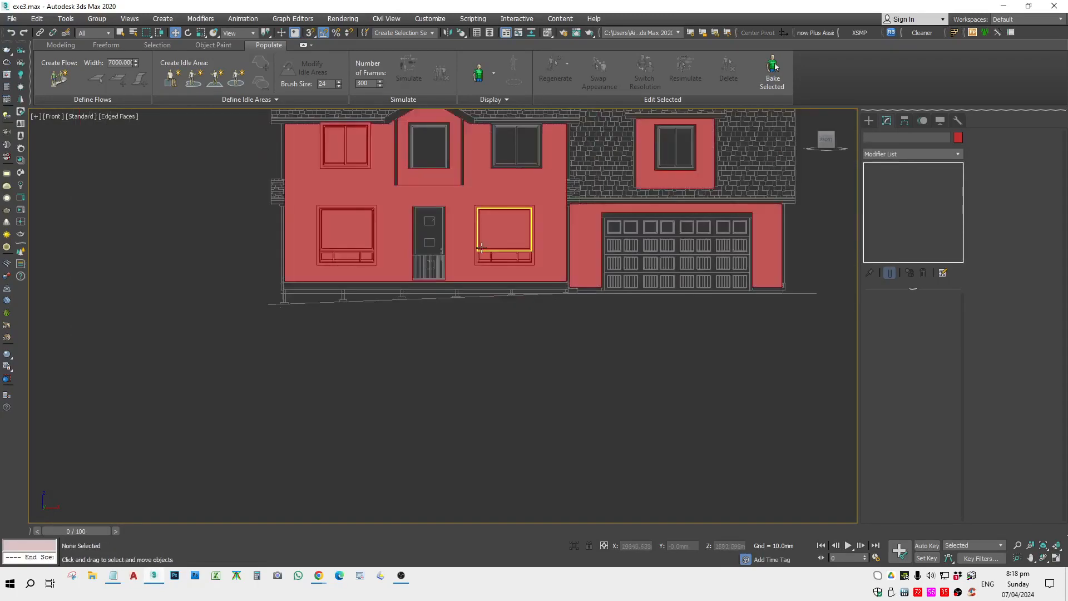
Select the four objects of the upper-left window in the front view and clone them across to the upper-right opening.
middle_click_drag(495, 238, 526, 254, "alt")
middle_click_drag(526, 253, 563, 424)
scroll(429, 309, "up", 4)
left_click(378, 313)
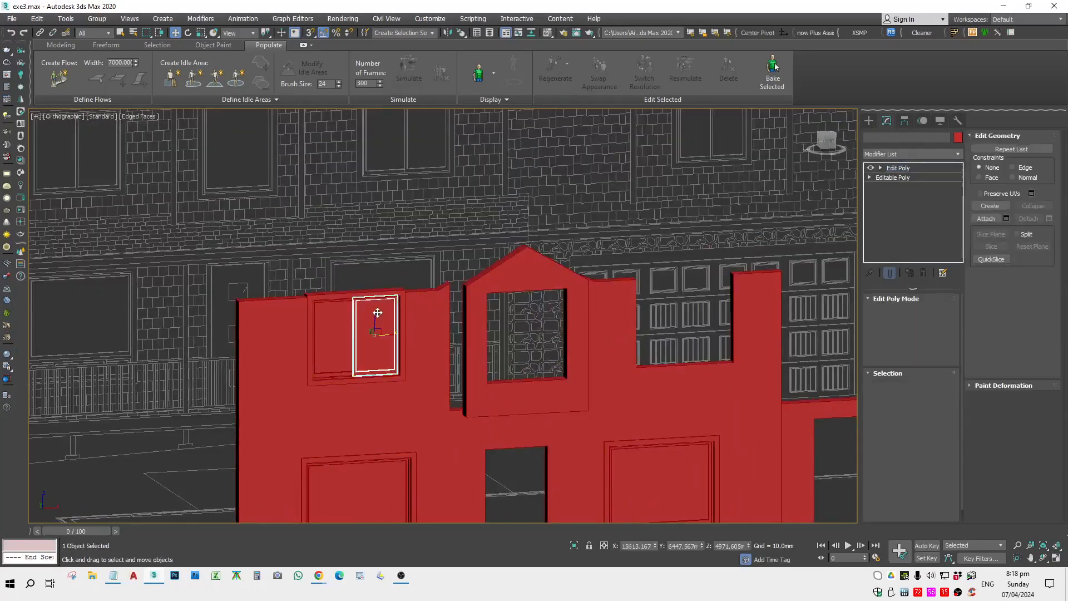
key("f")
key("z")
key("F3")
scroll(233, 251, "down", 5)
left_click_drag(175, 184, 364, 349)
scroll(345, 337, "down", 3)
left_click_drag(372, 301, 569, 312, "shift")
key("Return")
Snap the cloned upper window's lower-right corner to the matching corner of the upper-right opening, then deselect it in shaded display.
scroll(621, 345, "up", 3)
scroll(621, 345, "up", 5)
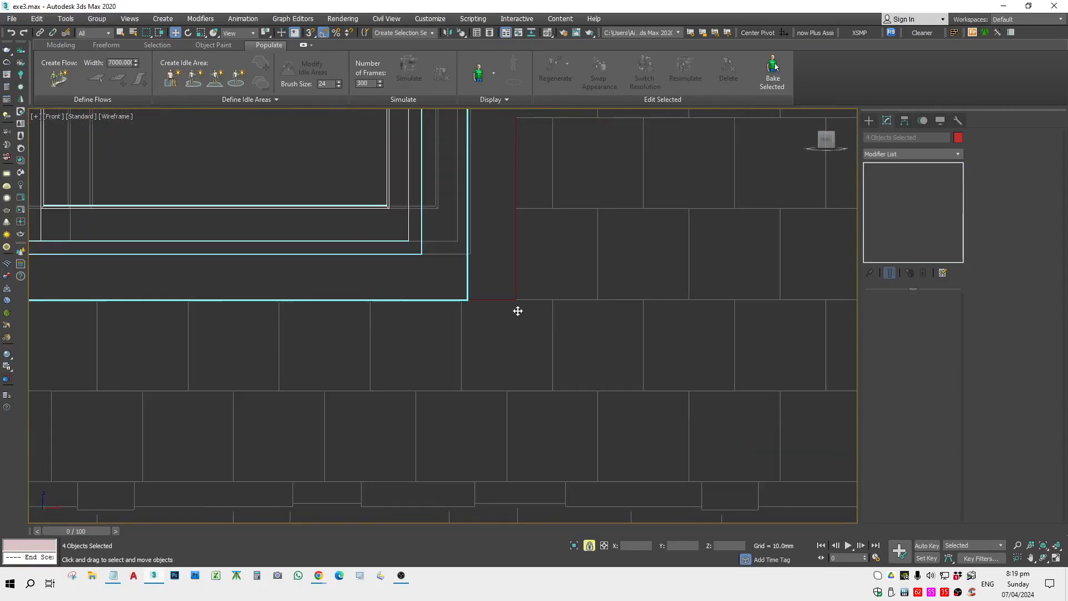
key("s")
mouse_move(460, 301)
left_mouse_down()
mouse_move(525, 300)
mouse_move(504, 299)
left_mouse_up()
scroll(524, 298, "up", 3)
key("space")
key("s")
scroll(506, 296, "down", 5)
key("F3")
left_click(551, 311)
scroll(549, 311, "down", 4)
left_click(629, 317)
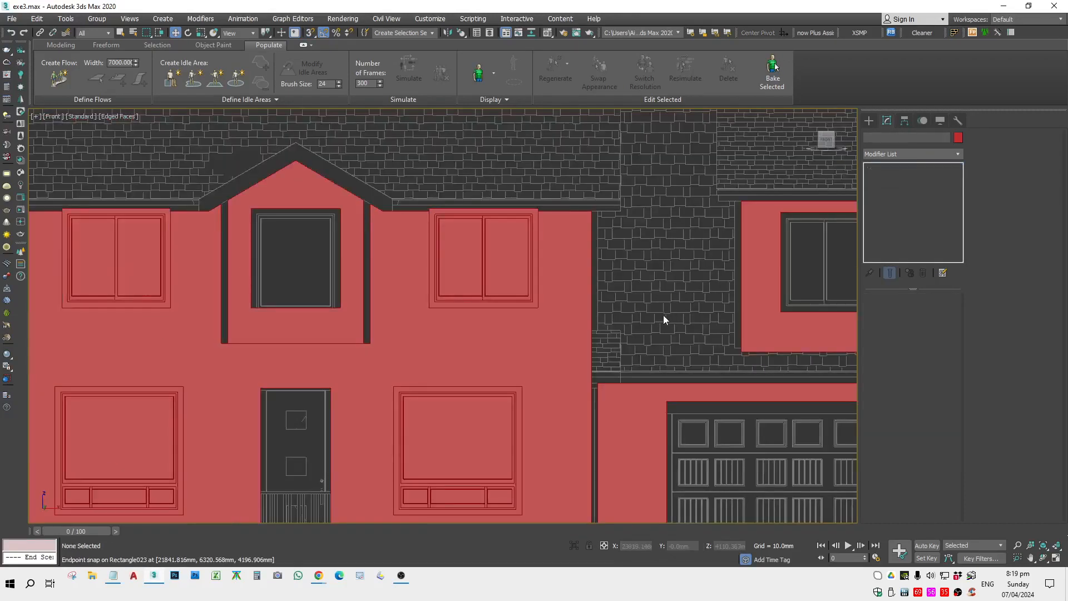
Examine the facade's windows and the empty gable opening from an angle, then return to the front wireframe view.
scroll(663, 317, "down", 5)
middle_click_drag(539, 336, 560, 367, "alt")
middle_click_drag(318, 354, 470, 289, "alt")
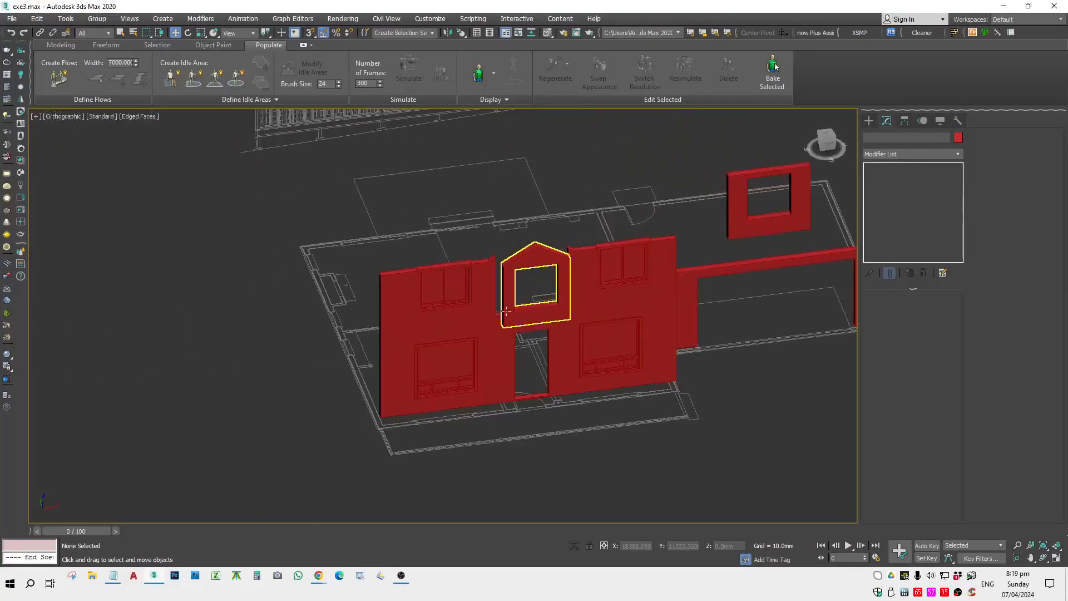
scroll(423, 279, "up", 3)
left_click(412, 285)
key("f")
key("F3")
left_click(335, 169)
Clone the upper-left window's outer frame across to the gable wall's window opening.
scroll(335, 169, "down", 3)
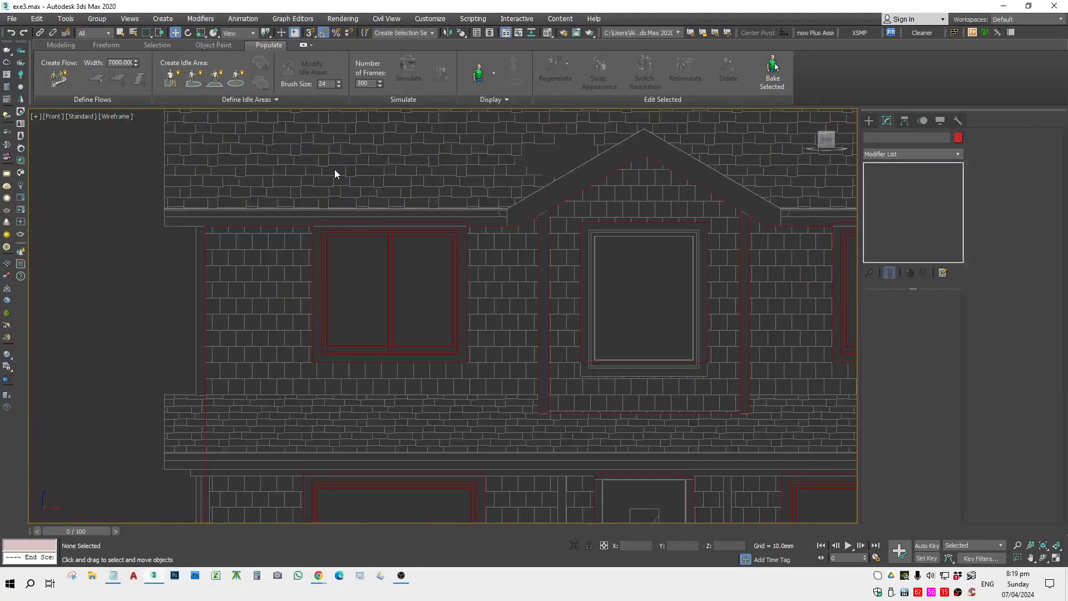
scroll(333, 185, "down", 1)
scroll(358, 216, "up", 3)
left_click(267, 310)
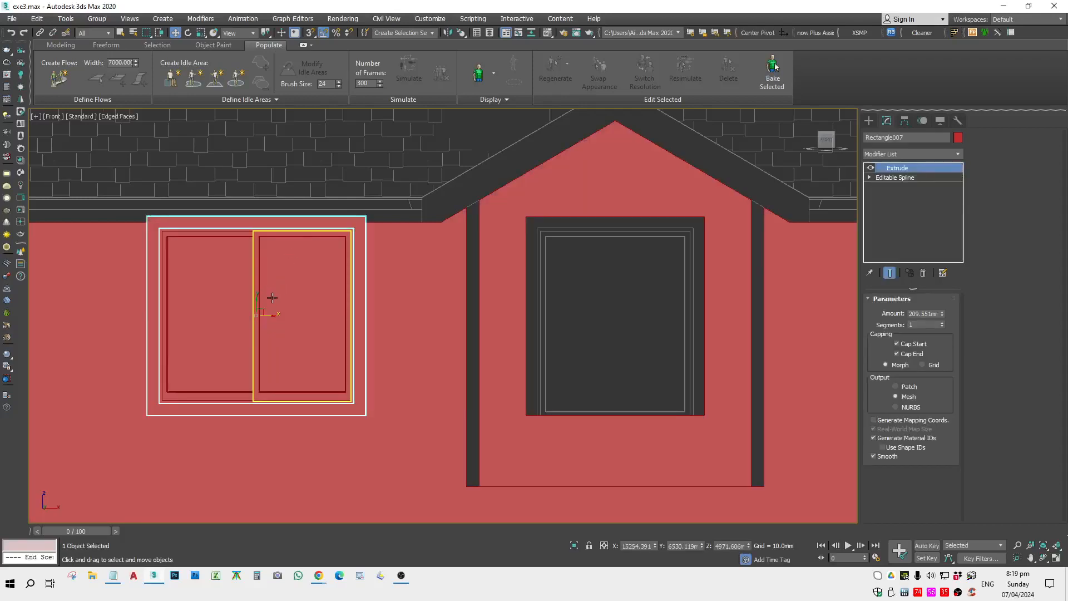
left_click(258, 310)
mouse_move(258, 310)
left_mouse_down()
mouse_move(597, 310)
mouse_move(663, 293)
mouse_move(640, 249)
left_mouse_up()
key("Return")
Lower the two bottom vertices of the gable wall's opening to the bottom edge of the window surround in the drawing.
left_click(635, 413)
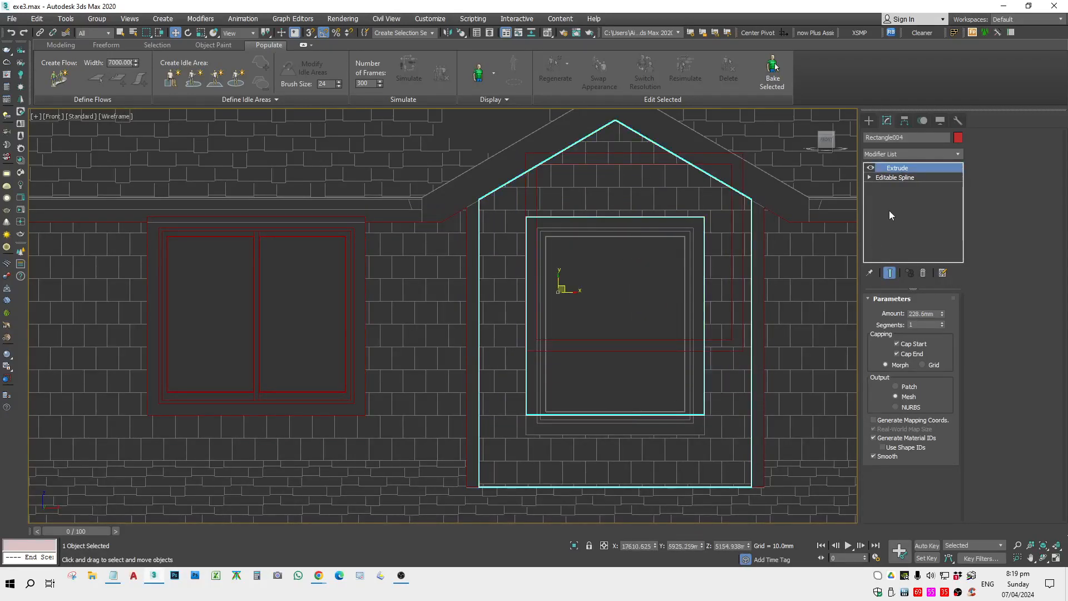
key("1")
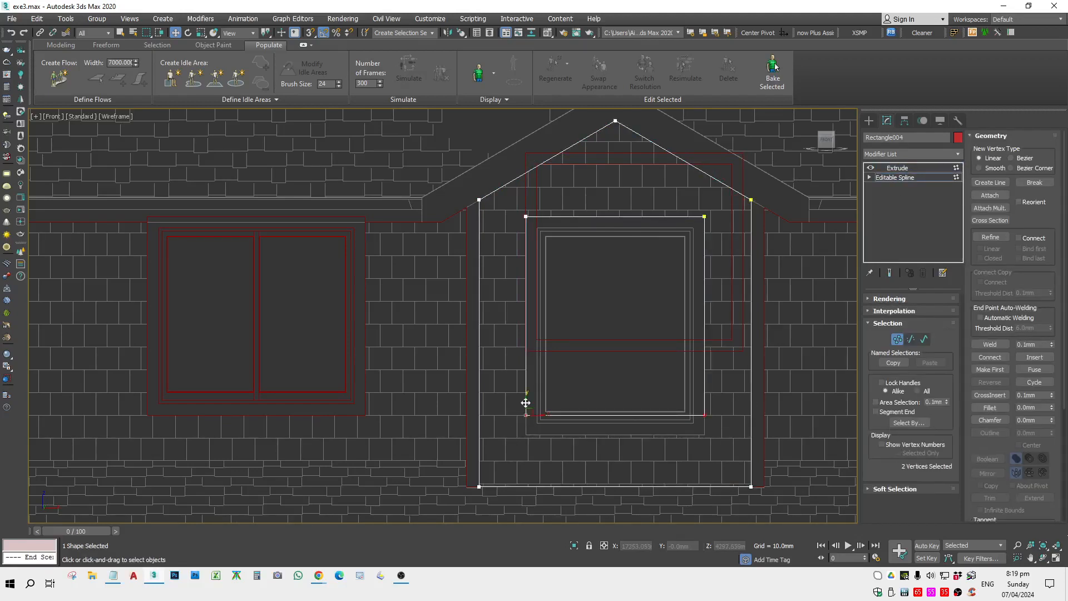
left_click_drag(526, 403, 526, 433)
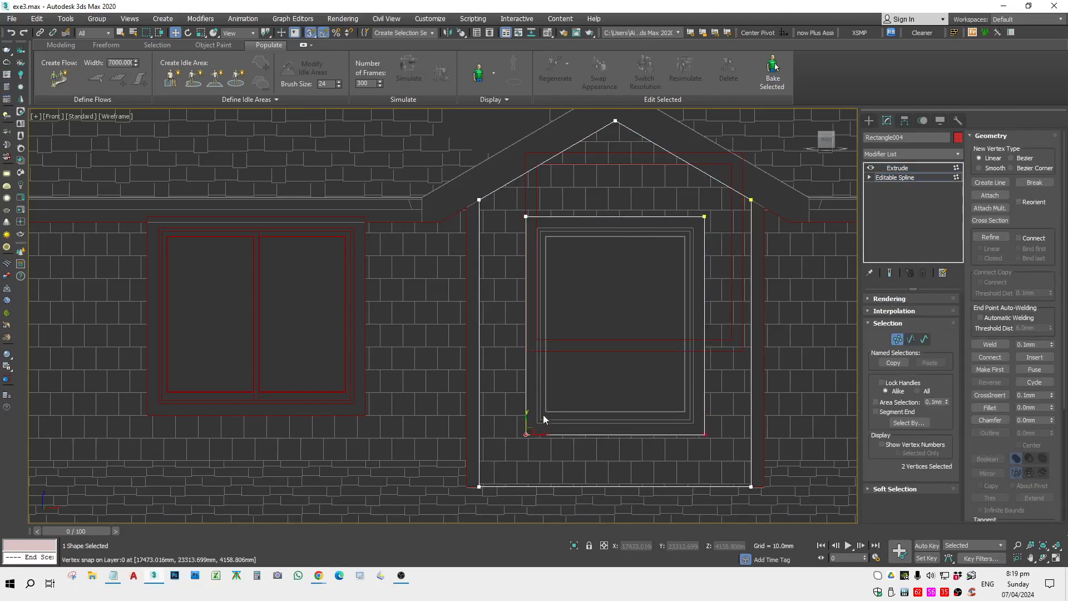
key("1")
Move the cloned outer frame down and snap its upper-left inner corner to the matching corner of the gable window drawing's opening.
left_click(585, 329)
left_click(576, 349)
key("F3")
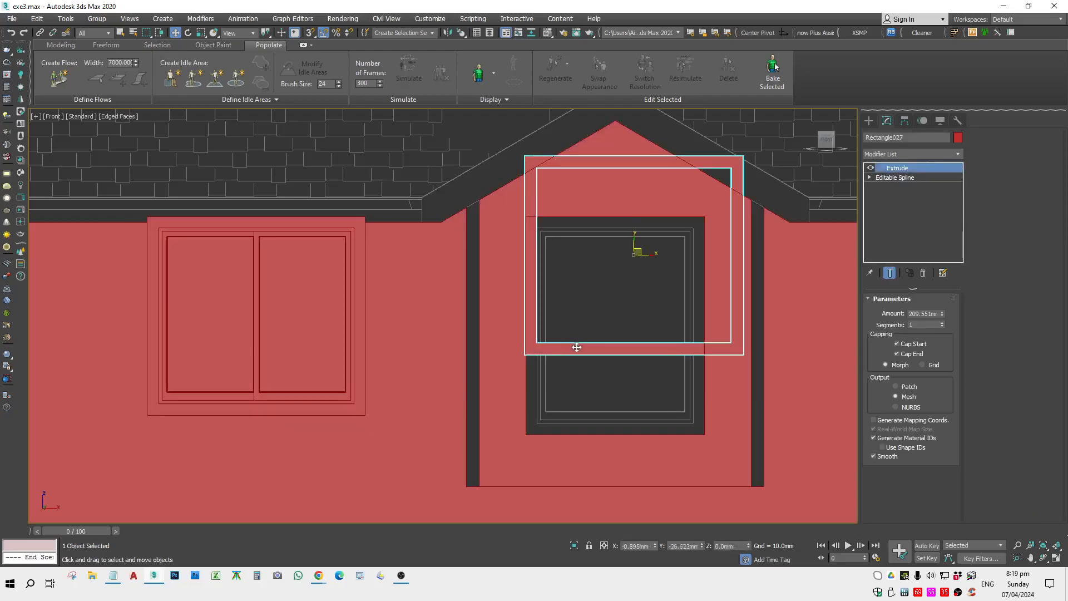
left_click_drag(577, 347, 586, 432)
scroll(526, 221, "up", 4)
key("space")
key("s")
left_click_drag(549, 265, 525, 213)
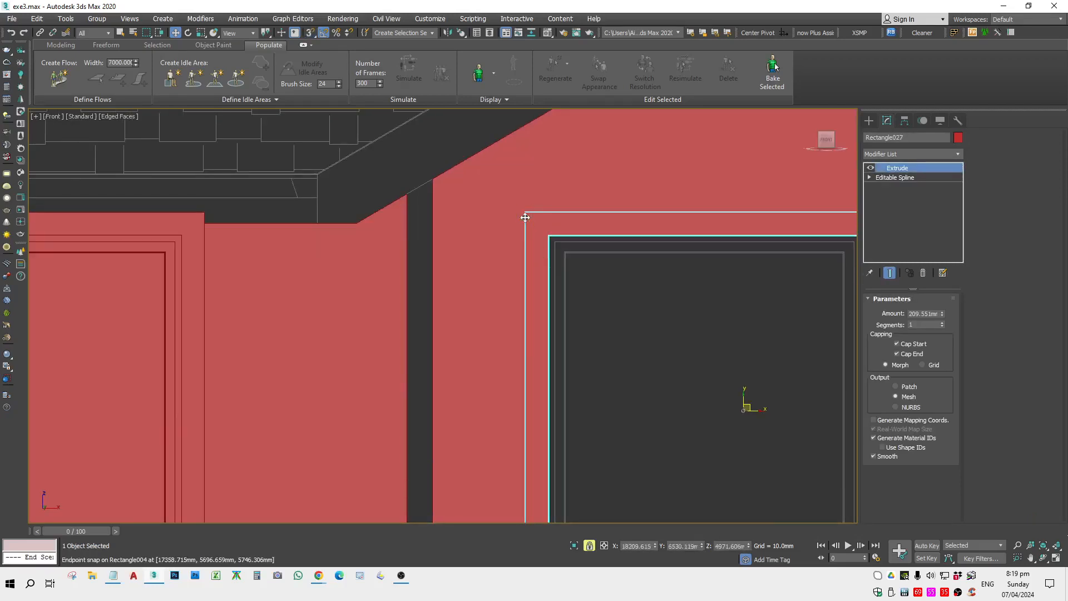
scroll(577, 253, "down", 4)
key("space")
Convert the gable window's cloned outer frame to an editable poly.
right_click(656, 249)
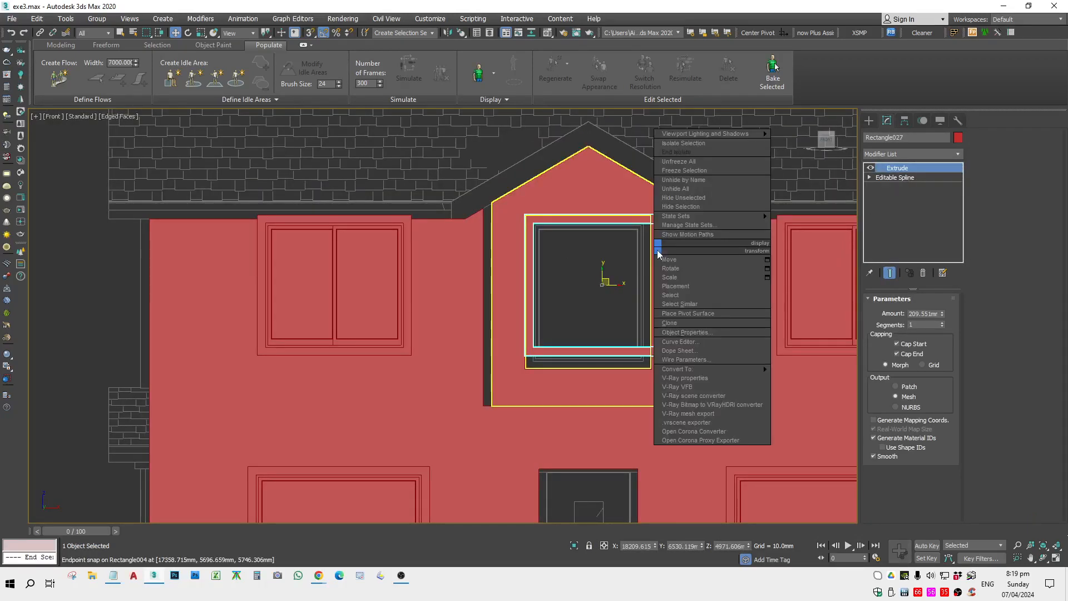
left_click(626, 248)
right_click(619, 237)
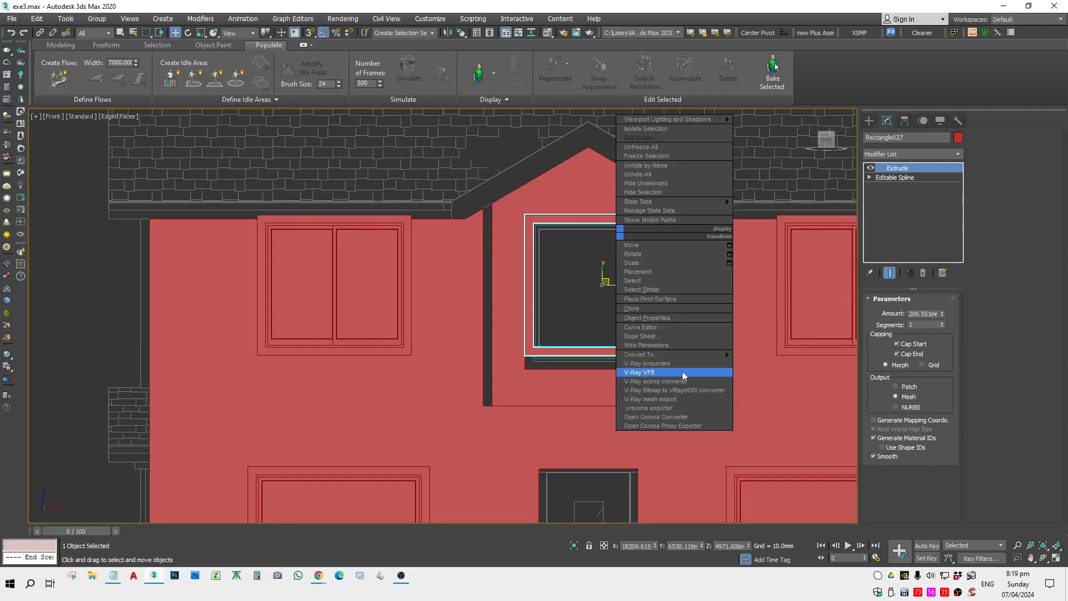
mouse_move(703, 353)
left_click(779, 361)
Move the outer frame's right-side vertices and snap them to the right edge of the gable wall's opening.
key("1")
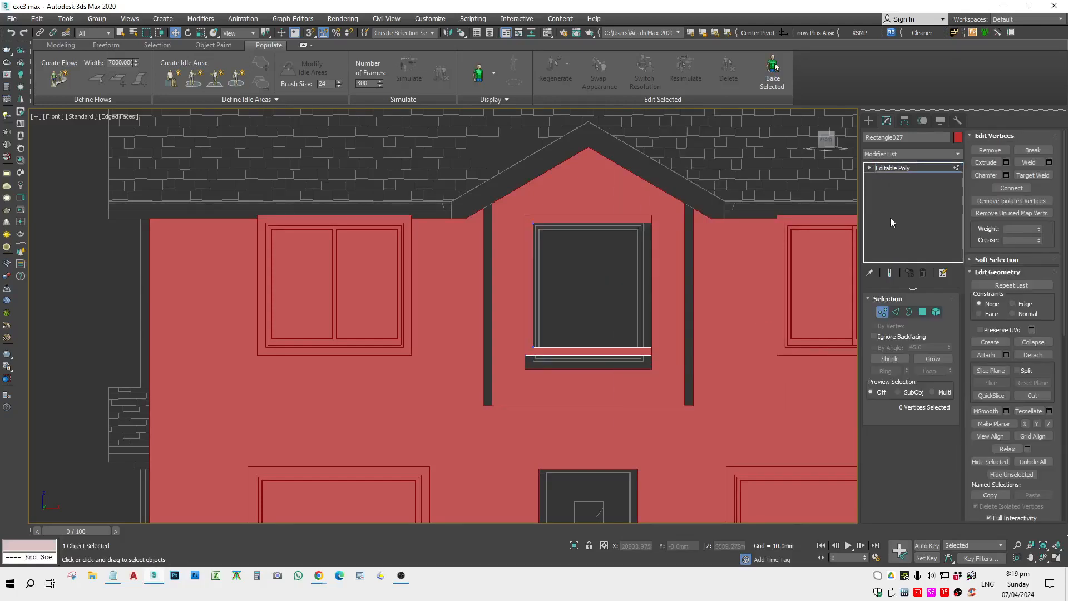
left_click_drag(762, 468, 761, 469)
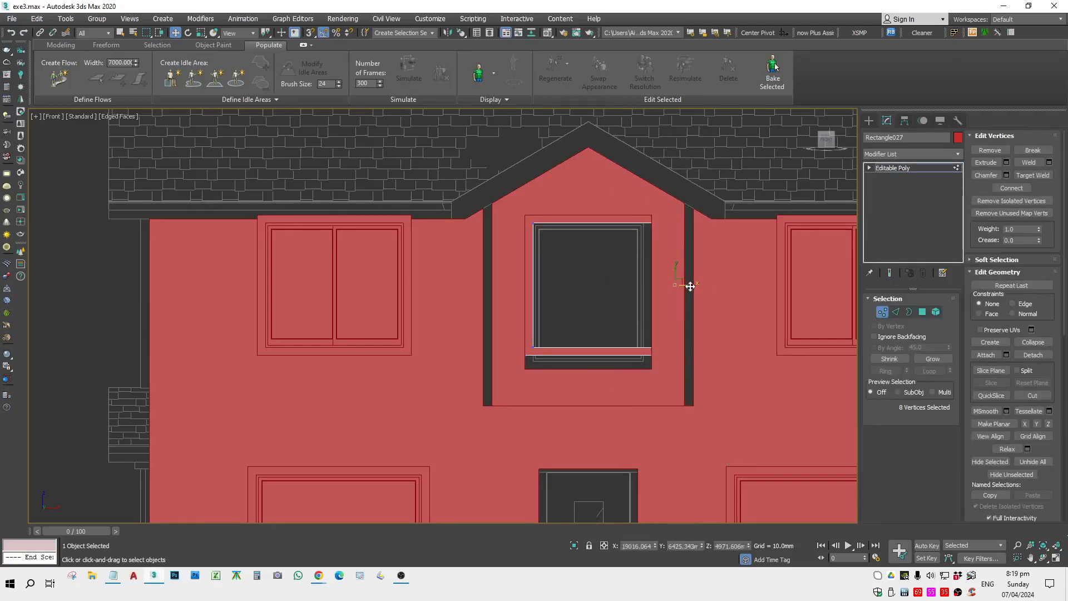
left_click_drag(690, 286, 645, 281)
key("F3")
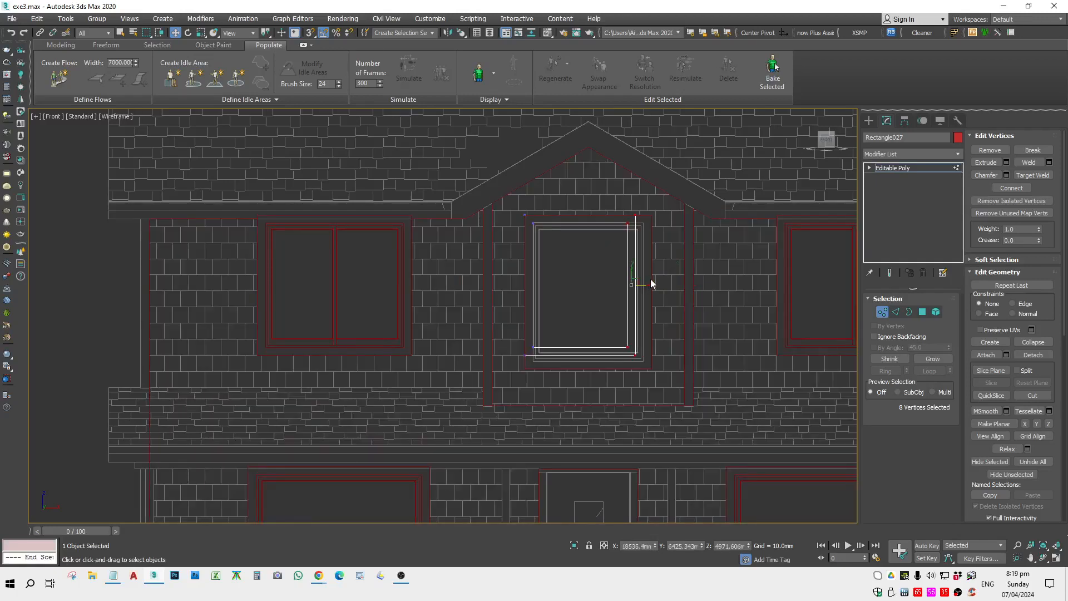
scroll(654, 217, "up", 5)
key("s")
left_click_drag(555, 202, 642, 203)
key("s")
Lower the outer frame's bottom vertices, snap them to the bottom edge of the gable wall's opening, and deselect the frame.
scroll(622, 257, "down", 5)
middle_click_drag(640, 364, 672, 323)
left_click_drag(672, 323, 518, 365)
scroll(615, 347, "up", 5)
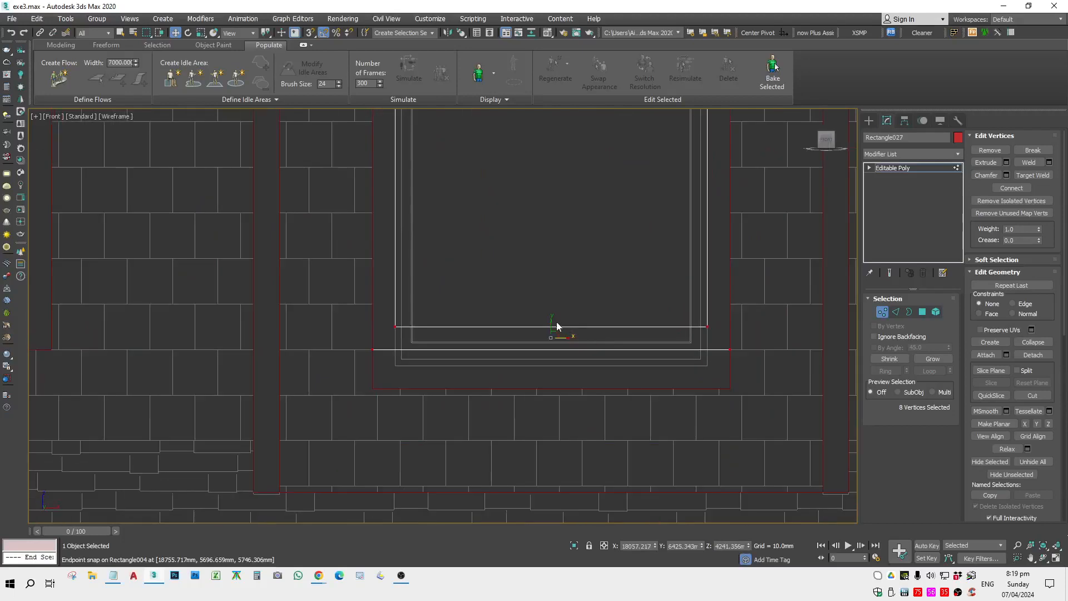
left_click_drag(552, 331, 438, 366)
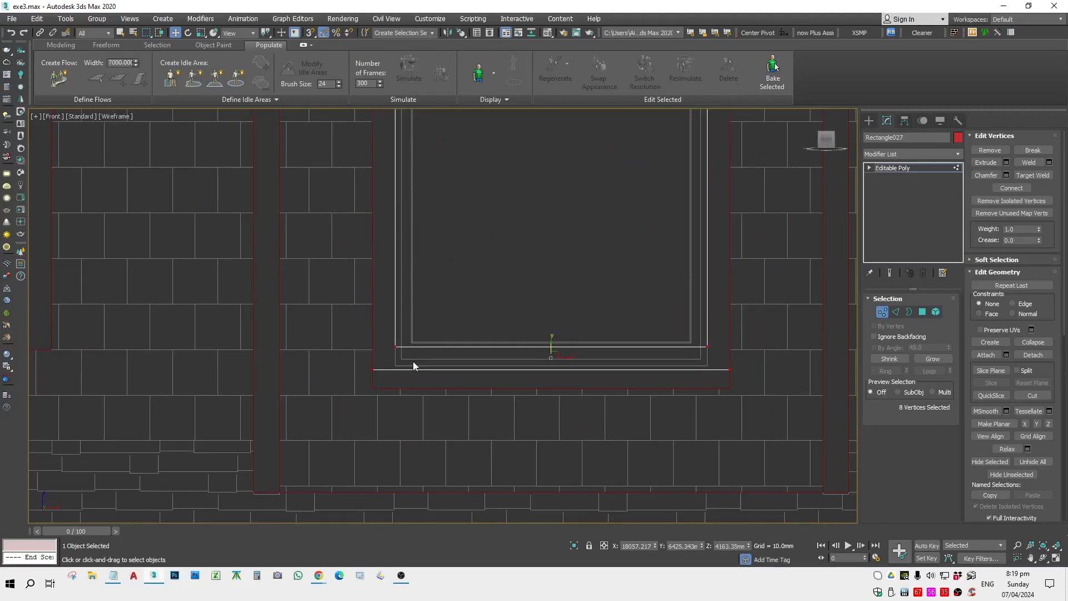
scroll(389, 356, "up", 4)
key("space")
key("s")
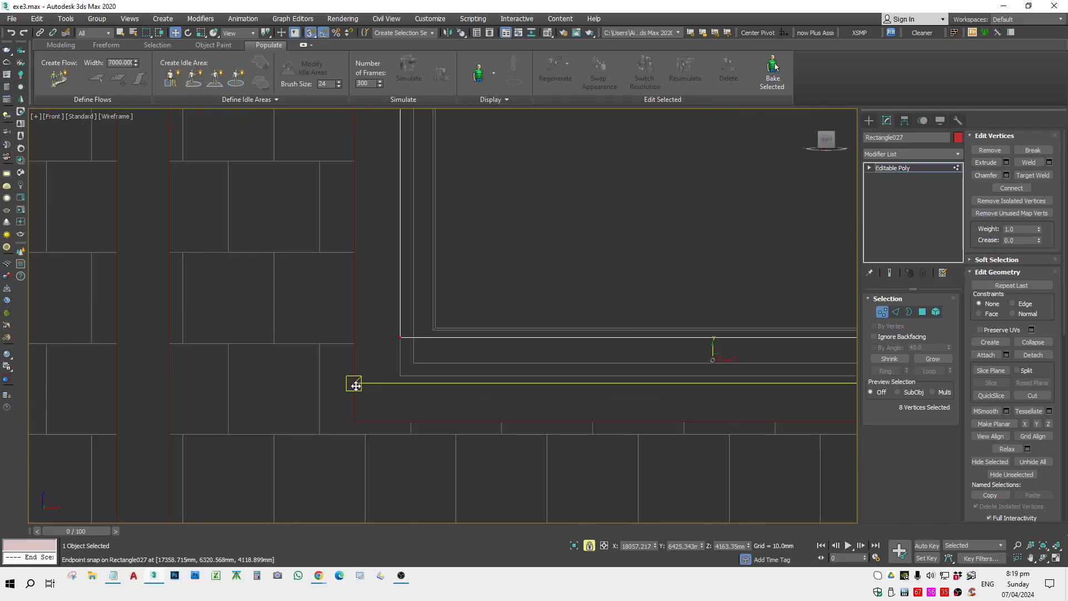
left_click_drag(355, 382, 362, 418)
scroll(363, 419, "down", 7)
key("space")
key("s")
key("1")
left_click(433, 351)
Clone the upper-left window's inner frame and right sash together across to the gable window opening.
middle_click_drag(202, 358, 467, 339)
scroll(467, 339, "down", 2)
key("F3")
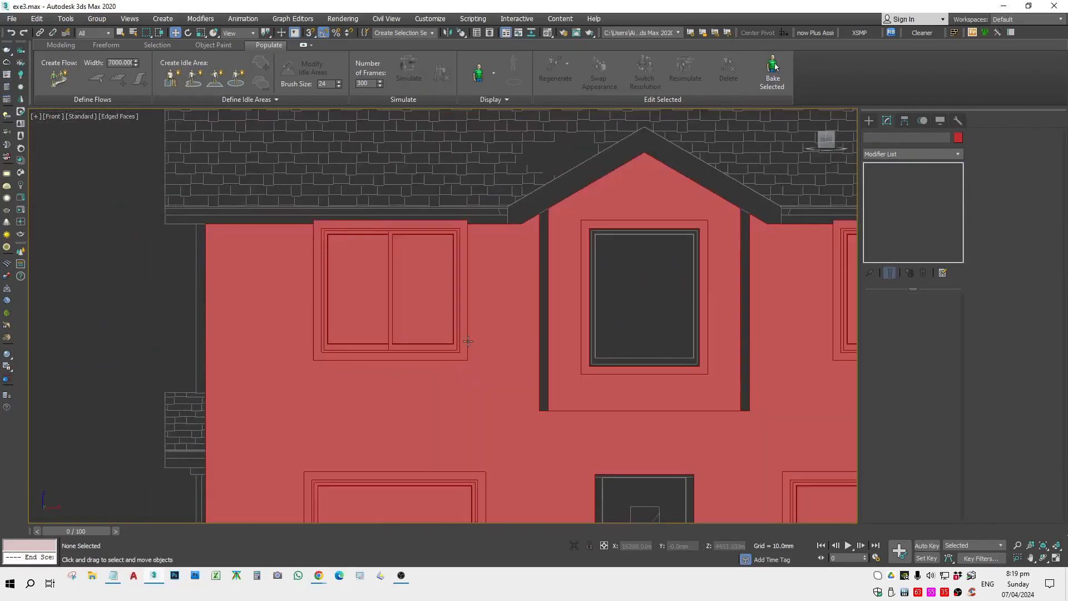
left_click(414, 339)
key("F3")
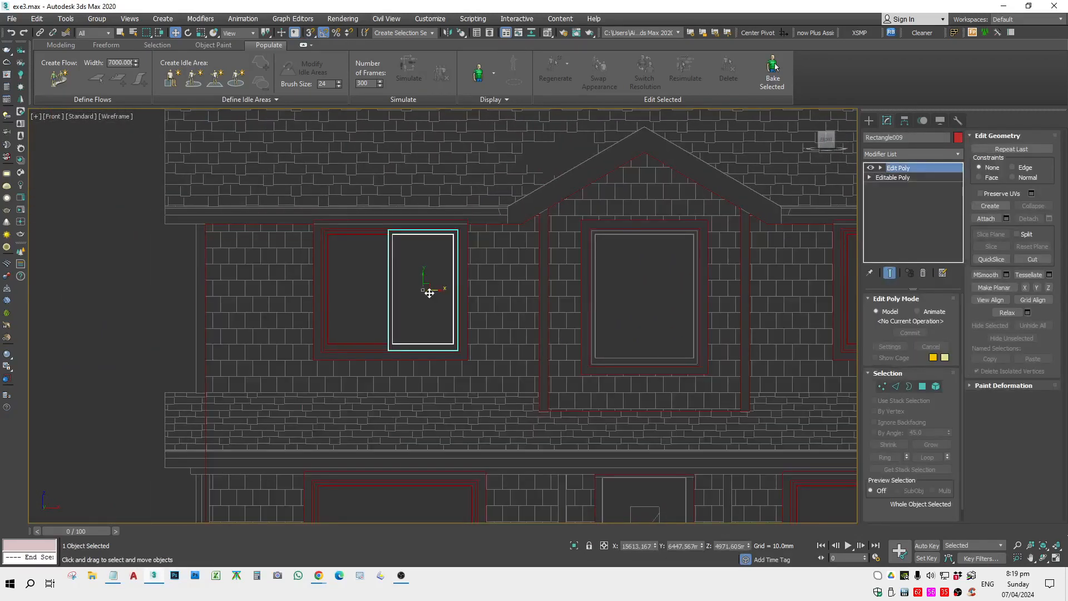
scroll(429, 293, "up", 6)
left_click(416, 445, "ctrl")
key("F3")
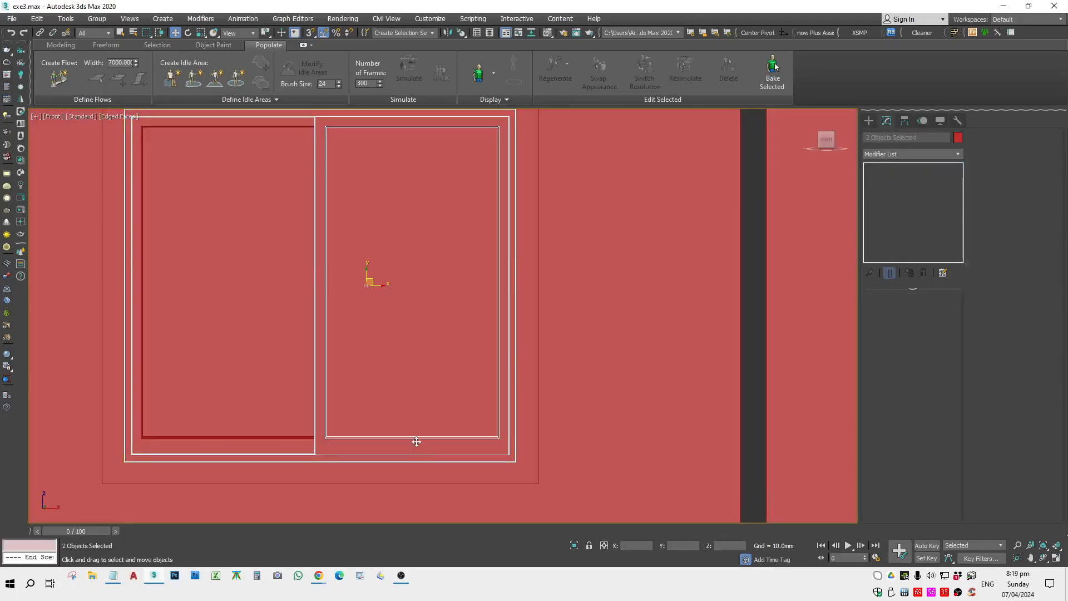
scroll(416, 442, "down", 5)
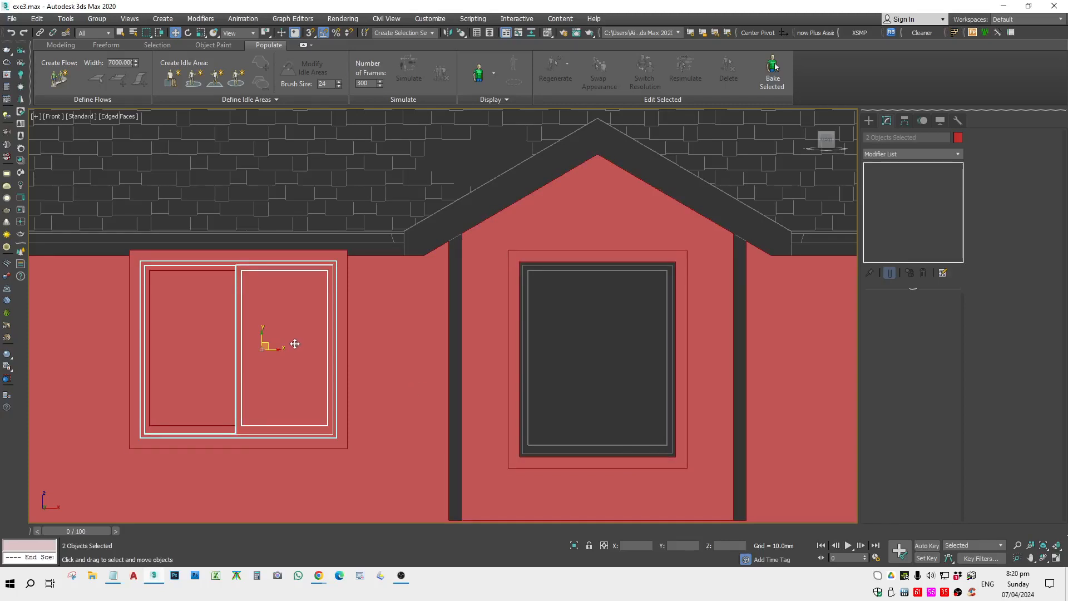
left_click_drag(294, 344, 643, 402)
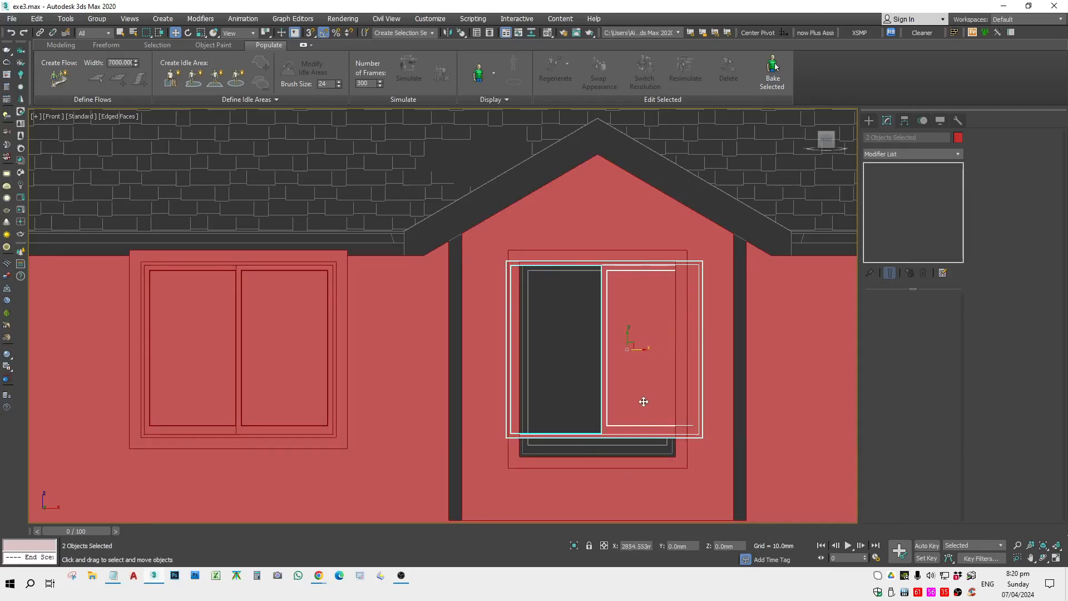
key("Return")
Snap the cloned inner frame and sash by their upper-right corner to the outer frame's inner corner, then deselect them.
scroll(591, 262, "up", 6)
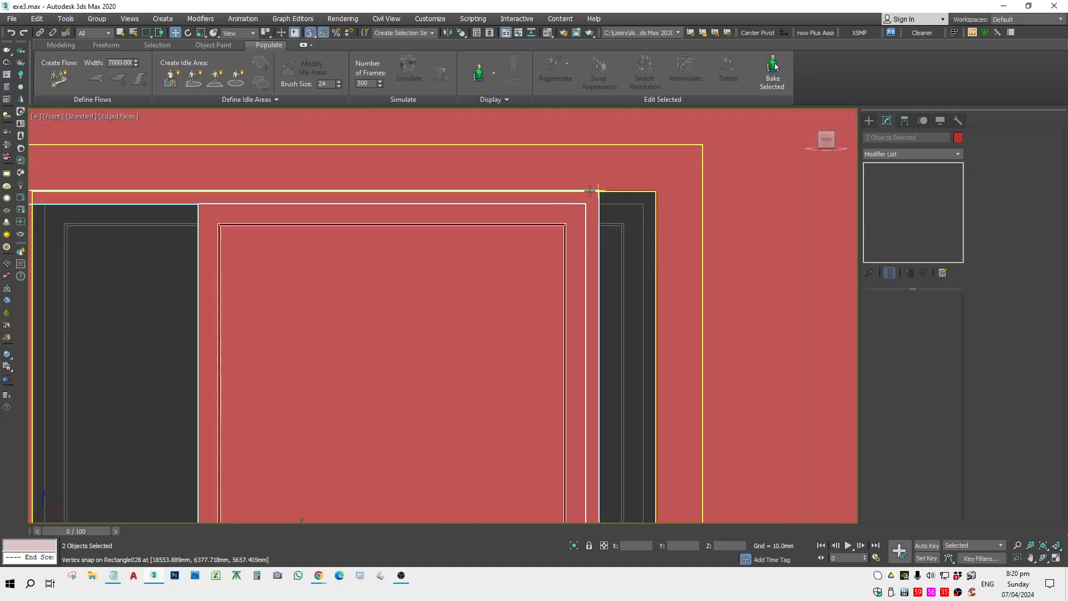
left_click_drag(598, 191, 656, 191)
key("ctrl+z")
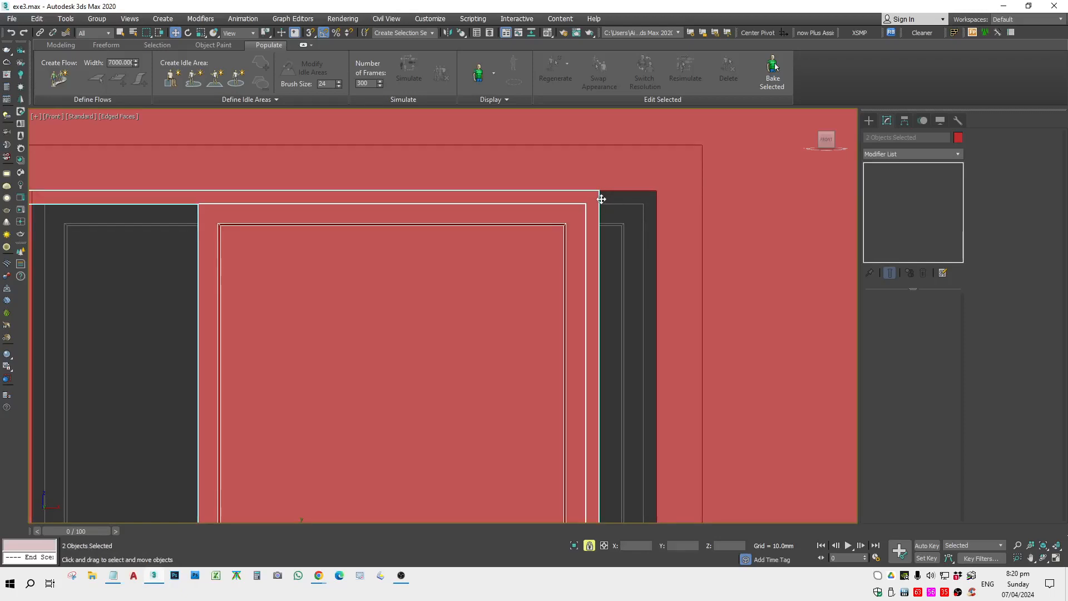
left_click_drag(594, 193, 645, 191)
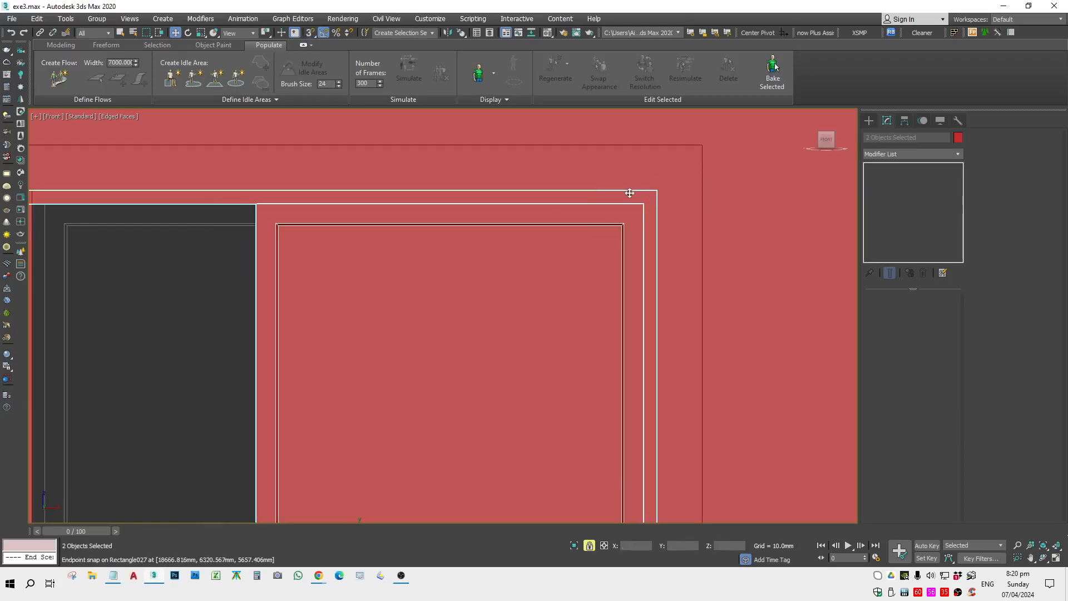
scroll(551, 208, "down", 3)
left_click(449, 339)
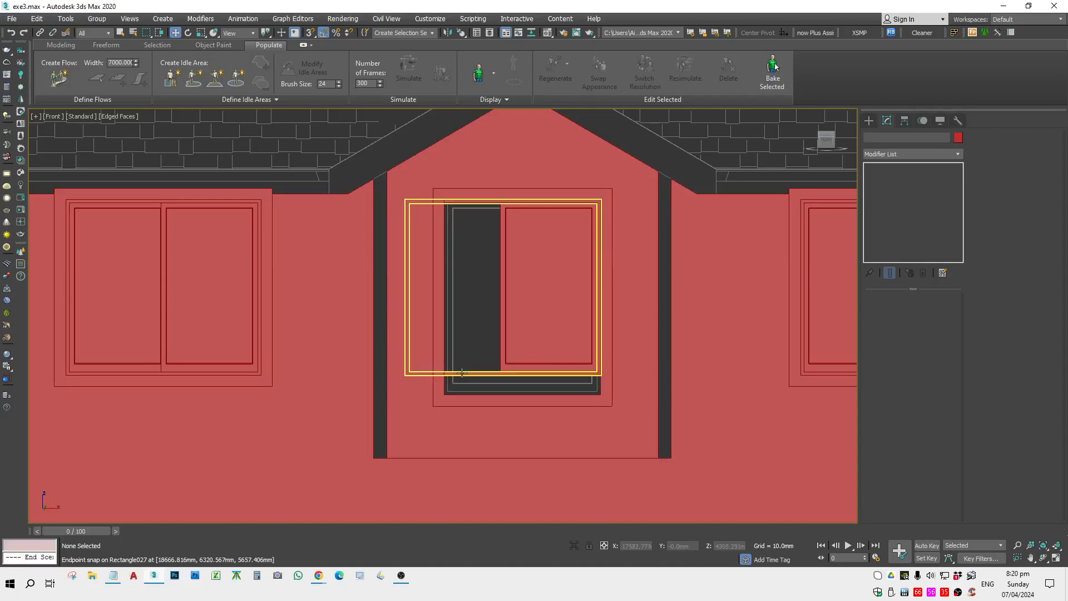
Select the gable window's cloned inner frame and convert it to an editable poly.
left_click(450, 373)
key("F3")
left_click(913, 177)
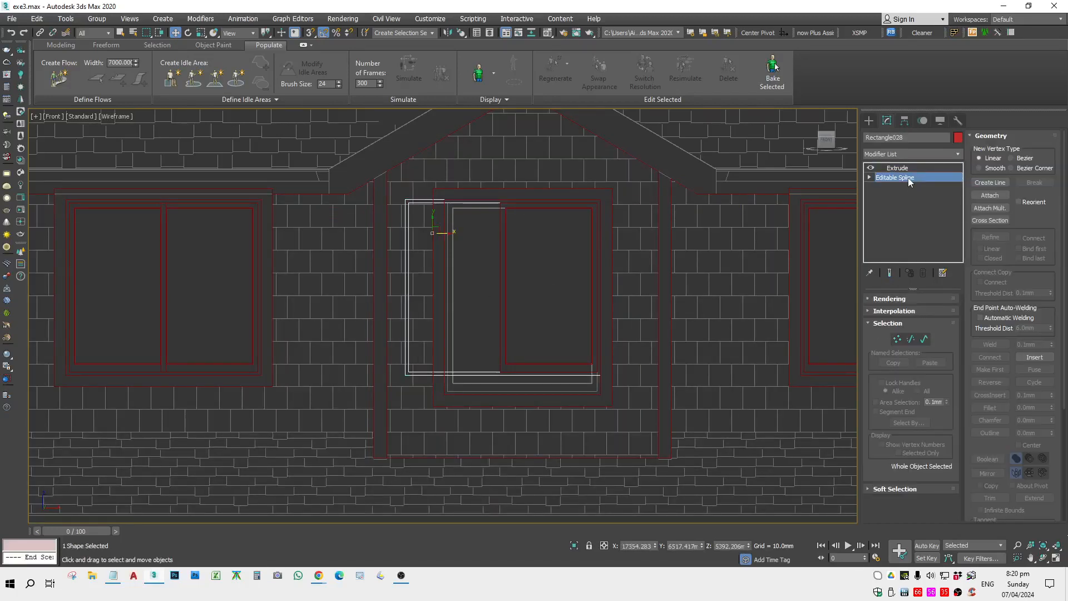
left_click(916, 167)
right_click(475, 239)
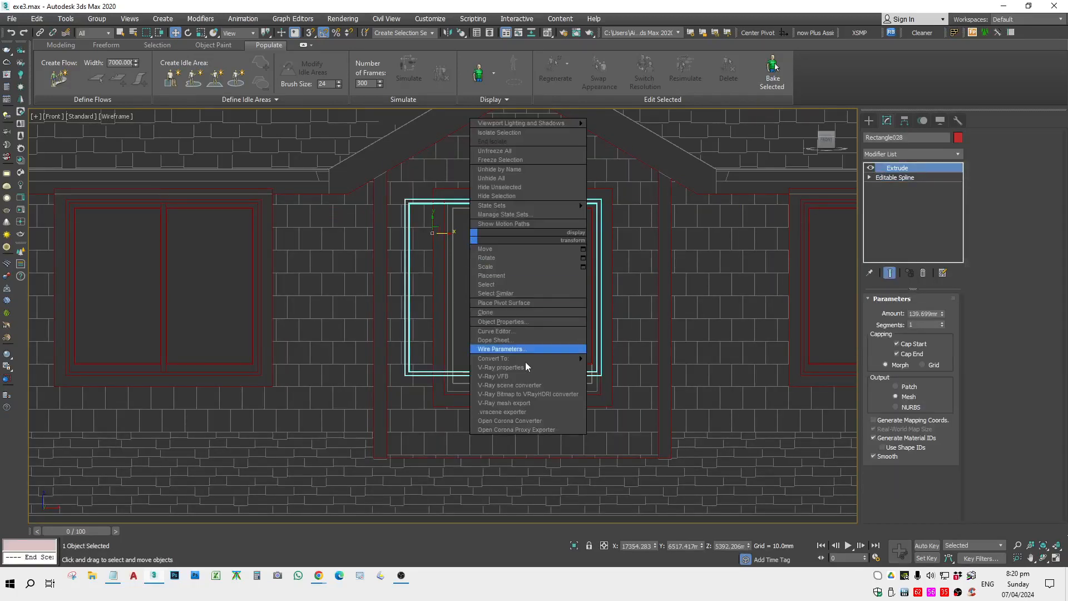
key("Escape")
Move the inner frame's left-side vertices to the left inside edge of the gable window's outer frame.
key("1")
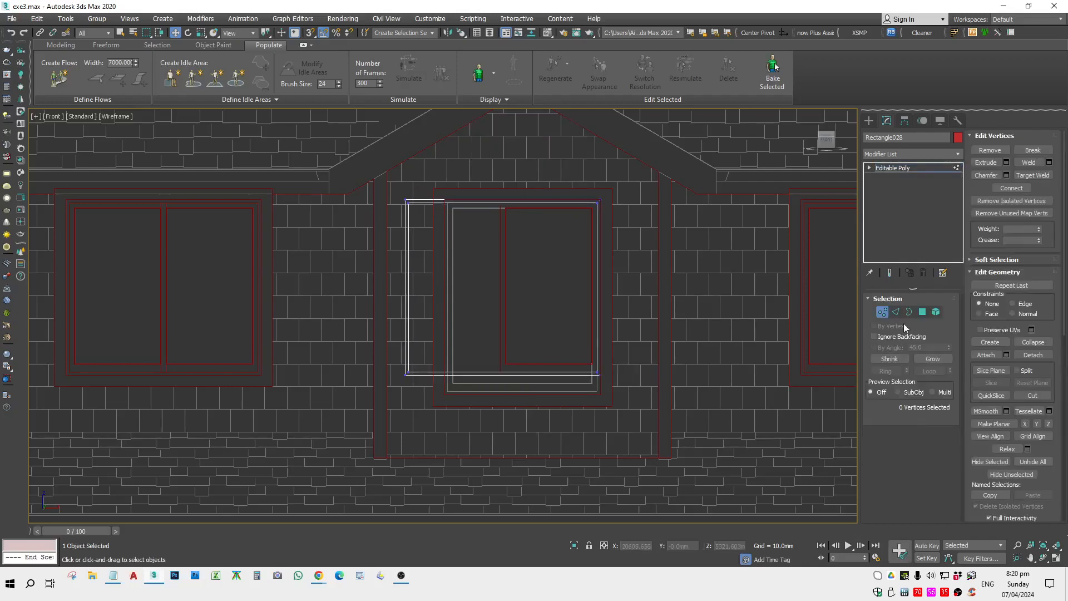
left_click_drag(408, 233, 392, 383)
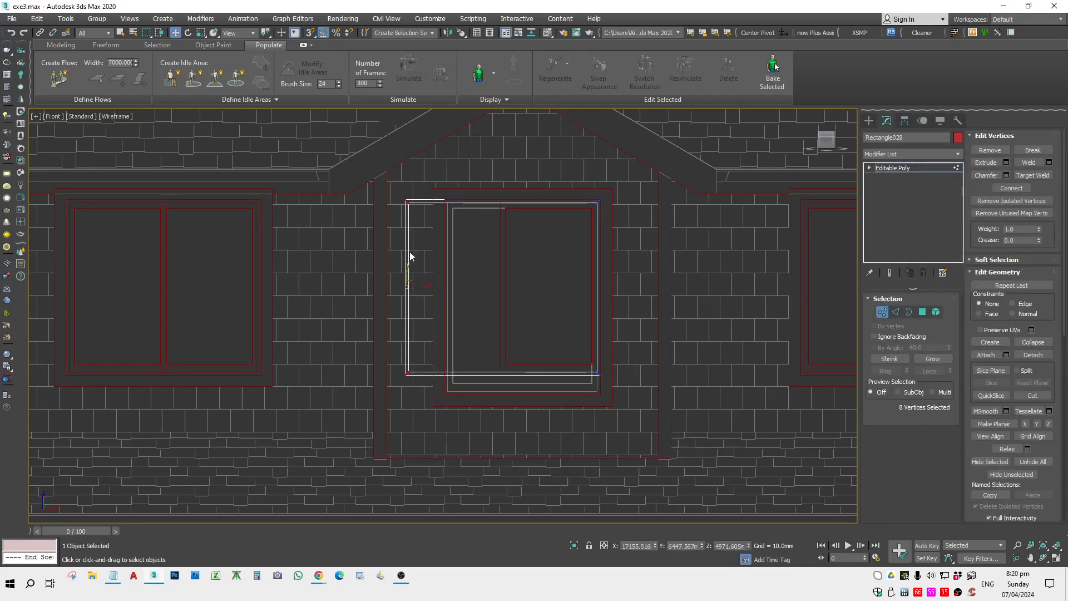
left_click_drag(422, 286, 466, 283)
scroll(448, 194, "up", 5)
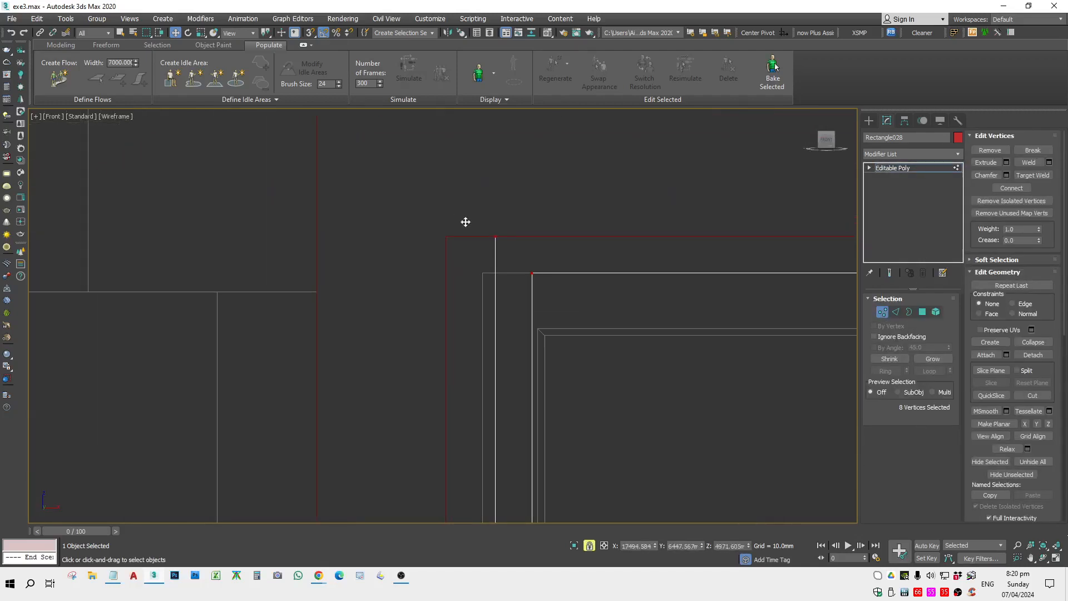
scroll(446, 231, "down", 4)
scroll(512, 280, "down", 4)
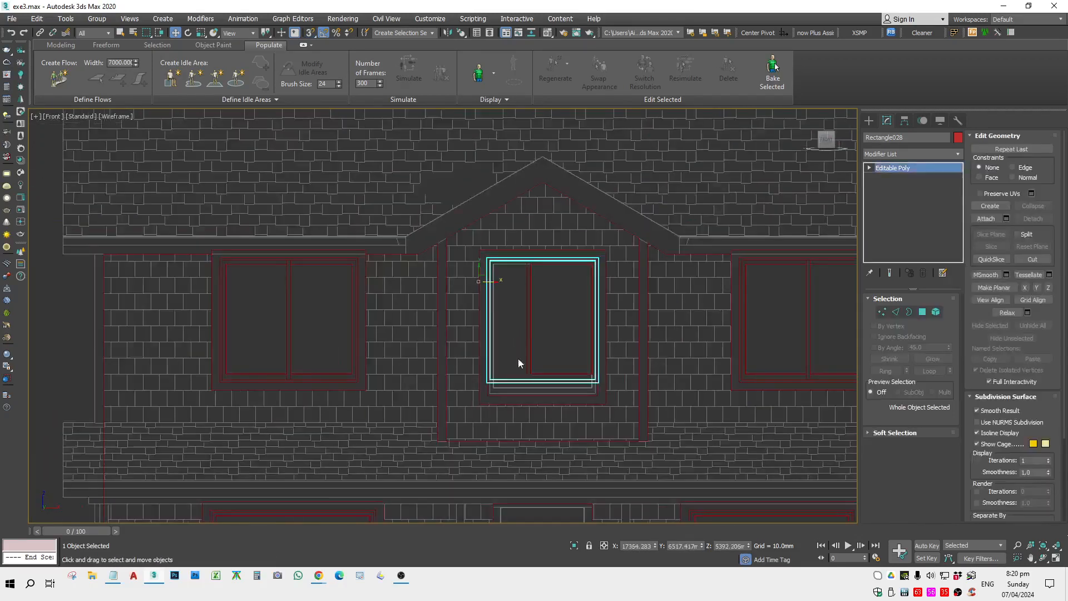
Lower the inner frame's bottom vertices, snap them to the outer frame's inside bottom edge, and deselect the inner frame.
scroll(519, 361, "up", 8)
scroll(367, 316, "down", 4)
left_click_drag(333, 285, 660, 350)
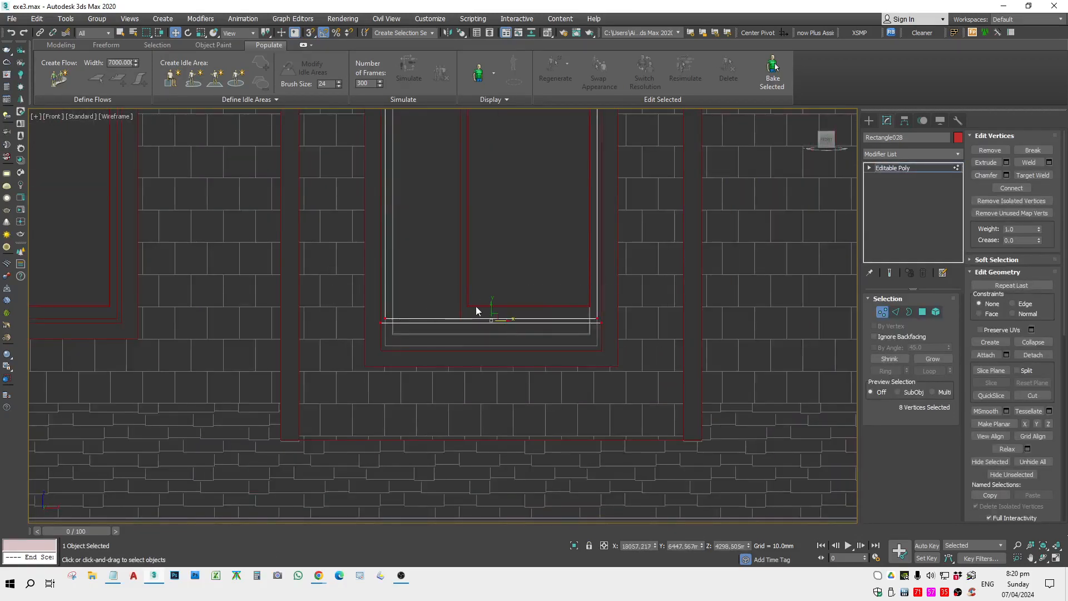
left_click_drag(491, 308, 491, 316)
key("space")
key("s")
scroll(394, 333, "up", 5)
left_click_drag(352, 325, 354, 380)
key("s")
scroll(356, 351, "down", 6)
key("1")
left_click(392, 335)
Widen the gable window's cloned sash by snapping its left-side vertices to the inner frame's left inside edge.
left_click(411, 341)
left_click(411, 341)
key("1")
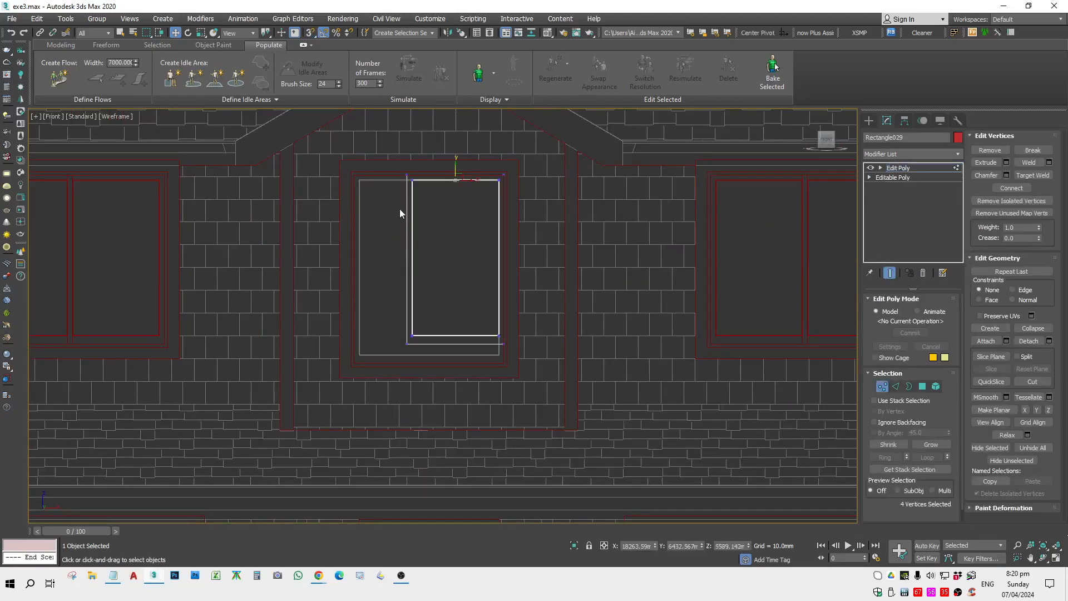
left_click_drag(422, 348, 422, 348)
left_click_drag(425, 257, 381, 253)
scroll(345, 173, "up", 5)
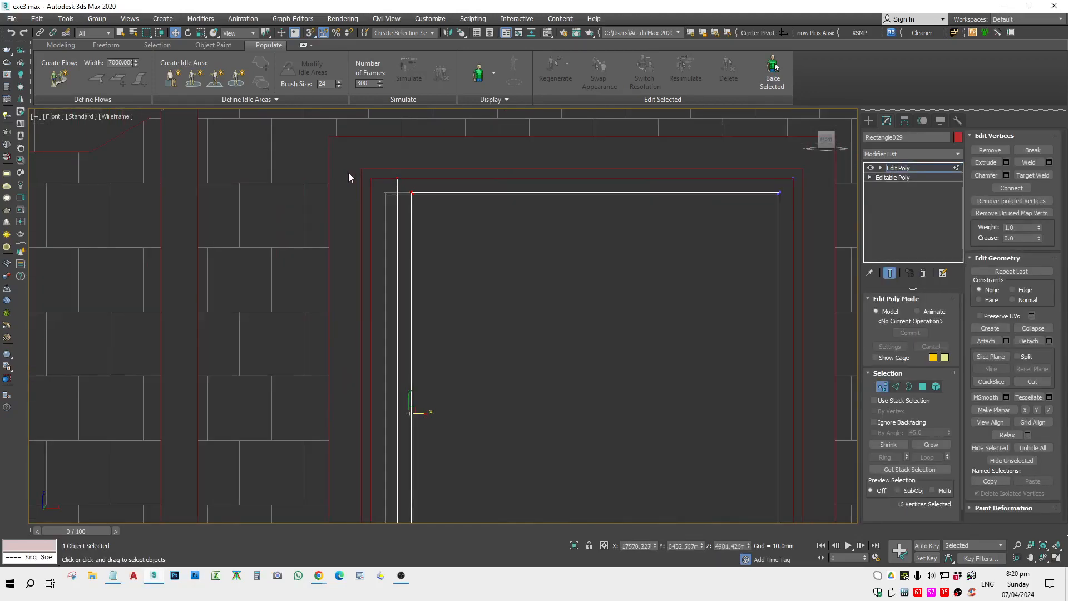
key("space")
key("s")
left_click_drag(395, 178, 374, 186)
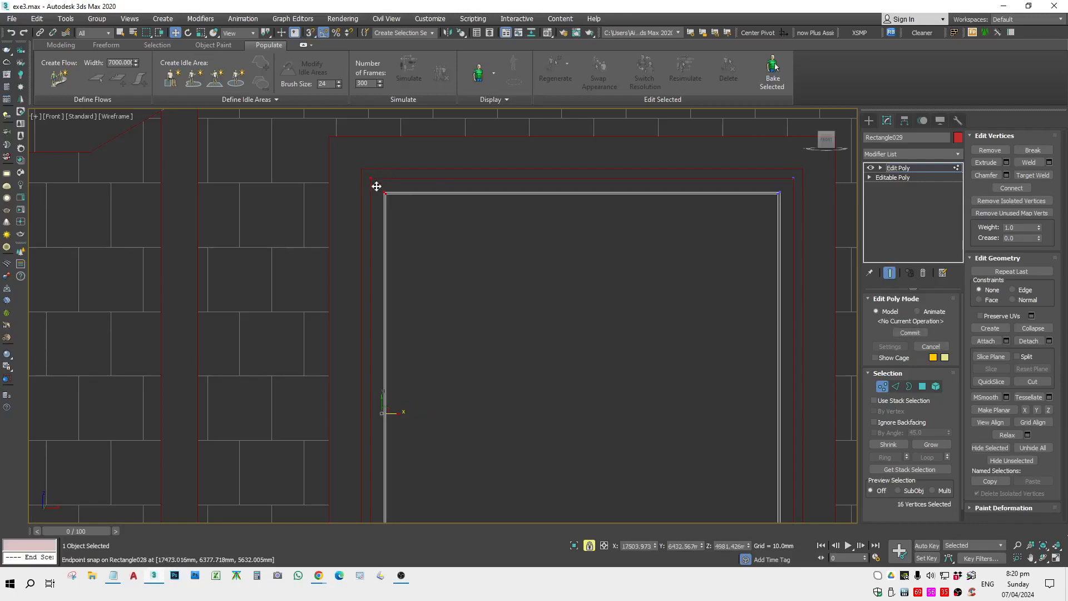
Lower the sash's bottom vertices to the inner frame's inside bottom edge, then deselect it in shaded display.
scroll(370, 251, "down", 6)
scroll(352, 308, "up", 2)
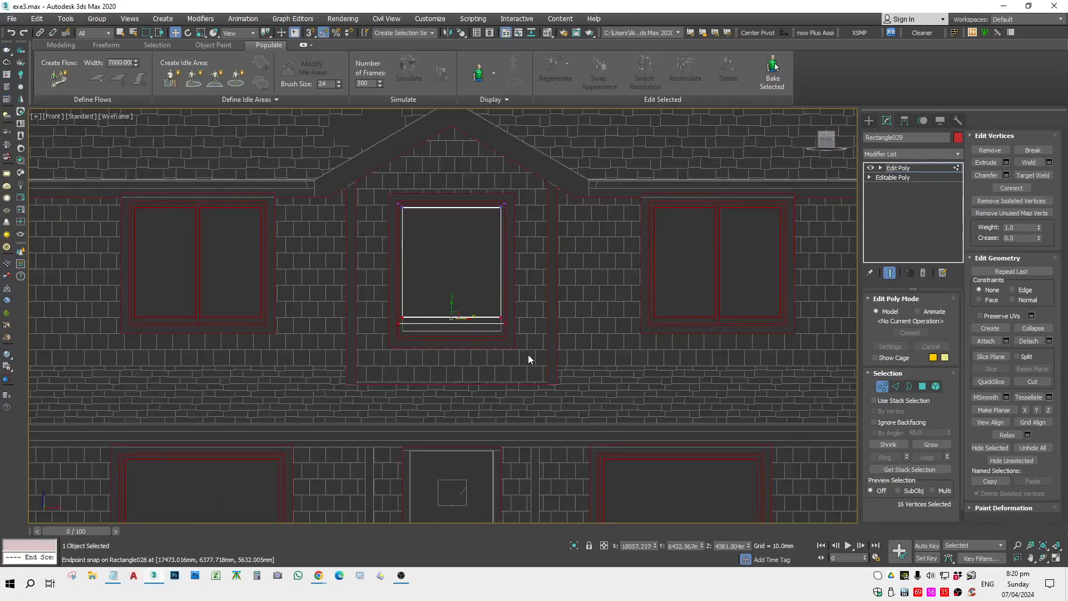
scroll(402, 332, "up", 5)
mouse_move(501, 291)
left_mouse_down()
mouse_move(395, 317)
mouse_move(417, 339)
mouse_move(416, 385)
left_mouse_up()
scroll(395, 317, "up", 4)
key("1")
scroll(421, 361, "down", 6)
key("s")
key("F3")
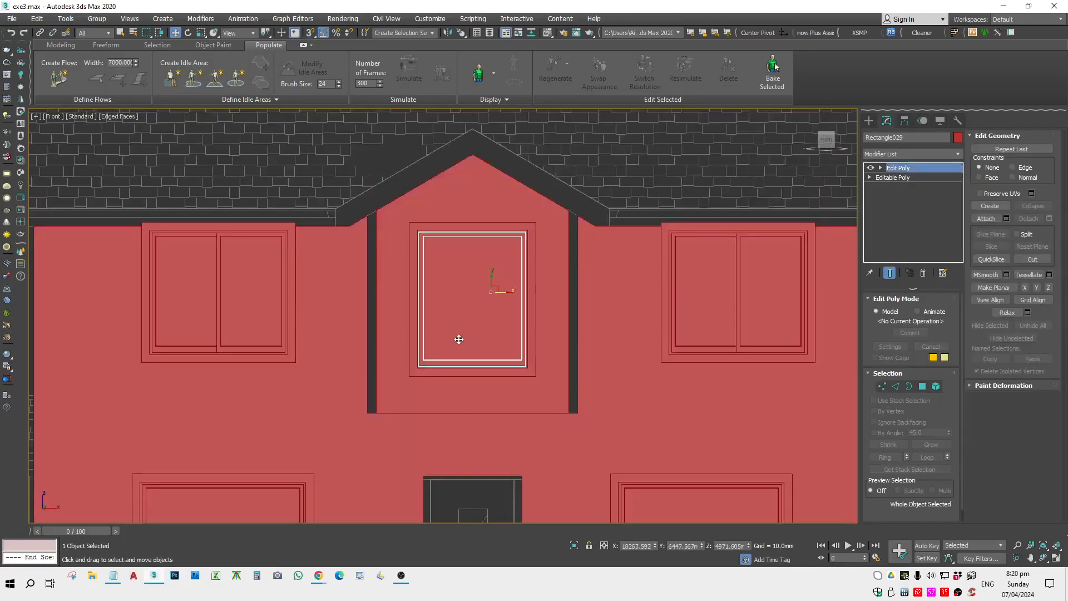
scroll(459, 339, "down", 3)
left_click(399, 199)
Check the lesson 4 topics in the max lesson Notepad file, then return to 3ds Max and examine the front door.
scroll(472, 289, "down", 2)
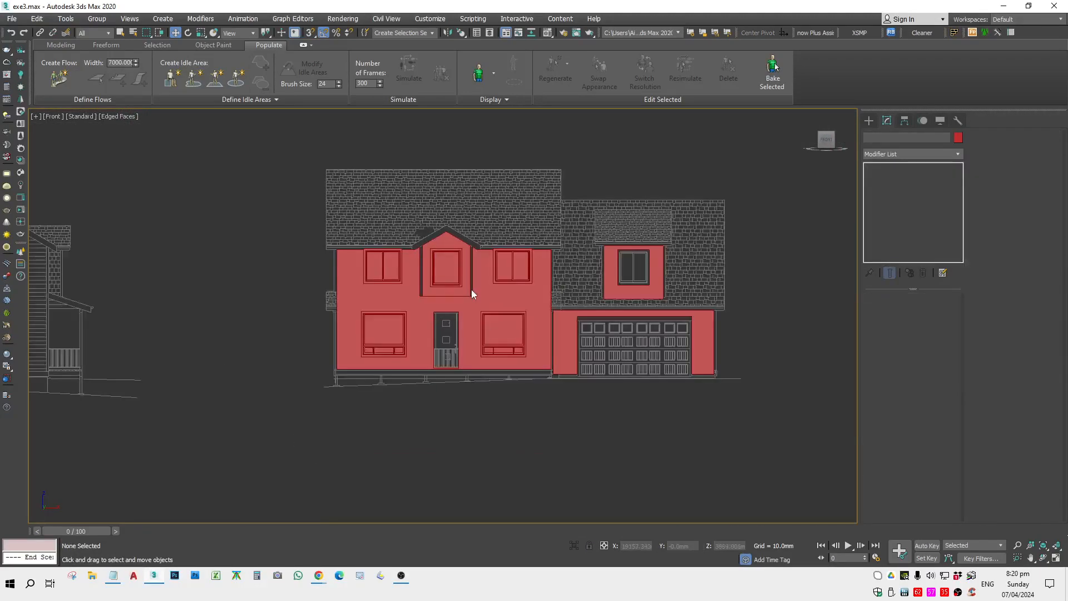
scroll(471, 291, "up", 3)
middle_click_drag(472, 291, 200, 291)
left_click(118, 578)
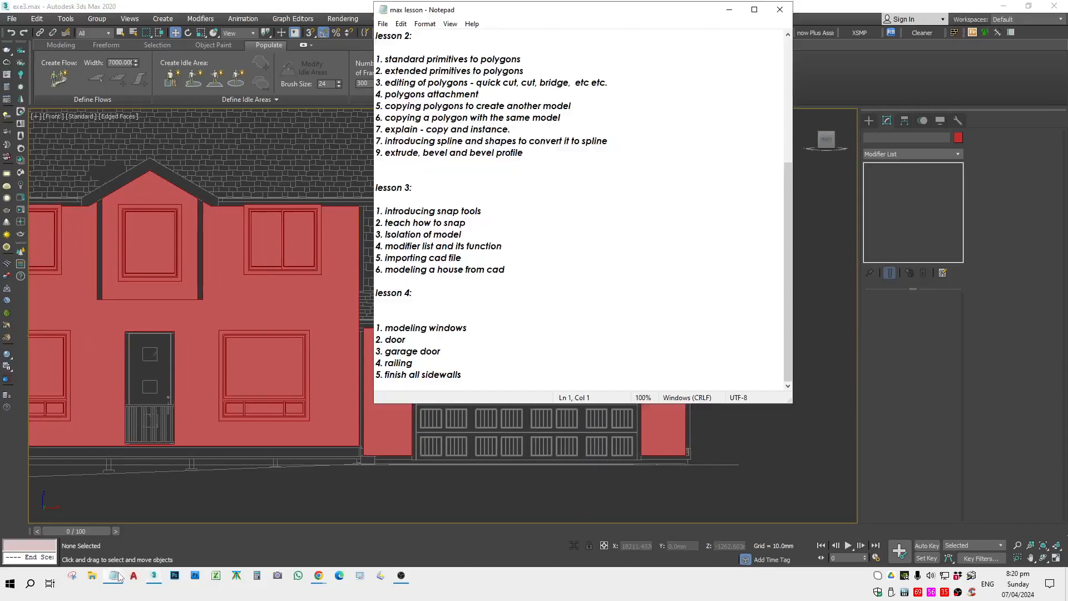
left_click(116, 576)
scroll(225, 421, "up", 5)
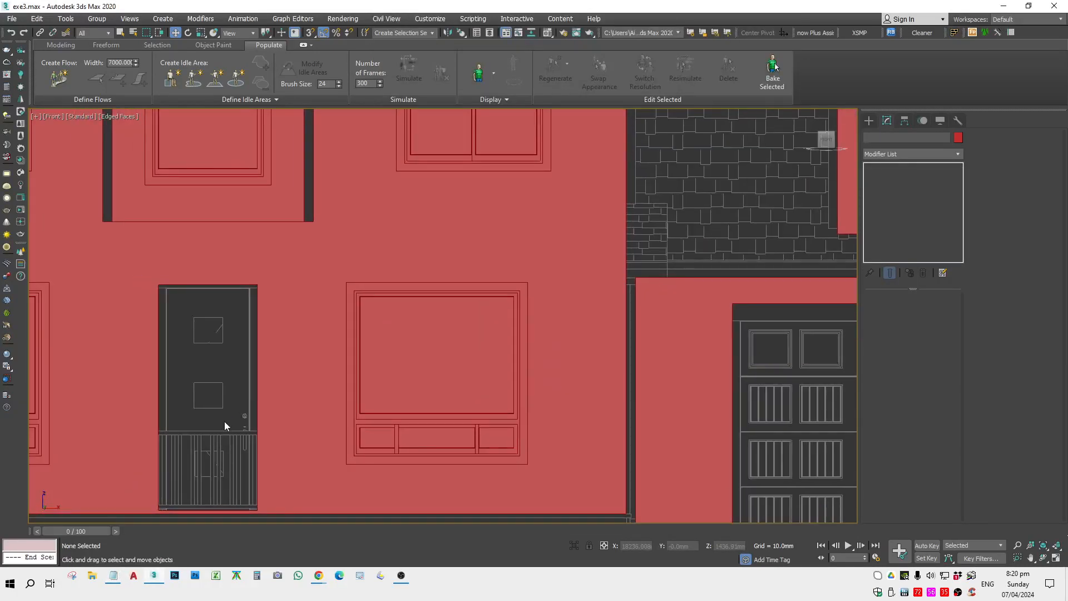
scroll(329, 300, "down", 6)
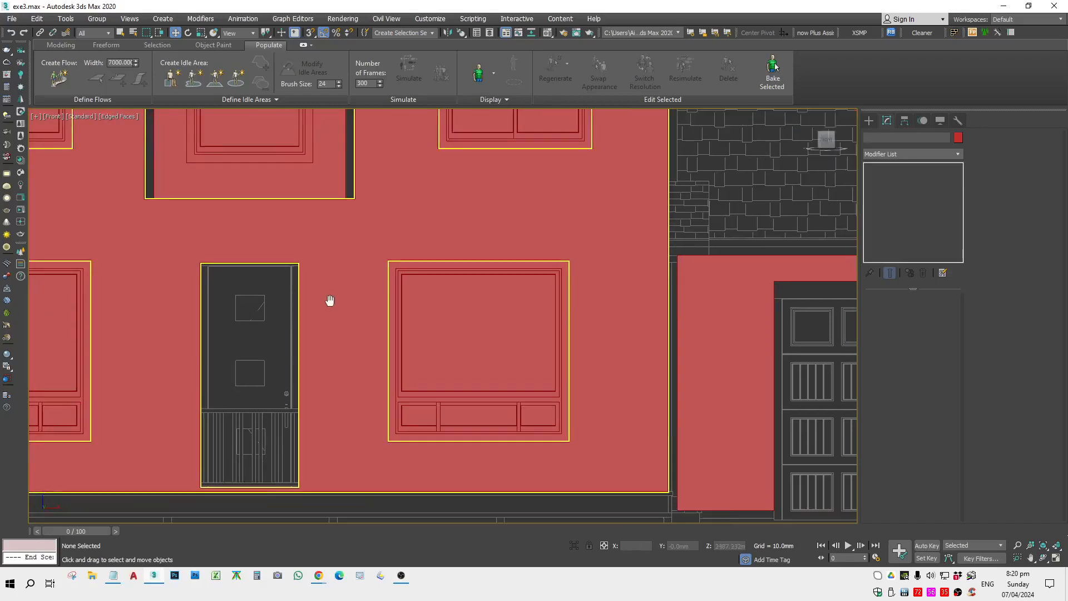
Examine the front elevation and its front door, comparing the wireframe and shaded displays.
key("F3")
scroll(406, 270, "up", 3)
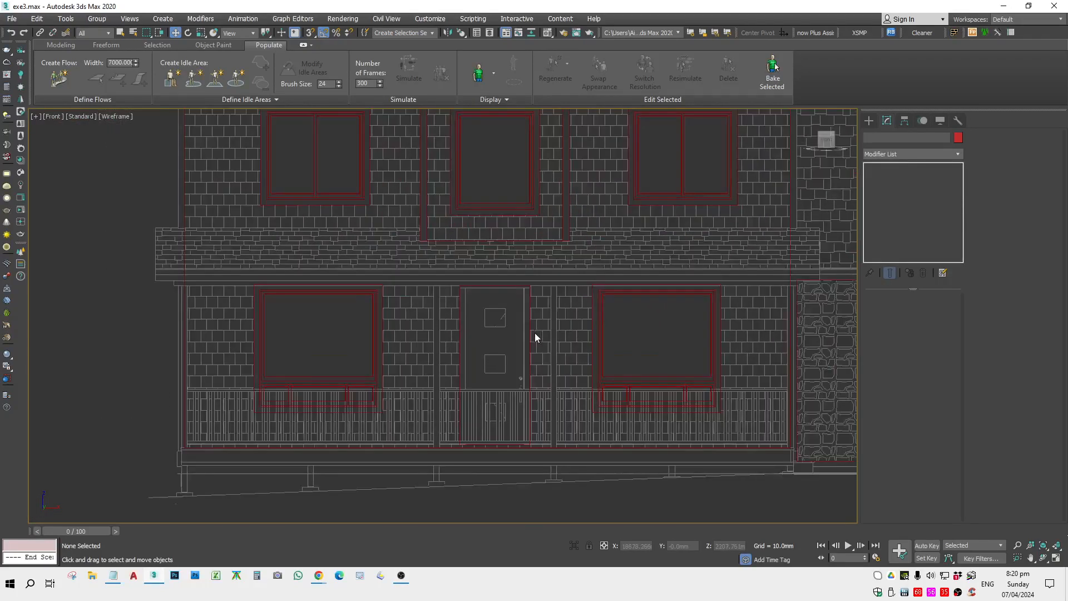
scroll(509, 354, "down", 5)
key("F3")
scroll(360, 328, "up", 5)
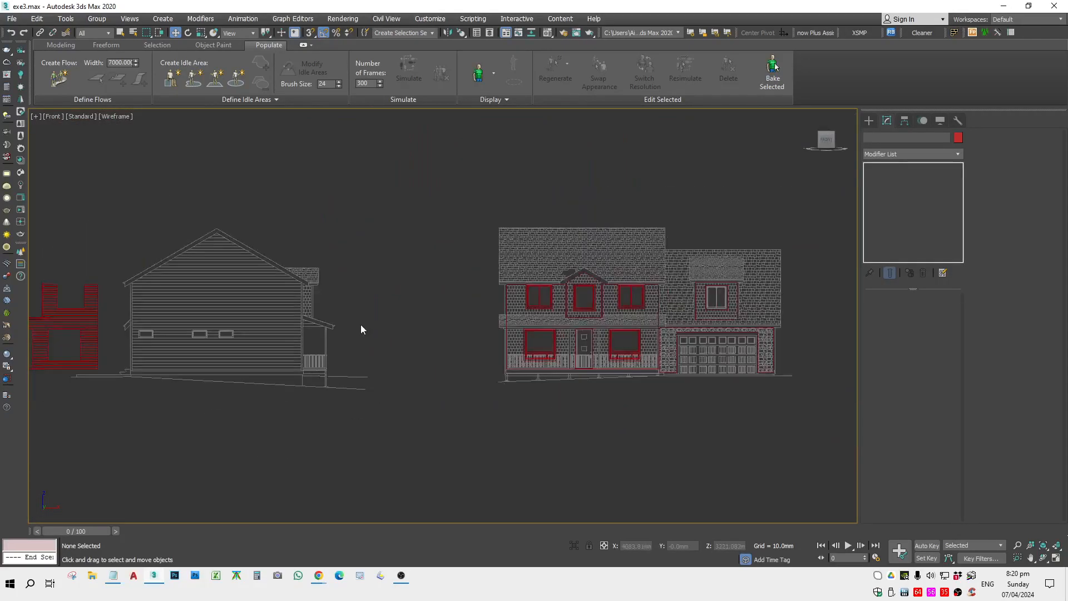
middle_click_drag(268, 333, 403, 335)
scroll(404, 334, "down", 2)
scroll(489, 364, "up", 1)
middle_click_drag(496, 363, 339, 350)
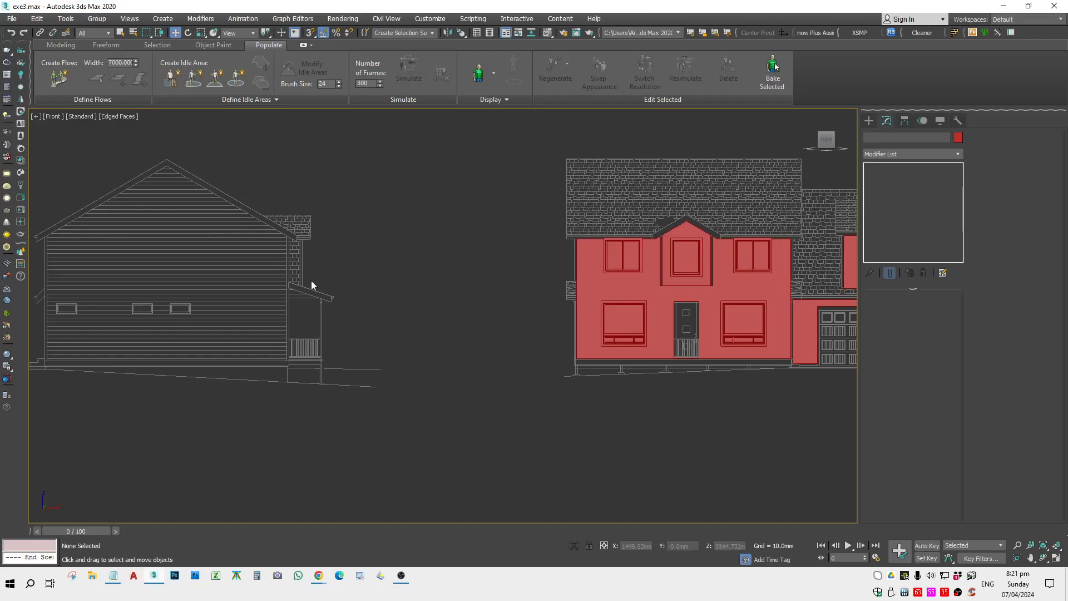
scroll(637, 327, "up", 6)
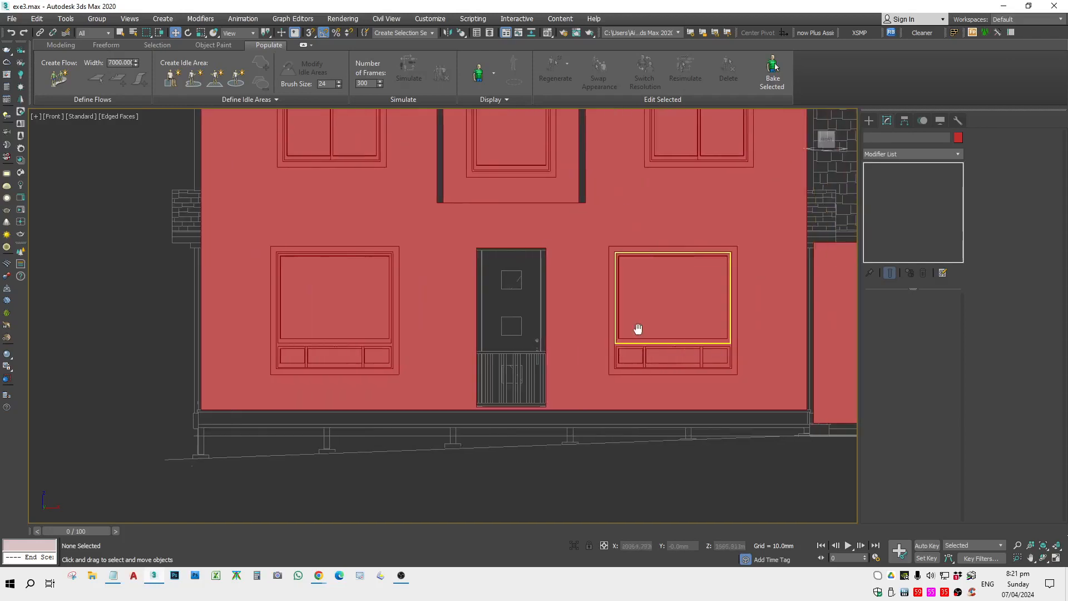
key("z")
key("F3")
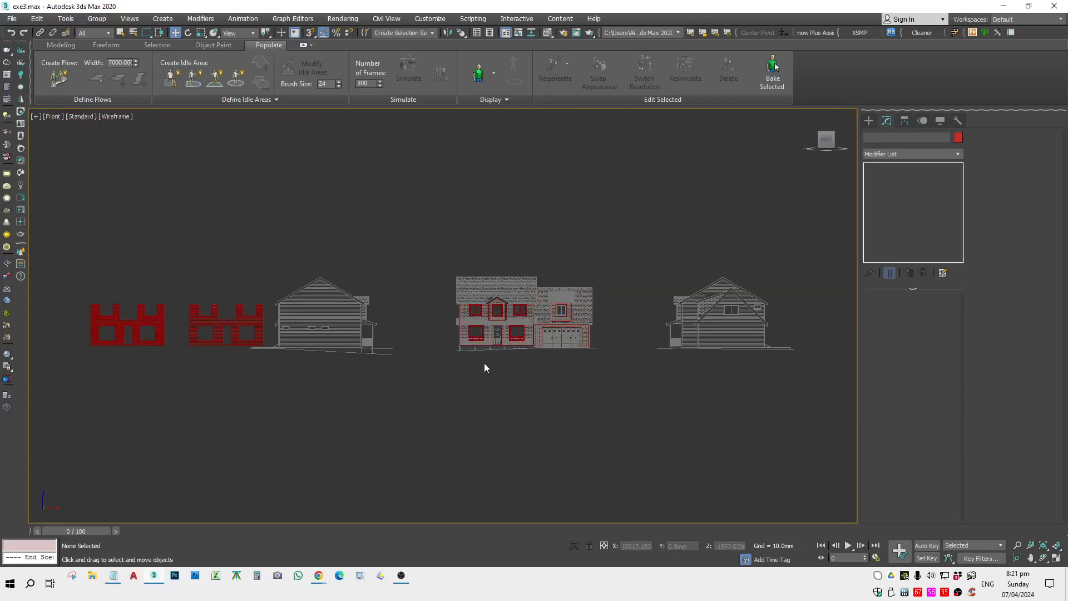
scroll(560, 186, "up", 8)
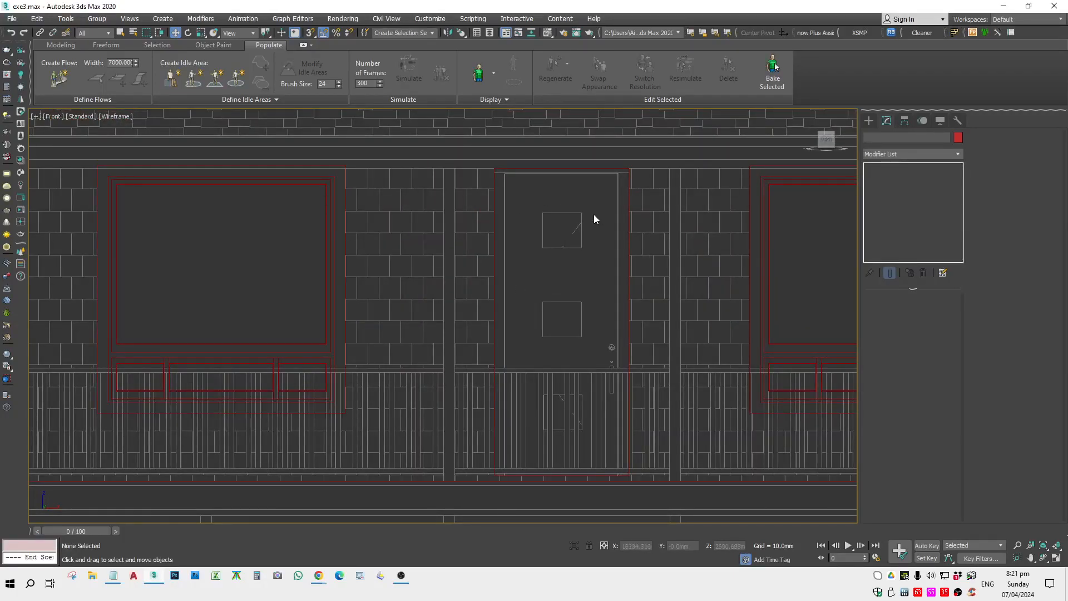
scroll(436, 215, "down", 3)
Clone the gable window's inner rectangular frame vertically to an empty area below the front elevation.
left_click(436, 216)
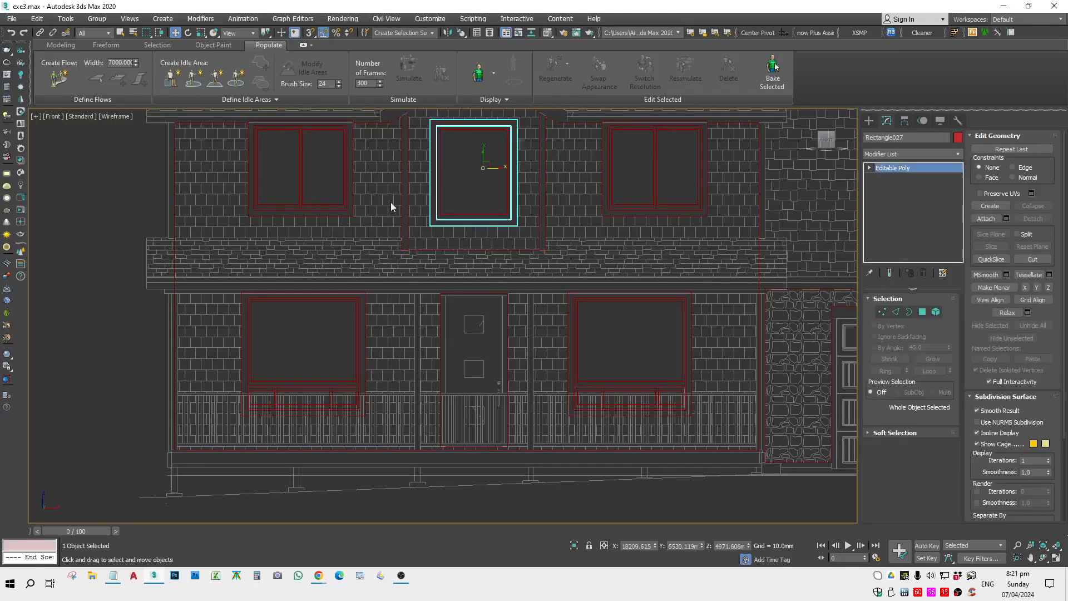
mouse_move(484, 165)
left_mouse_down("shift")
mouse_move(496, 339)
mouse_move(471, 351)
mouse_move(470, 418)
left_mouse_up("shift")
left_click(508, 336)
scroll(459, 349, "down", 5)
scroll(471, 418, "up", 6)
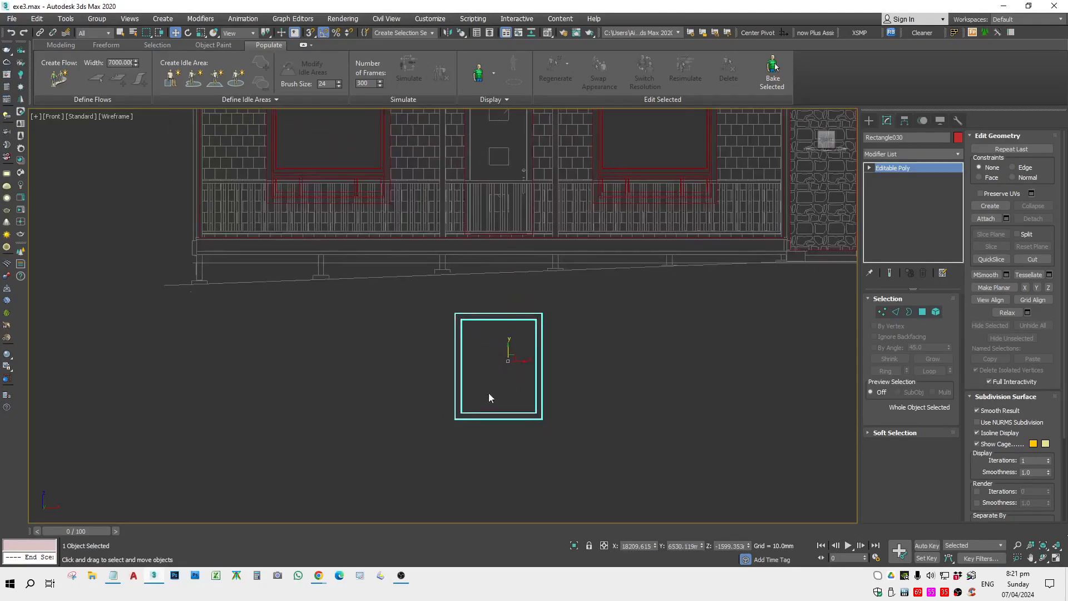
QuickSlice the cloned frame horizontally through the midpoints of its two vertical sides.
left_click(1003, 259)
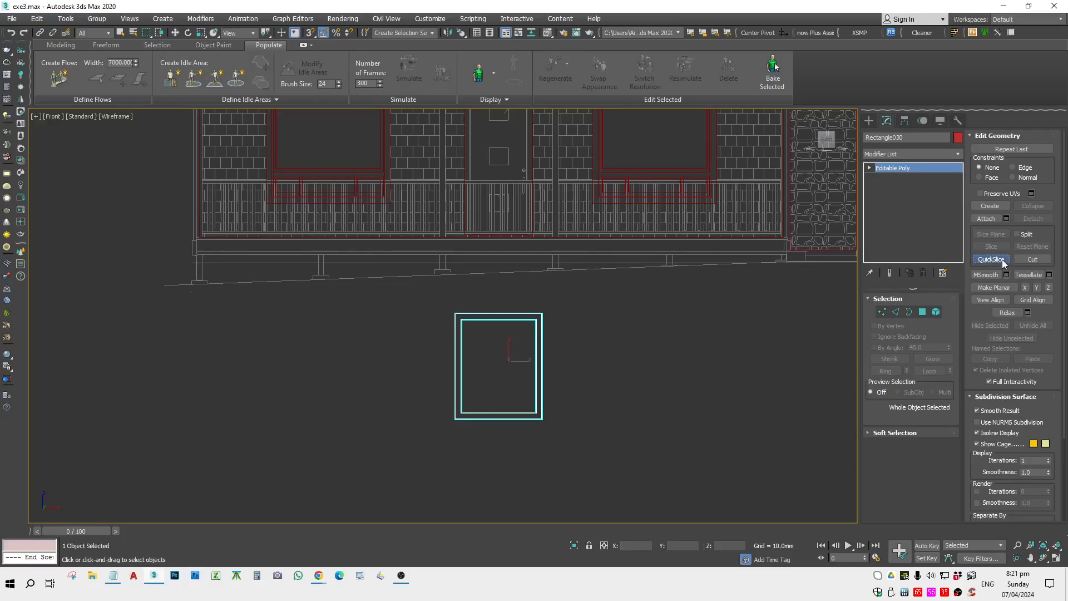
scroll(543, 366, "up", 3)
left_click(543, 366)
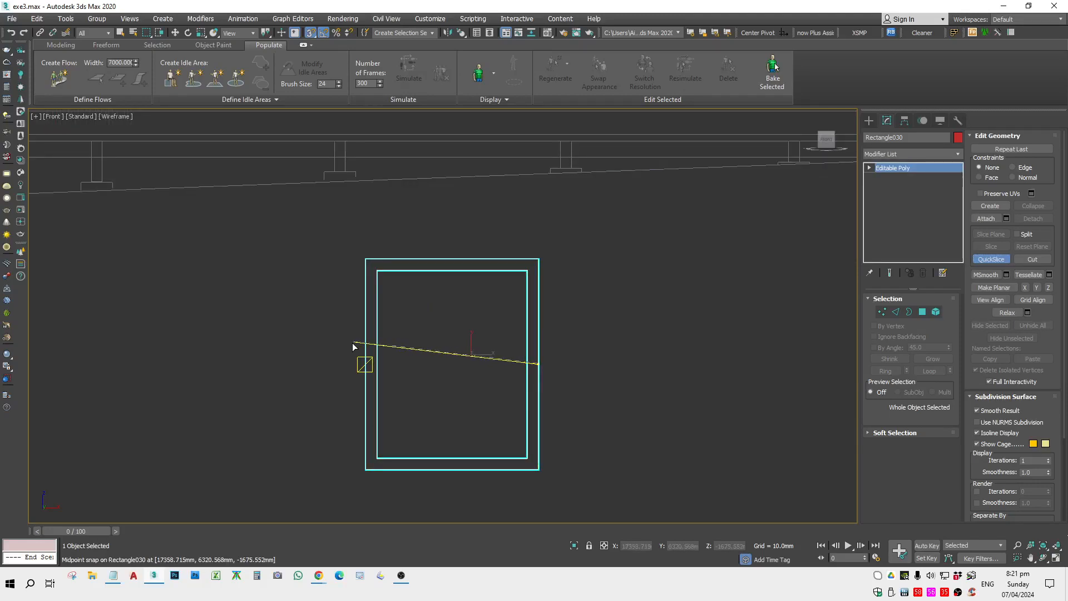
left_click(365, 363)
right_click(645, 412)
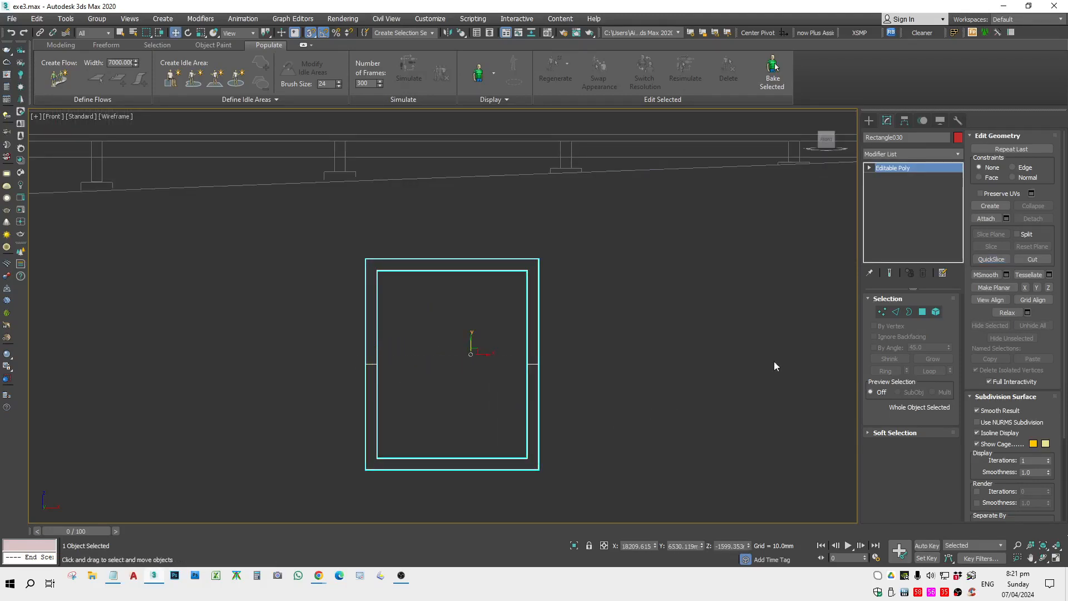
In Polygon mode with edged faces shown, region-select the frame's polygons below the slice, then clear the selection.
left_click(922, 312)
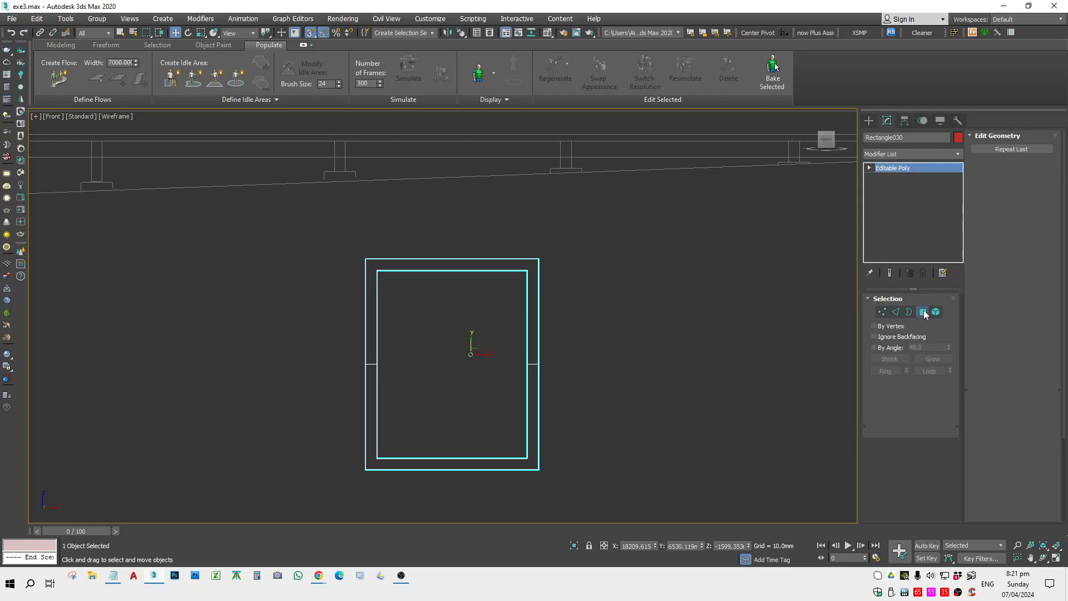
key("F4")
left_click_drag(608, 337, 288, 500)
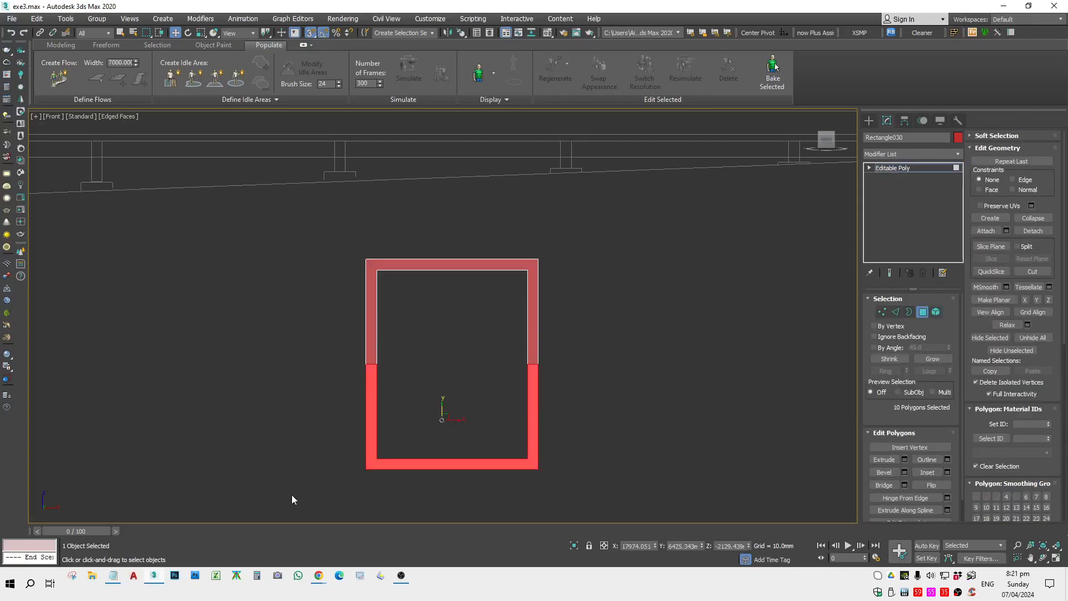
left_click(292, 495)
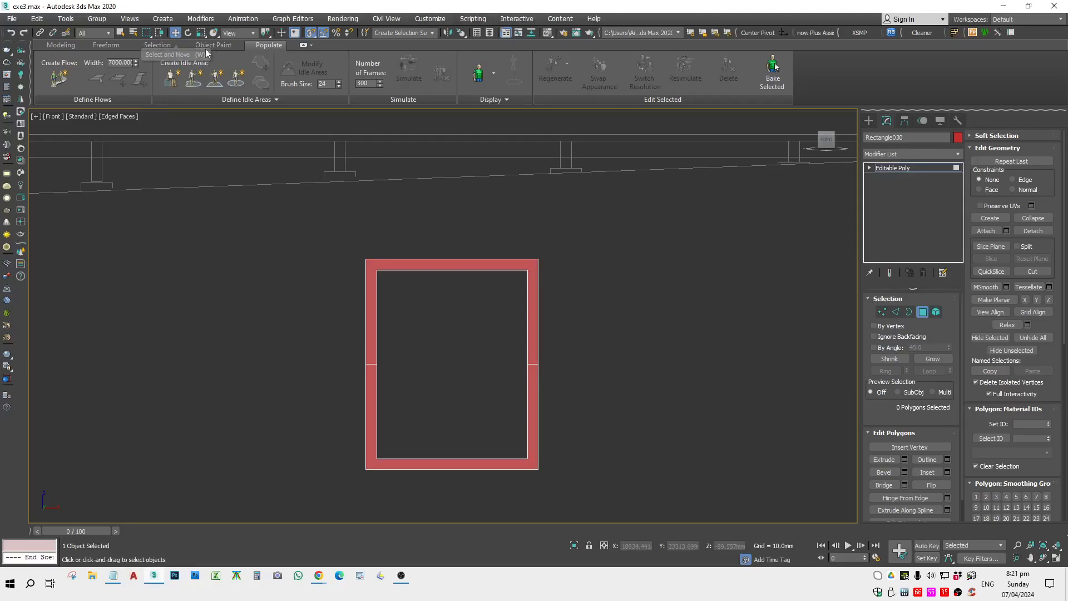
Switch to crossing selection, turn off snapping, and region-select the frame's polygons, clearing the selection after each try.
left_click(163, 32)
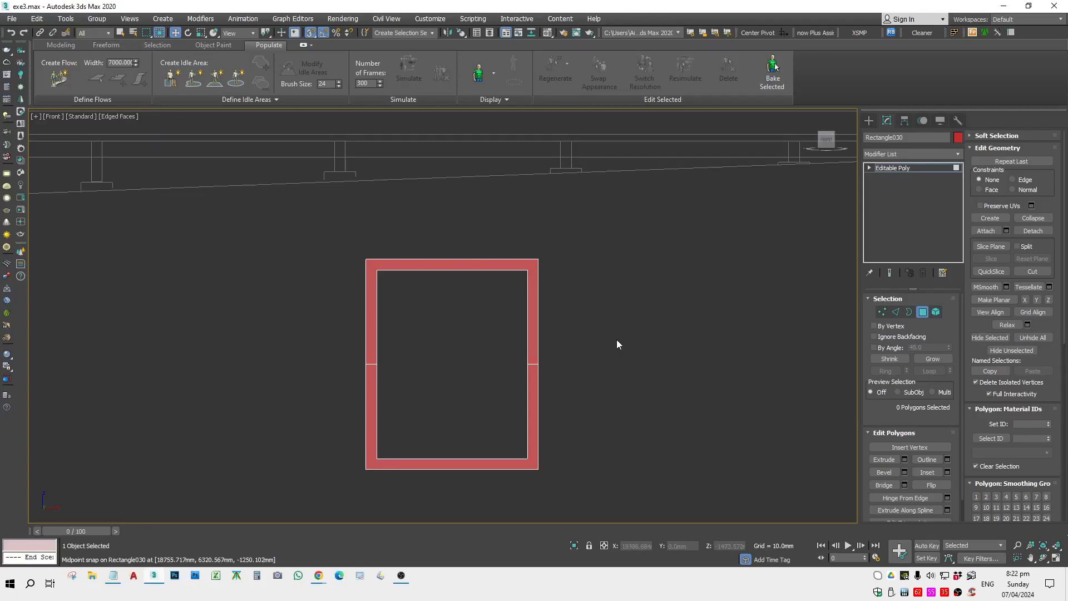
key("s")
left_click_drag(493, 412, 623, 320)
left_click(623, 318)
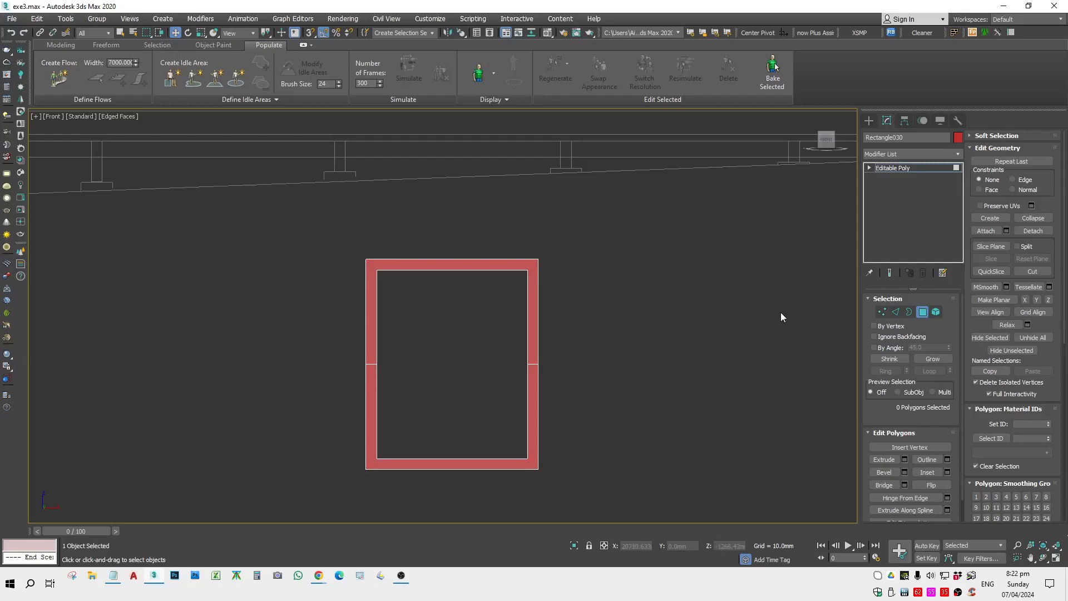
left_click_drag(265, 496, 261, 497)
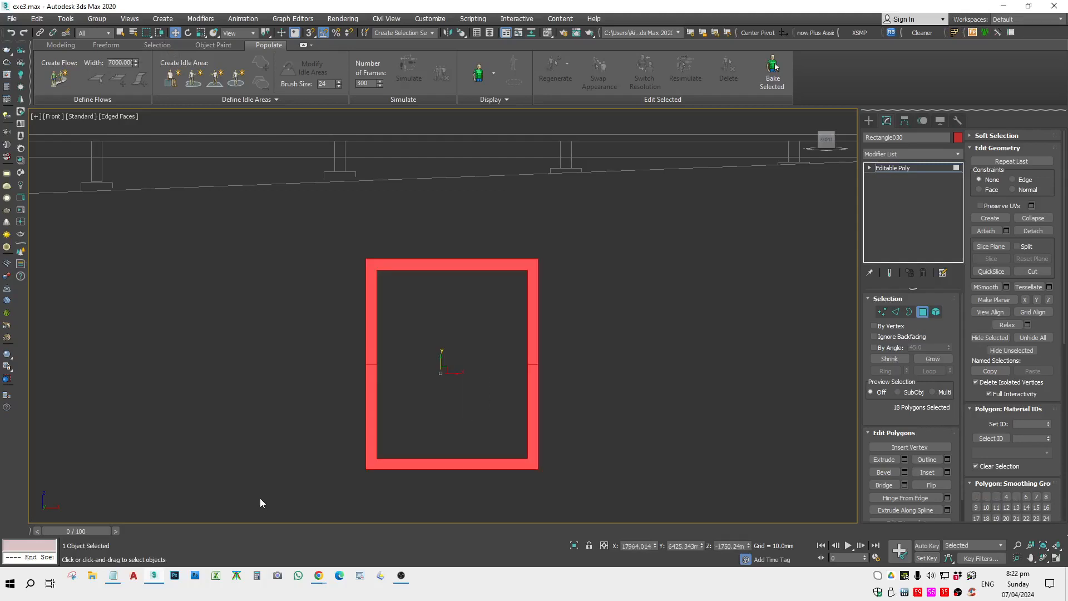
left_click(652, 392)
left_click_drag(676, 234, 216, 509)
left_click(169, 252)
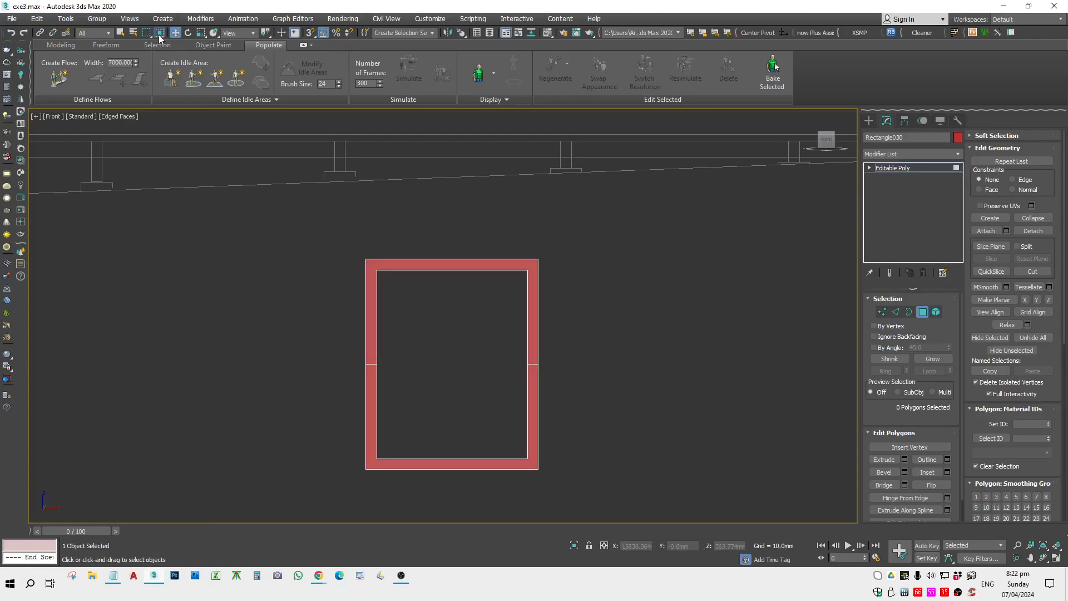
Compare window and crossing selection on the frame's lower-half polygons, then deselect everything.
left_click_drag(595, 374, 248, 420)
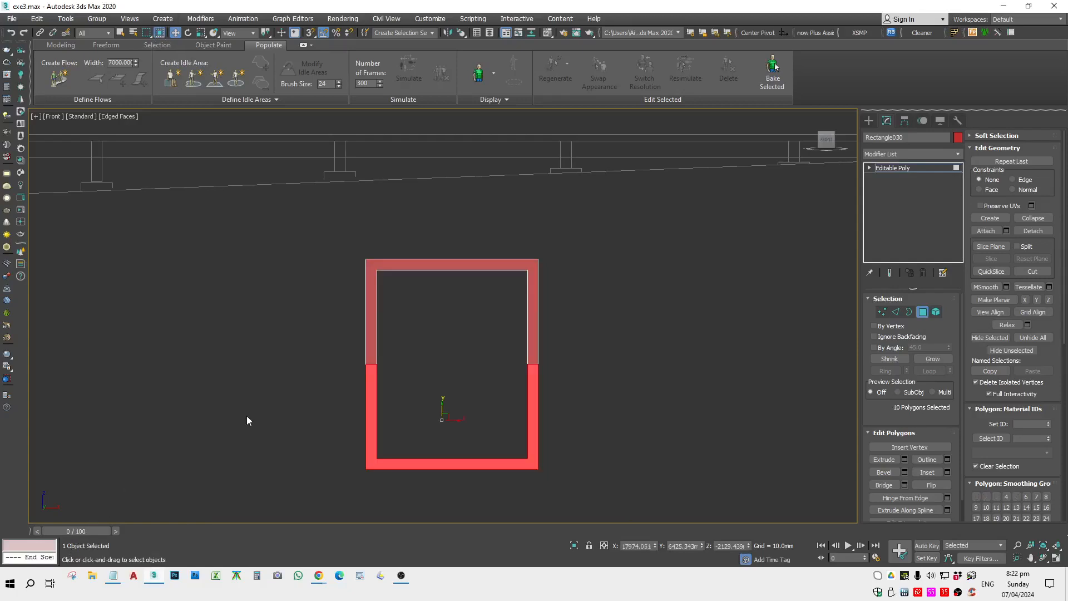
left_click_drag(586, 362, 135, 553)
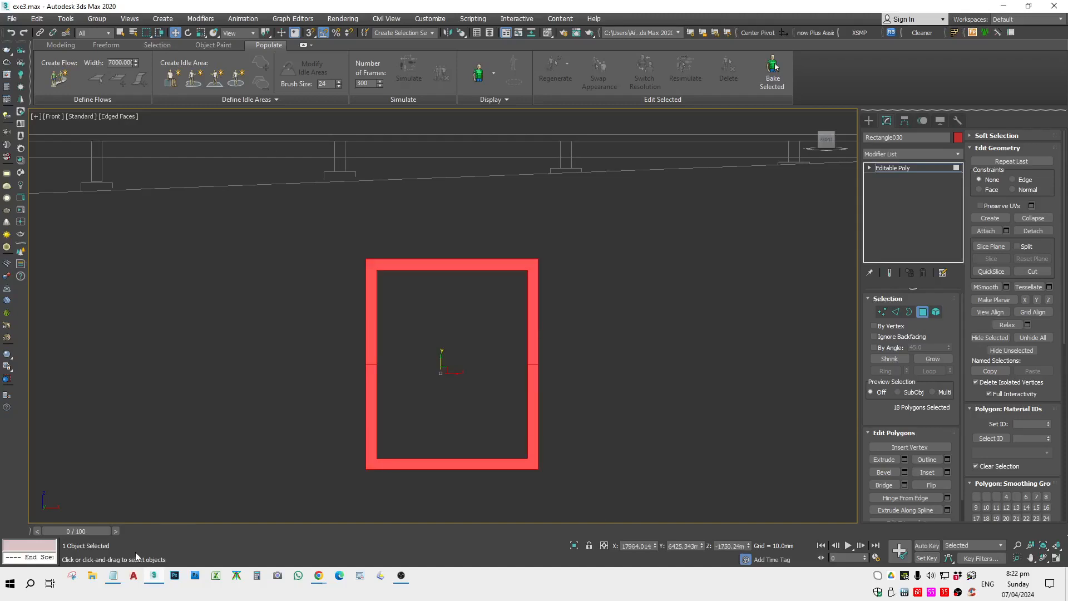
left_click(768, 312)
Create two boxes of different sizes, one on each side of the cloned frame.
left_click(868, 120)
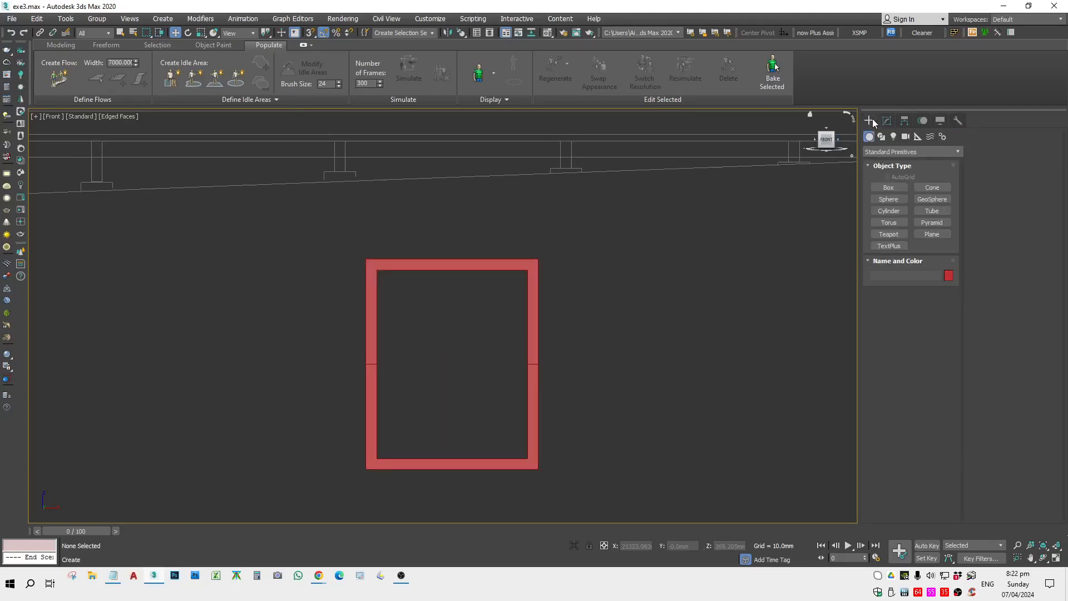
left_click(889, 187)
left_click_drag(667, 240, 589, 310)
left_click_drag(361, 235, 283, 262)
left_click(279, 196)
key("w")
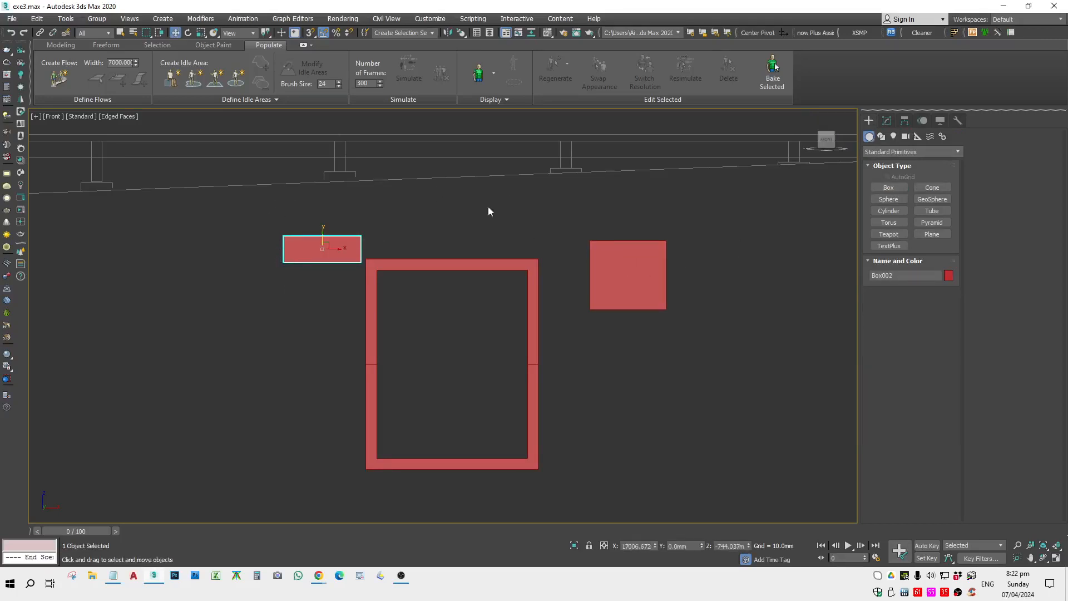
Region-select across the boxes and frame in window mode, then select all three objects in crossing mode.
left_click(159, 33)
left_click_drag(698, 249, 672, 253)
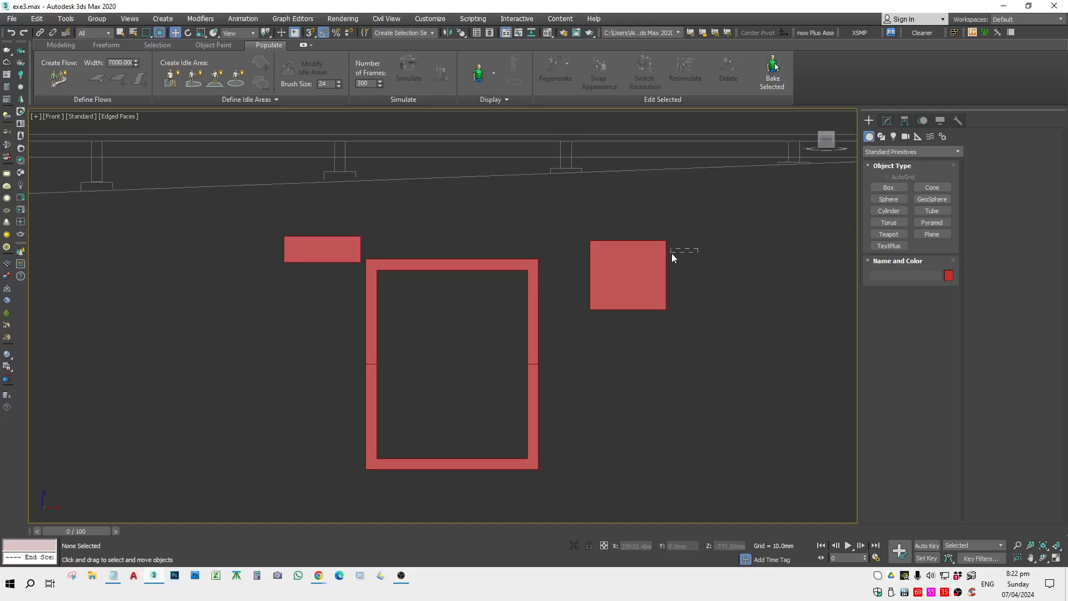
left_click_drag(362, 429, 283, 471)
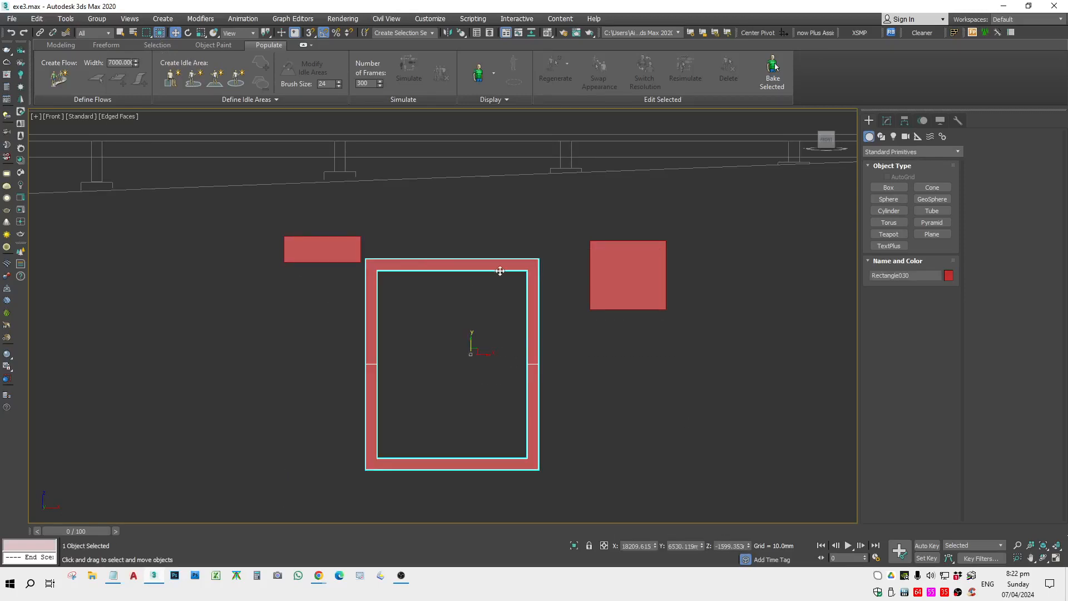
left_click(693, 358)
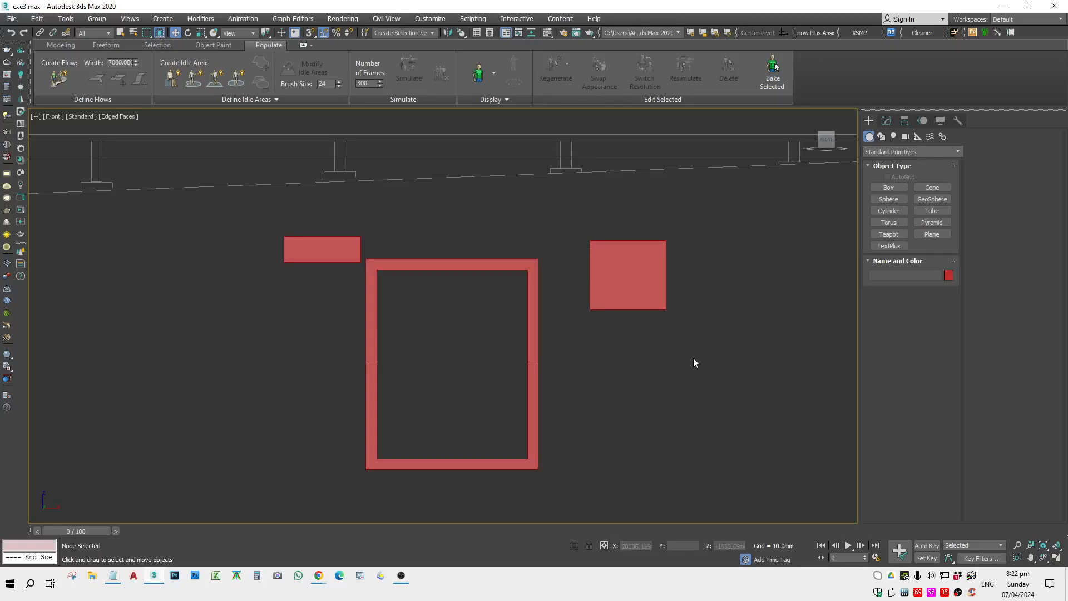
left_click(160, 35)
left_click_drag(292, 425, 279, 516)
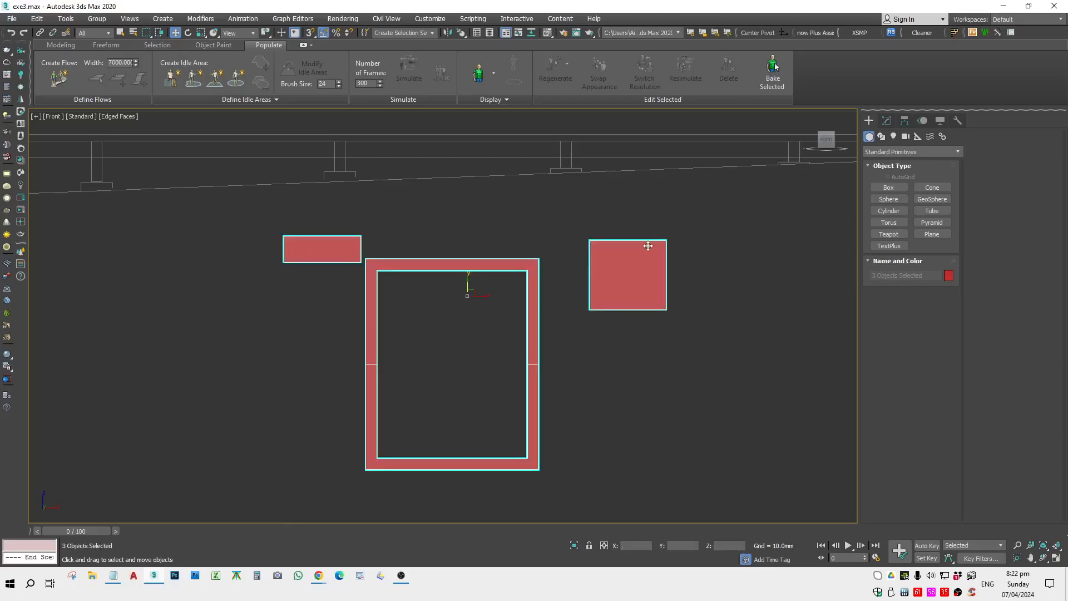
Delete both boxes beside the cloned frame.
left_click(636, 273)
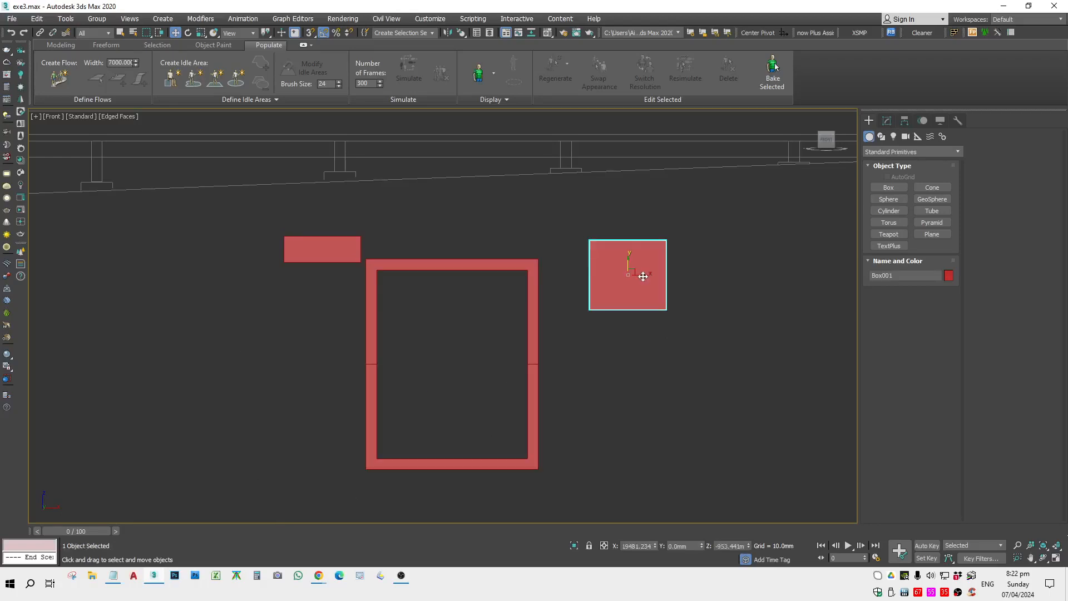
key("Delete")
left_click(312, 249)
key("Delete")
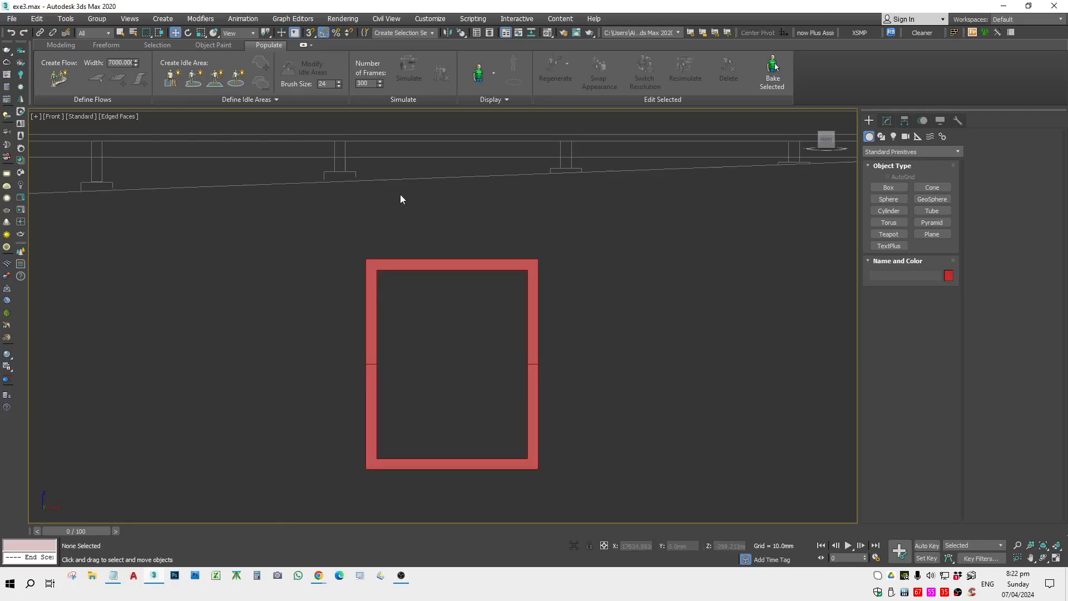
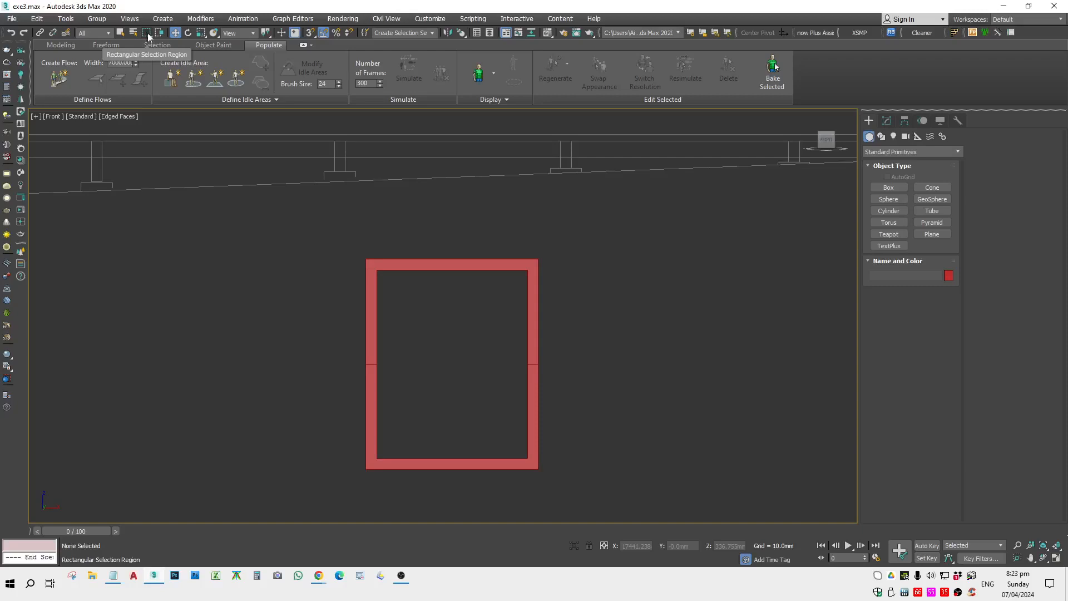
Select the cloned frame several times with a rectangular selection region, clearing the selection at the end.
left_click_drag(566, 225, 222, 424)
left_click(572, 302)
left_click_drag(572, 302, 500, 313)
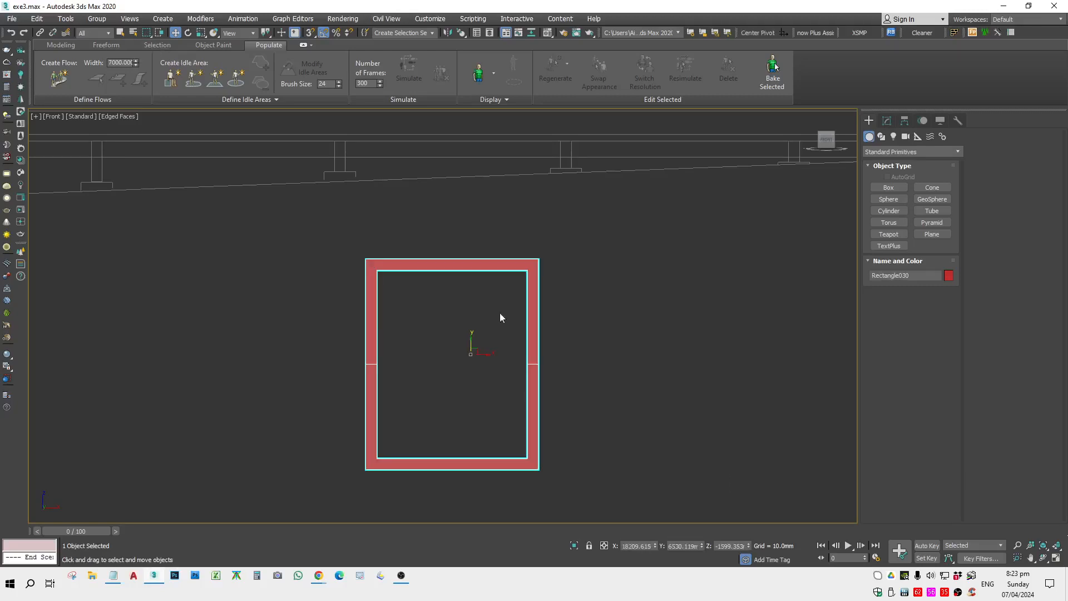
left_click(500, 313)
left_click_drag(720, 191, 240, 458)
left_click_drag(501, 215, 217, 477)
left_click(337, 381)
Switch to the circular selection region, move the cloned frame slightly upward, and deselect it.
left_click(146, 34)
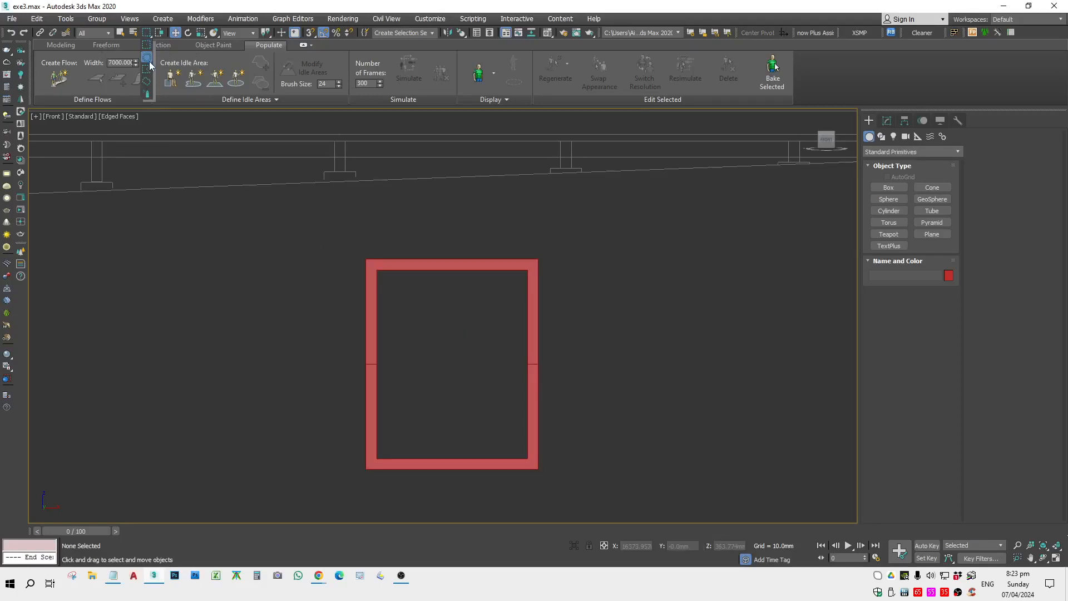
mouse_move(420, 270)
left_mouse_down()
mouse_move(420, 361)
mouse_move(419, 263)
left_mouse_up()
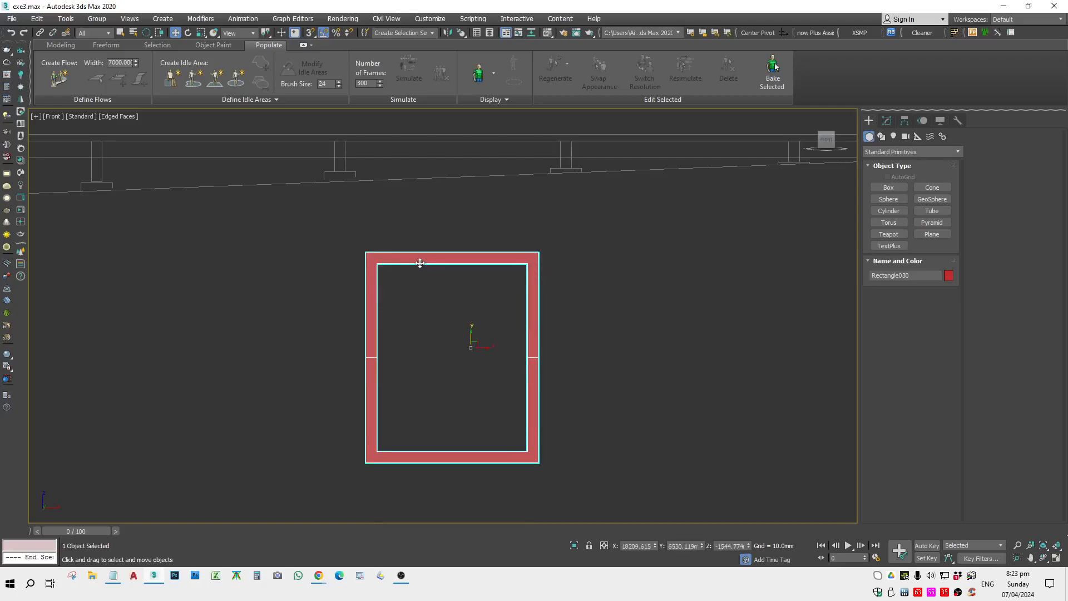
left_click(743, 365)
left_click(481, 368)
left_click(265, 378)
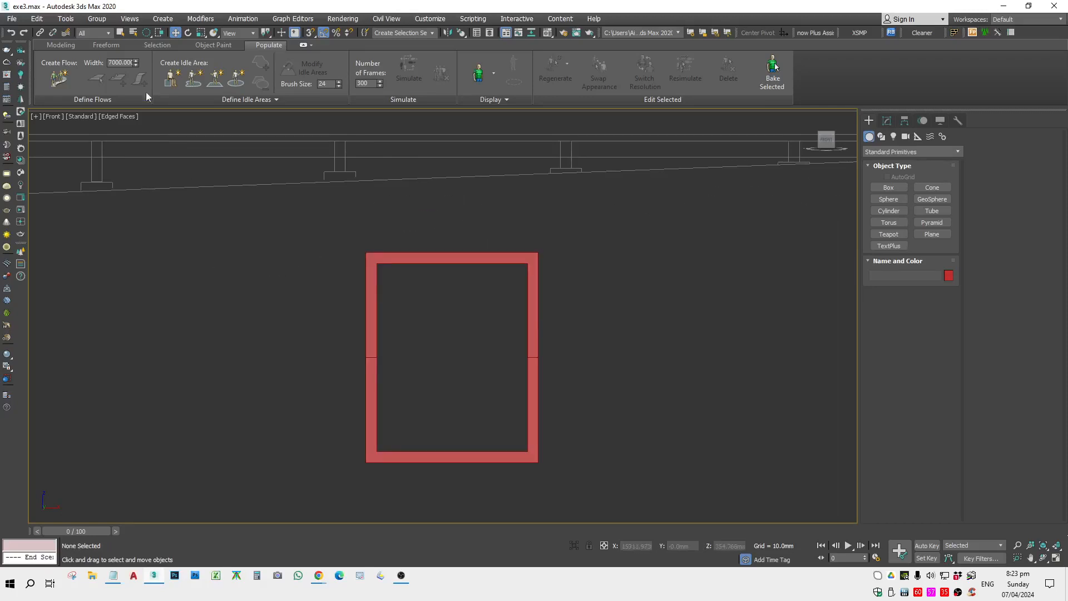
Switch to the fence selection region and outline a polygonal selection around the cloned frame.
left_click(149, 34)
left_click(673, 266)
left_click(561, 479)
left_click(306, 243)
right_click(306, 242)
left_click(152, 343)
Switch to the lasso selection region and draw freehand selections around the cloned frame.
left_click_drag(148, 36, 146, 78)
mouse_move(285, 257)
left_mouse_down()
mouse_move(373, 221)
mouse_move(580, 221)
mouse_move(359, 398)
left_mouse_up()
left_click_drag(515, 249, 425, 268)
mouse_move(217, 300)
left_mouse_down()
mouse_move(401, 406)
mouse_move(158, 339)
mouse_move(167, 365)
left_mouse_up()
Switch to the paint selection region, brush over the cloned frame to select it, then clear the selection.
left_click_drag(150, 33, 149, 100)
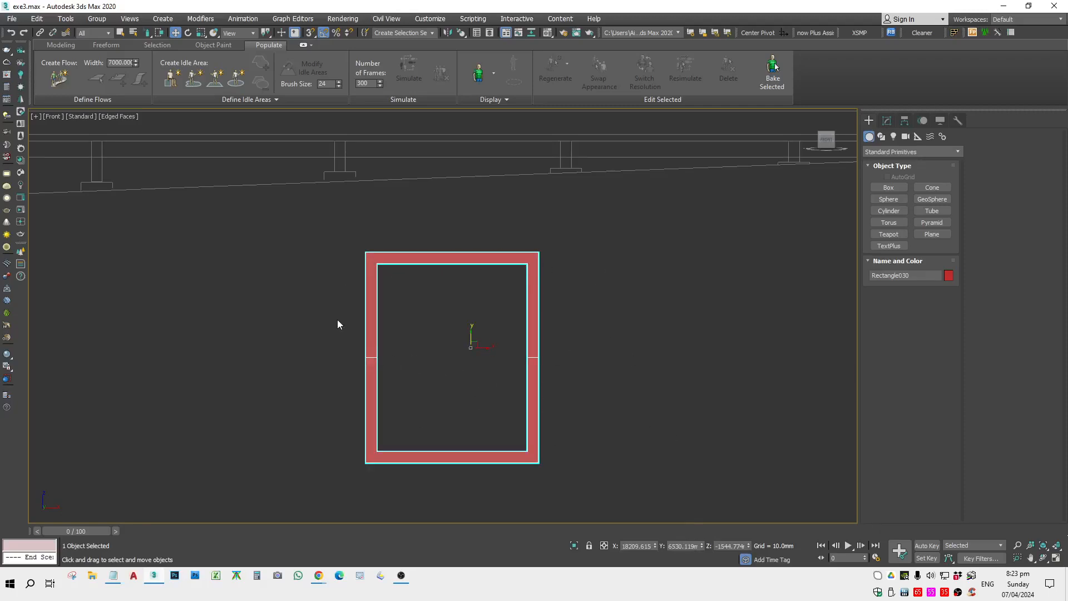
right_click(273, 236)
left_click(255, 260)
left_click(234, 450)
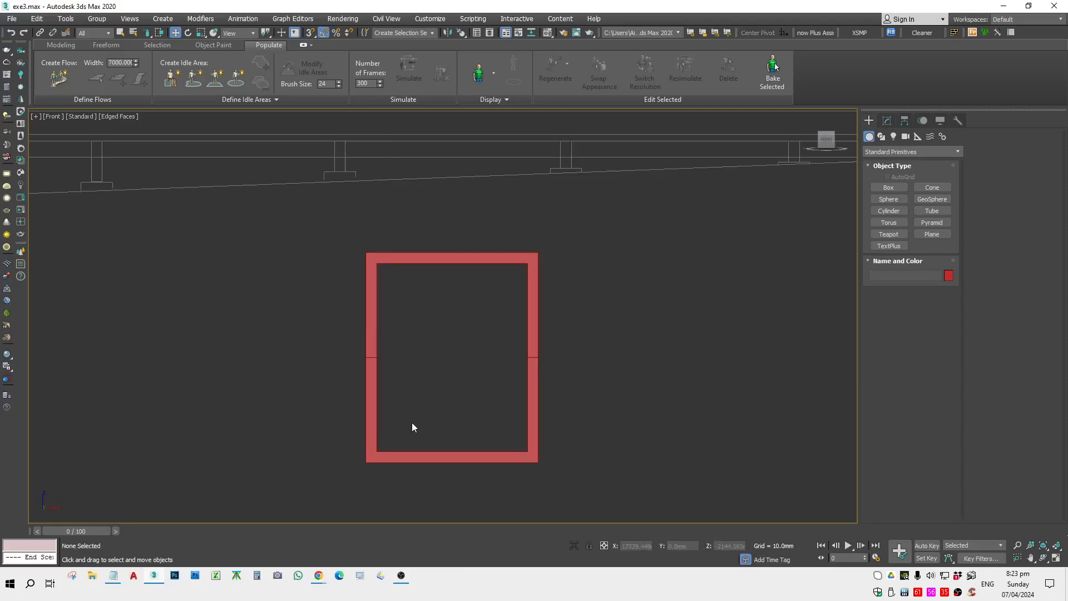
Switch back to the rectangular selection region.
scroll(412, 423, "down", 5)
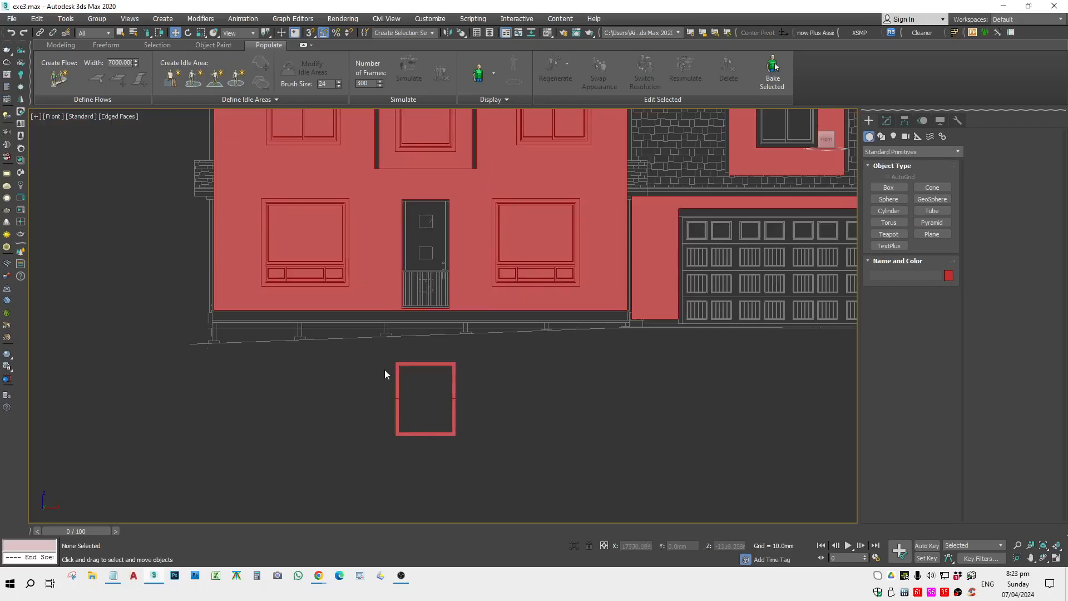
left_click(147, 33)
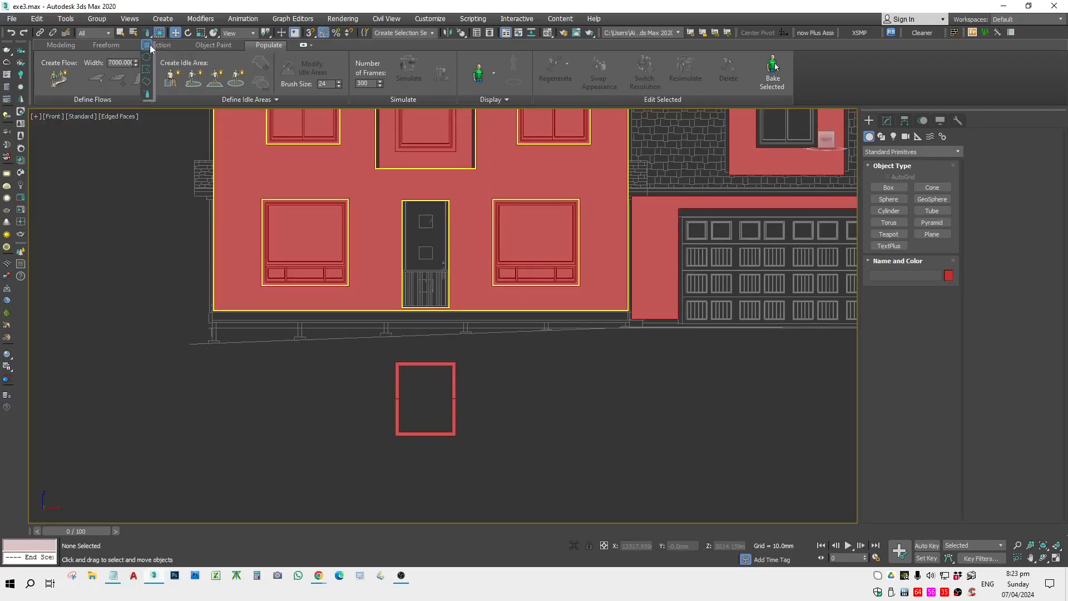
left_click(149, 44)
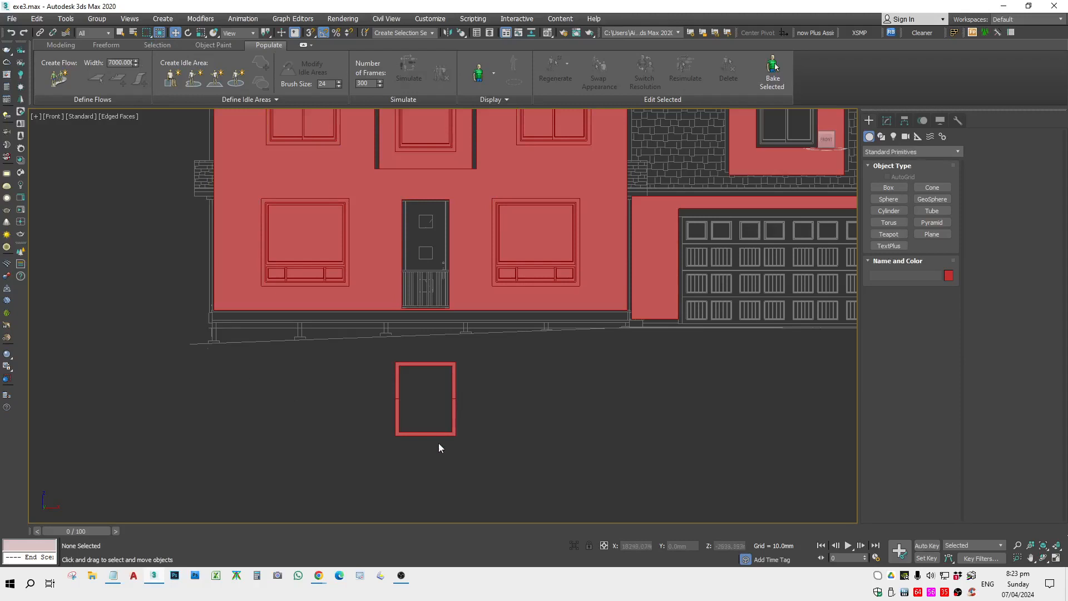
Delete the polygons of the cloned frame's lower half, leaving an upside-down U shape, and exit polygon editing.
scroll(438, 443, "up", 2)
left_click(418, 443)
key("F3")
scroll(422, 406, "up", 2)
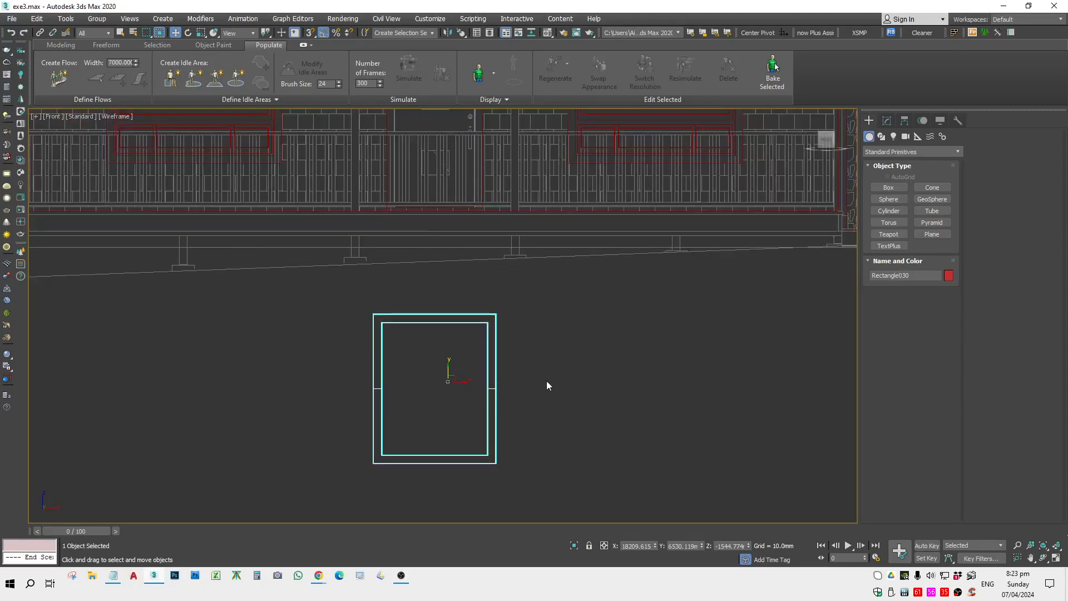
left_click(884, 121)
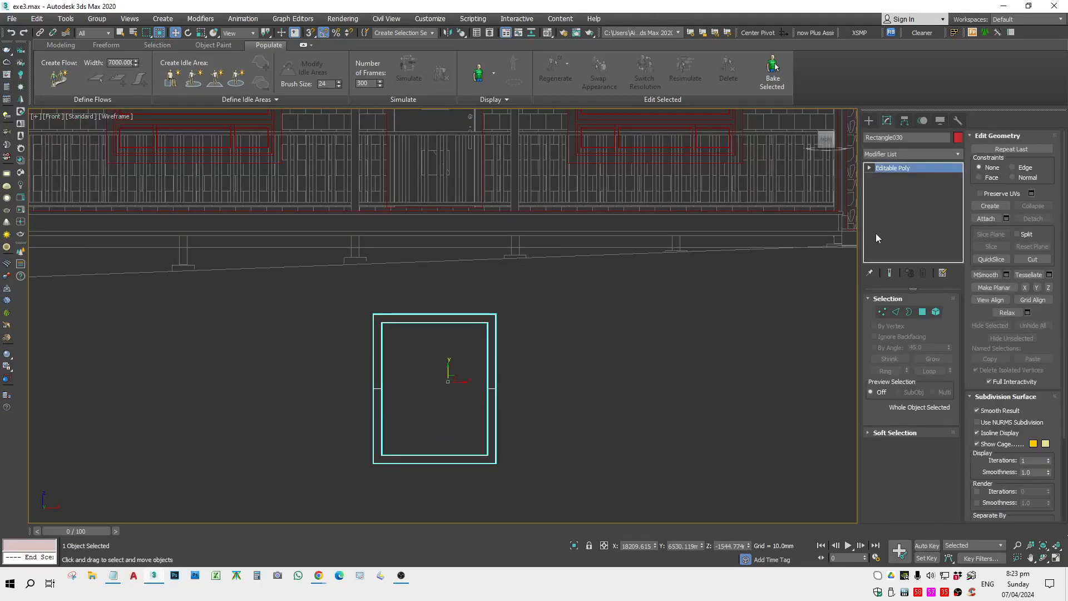
left_click(923, 312)
left_click_drag(646, 355, 451, 458)
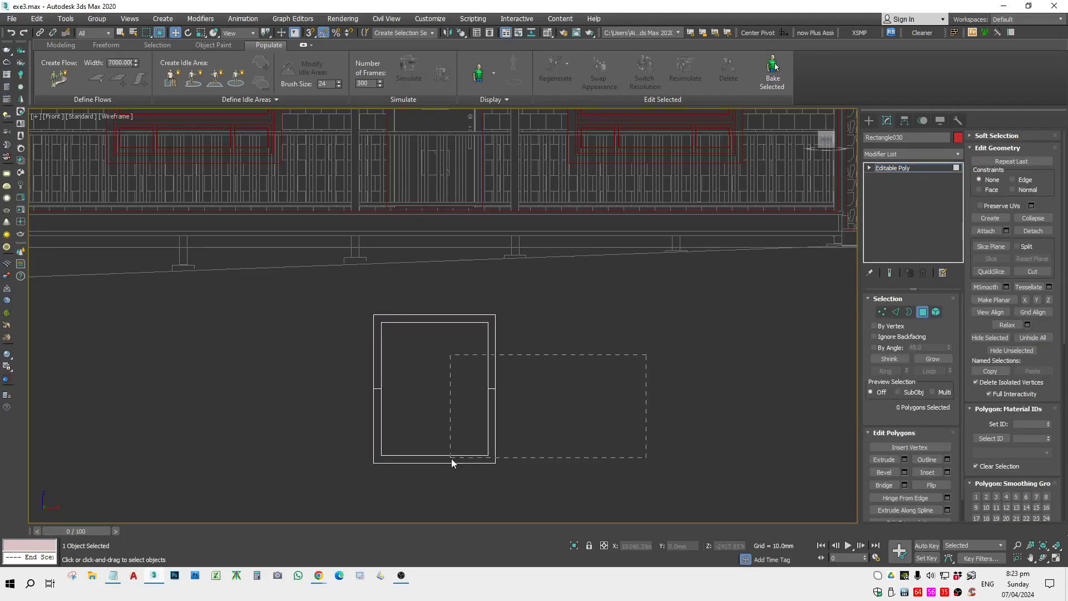
left_click_drag(256, 499, 253, 496)
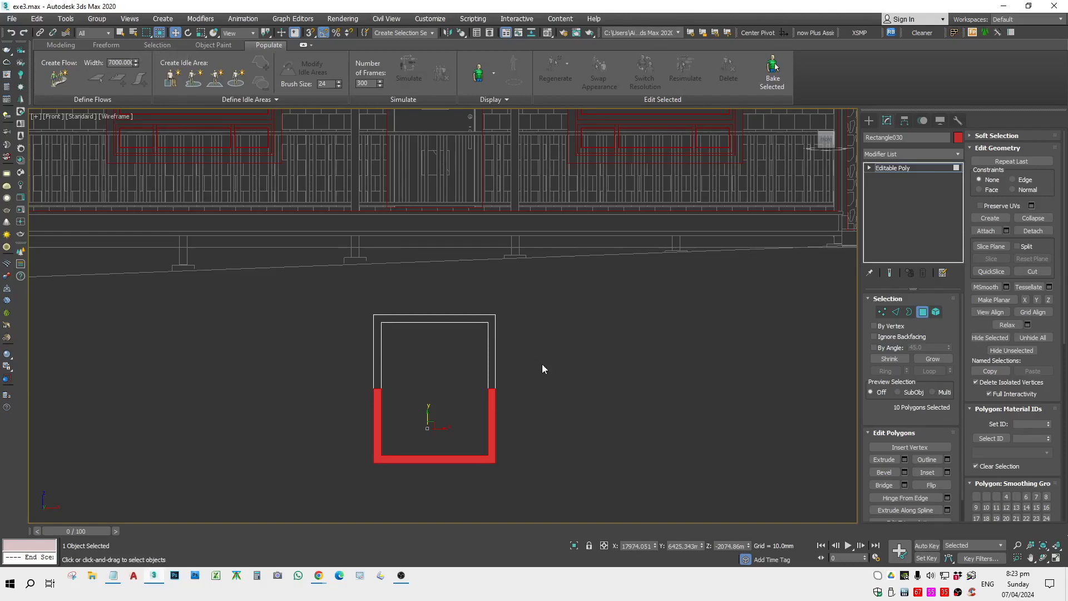
key("Delete")
left_click(893, 168)
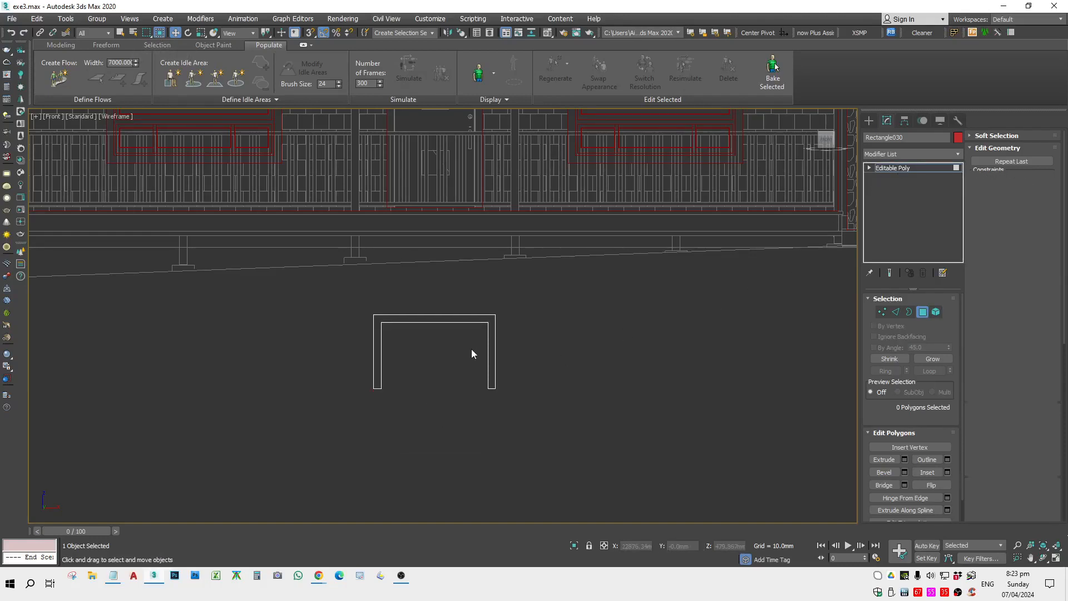
Move the trimmed frame up onto the front door in the elevation drawing.
scroll(471, 351, "down", 5)
left_click_drag(467, 352, 492, 254)
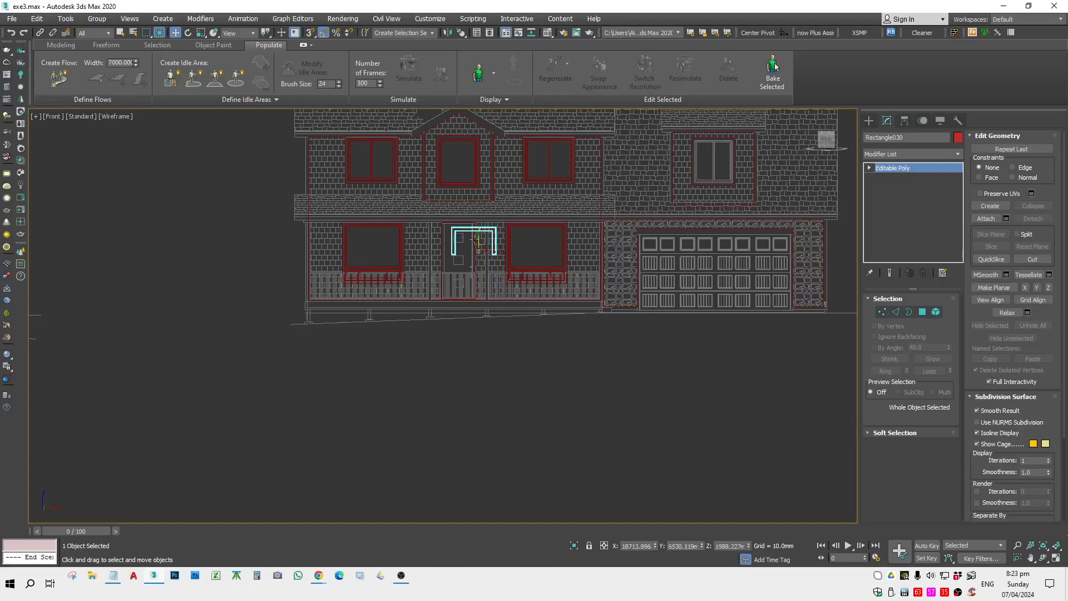
scroll(454, 231, "up", 5)
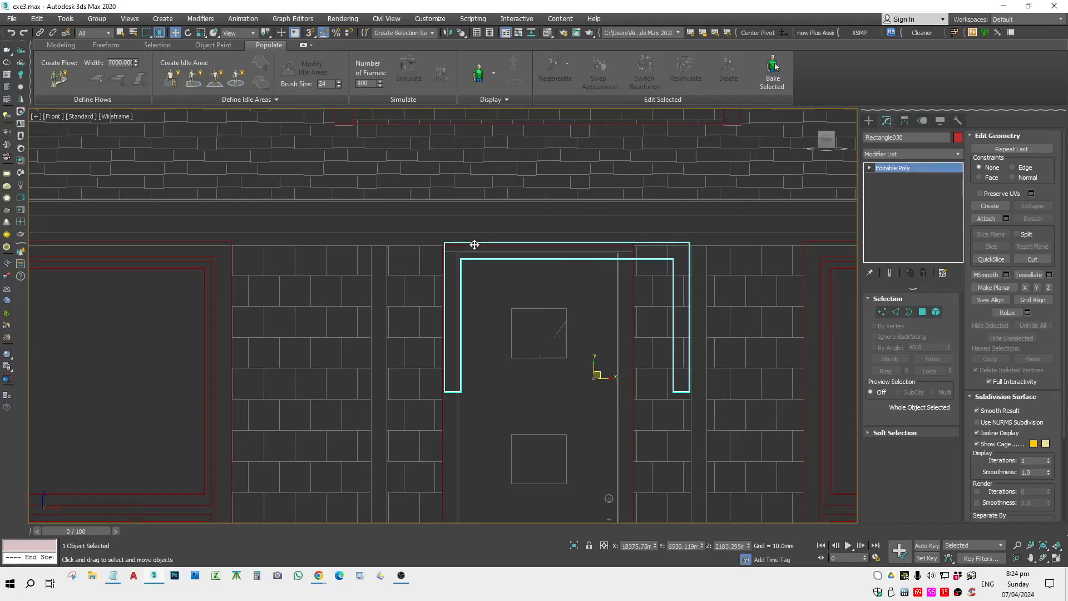
Enable snapping, lock the selection and snap the frame's inner upper-left corner onto the door opening's upper-left corner in the drawing.
scroll(462, 281, "up", 8)
key("s")
key("space")
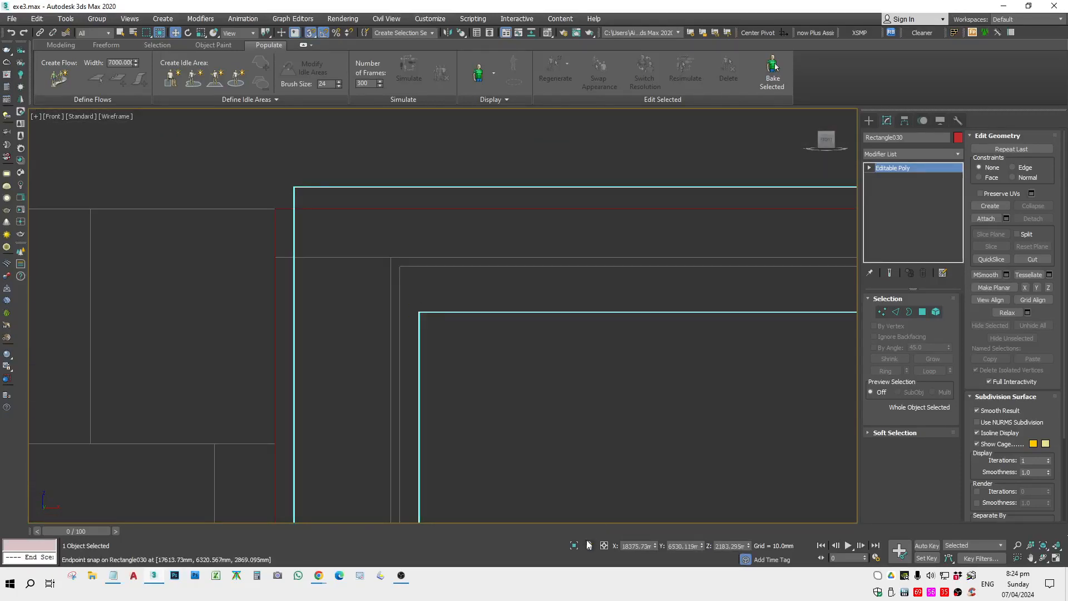
left_click(589, 545)
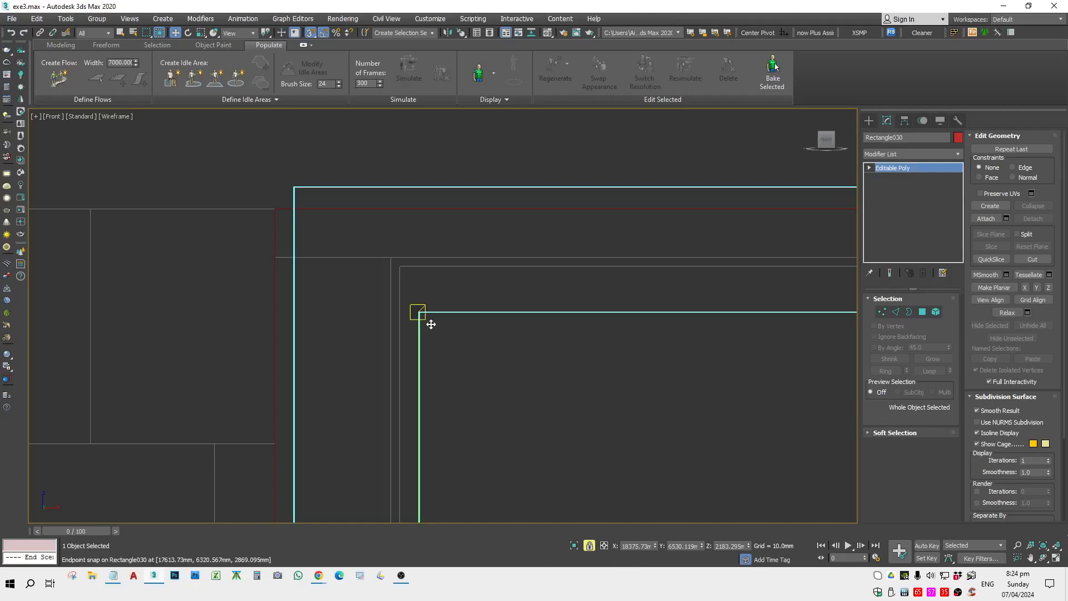
left_click_drag(420, 312, 415, 289)
scroll(422, 293, "down", 6)
scroll(620, 453, "up", 6)
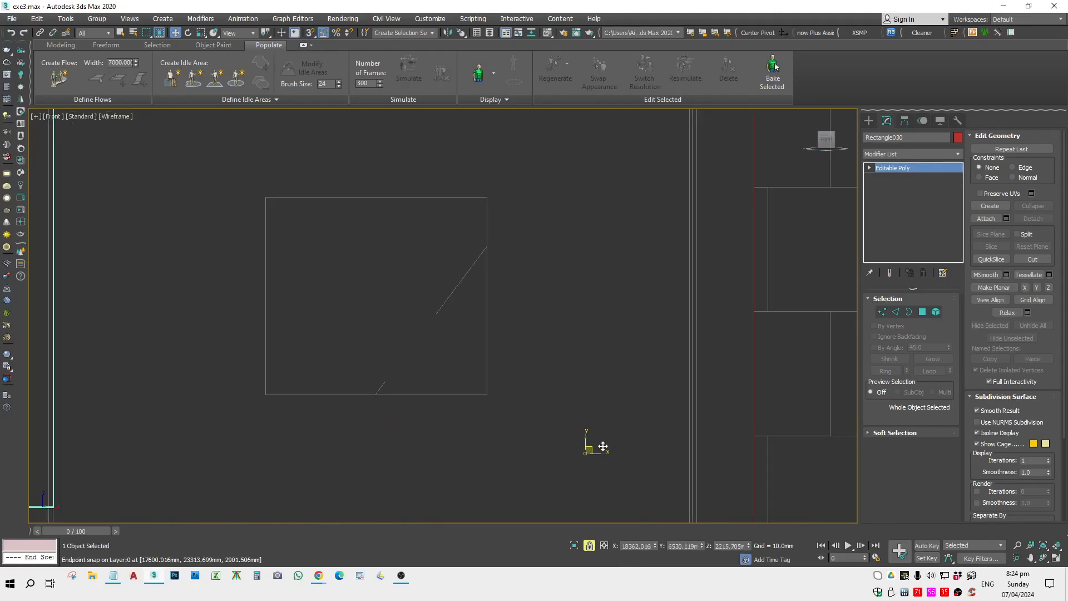
scroll(400, 253, "down", 4)
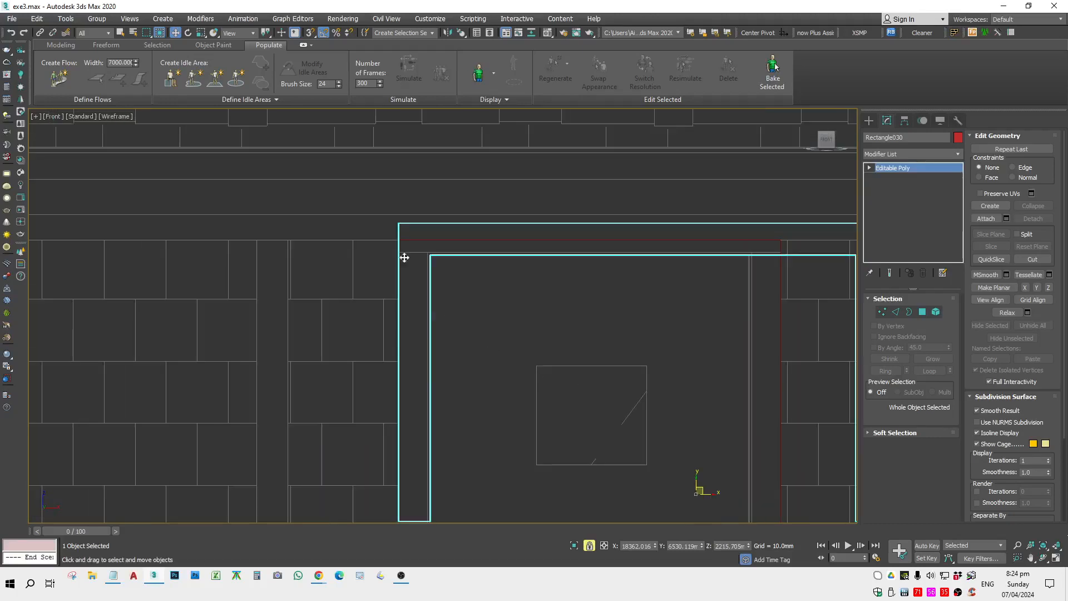
scroll(436, 262, "up", 5)
mouse_move(573, 317)
left_mouse_down()
mouse_move(453, 228)
mouse_move(415, 255)
left_mouse_up()
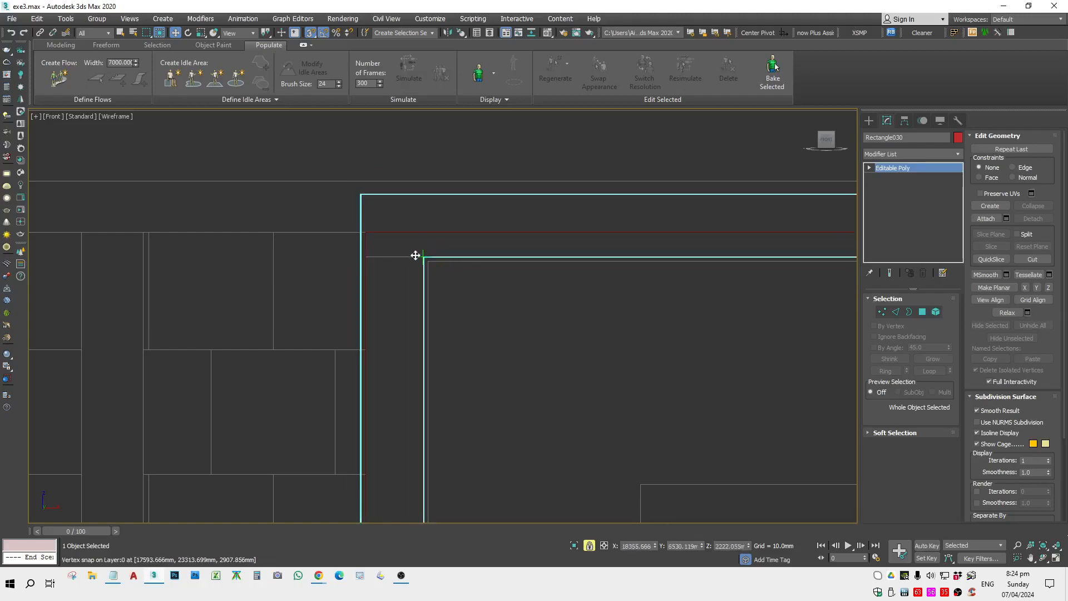
Examine how the frame's upper-left corner and sides line up with the door outline in the drawing.
scroll(446, 290, "down", 5)
scroll(555, 307, "up", 3)
scroll(554, 306, "down", 3)
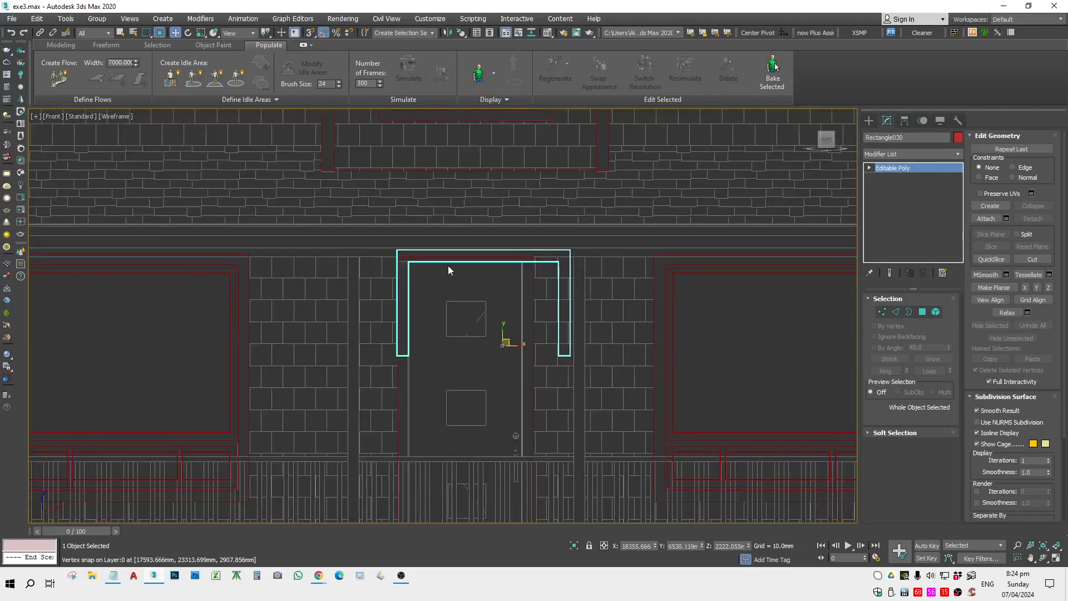
scroll(406, 260, "up", 8)
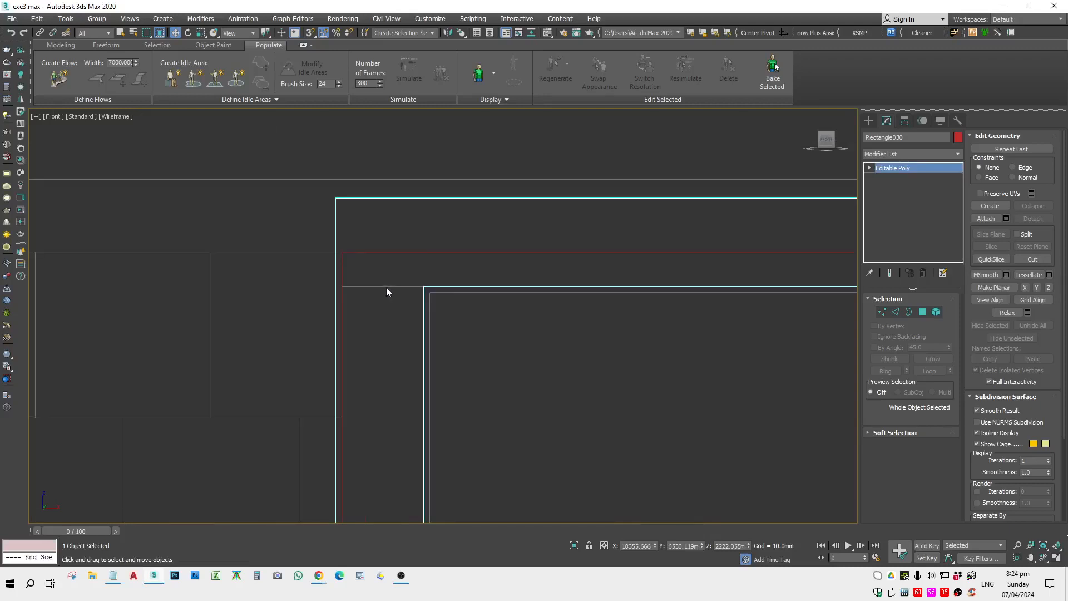
scroll(396, 286, "down", 5)
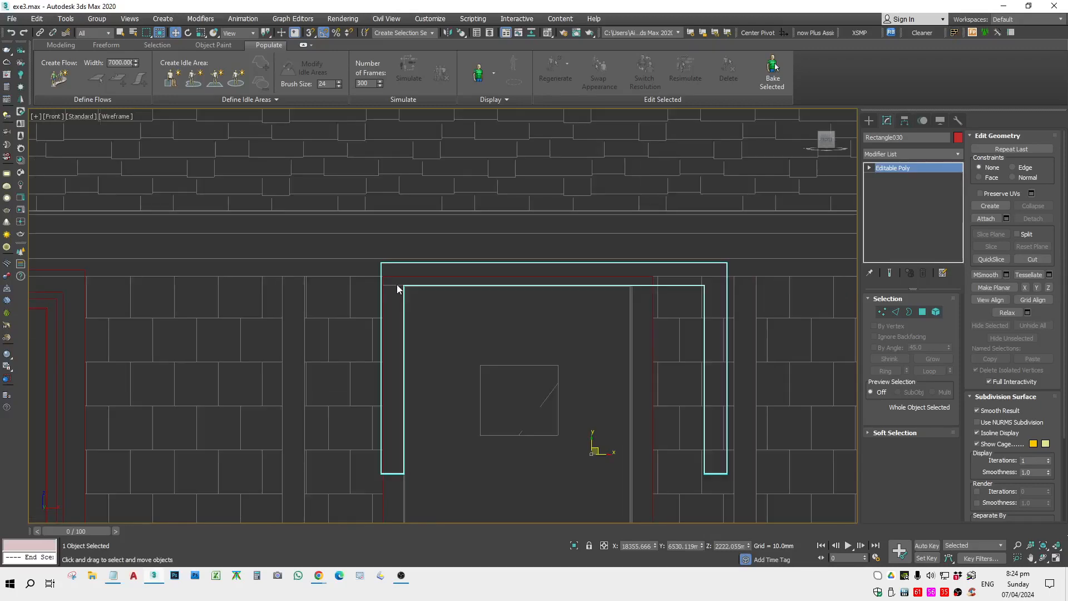
scroll(396, 285, "down", 5)
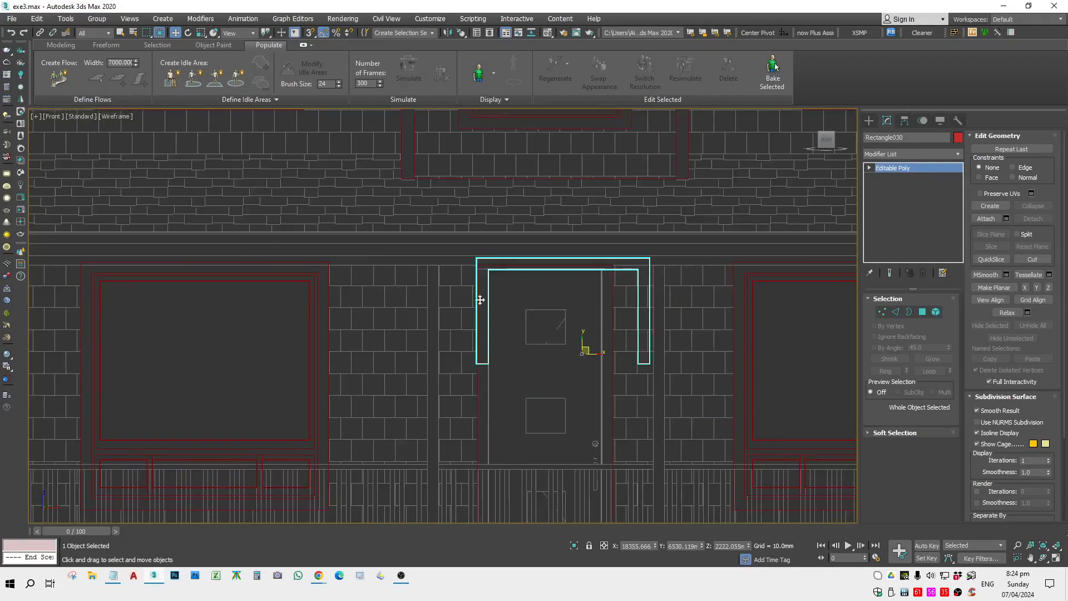
scroll(504, 249, "up", 8)
scroll(573, 304, "down", 3)
Start the Rectangle spline tool, check the display and system unit settings, and close them without changes.
left_click(868, 120)
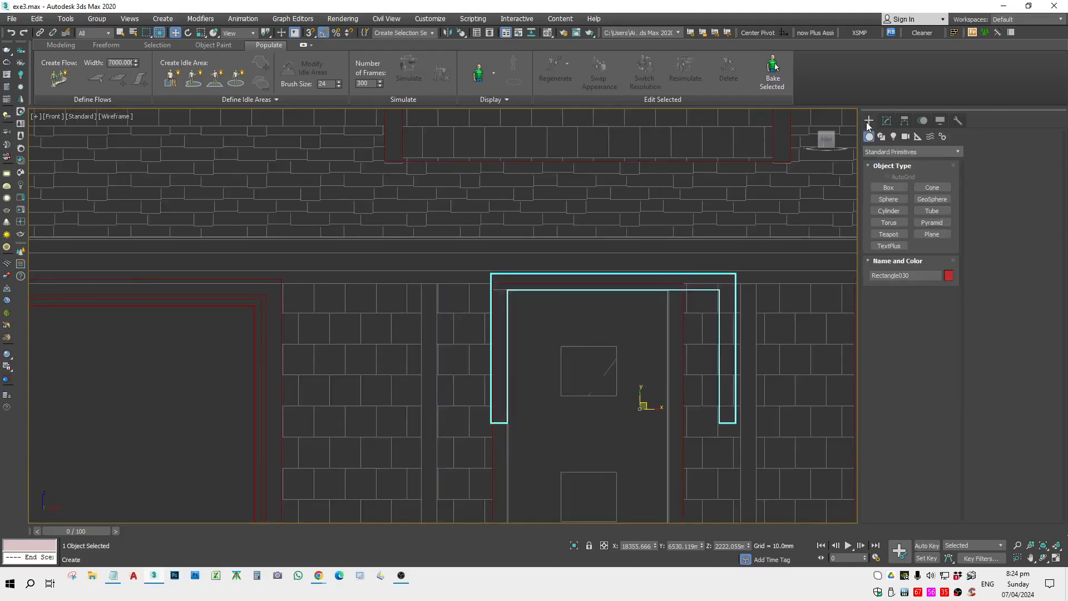
left_click(881, 136)
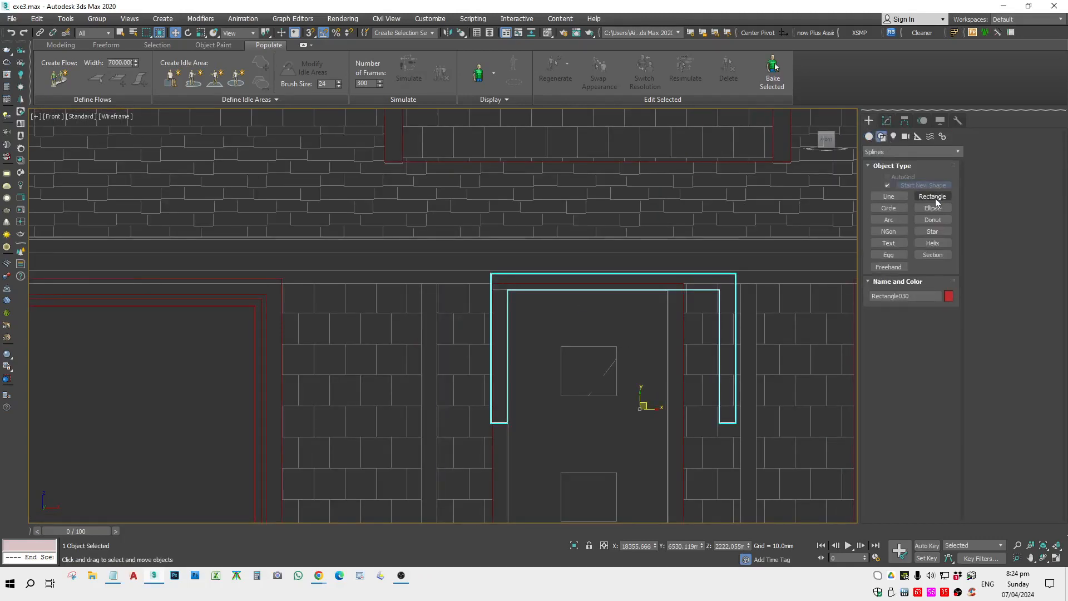
left_click(934, 198)
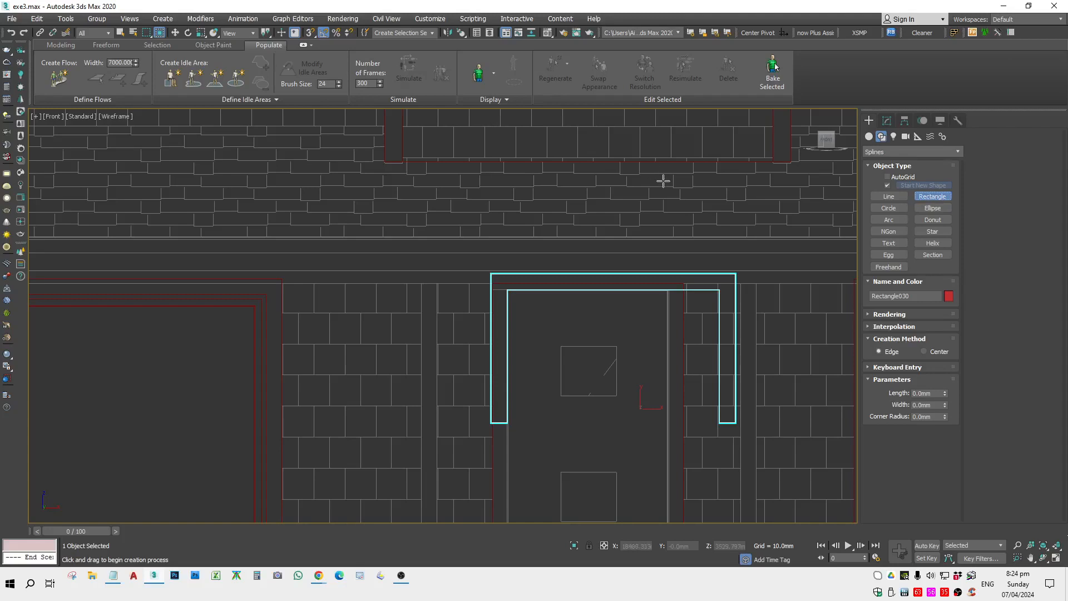
left_click(434, 18)
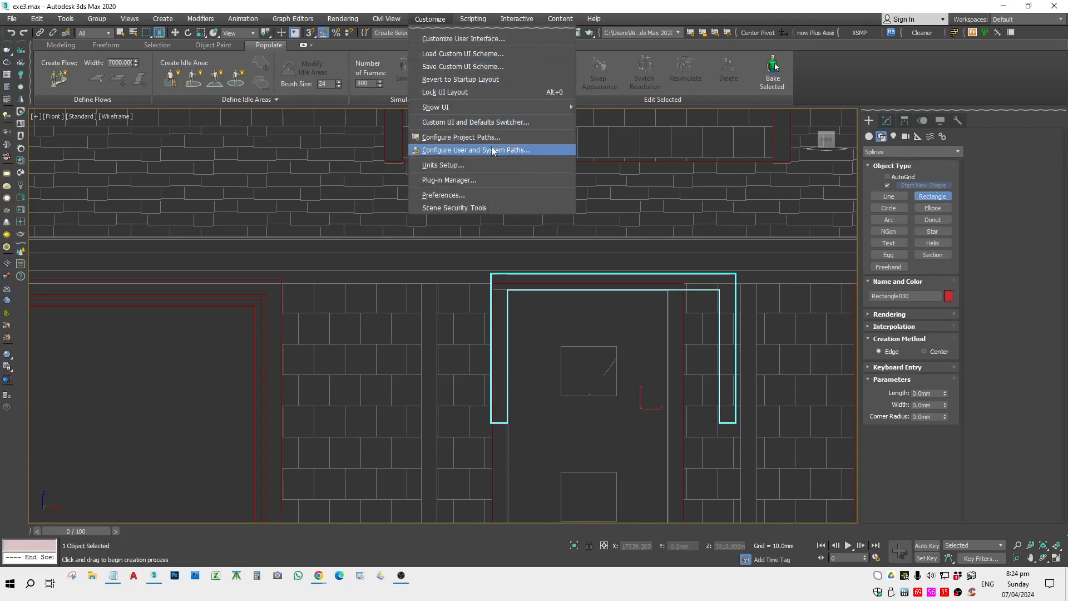
left_click(447, 165)
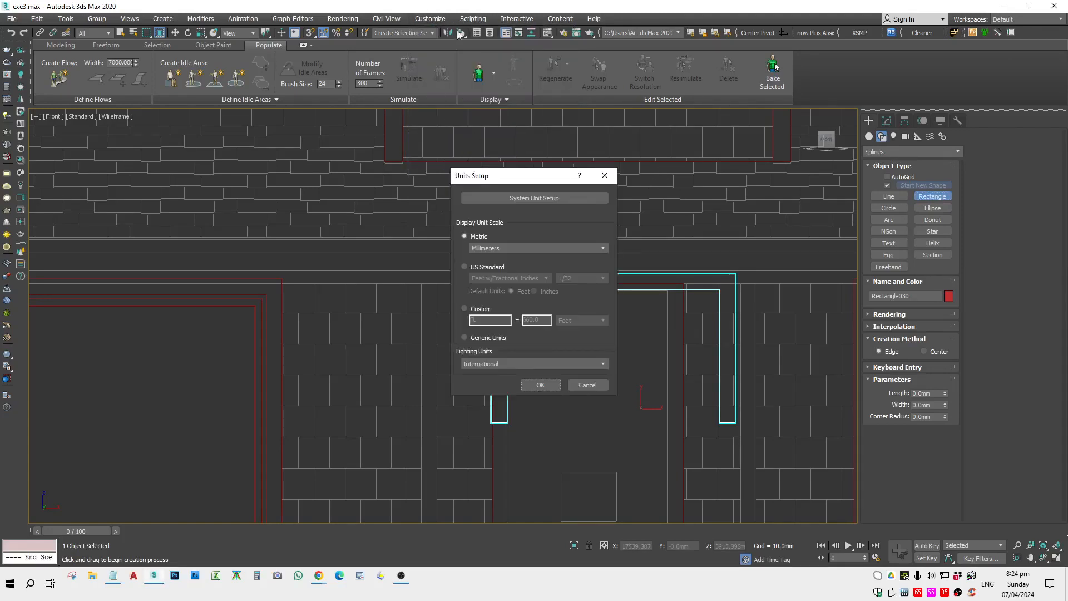
left_click(519, 198)
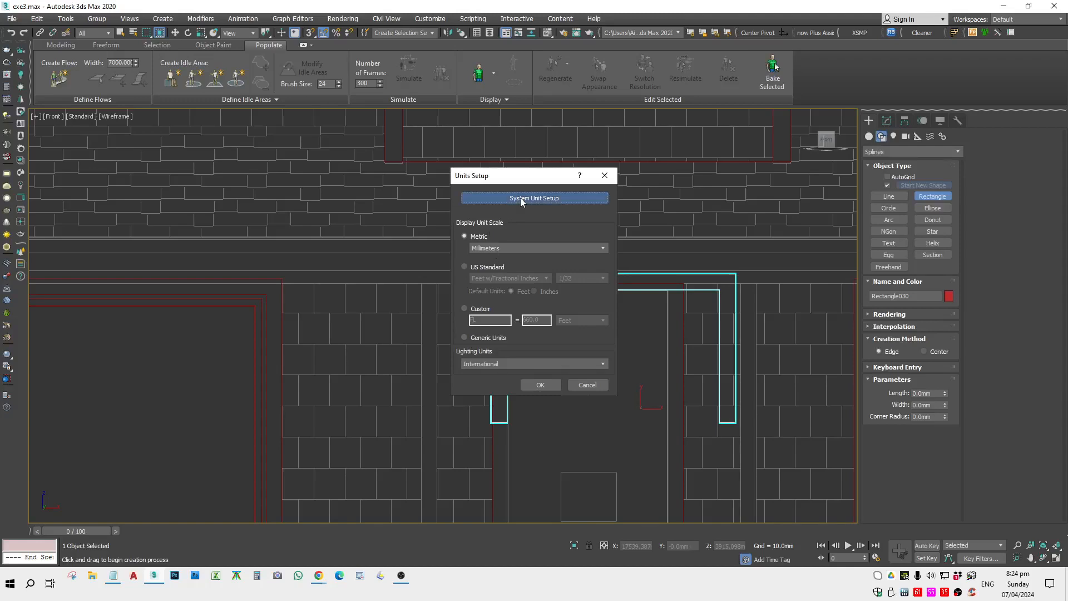
left_click(598, 218)
left_click(604, 175)
Enter vertex editing on the door frame, inspect the middle vertices on the left leg's lower edge, and clear the selection.
scroll(488, 345, "up", 2)
middle_click_drag(528, 342, 472, 329)
key("1")
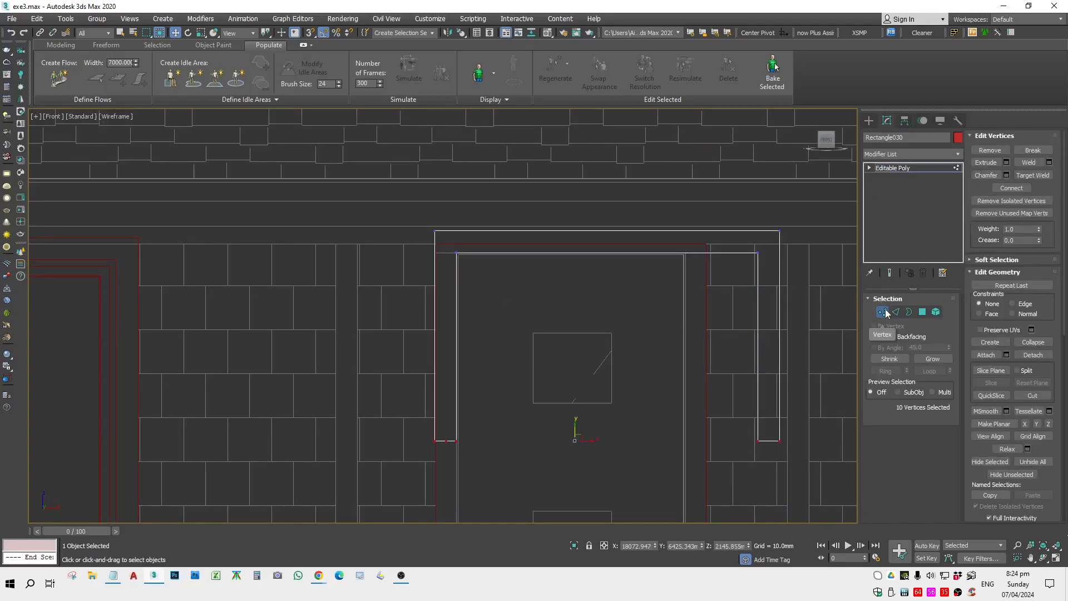
left_click_drag(440, 213, 436, 351)
left_click_drag(421, 449, 426, 418)
scroll(466, 442, "up", 5)
scroll(428, 422, "up", 3)
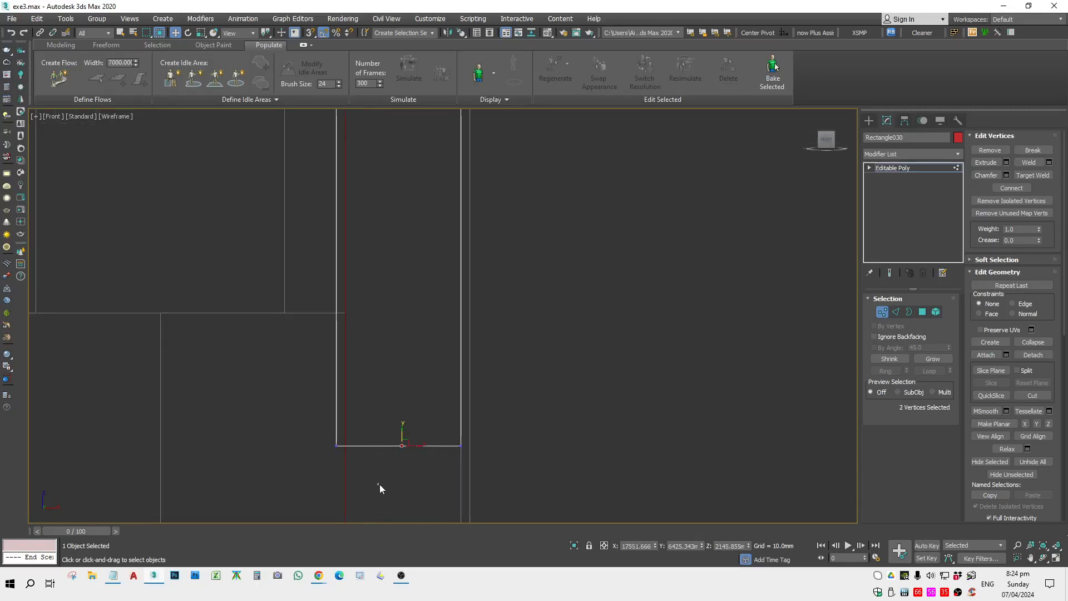
middle_click_drag(370, 477, 412, 441)
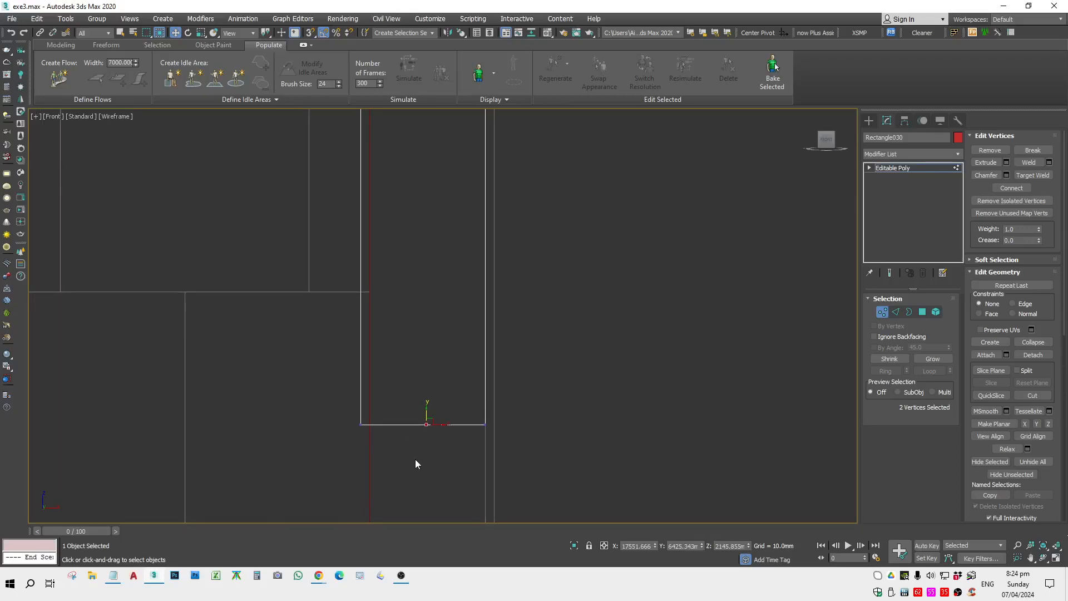
left_click(378, 424)
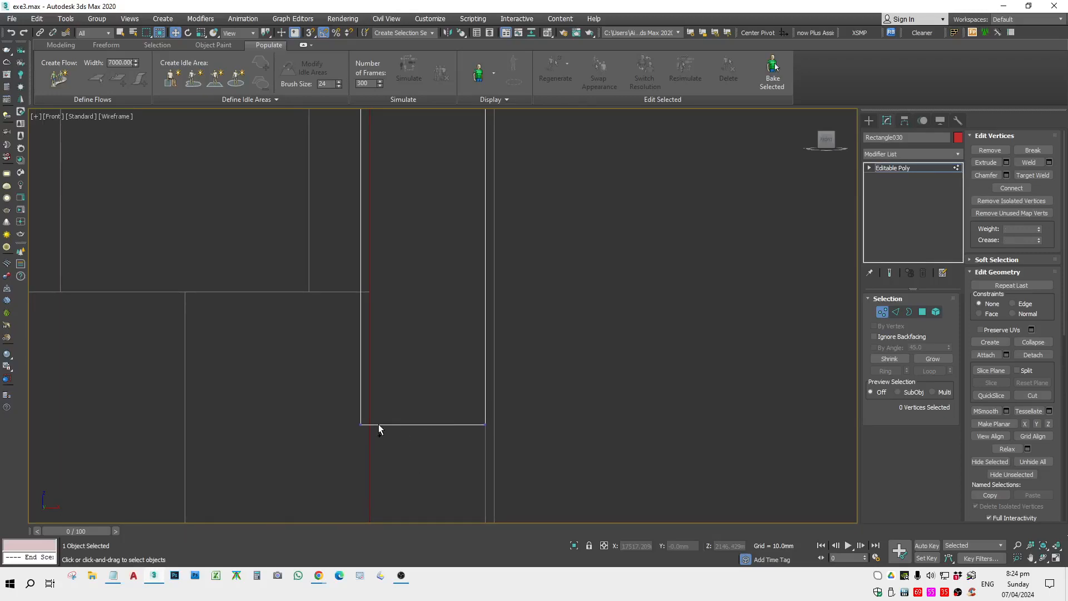
key("ctrl+z")
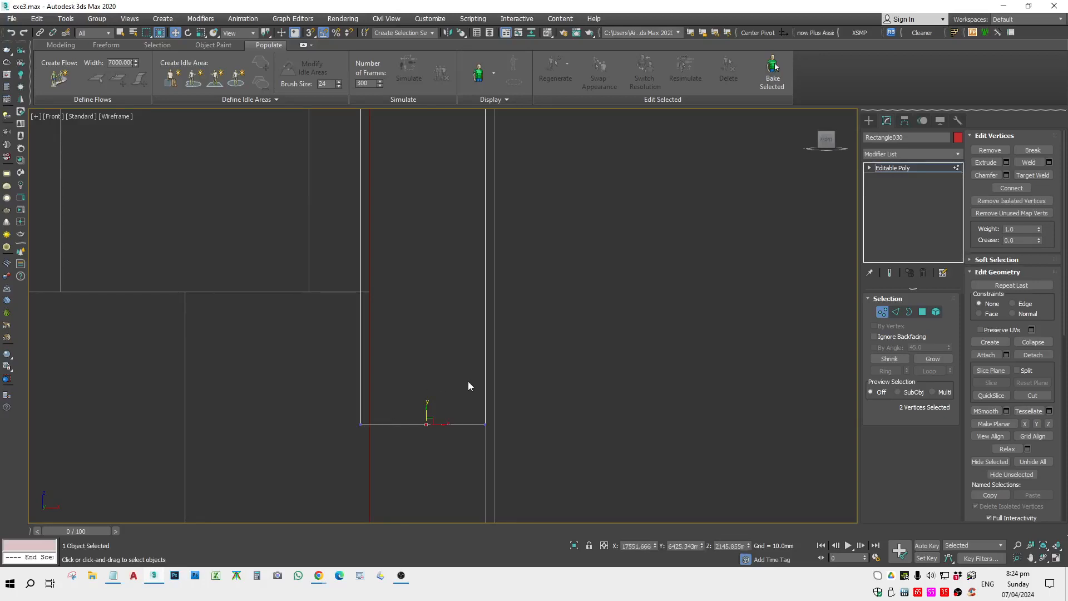
left_click(468, 381)
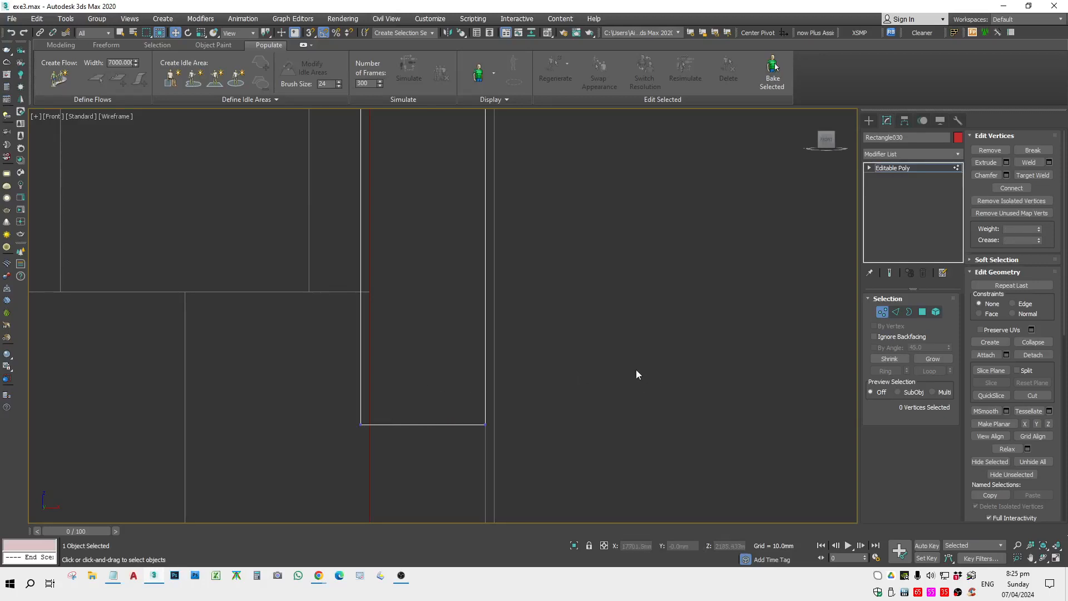
Examine the left leg's open lower end in a tilted shaded view, then return to the front wireframe view with nothing selected.
key("F3")
middle_click_drag(526, 458, 517, 368, "alt")
key("ctrl+z")
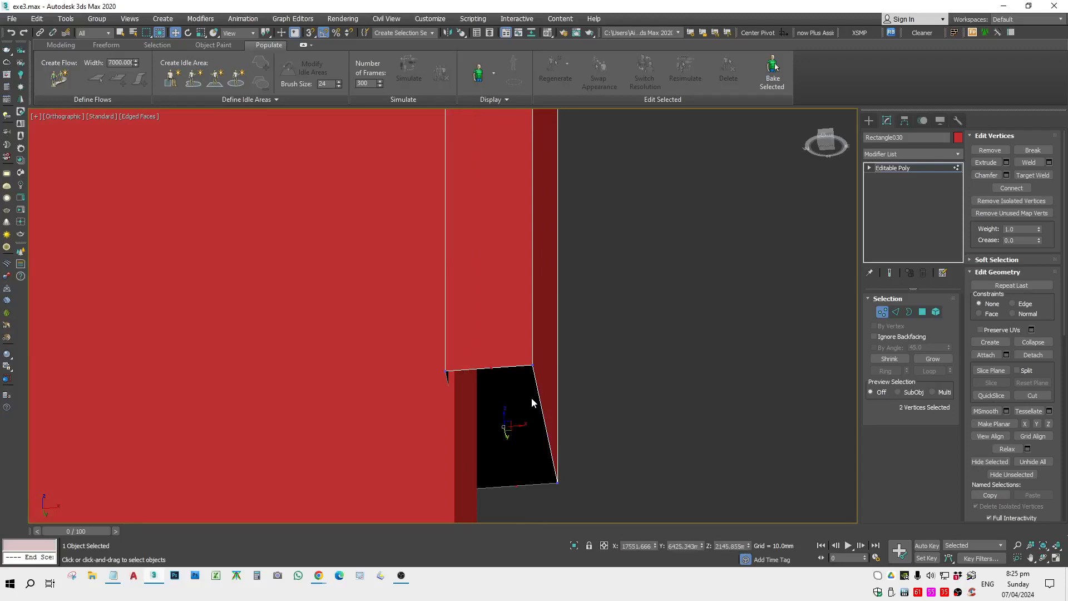
key("f")
key("F3")
scroll(454, 285, "up", 5)
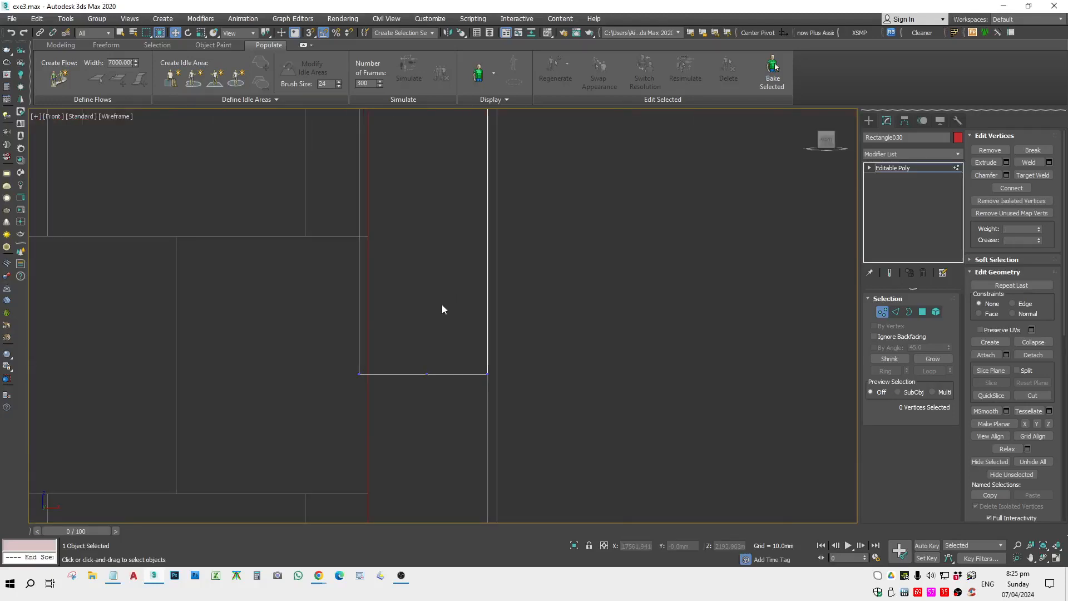
left_click(402, 416)
scroll(403, 411, "down", 5)
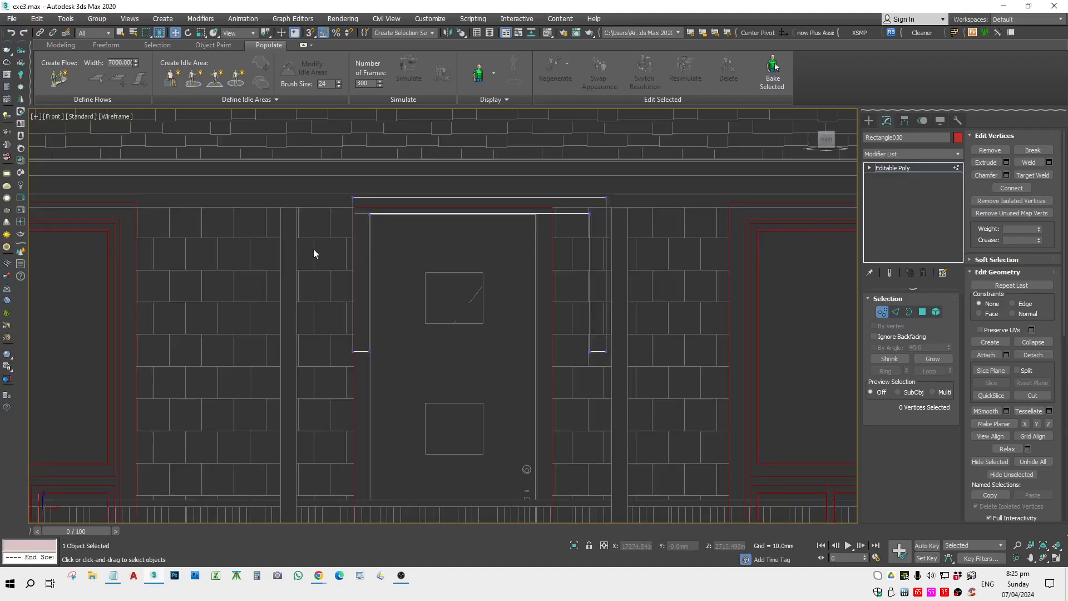
Inspect how the frame's outer left vertices line up with the left edge of the wall's door opening.
key("1")
key("1")
left_click_drag(329, 170, 359, 375)
scroll(356, 268, "up", 5)
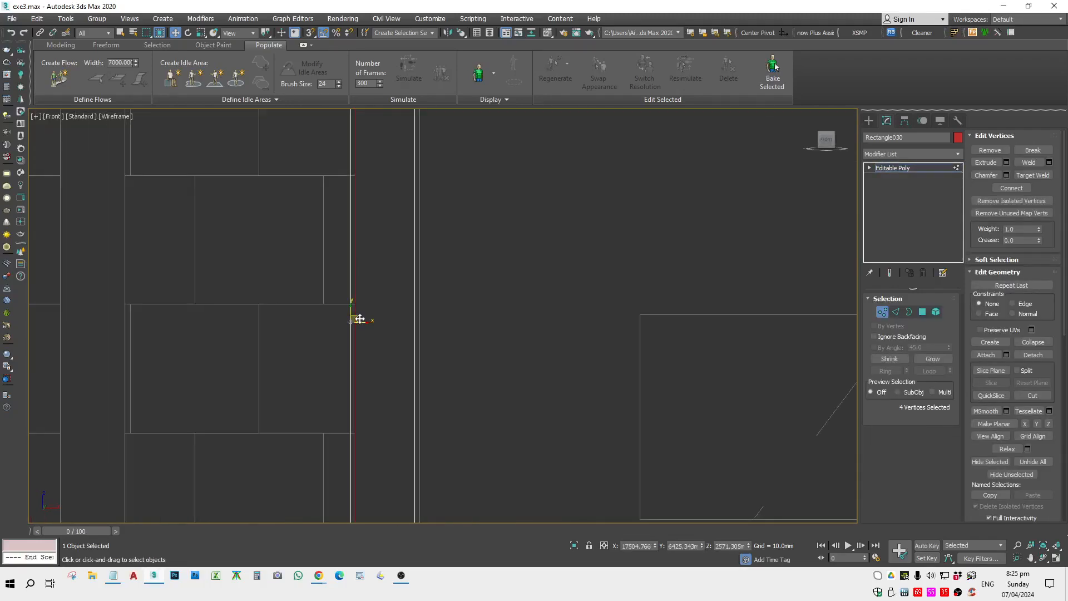
scroll(360, 319, "down", 5)
key("1")
Measure the width of the door's left jamb in the drawing with a temporary rectangle snapped between its edges.
left_click(869, 120)
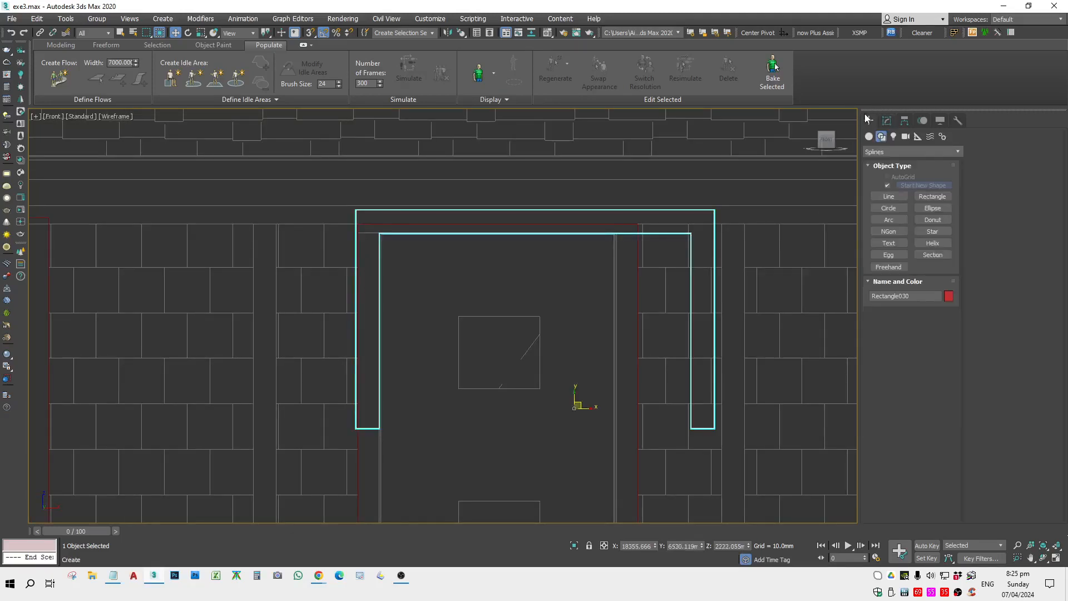
left_click(939, 195)
scroll(314, 229, "up", 6)
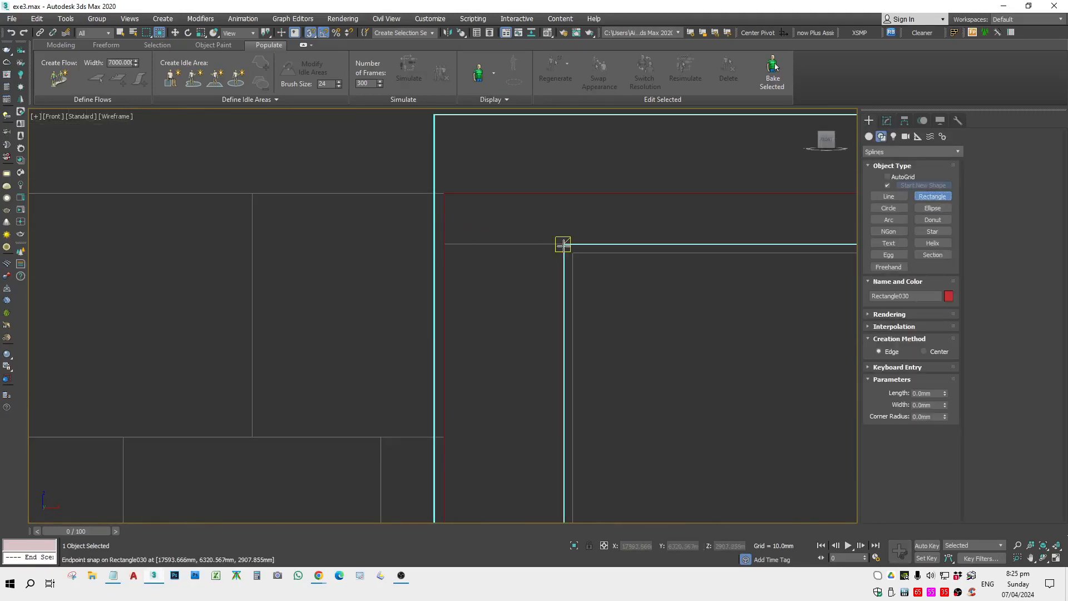
left_click_drag(563, 244, 445, 244)
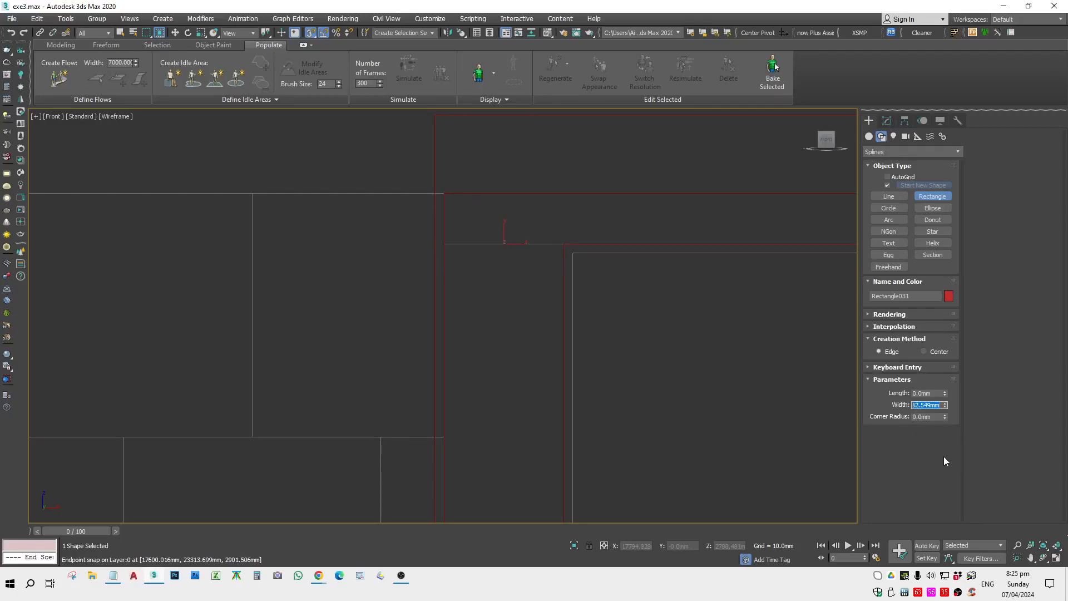
key("w")
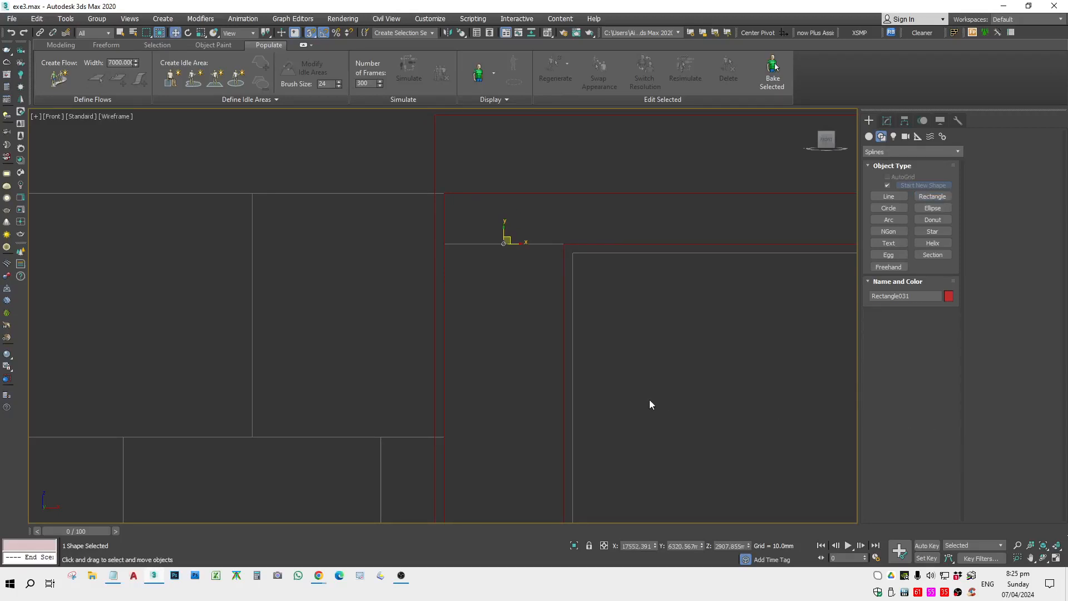
left_click(597, 353)
Align the door frame's outer left vertices with the left edge of the wall's door opening.
left_click(434, 210)
scroll(434, 210, "down", 6)
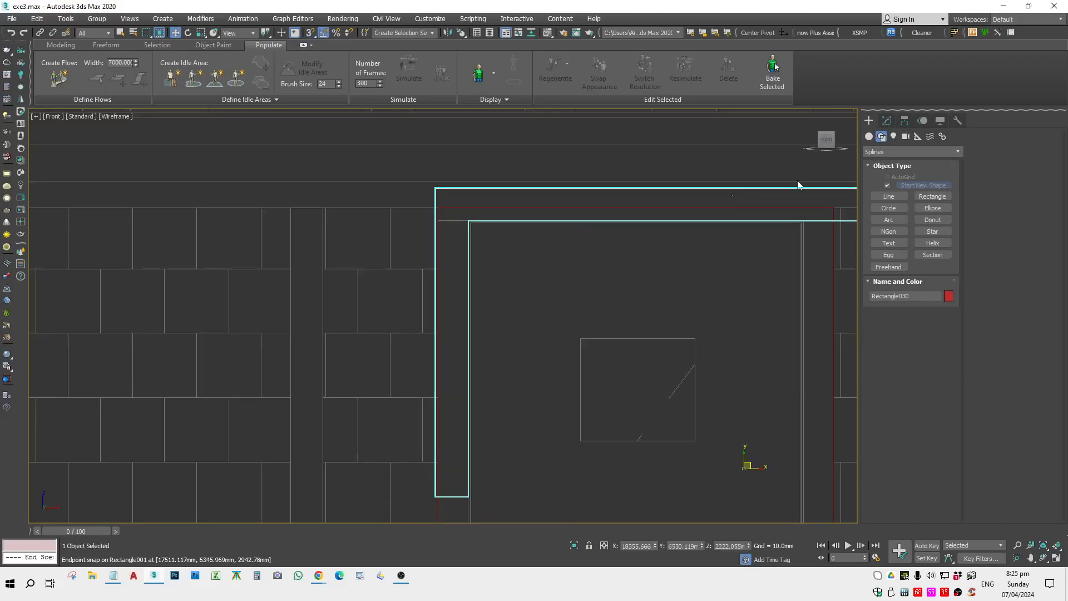
left_click(886, 120)
key("1")
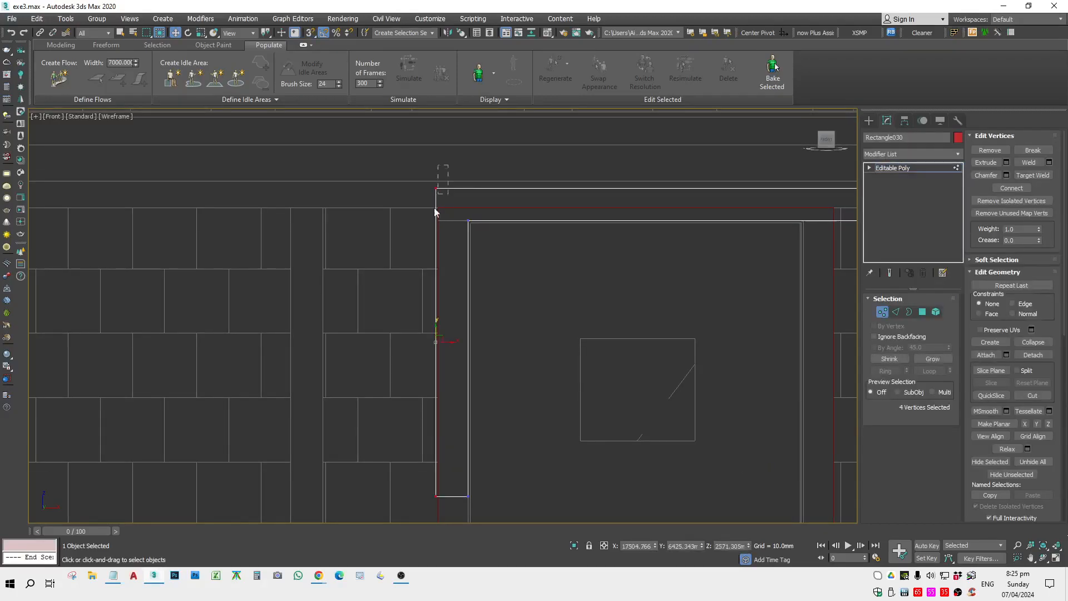
scroll(422, 321, "up", 3)
left_click_drag(462, 364, 453, 139)
Move all vertices of the frame's right leg inward and snap its inner edge to the door's right edge in the drawing.
scroll(452, 142, "down", 6)
middle_click_drag(497, 186, 415, 211)
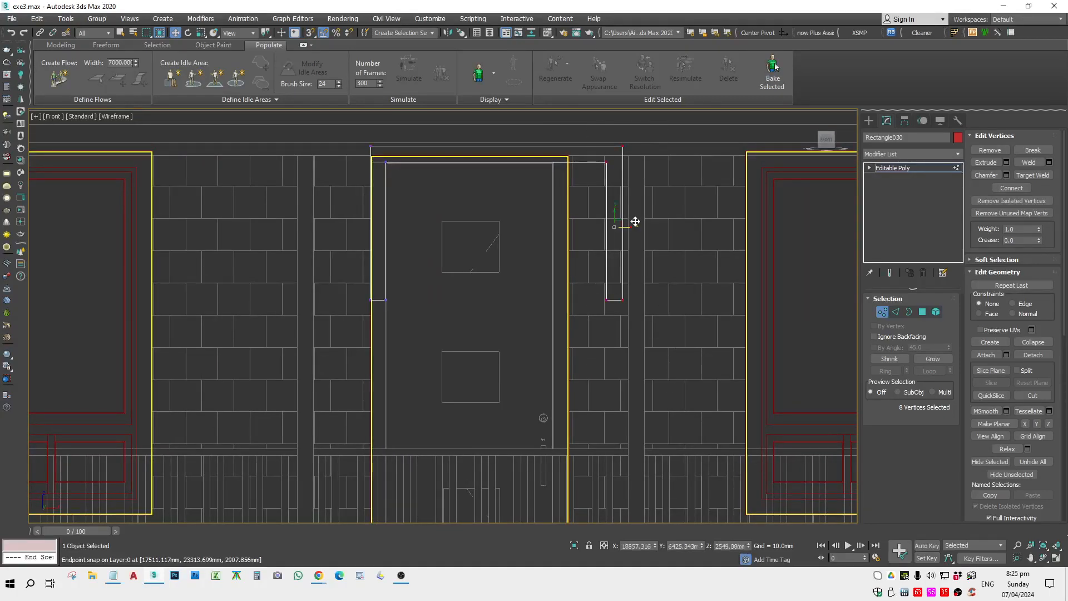
left_click_drag(631, 226, 590, 223)
scroll(546, 151, "up", 4)
scroll(641, 193, "up", 3)
key("s")
key("space")
left_click_drag(641, 195, 486, 191)
scroll(490, 183, "down", 3)
key("space")
Snap the outer right vertices of the door frame onto the right edge of the wall's door opening.
left_click_drag(495, 148, 569, 486)
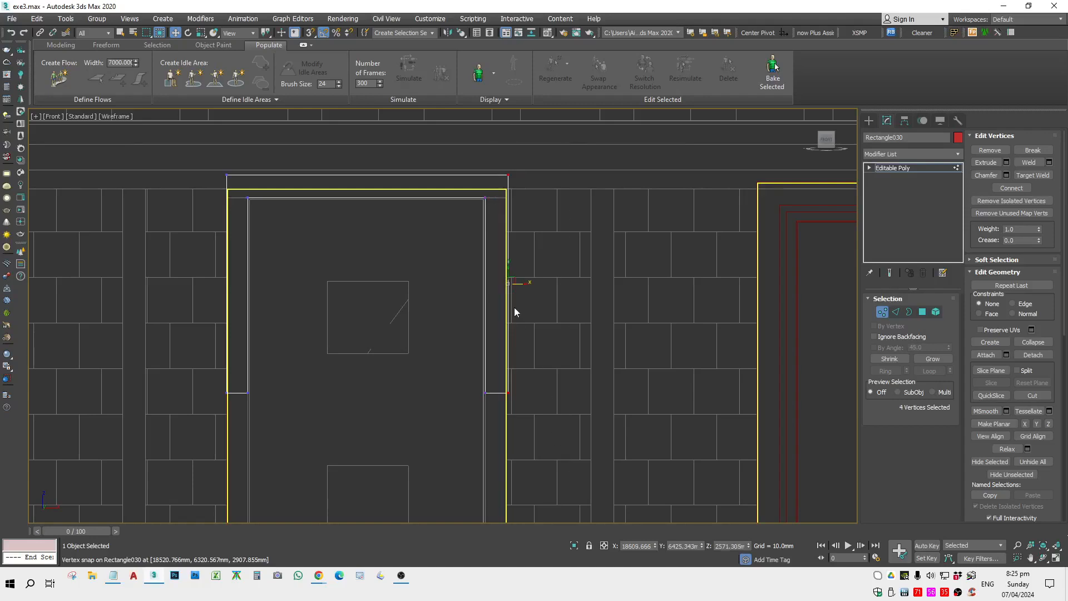
scroll(501, 286, "up", 2)
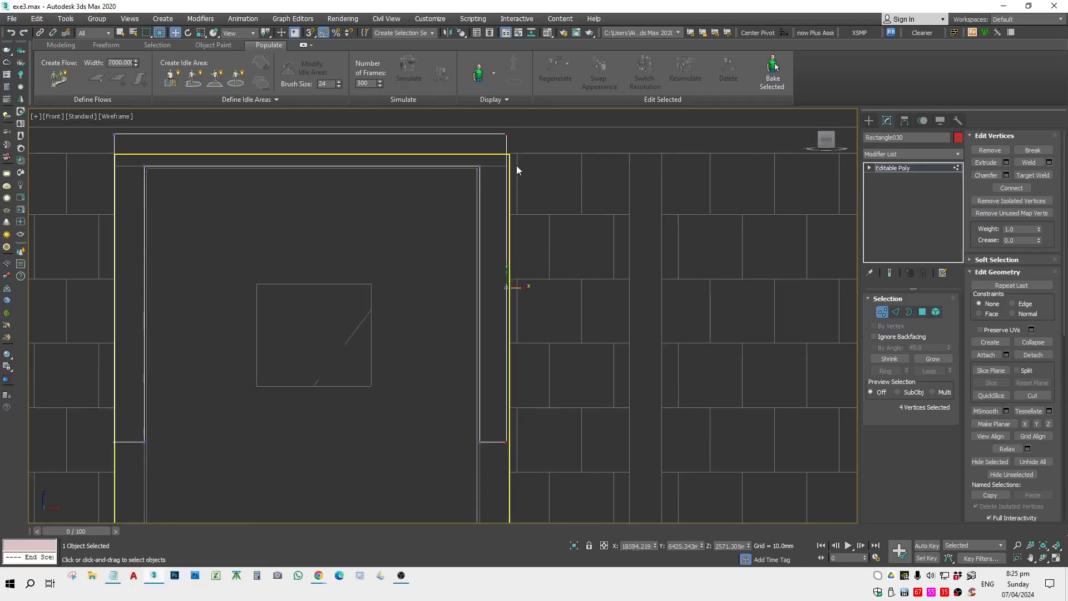
scroll(516, 165, "up", 3)
middle_click_drag(489, 163, 506, 327)
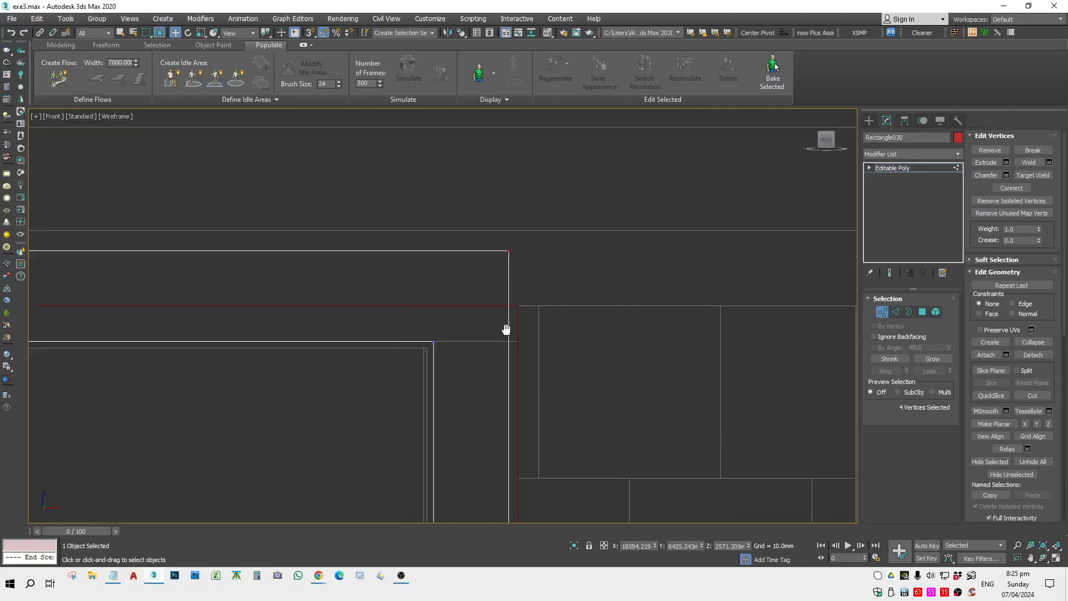
key("space")
left_click_drag(508, 260, 539, 365)
key("s")
scroll(524, 316, "down", 4)
scroll(513, 291, "up", 4)
key("s")
key("s")
key("space")
Snap the frame's top outer vertices down to the height of its inner upper corners.
scroll(596, 312, "down", 2)
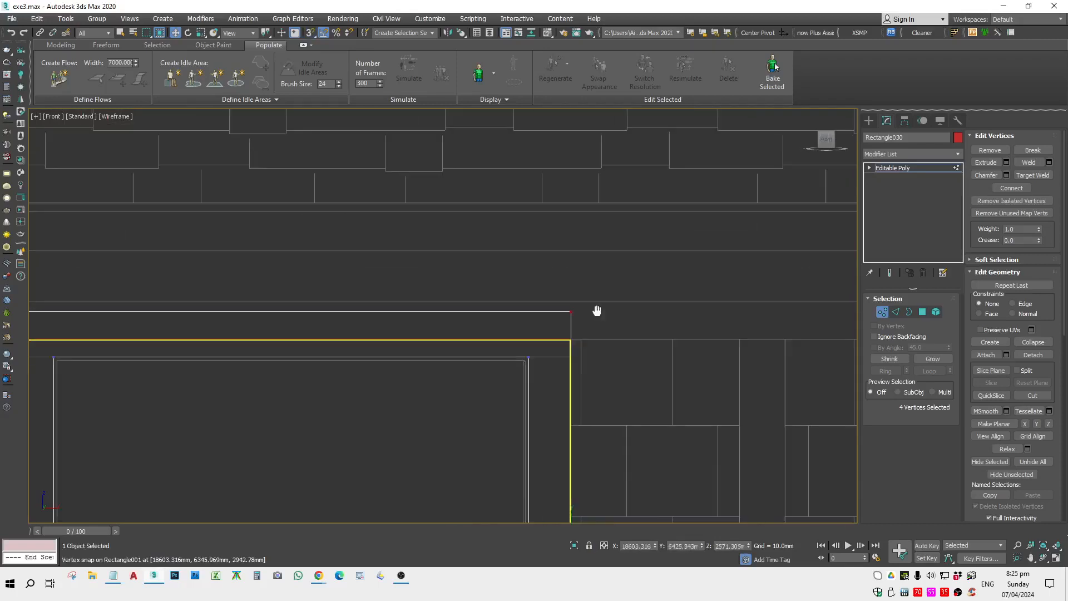
middle_click_drag(597, 313, 647, 296)
scroll(647, 296, "down", 1)
left_click_drag(666, 266, 486, 298)
scroll(431, 287, "up", 3)
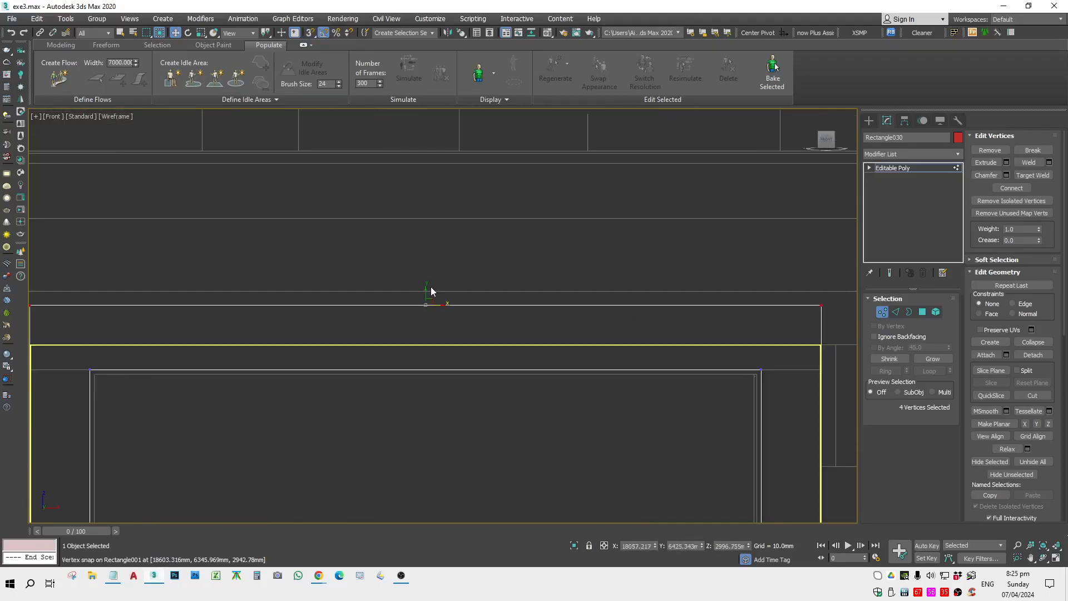
left_click_drag(424, 290, 766, 368)
key("s")
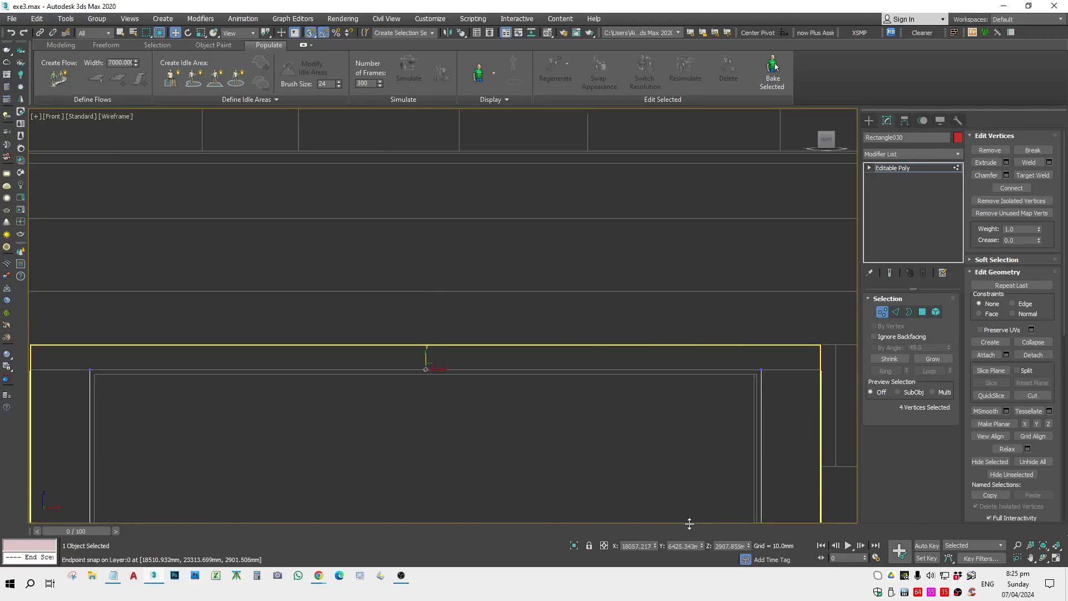
Offset the frame's top outer vertices upward by 82.549 mm in Y and finish vertex editing.
left_click(604, 545)
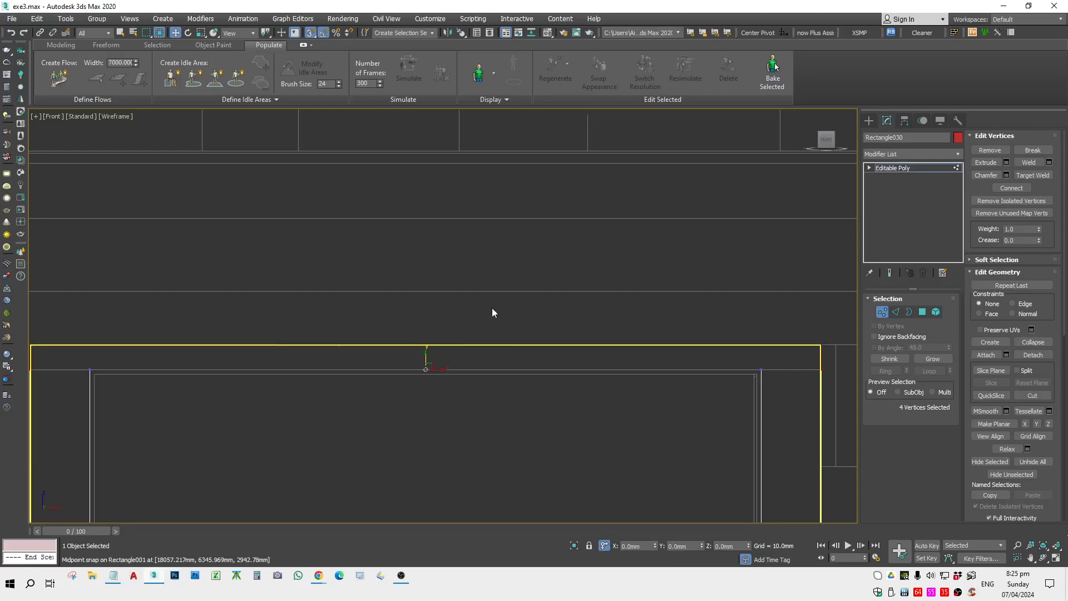
left_click(692, 547)
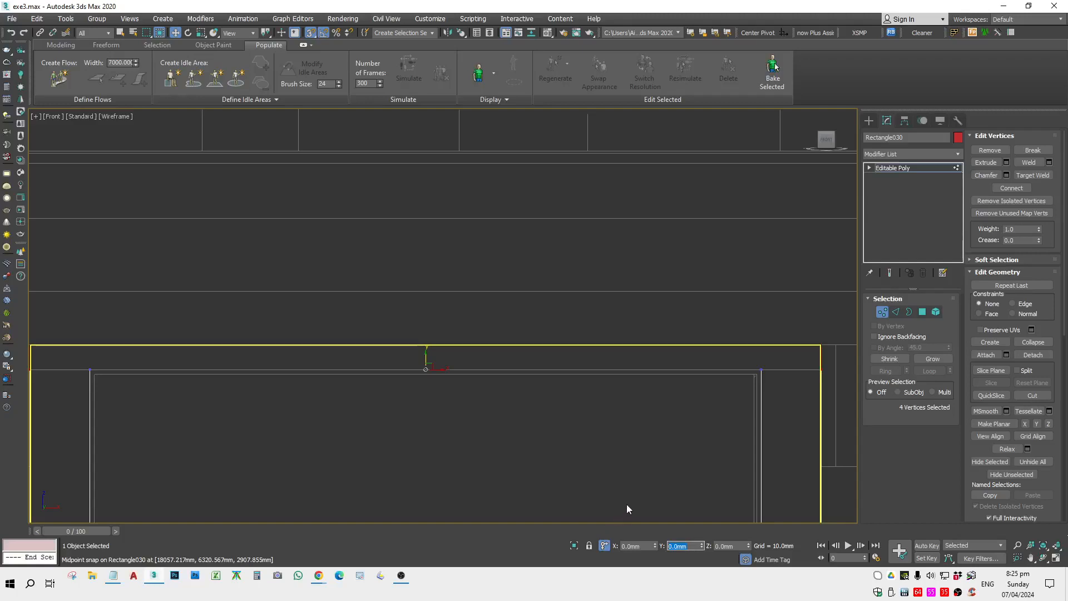
type("82.549mm")
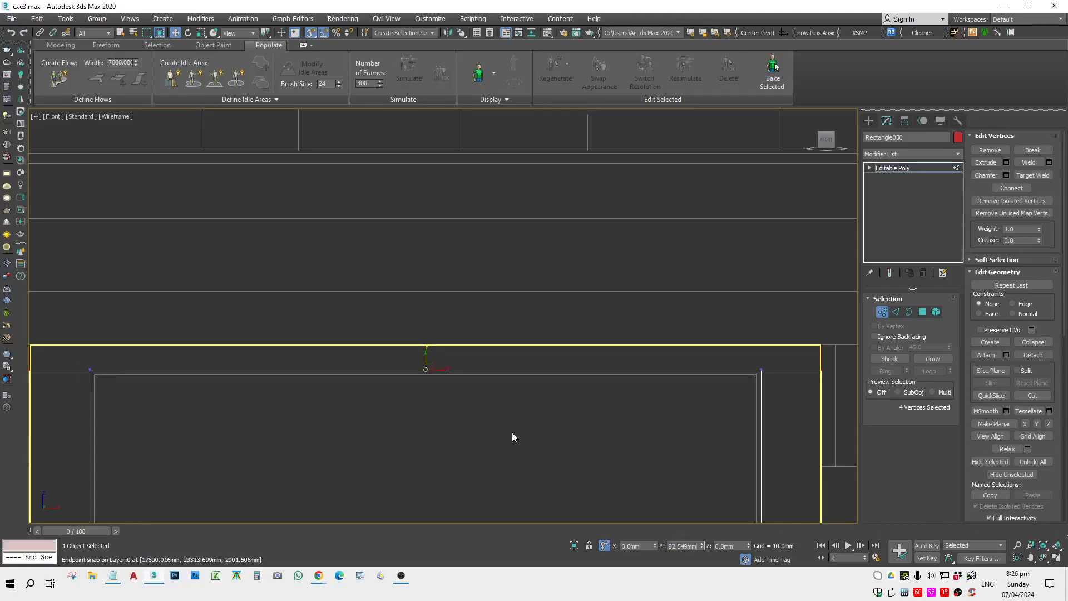
key("Return")
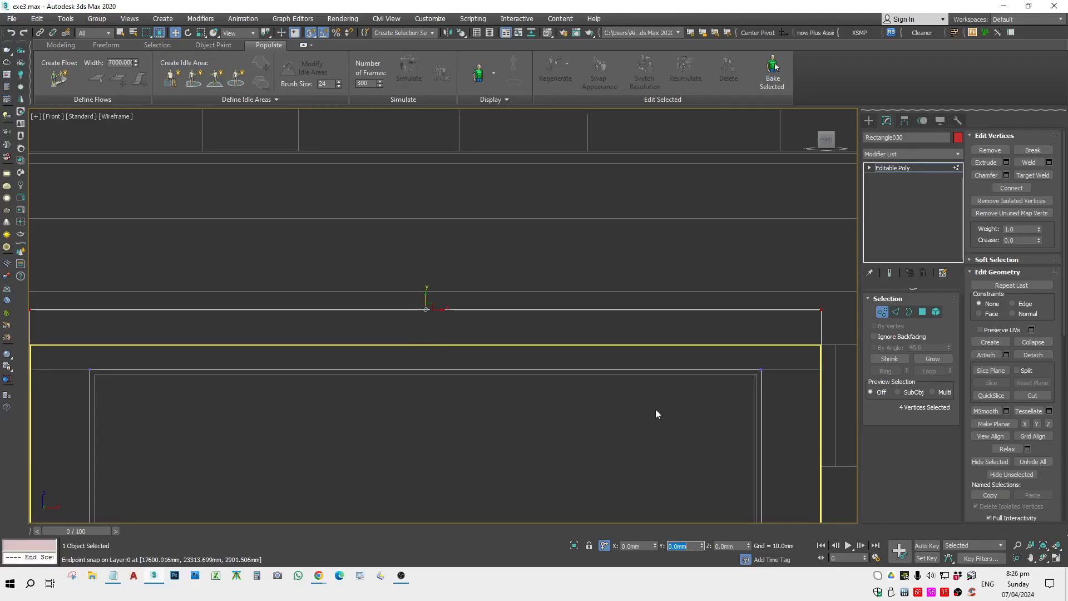
left_click(882, 311)
scroll(667, 342, "down", 4)
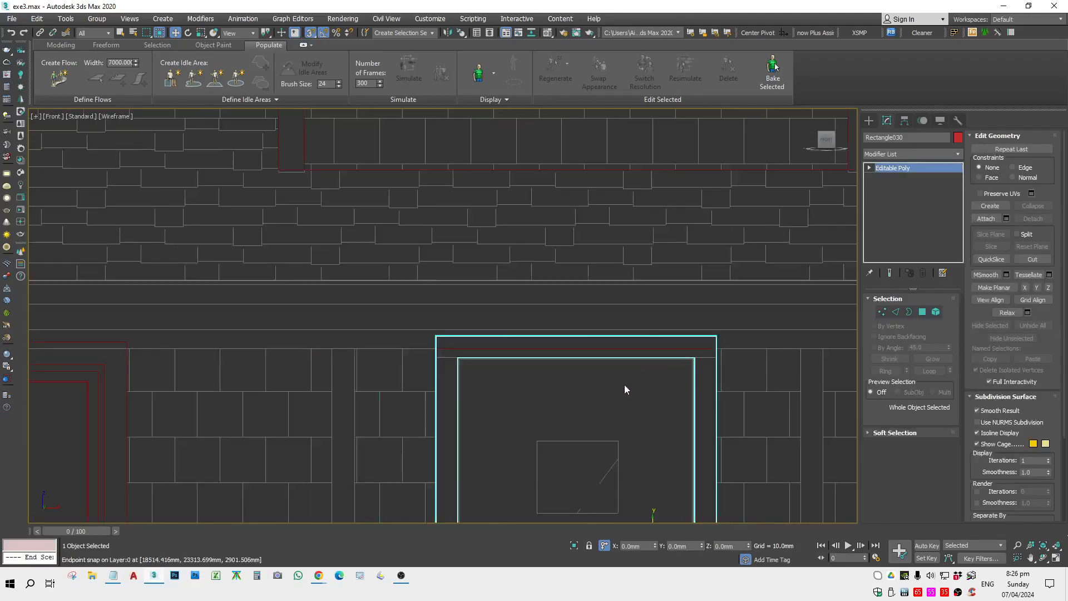
Raise the two top vertices of the wall's door opening to meet the door frame's outer top corners.
left_click(605, 420)
key("F3")
scroll(440, 349, "down", 3)
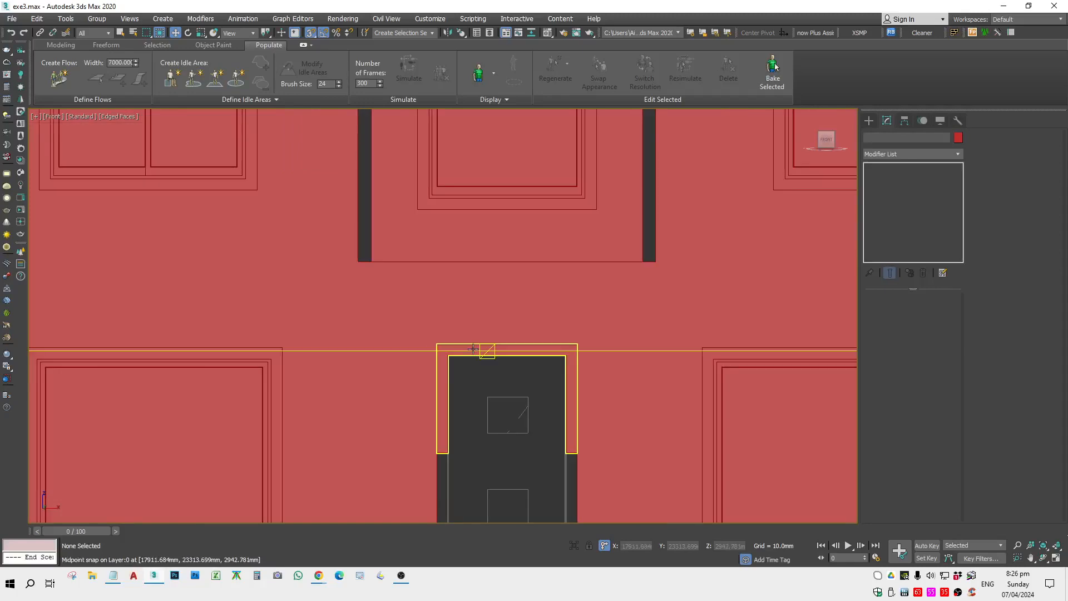
left_click(473, 349)
scroll(439, 350, "up", 4)
key("F3")
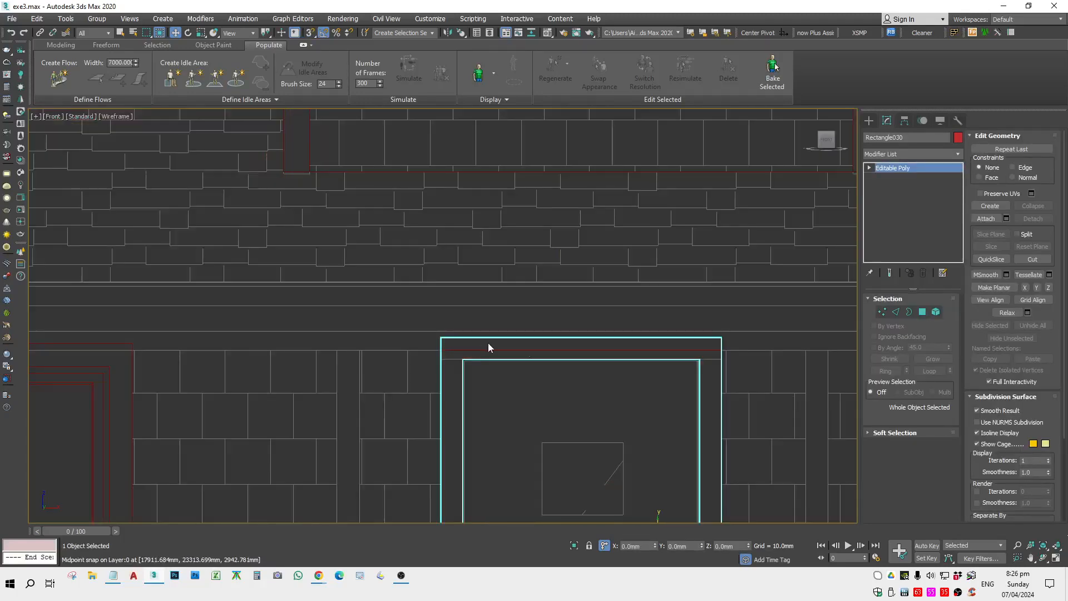
left_click(742, 351)
left_click(896, 178)
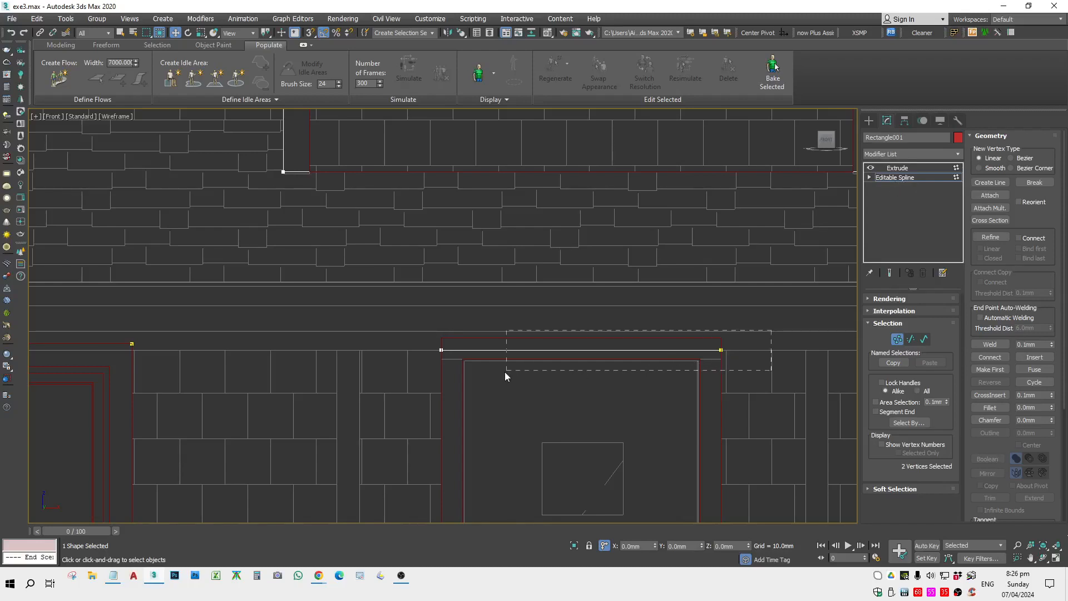
left_click_drag(718, 341, 435, 350)
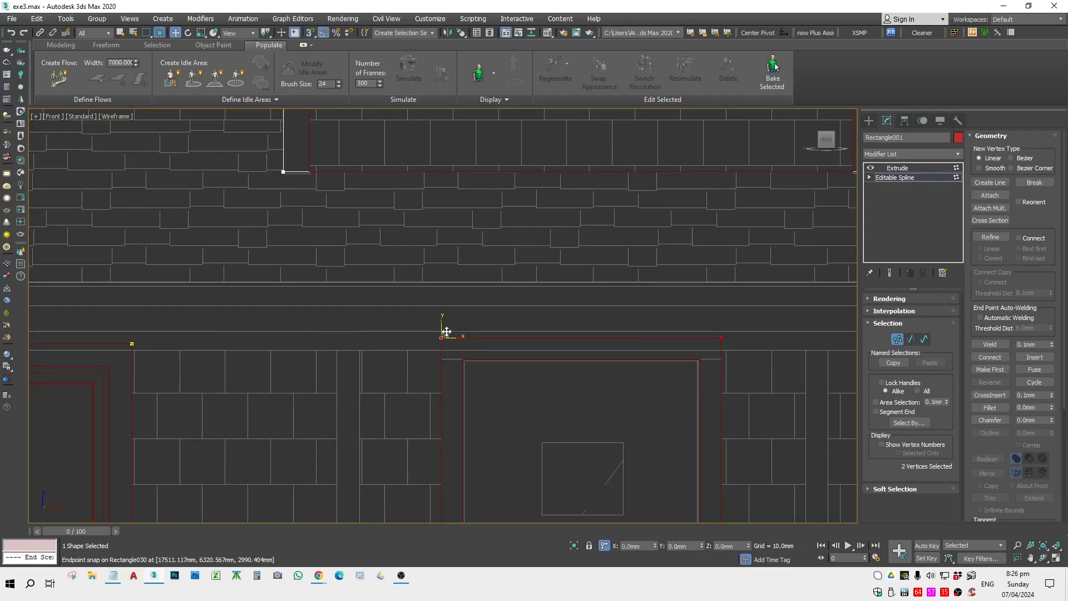
left_click(559, 389)
Select the lower end vertices of both door-frame legs and stretch the legs down toward the foot of the door.
key("F3")
scroll(546, 382, "down", 3)
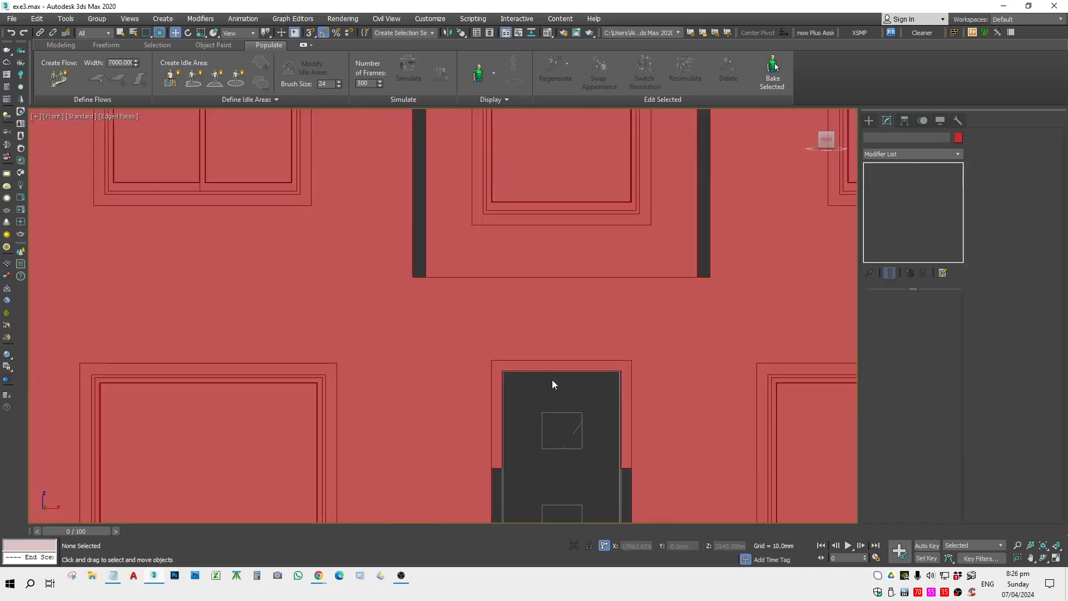
left_click(566, 367)
middle_click_drag(566, 367, 560, 250)
left_click(882, 312)
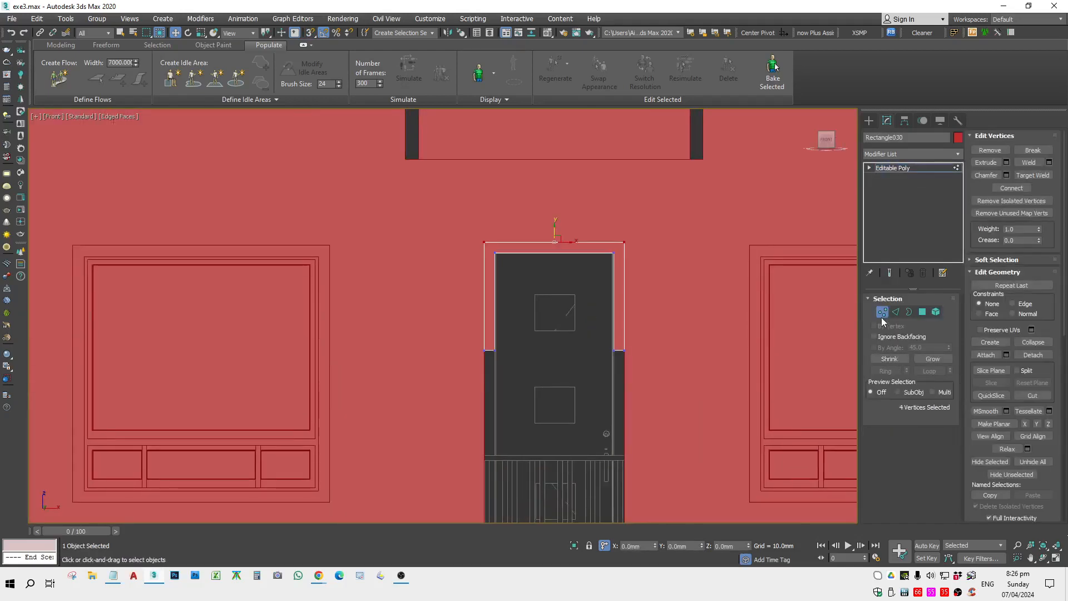
left_click_drag(688, 336, 462, 370)
scroll(533, 328, "up", 2)
middle_click_drag(534, 329, 536, 259)
scroll(536, 260, "down", 4)
left_click_drag(550, 261, 560, 404)
Snap the frame's lower end vertices to the trim line at the foot of the door in the drawing.
scroll(519, 417, "up", 5)
scroll(444, 441, "up", 4)
key("space")
key("s")
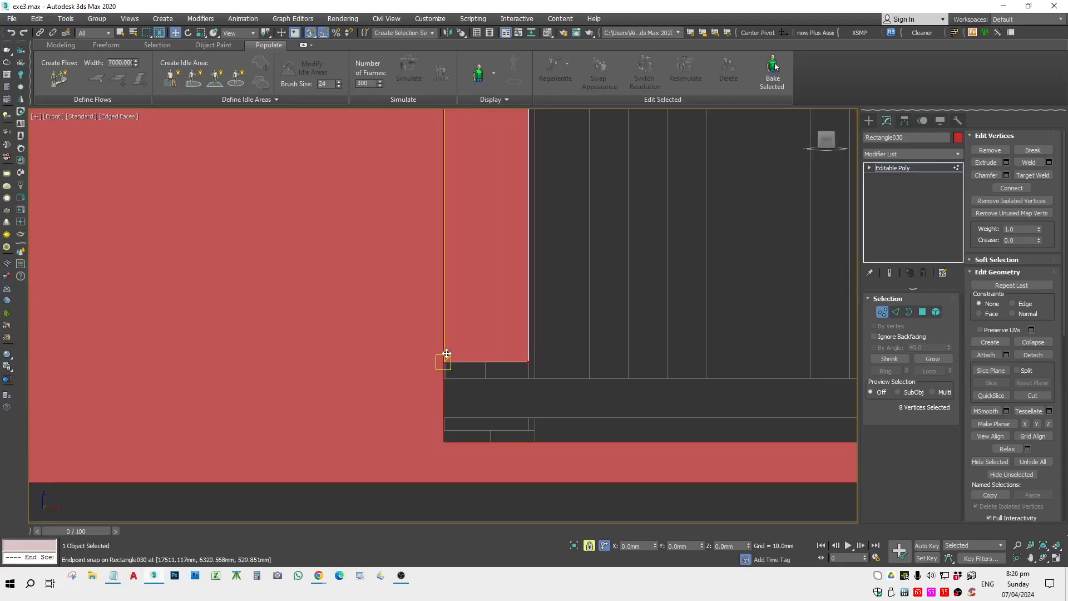
left_click_drag(445, 360, 442, 429)
scroll(453, 401, "down", 5)
key("F3")
scroll(462, 401, "down", 3)
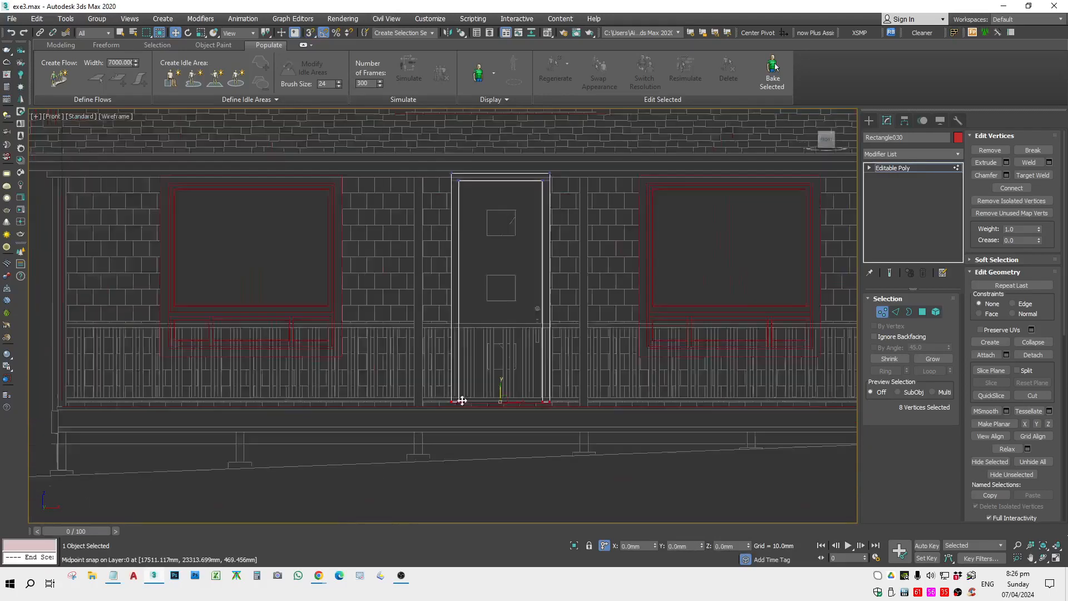
key("space")
key("s")
Leave vertex editing and inspect the full-height door frame in the shaded front view.
key("1")
key("F3")
left_click(516, 427)
scroll(497, 300, "up", 5)
left_click(527, 285)
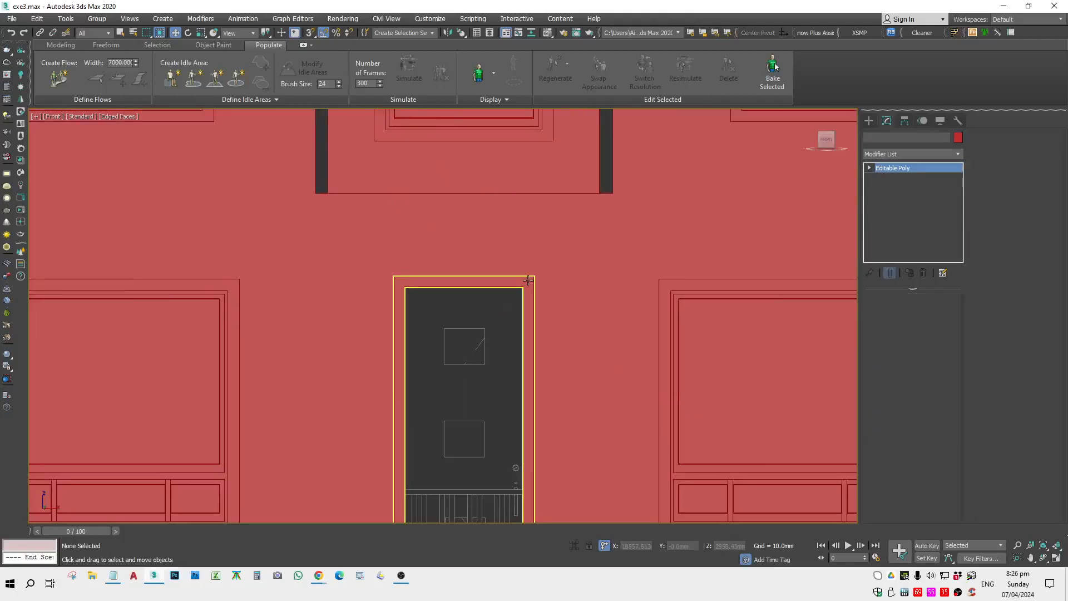
scroll(528, 284, "down", 3)
key("z")
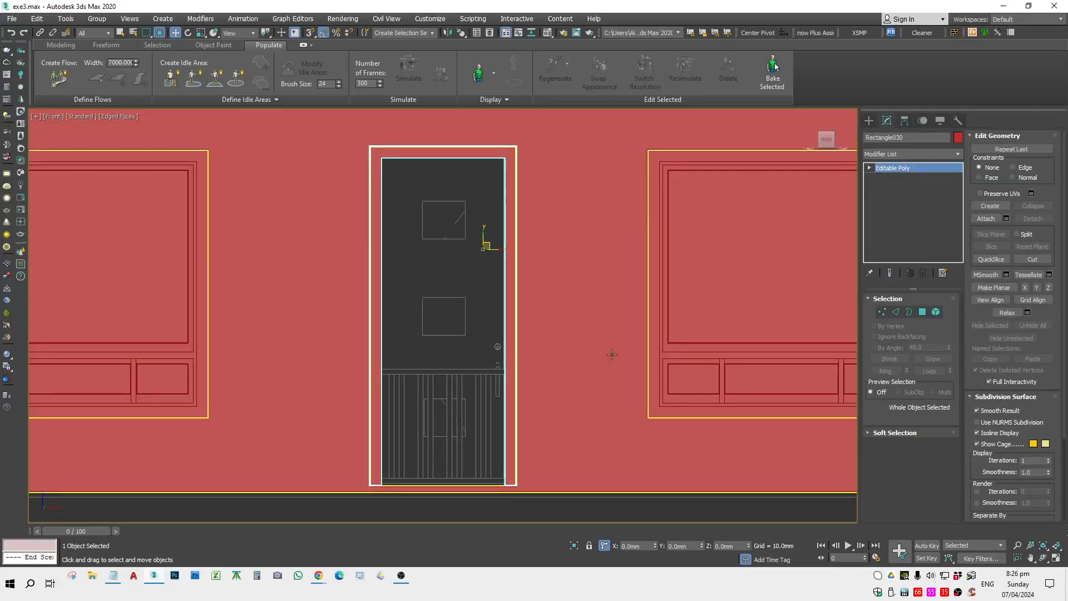
Draw a rectangle spline freehand inside the door frame, over the door's upper glass panels.
left_click(869, 120)
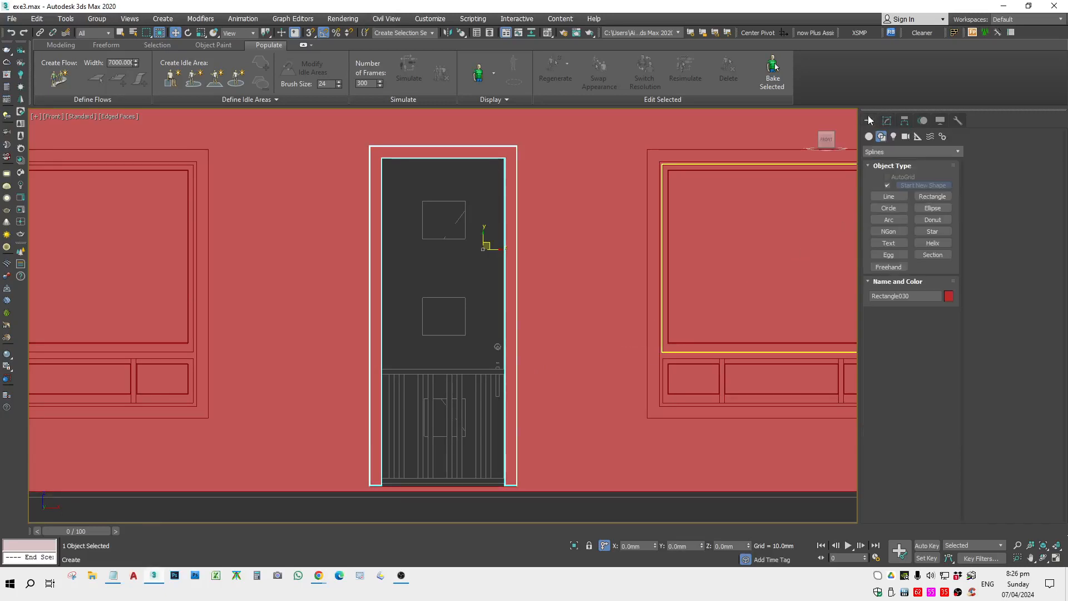
left_click(933, 197)
left_click_drag(413, 207, 500, 328)
right_click(461, 278)
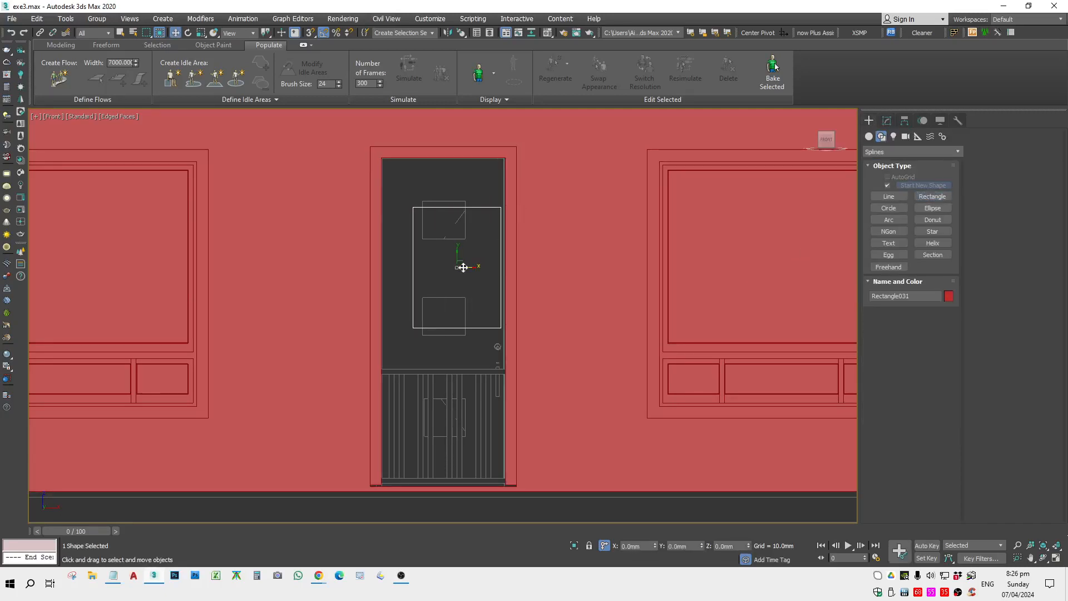
Snap the new rectangle's upper-left corner to the door frame's inner upper-left corner.
key("F3")
scroll(429, 178, "up", 5)
middle_click_drag(429, 179, 448, 193)
scroll(503, 231, "down", 6)
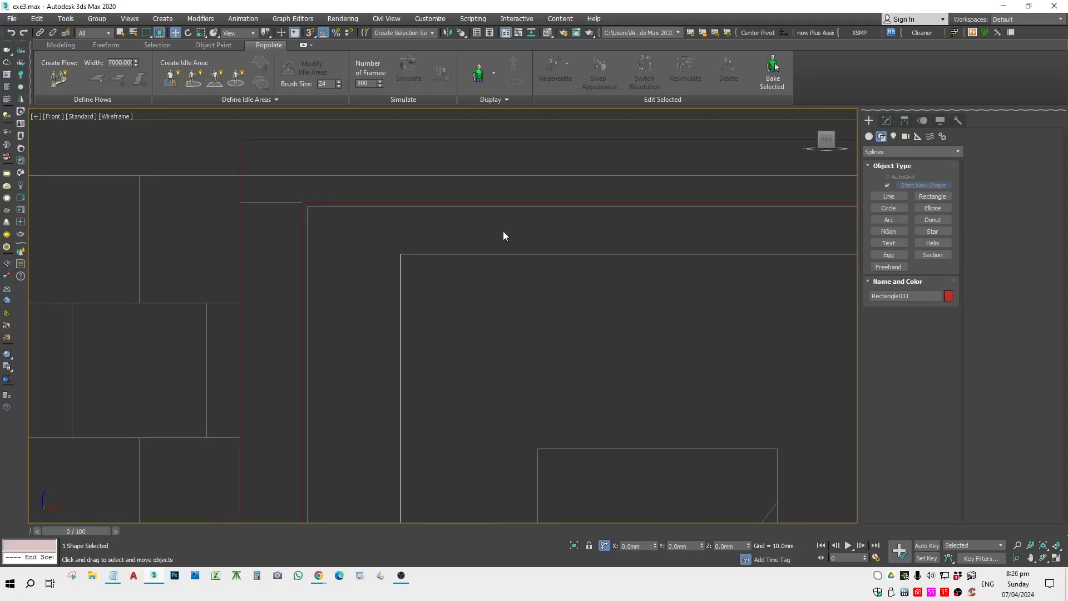
scroll(524, 221, "up", 5)
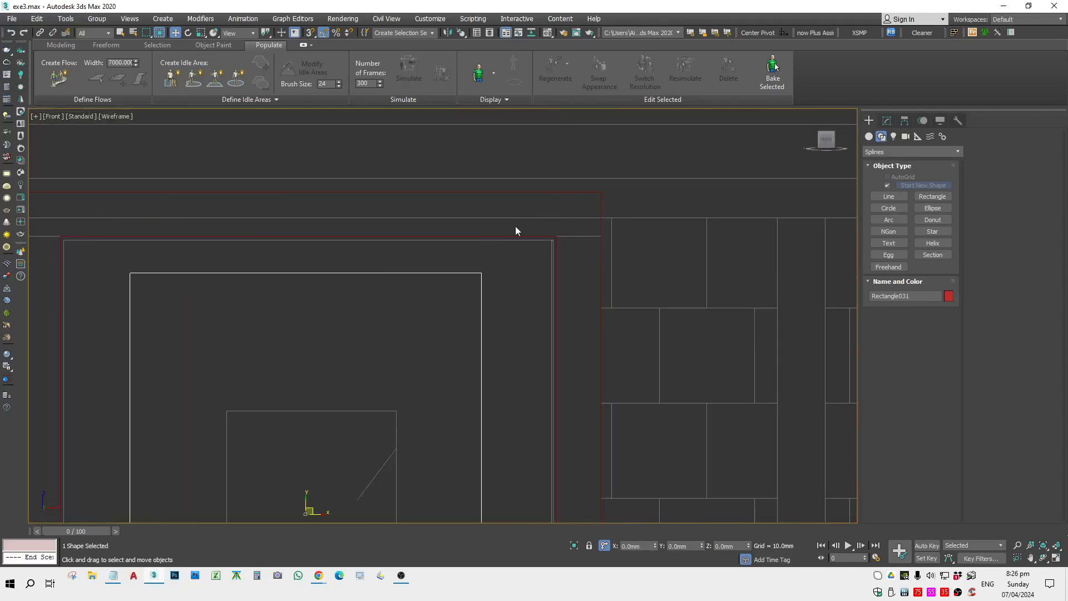
middle_click_drag(99, 261, 393, 250)
key("space")
scroll(403, 258, "up", 2)
key("s")
left_click_drag(434, 263, 336, 210)
Convert the door rectangle to an editable spline and select all its vertices.
scroll(336, 209, "down", 3)
right_click(388, 239)
mouse_move(459, 362)
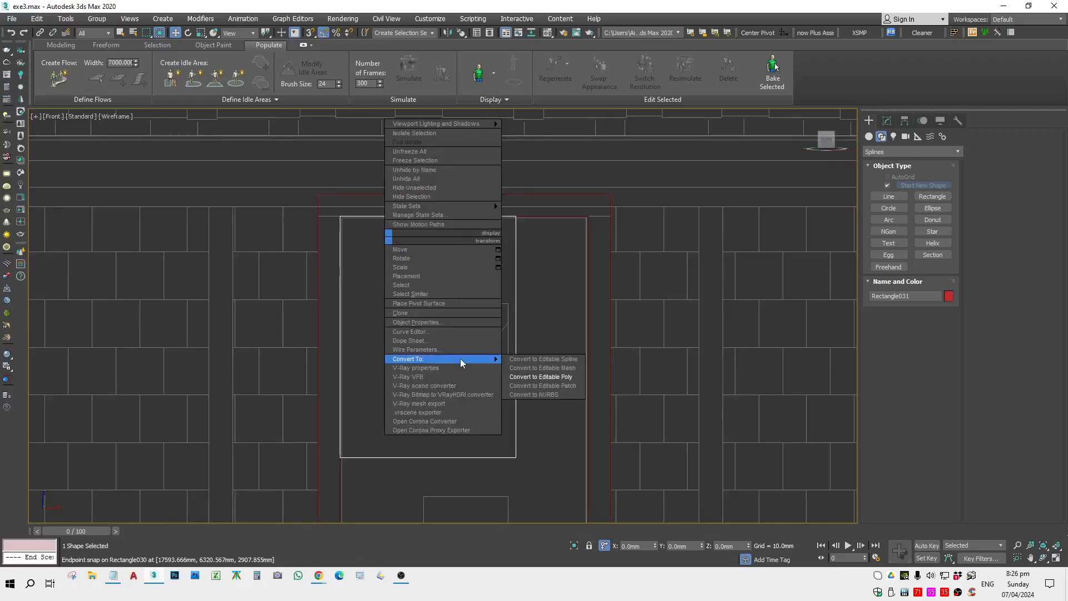
left_click(525, 359)
key("1")
key("ctrl+a")
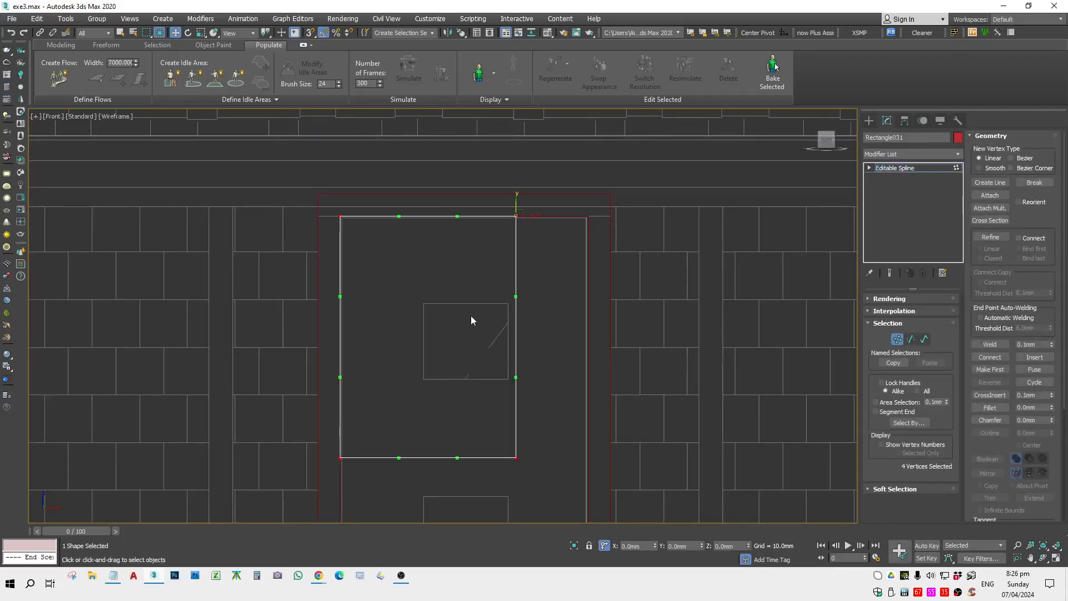
Change the door rectangle's vertices to Corner and snap its right side to the frame's inner right edge.
right_click(439, 291)
right_click(415, 282)
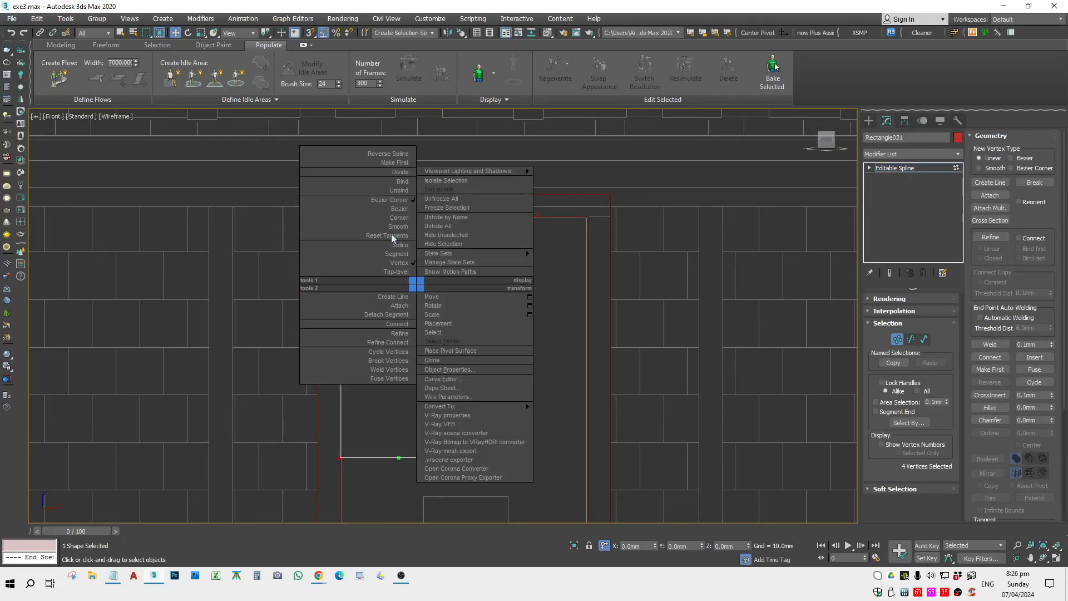
left_click(397, 217)
scroll(467, 228, "up", 5)
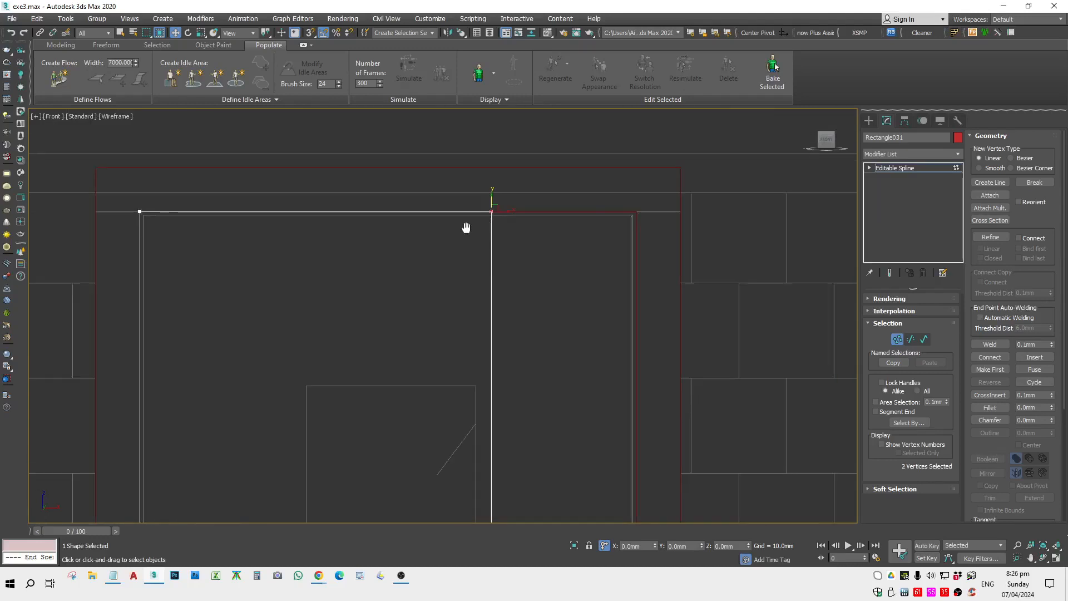
left_click_drag(458, 233, 589, 229)
scroll(591, 333, "down", 7)
Extend the door rectangle's bottom edge down to the lower inner corner of the door frame.
middle_click_drag(633, 411, 641, 315)
left_click_drag(641, 316, 370, 419)
scroll(372, 419, "down", 2)
middle_click_drag(372, 420, 403, 325)
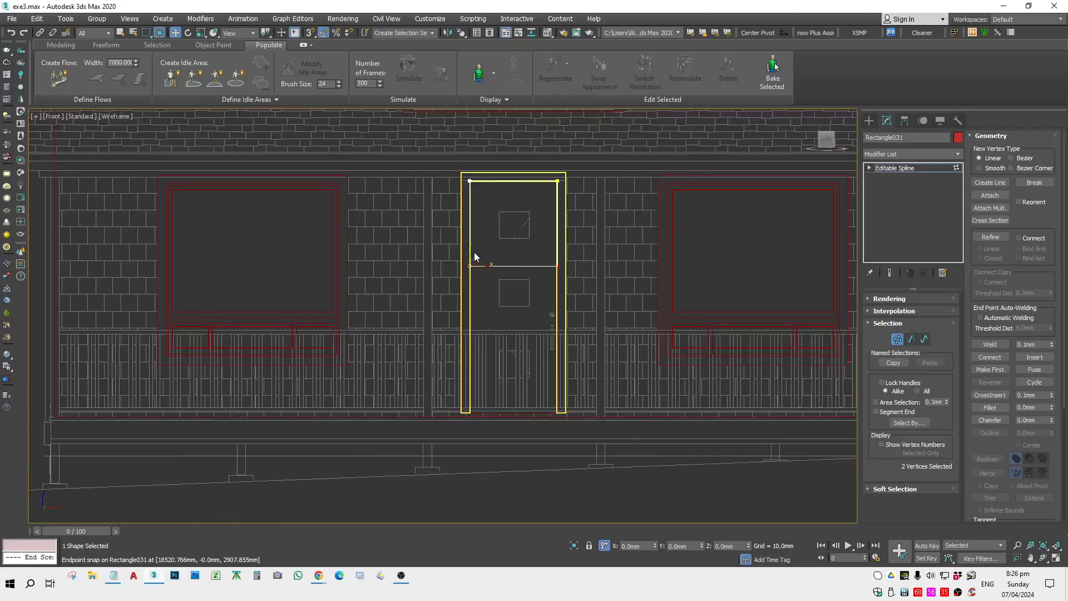
left_click_drag(474, 257, 465, 409)
scroll(465, 410, "up", 5)
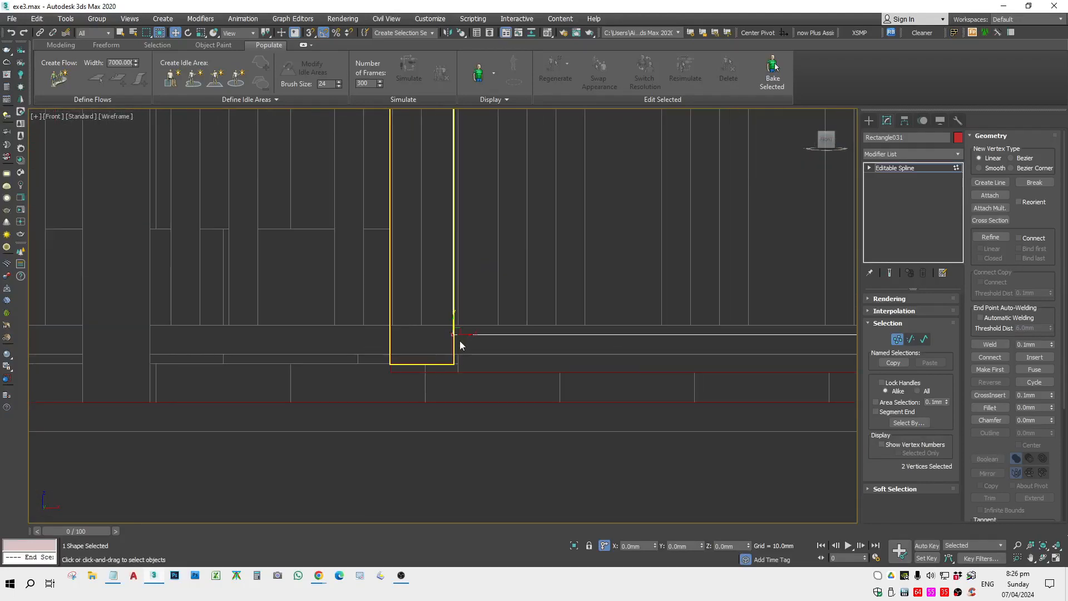
left_click_drag(454, 324, 454, 364)
scroll(493, 382, "down", 8)
middle_click_drag(571, 326, 577, 451)
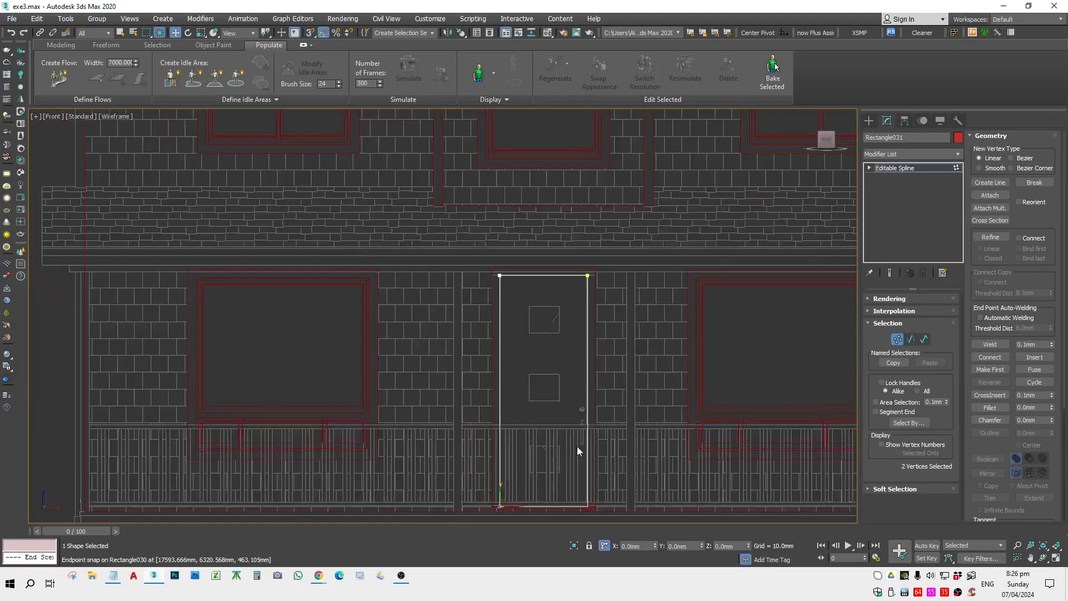
Outline the door rectangle's spline inward to create a smaller inner rectangle.
key("1")
left_click(921, 343)
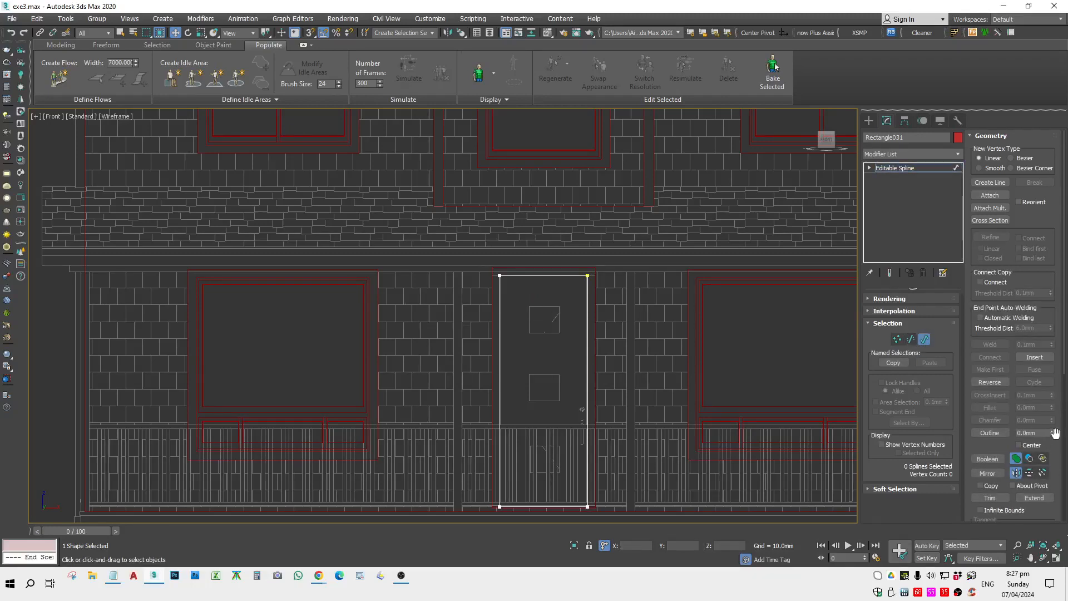
left_click_drag(1055, 435, 1055, 434)
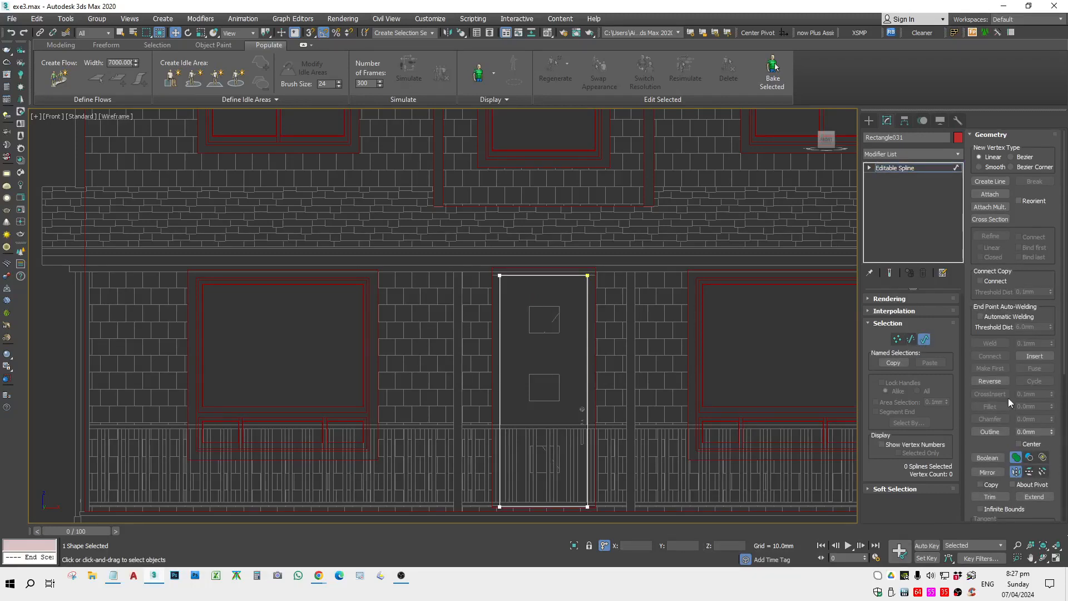
scroll(562, 266, "up", 6)
left_click(726, 343)
scroll(726, 342, "down", 5)
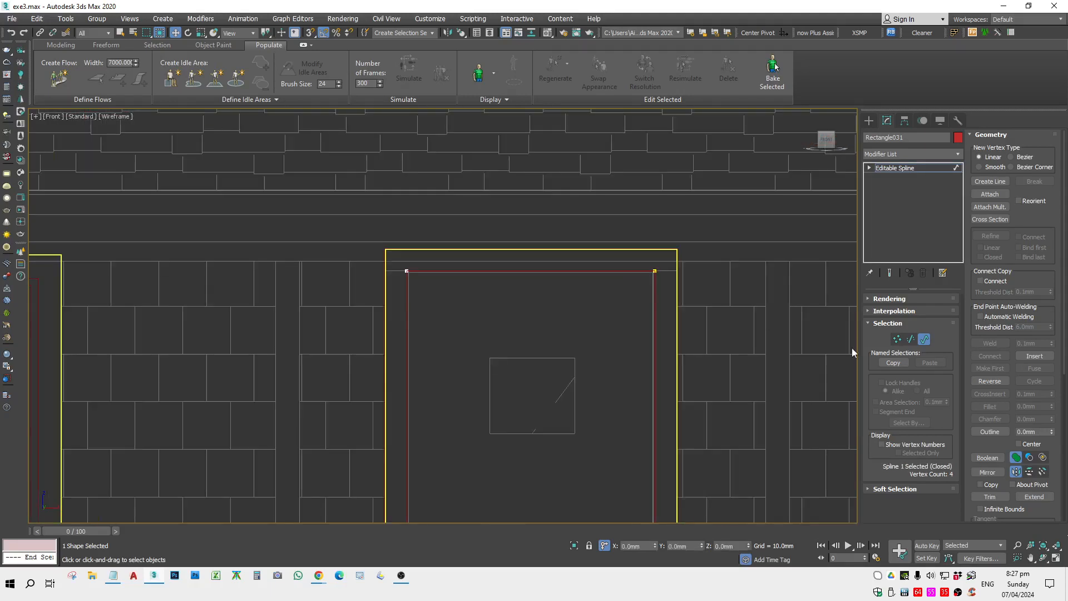
left_click_drag(1051, 433, 1055, 289)
Snap the inner rectangle's top and bottom edges to the top and bottom of the drawn upper glass panel.
middle_click_drag(494, 409, 393, 393)
key("1")
left_click_drag(354, 330, 476, 338)
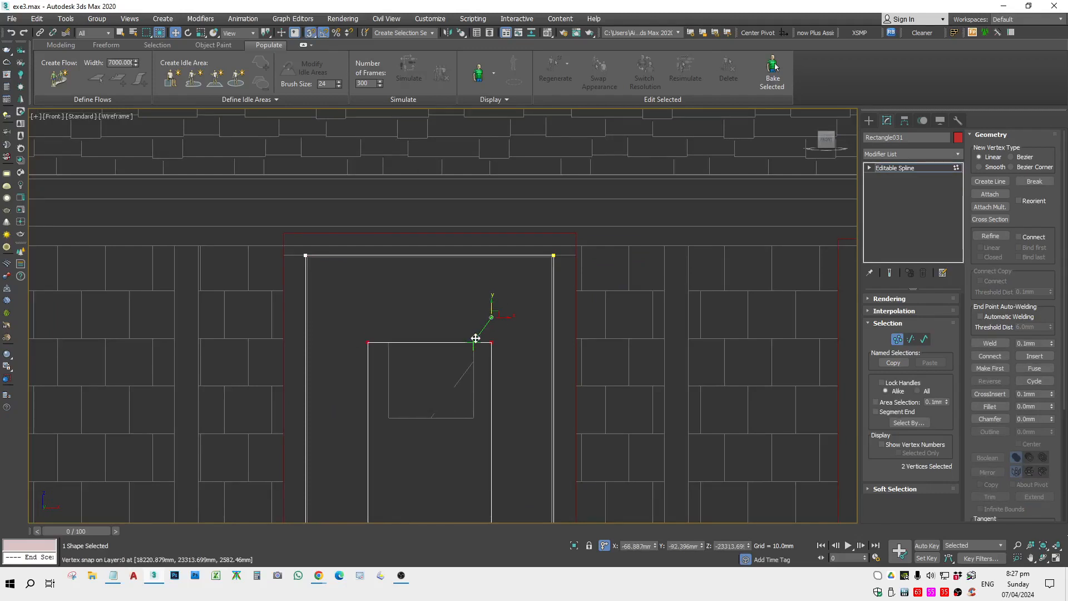
scroll(458, 351, "down", 5)
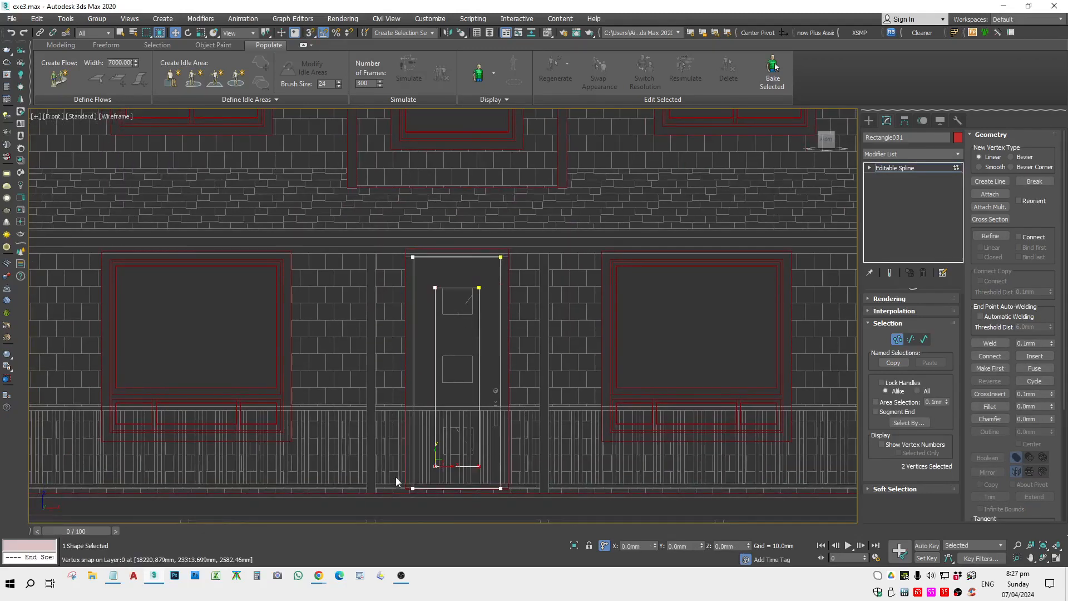
left_click_drag(435, 465, 451, 329)
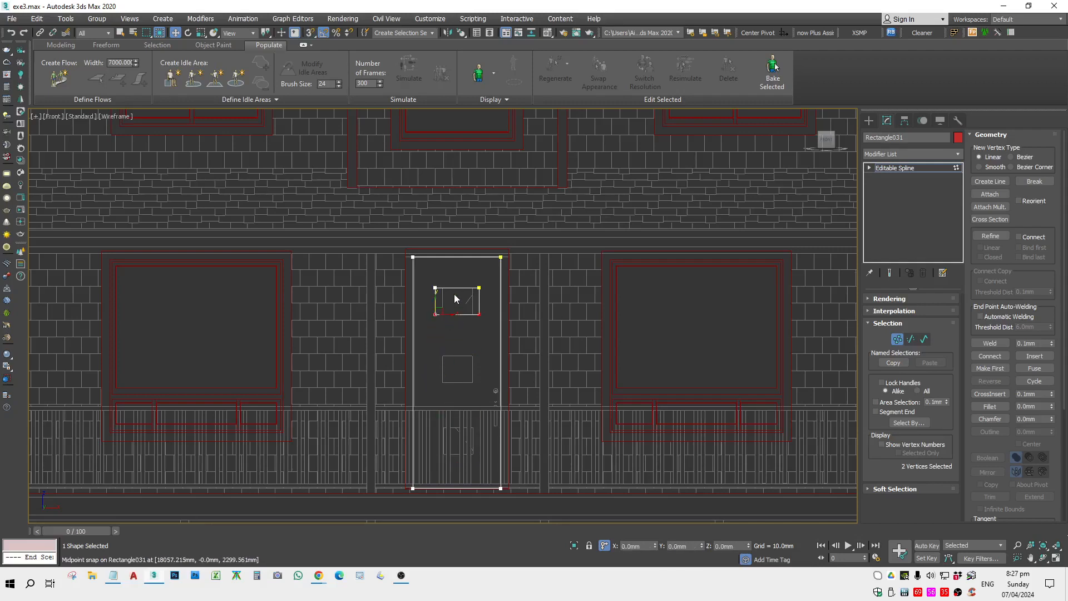
Snap the inner rectangle's left and right edges to the sides of the upper glass panel, then leave vertex editing.
scroll(452, 291, "up", 5)
left_click_drag(465, 274, 365, 384)
left_click_drag(416, 361, 419, 318)
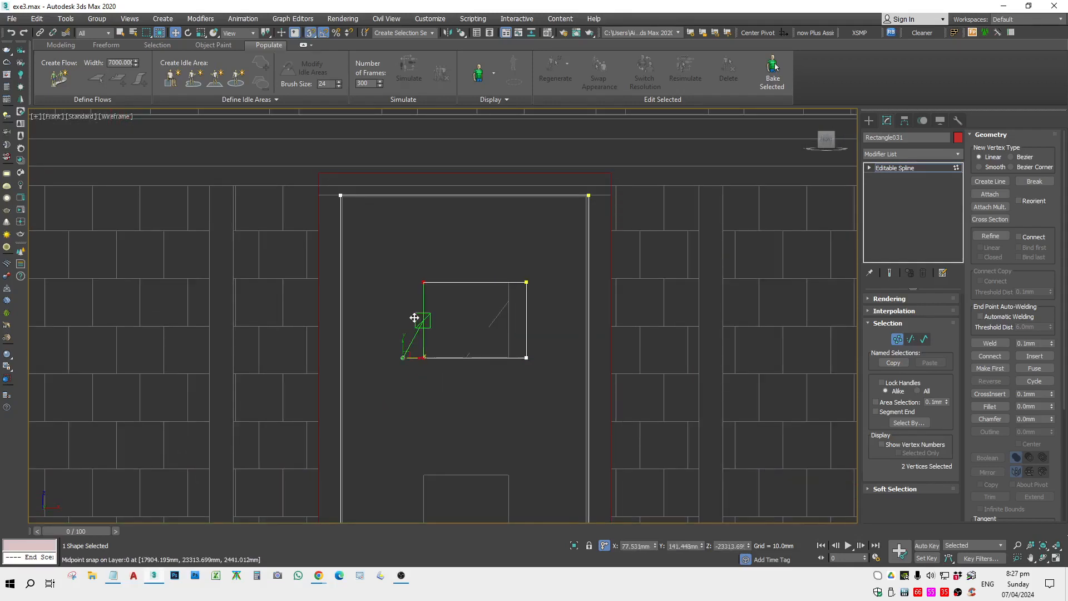
left_click_drag(491, 282, 508, 350)
scroll(508, 351, "down", 5)
middle_click_drag(531, 376, 520, 365)
key("1")
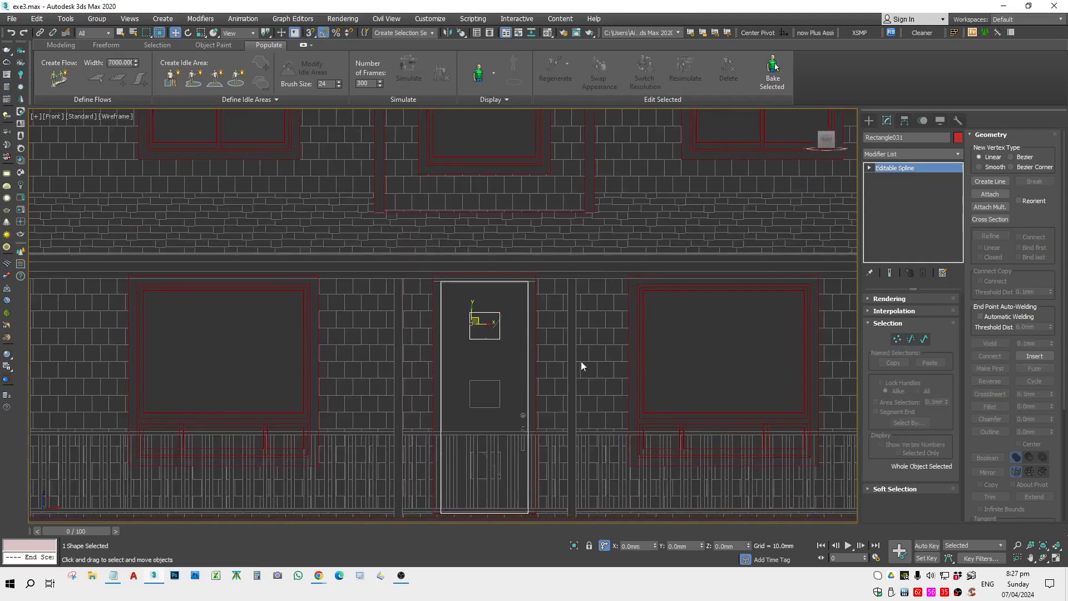
Copy the upper panel's spline downward and snap the copy onto the drawn middle glass panel.
left_click(923, 339)
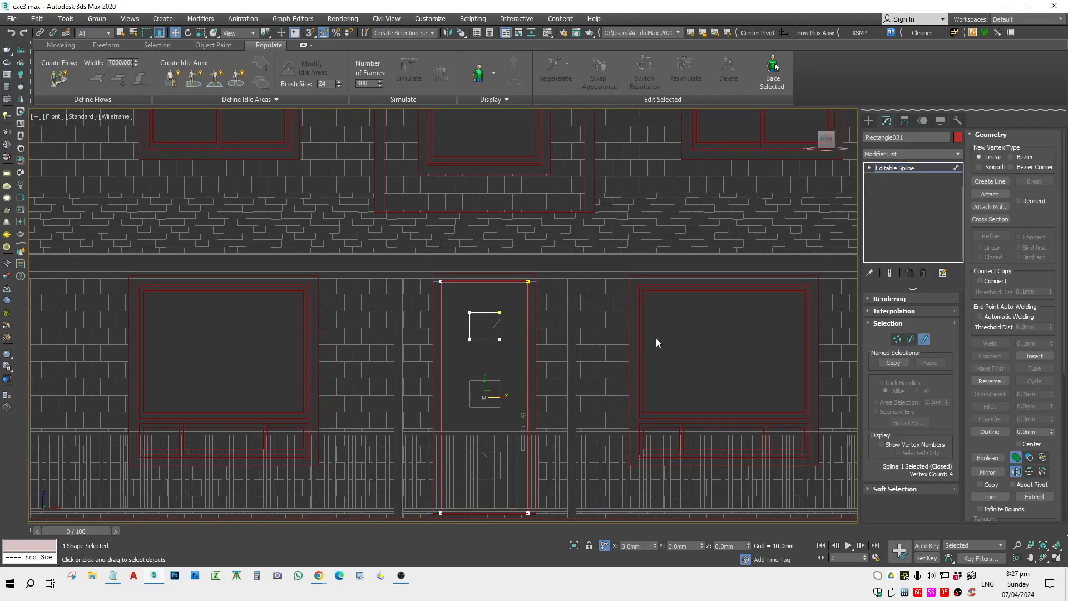
left_click(493, 328)
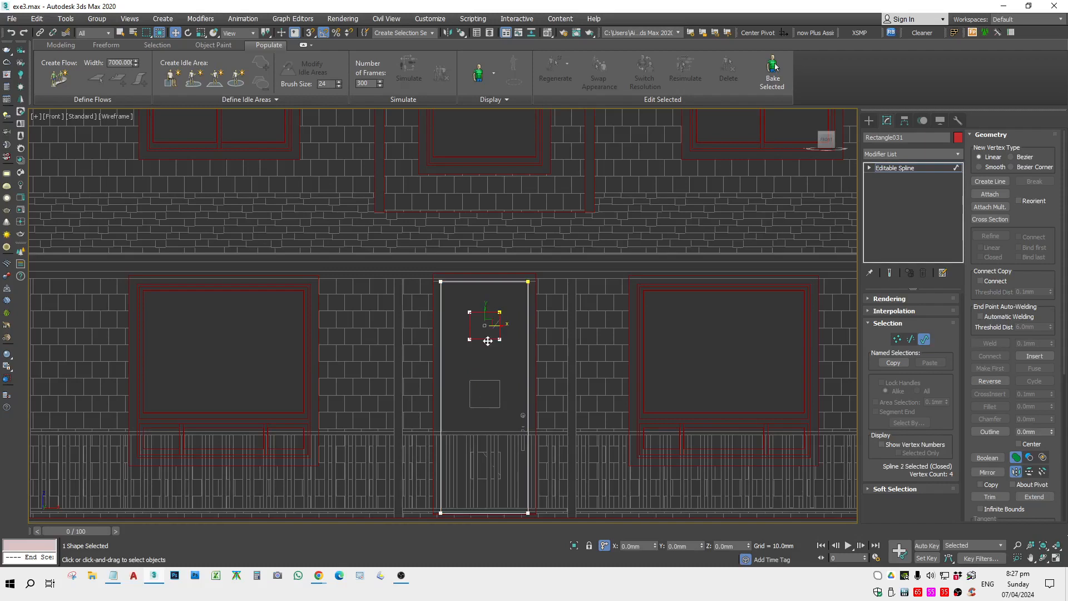
left_click_drag(487, 313, 494, 378, "shift")
scroll(463, 374, "up", 5)
key("space")
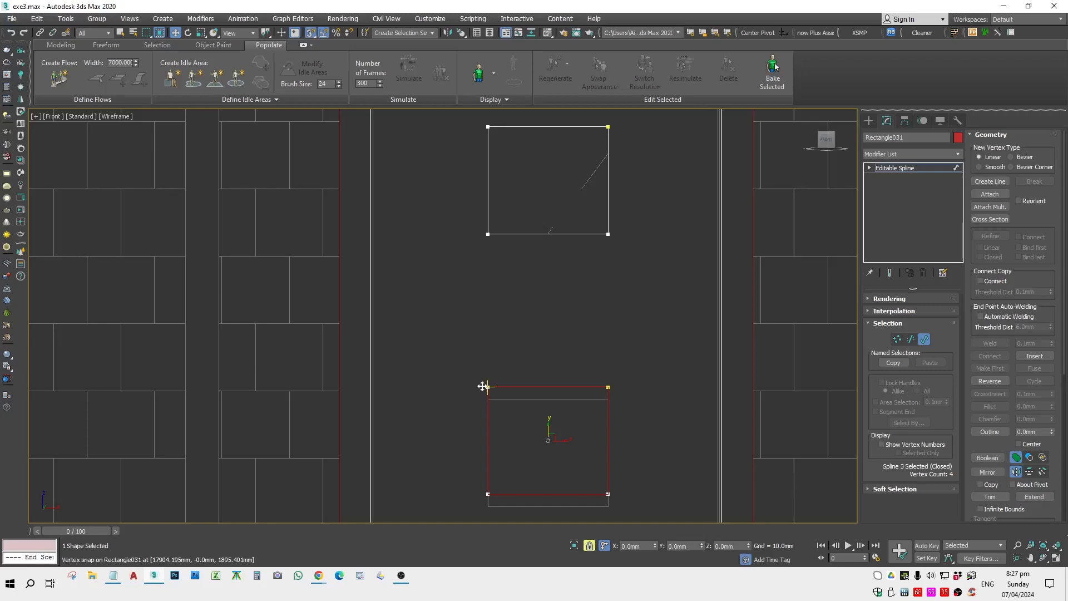
left_click_drag(486, 387, 488, 401)
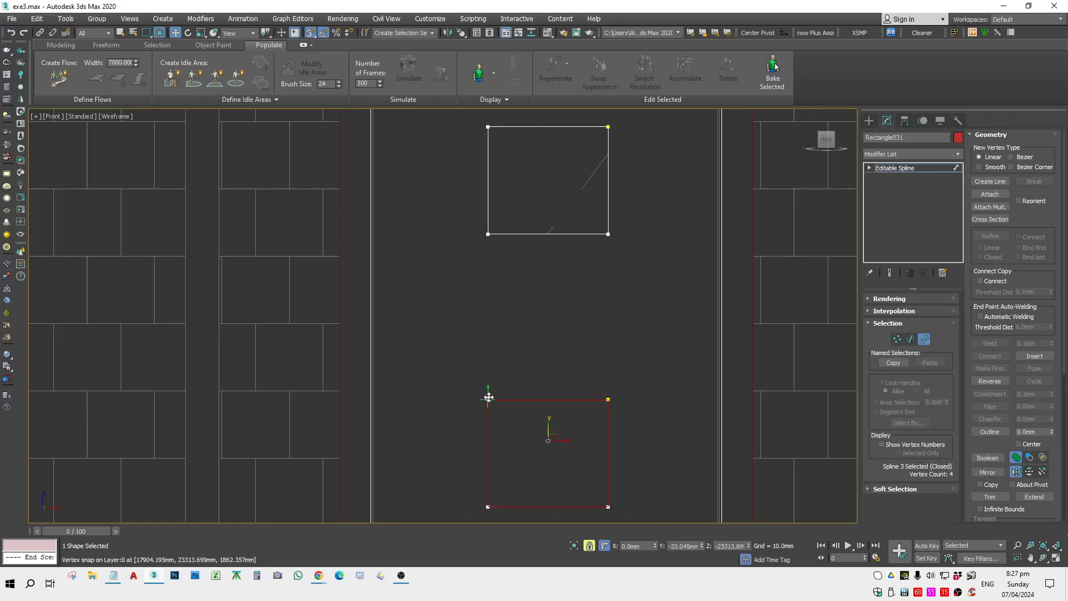
scroll(529, 441, "down", 5)
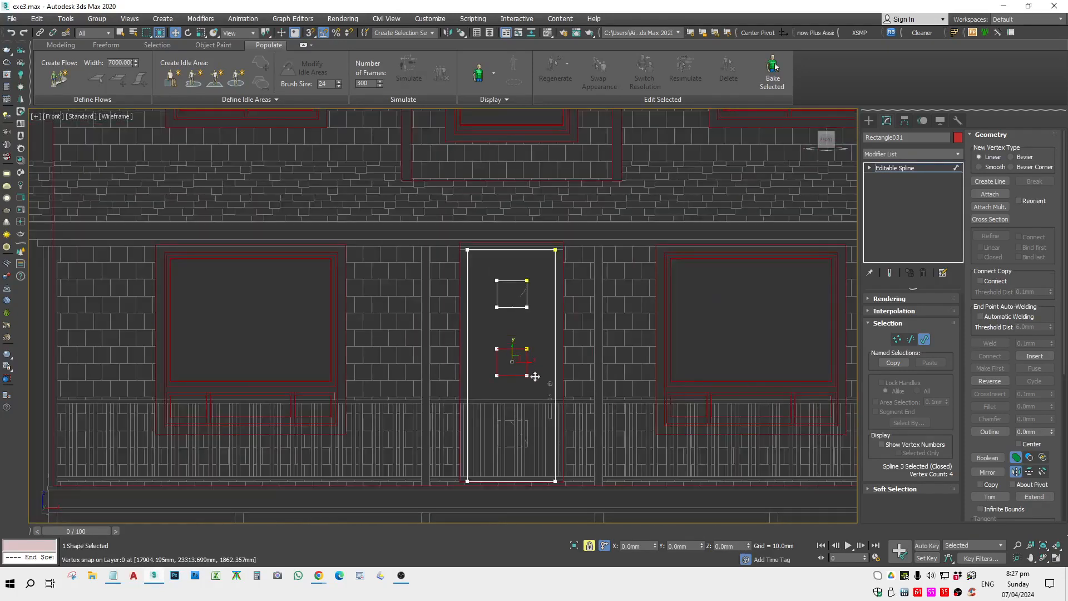
key("space")
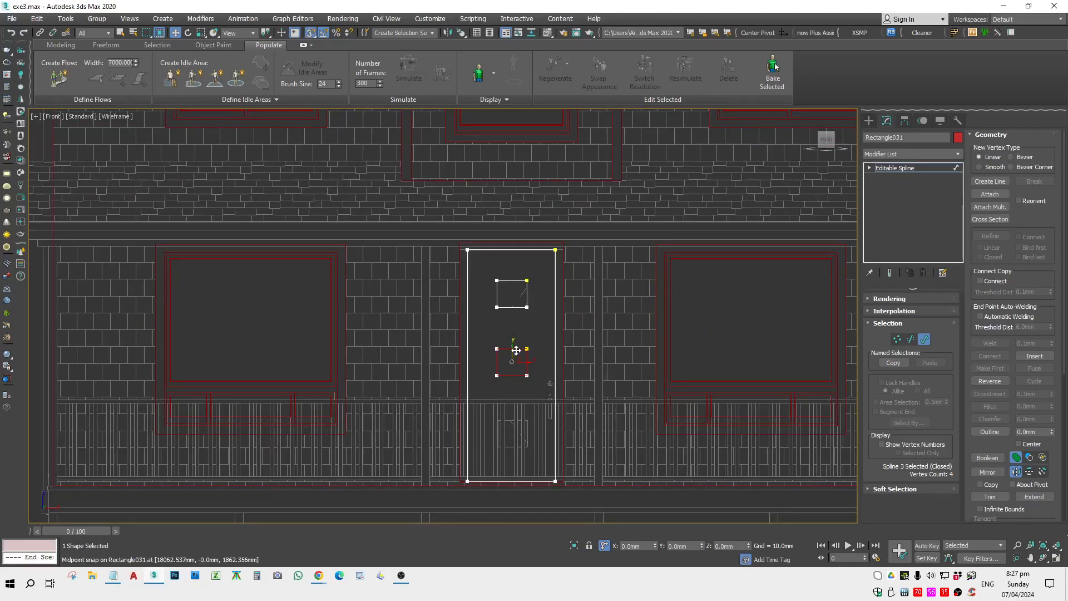
Copy the middle panel's spline downward and align the copy's height with the drawn lowest panel.
left_click_drag(514, 355, 501, 428, "shift")
scroll(499, 437, "up", 6)
key("space")
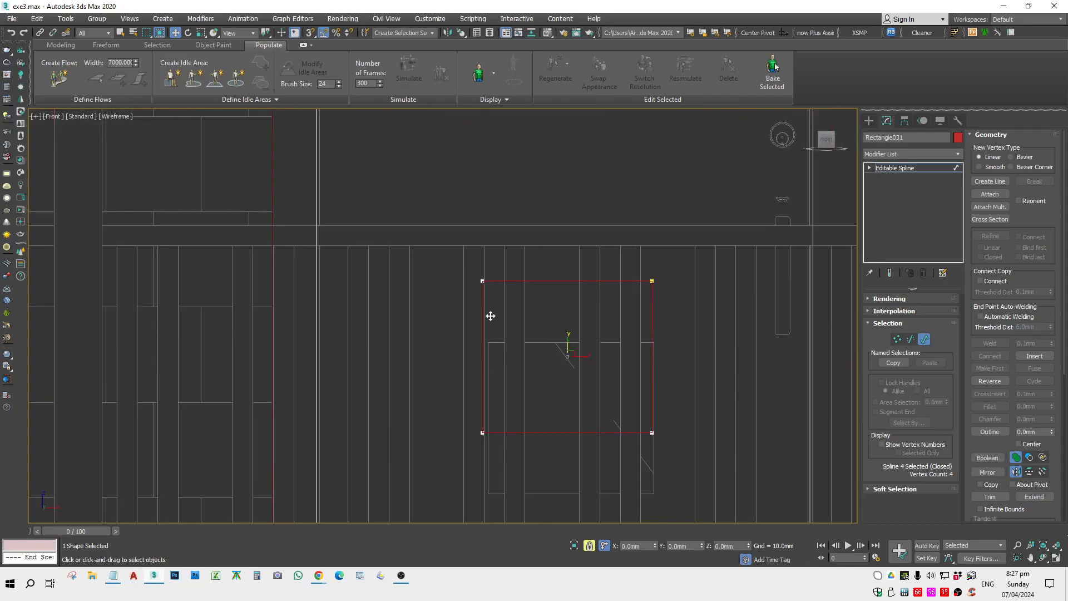
left_click_drag(477, 289, 495, 337)
key("space")
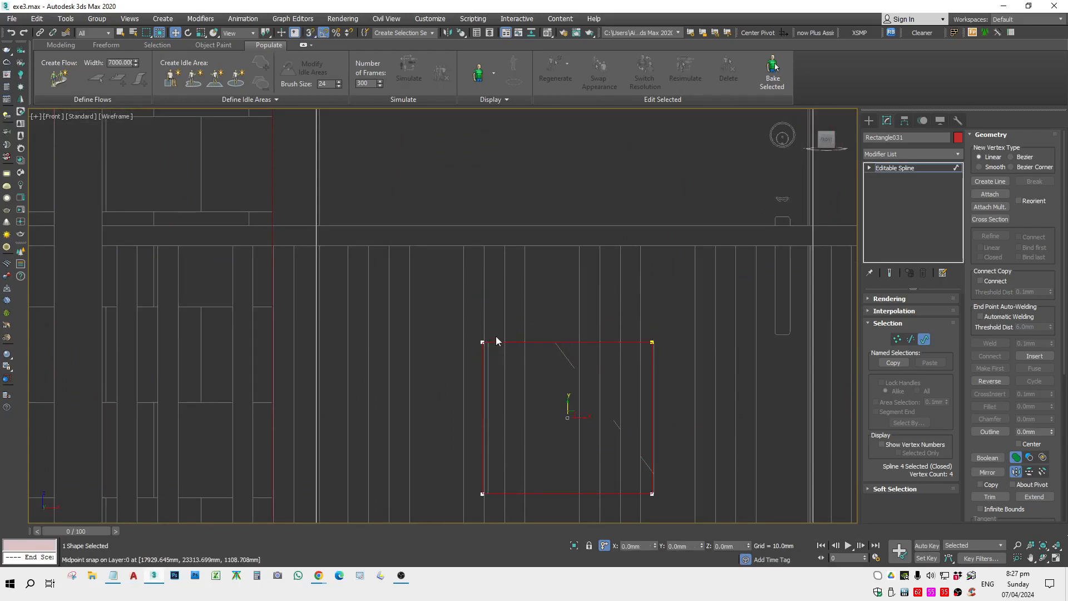
Examine how the three panel outlines line up with the elevation drawing, especially the lowest one.
scroll(495, 335, "down", 6)
scroll(503, 273, "up", 6)
scroll(512, 265, "down", 6)
key("1")
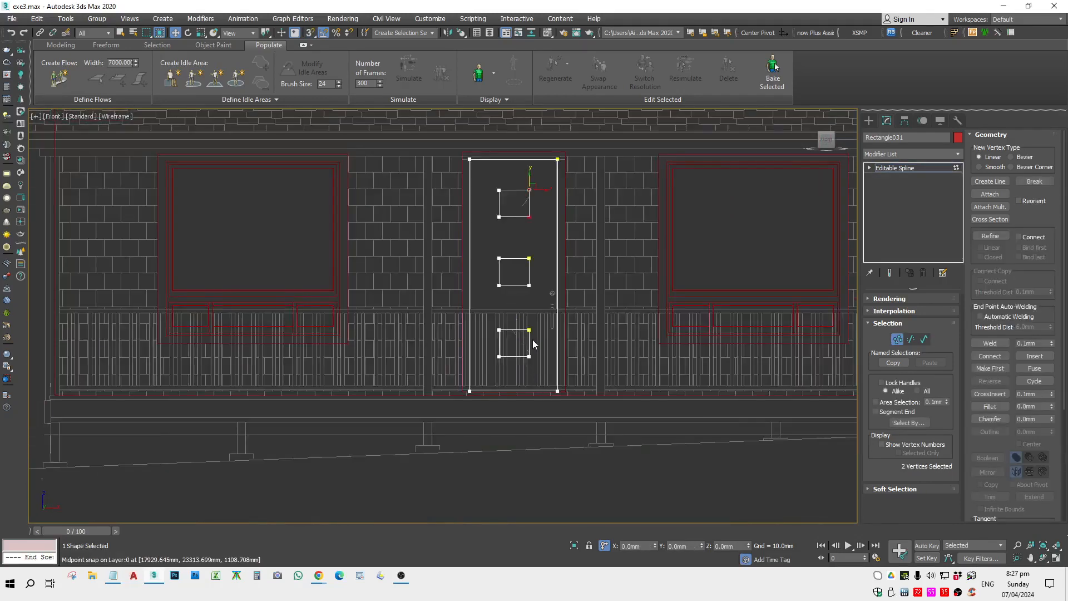
scroll(531, 356, "up", 3)
key("1")
scroll(510, 356, "up", 6)
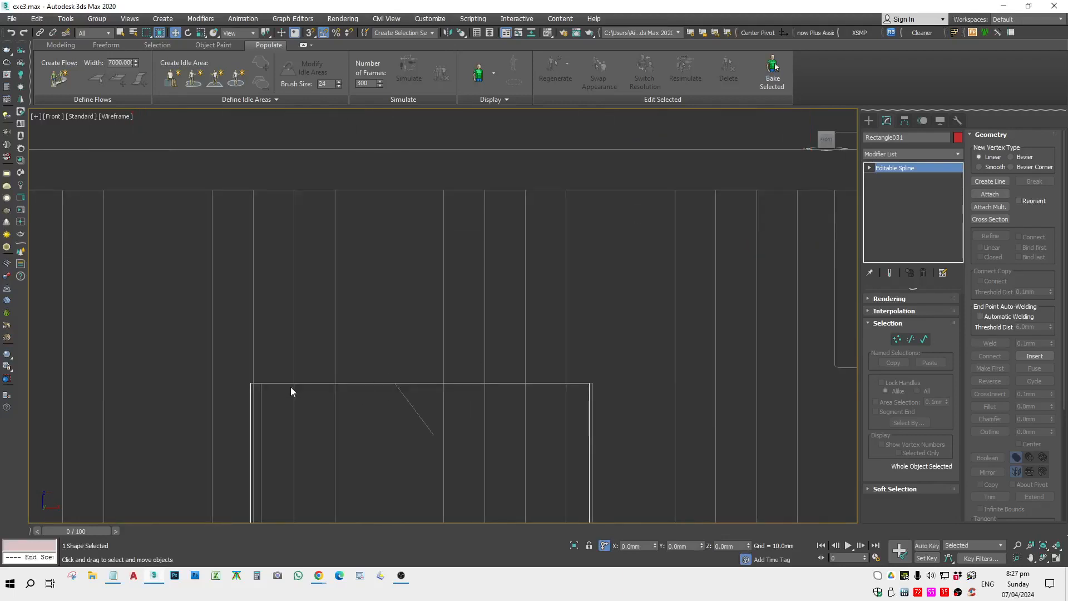
scroll(345, 341, "down", 10)
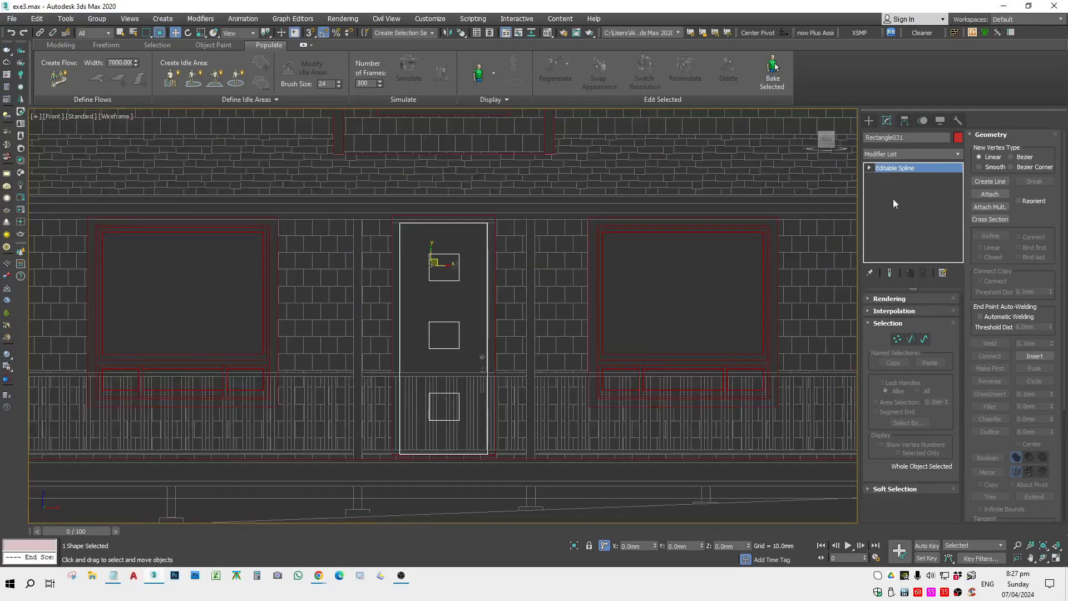
Apply an Extrude modifier to the door leaf spline with an amount of 40 mm.
left_click(916, 149)
key("e")
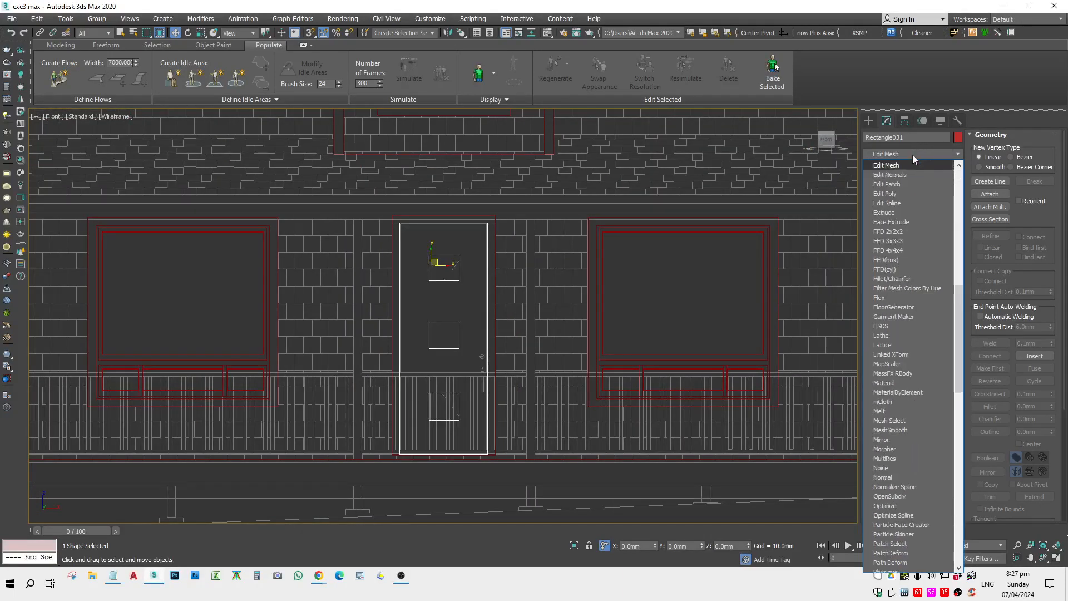
left_click(896, 212)
left_click(925, 314)
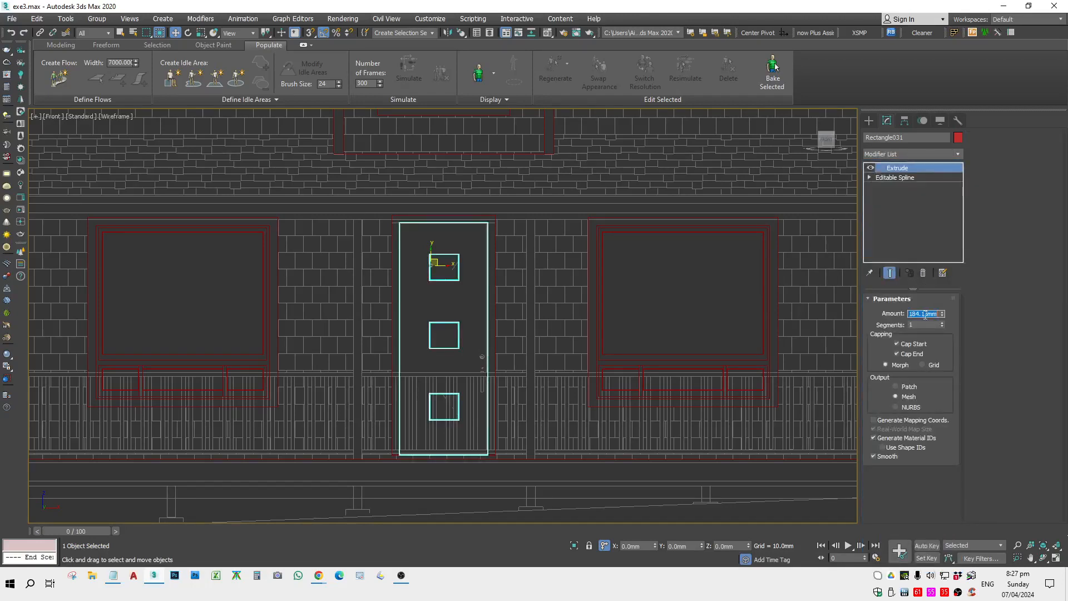
type("40")
key("Return")
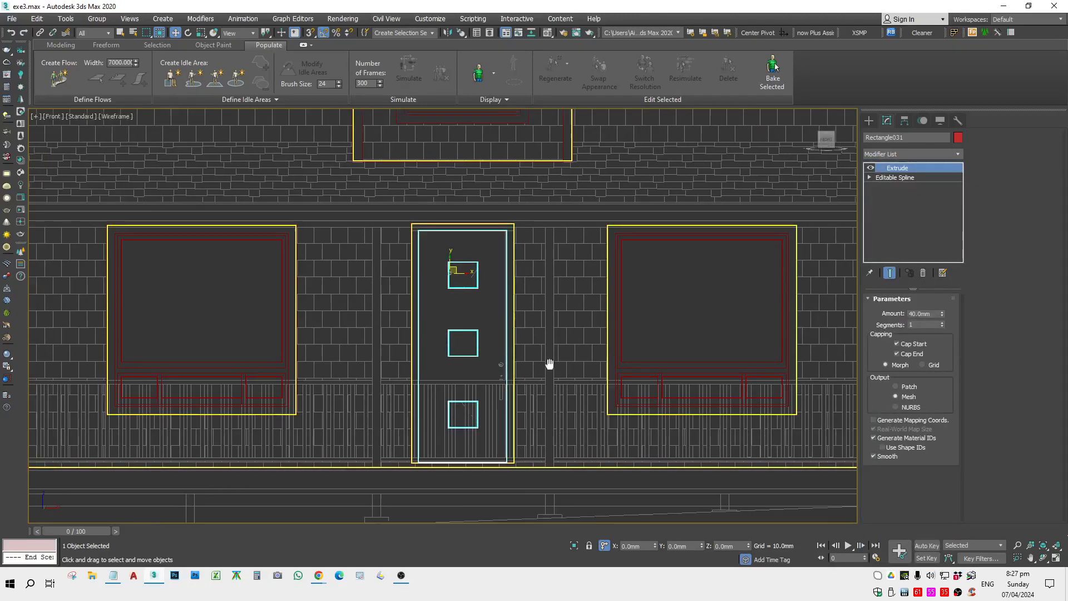
Move the extruded door leaf in the top view from in front of the building to the front door opening.
key("t")
scroll(559, 319, "down", 10)
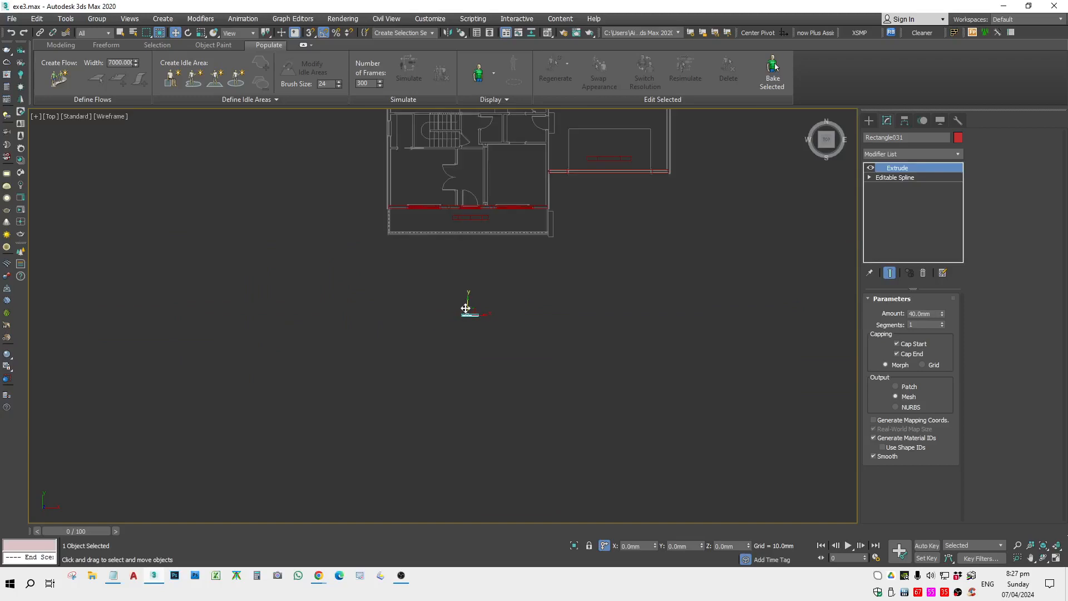
scroll(475, 257, "up", 10)
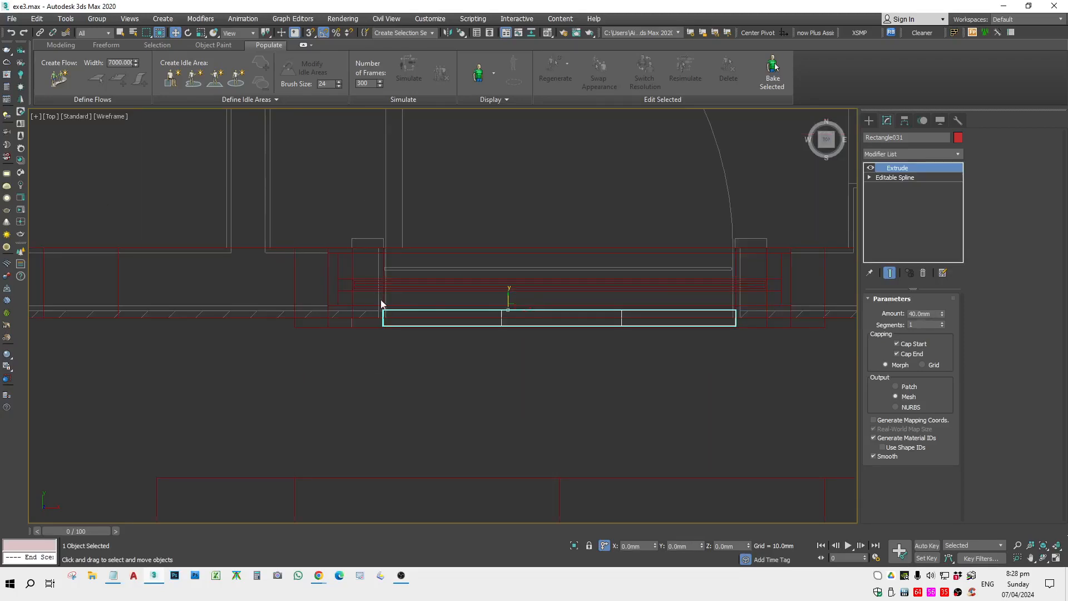
key("s")
key("s")
key("space")
Isolate the door leaf together with its frame and show both in a wireframe top view.
scroll(406, 341, "down", 4)
middle_click_drag(406, 340, 432, 303, "alt")
scroll(432, 303, "down", 7)
key("F3")
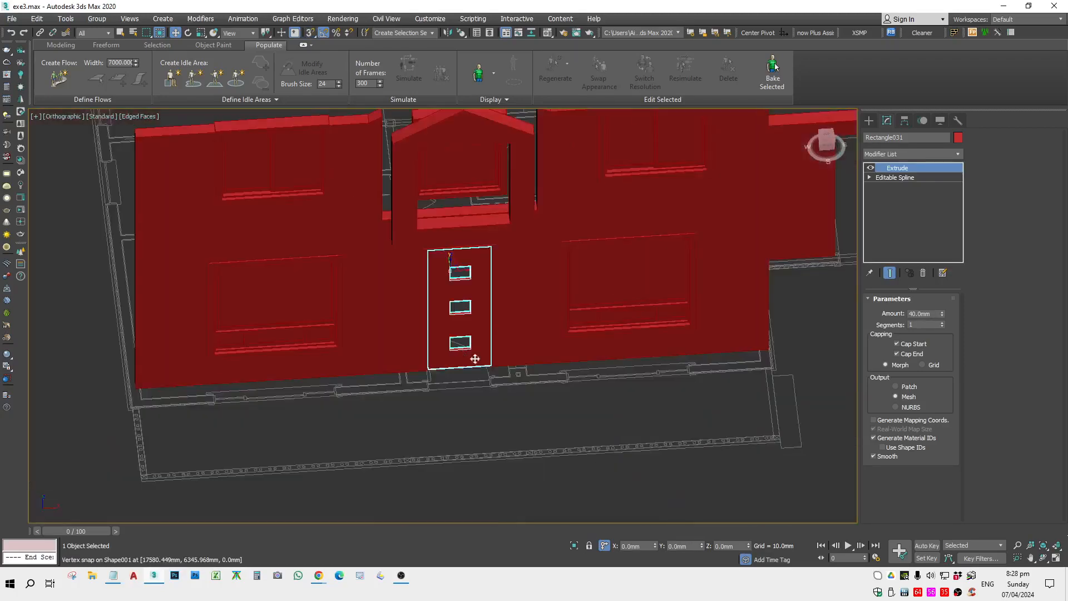
middle_click_drag(475, 357, 492, 343, "alt")
scroll(437, 245, "up", 2)
scroll(437, 242, "up", 4)
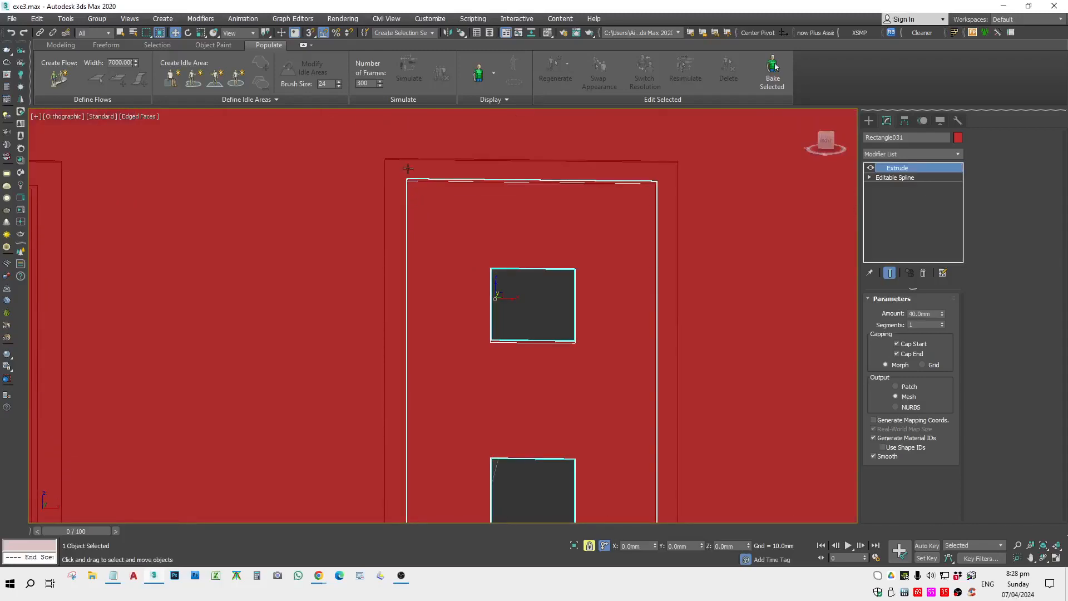
left_click(419, 162, "ctrl")
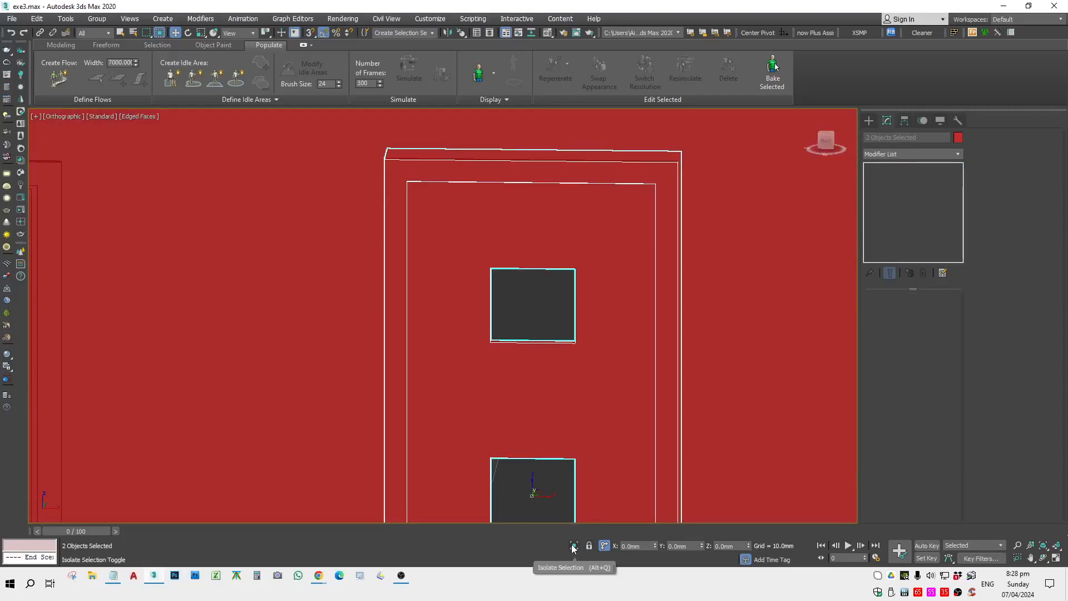
key("z")
key("t")
key("z")
key("F3")
left_click(559, 449)
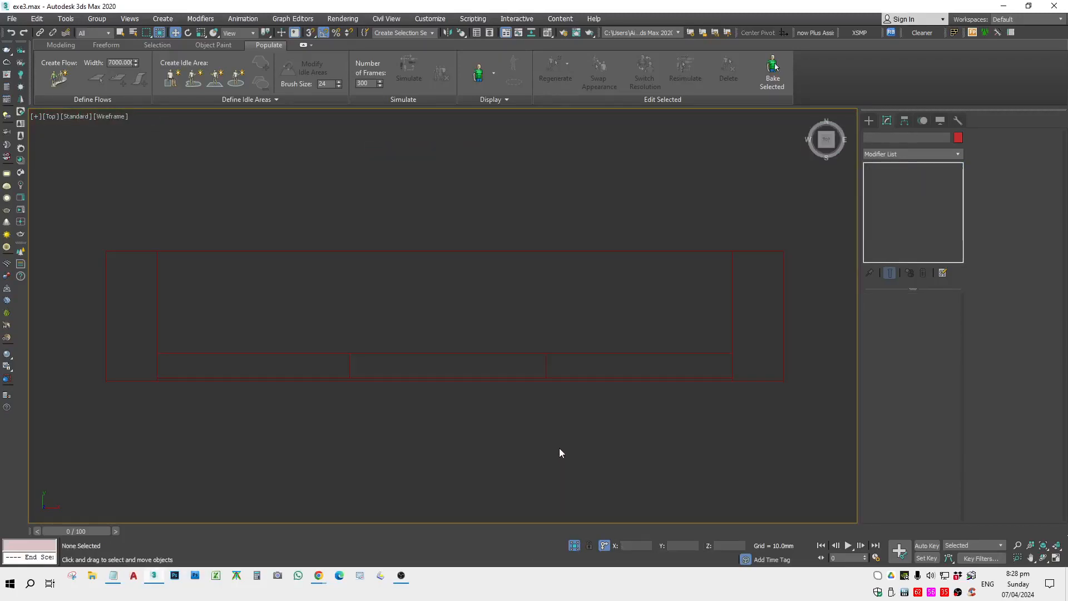
Centre the door leaf in the frame's depth by snapping its side midpoint to the frame's, and check it in a shaded view.
left_click_drag(543, 356, 543, 396)
key("s")
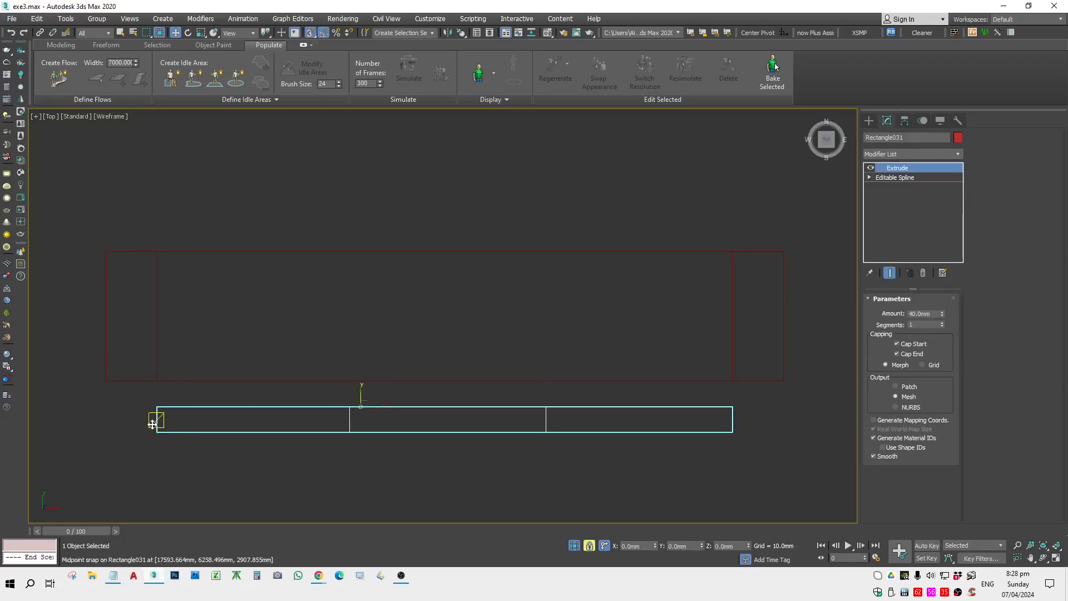
left_click_drag(157, 419, 155, 316)
key("s")
key("space")
scroll(160, 317, "down", 5)
middle_click_drag(217, 350, 322, 259, "alt")
key("F3")
left_click(357, 436)
left_click(276, 407)
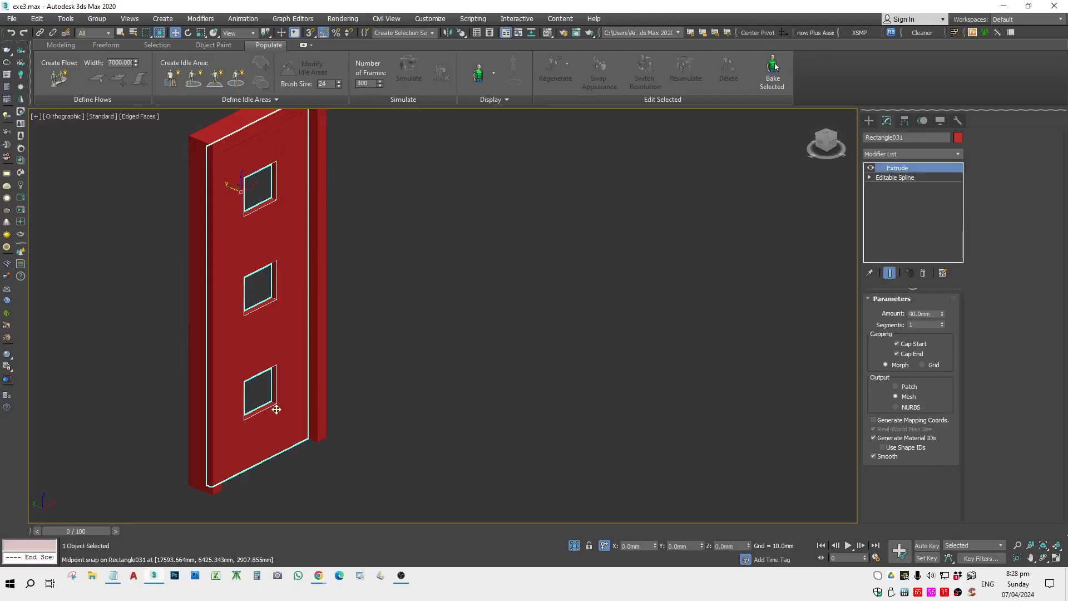
End the isolation in a wireframe front view and clone the door leaf as an independent copy.
key("f")
key("F3")
key("z")
left_click(577, 549)
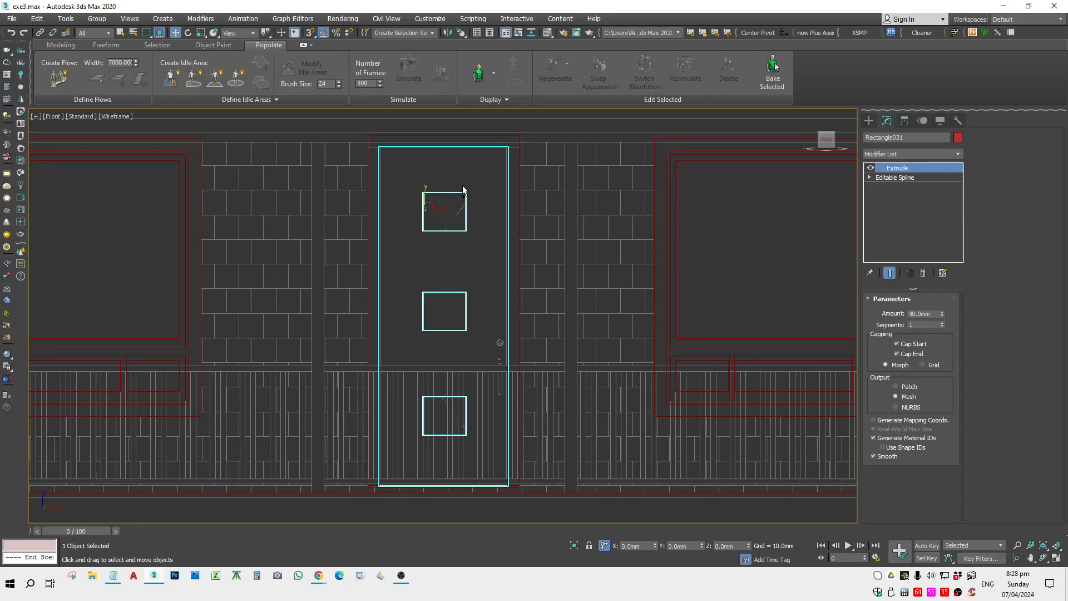
key("ctrl+v")
left_click(504, 260)
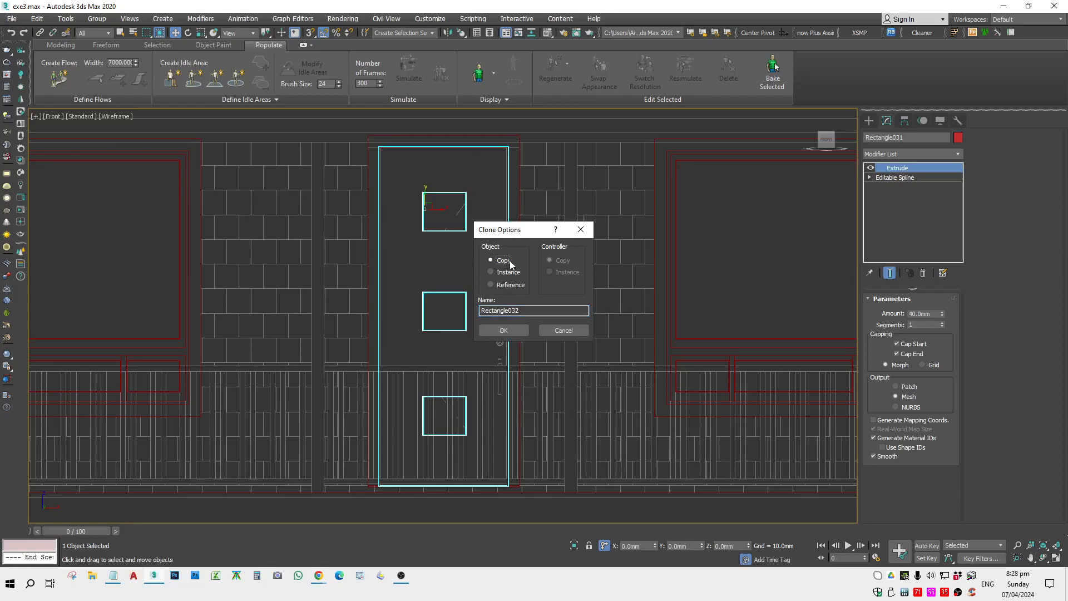
left_click(504, 330)
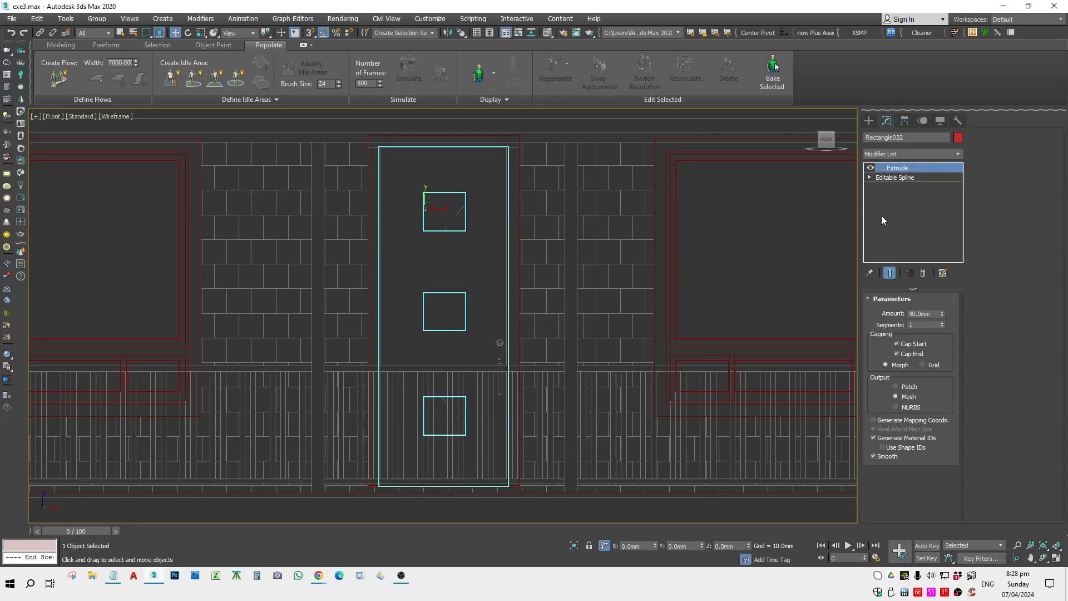
Delete the outer outline spline from the copied door leaf, keeping only the three glass opening rectangles.
left_click(907, 177)
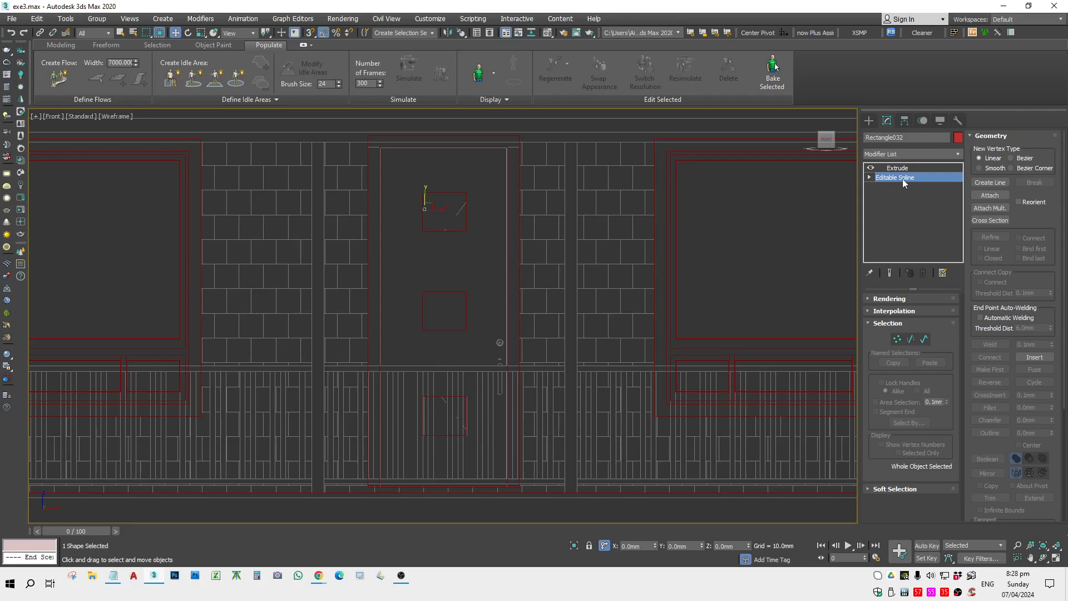
left_click(923, 339)
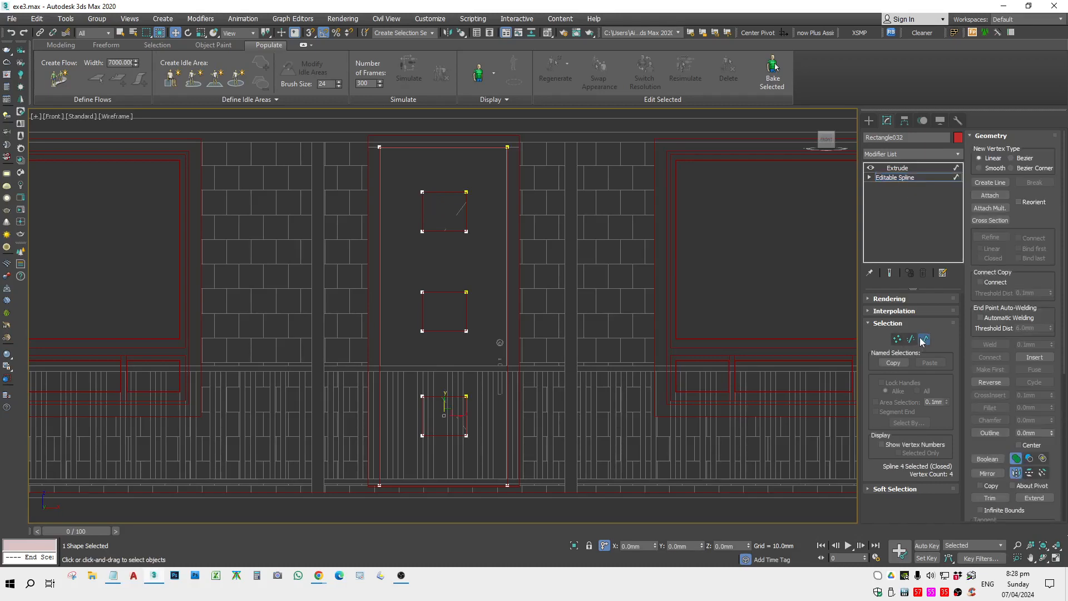
left_click(485, 148)
left_click(464, 159)
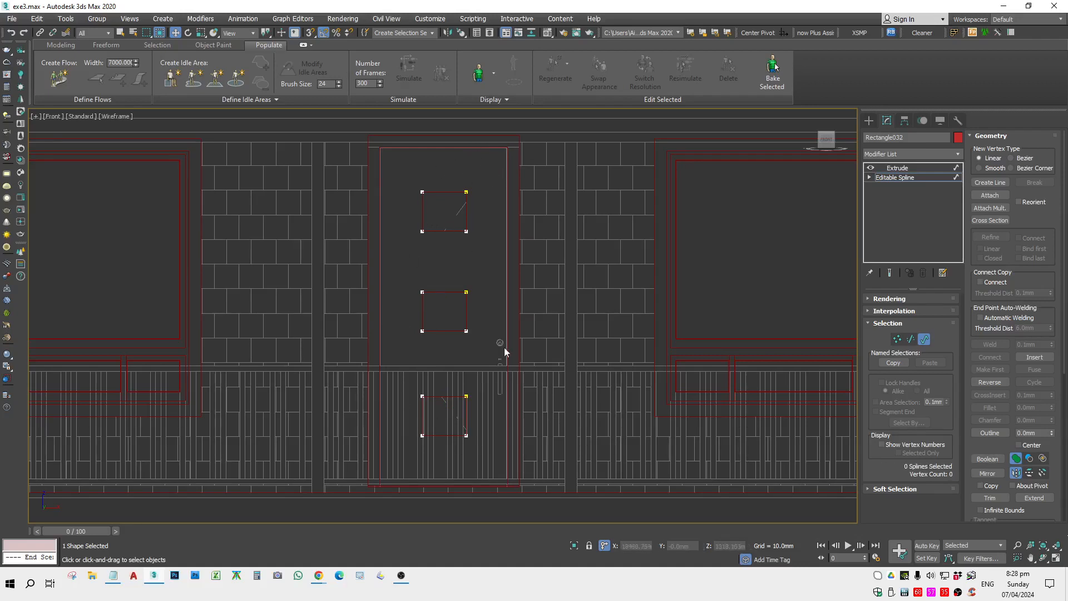
Set the Extrude amount of the three glass panes to 8 mm.
left_click(914, 179)
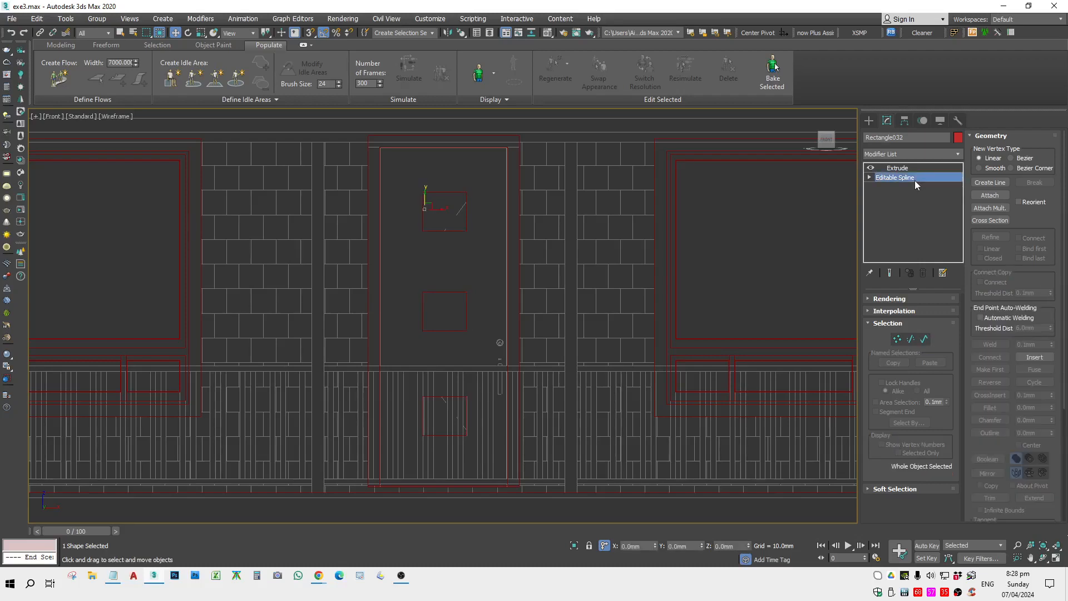
left_click(908, 169)
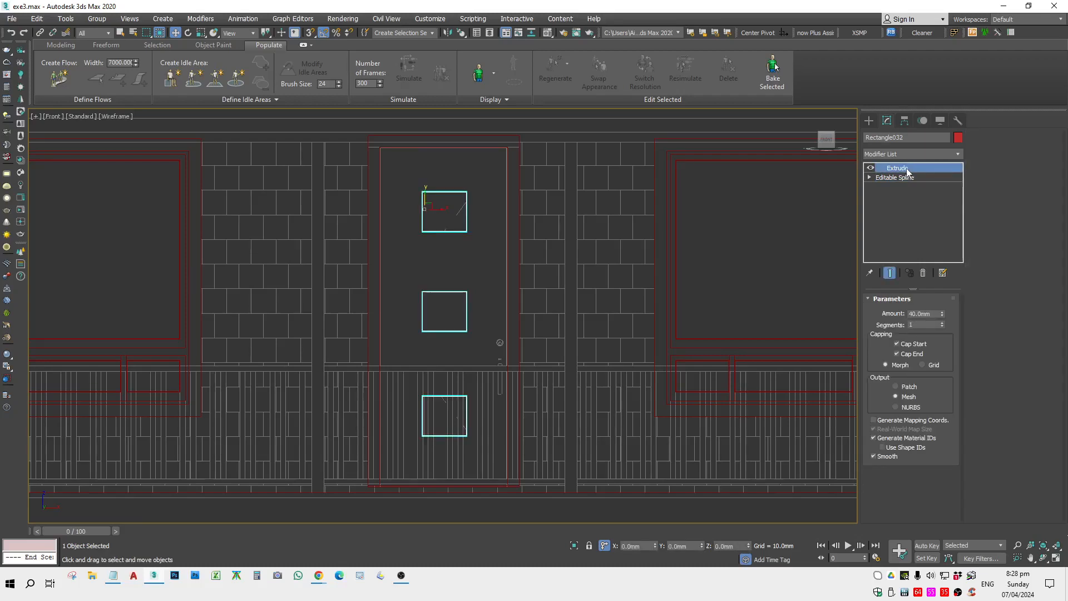
double_click(930, 315)
type("8")
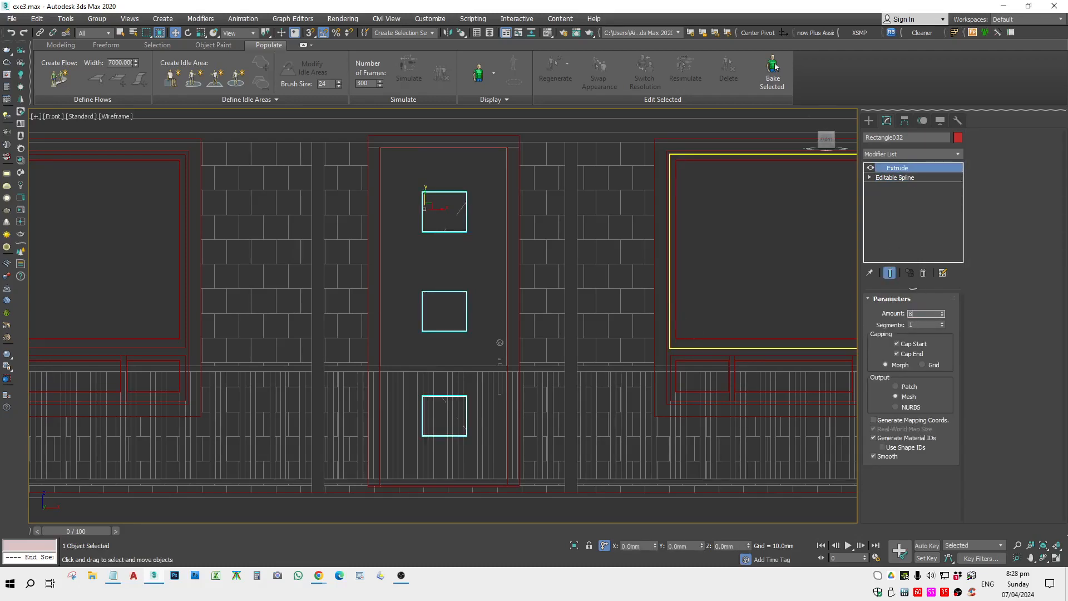
key("Return")
Isolate the glass panes together with the door leaf and its frame.
mouse_move(556, 332)
middle_mouse_down()
mouse_move(619, 320)
mouse_move(577, 372)
mouse_move(596, 347)
mouse_move(608, 351)
mouse_move(632, 305)
middle_mouse_up()
key("t")
key("z")
key("F3")
scroll(592, 306, "down", 3)
key("F3")
key("F3")
left_click(700, 322, "ctrl")
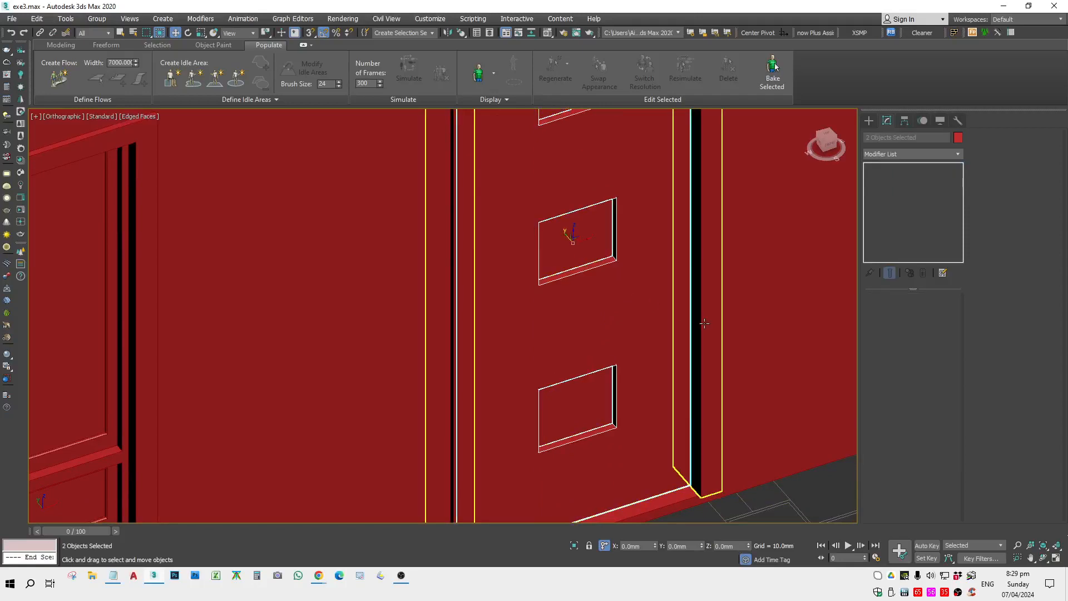
left_click(716, 491, "ctrl")
key("alt+q")
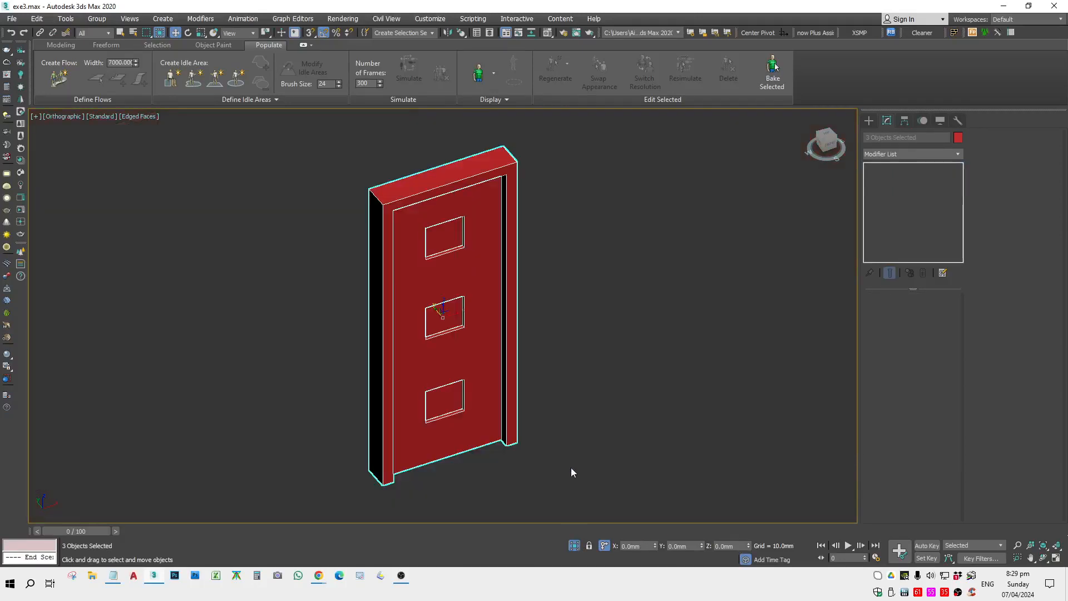
Move the glass panes about 99 mm along Y, clear of the door frame, in a wireframe top view.
key("t")
left_click(660, 423)
key("F3")
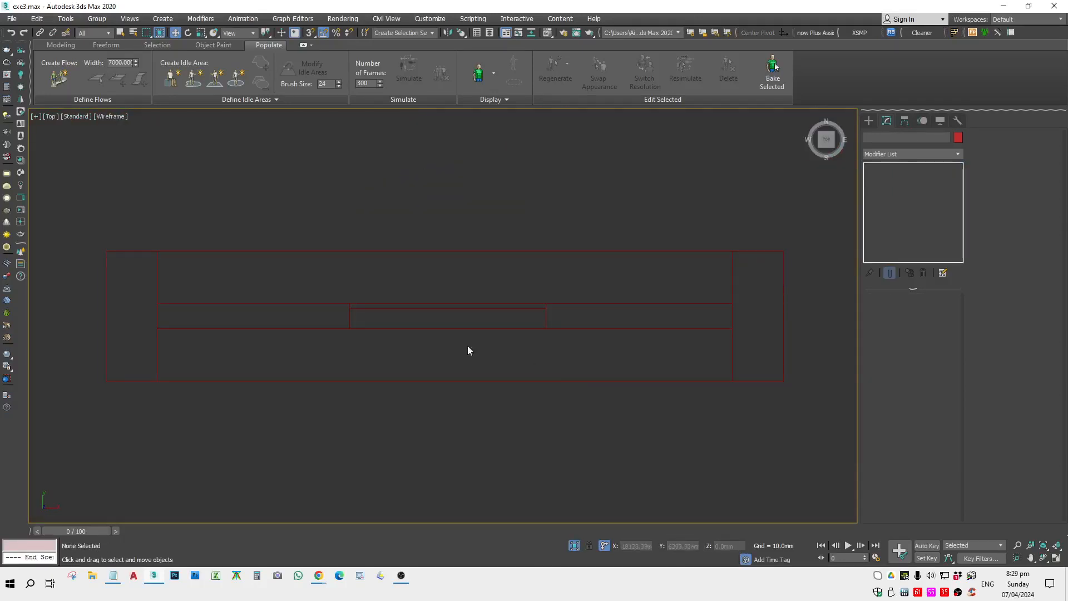
left_click(372, 309)
left_click_drag(360, 288, 369, 224)
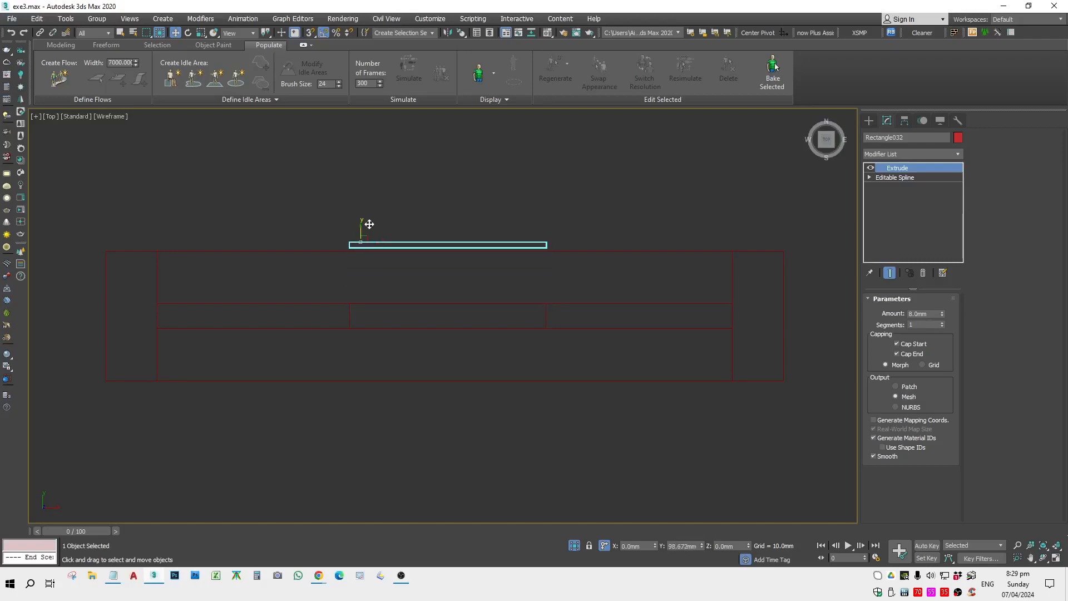
Centre the glass panes in the door leaf's thickness by snapping their side midpoint to the leaf's side midpoint.
scroll(343, 244, "up", 5)
key("space")
key("s")
scroll(344, 244, "down", 4)
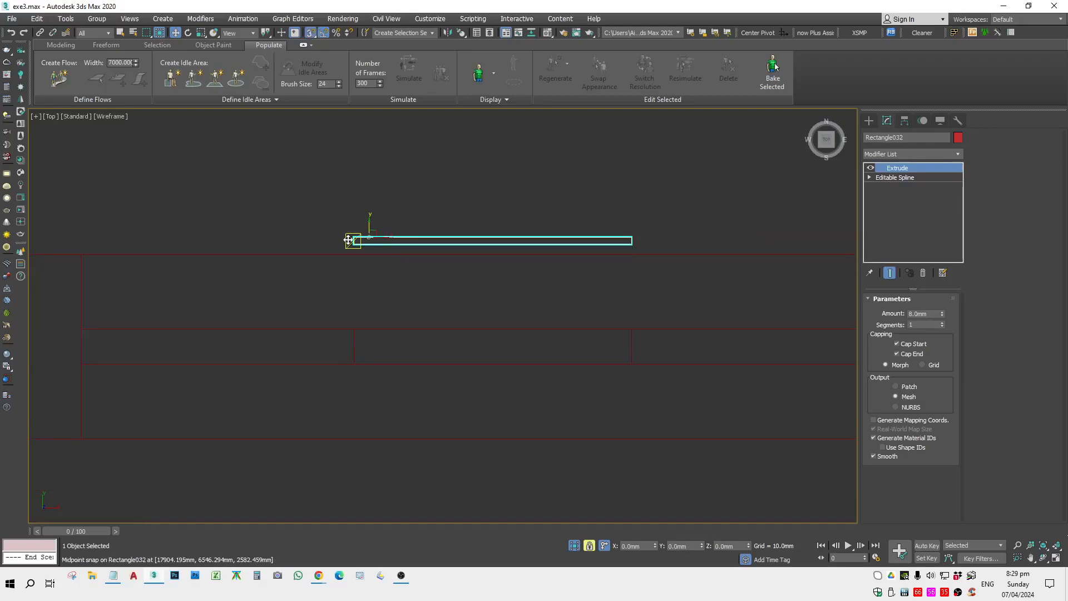
left_click_drag(349, 240, 357, 347)
key("s")
key("space")
left_click(367, 297)
Check the door assembly in a shaded view, and end the isolation to show the whole front elevation.
scroll(367, 296, "down", 7)
middle_click_drag(367, 305, 410, 236, "alt")
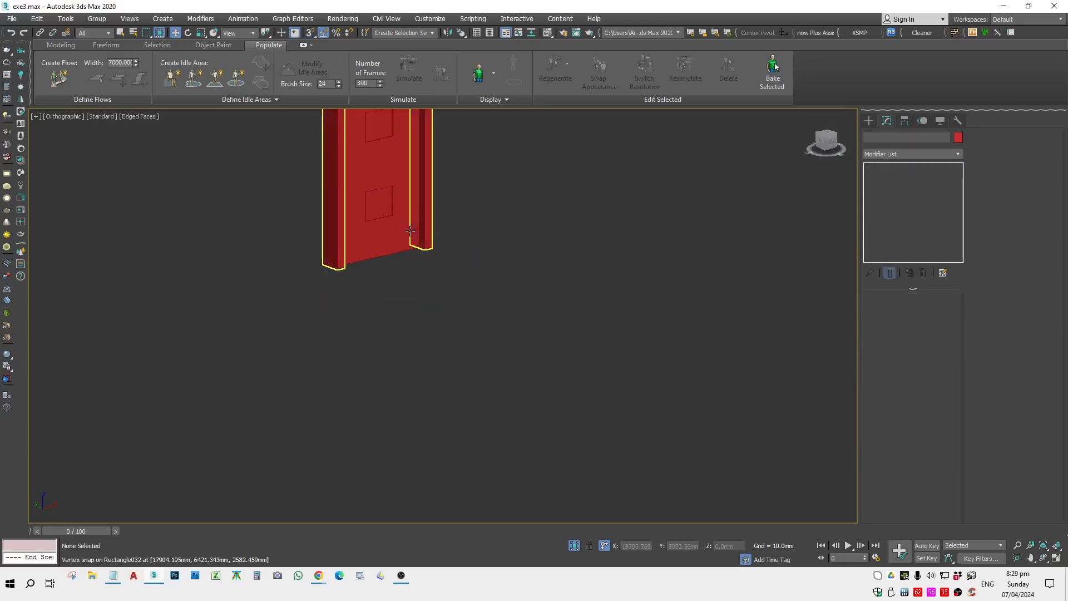
scroll(395, 392, "down", 5)
key("f")
key("ctrl+a")
key("z")
scroll(380, 342, "down", 5)
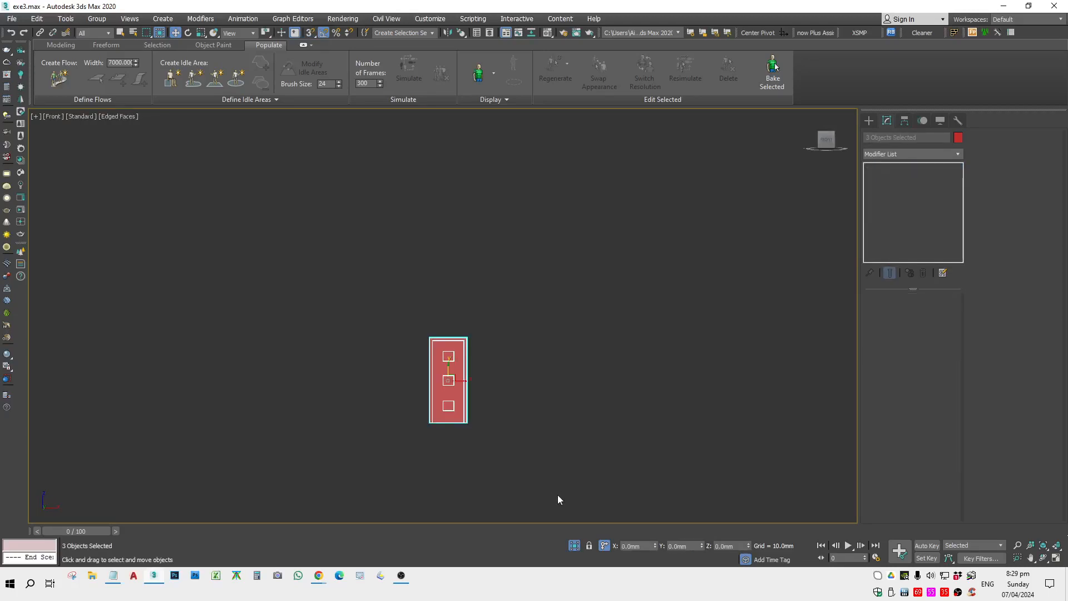
left_click(573, 547)
middle_click_drag(495, 378, 436, 362)
left_click(453, 428)
key("f")
scroll(462, 391, "down", 4)
scroll(574, 392, "up", 6)
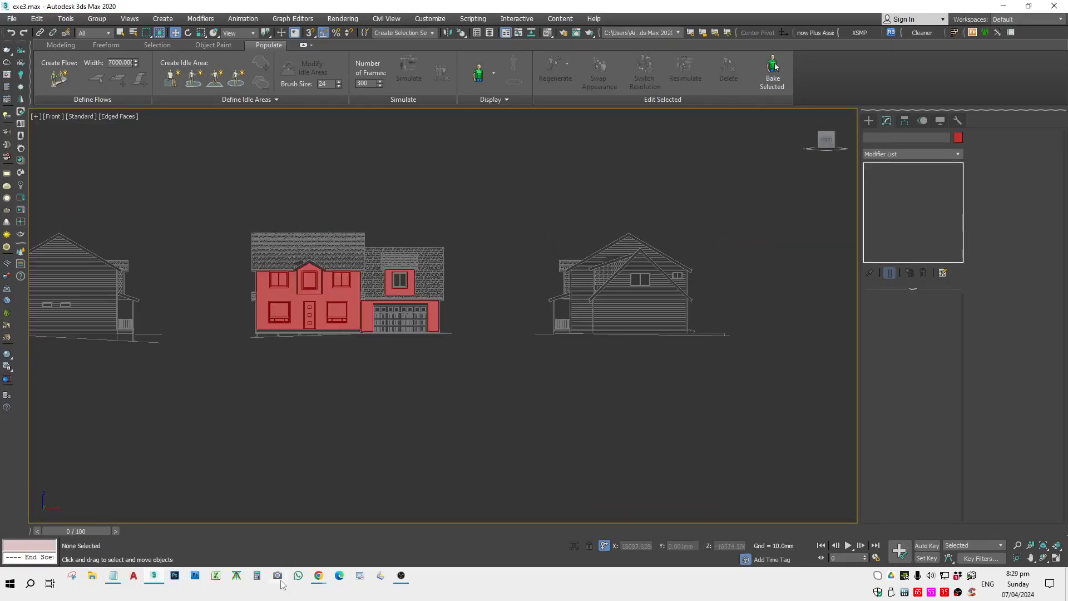
Read the lesson 4 topics in the Notepad notes and examine the garage door in the wireframe front elevation.
left_click(114, 576)
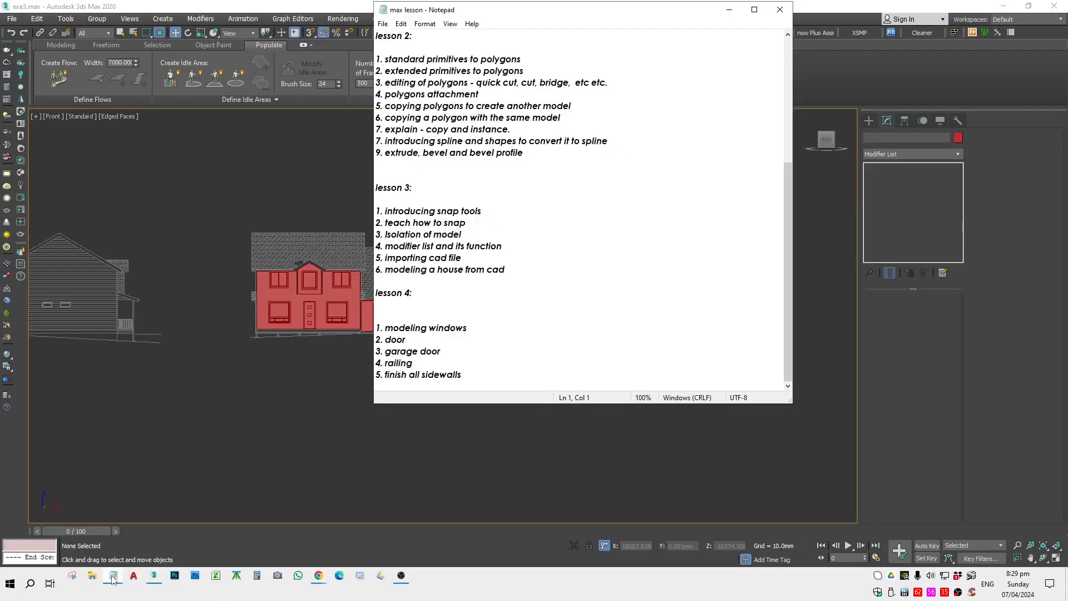
left_click(113, 577)
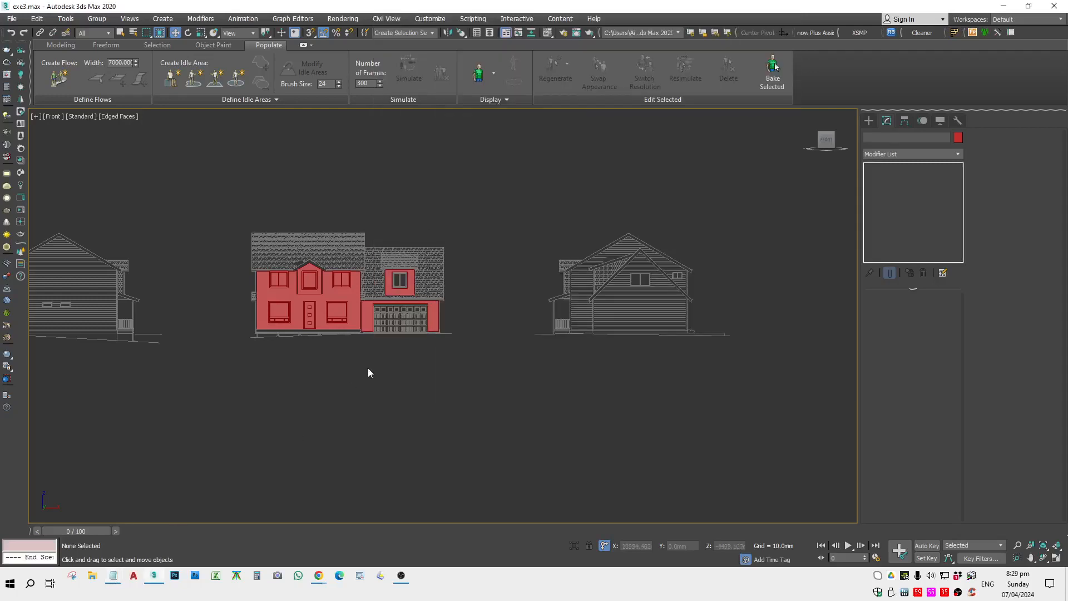
scroll(368, 372, "up", 4)
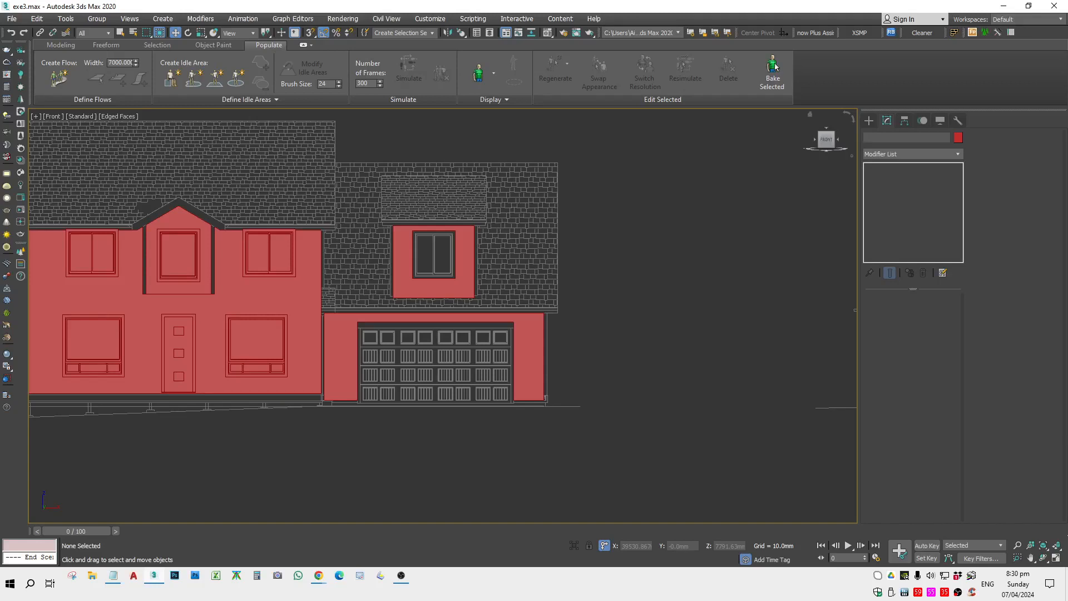
scroll(370, 341, "up", 6)
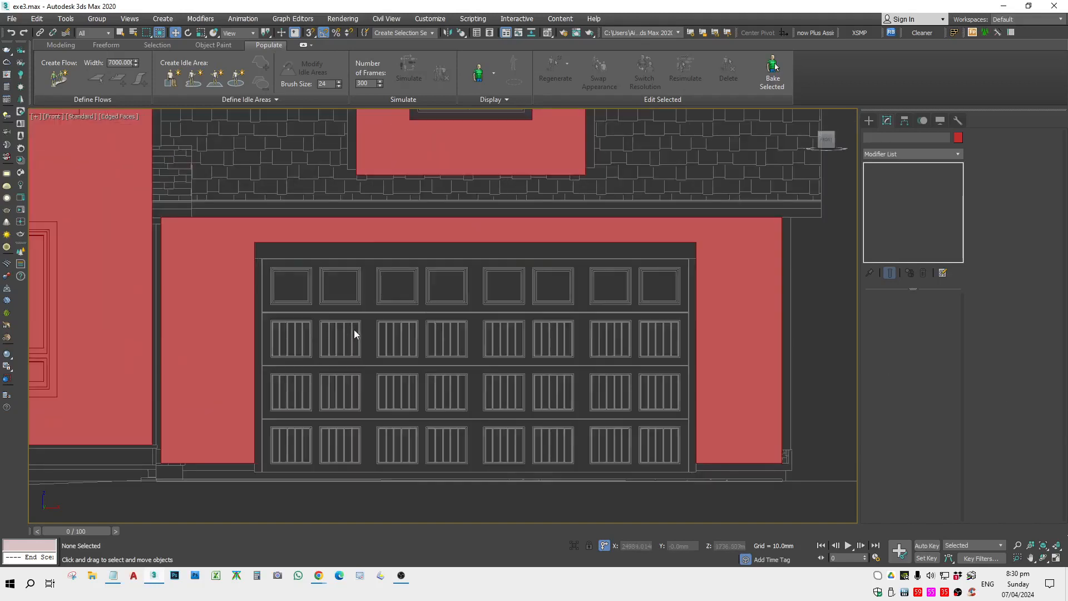
key("F3")
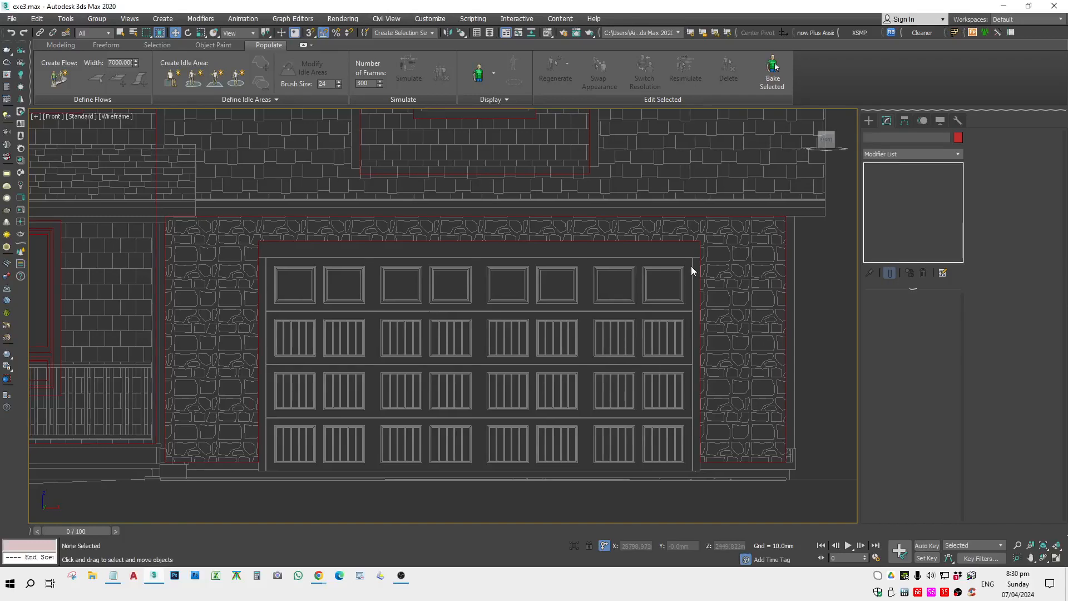
scroll(702, 259, "up", 5)
scroll(702, 259, "down", 6)
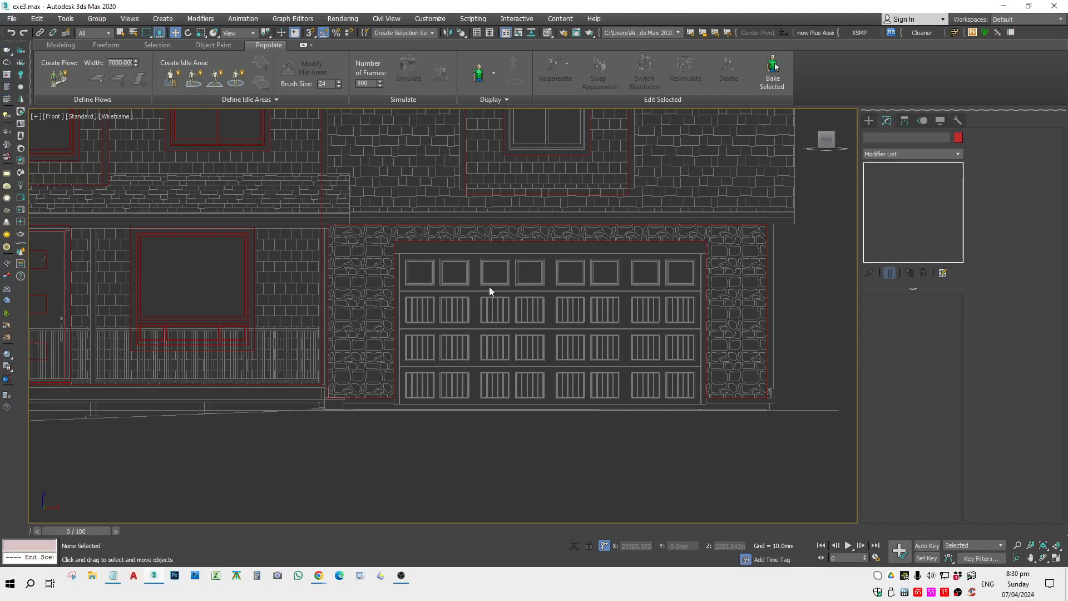
Create a box about 119 mm long and 389 mm wide in the band above the garage door, with its height set to 100 mm.
left_click(868, 120)
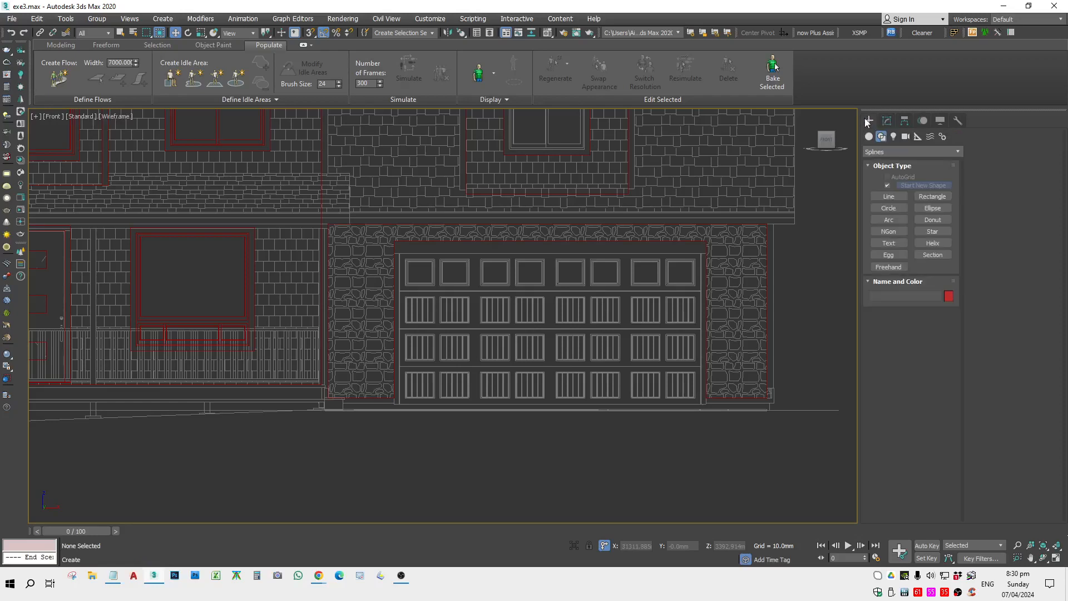
scroll(846, 169, "up", 3)
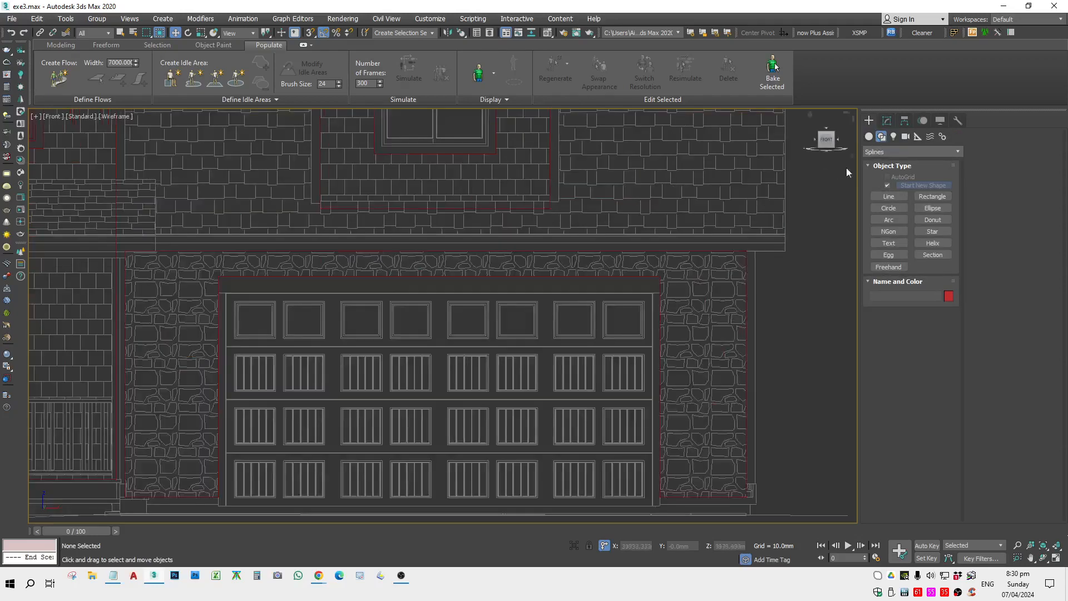
left_click(867, 137)
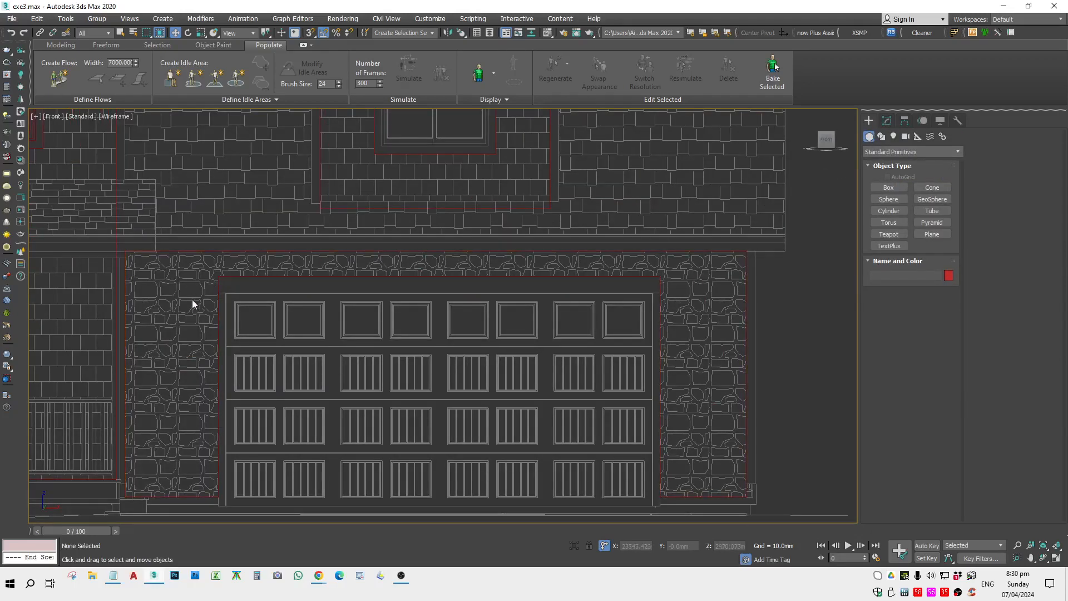
scroll(233, 287, "up", 15)
scroll(241, 290, "down", 12)
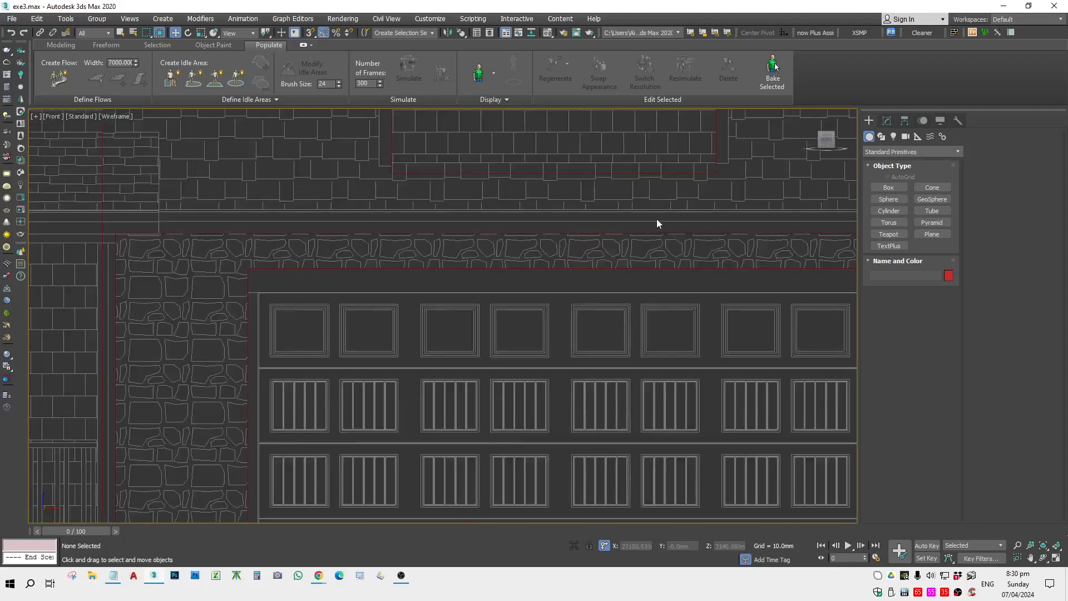
middle_click_drag(698, 262, 556, 262)
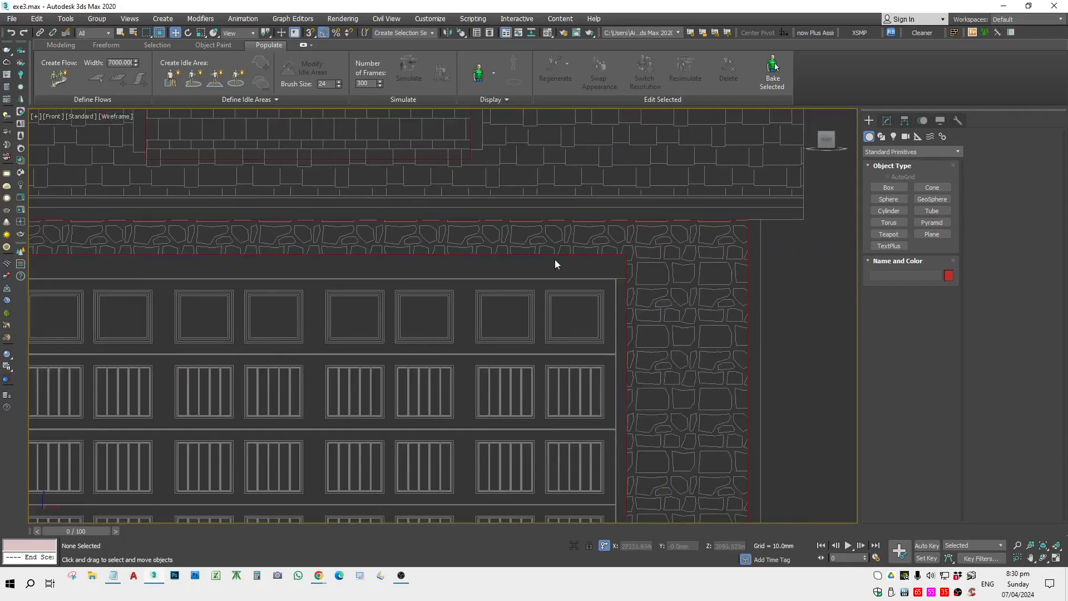
left_click(877, 186)
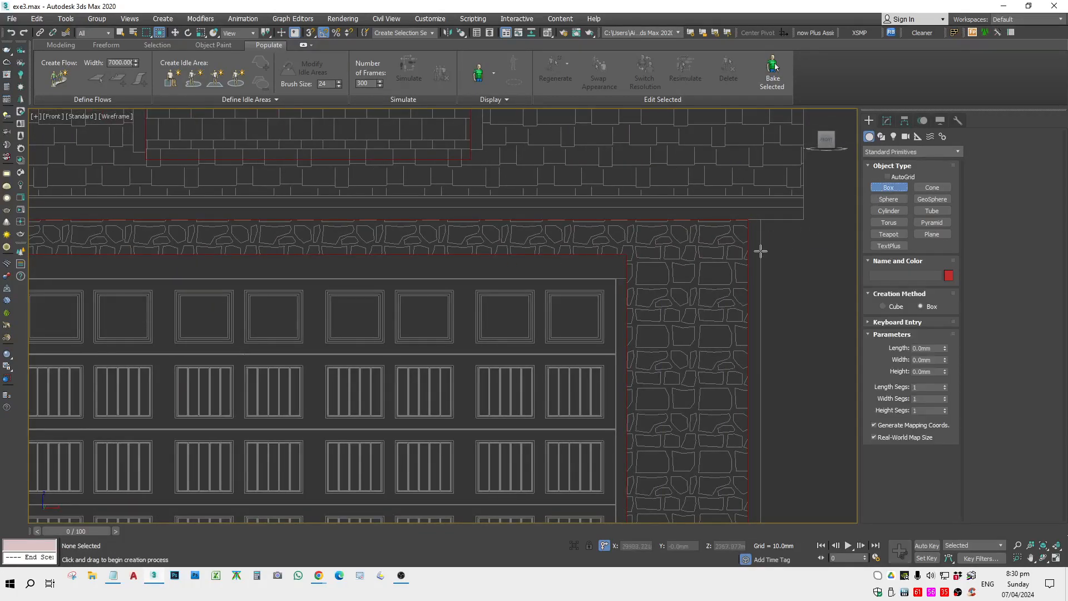
scroll(584, 266, "up", 5)
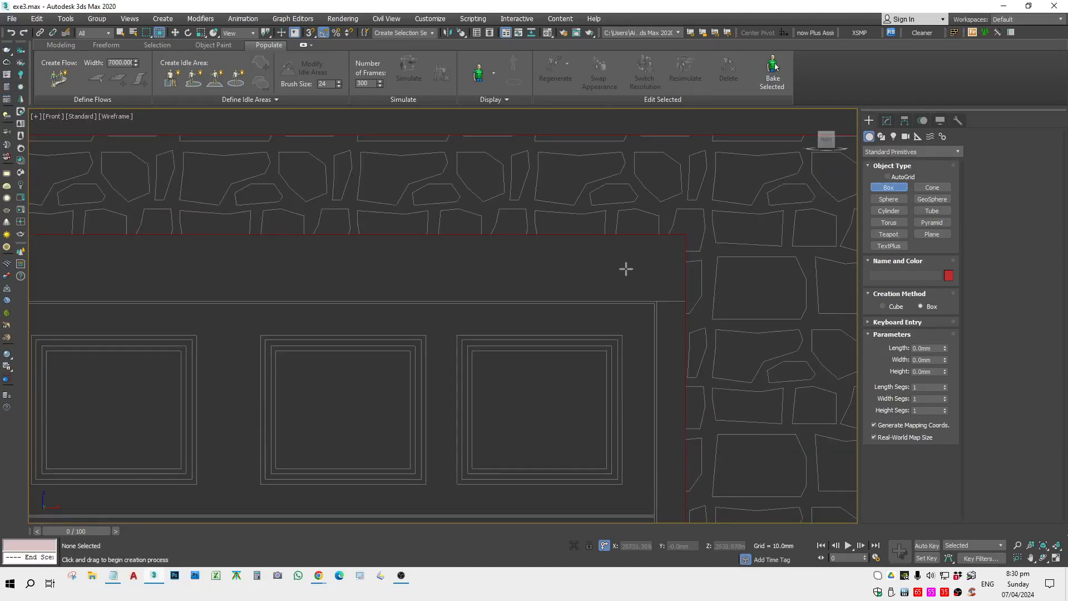
left_click_drag(621, 245, 485, 288)
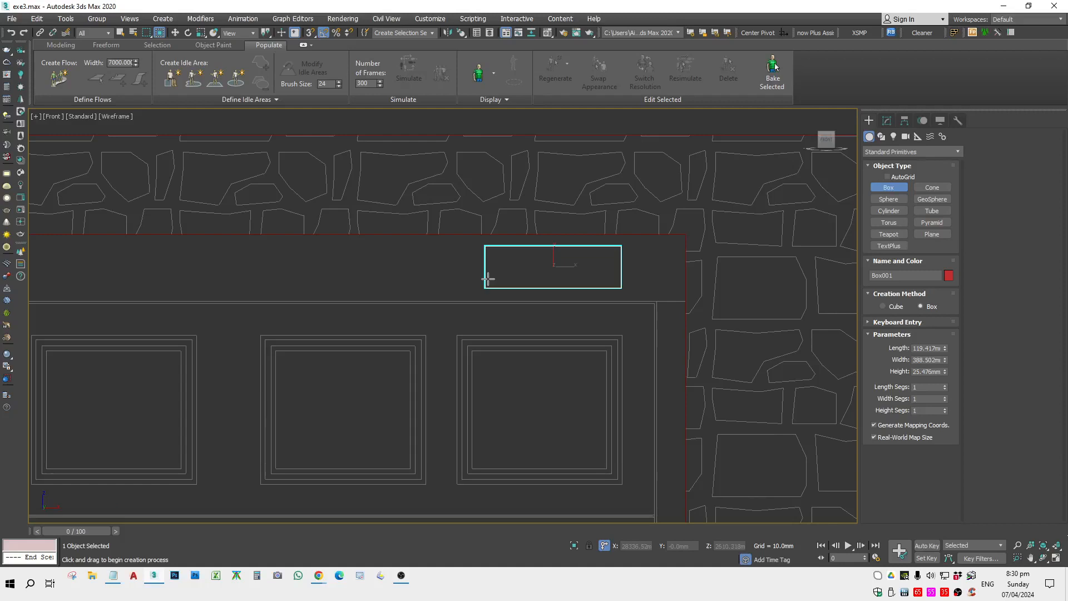
double_click(933, 371)
type("100")
middle_click_drag(624, 393, 627, 393)
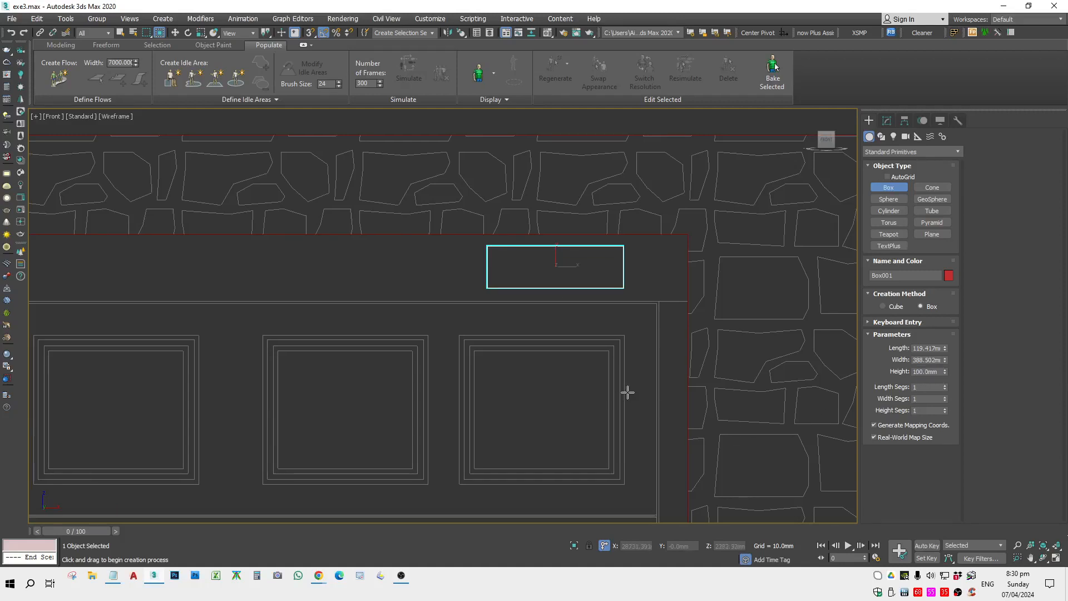
Convert the new box above the garage door to an Editable Poly.
key("w")
right_click(621, 276)
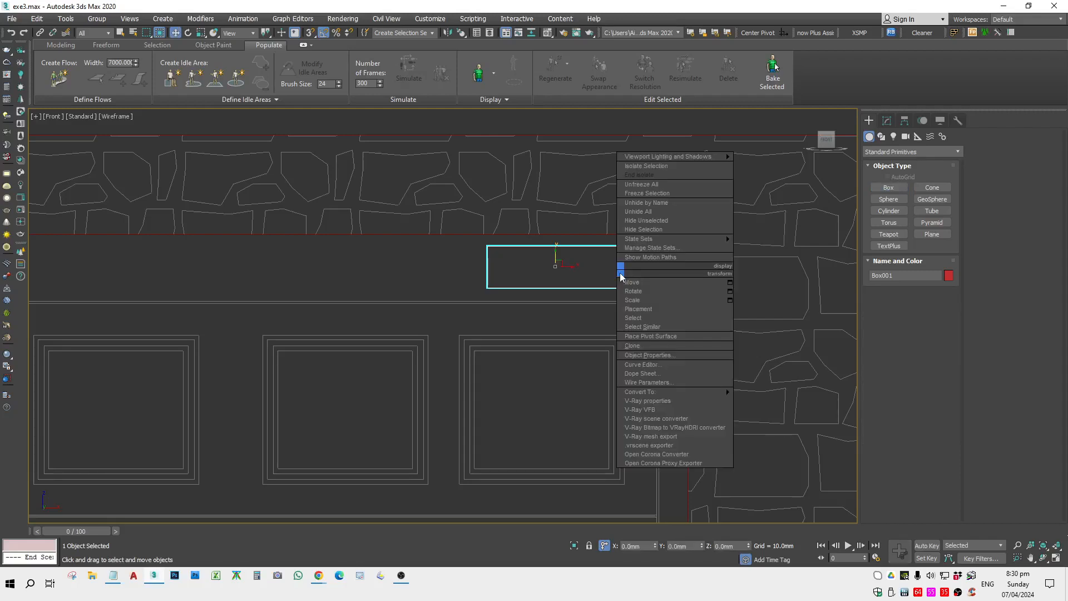
mouse_move(659, 392)
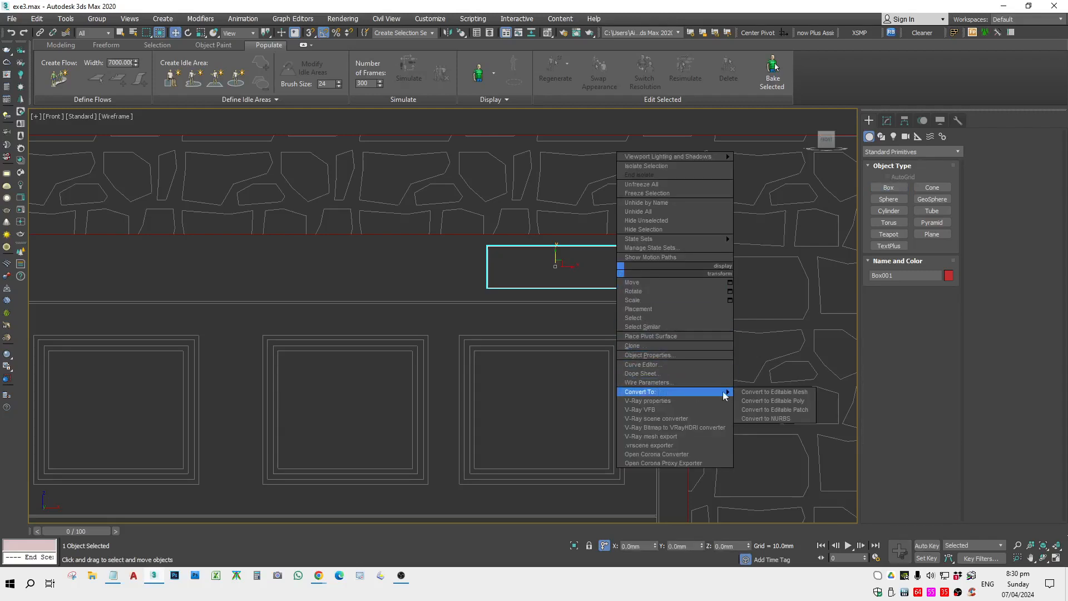
left_click(773, 400)
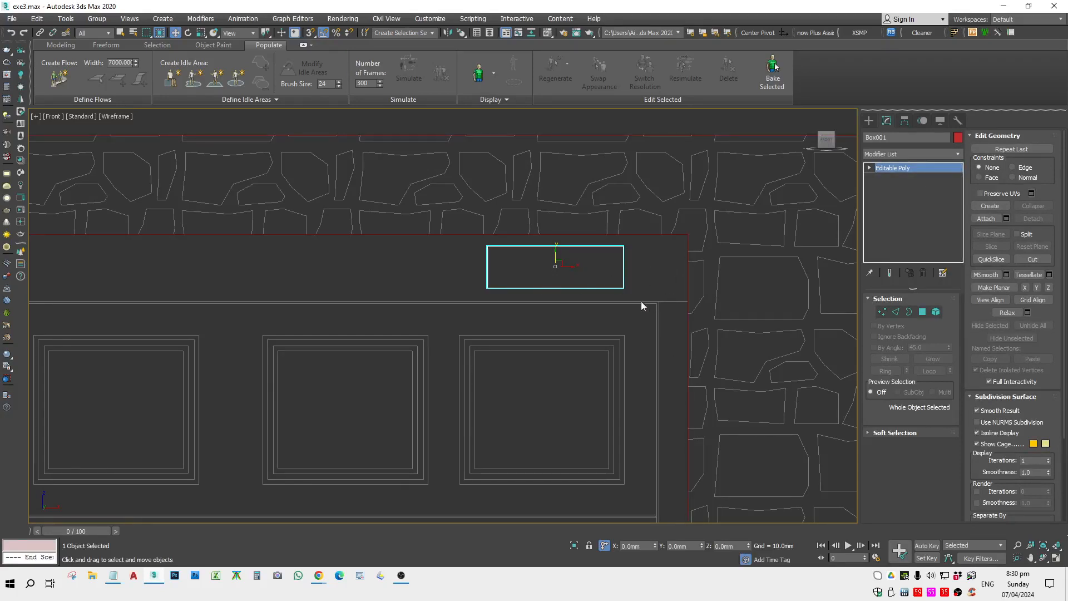
Bevel the front polygon of the box above the garage door with a 5 mm height and a -5 mm outline.
scroll(640, 302, "down", 5)
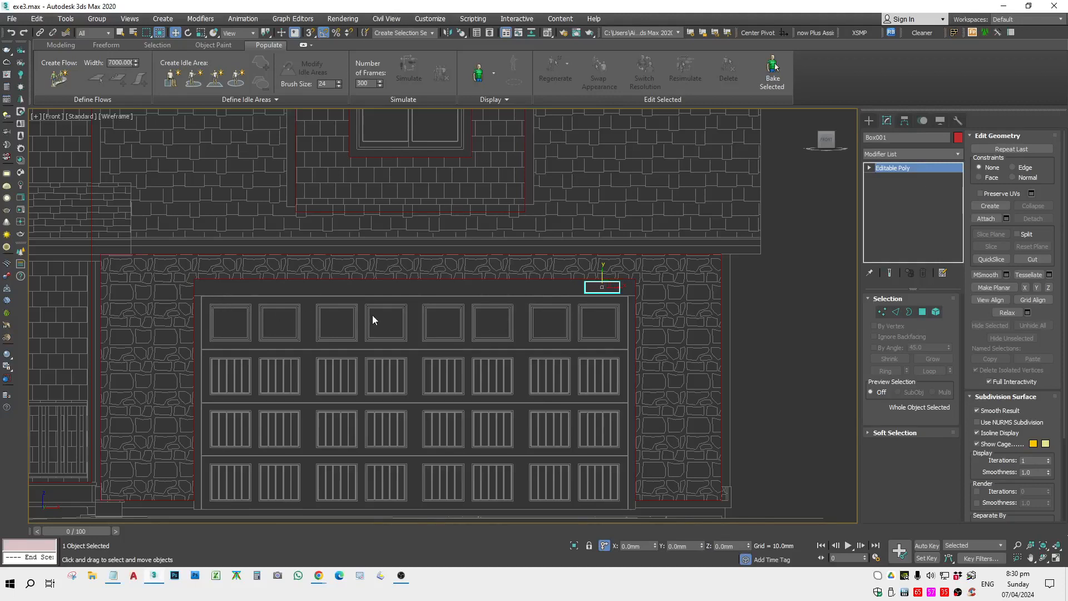
scroll(629, 298, "up", 7)
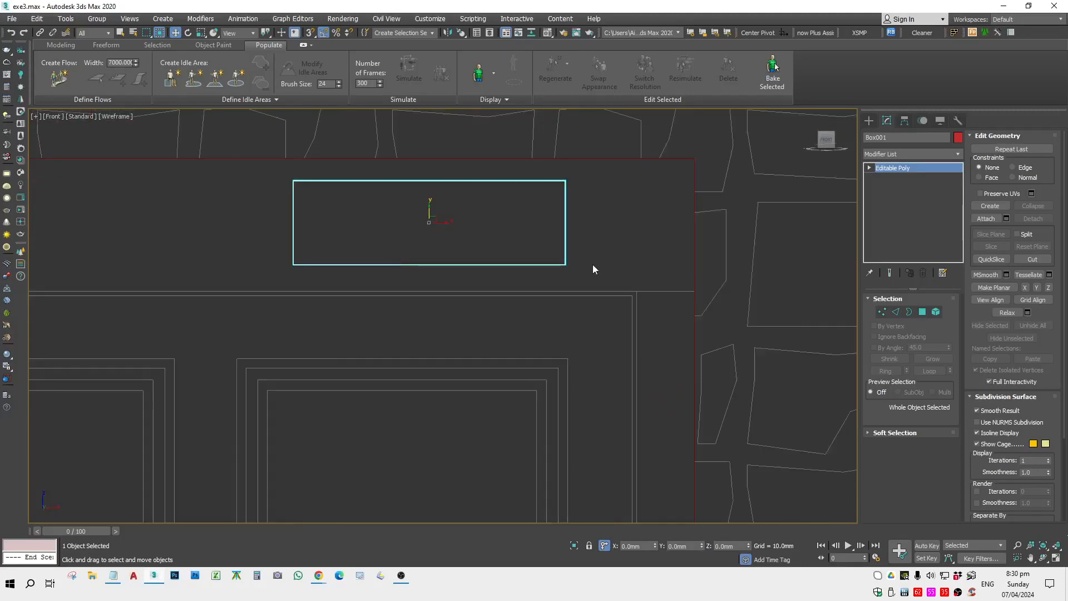
middle_click_drag(602, 265, 596, 287)
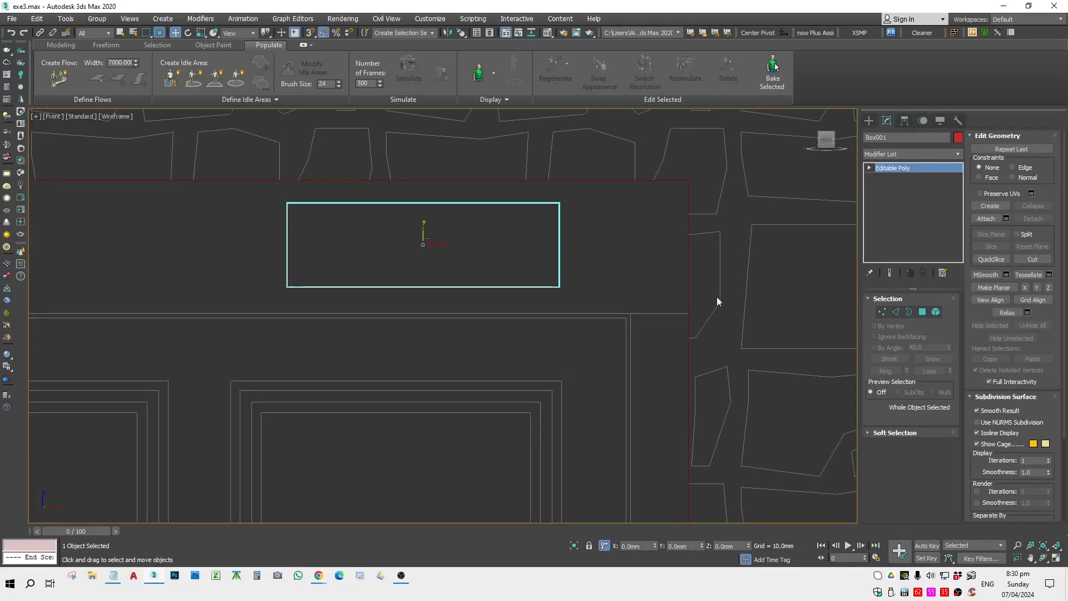
left_click(921, 311)
left_click(545, 259)
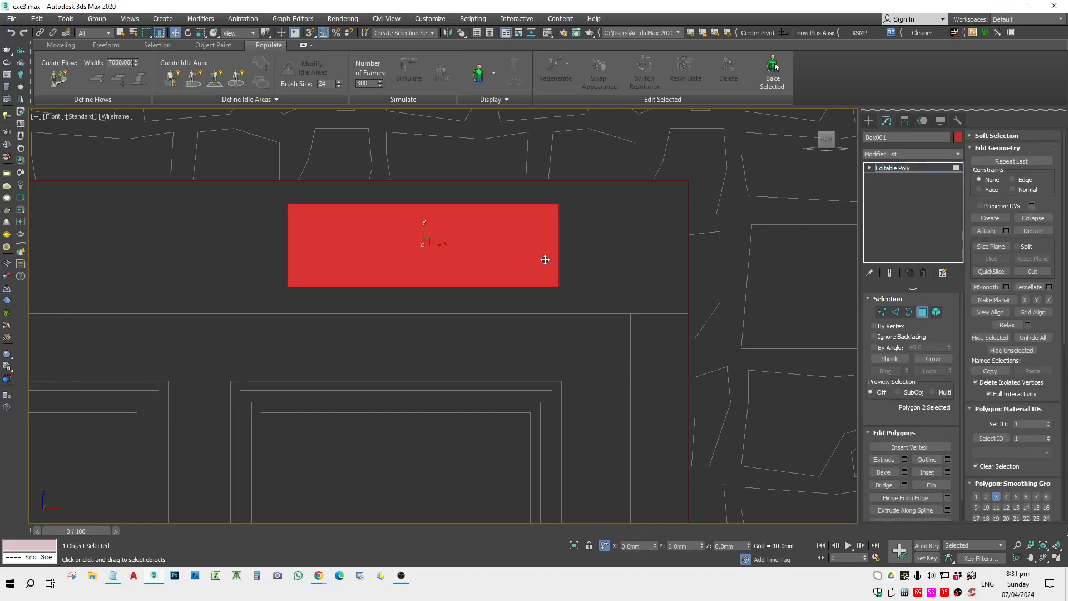
key("p")
middle_click_drag(572, 268, 552, 332, "alt")
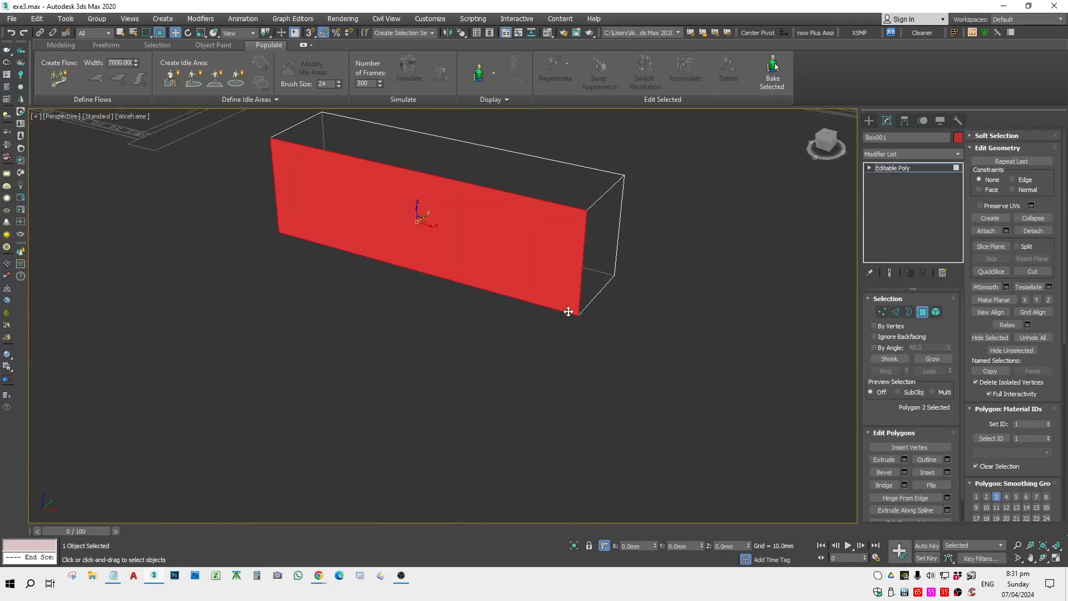
left_click(905, 473)
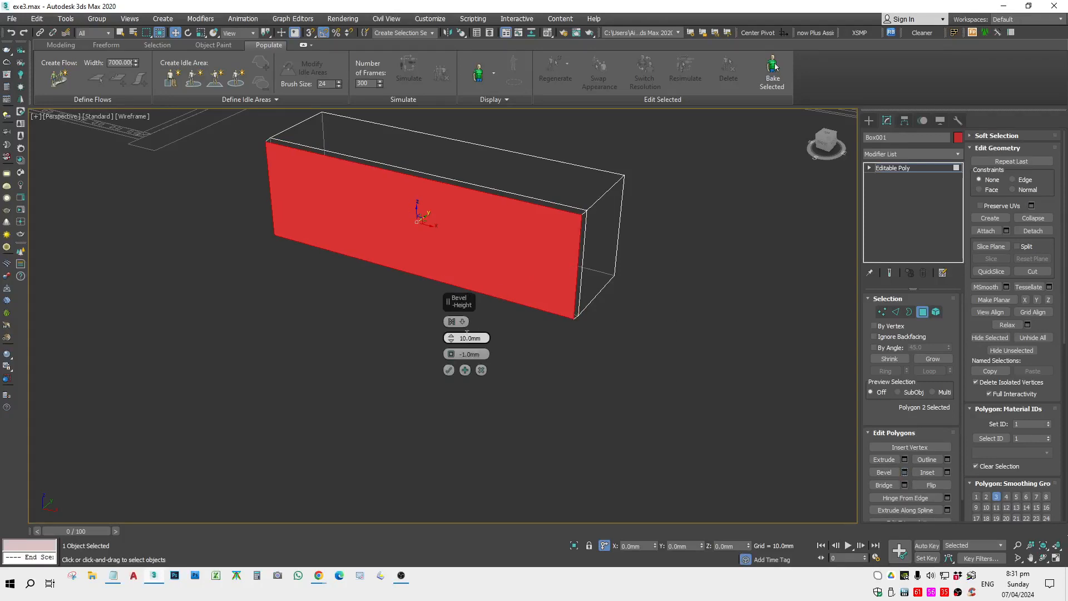
double_click(469, 337)
type("5")
key("Return")
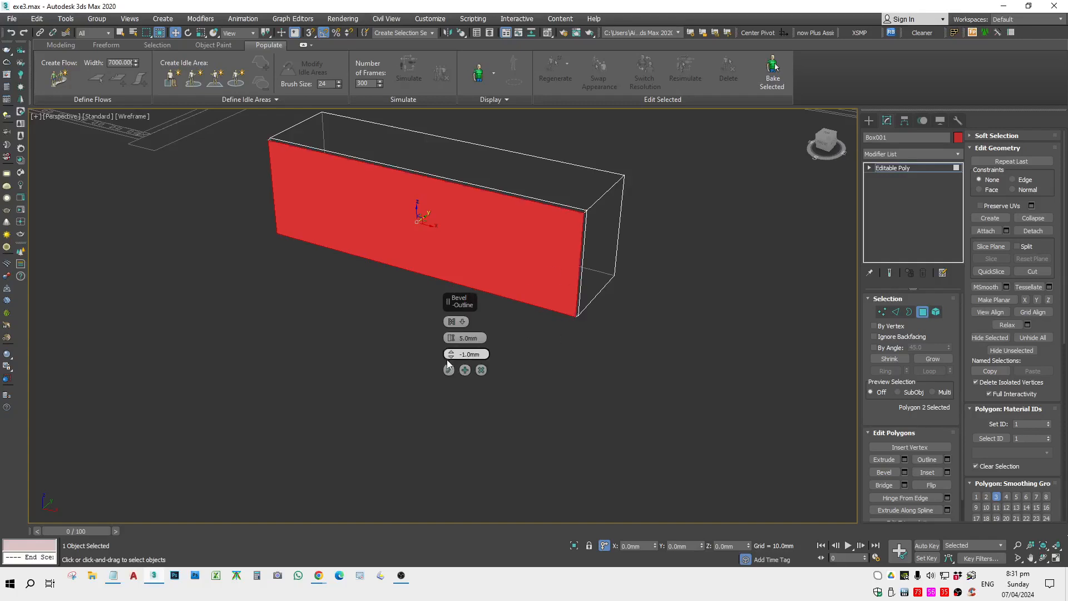
left_click_drag(463, 354, 659, 361)
type("5")
left_click(448, 370)
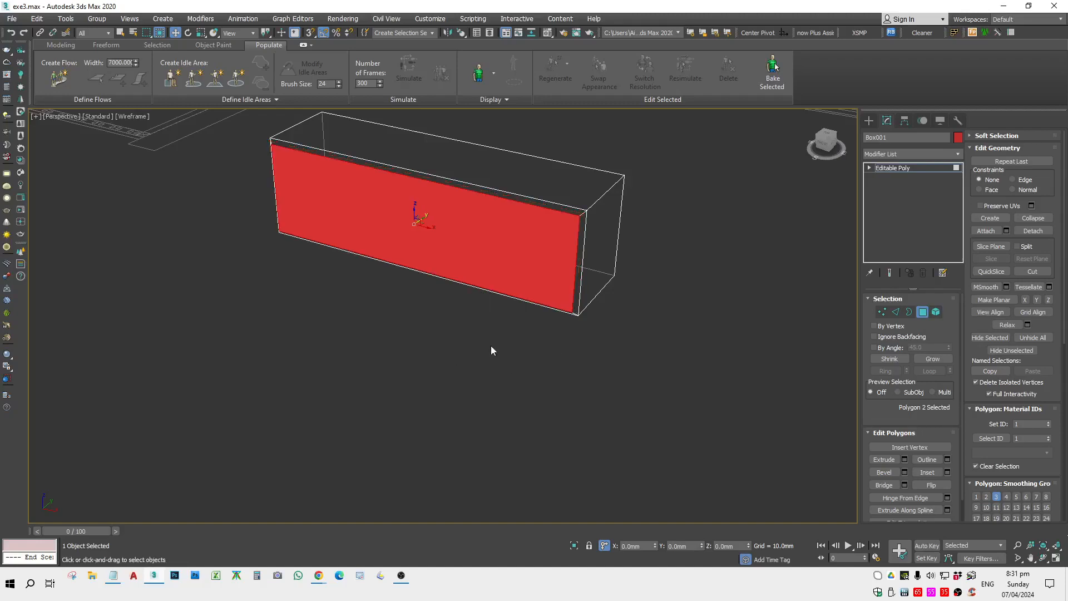
key("f")
scroll(507, 296, "down", 3)
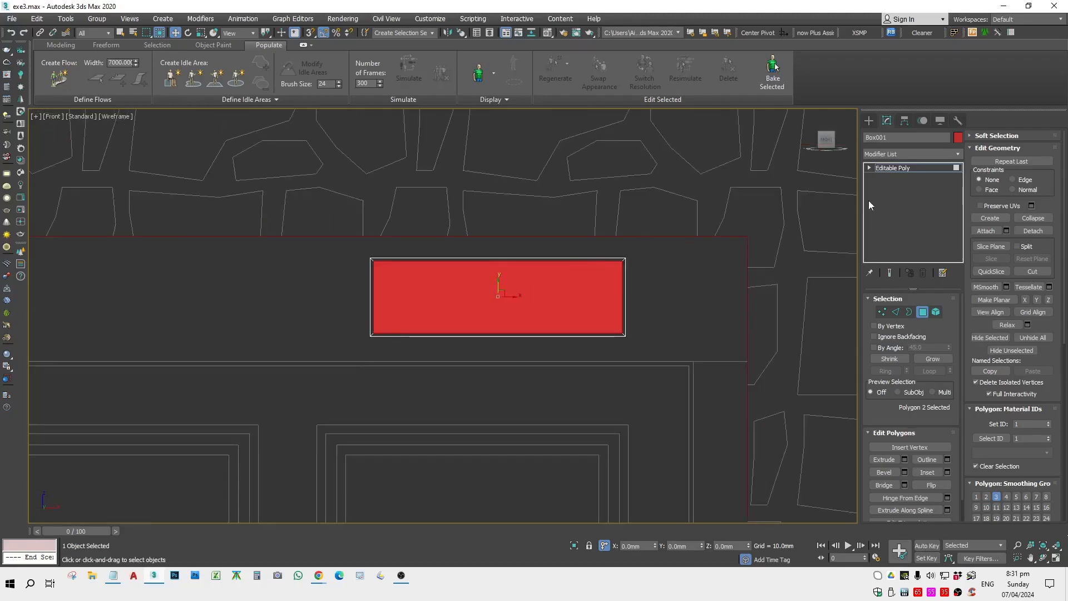
Leave polygon editing on the box, reselect it as a whole and bring it up among the floor-plan lines in Top view.
left_click(885, 166)
left_click(617, 296)
key("F3")
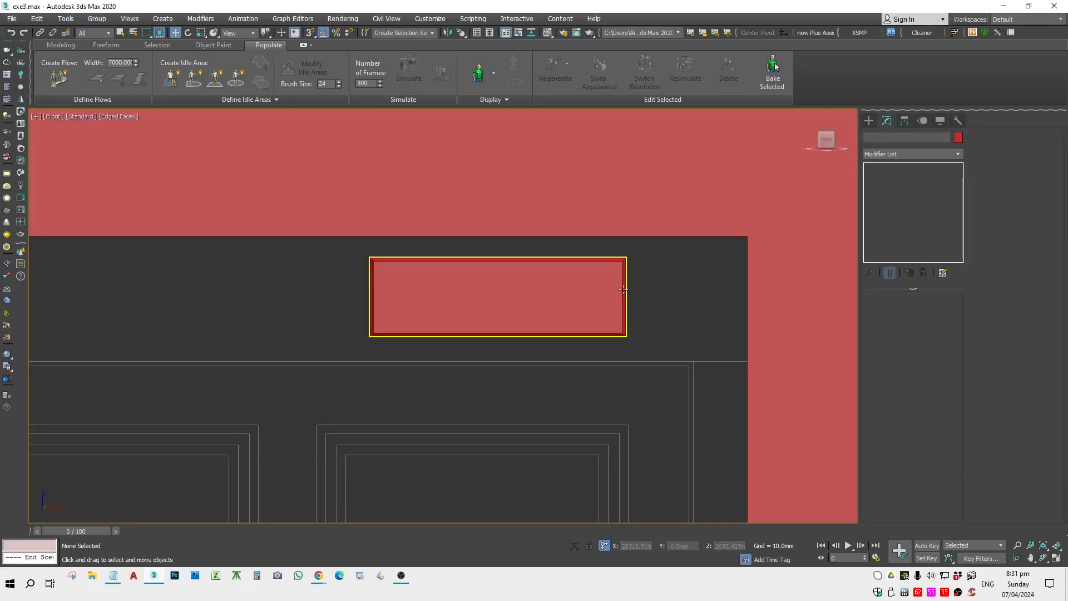
left_click(603, 286)
key("F3")
key("t")
key("alt+q")
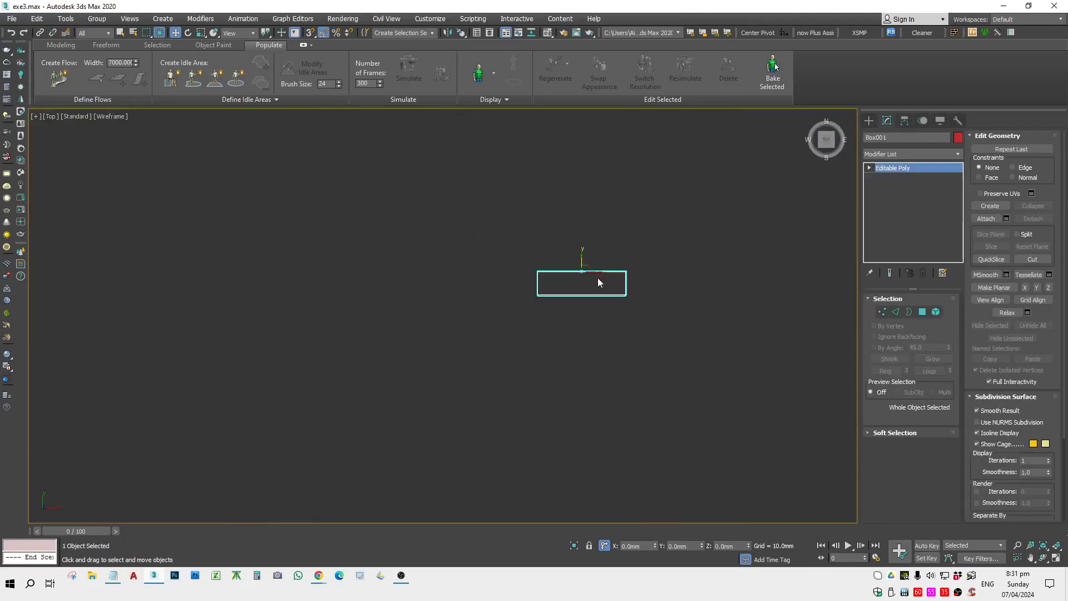
scroll(591, 274, "down", 6)
scroll(606, 147, "up", 4)
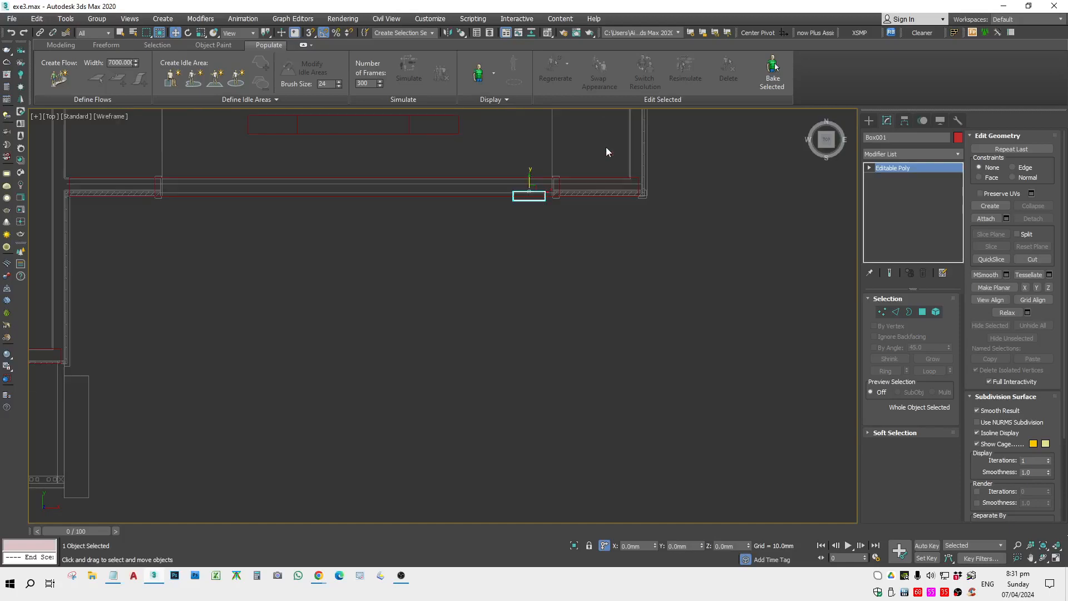
Move the box in plan so its back edge snaps onto the wall line at the right end of the garage opening.
scroll(543, 173, "up", 5)
left_click_drag(491, 239, 558, 201)
scroll(565, 257, "up", 5)
key("space")
scroll(593, 226, "down", 3)
key("s")
key("z")
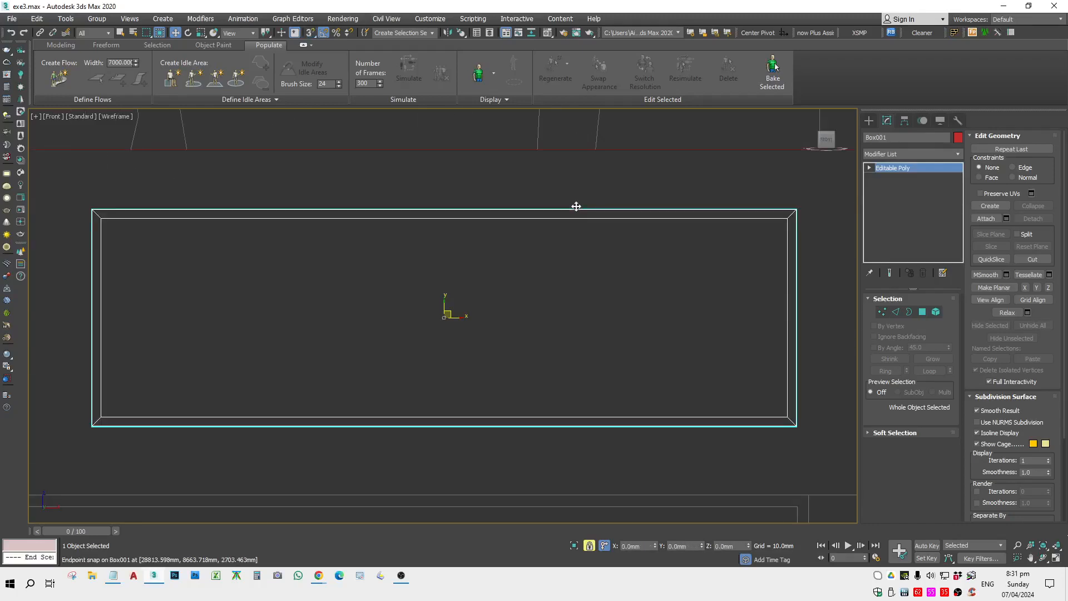
middle_click_drag(574, 205, 662, 248, "alt")
key("t")
key("z")
key("x")
key("Escape")
scroll(555, 296, "down", 8)
key("F3")
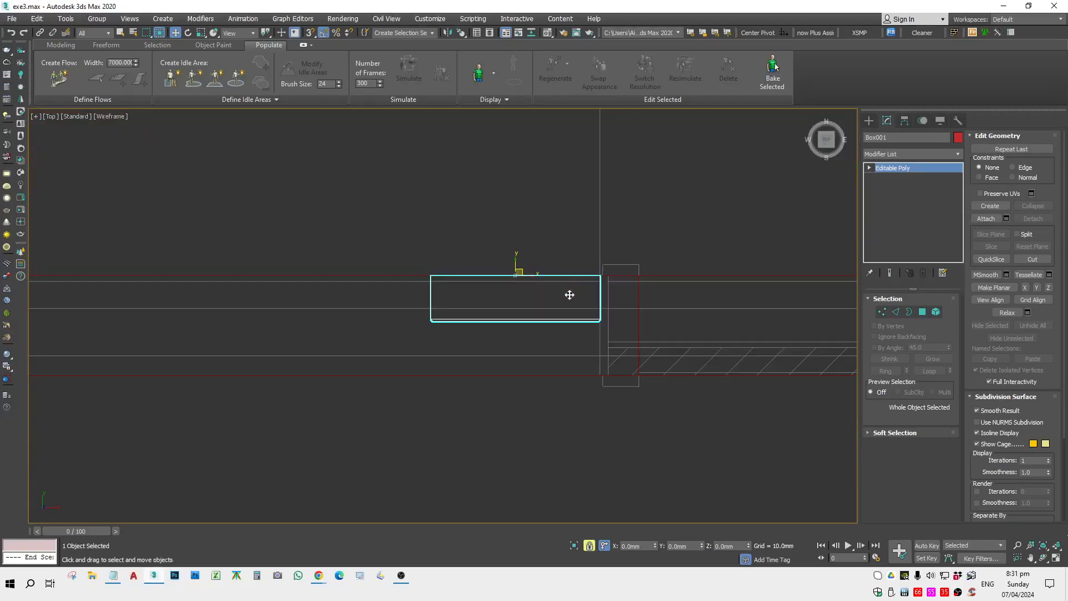
Move the box's eight front vertices in plan out to the outer edge of the trim outline beside the opening.
key("1")
left_click_drag(375, 296, 604, 345)
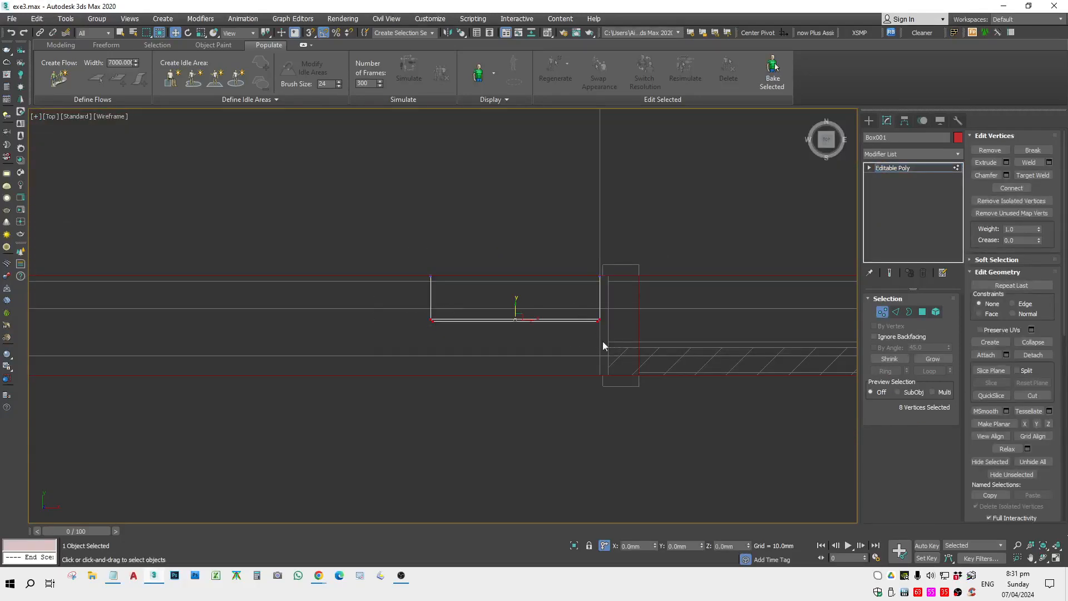
left_click_drag(515, 307, 634, 392)
key("s")
scroll(609, 389, "up", 8)
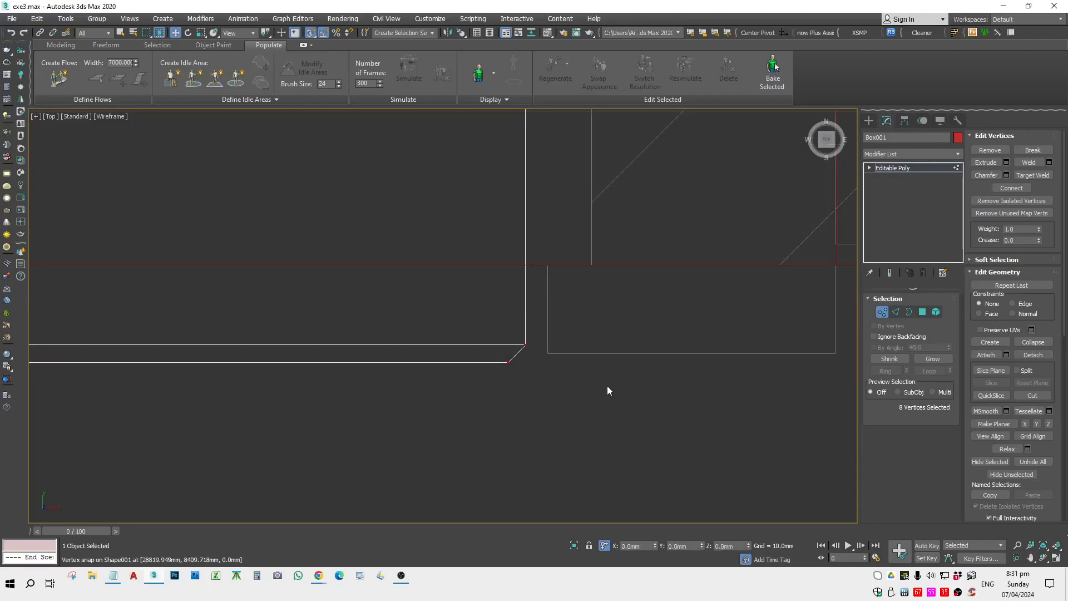
left_click_drag(508, 364, 548, 353)
key("s")
key("space")
scroll(549, 348, "down", 8)
key("1")
key("f")
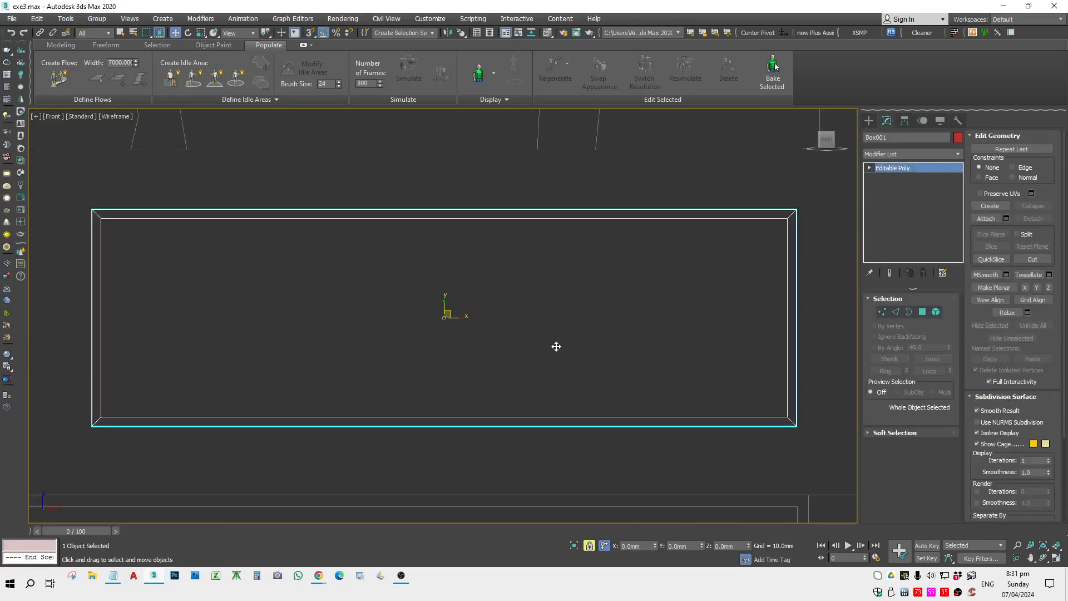
Snap the box's right-end vertices horizontally to the right edge of the garage opening in Front view.
scroll(546, 340, "down", 4)
key("1")
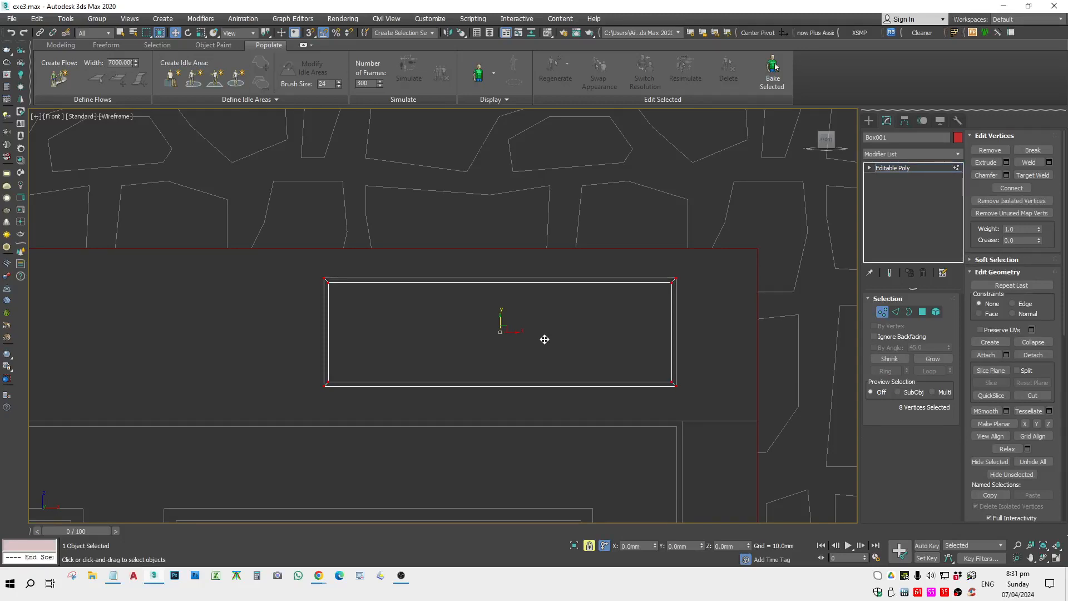
left_click_drag(553, 224, 691, 357)
key("ctrl+z")
key("space")
left_click_drag(738, 426, 739, 426)
scroll(729, 290, "up", 4)
key("space")
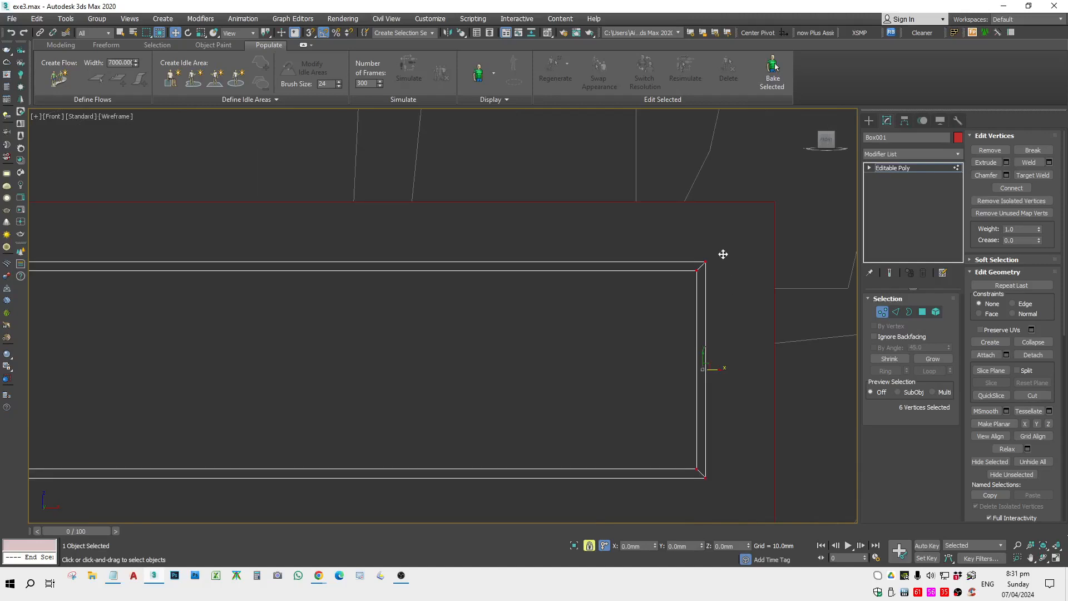
left_click_drag(718, 256, 775, 204)
key("s")
key("space")
scroll(755, 216, "down", 6)
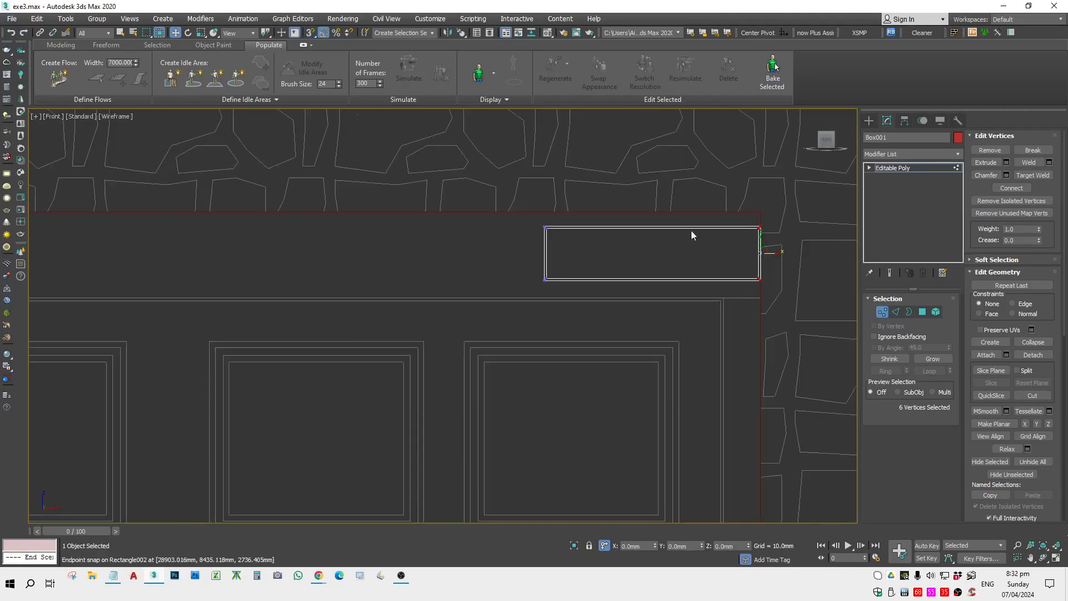
Shift the box's left-end vertices to the right so it becomes a short block at the opening's upper-right corner.
left_click_drag(579, 203, 494, 366)
scroll(641, 310, "down", 5)
left_click_drag(617, 290, 106, 277)
middle_click_drag(153, 281, 490, 265)
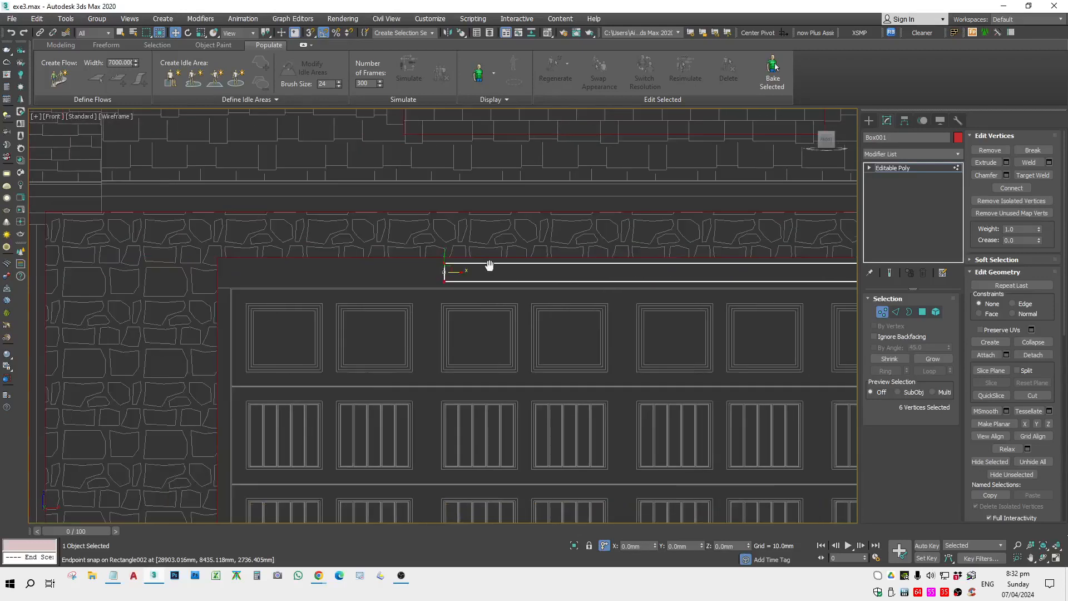
scroll(401, 281, "up", 6)
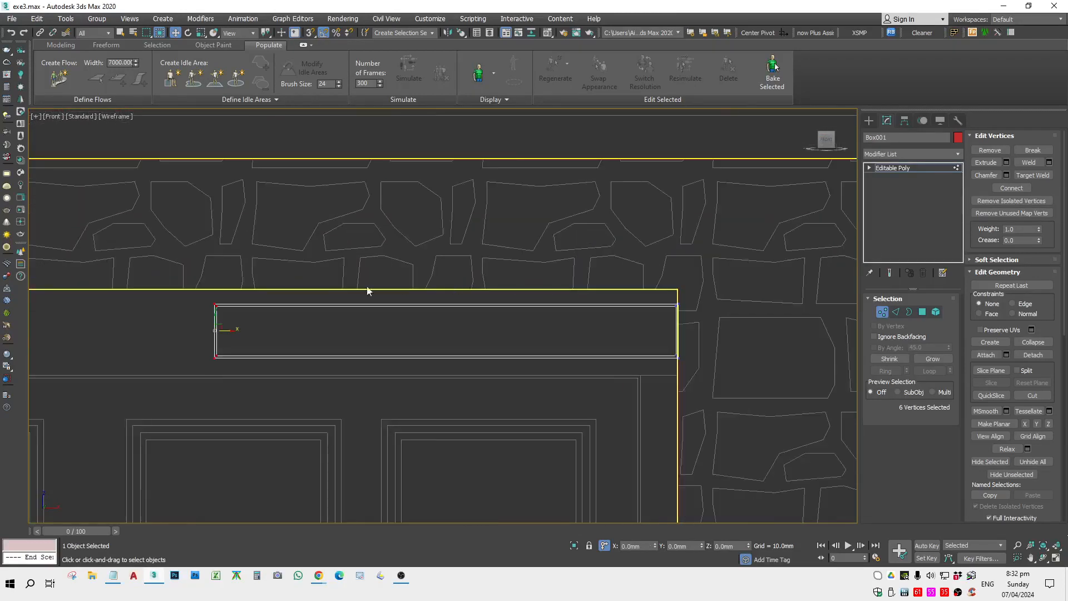
left_click_drag(231, 330, 619, 329)
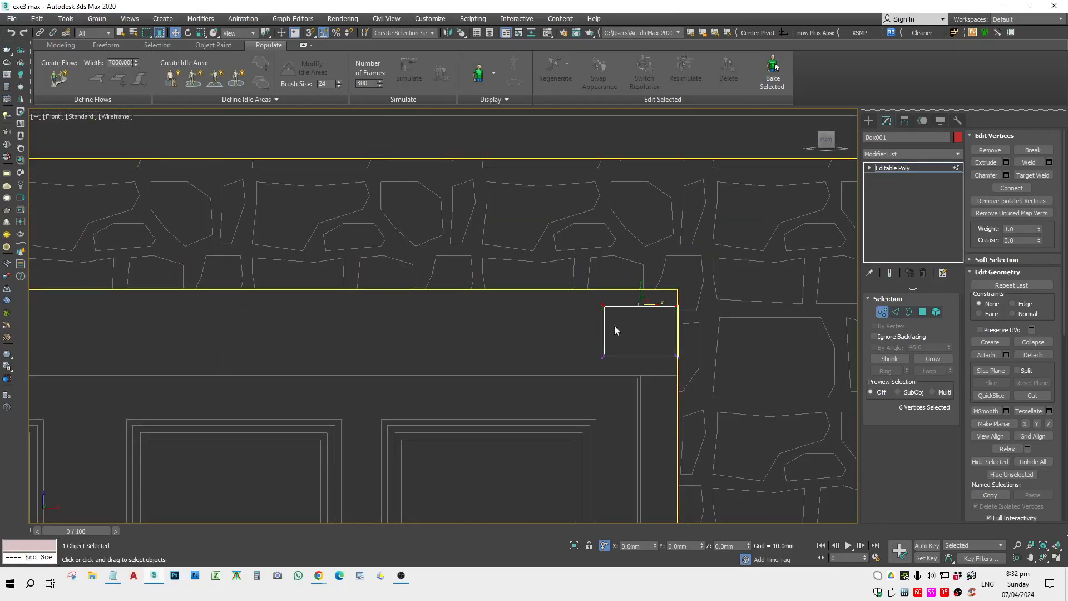
Snap the block's top vertices vertically to the top edge of the garage opening.
scroll(655, 302, "up", 3)
left_click_drag(622, 291, 634, 268)
scroll(723, 269, "up", 5)
key("space")
key("s")
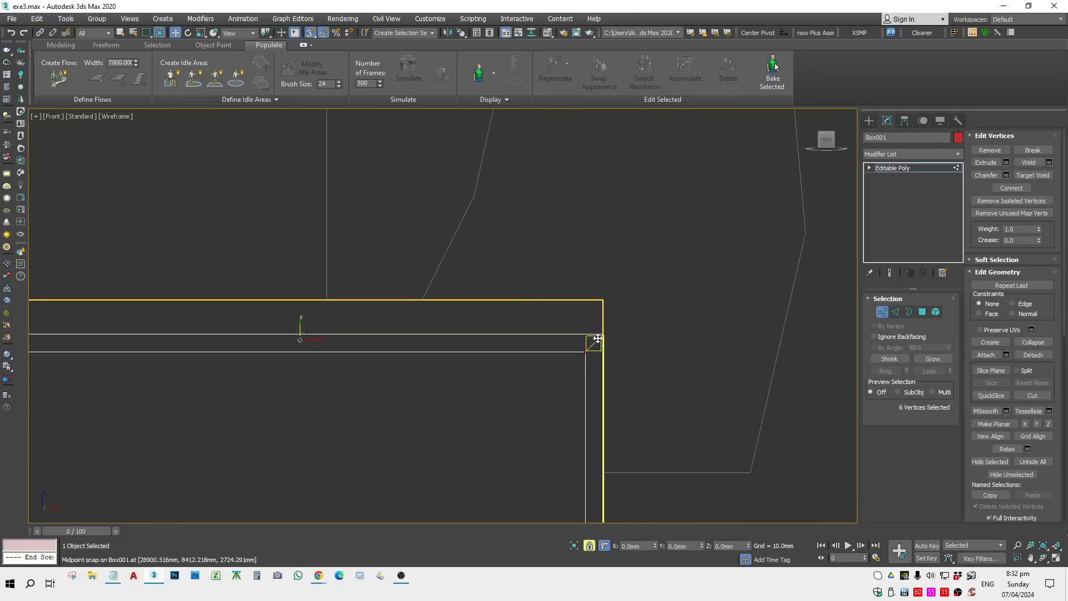
left_click_drag(597, 339, 605, 298)
key("space")
scroll(418, 488, "down", 4)
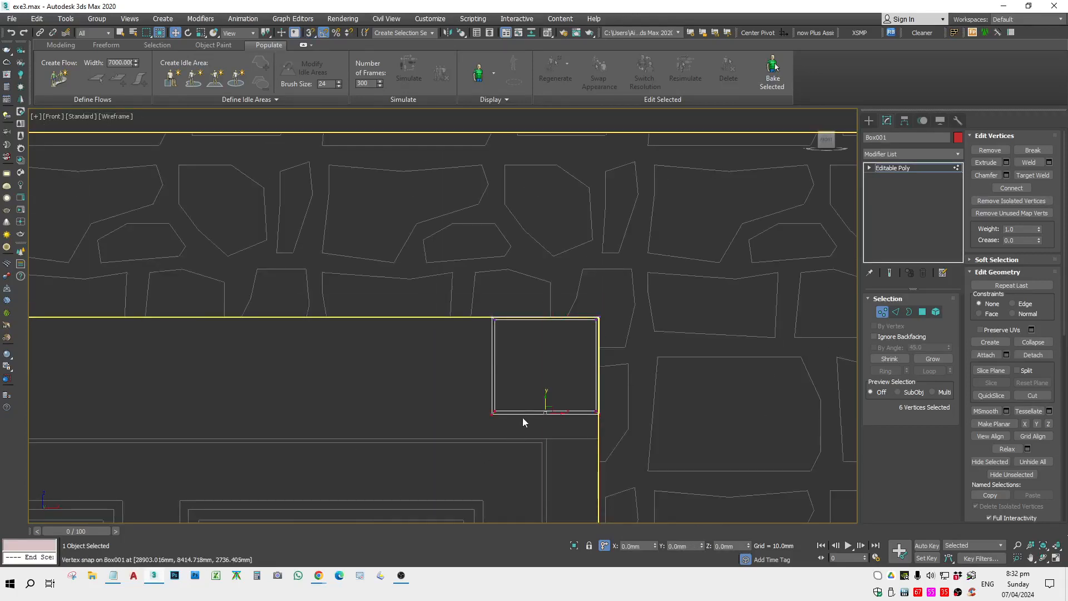
Snap the block's bottom vertices vertically to the header line above the garage door, then leave vertex editing.
left_click_drag(545, 396, 545, 409)
scroll(602, 419, "up", 3)
key("space")
key("s")
left_click_drag(596, 442, 593, 472)
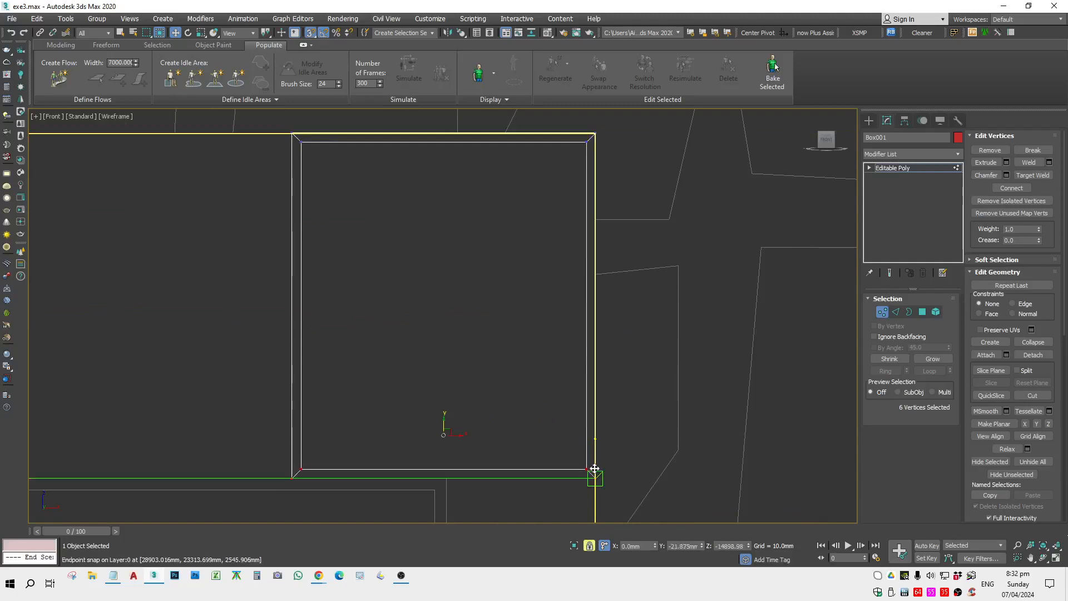
key("space")
key("s")
scroll(582, 450, "down", 5)
key("1")
Copy the block horizontally onto the stone wall just right of the opening.
middle_click_drag(608, 449, 476, 372)
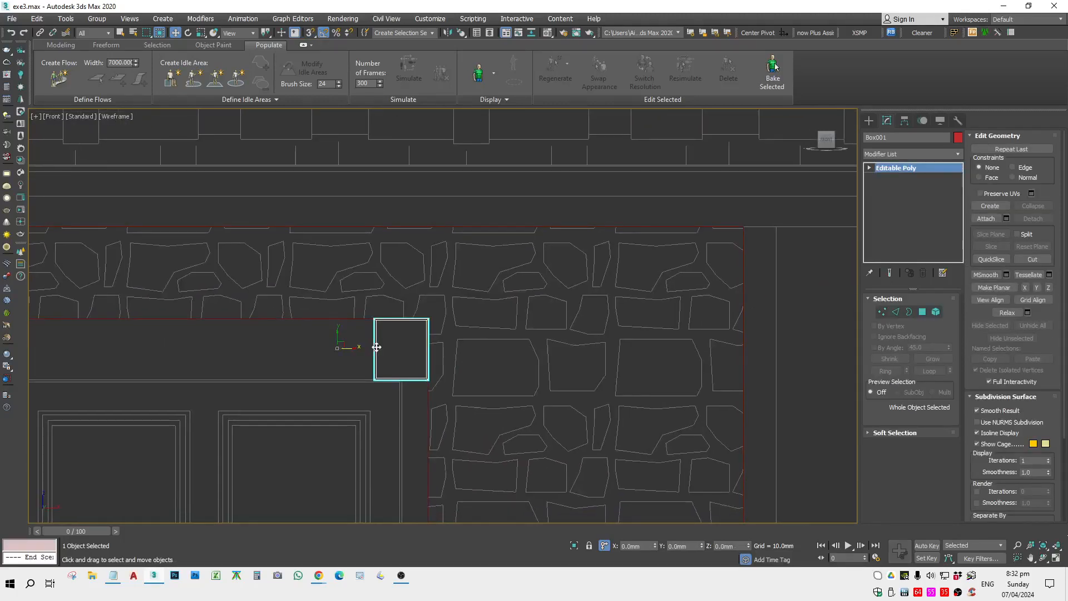
left_click_drag(351, 346, 427, 347, "shift")
key("Return")
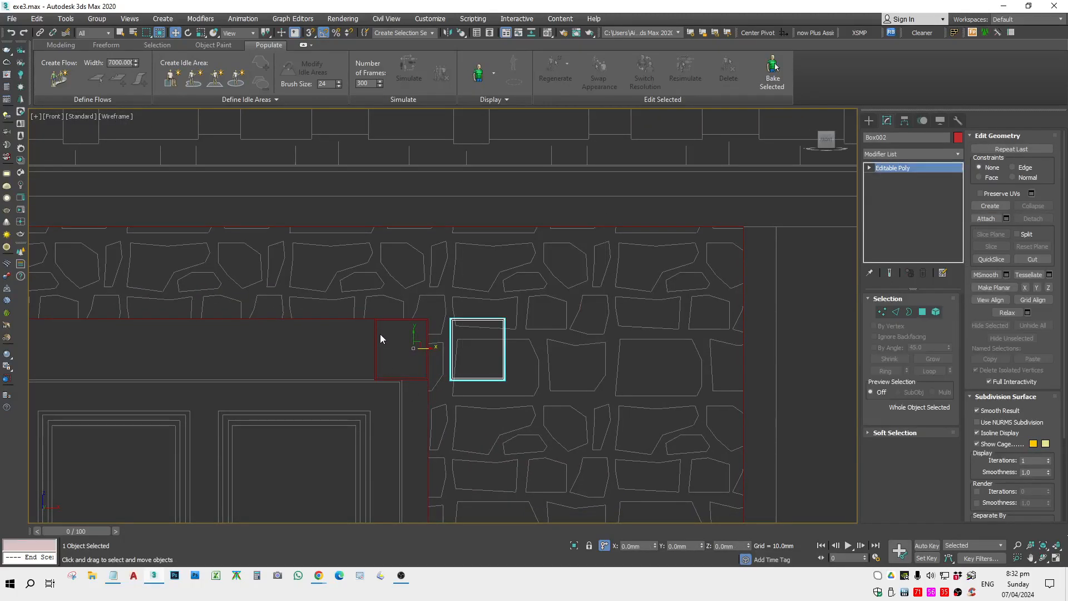
Stretch the original block's left-end vertices across the garage opening to near its left edge, forming the header trim.
left_click(378, 334)
key("1")
scroll(490, 452, "down", 3)
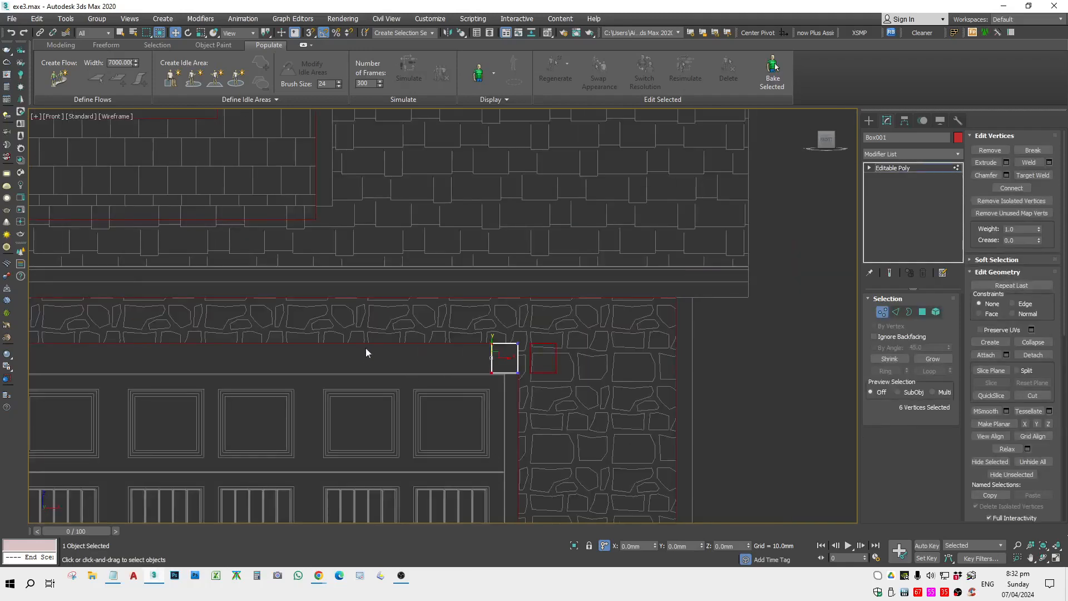
scroll(412, 336, "down", 3)
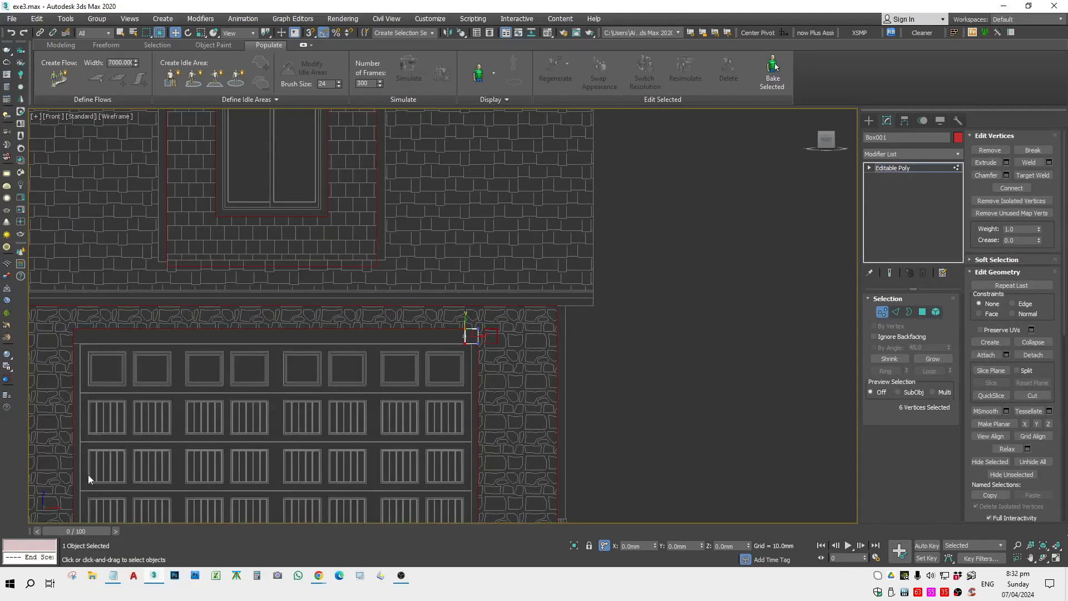
scroll(493, 342, "up", 6)
left_click_drag(396, 317, 68, 319)
middle_click_drag(69, 318, 400, 315)
scroll(496, 342, "down", 4)
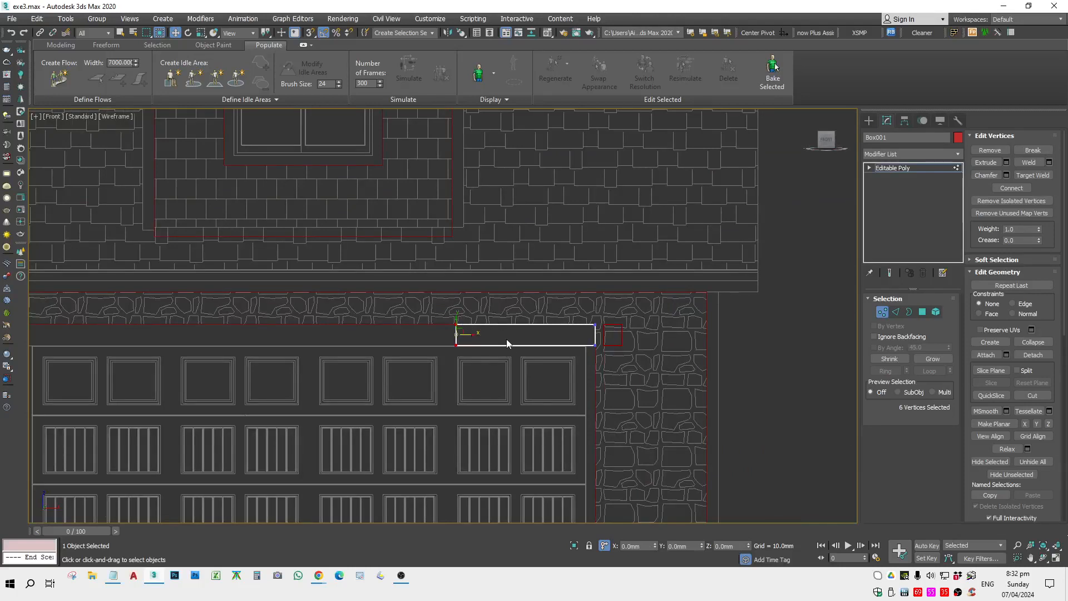
middle_click_drag(525, 326, 623, 347)
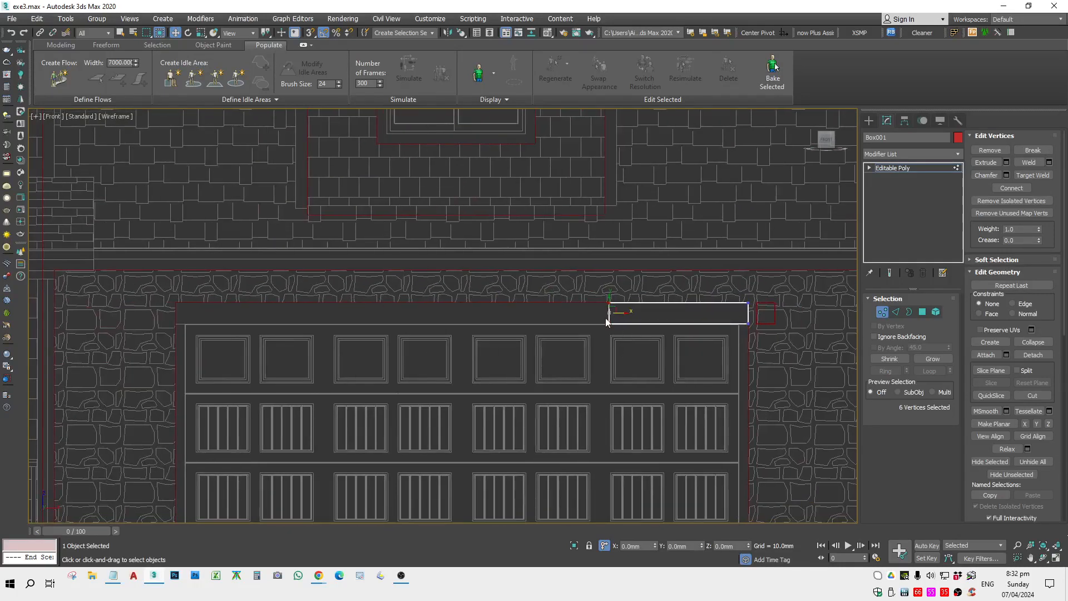
left_click_drag(616, 314, 177, 314)
Snap the header trim's left-end vertices exactly to the left edge of the garage opening and leave vertex editing.
scroll(176, 315, "up", 4)
scroll(177, 315, "up", 2)
key("s")
key("space")
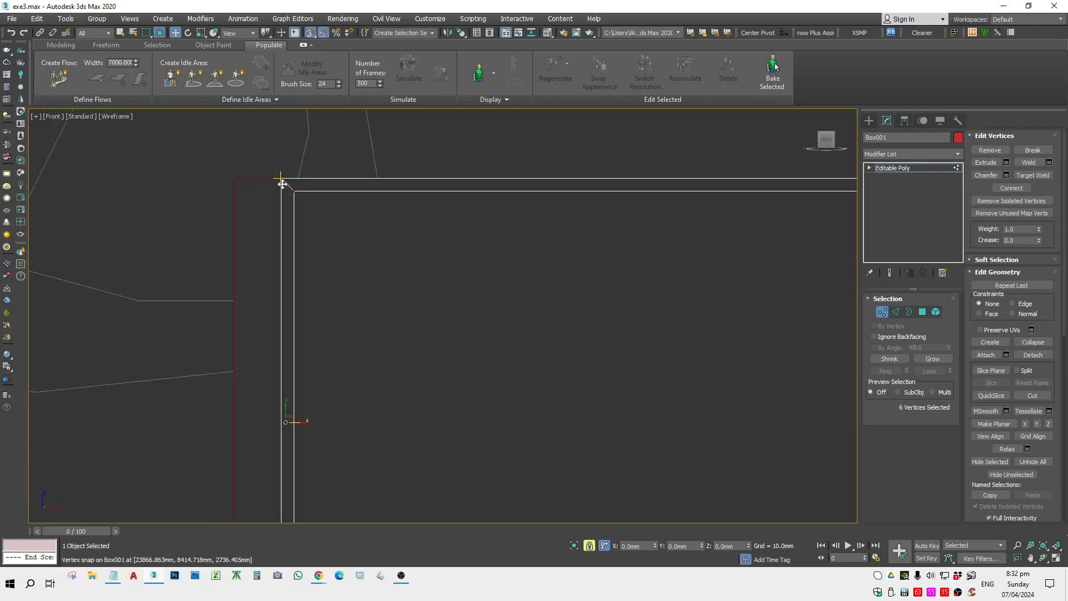
left_click_drag(277, 183, 234, 179)
key("space")
scroll(265, 205, "down", 7)
key("s")
key("1")
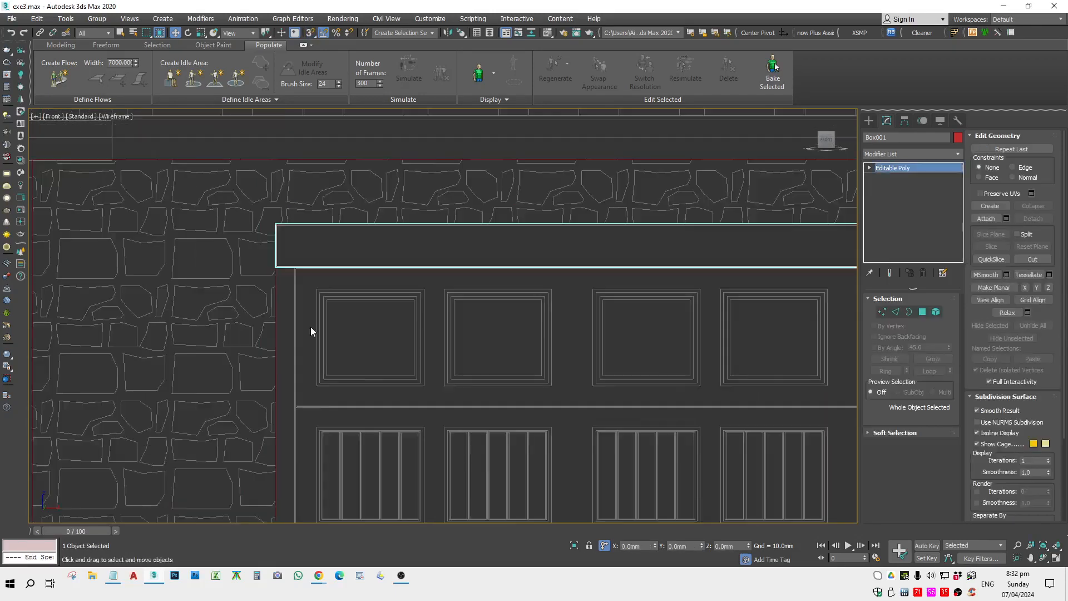
Move the copied block below the header trim, snapping its upper-right corner to the header's lower-right corner.
left_click(310, 327)
scroll(310, 328, "down", 3)
scroll(717, 303, "up", 5)
left_click(705, 300)
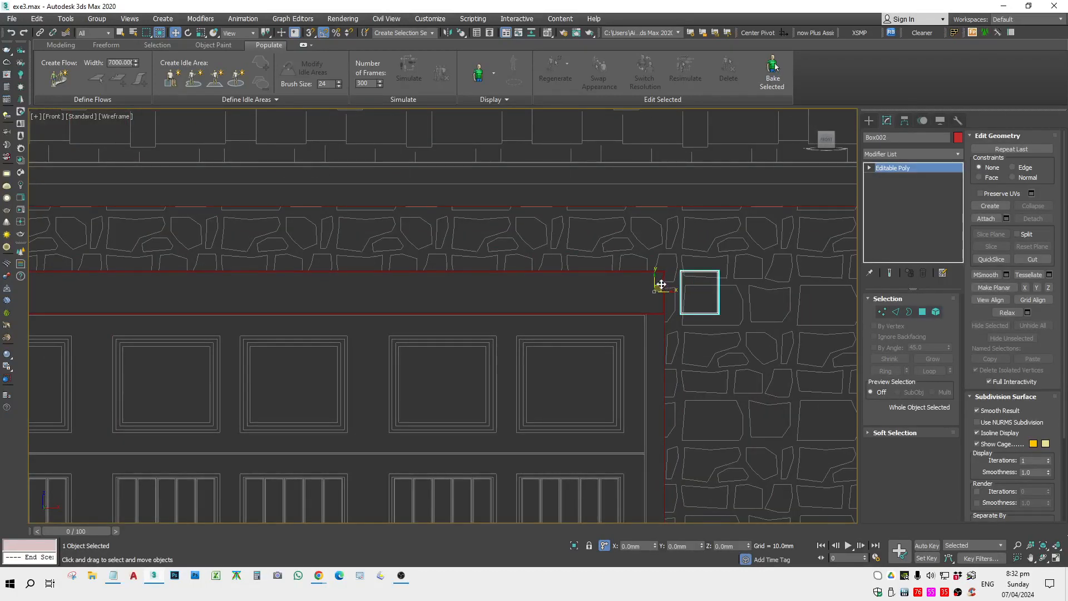
left_click_drag(661, 284, 597, 335)
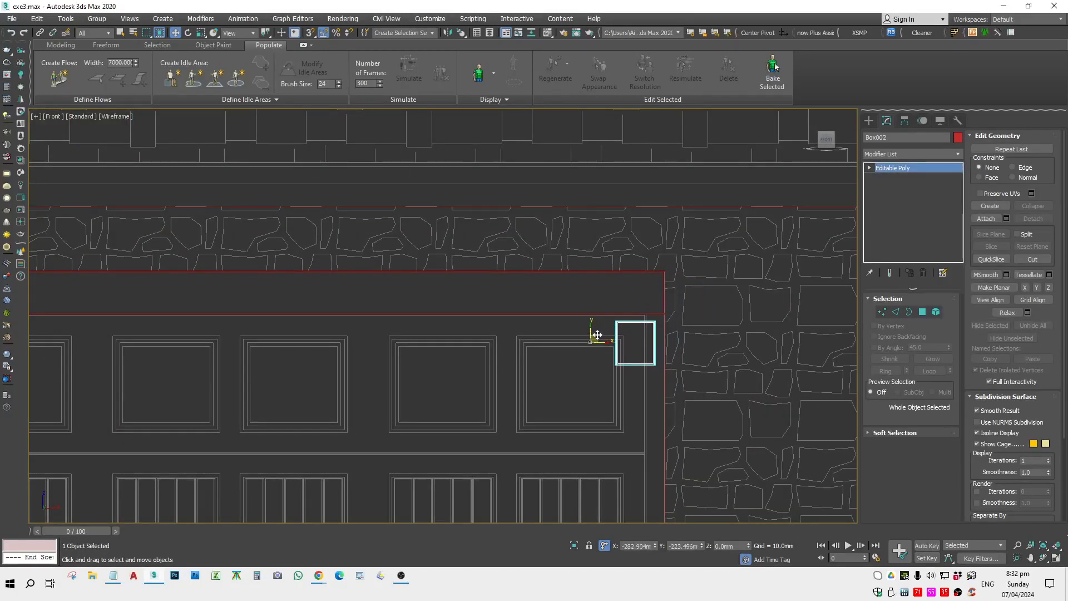
scroll(660, 320, "up", 6)
key("space")
key("s")
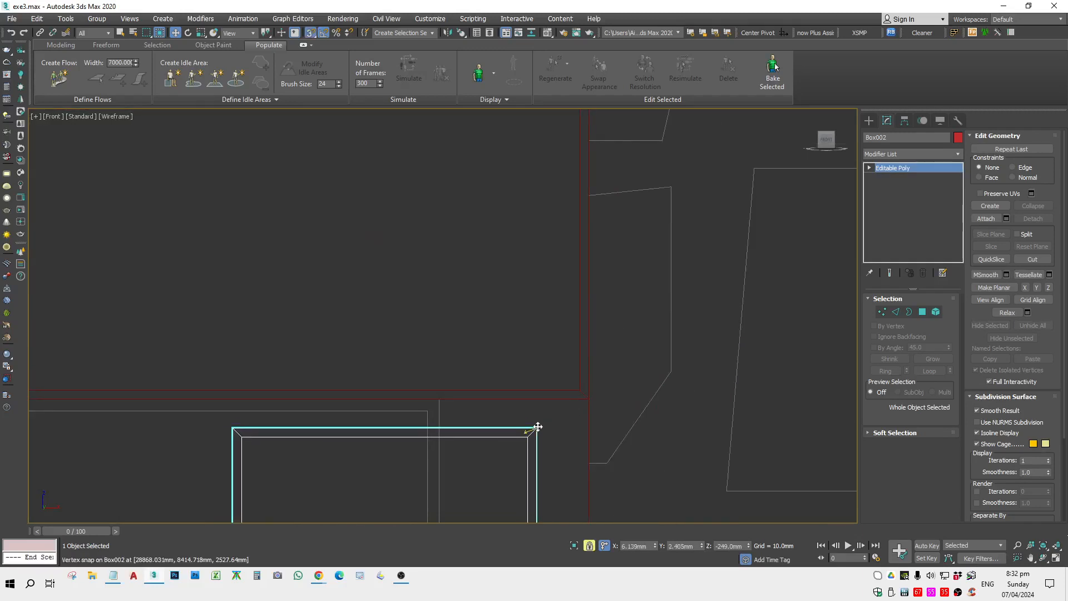
left_click_drag(537, 426, 582, 395)
key("space")
key("s")
Narrow the copied block by snapping its left-side vertices to the vertical frame line beside the garage door.
scroll(501, 394, "down", 6)
middle_click_drag(501, 394, 509, 310)
key("1")
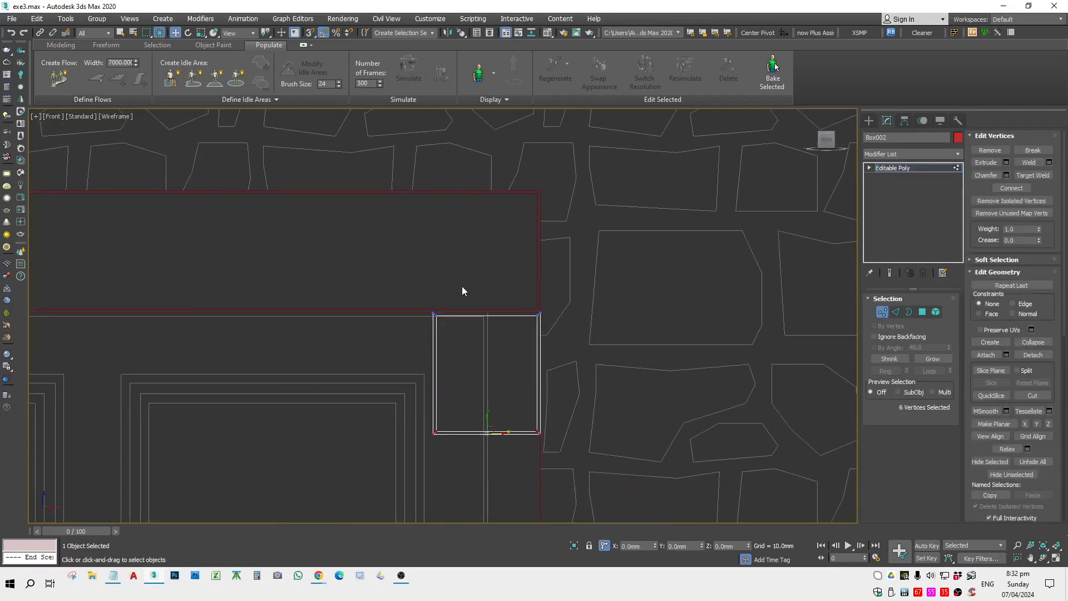
left_click_drag(419, 488, 421, 488)
left_click_drag(450, 374, 485, 364)
scroll(467, 315, "up", 6)
key("space")
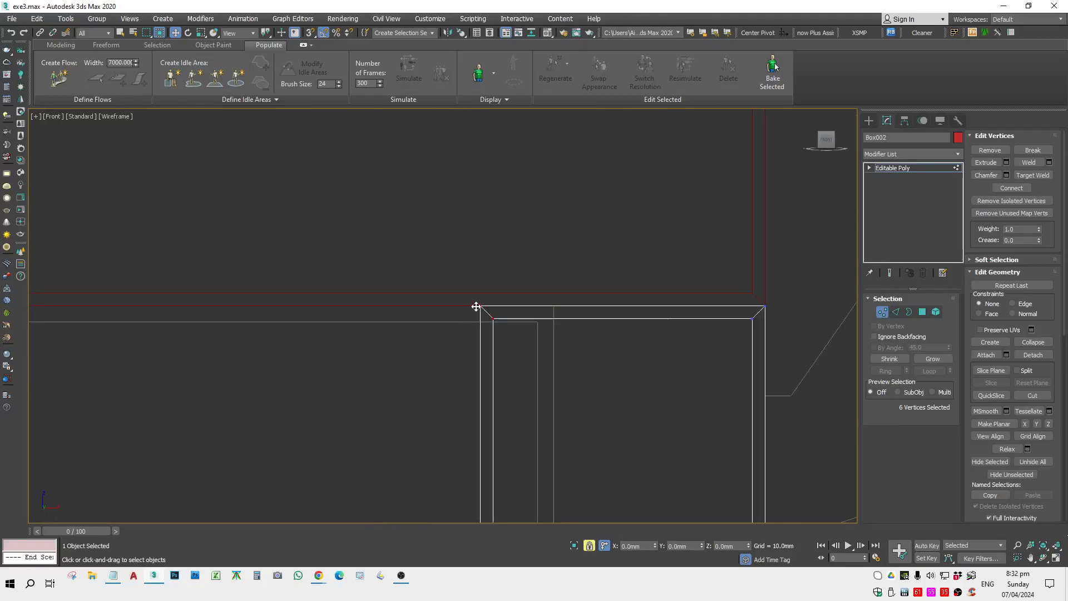
key("s")
left_click_drag(476, 306, 551, 301)
key("s")
scroll(535, 292, "down", 7)
key("space")
key("1")
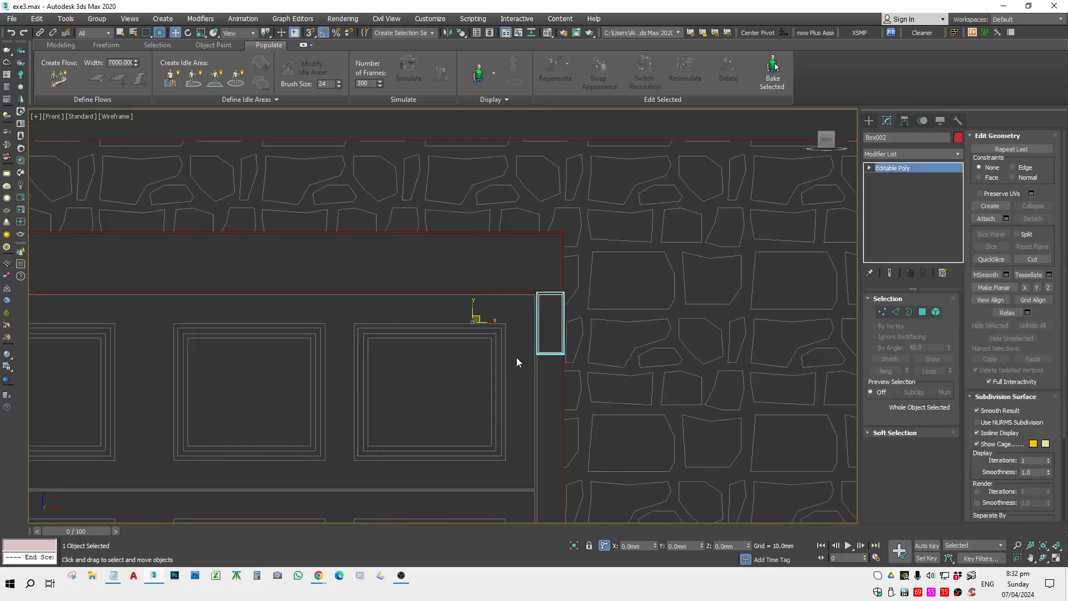
Extend the narrow block into a full-height side trim by snapping its bottom vertices to the garage door's base line.
left_click(881, 311)
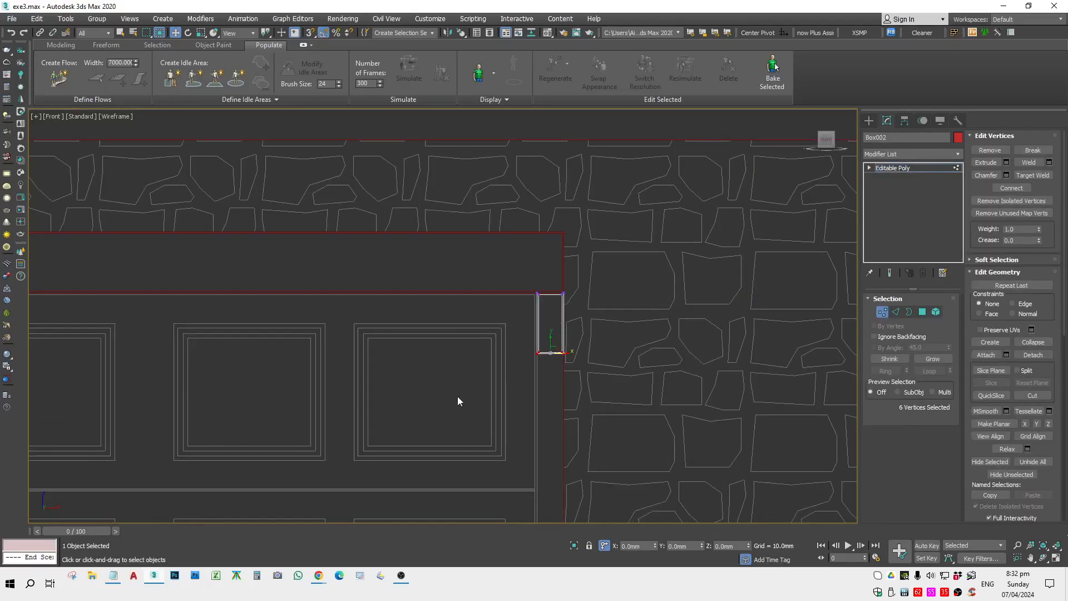
scroll(508, 246, "down", 5)
left_click_drag(509, 248, 510, 431)
scroll(510, 432, "up", 10)
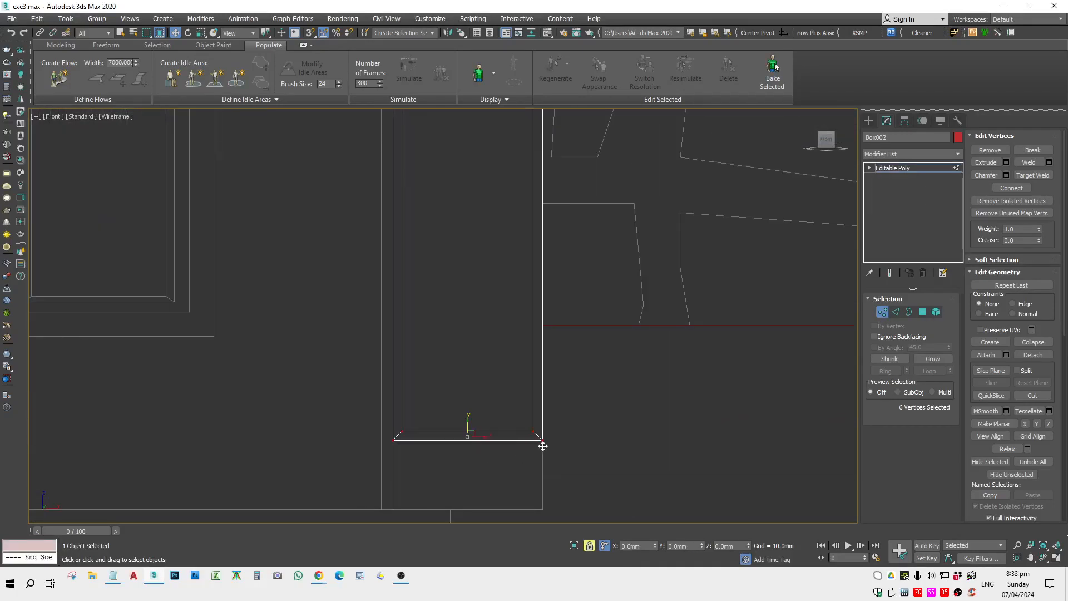
key("s")
middle_click_drag(543, 446, 537, 380)
scroll(537, 380, "down", 1)
left_click_drag(537, 380, 537, 424)
key("space")
scroll(541, 394, "down", 5)
key("s")
key("1")
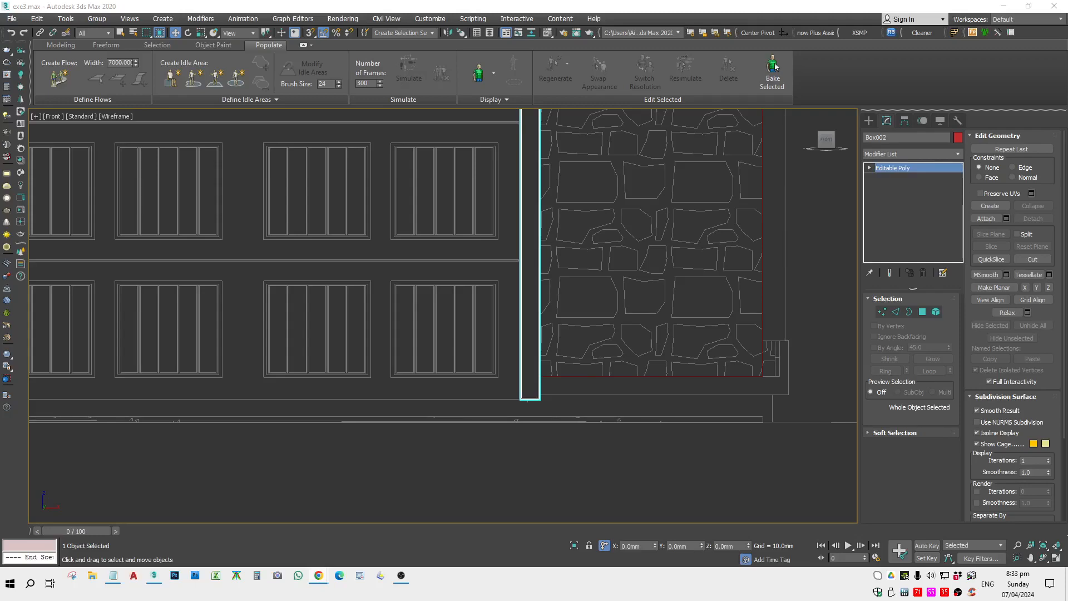
scroll(553, 303, "down", 6)
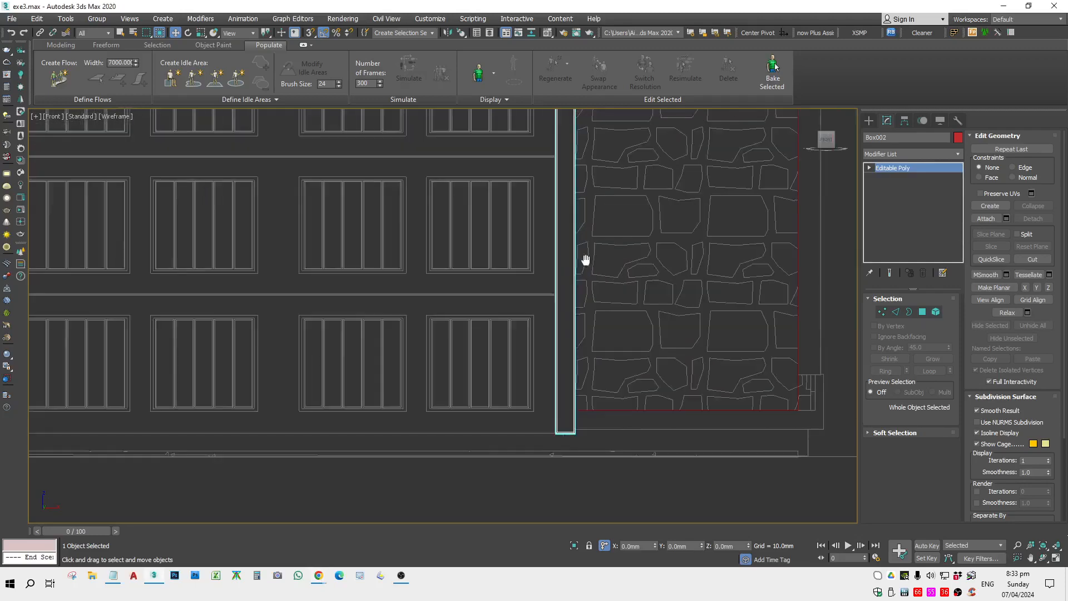
Copy the right side trim across to the left side of the garage opening, below the header trim.
scroll(645, 333, "up", 2)
left_click_drag(639, 319, 109, 267, "shift")
key("Return")
scroll(105, 327, "up", 10)
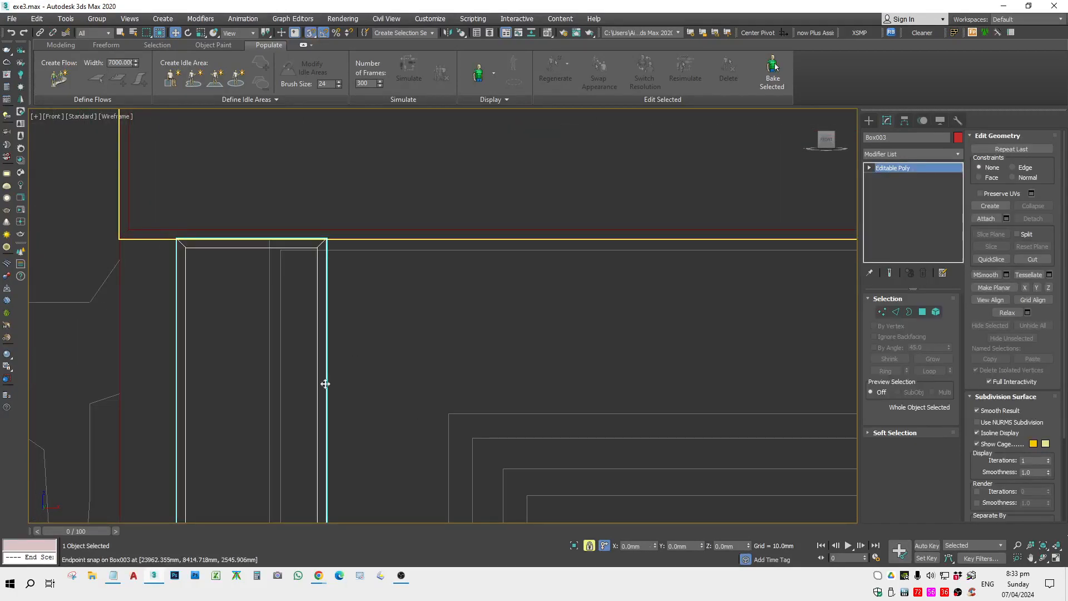
scroll(181, 245, "down", 8)
scroll(199, 343, "up", 2)
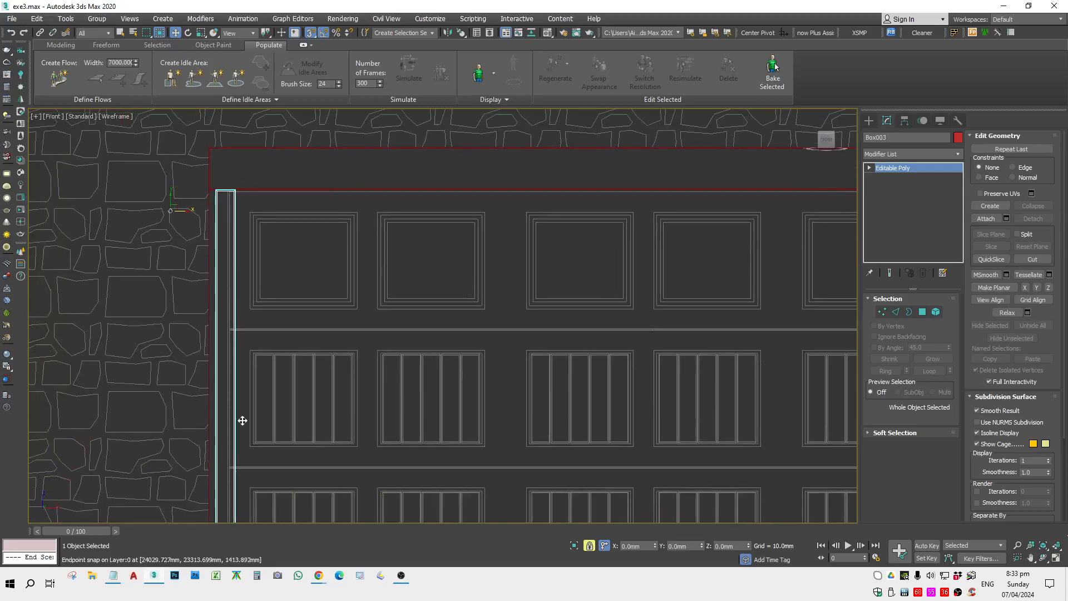
Snap the copied side trim's upper-left corner to the header trim's lower-left corner.
middle_click_drag(241, 419, 267, 334)
scroll(231, 148, "up", 6)
scroll(346, 131, "up", 2)
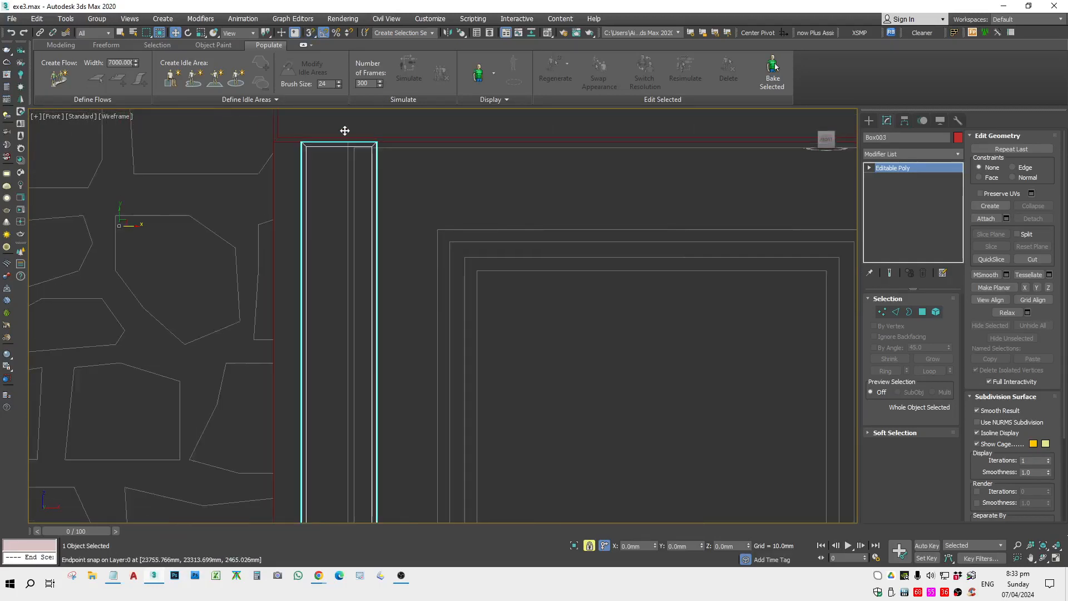
scroll(293, 236, "up", 8)
left_click_drag(239, 252, 179, 238)
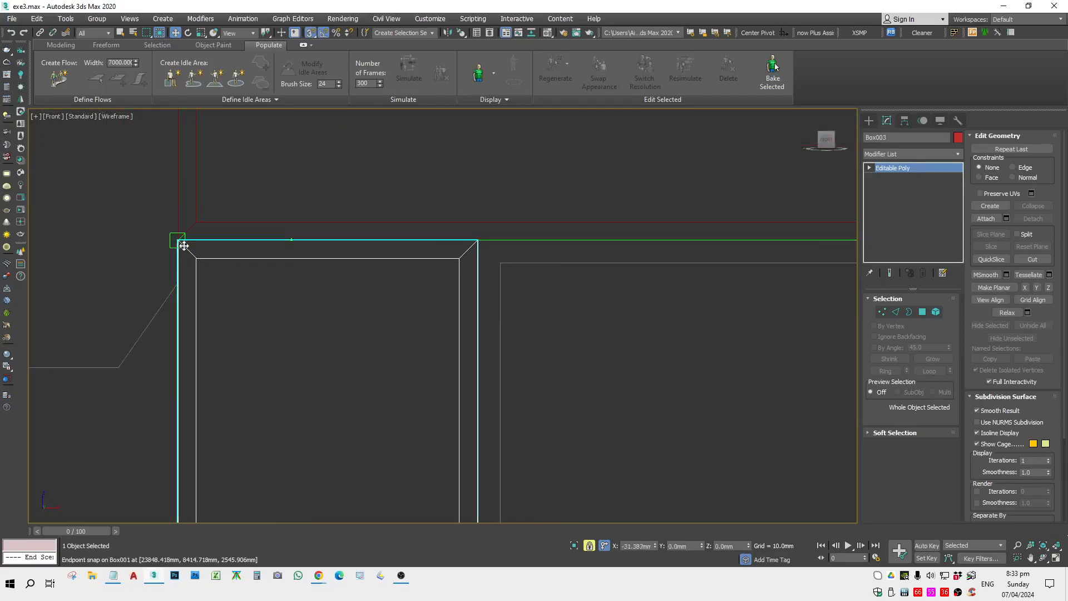
scroll(195, 234, "down", 5)
Display the front view shaded with edged faces and deselect the left side trim.
key("1")
key("F3")
key("1")
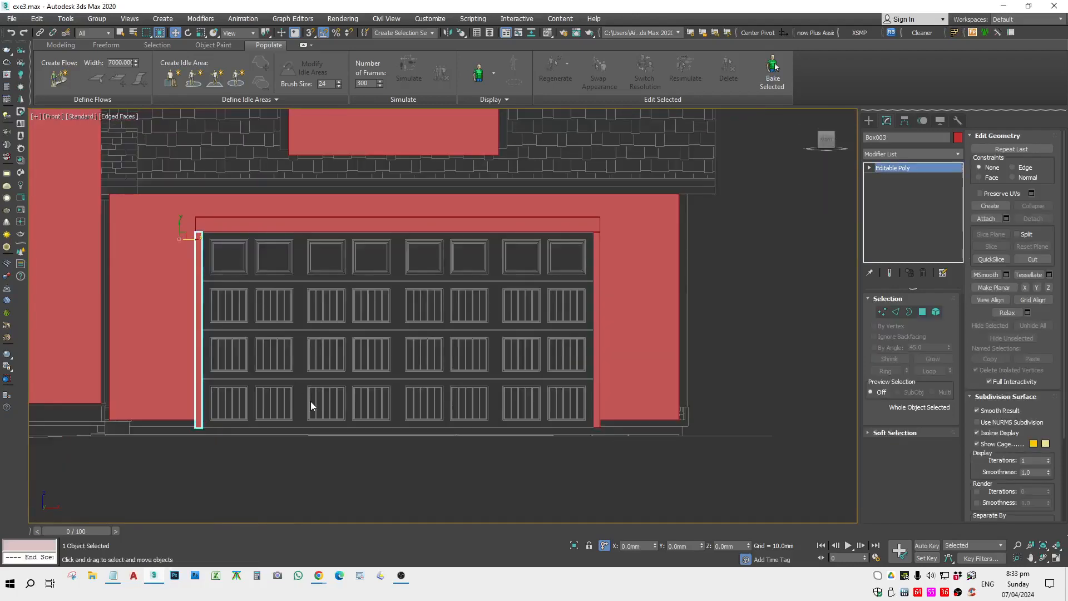
left_click(311, 401)
scroll(349, 281, "up", 2)
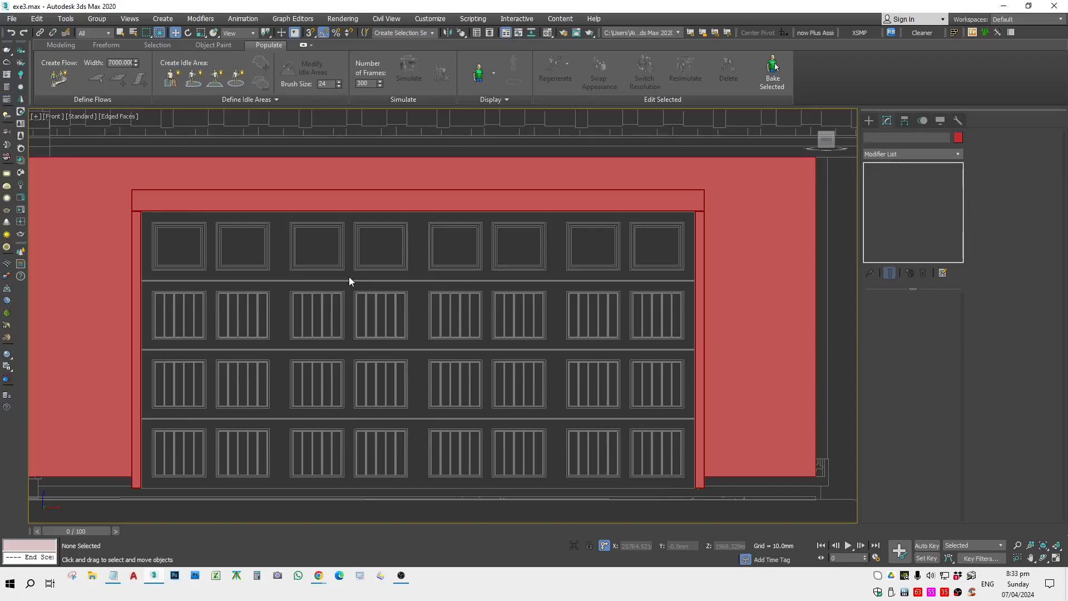
Check the lesson outline in Notepad and return to the 3ds Max scene.
left_click(108, 585)
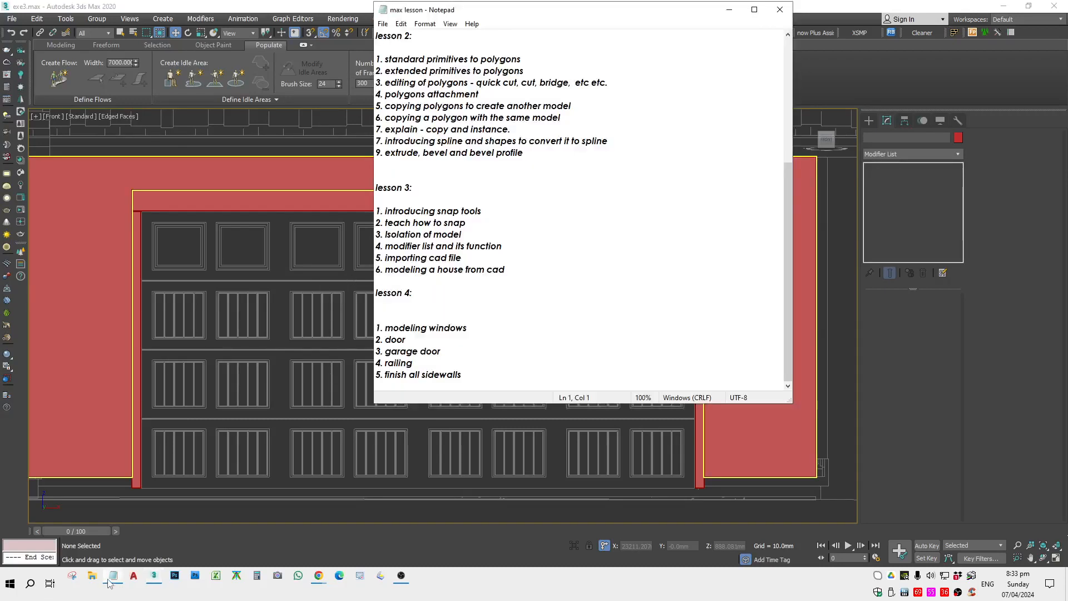
left_click(110, 580)
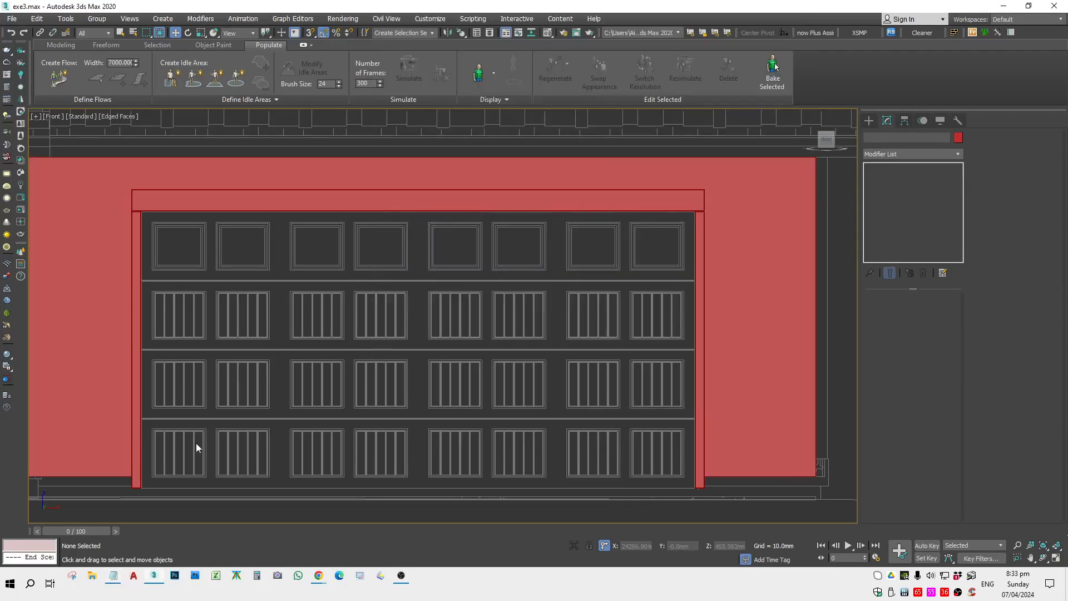
Draw a rectangle spline over the right end of the garage door's top panel row.
left_click(868, 121)
left_click(881, 136)
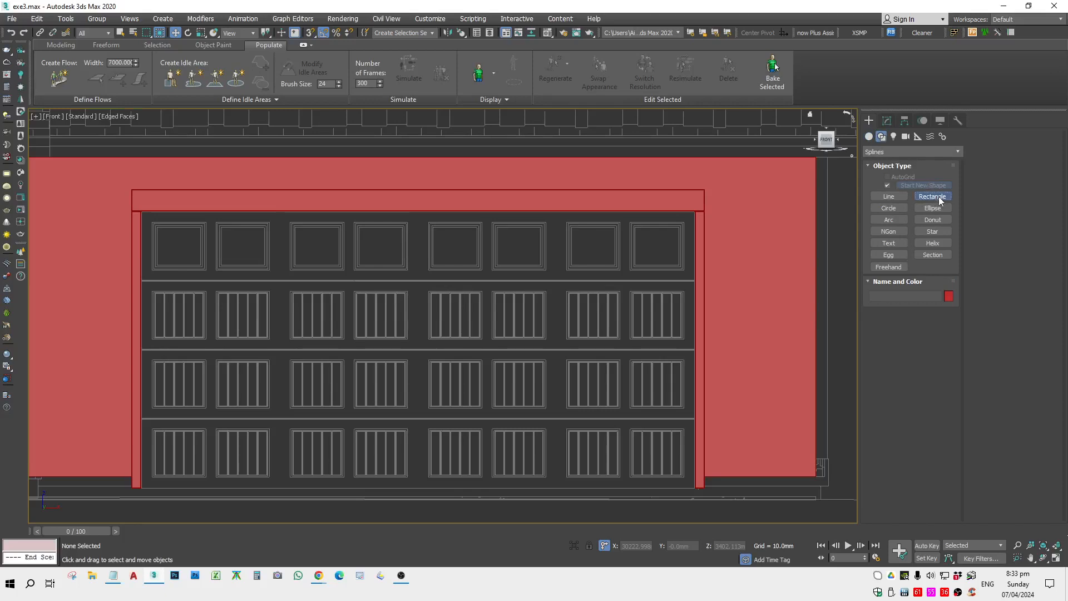
left_click(932, 197)
left_click_drag(647, 238, 545, 294)
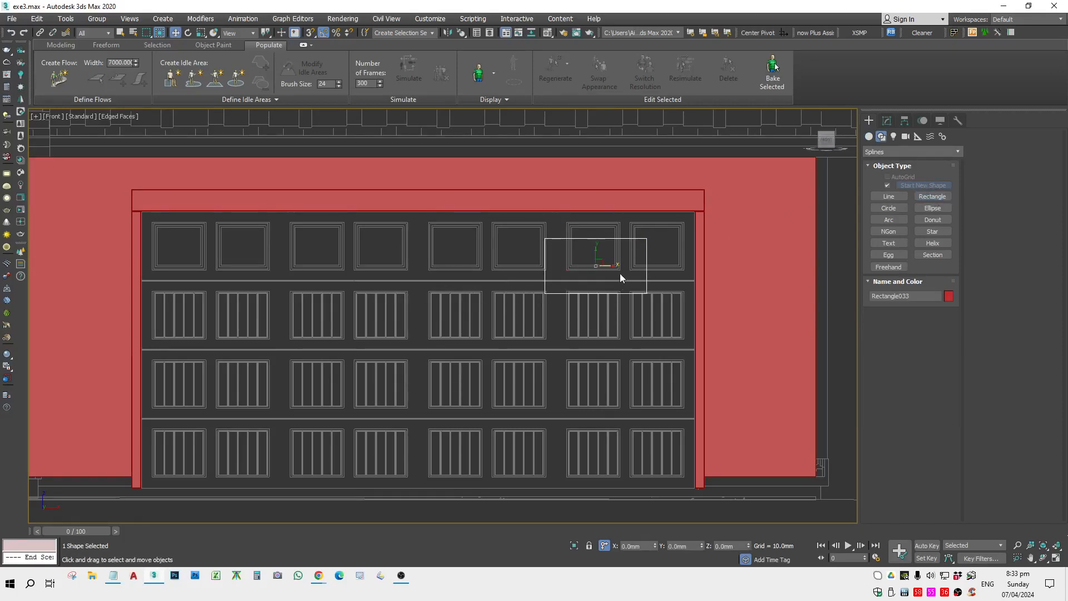
Move the rectangle up under the header trim, close to the garage opening's upper-right corner.
scroll(698, 209, "up", 5)
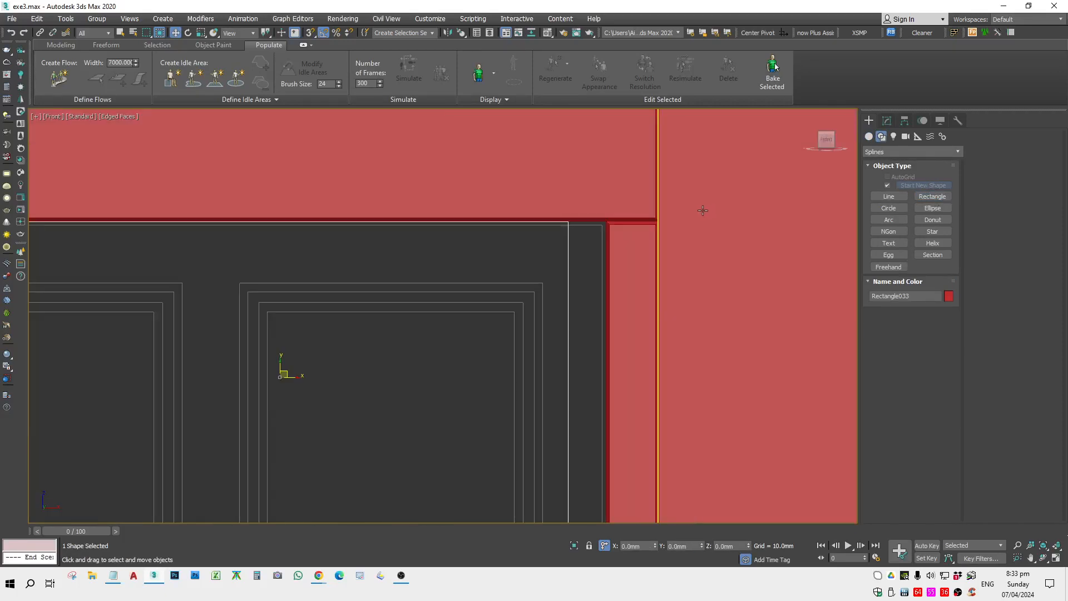
scroll(657, 264, "down", 3)
scroll(656, 264, "down", 3)
scroll(647, 274, "up", 2)
scroll(638, 377, "down", 2)
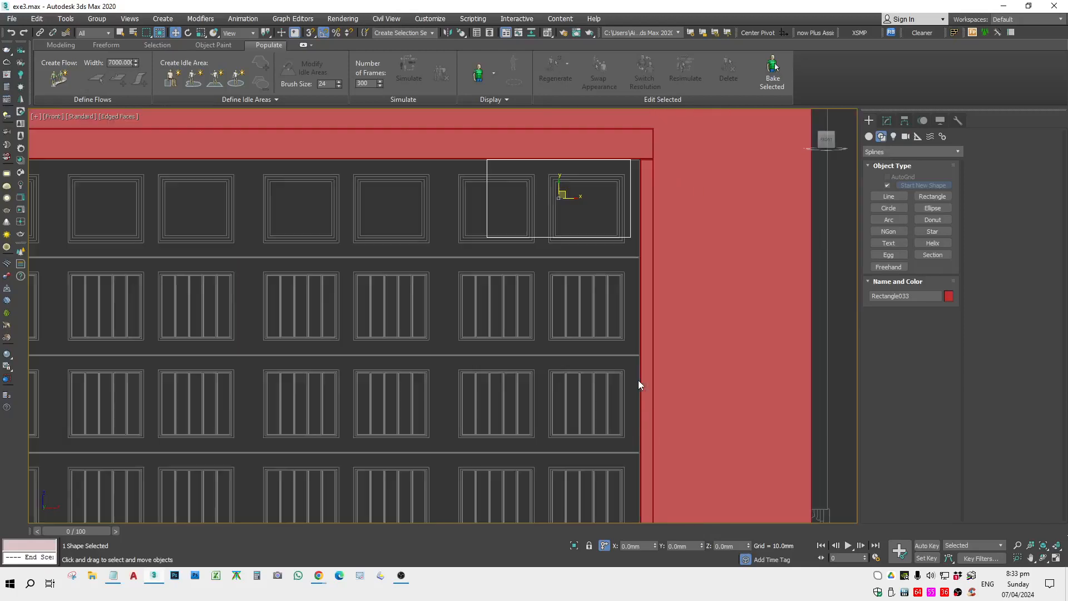
scroll(630, 346, "up", 1)
scroll(652, 399, "up", 3)
scroll(312, 382, "down", 3)
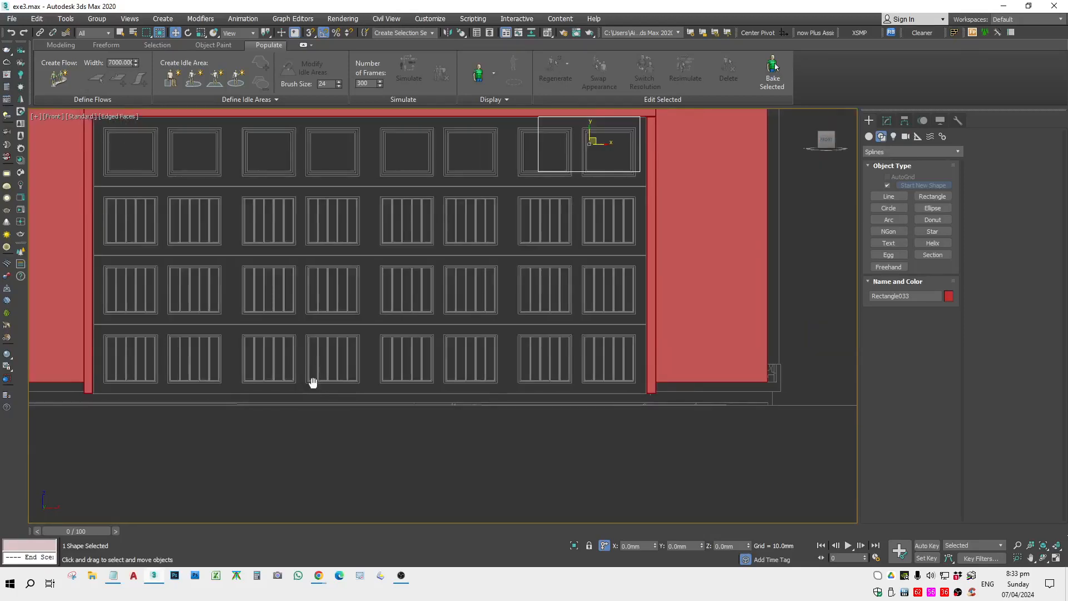
scroll(324, 302, "up", 1)
scroll(297, 291, "up", 2)
middle_click_drag(297, 291, 362, 360)
scroll(506, 320, "up", 3)
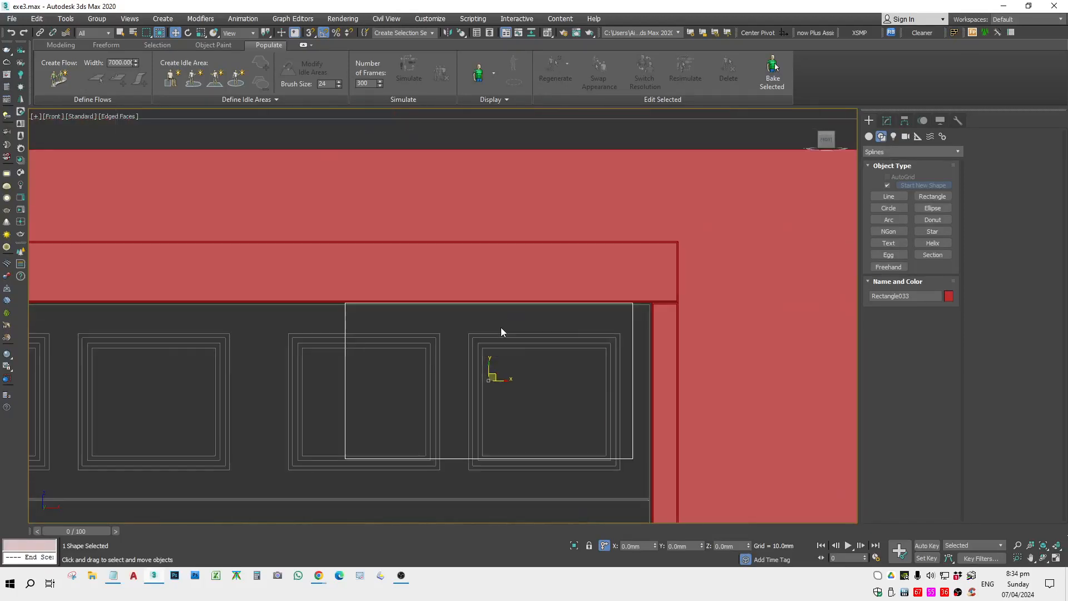
Switch to wireframe display and snap the rectangle's upper-right corner to the inner corner between the header and right side trim.
key("F3")
scroll(634, 301, "up", 3)
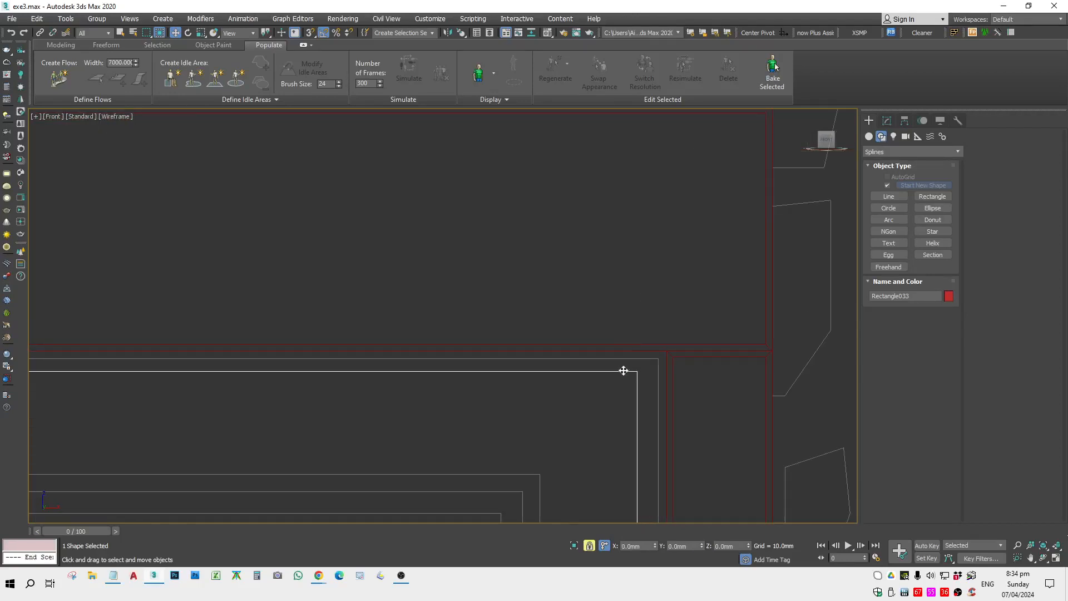
scroll(606, 345, "down", 5)
scroll(564, 391, "down", 2)
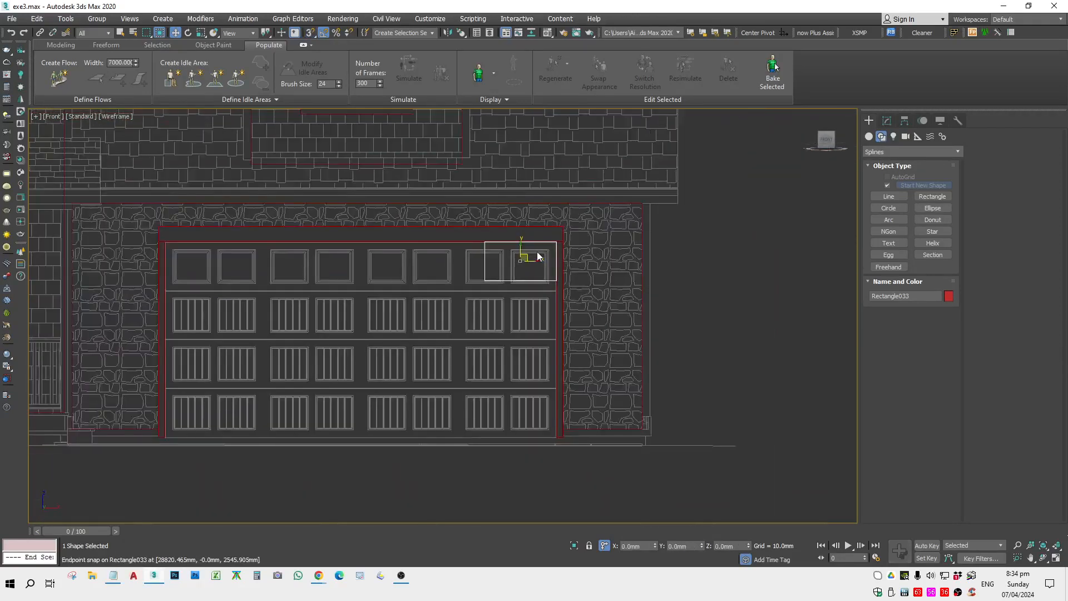
Convert the rectangle to an editable spline and start editing its vertices.
right_click(535, 248)
mouse_move(622, 362)
left_click(666, 372)
scroll(493, 255, "up", 3)
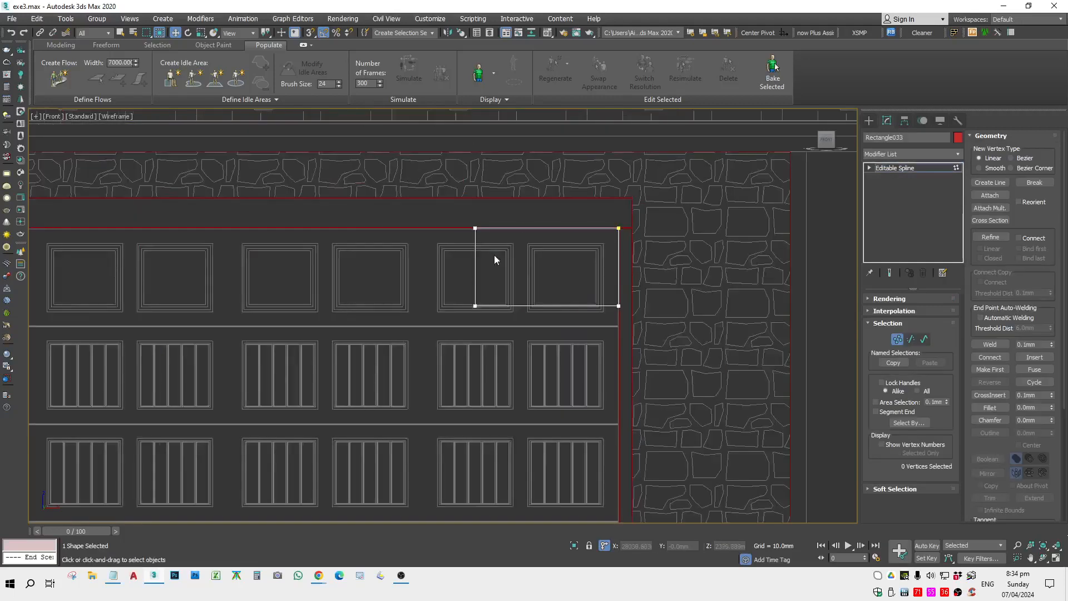
Stretch the rectangle across the full door width by snapping its two left vertices to the left side trim's inner edge.
right_click(489, 251)
left_click(480, 191)
left_click_drag(480, 193, 451, 312)
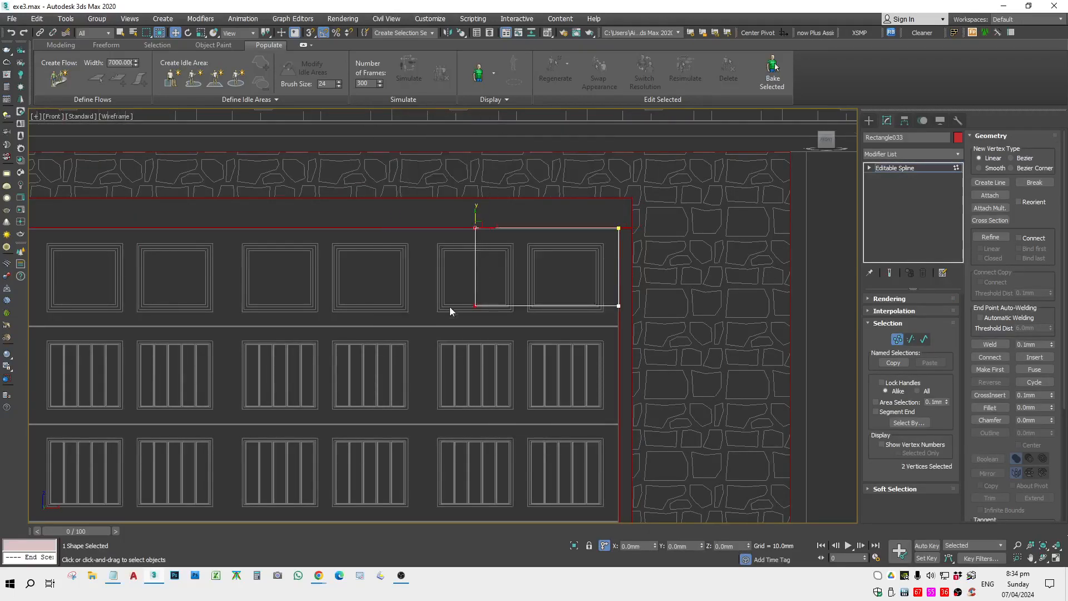
scroll(450, 312, "down", 4)
left_click_drag(564, 277, 157, 308)
scroll(271, 289, "up", 5)
scroll(293, 310, "up", 2)
scroll(160, 312, "down", 6)
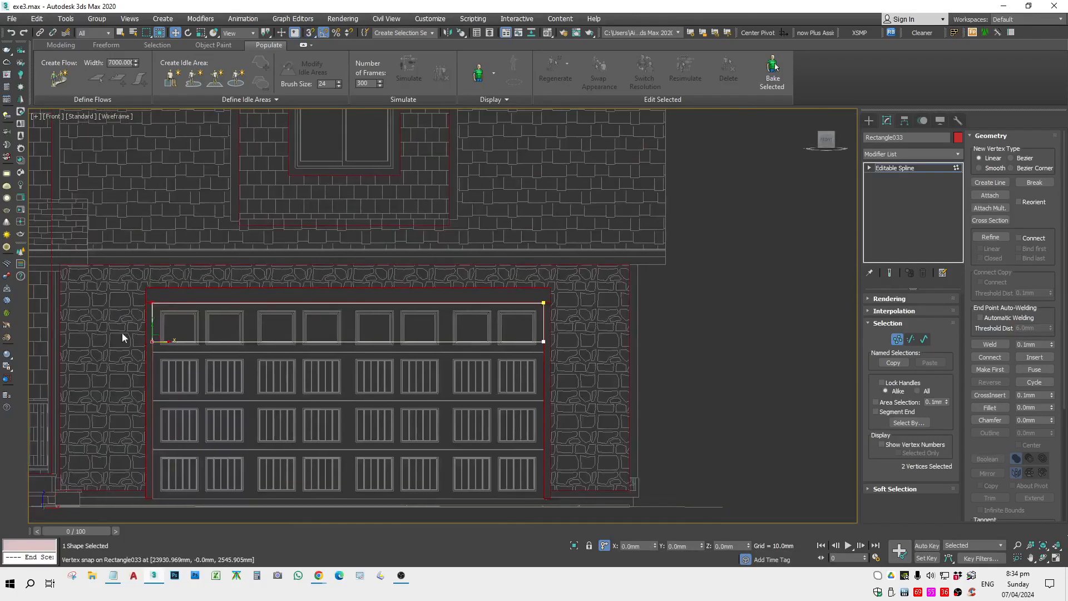
Lower the rectangle's bottom vertices to the horizontal door line beneath the top panel row and leave vertex editing.
scroll(542, 337, "up", 5)
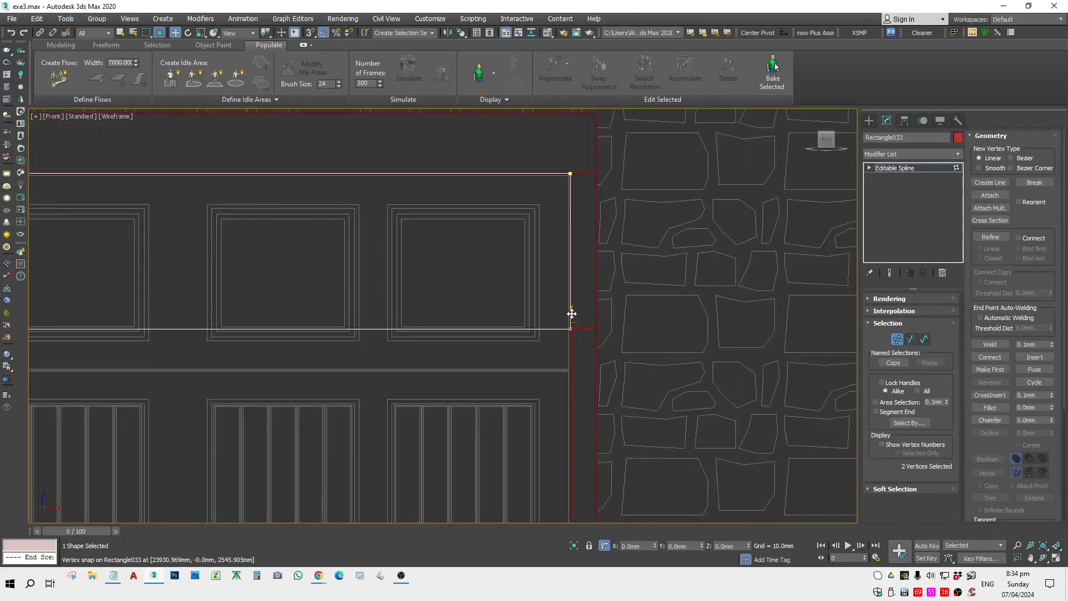
left_click_drag(572, 314, 525, 341)
scroll(568, 384, "up", 4)
key("ctrl+z")
scroll(572, 397, "up", 3)
key("s")
key("1")
scroll(532, 341, "down", 7)
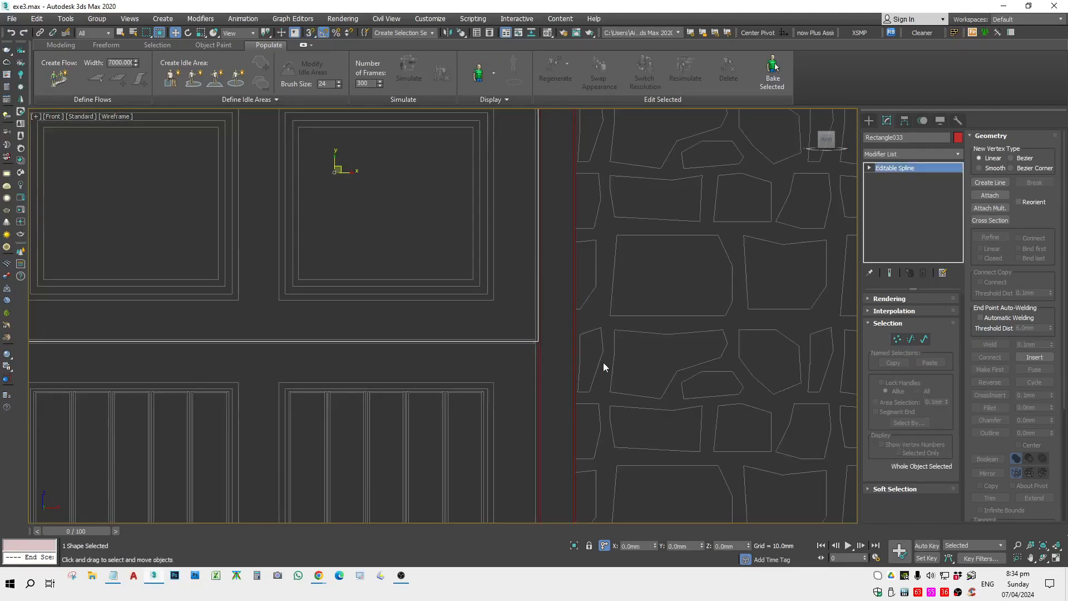
scroll(603, 362, "down", 5)
Select the whole rectangle spline and outline it slightly inward to create an inner rectangle.
left_click(924, 339)
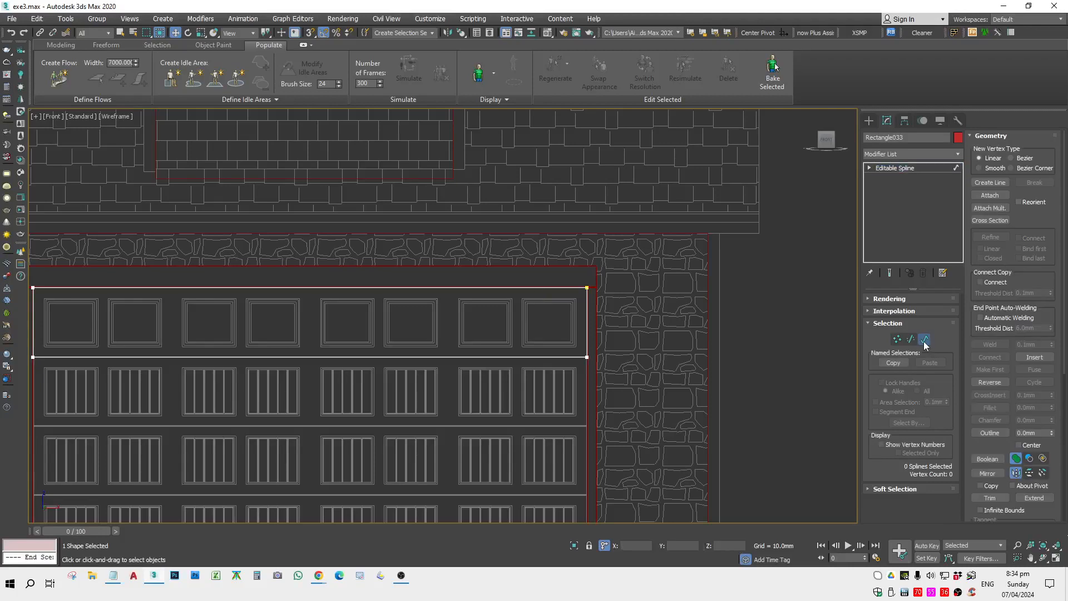
key("ctrl+a")
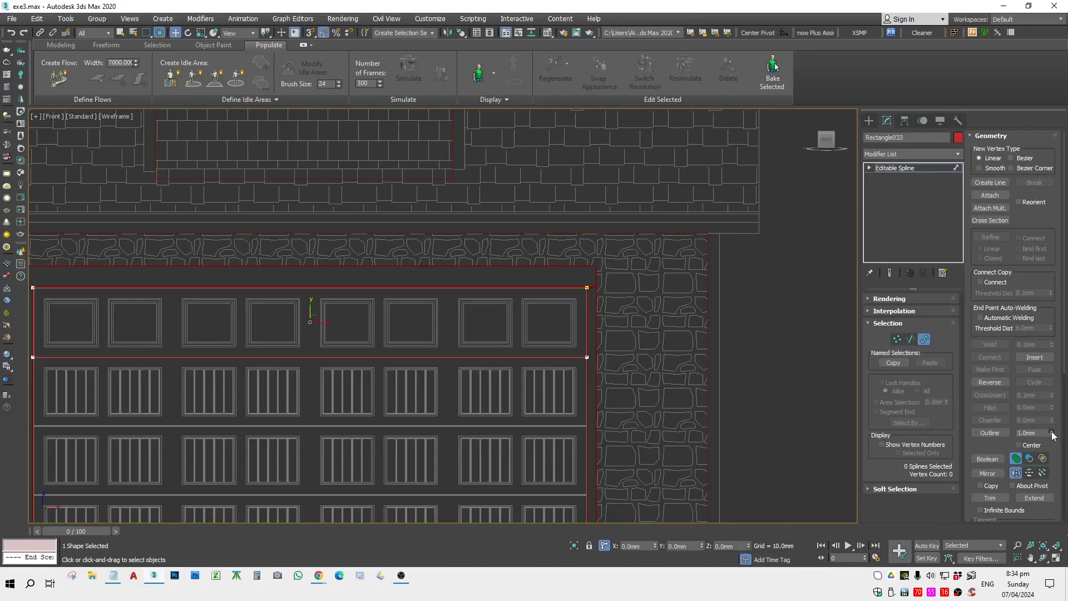
left_click_drag(1051, 435, 1060, 396)
middle_click_drag(632, 367, 723, 345)
Narrow the inner rectangle to the rightmost top panel by snapping its left and right segments to the panel frame's outer edges.
key("2")
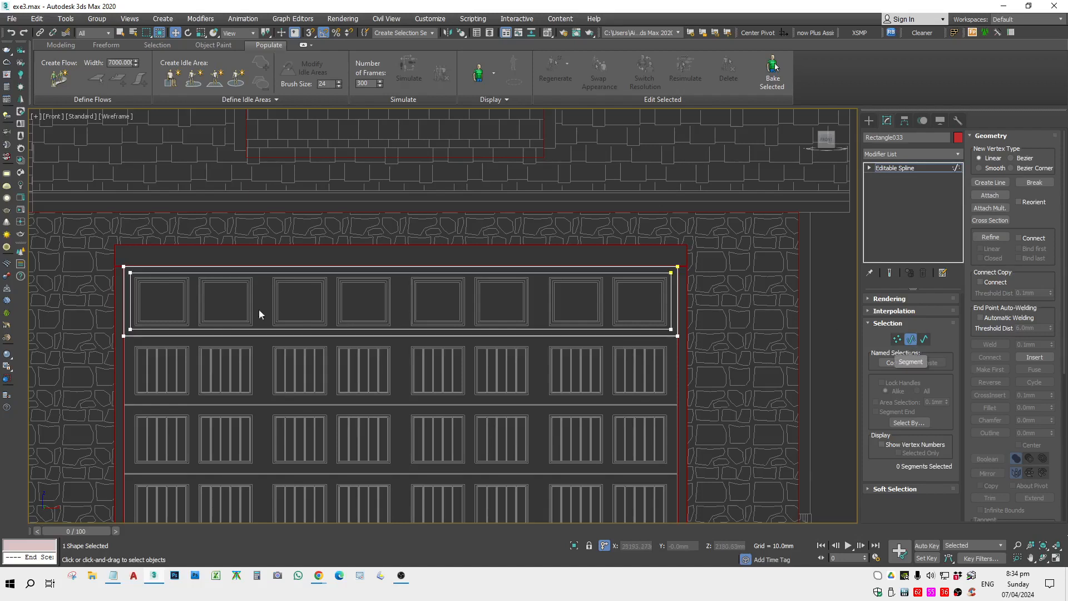
left_click(124, 295)
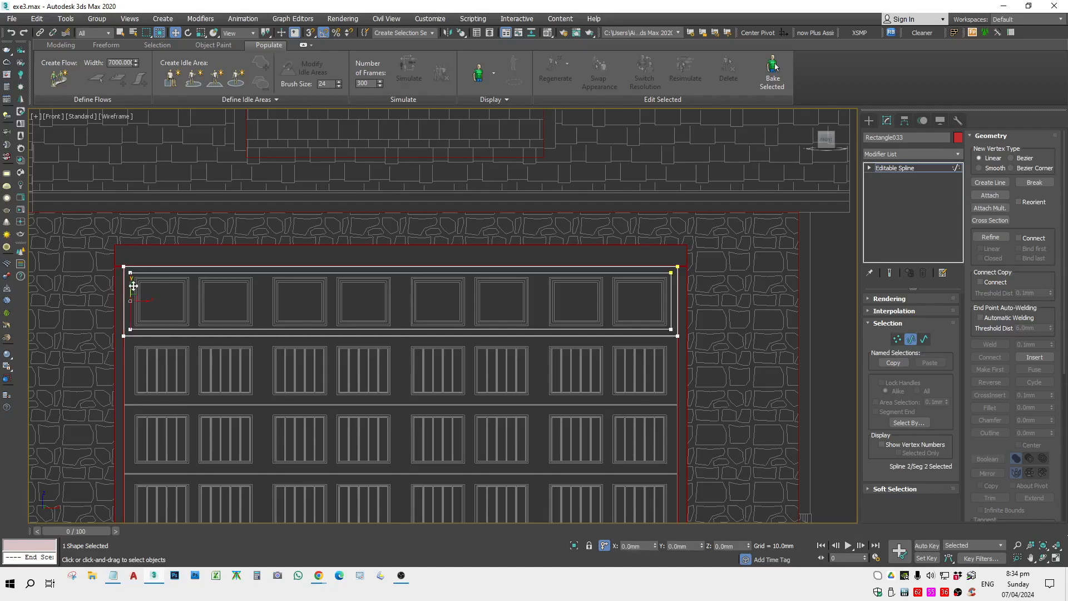
left_click_drag(154, 301, 520, 309)
scroll(634, 291, "up", 6)
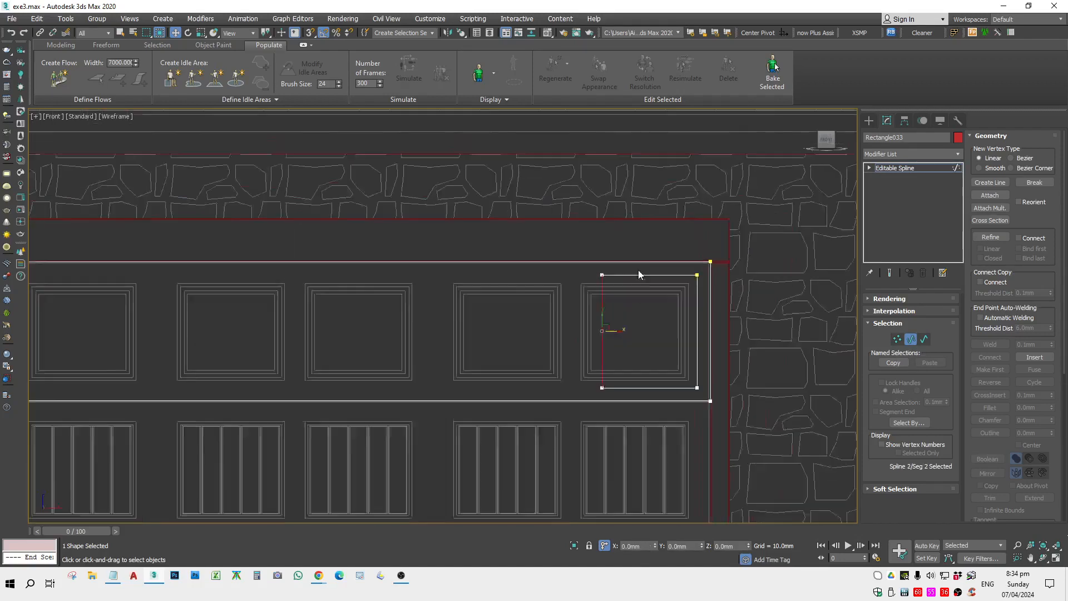
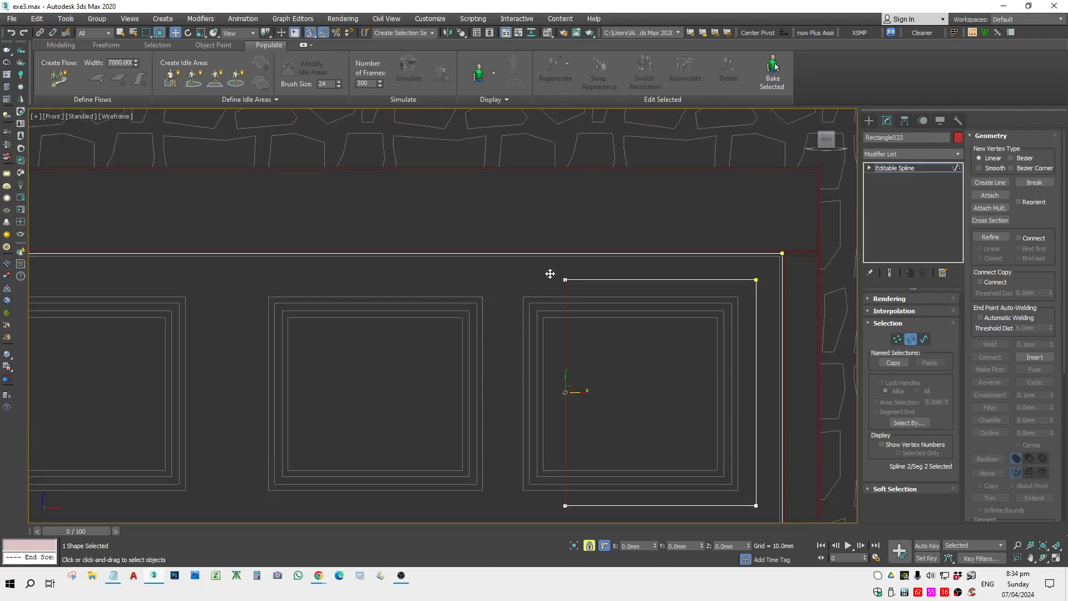
left_click_drag(569, 274, 523, 280)
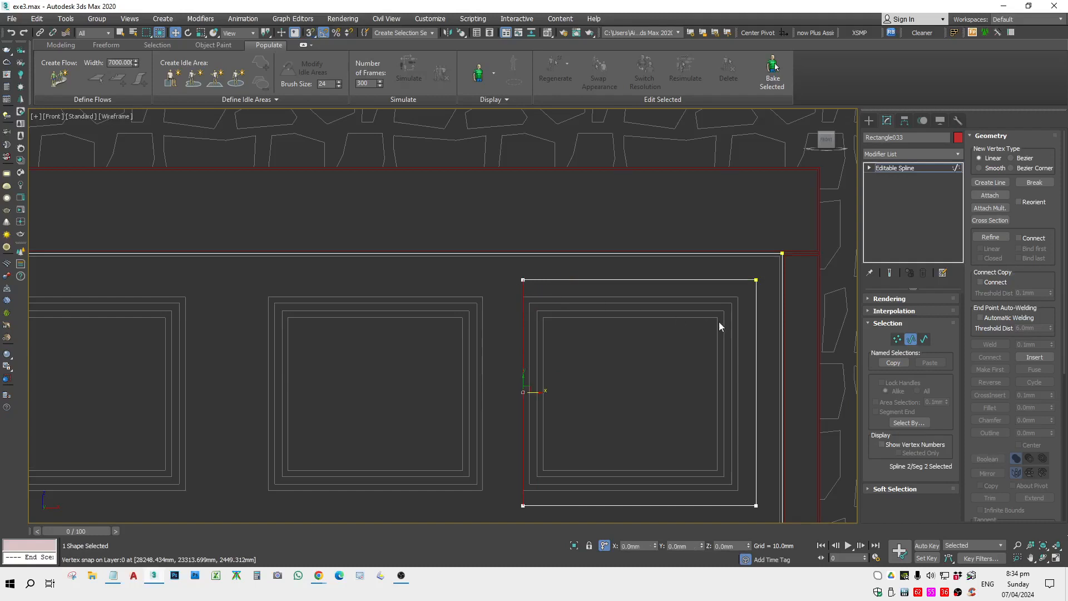
left_click(755, 329)
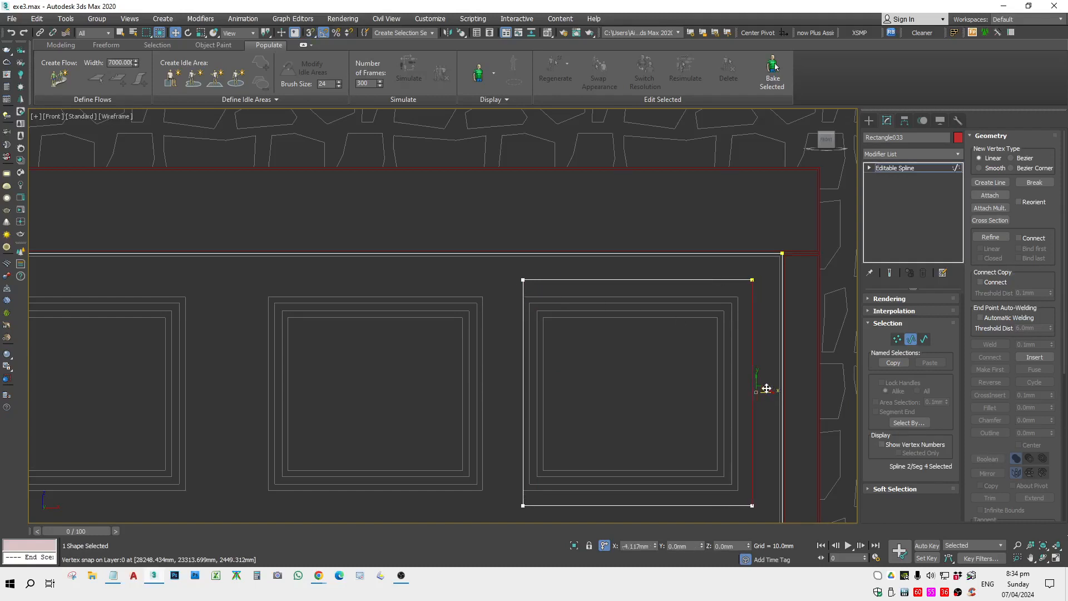
left_click_drag(766, 388, 737, 298)
Snap the inner rectangle's top segment to the upper outer edge of the rightmost panel frame.
left_click(689, 269)
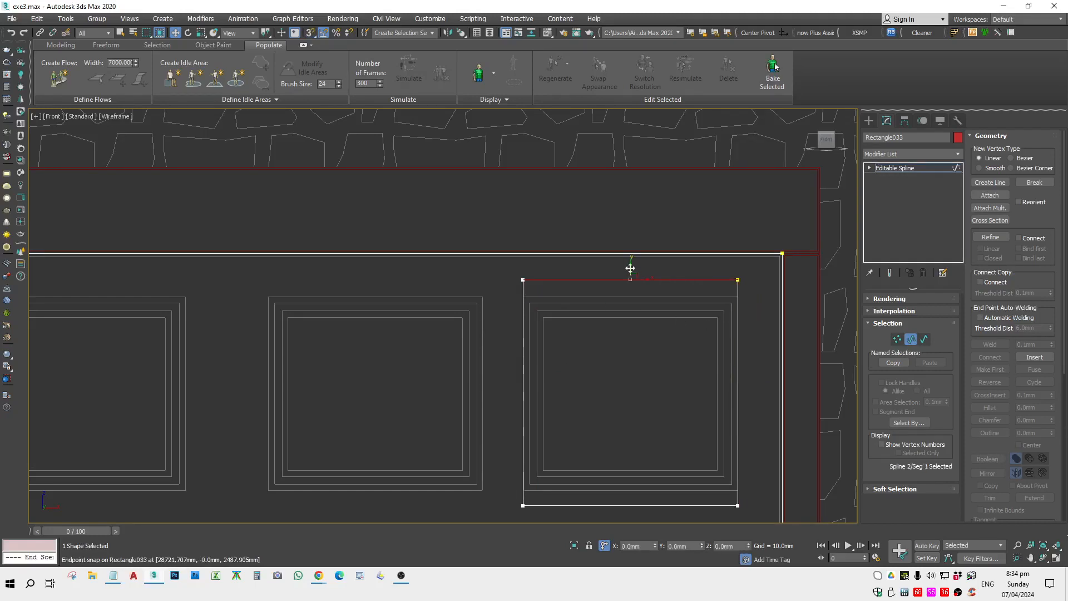
key("s")
left_click_drag(631, 268, 726, 286)
key("s")
middle_click_drag(698, 360, 681, 314)
scroll(517, 246, "up", 3)
left_click_drag(495, 223, 503, 245)
scroll(504, 242, "down", 7)
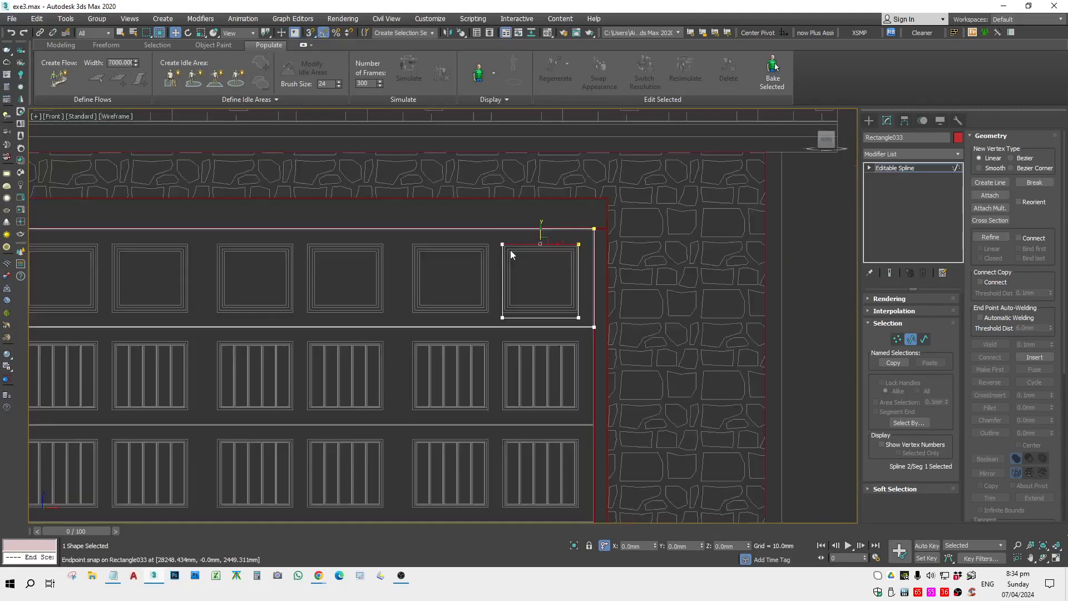
Snap the inner rectangle's bottom segment to the rightmost panel frame's lower outer edge and switch to spline-level editing.
scroll(509, 249, "down", 2)
scroll(533, 308, "up", 6)
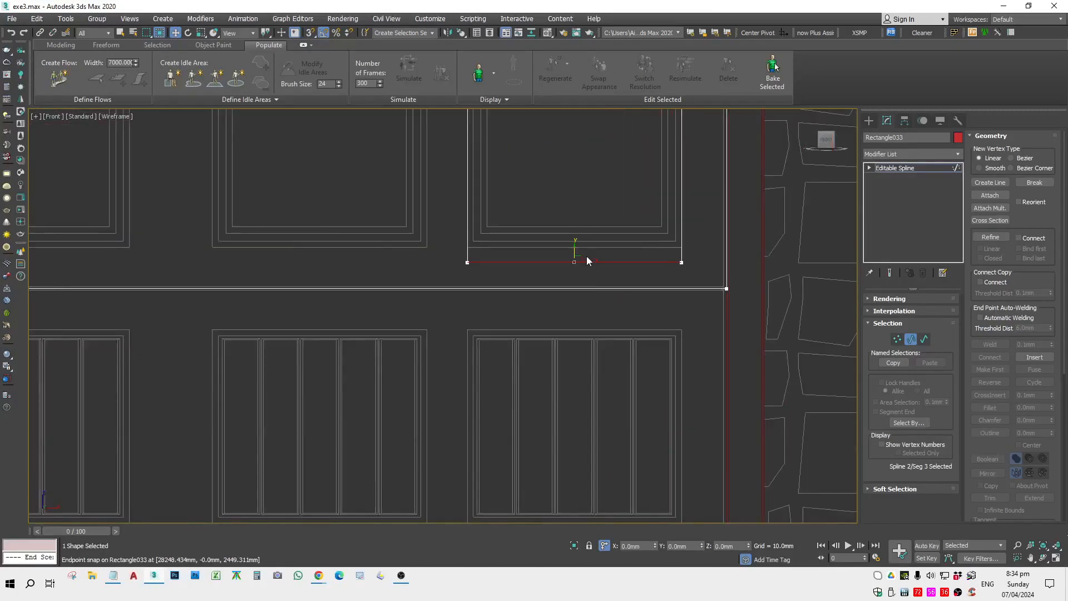
scroll(577, 255, "up", 2)
key("s")
left_click_drag(576, 254, 437, 245)
key("s")
scroll(437, 245, "down", 4)
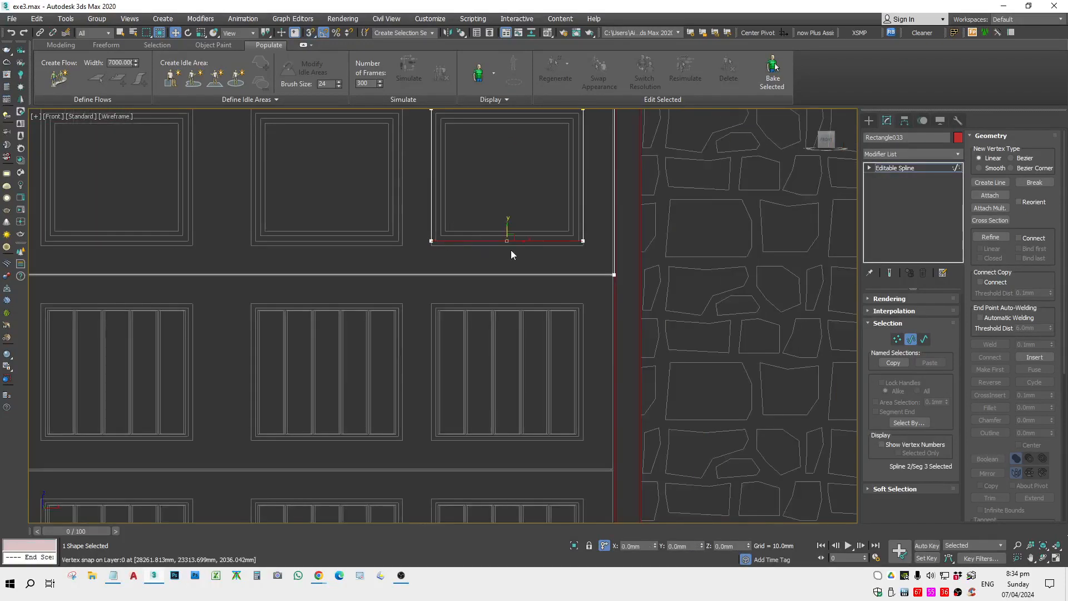
left_click_drag(507, 227, 584, 239)
scroll(554, 274, "down", 4)
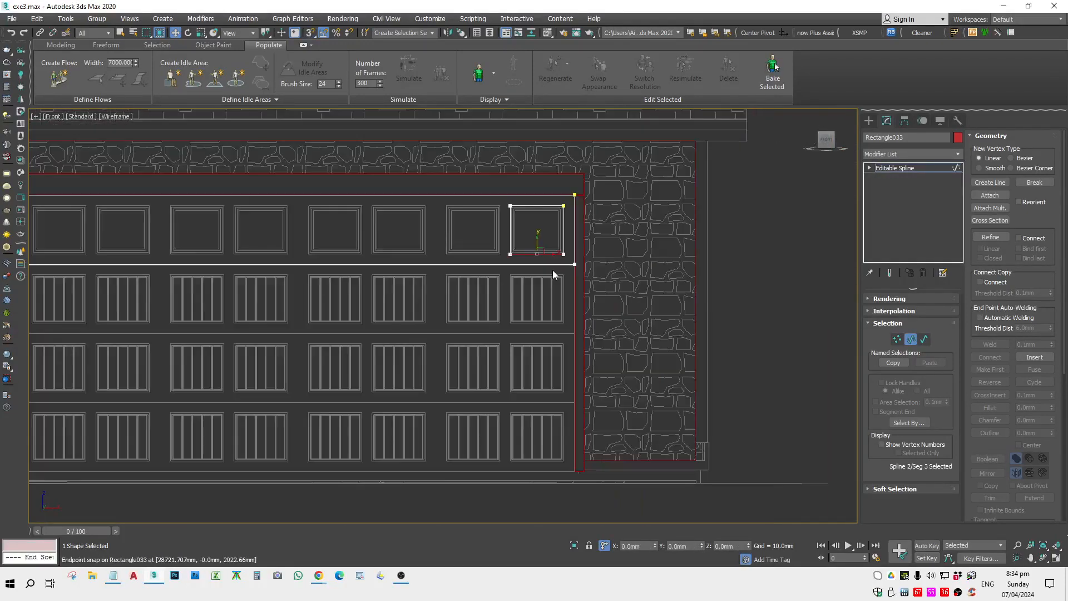
left_click(925, 338)
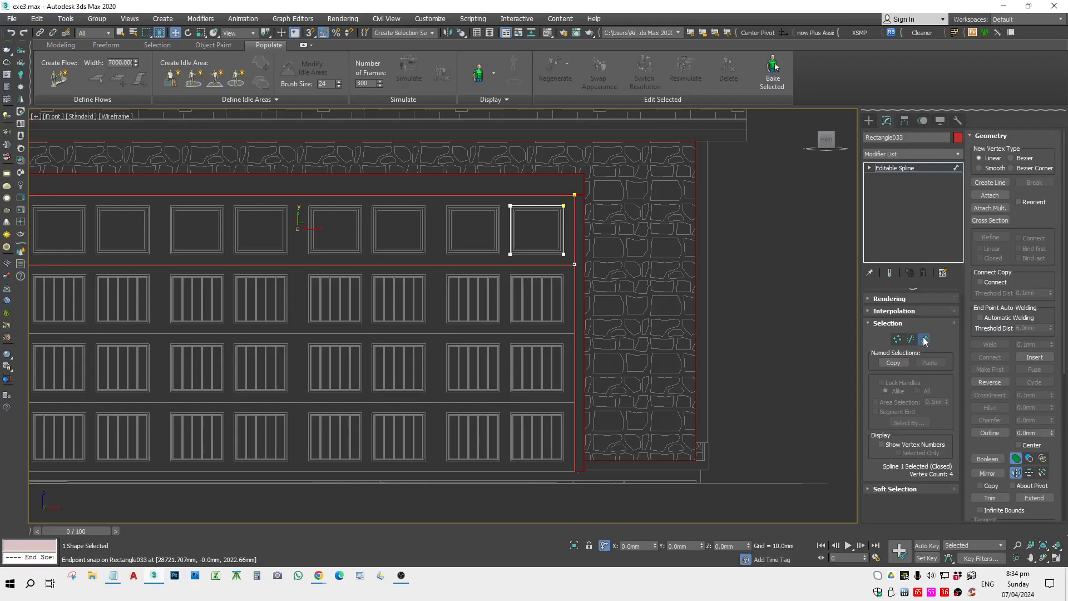
Copy the rightmost panel's rectangle spline to the second panel from the right and snap it to that frame's outer edges.
scroll(545, 245, "up", 2)
left_click(540, 258)
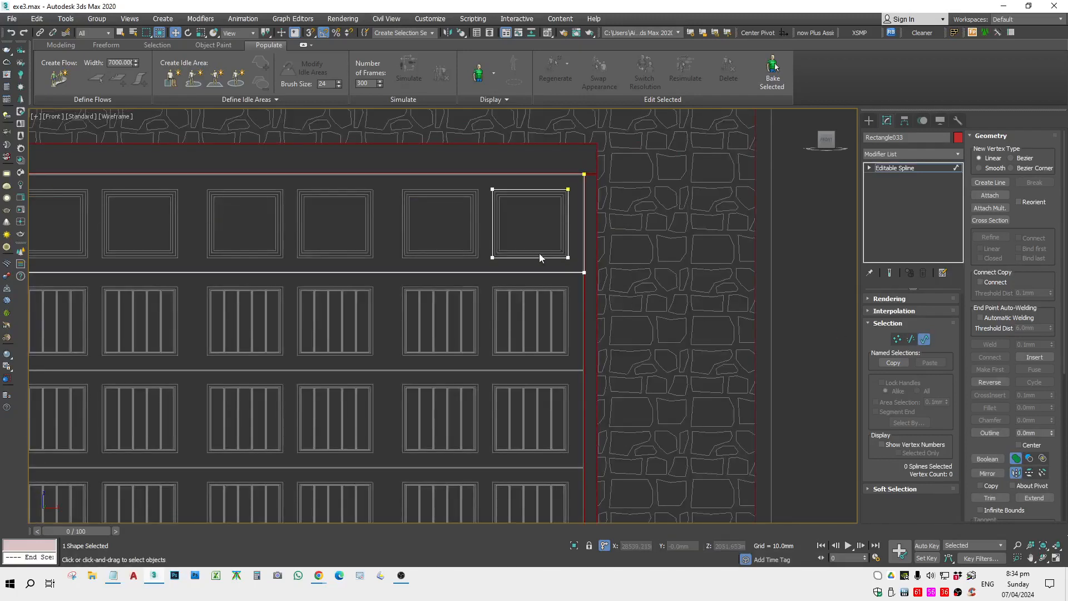
left_click(538, 257)
left_click_drag(542, 224, 461, 214, "shift")
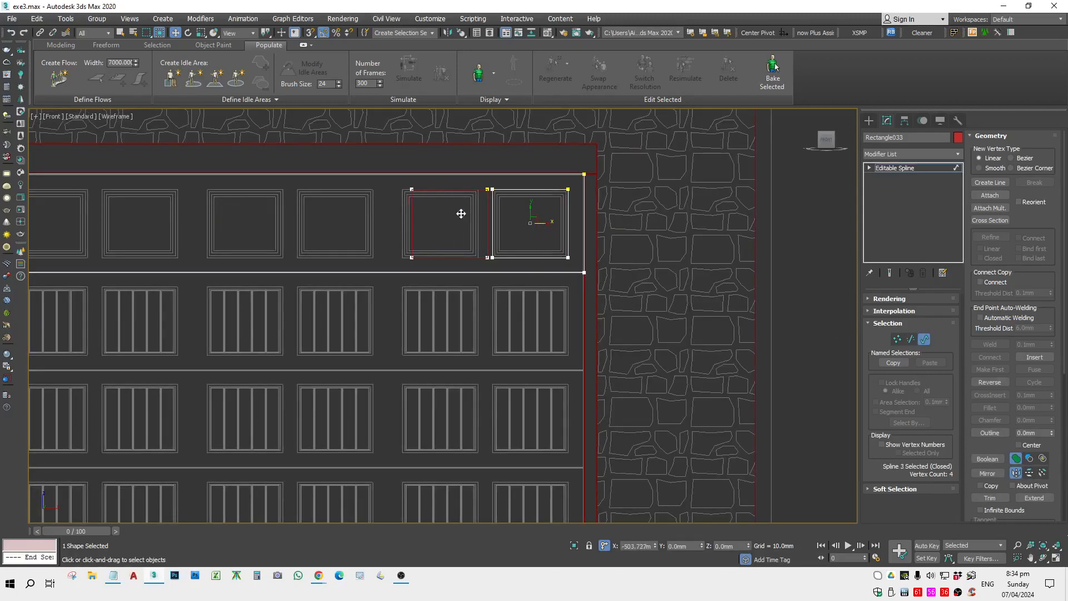
scroll(468, 177, "up", 5)
left_click_drag(253, 432, 526, 231)
left_click_drag(298, 227, 95, 234)
scroll(413, 288, "down", 4)
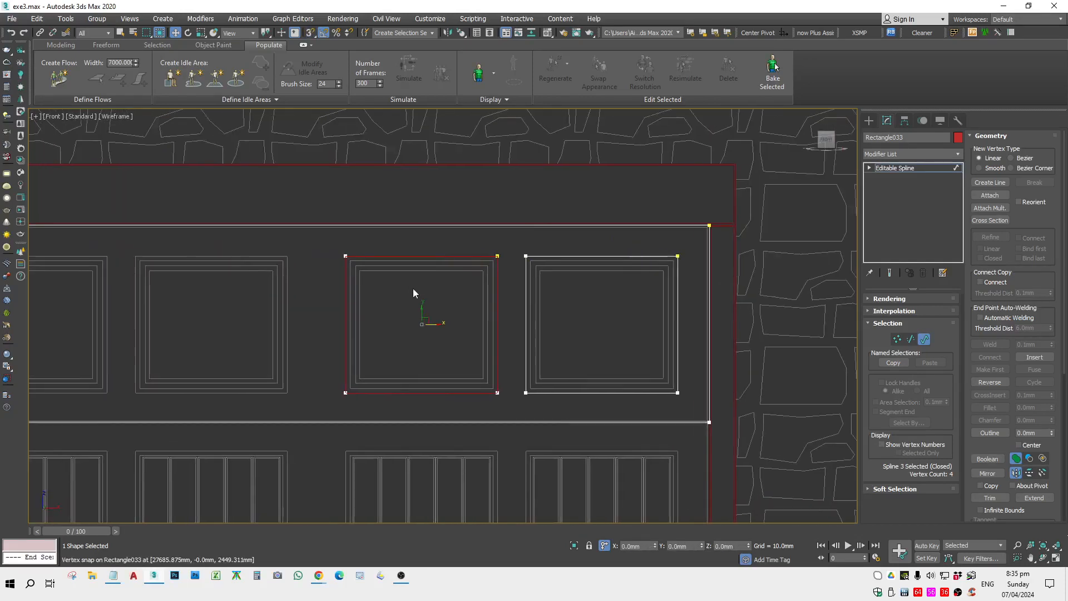
Copy the panel rectangle to the third and fourth panels from the right, snapping each copy to its frame's outer corner.
left_click_drag(438, 324, 265, 337, "shift")
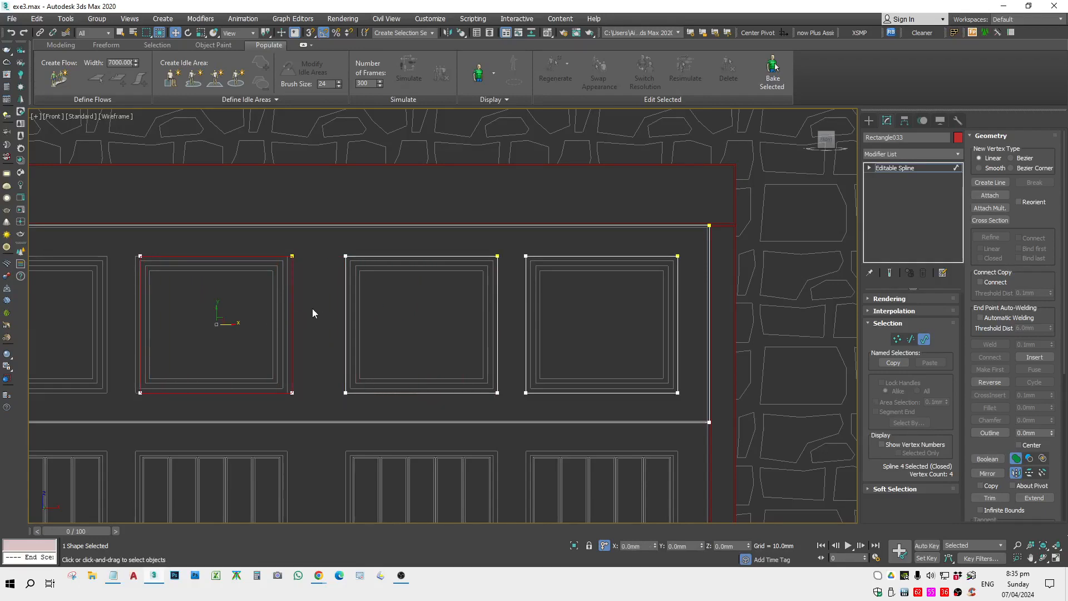
middle_click_drag(312, 313, 459, 344)
scroll(459, 345, "up", 3)
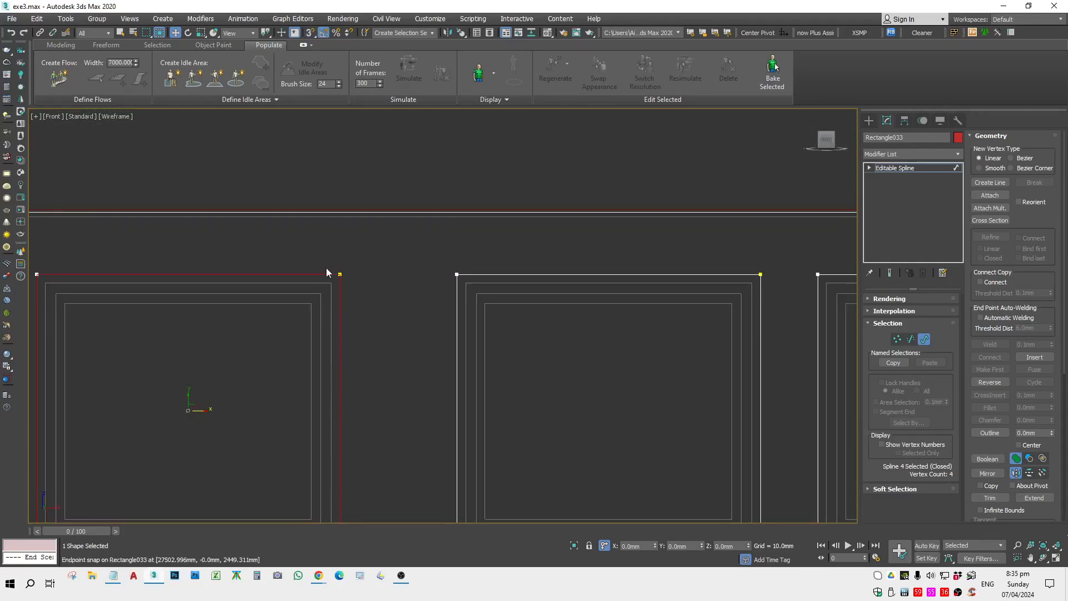
scroll(326, 272, "down", 5)
left_click(350, 281)
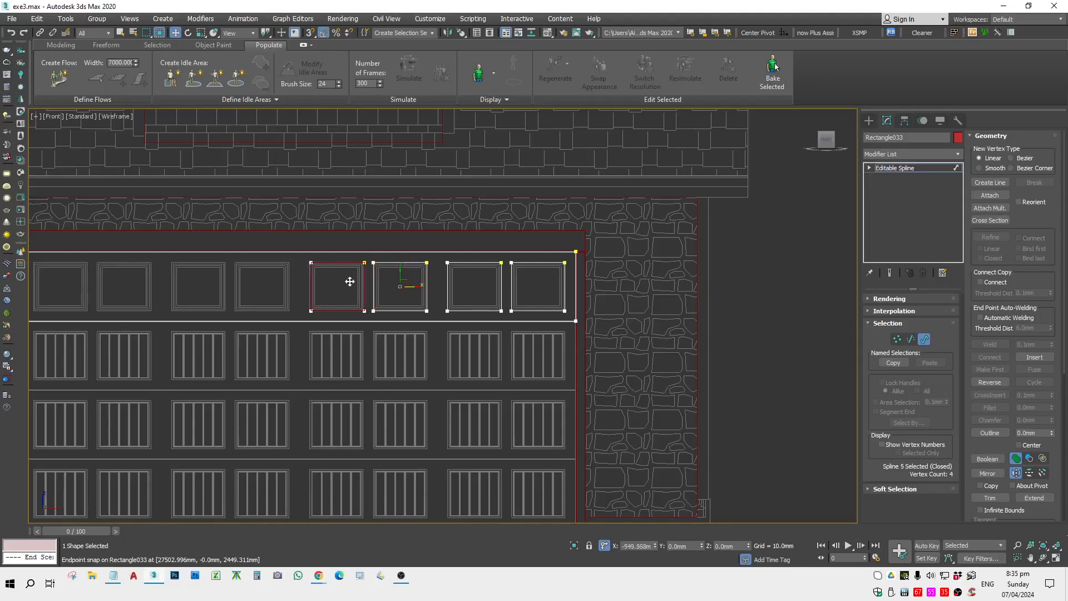
scroll(362, 266, "up", 7)
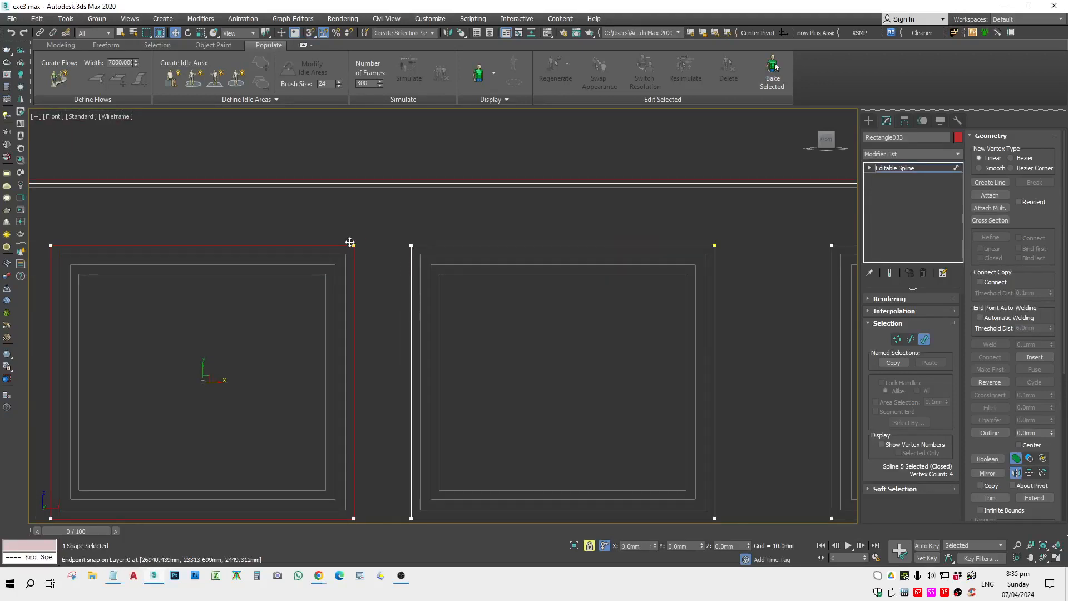
scroll(339, 247, "down", 7)
Select the four panel rectangles and copy them onto the four left panels, snapping the set to the frames' outer corner.
left_click_drag(237, 240, 525, 321)
scroll(577, 314, "down", 2)
left_click_drag(601, 293, 409, 292, "shift")
scroll(411, 274, "up", 10)
key("space")
key("s")
left_click_drag(447, 247, 412, 243)
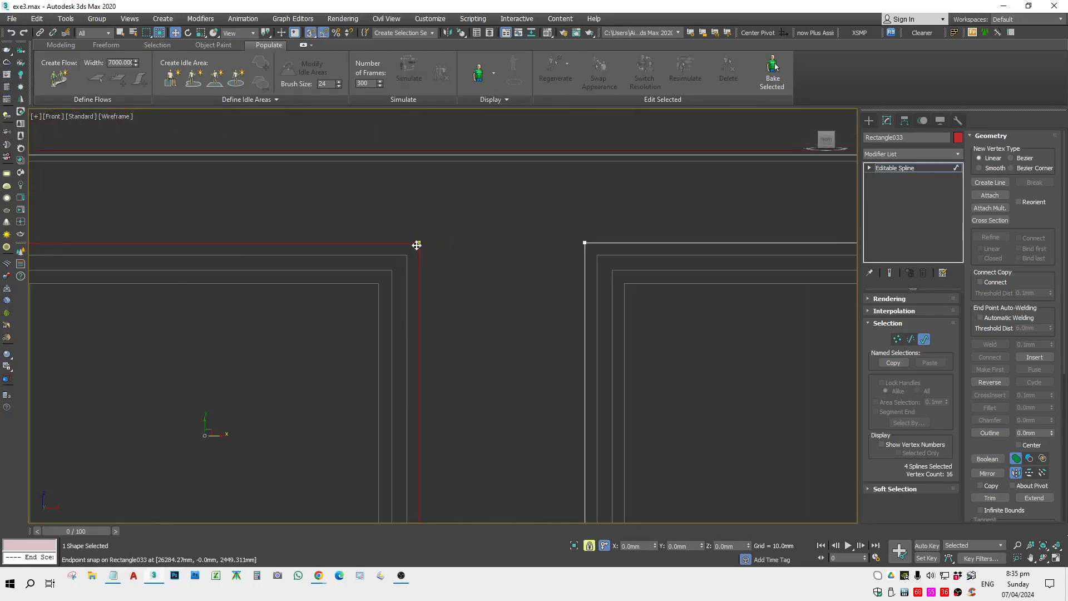
scroll(390, 267, "down", 5)
scroll(381, 286, "up", 4)
scroll(323, 248, "down", 4)
middle_click_drag(483, 336, 466, 334)
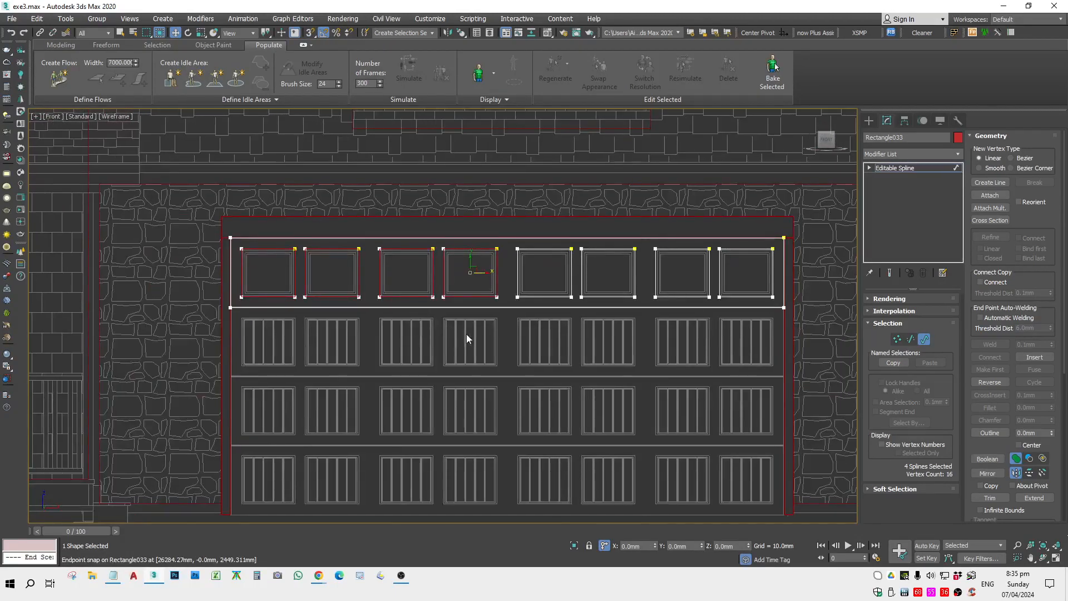
Leave spline-level editing and extrude the top door section by 40 mm.
key("1")
key("1")
left_click(914, 154)
key("e")
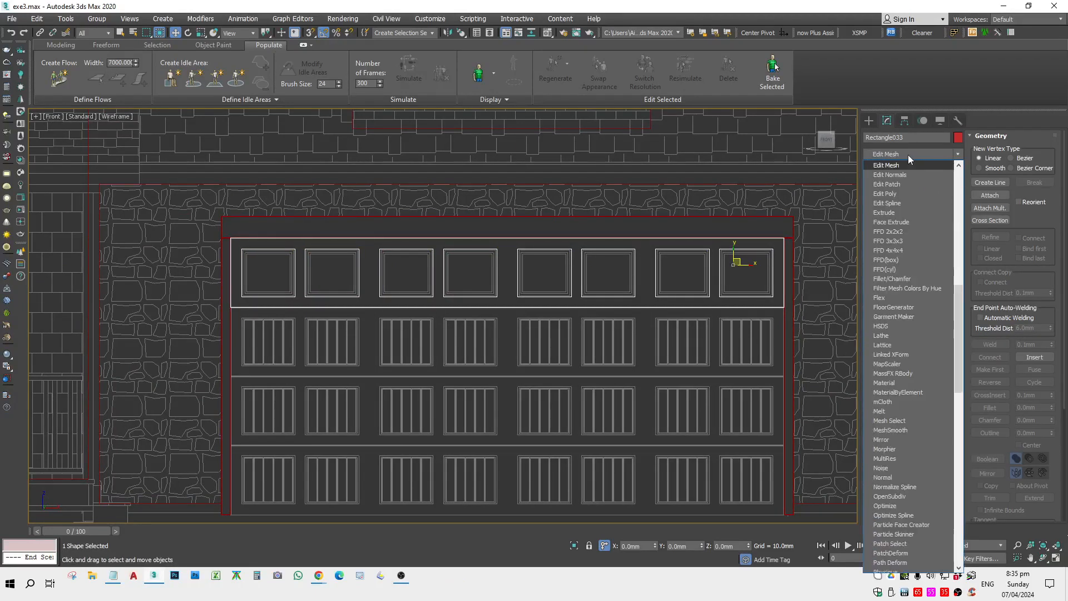
left_click(893, 211)
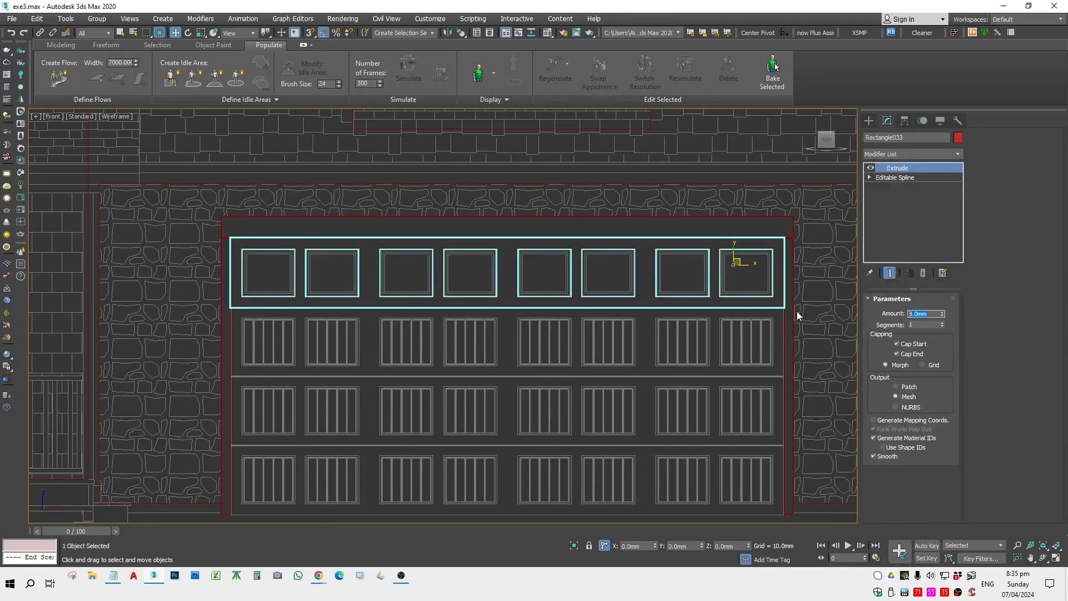
type("40")
key("Return")
Isolate the extruded door section in the Top view and convert it to an Editable Poly.
scroll(655, 348, "up", 3)
key("r")
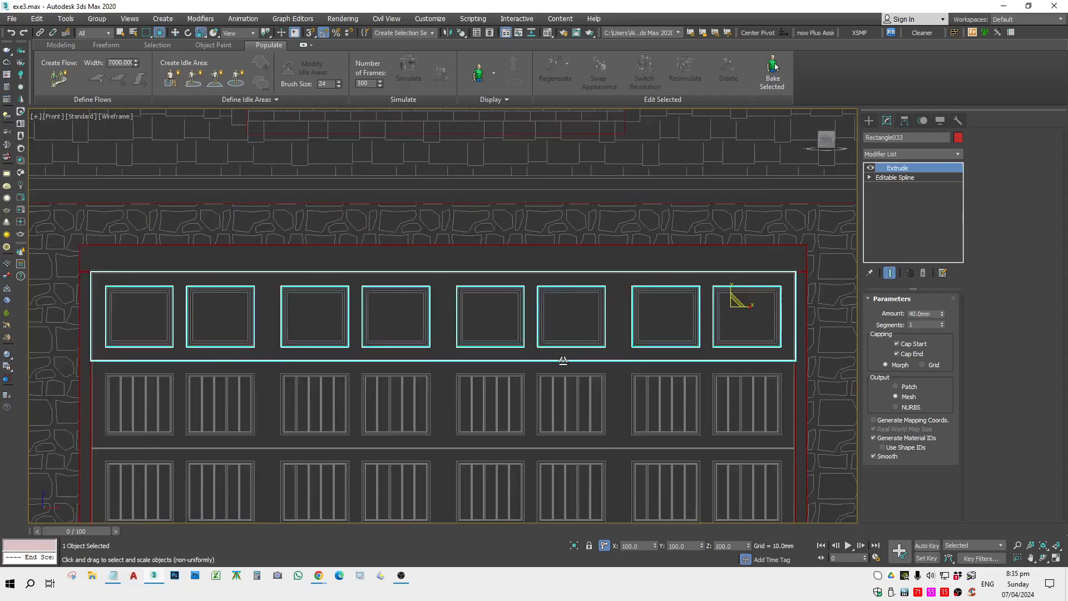
key("t")
key("g")
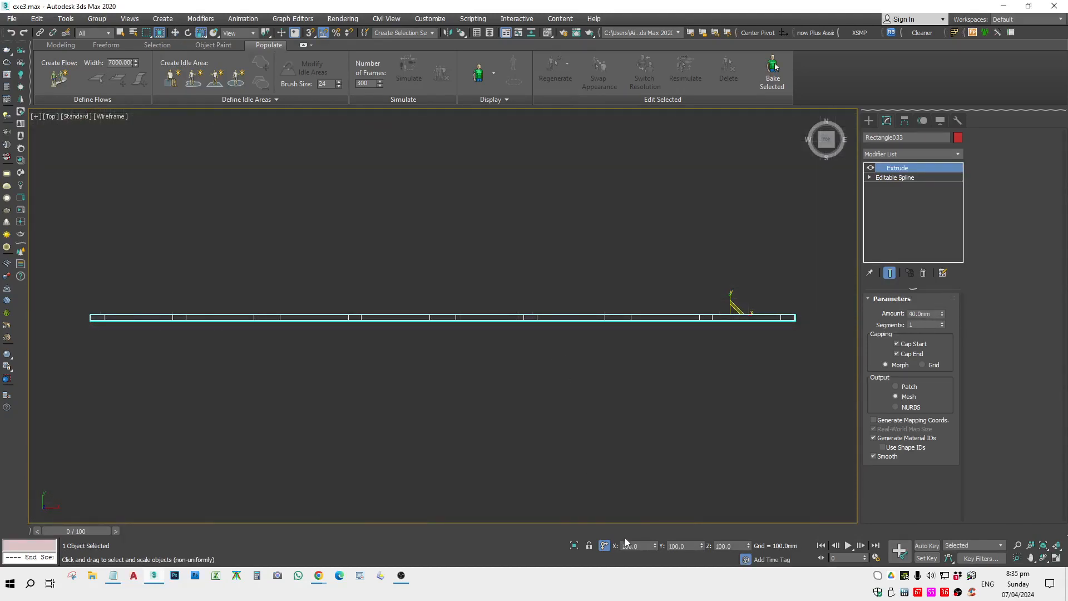
left_click(574, 546)
right_click(821, 293)
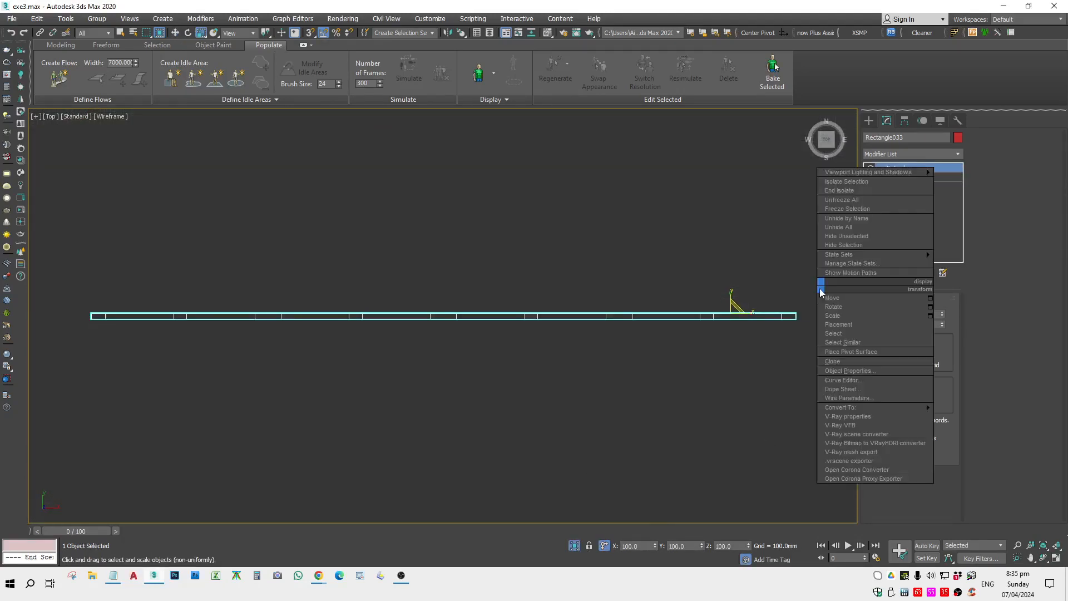
mouse_move(872, 409)
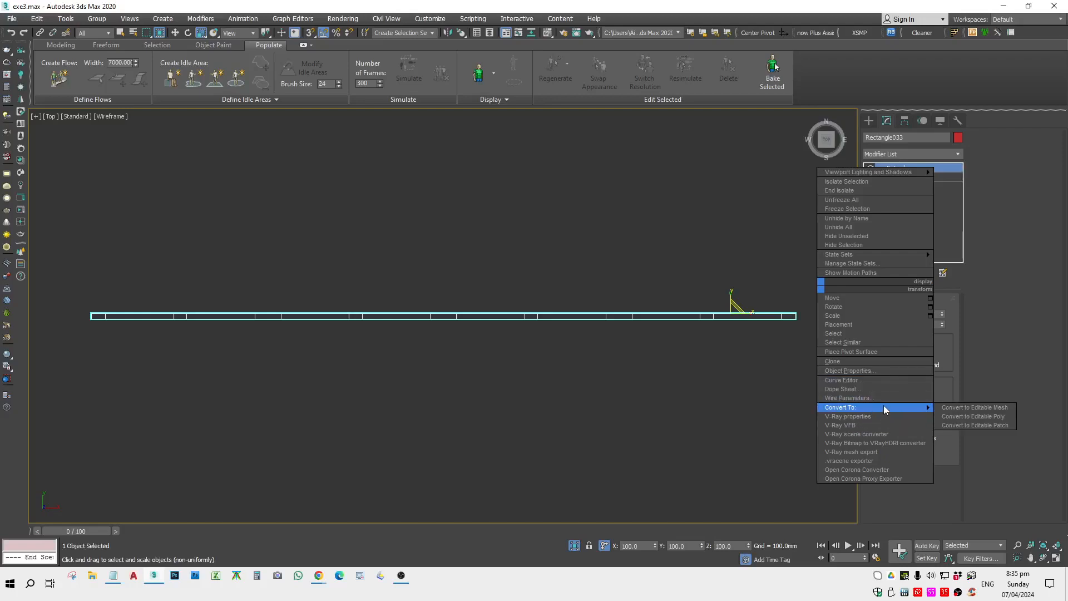
left_click(943, 416)
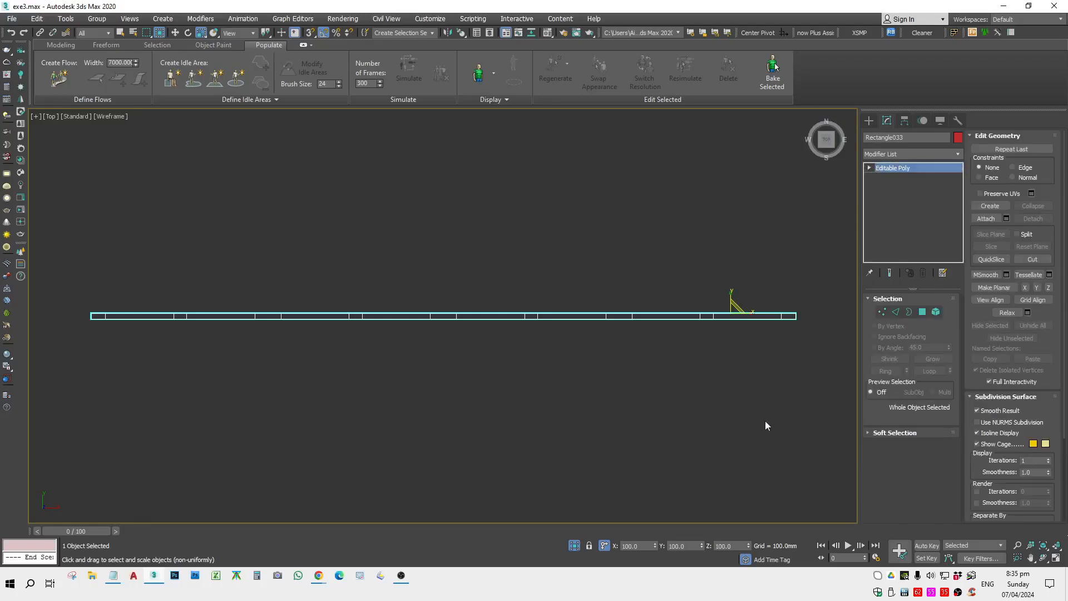
QuickSlice the door section lengthwise through the midpoint of its thickness.
key("1")
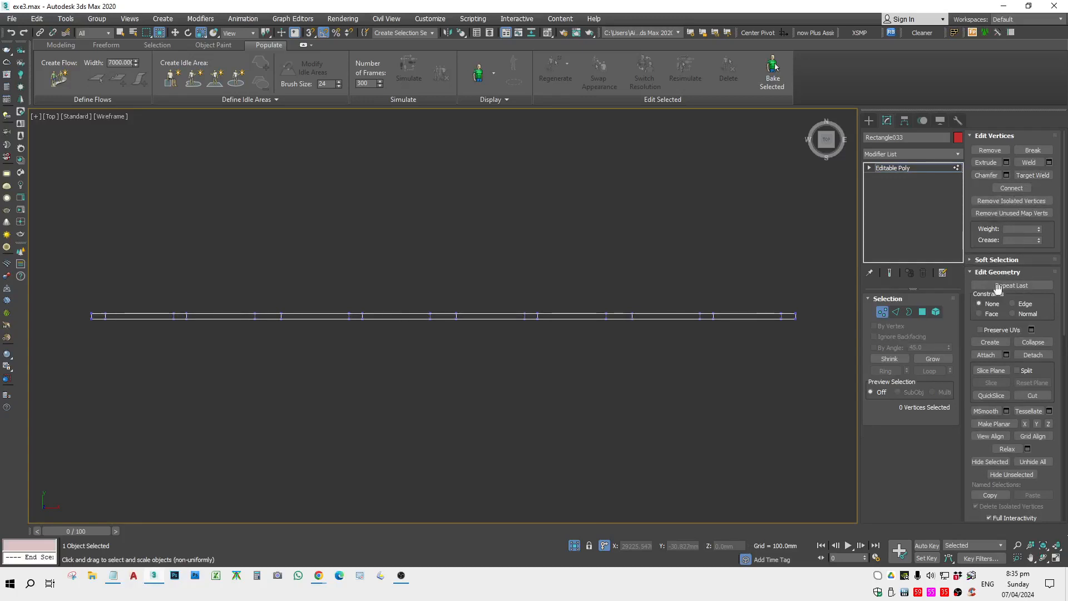
key("2")
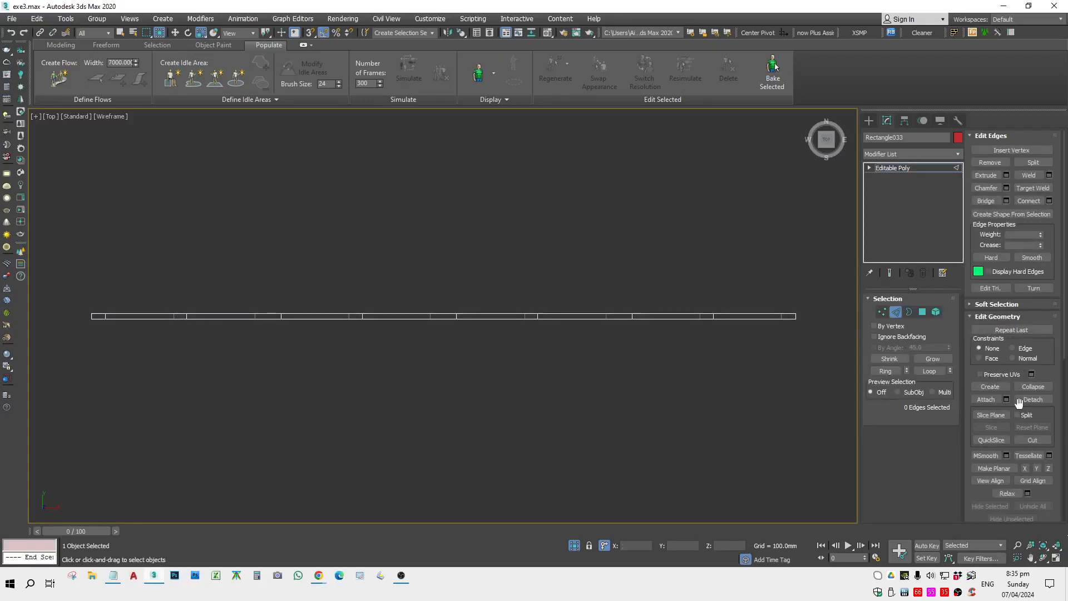
left_click(991, 439)
scroll(842, 318, "up", 5)
key("s")
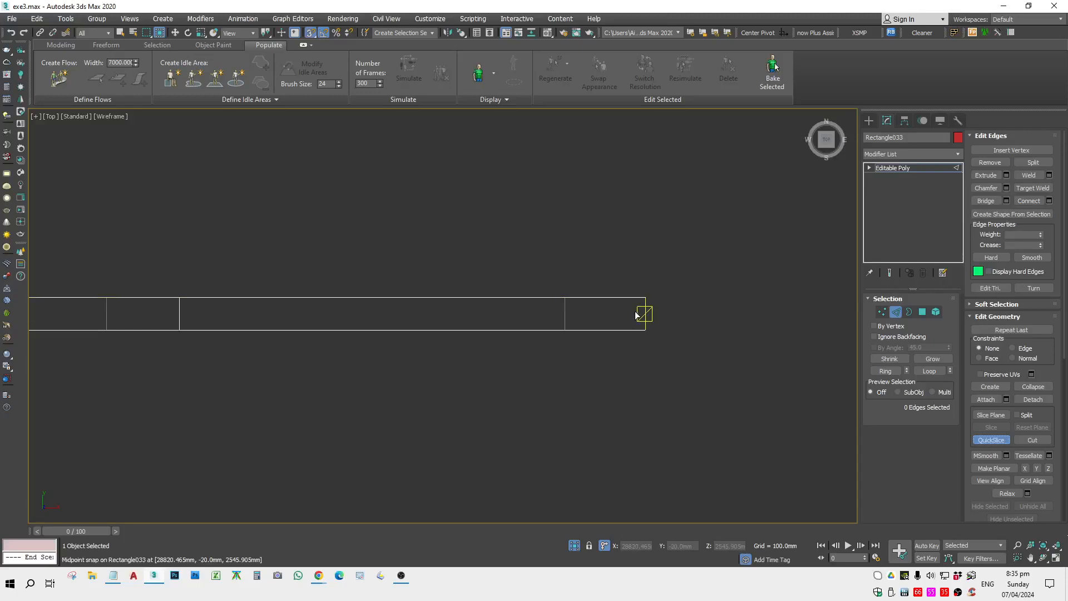
left_click(565, 313)
right_click(565, 313)
key("s")
scroll(691, 371, "down", 7)
Select the rear-half polygons along the door section's top edge and right end.
key("F3")
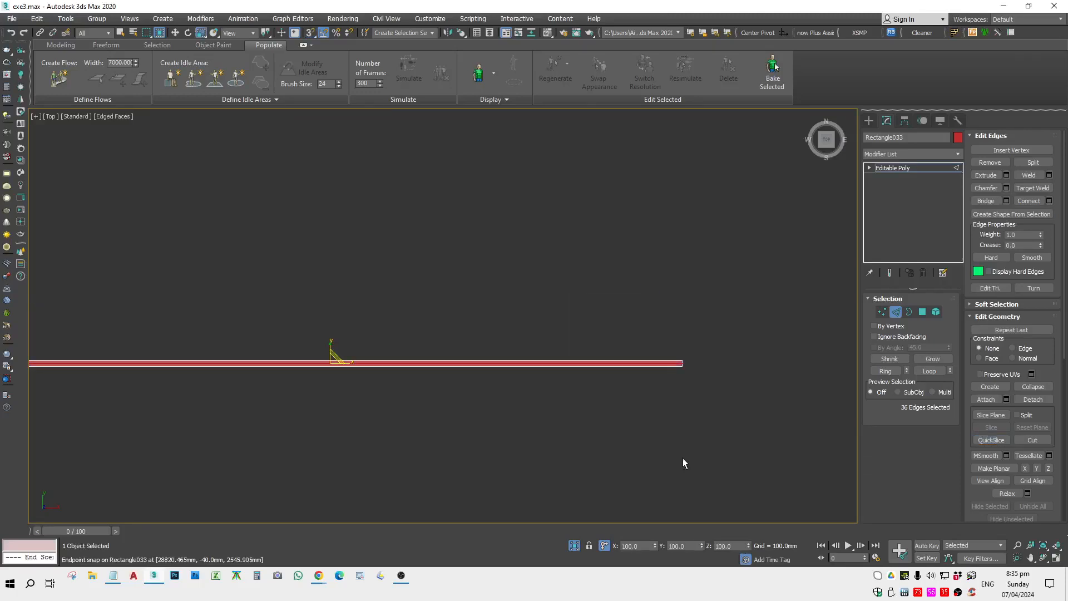
middle_click_drag(682, 458, 650, 387, "alt")
left_click(922, 312)
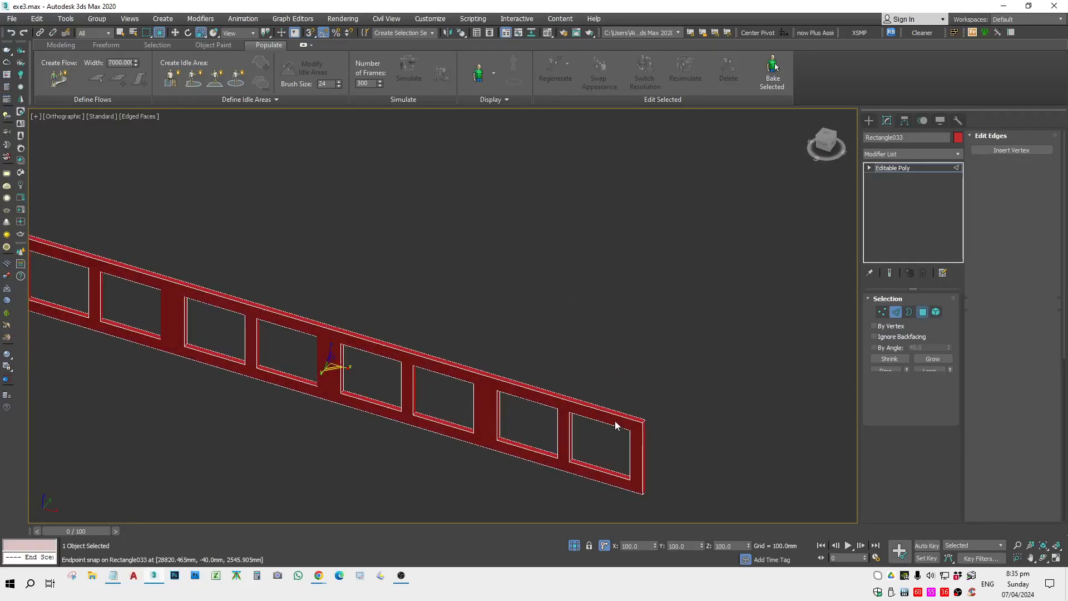
left_click(615, 417)
scroll(647, 414, "up", 5)
key("w")
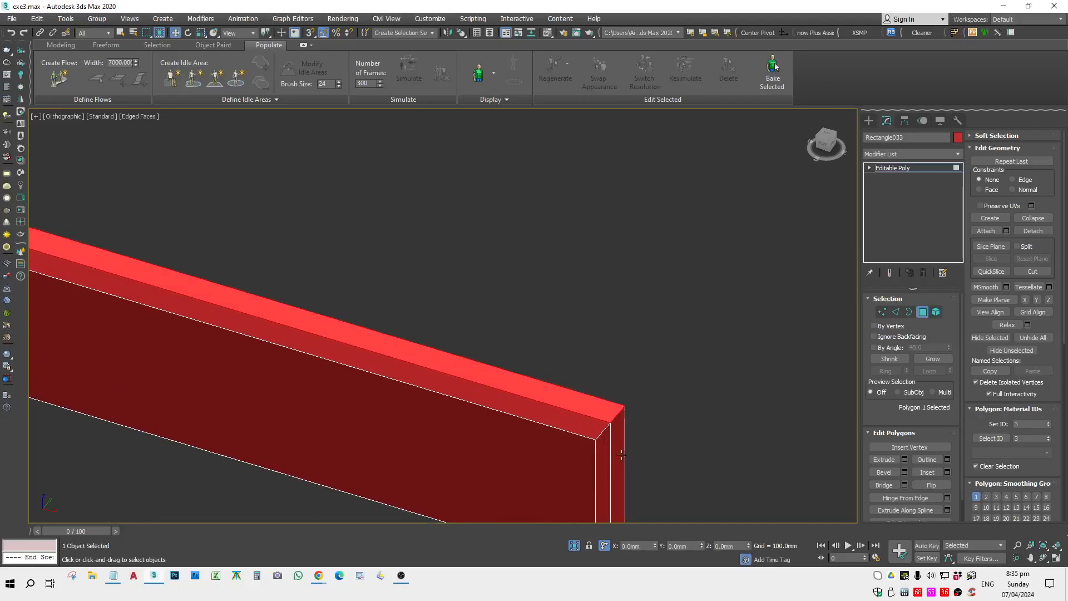
left_click(611, 442, "ctrl")
Add the rear-half polygons on the door section's left end and bottom edge to the selection.
scroll(292, 373, "down", 5)
middle_click_drag(265, 330, 431, 446, "alt")
key("z")
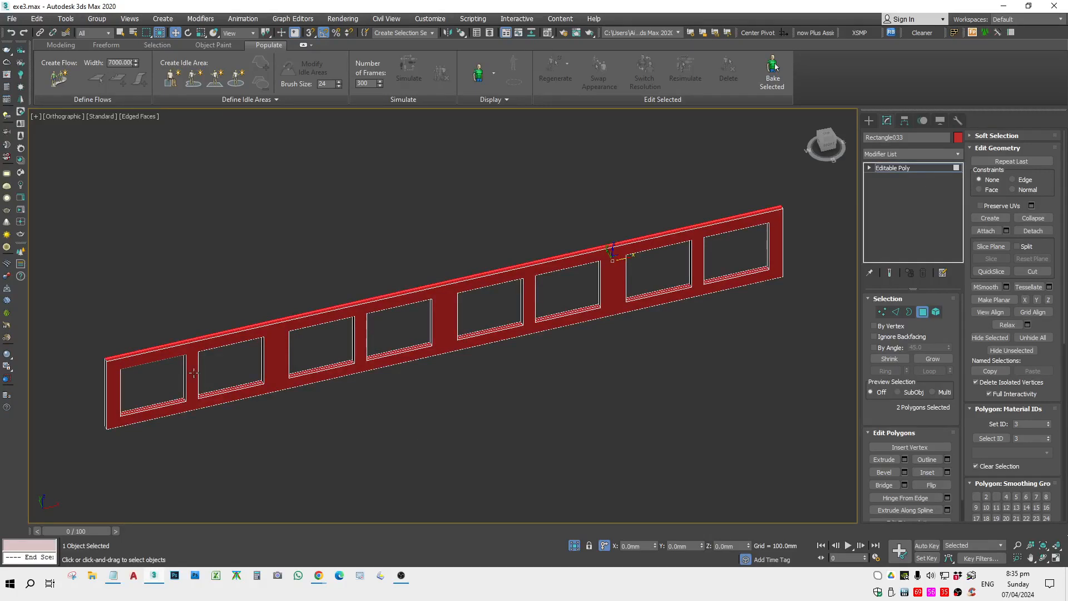
scroll(99, 369, "up", 6)
left_click(170, 349, "ctrl")
scroll(165, 354, "down", 7)
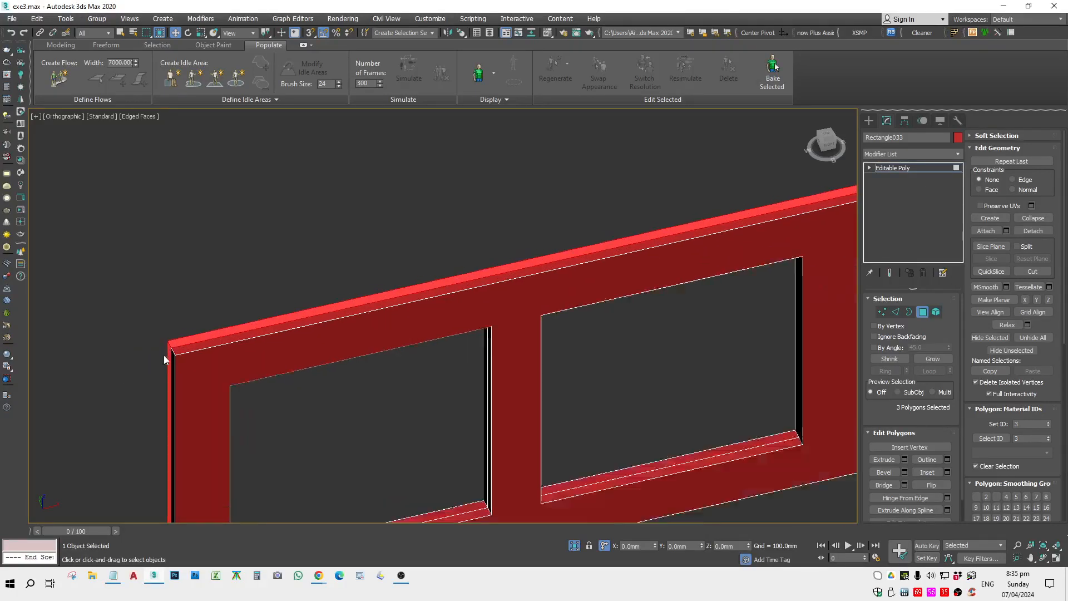
middle_click_drag(165, 356, 212, 273, "alt")
scroll(211, 268, "up", 6)
scroll(210, 225, "up", 2)
left_click(212, 216, "ctrl")
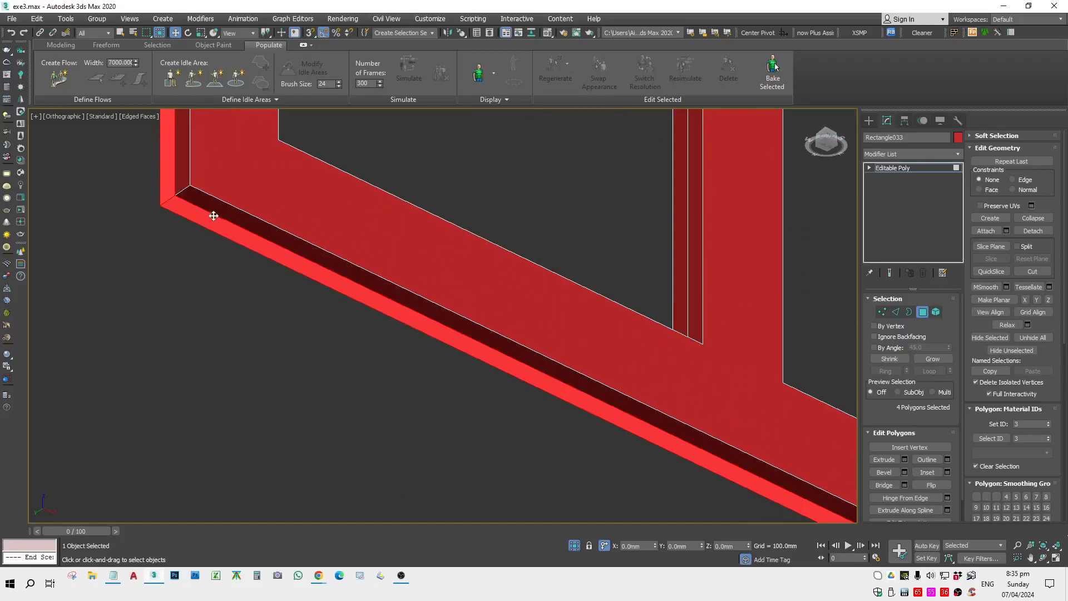
Extrude the four selected perimeter polygons by 5 mm using the Local Normal option.
scroll(209, 228, "down", 7)
middle_click_drag(209, 228, 297, 362, "alt")
key("f")
key("z")
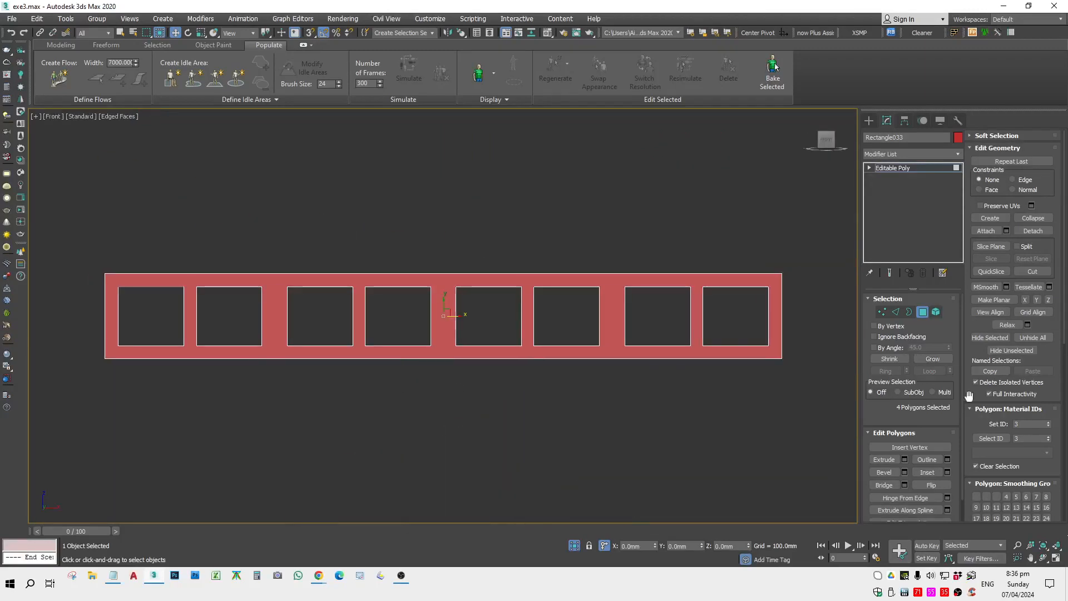
left_click(904, 459)
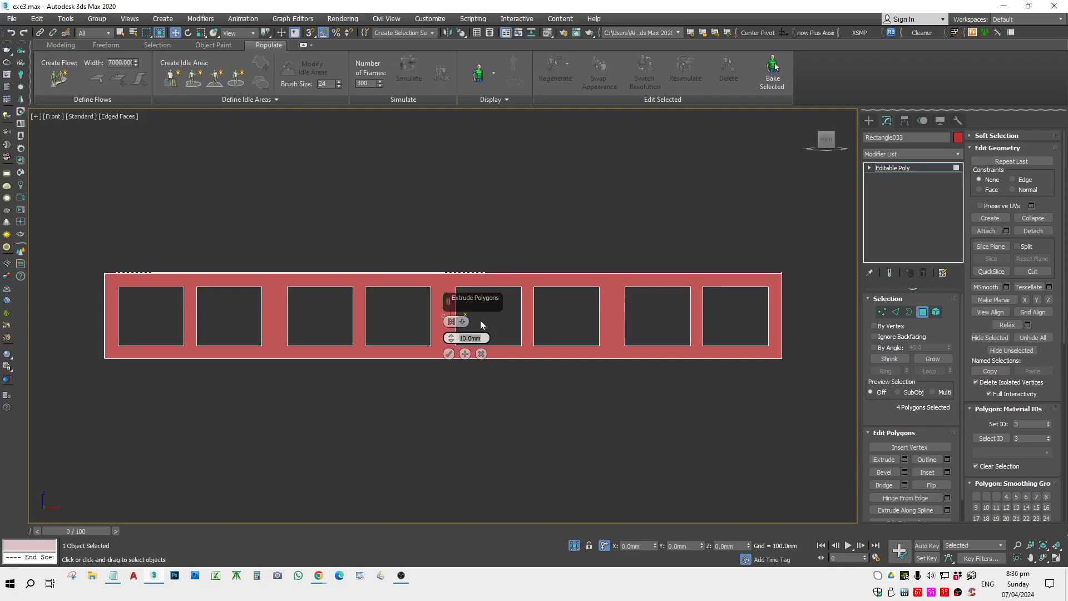
type("5")
key("Return")
scroll(781, 267, "up", 6)
key("F3")
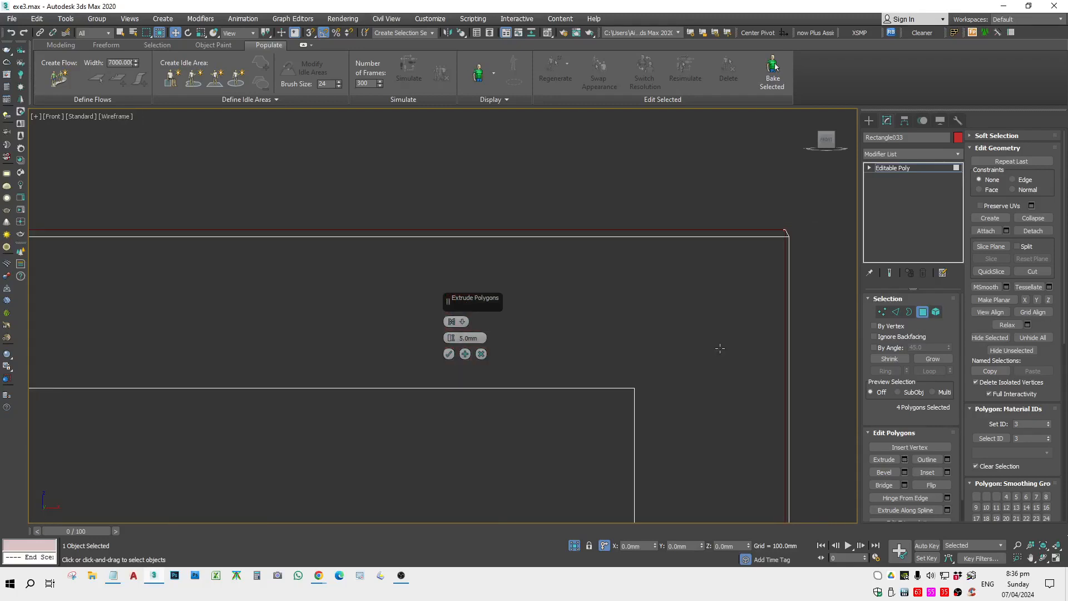
left_click(452, 322)
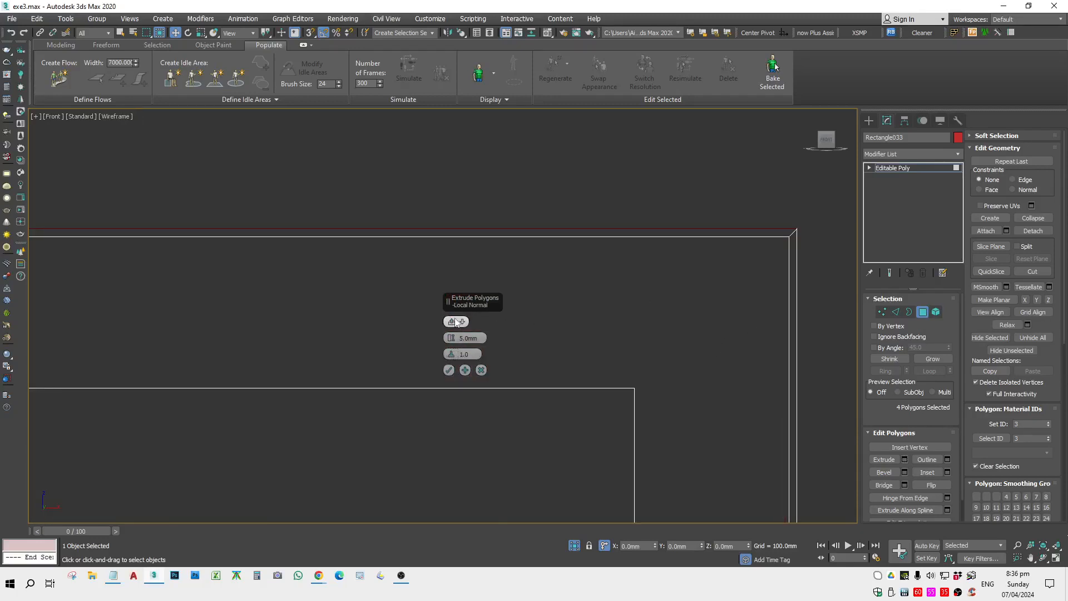
scroll(452, 323, "down", 4)
left_click(449, 370)
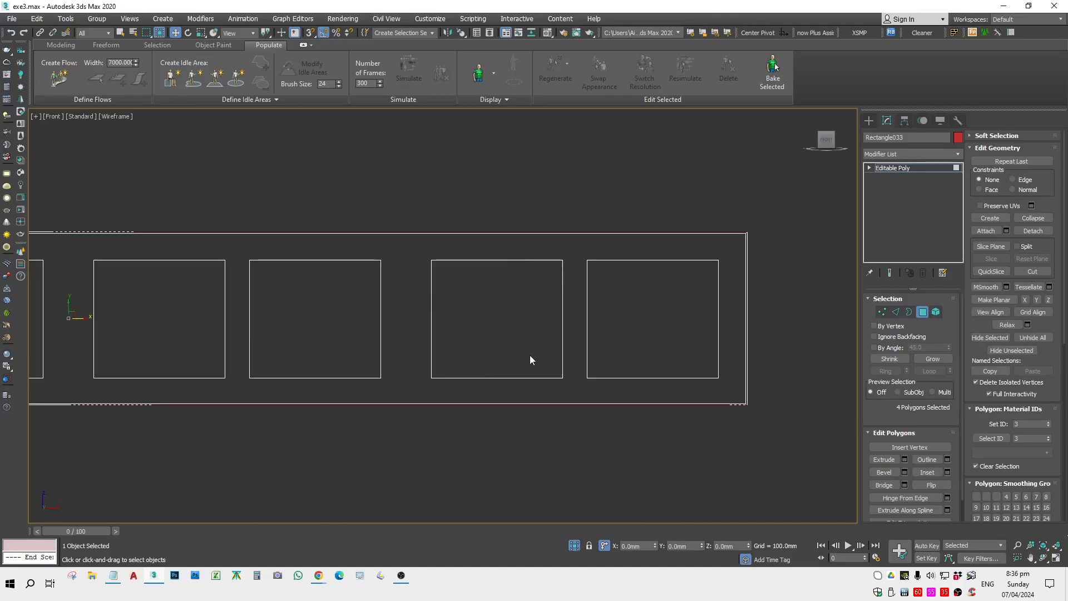
Check the extruded rim at both ends of the door section, leave polygon editing and end the isolation.
scroll(529, 360, "up", 3)
scroll(235, 387, "down", 5)
middle_click_drag(234, 383, 707, 388)
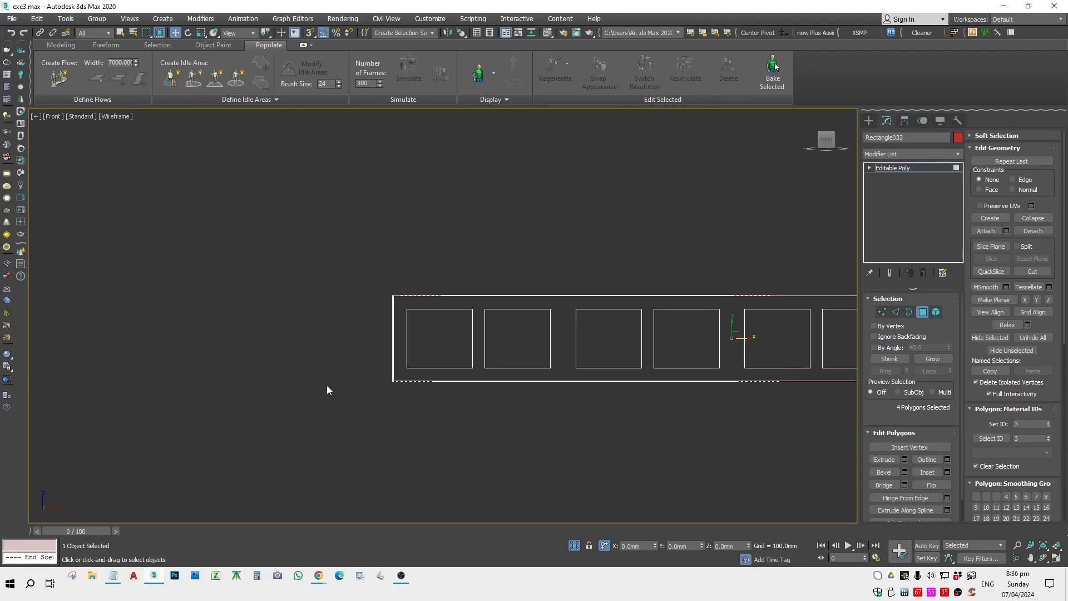
scroll(326, 385, "up", 7)
scroll(300, 396, "down", 5)
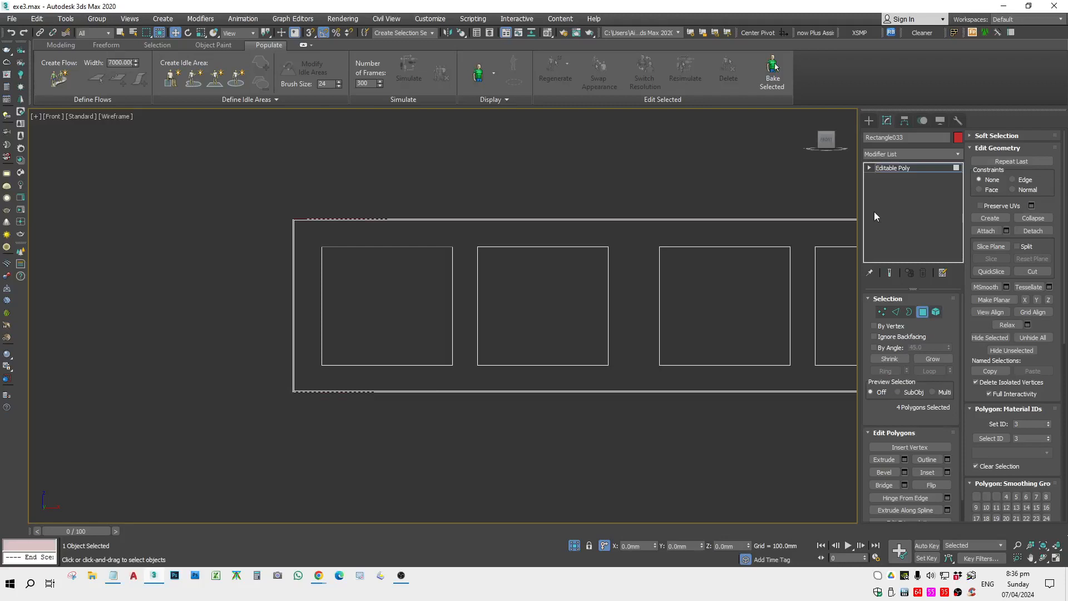
left_click(912, 167)
key("F3")
scroll(639, 342, "down", 2)
mouse_move(639, 342)
middle_mouse_down("alt")
mouse_move(715, 444)
mouse_move(557, 420)
middle_mouse_up("alt")
left_click(719, 445)
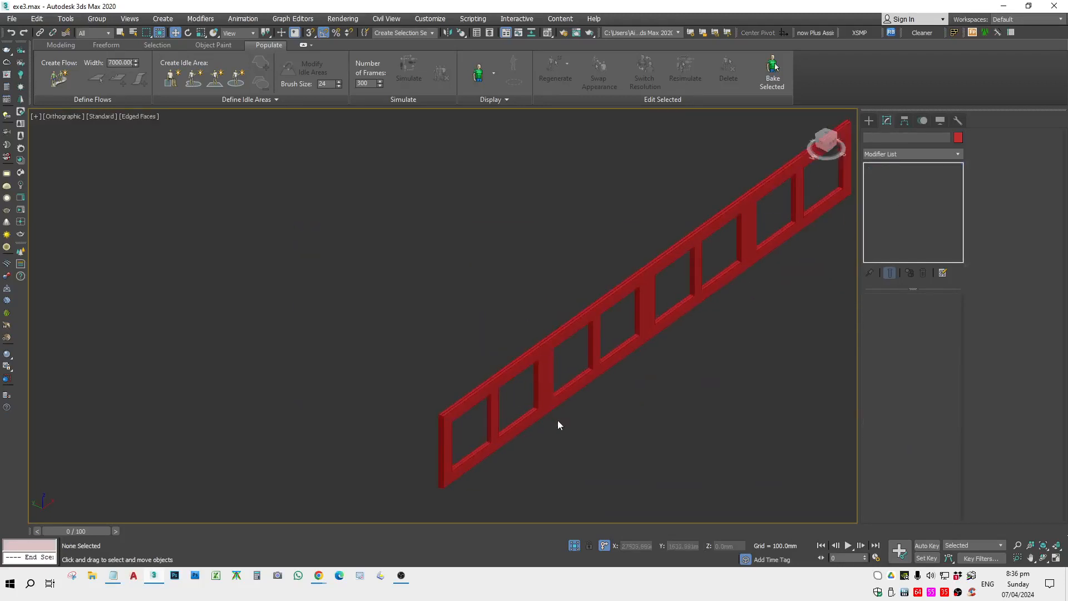
left_click(534, 406)
scroll(558, 439, "down", 2)
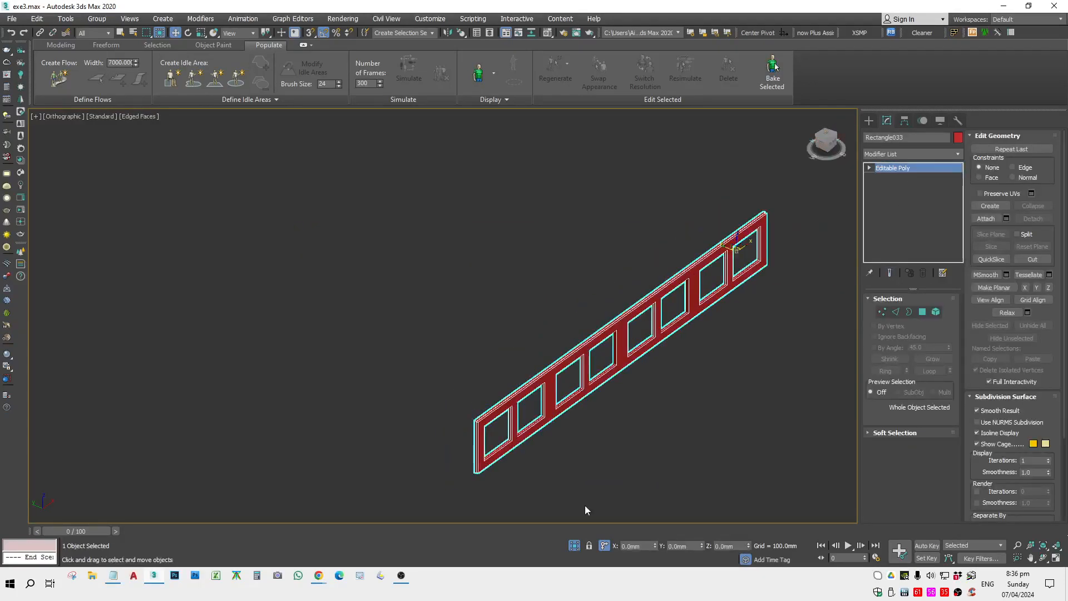
left_click(574, 546)
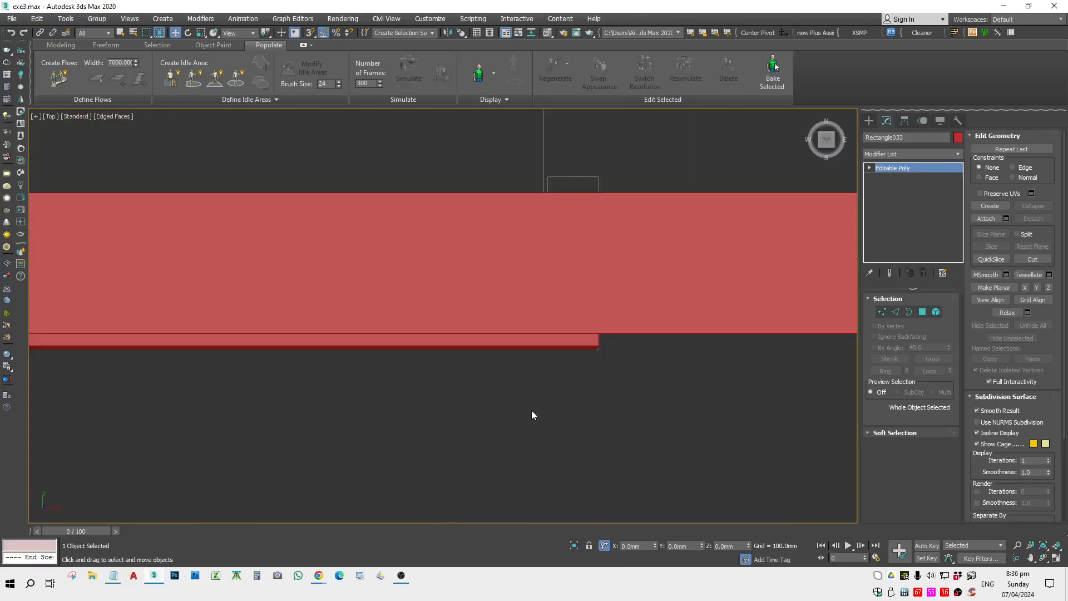
Move the door section along Y in plan towards the garage opening's frame.
key("F3")
scroll(531, 410, "down", 6)
left_click_drag(556, 378, 560, 236)
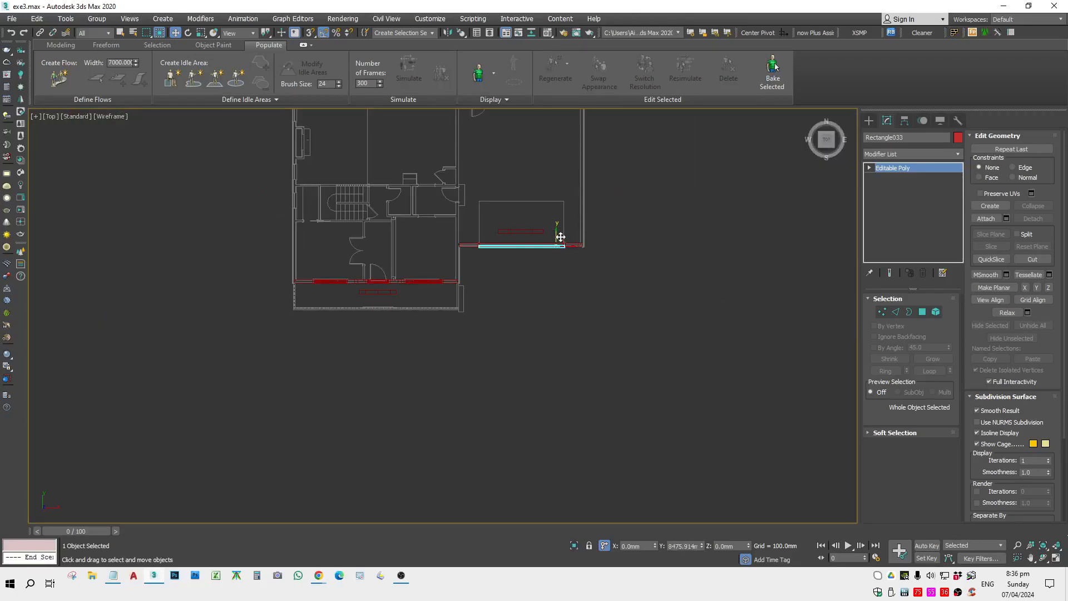
scroll(470, 246, "up", 9)
mouse_move(520, 223)
middle_mouse_down()
mouse_move(520, 233)
mouse_move(336, 339)
middle_mouse_up()
scroll(336, 338, "down", 1)
Snap the door section's left rim corner in plan to the midpoint of the left frame post's depth.
key("space")
key("s")
scroll(373, 366, "up", 3)
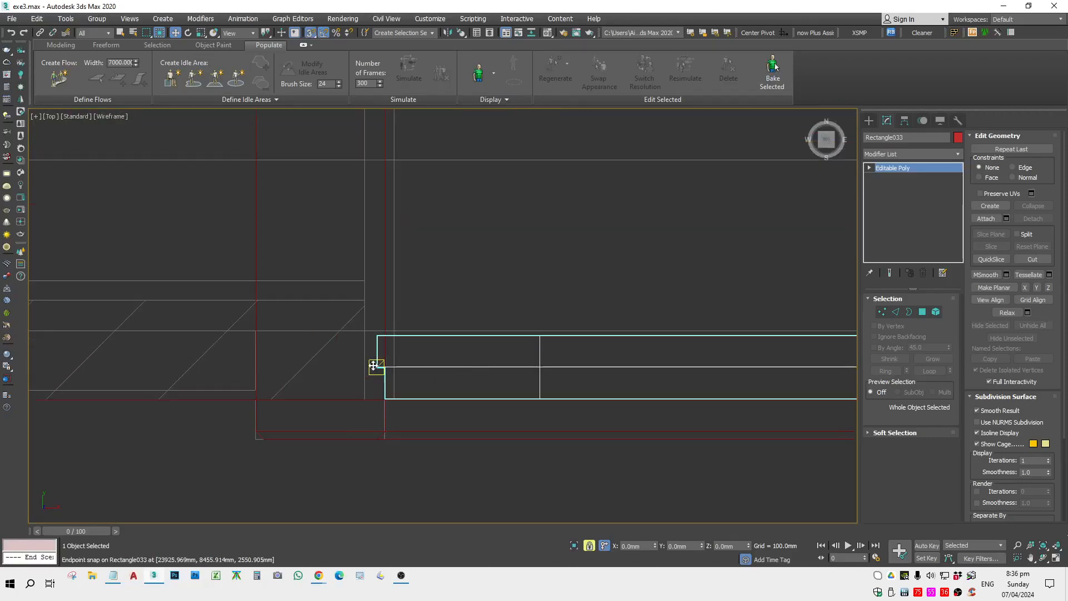
scroll(373, 366, "up", 2)
left_click_drag(378, 367, 397, 199)
key("s")
key("space")
scroll(398, 200, "down", 8)
key("F3")
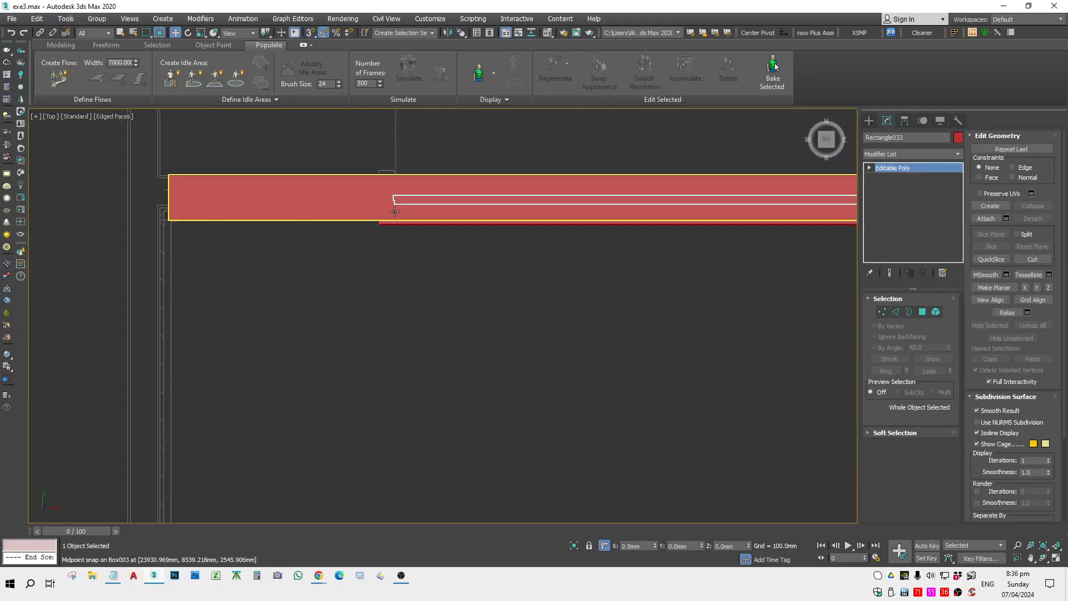
Add the door frame's header and both posts to the selection and frame all four objects in the front view.
middle_click_drag(394, 211, 455, 120, "alt")
left_click(444, 382, "ctrl")
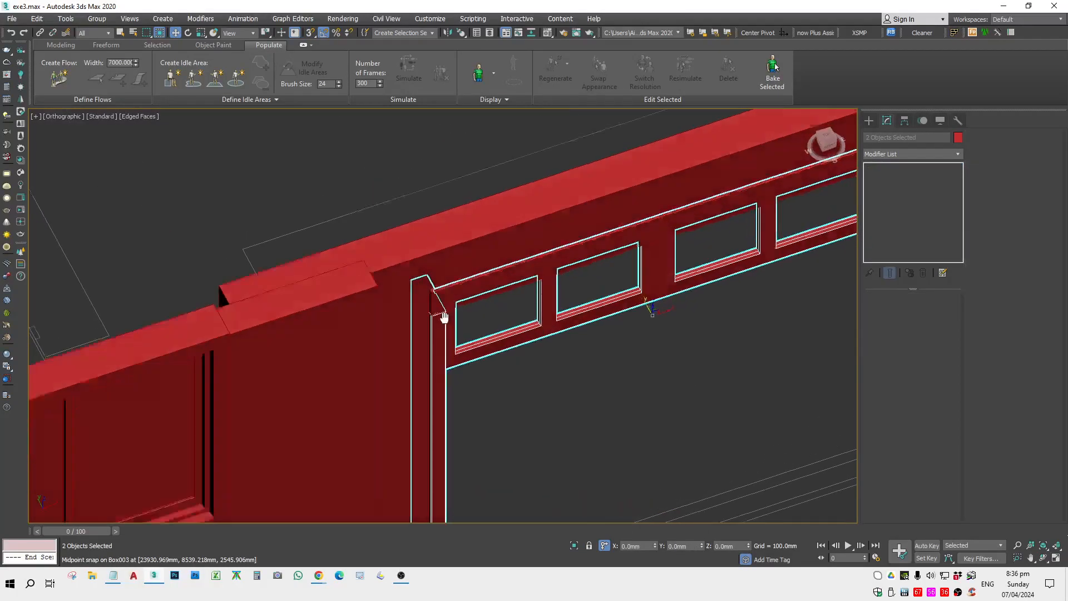
left_click(445, 317, "ctrl")
scroll(444, 317, "down", 6)
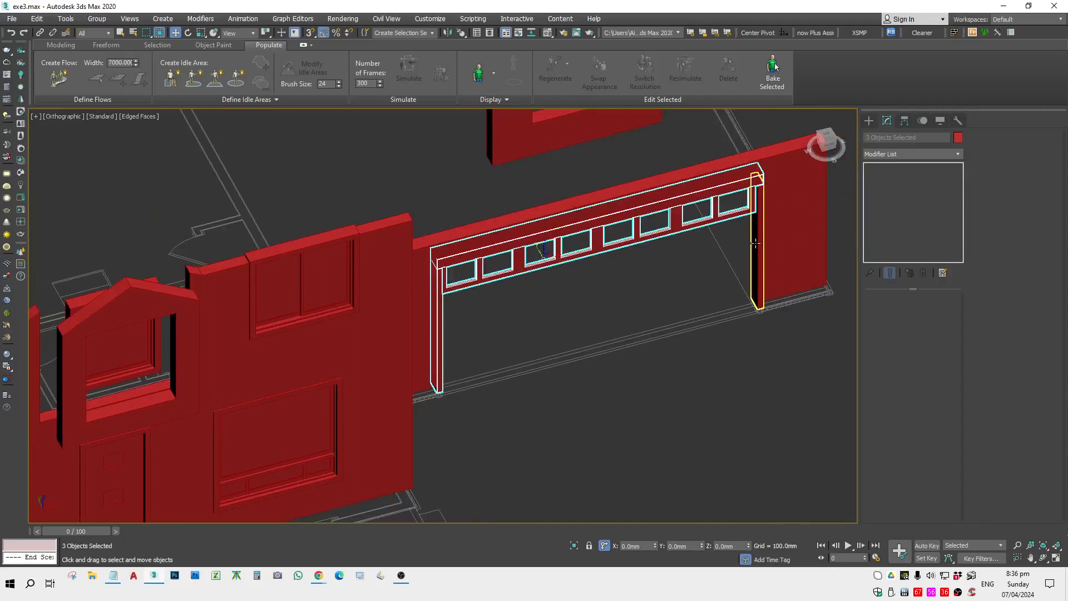
left_click(755, 243, "ctrl")
middle_click_drag(716, 256, 634, 302)
key("f")
key("z")
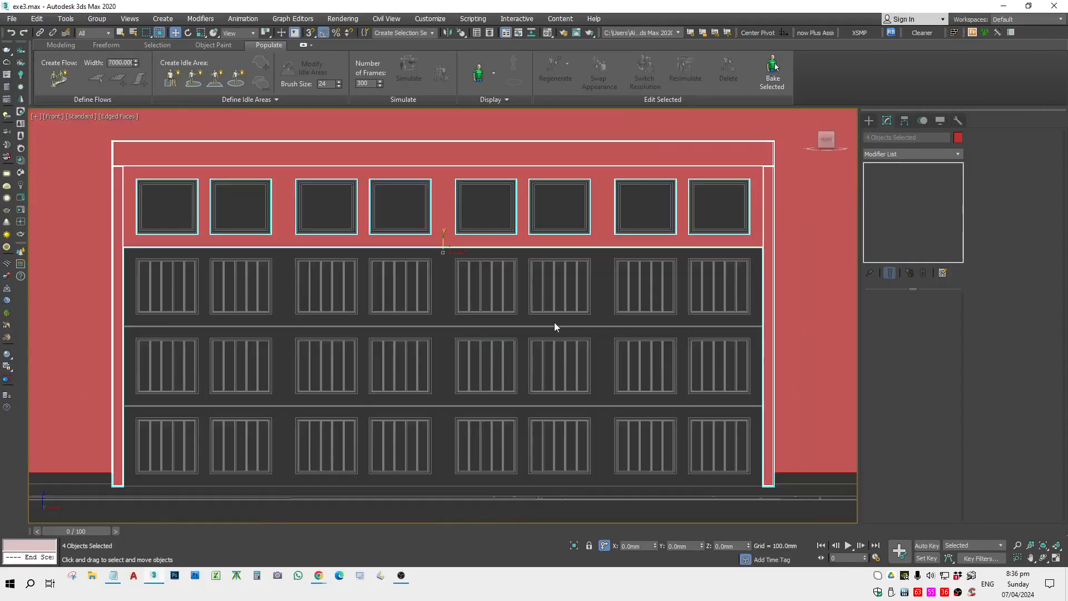
Select the door section's left-end vertices and snap them to the inner edge of the left frame post.
key("F3")
scroll(326, 323, "up", 2)
left_click(391, 290)
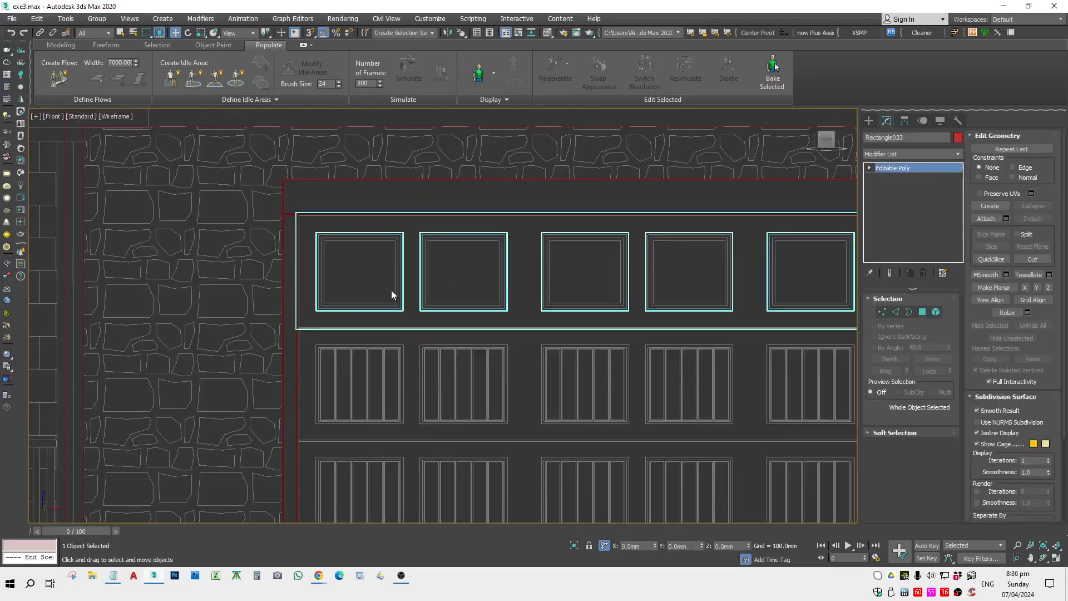
left_click(883, 312)
left_click_drag(304, 314, 298, 349)
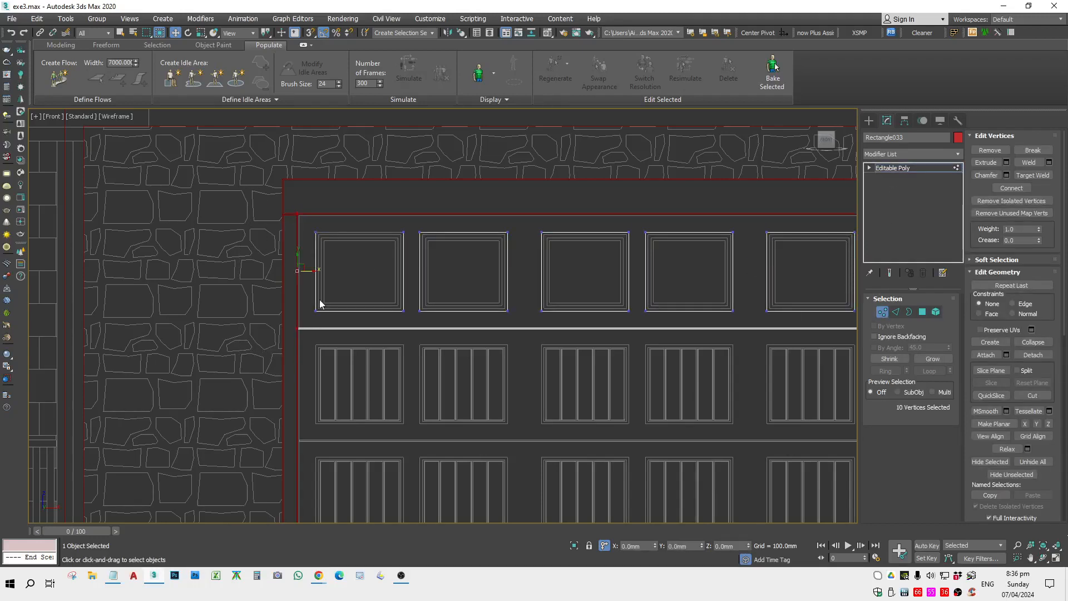
scroll(305, 184, "up", 5)
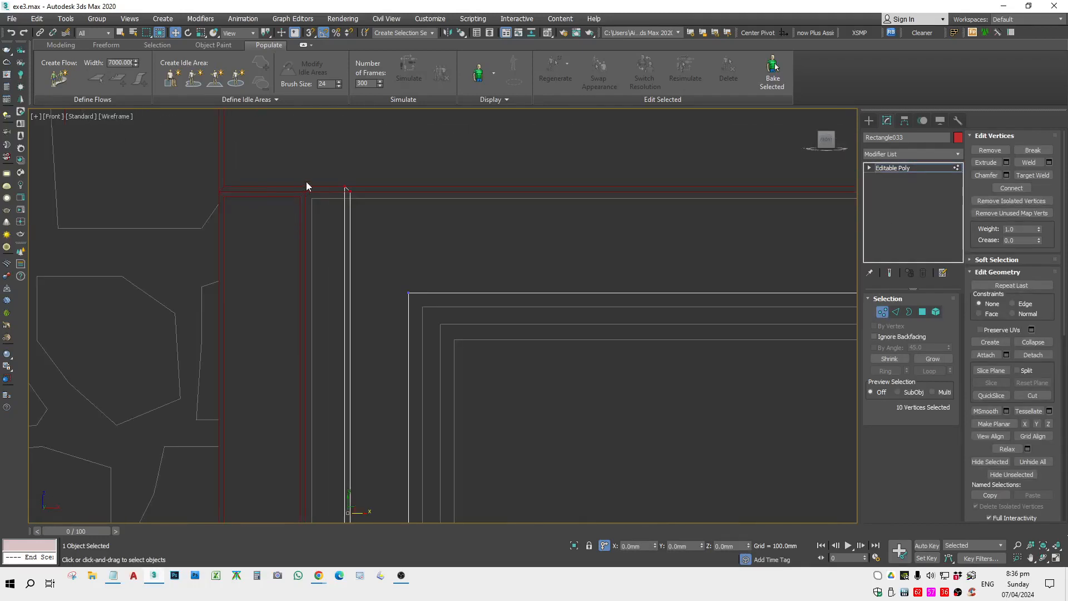
key("space")
left_click_drag(372, 185, 299, 195)
Select the door section's top-edge vertices at both ends and snap them up to the underside of the header.
left_click_drag(225, 176, 400, 254)
scroll(400, 254, "down", 5)
middle_click_drag(398, 267, 16, 276)
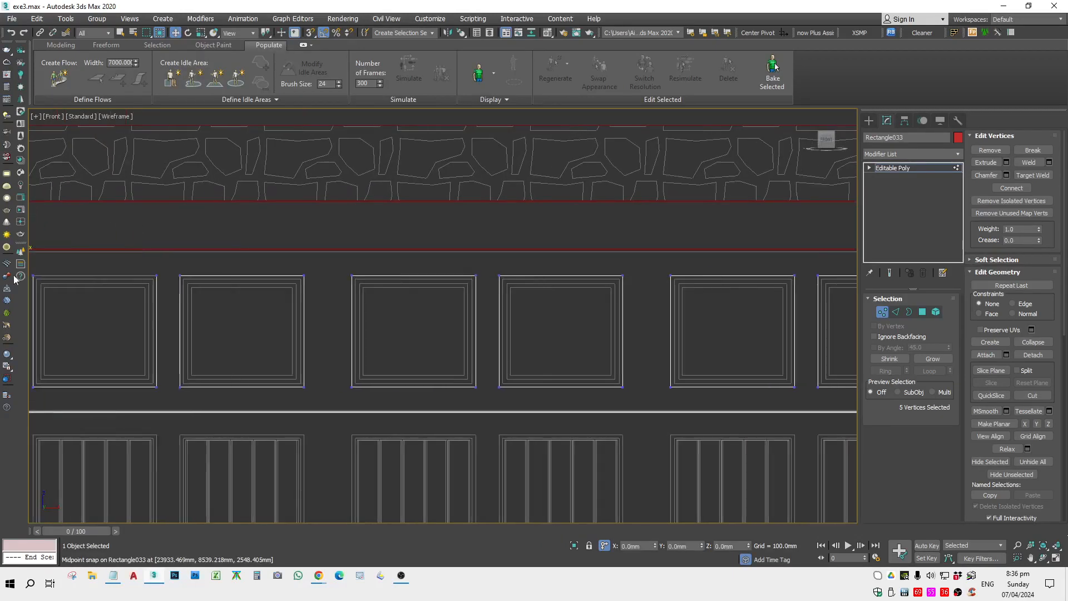
middle_click_drag(227, 309, 86, 282)
left_click_drag(783, 230, 837, 216, "ctrl")
scroll(156, 202, "down", 2)
middle_click_drag(156, 202, 368, 222)
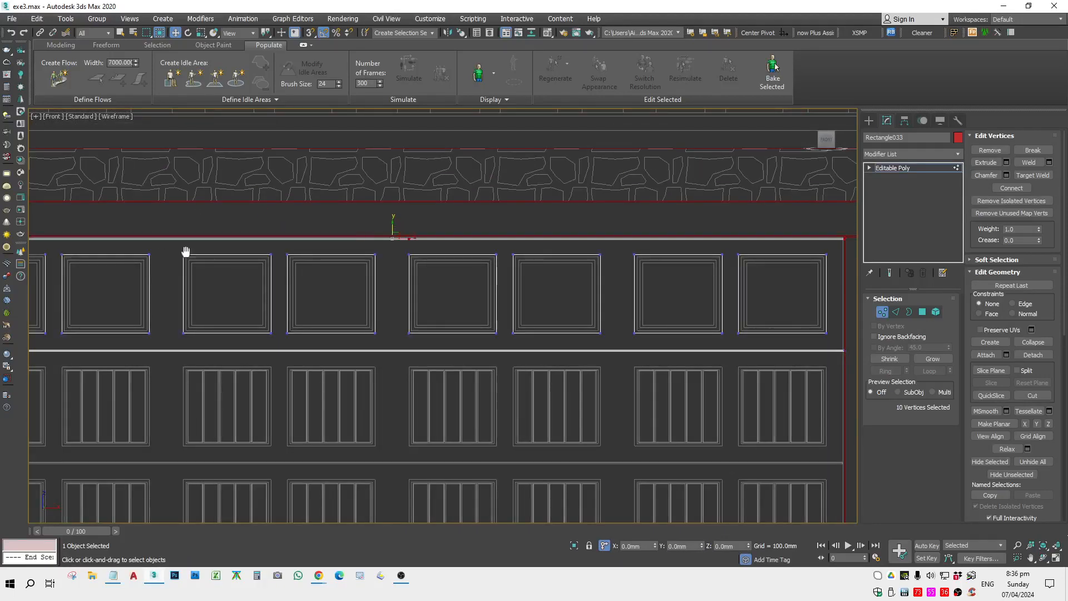
middle_click_drag(186, 253, 570, 296)
scroll(325, 265, "up", 4)
scroll(353, 351, "up", 4)
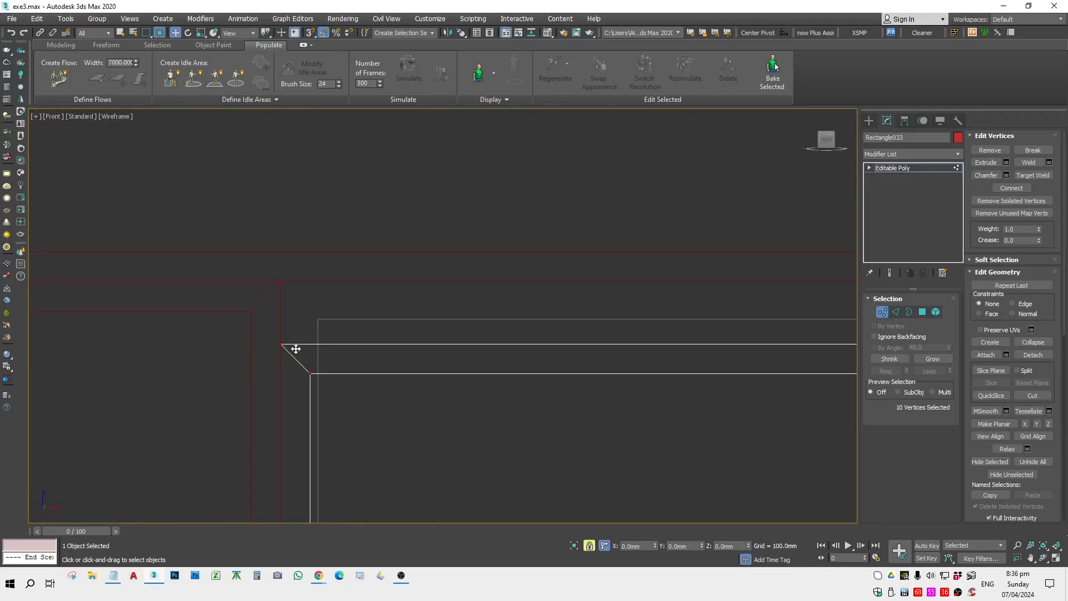
left_click_drag(281, 339, 287, 287)
Snap the door section's bottom-edge vertices to the drawn joint below the first panel row and leave vertex editing.
scroll(273, 298, "down", 3)
scroll(272, 298, "down", 2)
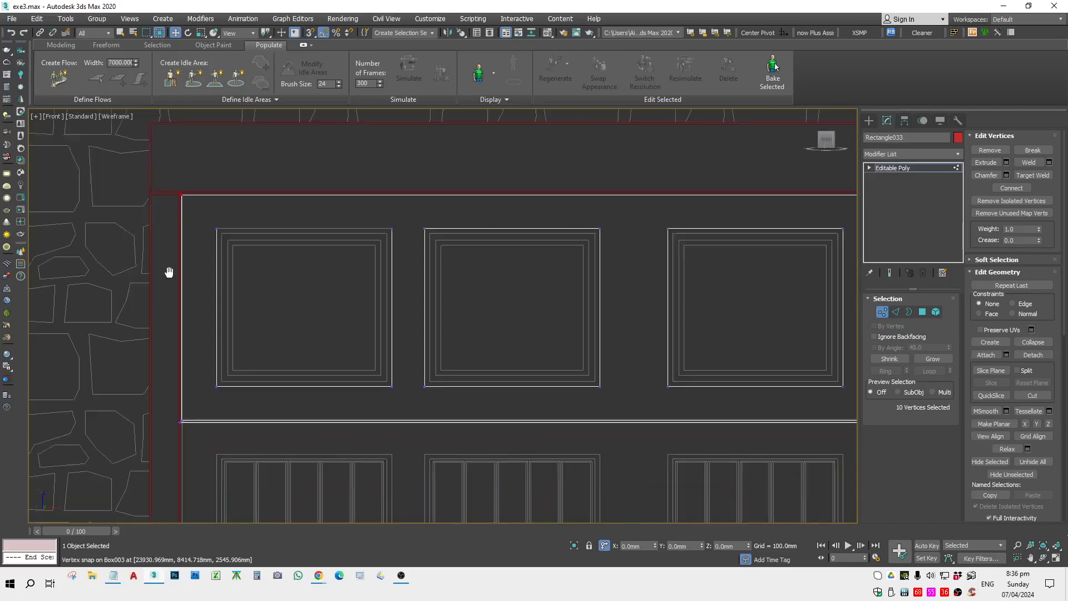
scroll(127, 356, "up", 5)
scroll(151, 356, "down", 6)
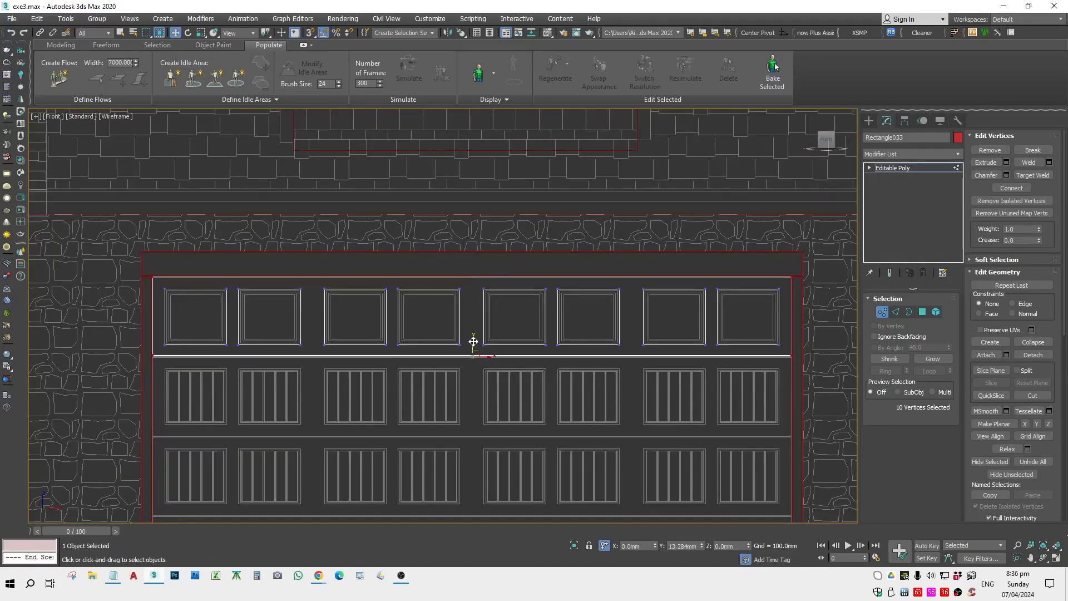
scroll(191, 375, "up", 7)
left_click_drag(242, 371, 316, 420)
key("space")
scroll(296, 348, "down", 5)
key("1")
key("F3")
scroll(300, 340, "down", 6)
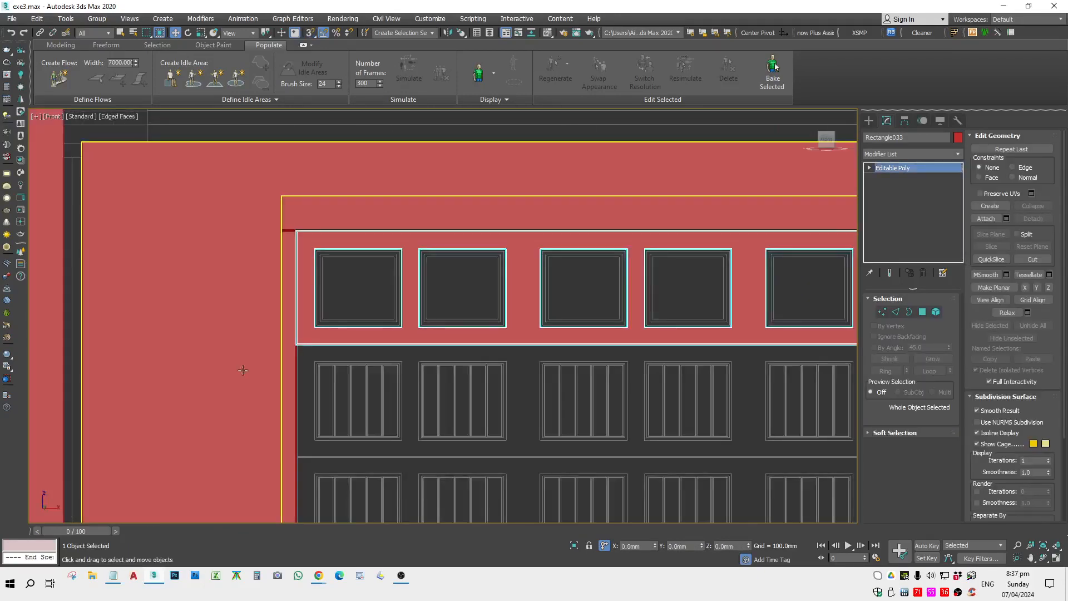
Check the door section's fit at its right end, reselect the section and reopen it for vertex editing.
left_click(236, 369)
scroll(608, 272, "up", 2)
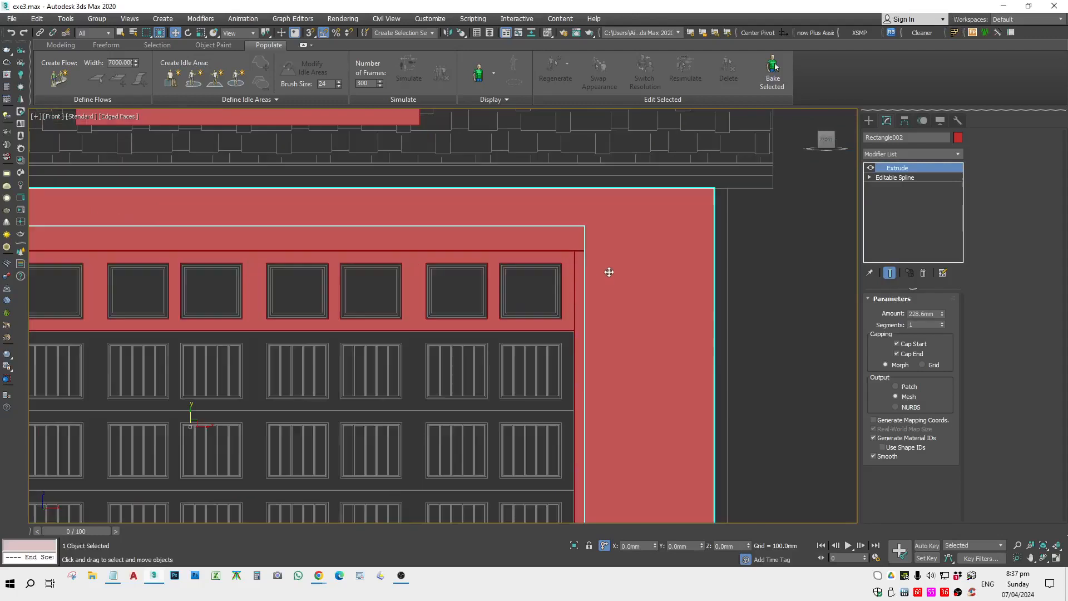
left_click(422, 464)
scroll(577, 395, "up", 4)
scroll(576, 364, "up", 4)
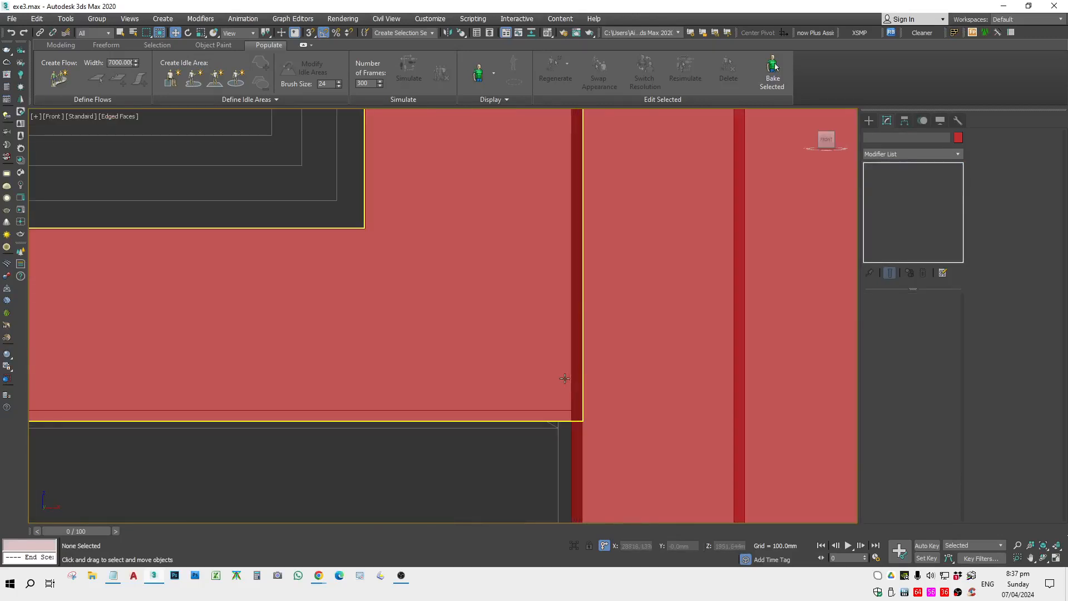
left_click(565, 379)
key("F3")
scroll(535, 387, "down", 5)
key("1")
Snap the door section's right-end vertices to the inner edge of the right frame post and leave vertex editing.
scroll(567, 334, "down", 3)
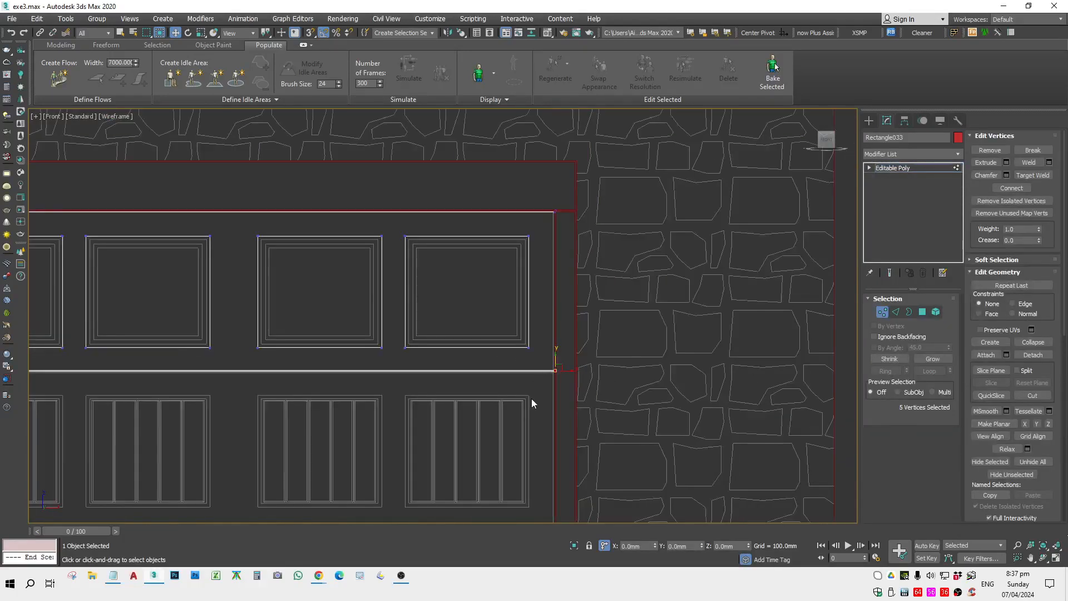
scroll(562, 289, "up", 1)
key("s")
key("space")
scroll(553, 189, "up", 5)
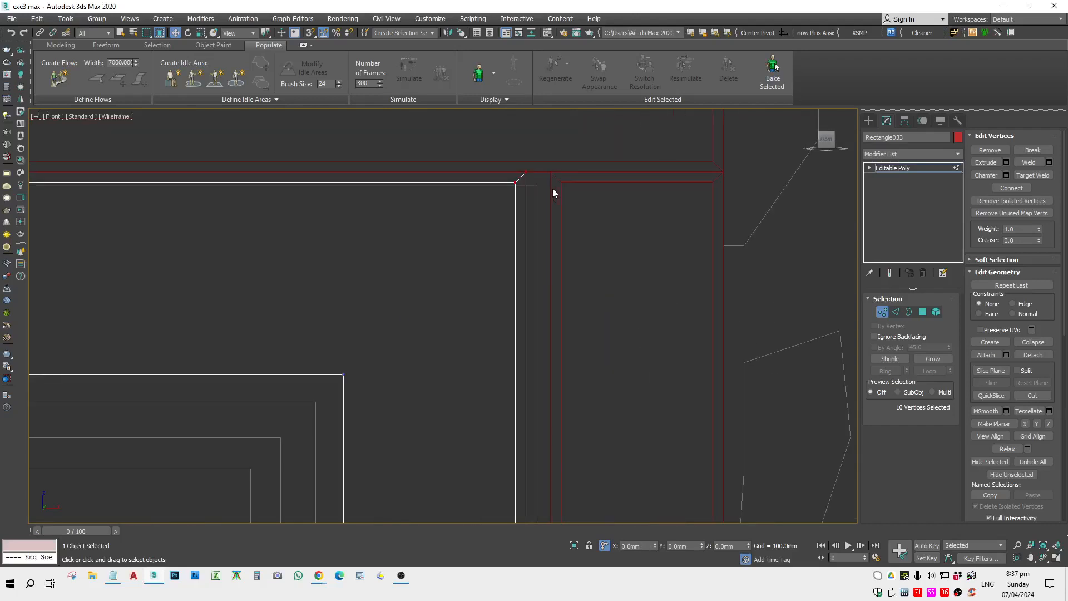
left_click_drag(484, 151, 554, 152)
key("s")
key("space")
scroll(544, 158, "down", 7)
key("1")
key("F3")
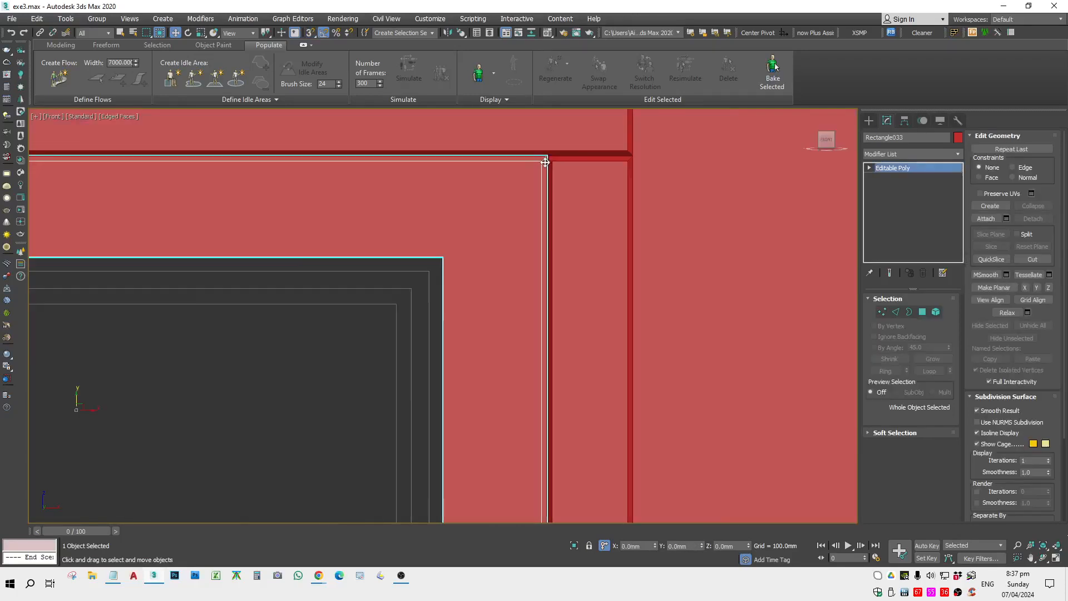
Copy the top door section down over the second panel row of the elevation drawing.
left_click(708, 245)
scroll(573, 326, "down", 4)
scroll(381, 372, "down", 2)
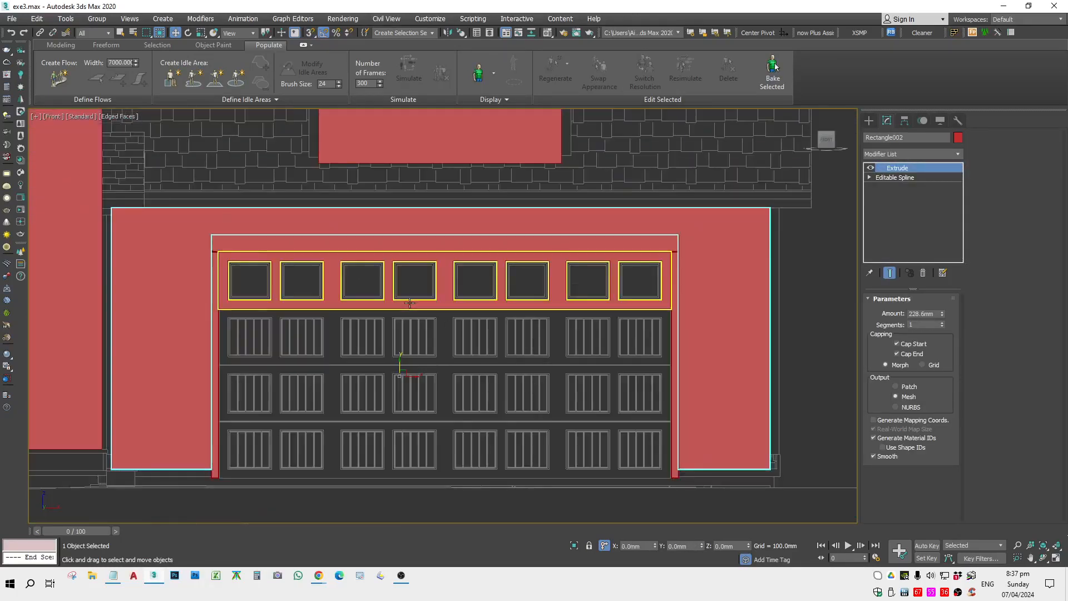
left_click(418, 303)
left_click_drag(627, 265, 434, 326, "shift")
key("Return")
Snap the copied section up to the top section, then align its opening corner with the drawn second-row panel.
key("F3")
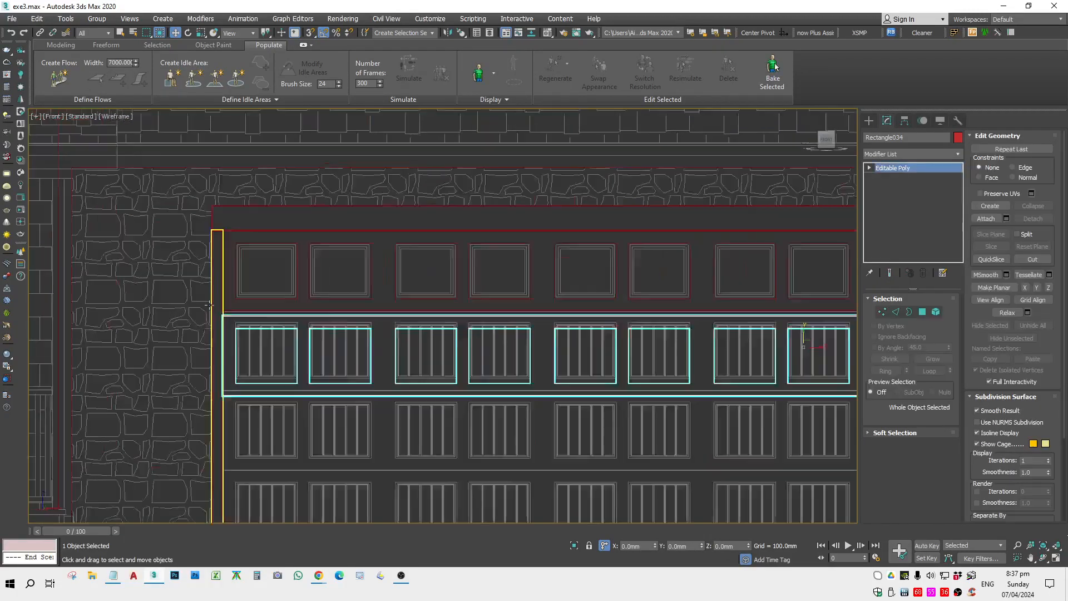
scroll(256, 341, "up", 5)
key("s")
key("space")
left_click_drag(267, 358, 274, 308)
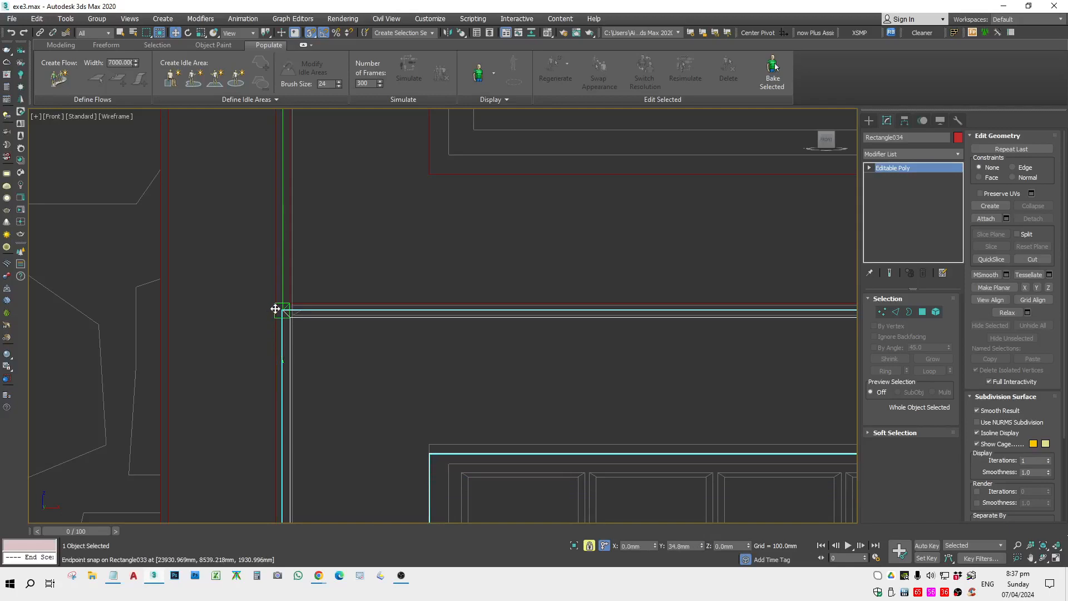
left_click_drag(429, 454, 432, 441)
scroll(423, 434, "down", 7)
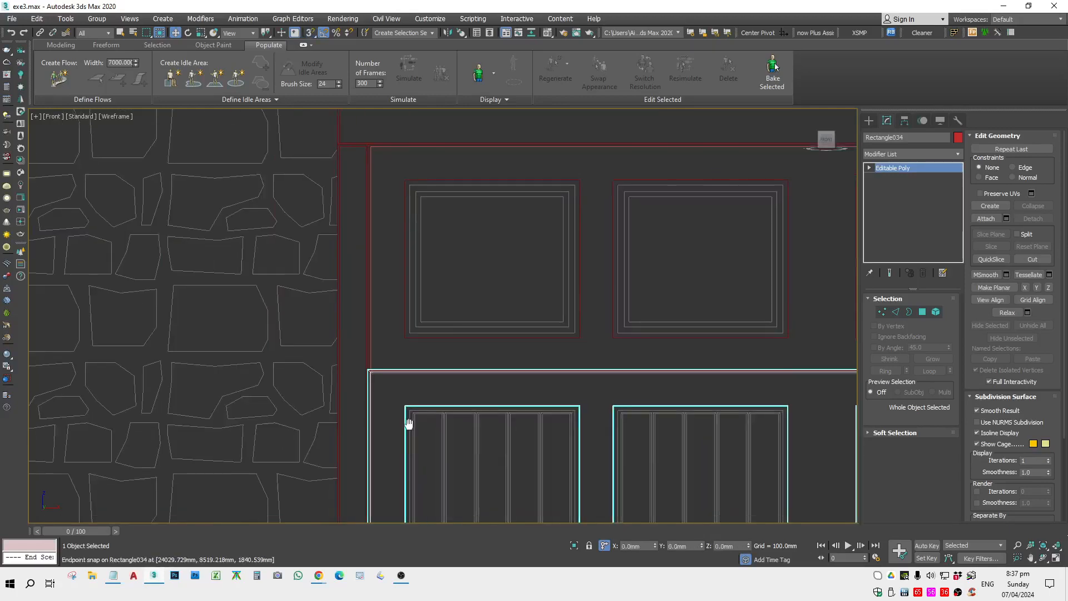
middle_click_drag(409, 422, 360, 315)
scroll(391, 439, "up", 2)
key("space")
scroll(391, 438, "down", 4)
key("s")
Snap the second section's top-edge vertices at both ends to the lower edge of the top section.
key("1")
scroll(228, 325, "down", 2)
scroll(228, 325, "down", 2)
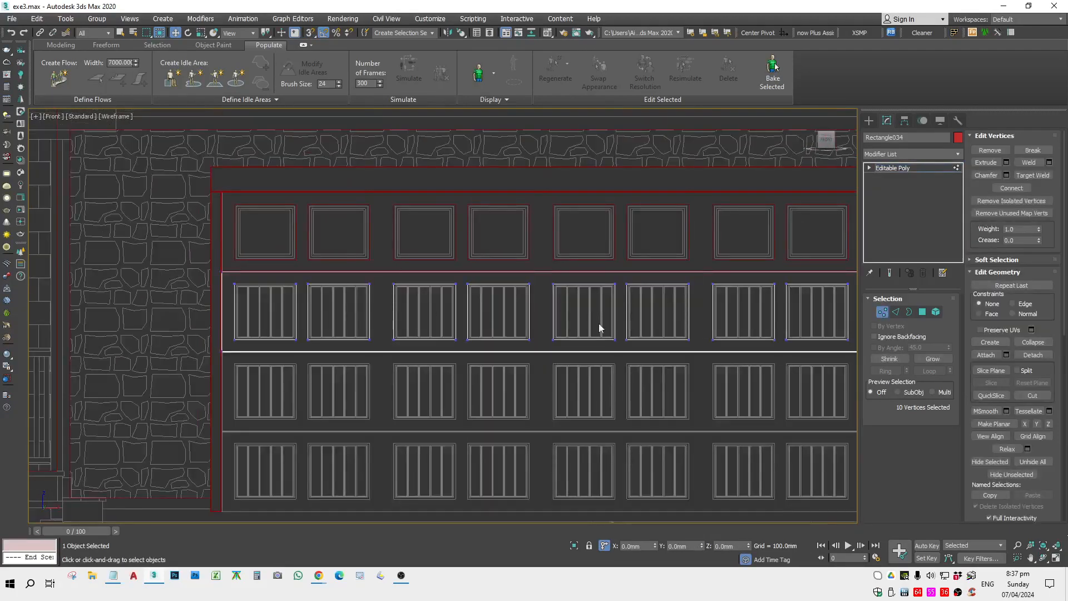
scroll(211, 276, "down", 2)
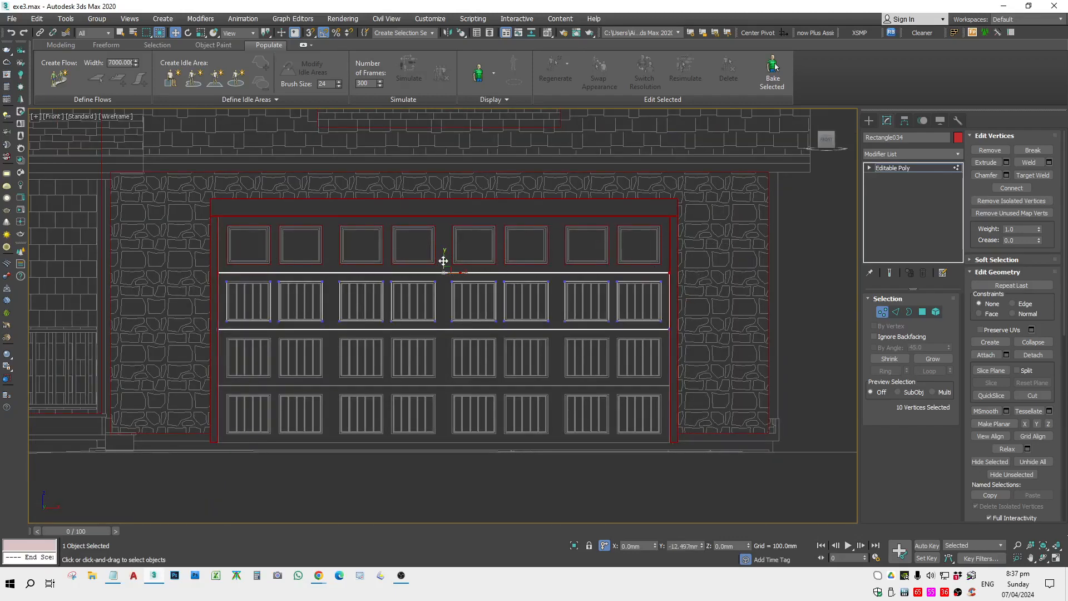
left_click_drag(443, 261, 443, 267)
scroll(211, 278, "up", 4)
middle_click_drag(210, 278, 301, 336)
scroll(327, 349, "up", 3)
scroll(348, 310, "up", 1)
key("space")
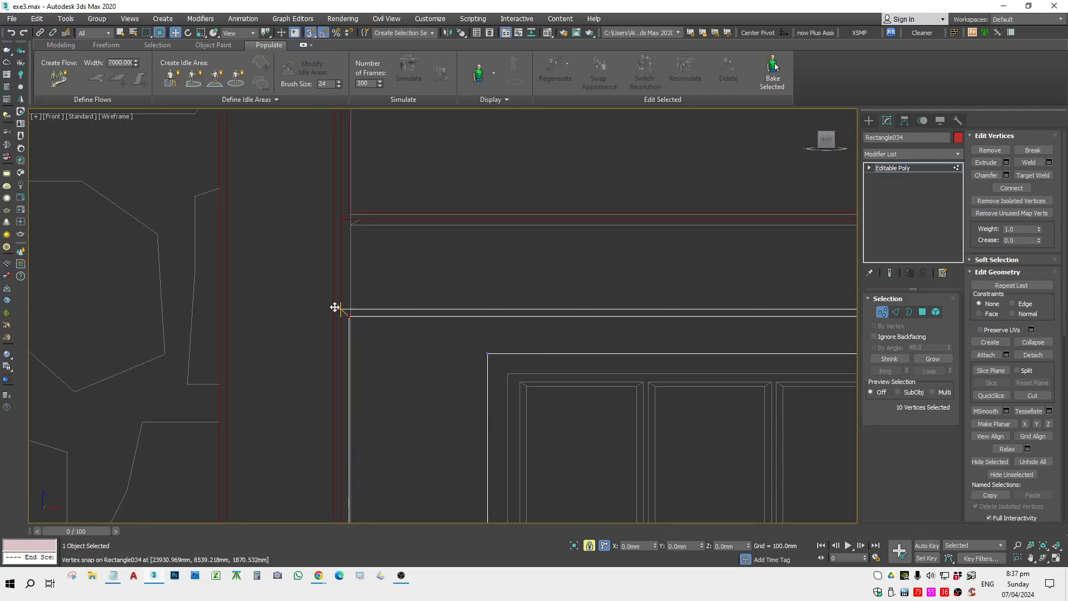
left_click_drag(336, 306, 333, 218)
scroll(332, 218, "down", 1)
scroll(332, 218, "down", 3)
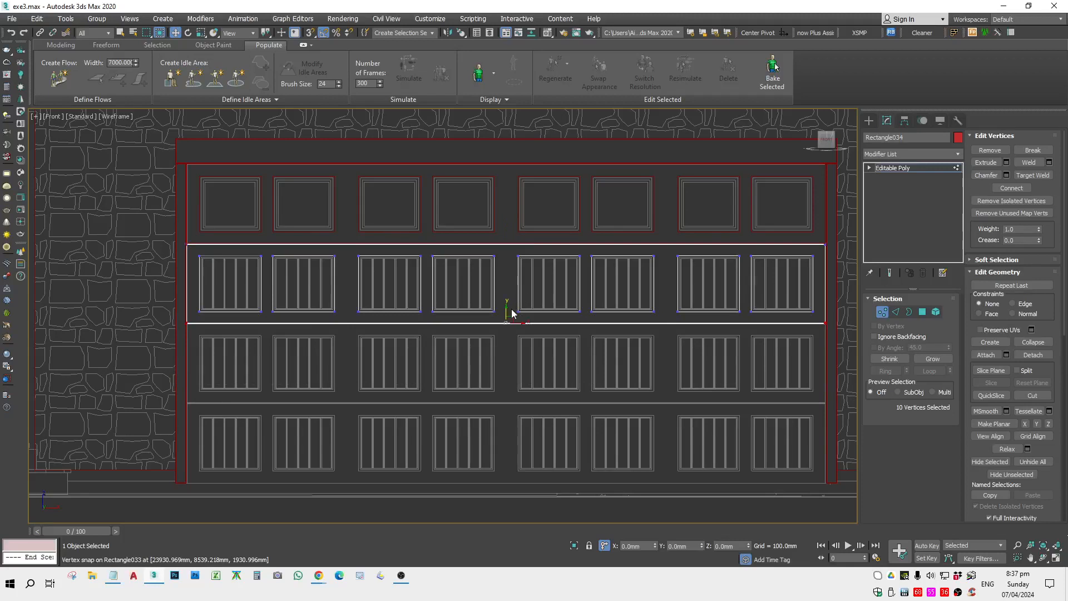
Move the second section's bottom-edge vertices up, snap them to the drawn joint below its panels and leave vertex editing.
left_click_drag(508, 309, 508, 305)
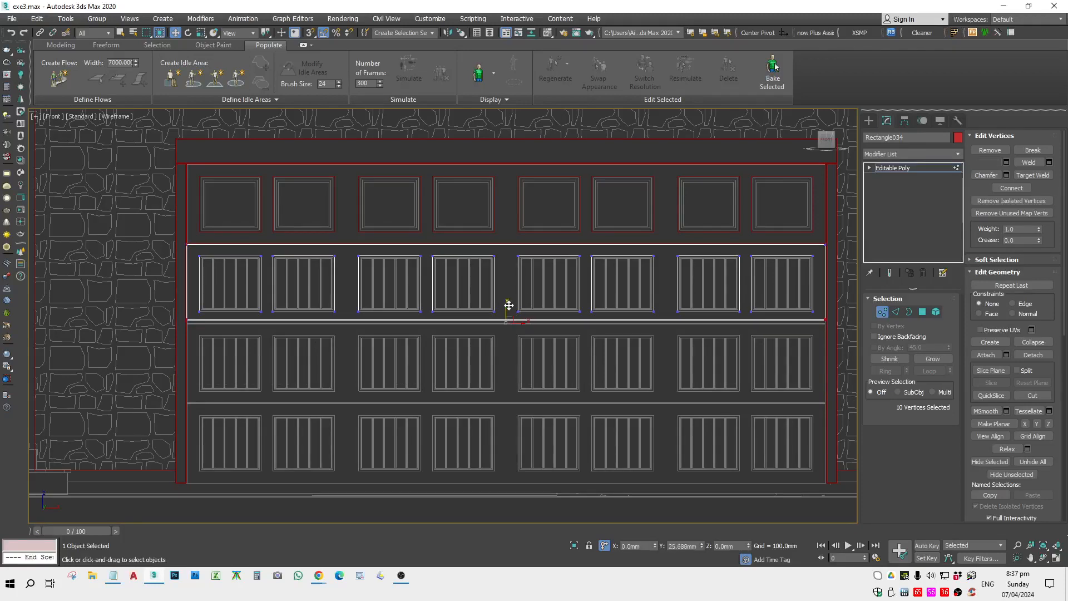
scroll(193, 309, "up", 5)
left_click_drag(142, 334, 168, 397)
key("F3")
scroll(178, 369, "down", 6)
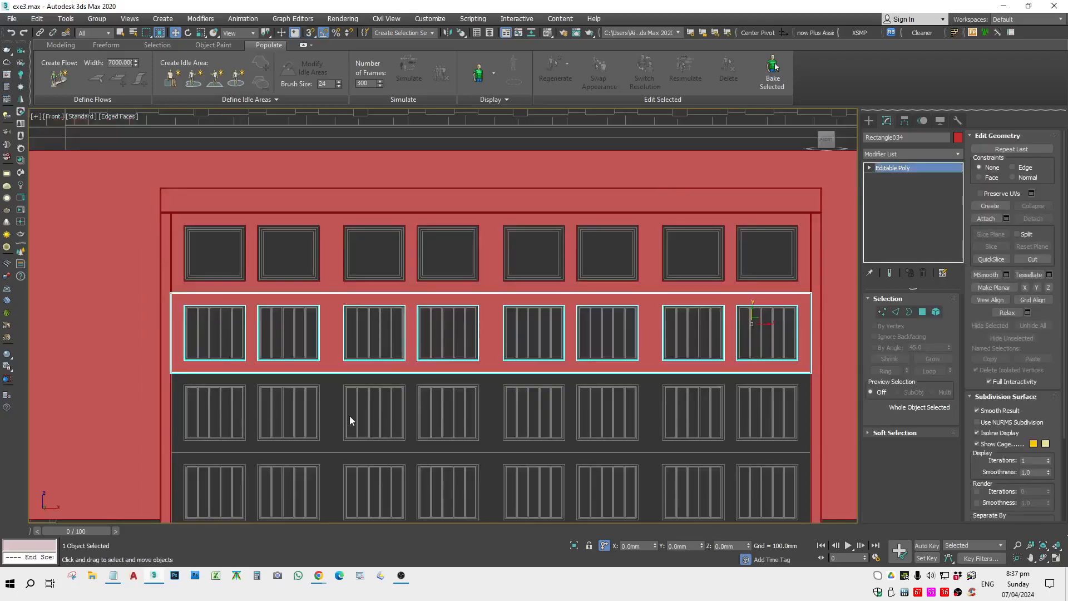
Copy the second door section down over the third panel row as a single Copy.
left_click(349, 415)
left_click(376, 356)
scroll(508, 344, "down", 3)
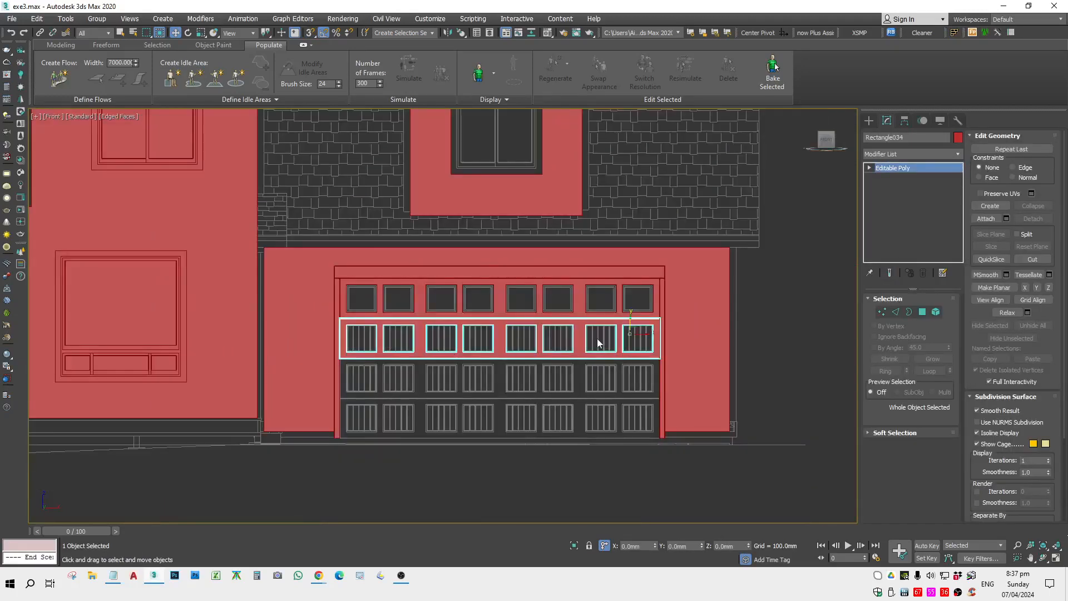
left_click_drag(621, 322, 620, 364, "shift")
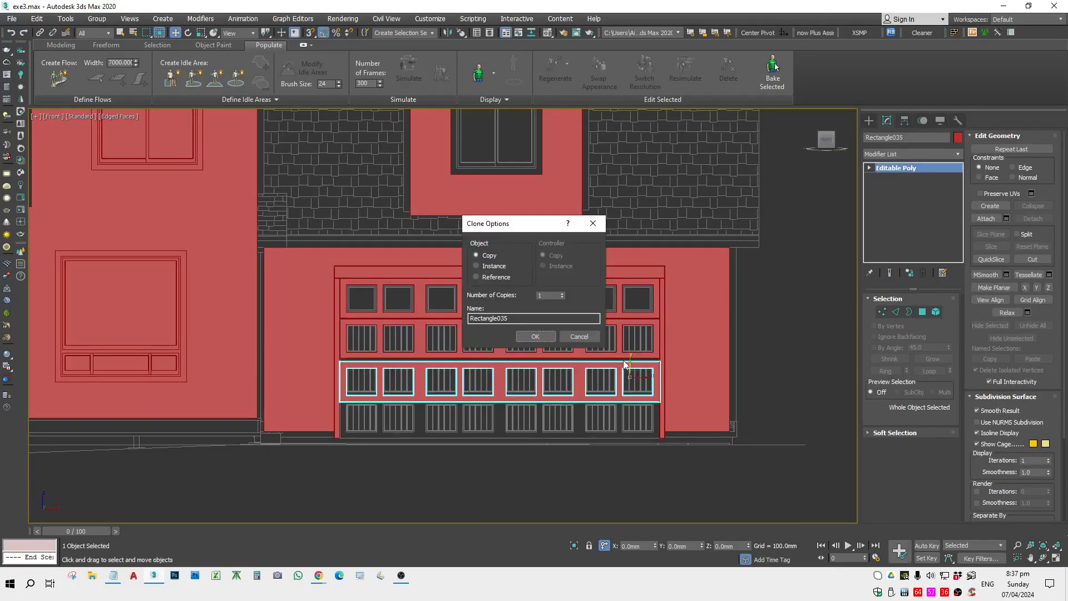
key("Return")
Move the third section up, snap its opening corner to the drawn third-row panel and check its upper-left corner.
scroll(308, 388, "up", 8)
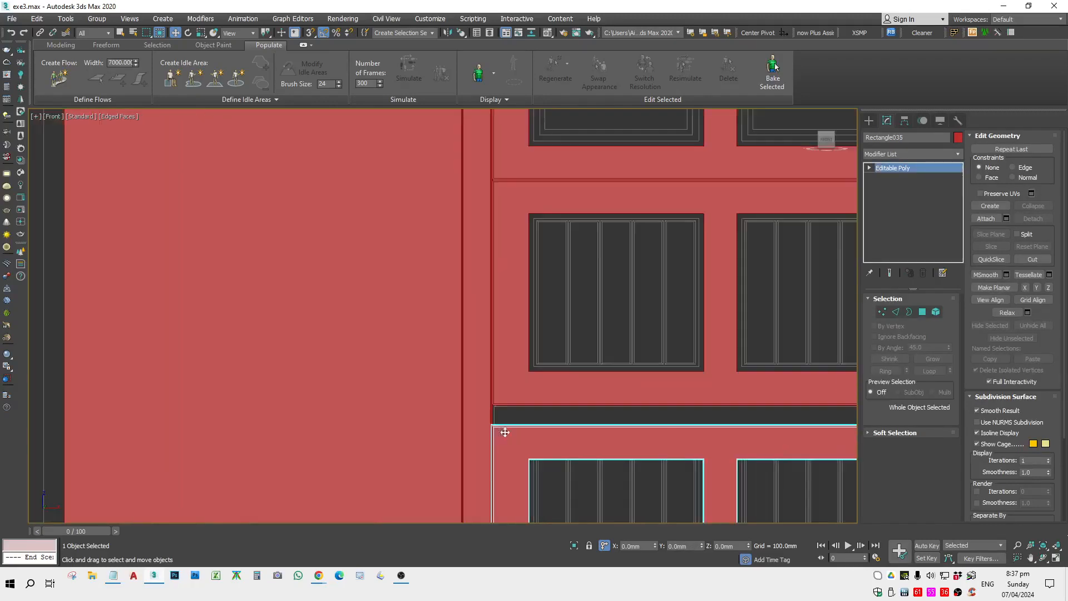
left_click_drag(308, 388, 304, 361)
scroll(231, 326, "up", 4)
key("space")
key("F3")
middle_click_drag(472, 503, 351, 286)
key("s")
left_click_drag(311, 331, 308, 257)
scroll(291, 269, "down", 3)
scroll(223, 188, "up", 4)
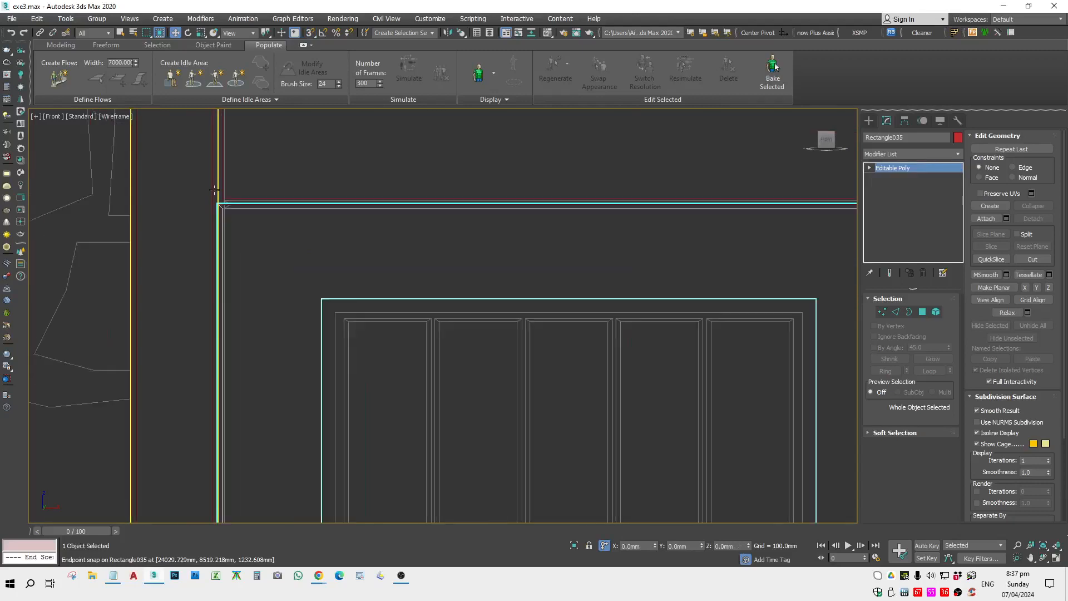
key("space")
key("s")
scroll(231, 213, "down", 5)
right_click(230, 211)
left_click(383, 254)
scroll(261, 237, "up", 8)
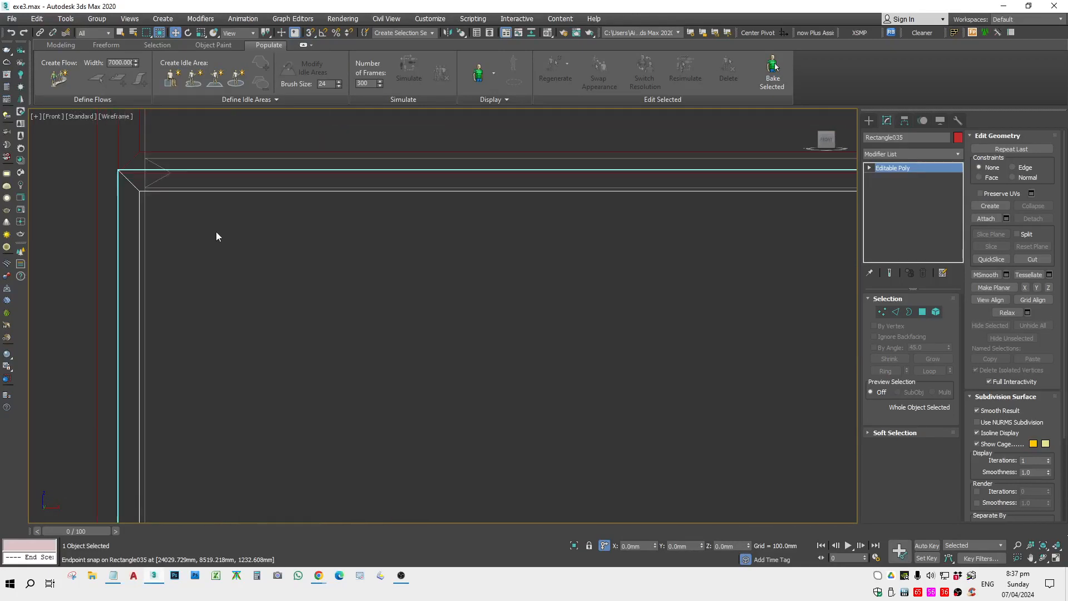
Select the third section's top-edge vertices for editing and move them up toward the second section.
middle_click_drag(172, 260, 249, 285)
scroll(179, 226, "down", 6)
key("1")
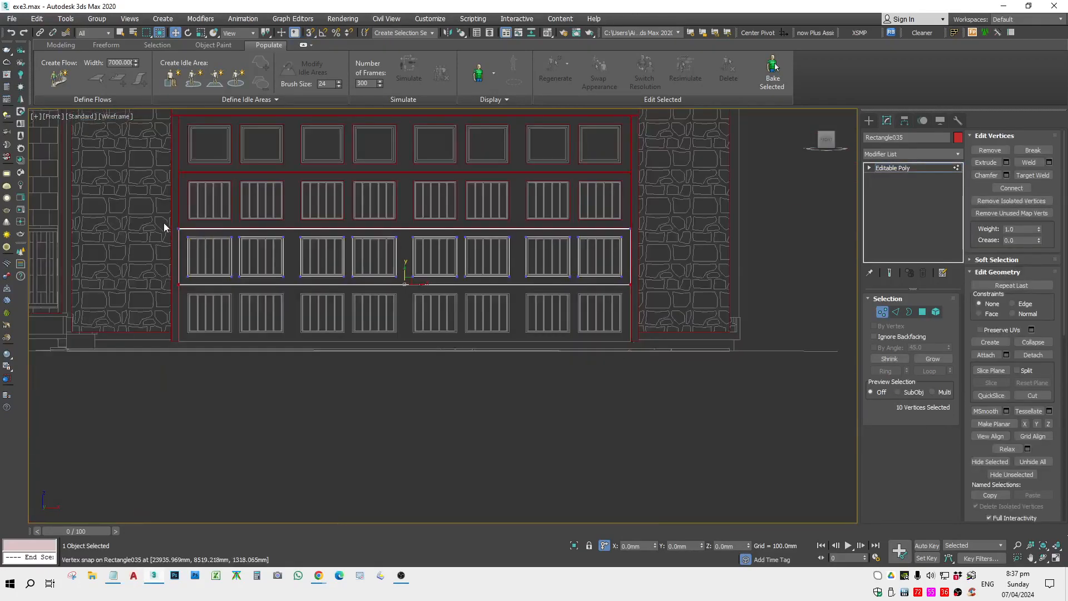
left_click_drag(629, 239, 648, 233)
left_click_drag(407, 215, 406, 219)
Snap the third section's top-edge vertices to the second section's lower edge and check the joint in shaded view.
scroll(118, 220, "up", 6)
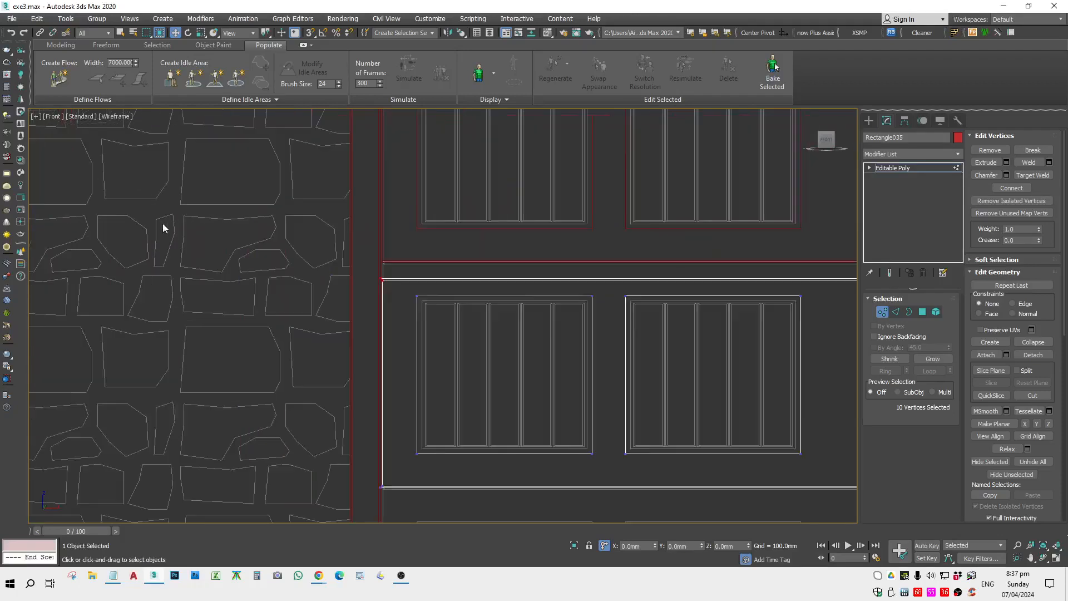
scroll(367, 287, "up", 2)
scroll(375, 283, "down", 3)
middle_click_drag(520, 324, 274, 309)
scroll(275, 309, "down", 2)
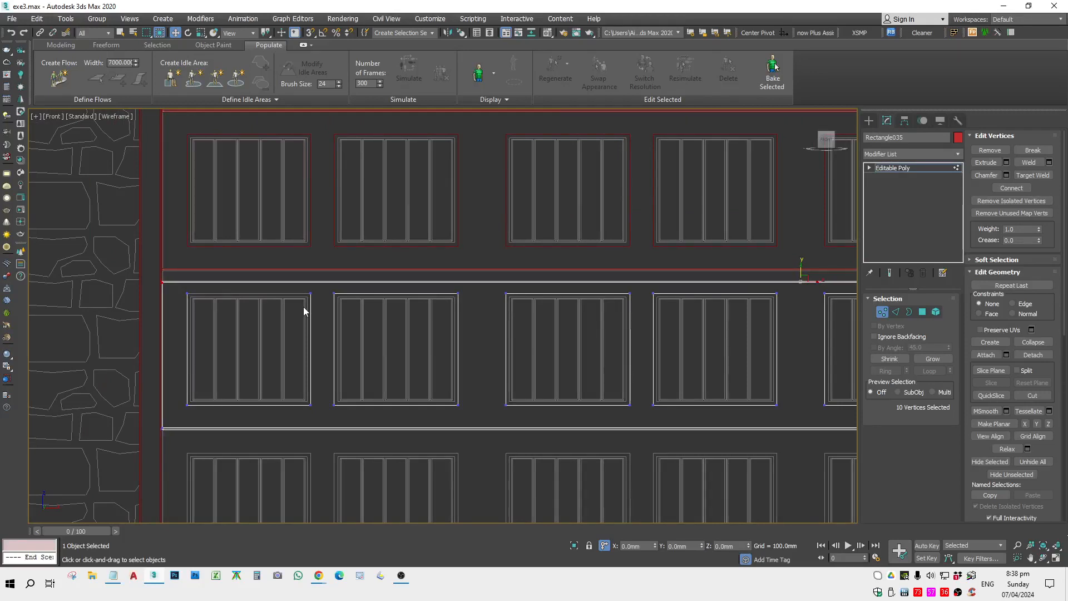
scroll(206, 340, "down", 3)
scroll(184, 318, "up", 8)
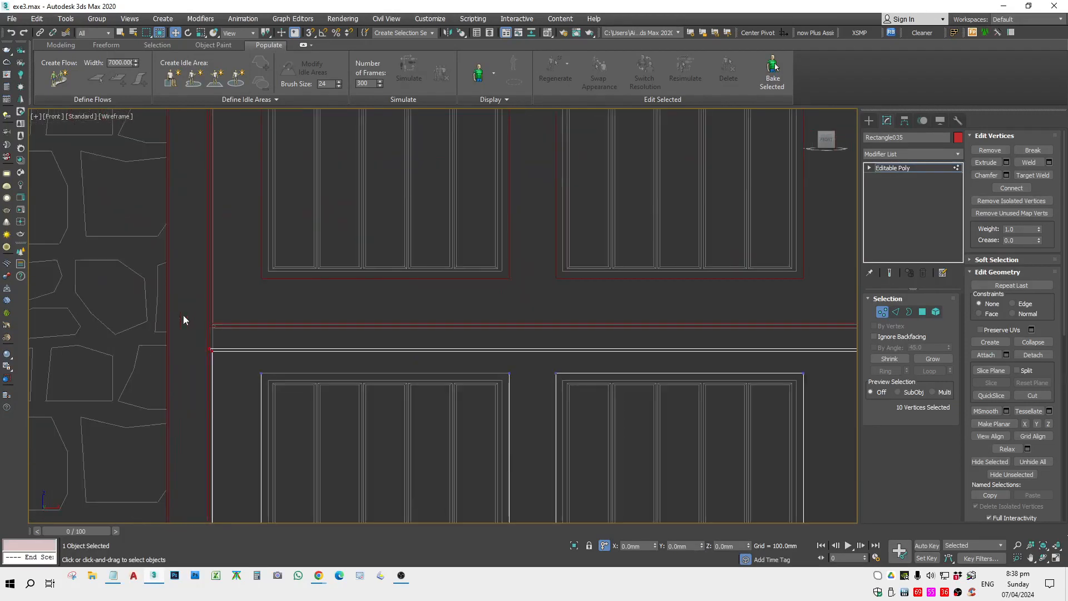
key("space")
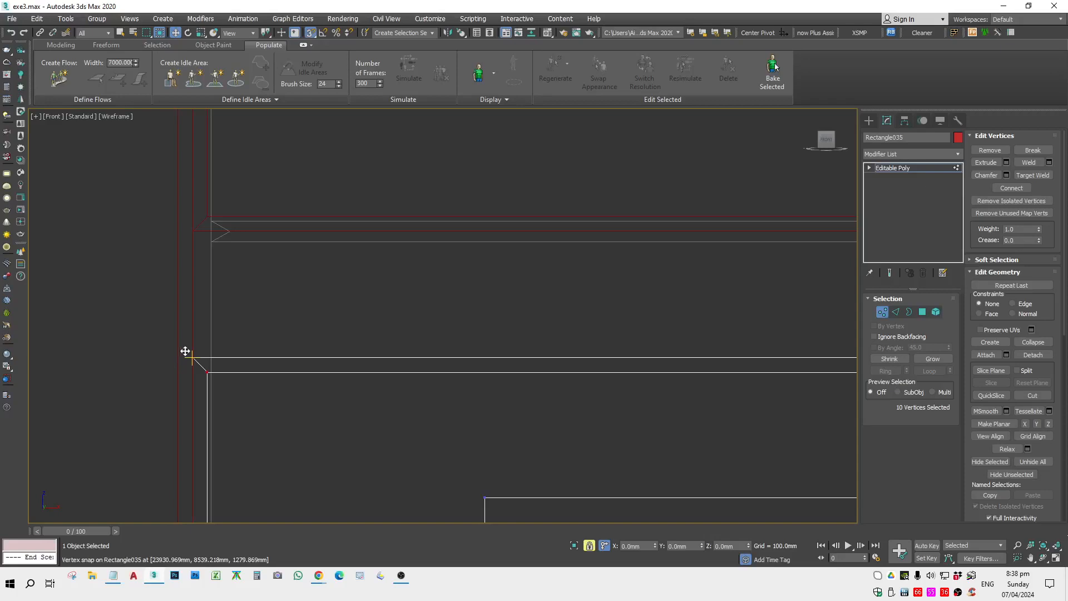
left_click_drag(186, 353, 194, 224)
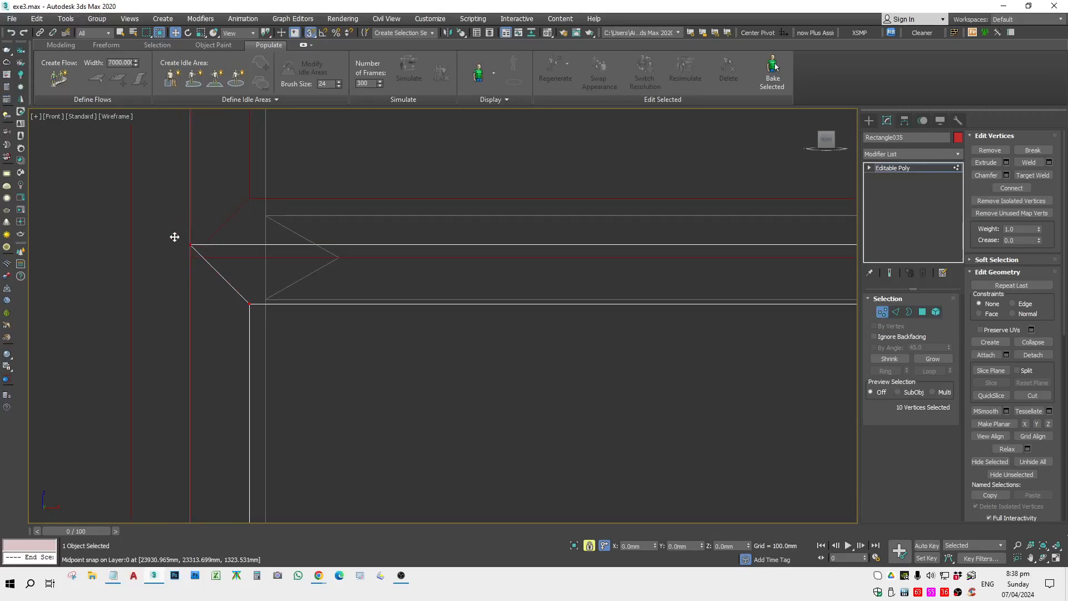
scroll(186, 243, "up", 7)
key("space")
key("F3")
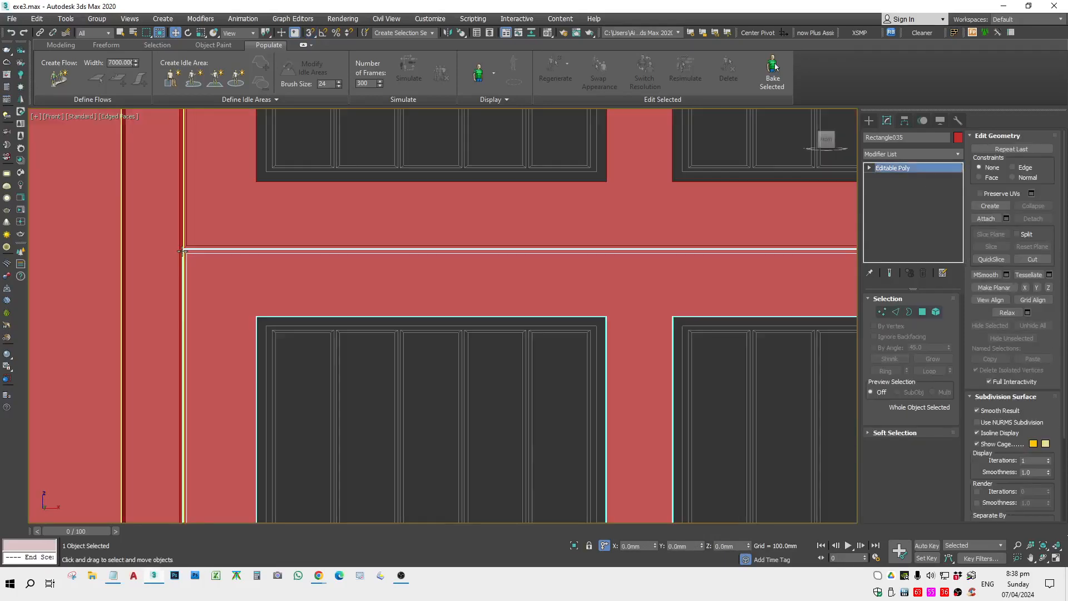
scroll(210, 335, "down", 6)
scroll(241, 370, "up", 8)
key("F3")
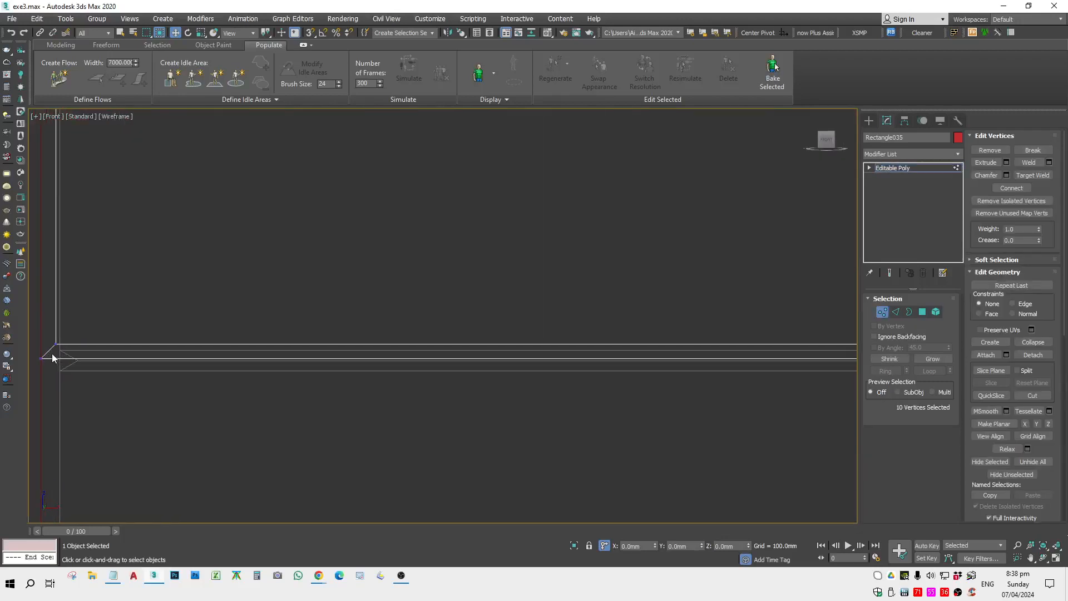
Select the third section's bottom-edge vertices and move them up slightly, above the drawn joint.
scroll(55, 346, "down", 8)
left_click_drag(52, 345, 540, 385)
scroll(284, 338, "up", 5)
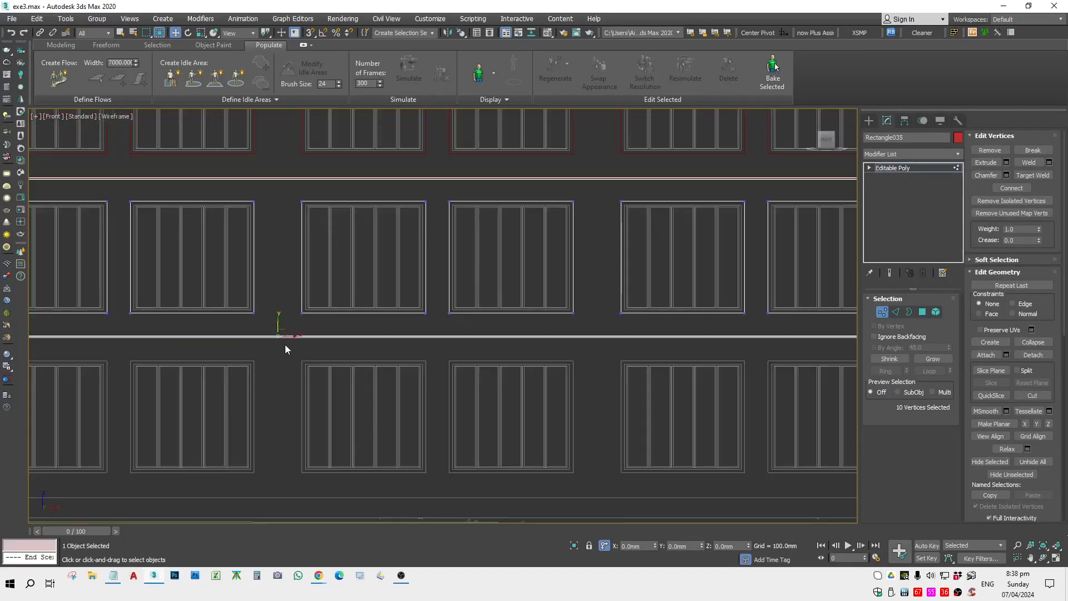
left_click_drag(276, 325, 276, 317)
scroll(222, 329, "up", 2)
middle_click_drag(221, 329, 699, 356)
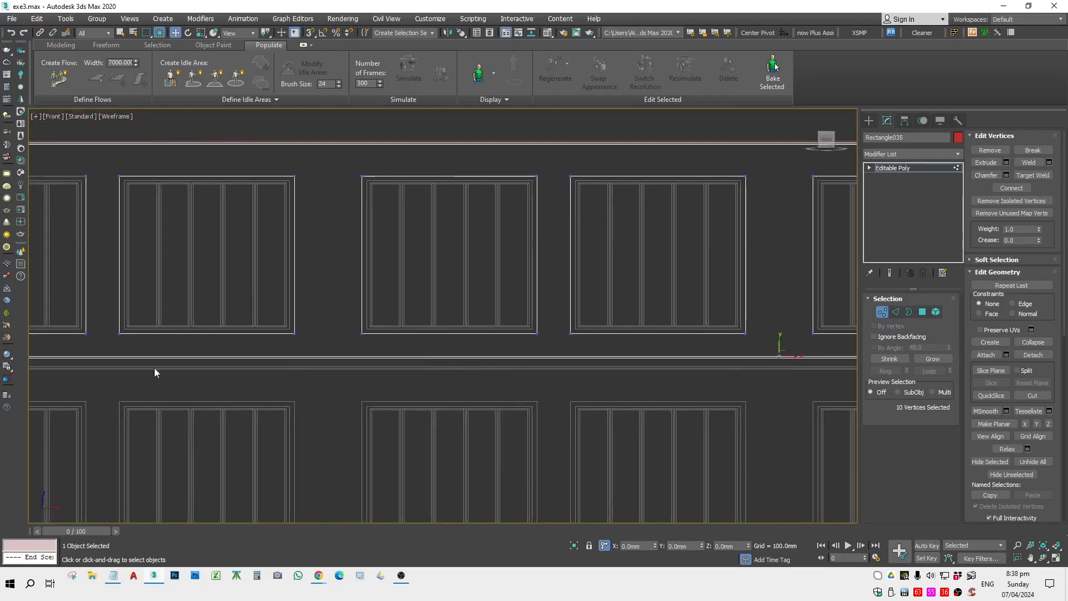
Snap the third section's bottom-edge vertices to the drawn joint below its panels and leave vertex editing.
scroll(203, 369, "up", 2)
middle_click_drag(204, 369, 723, 373)
middle_click_drag(311, 342, 414, 334)
scroll(377, 351, "up", 6)
scroll(314, 346, "up", 2)
key("space")
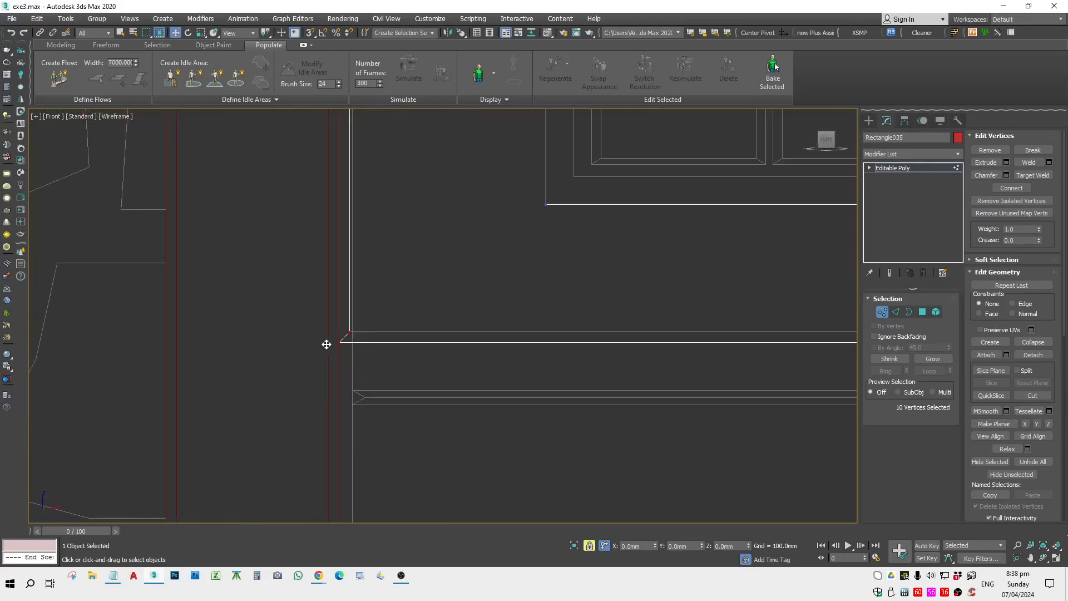
key("s")
left_click_drag(339, 342, 362, 396)
key("s")
key("space")
scroll(360, 382, "down", 12)
key("1")
Copy the third door section down over the fourth panel row.
middle_click_drag(500, 371, 479, 362)
scroll(478, 362, "up", 3)
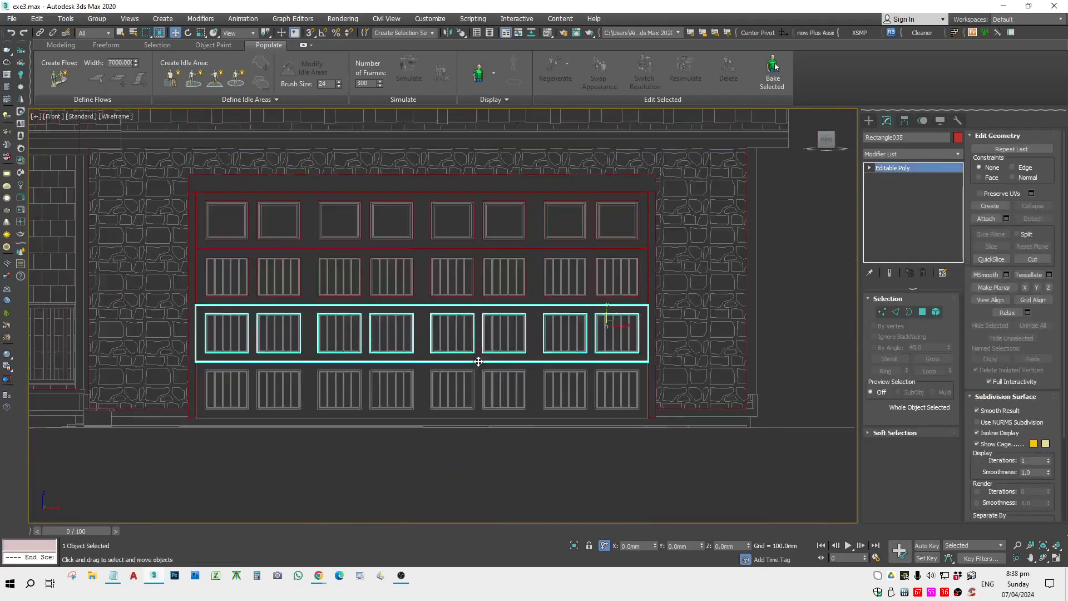
left_click_drag(606, 319, 616, 380, "shift")
key("Return")
Snap the fourth section up against the third section's lower corner and check its fit at the corners.
scroll(667, 365, "up", 10)
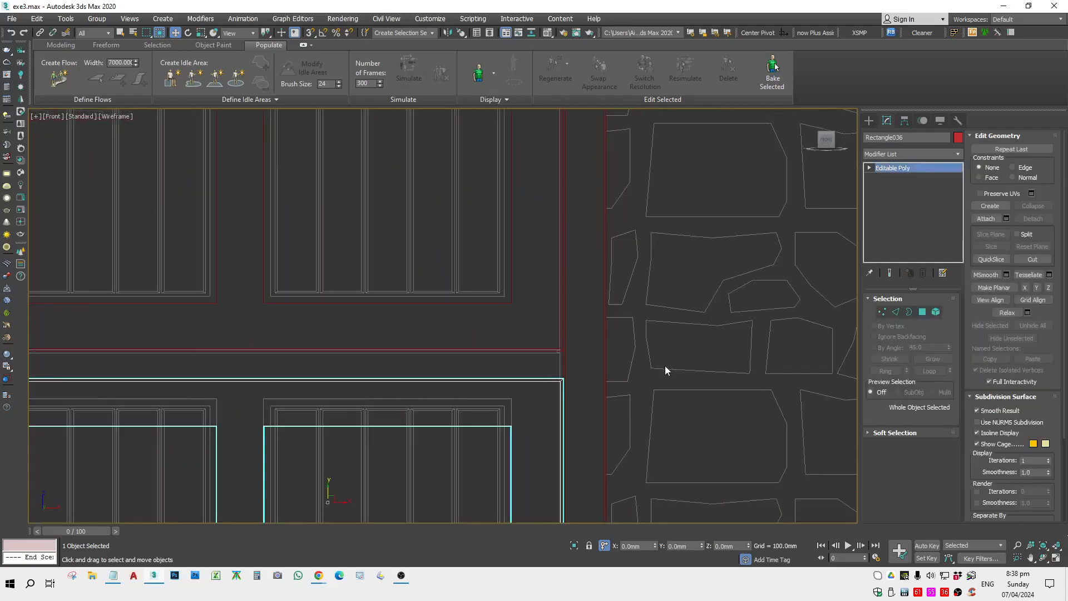
key("s")
key("space")
left_click_drag(473, 397, 456, 257)
scroll(401, 382, "down", 8)
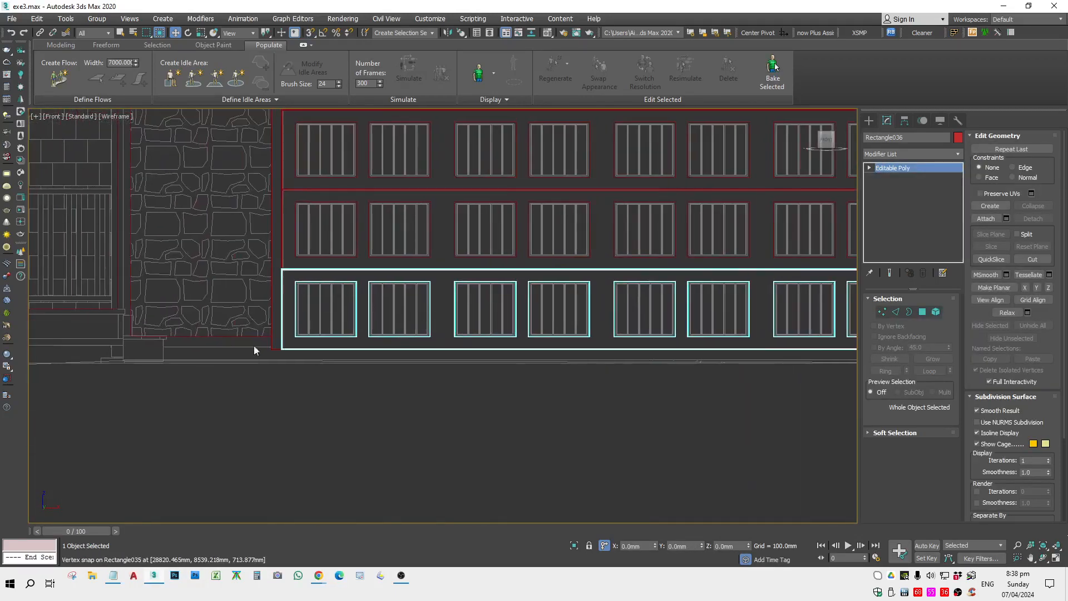
scroll(248, 301, "up", 8)
scroll(323, 455, "down", 8)
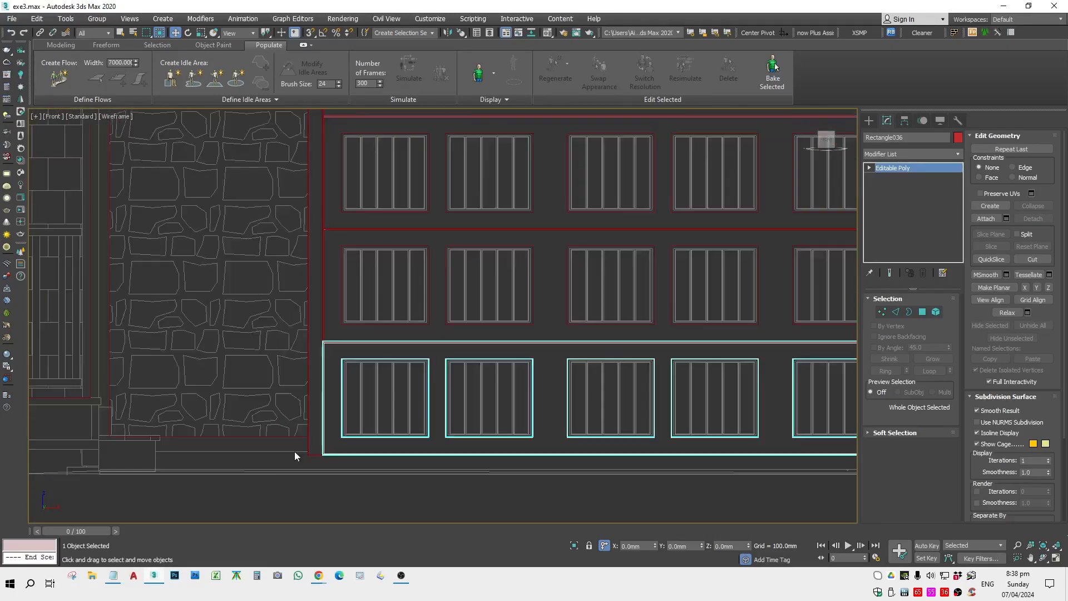
scroll(256, 323, "up", 8)
scroll(184, 376, "down", 8)
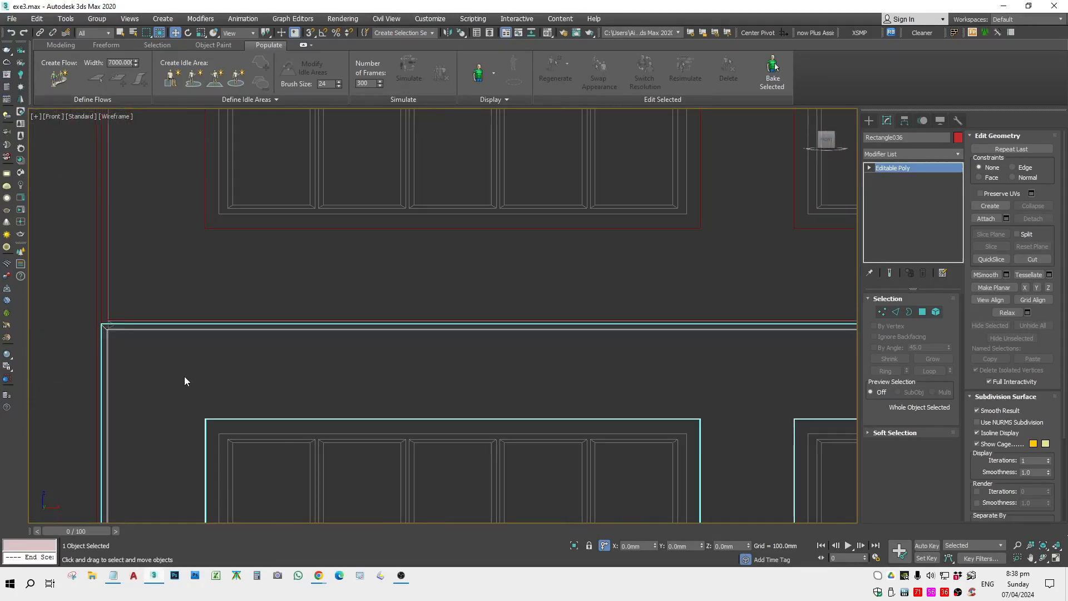
Snap the fourth section's bottom-edge vertices to the foot of the door frame and leave vertex editing.
key("1")
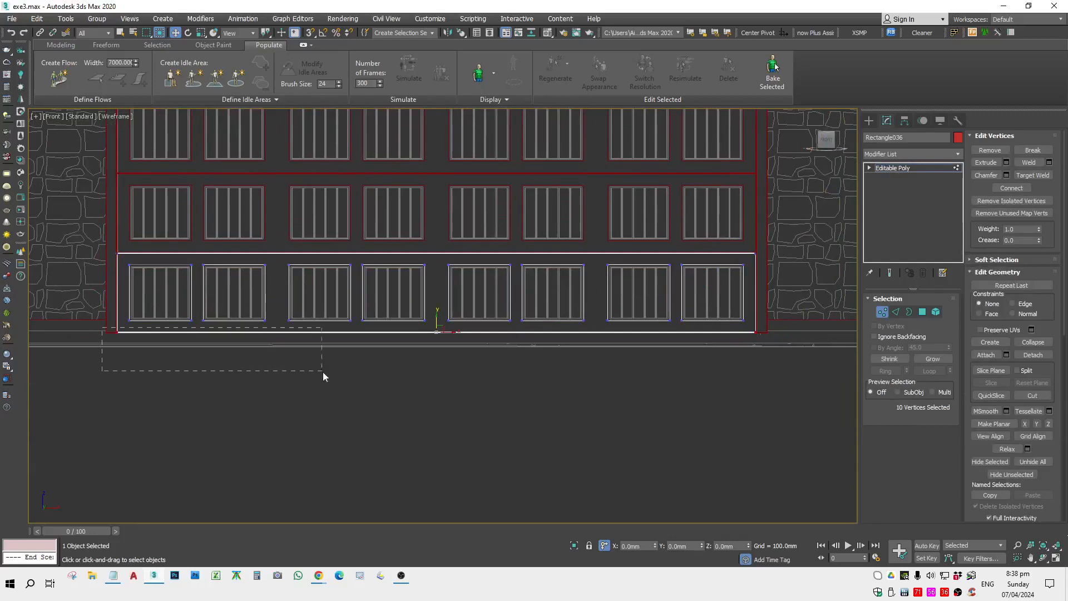
scroll(456, 340, "up", 8)
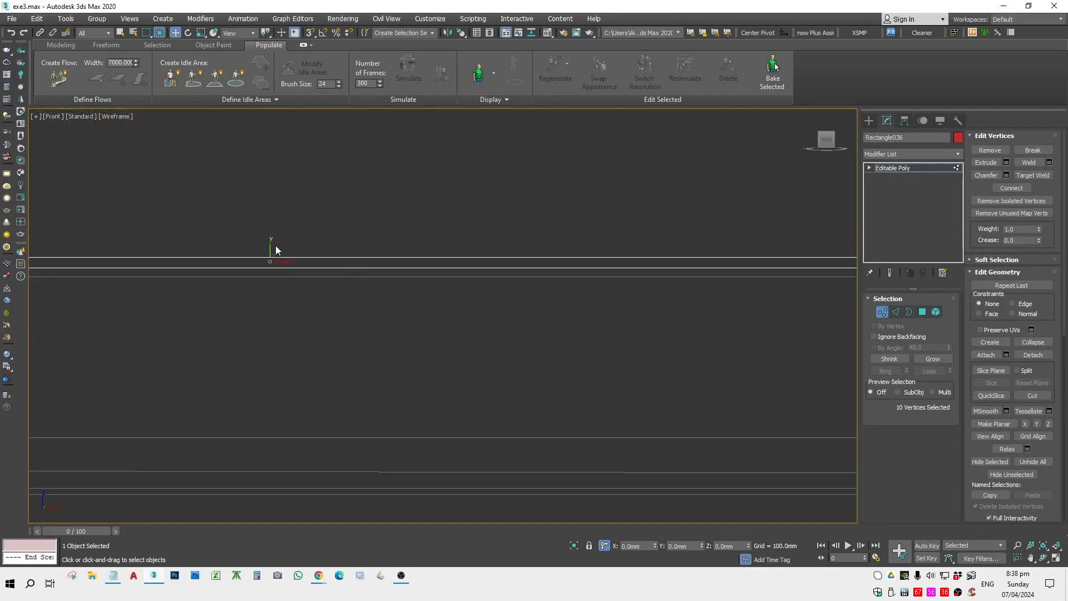
scroll(270, 250, "down", 4)
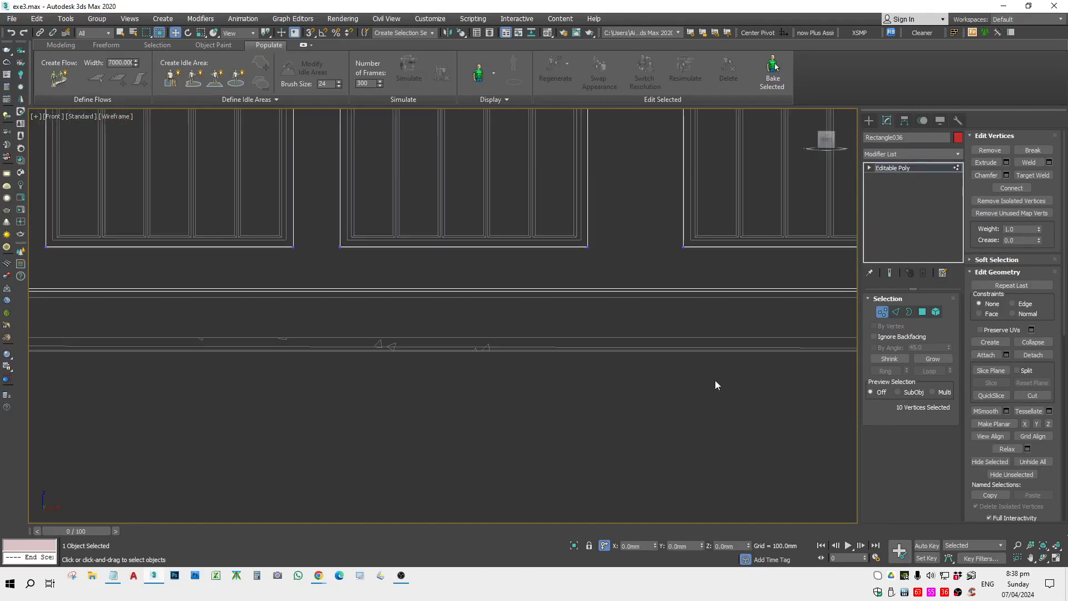
scroll(706, 303, "up", 6)
key("space")
key("s")
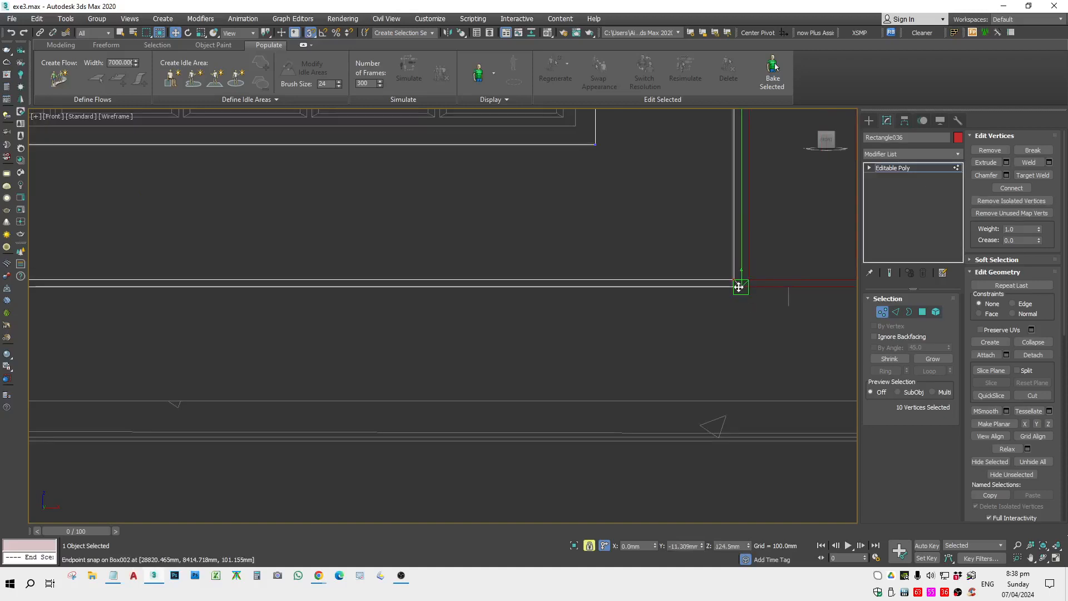
left_click_drag(739, 287, 735, 292)
key("s")
key("1")
Shade the viewport, switch its style to Clay with edged faces and examine the stacked garage door in 3D.
key("F3")
scroll(671, 352, "down", 6)
middle_click_drag(628, 372, 626, 403, "alt")
left_click(625, 399)
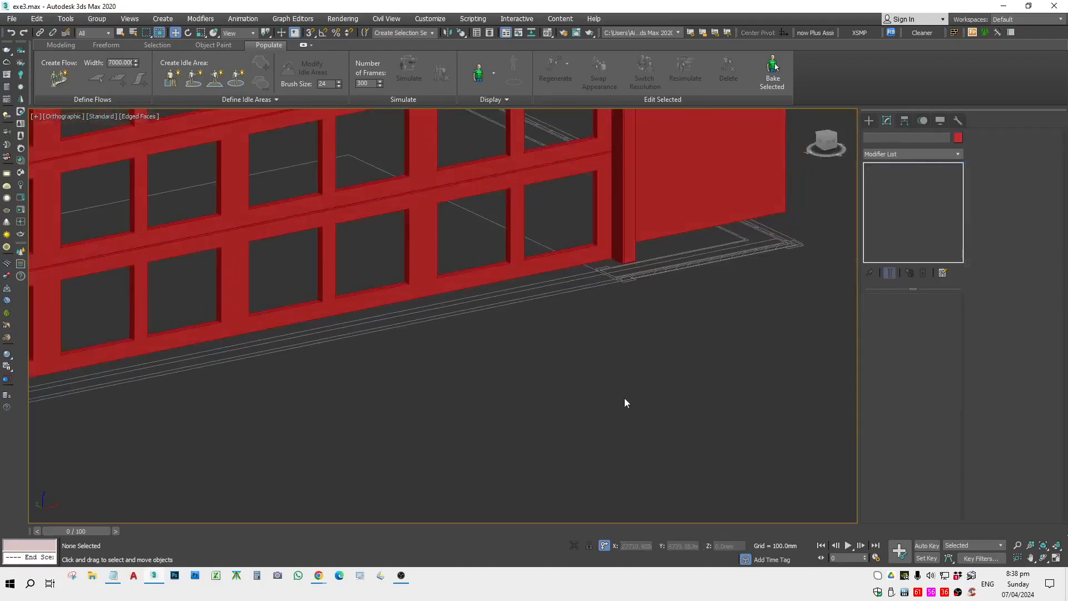
scroll(589, 483, "down", 4)
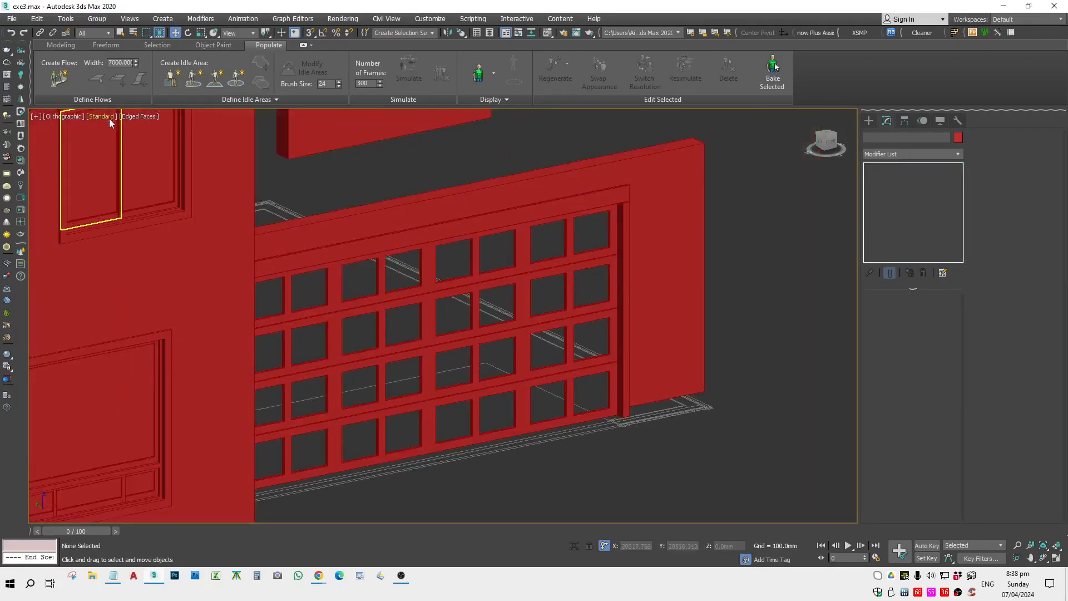
left_click(132, 116)
left_click(155, 188)
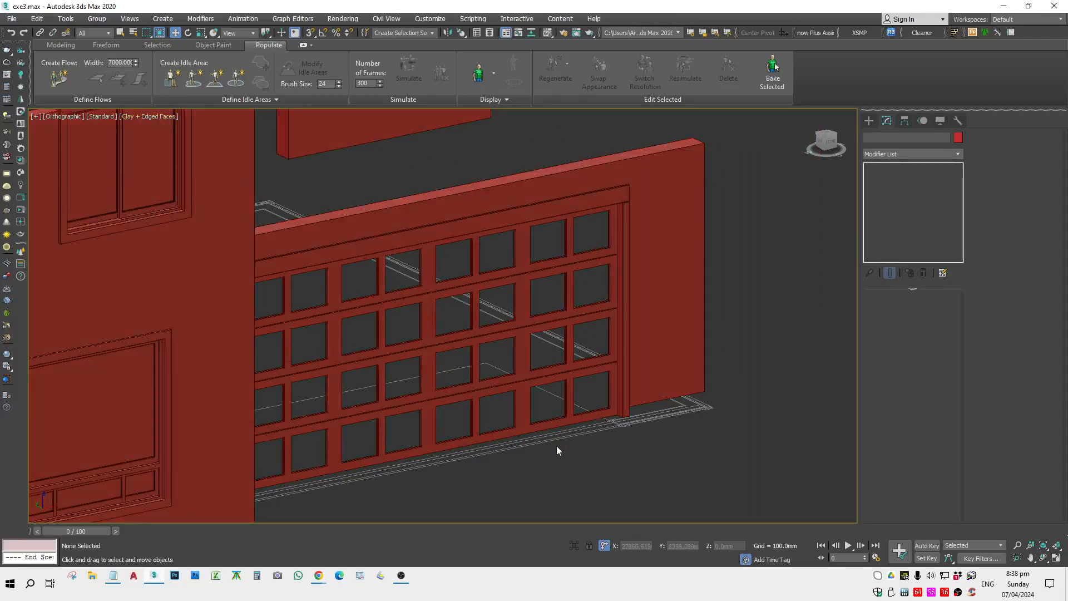
middle_click_drag(622, 470, 549, 315, "alt")
scroll(550, 315, "up", 5)
scroll(599, 239, "down", 6)
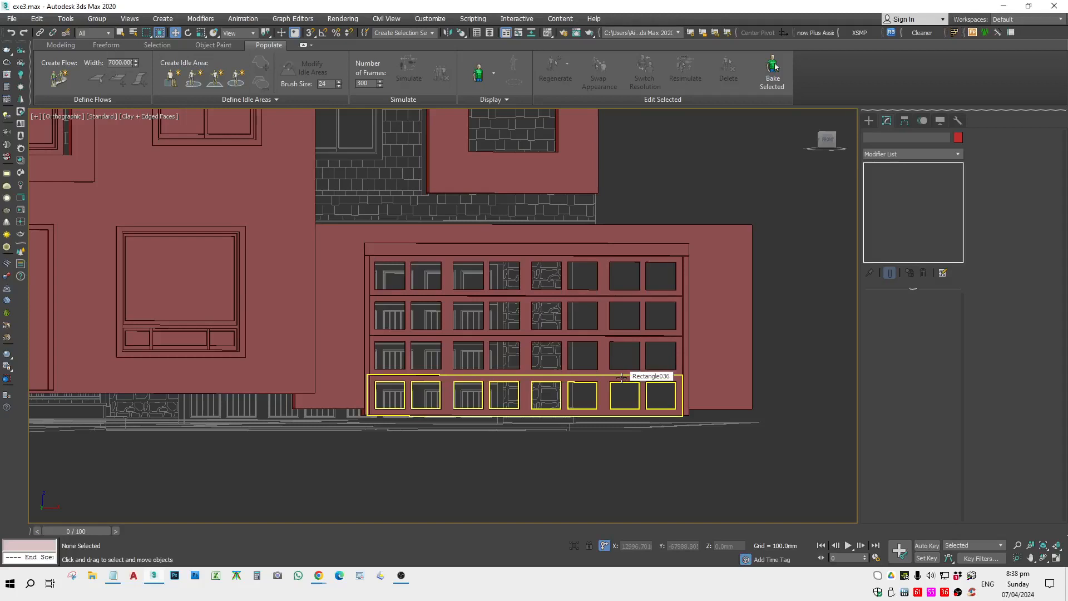
Select the three lower door sections together in the Front view and isolate them.
left_click(622, 377)
key("f")
key("z")
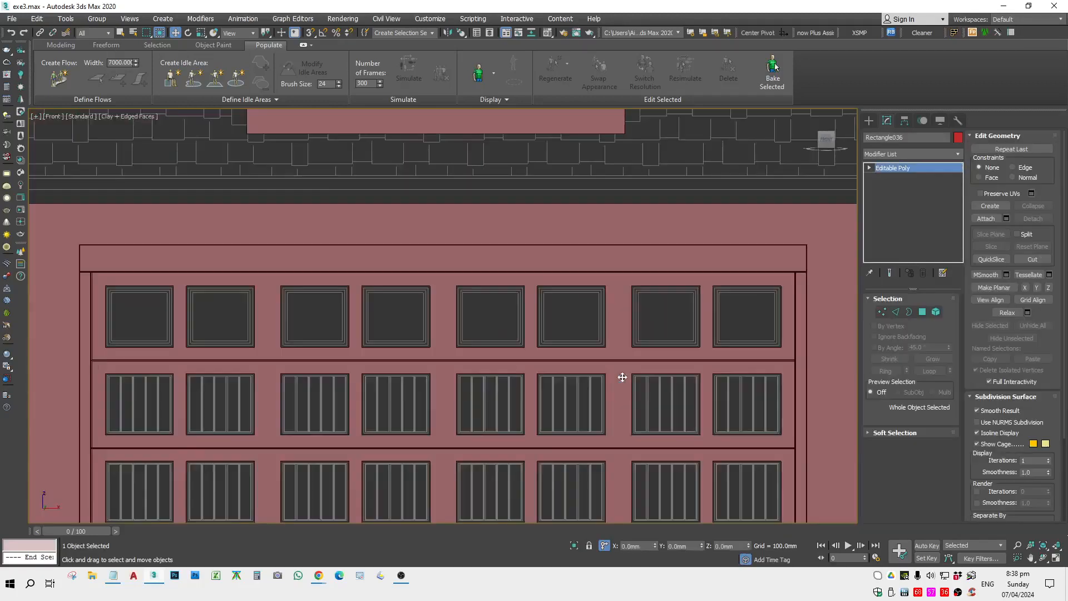
scroll(759, 319, "up", 3)
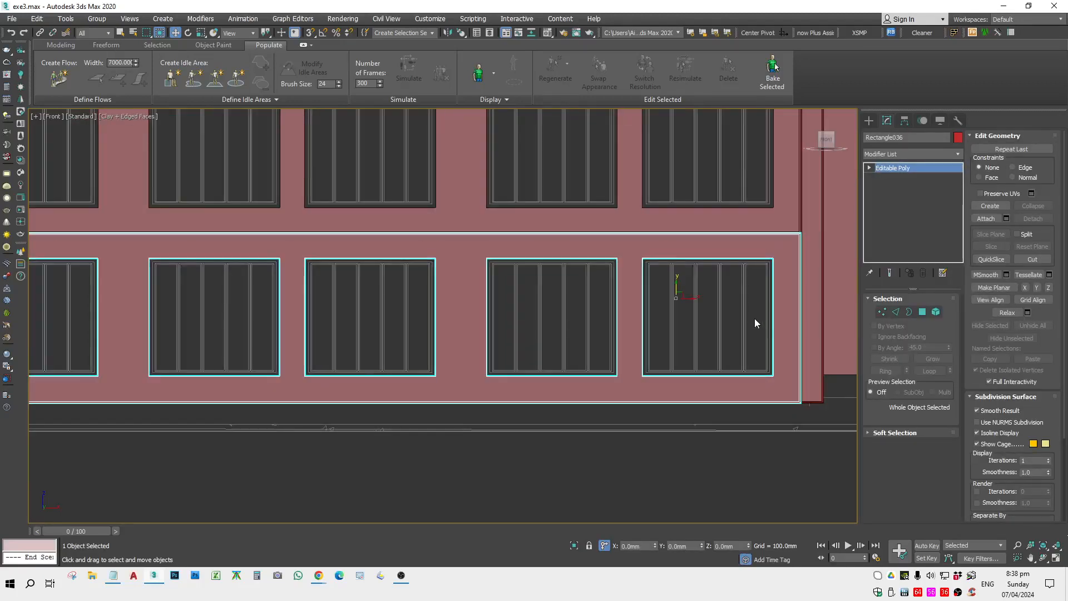
scroll(754, 318, "down", 3)
left_click(772, 270, "ctrl")
scroll(760, 203, "up", 2)
middle_click_drag(765, 197, 742, 334)
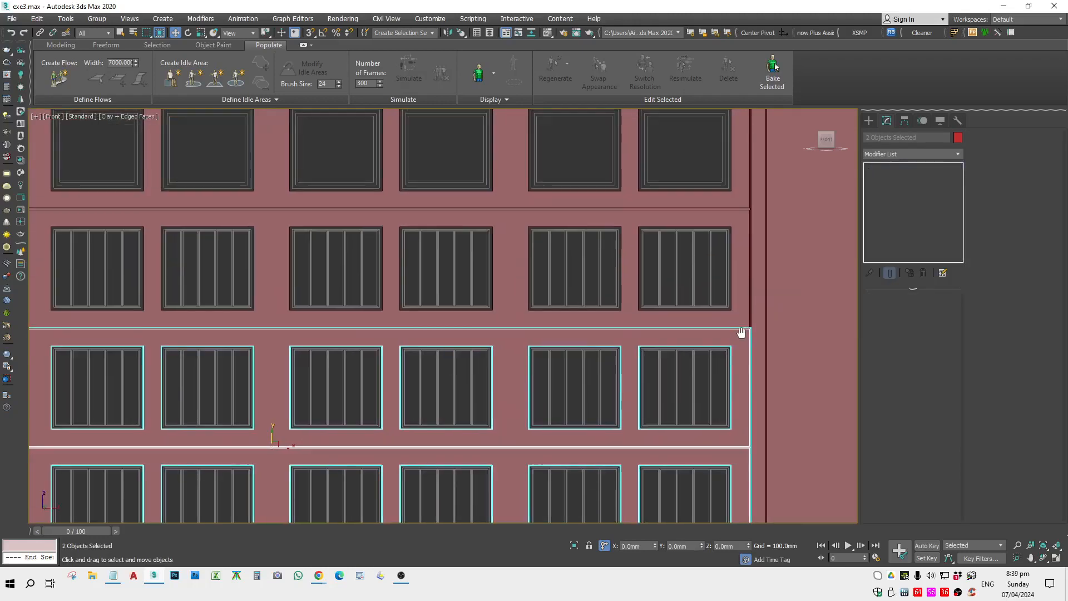
left_click(742, 272, "ctrl")
scroll(640, 405, "down", 5)
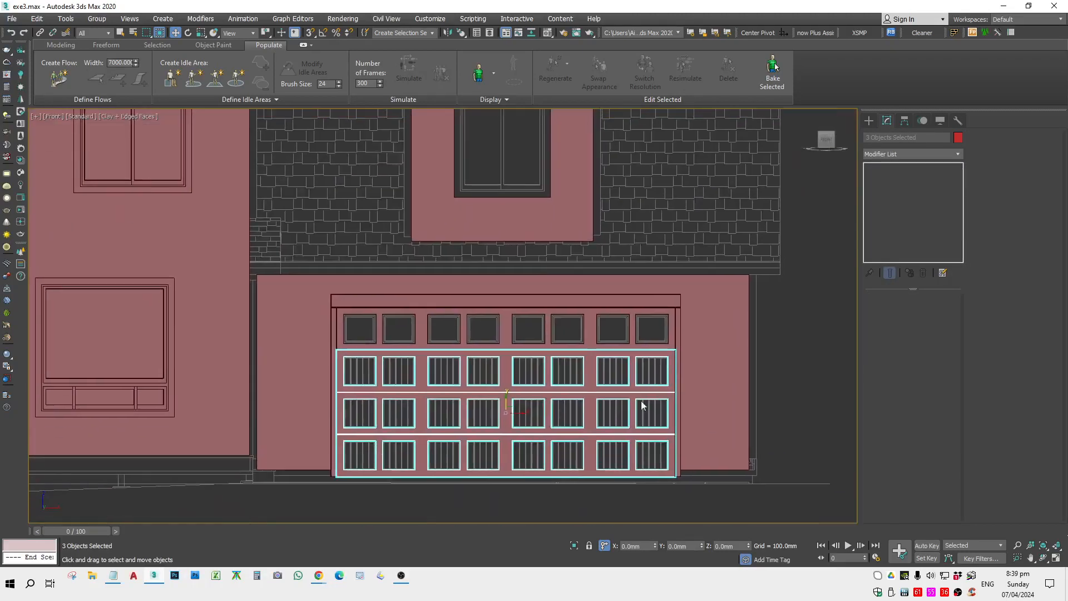
left_click(573, 545)
Draw a snapped rectangle of about 427 by 473 mm over the bottom section's rightmost opening.
left_click(779, 453)
left_click(778, 440)
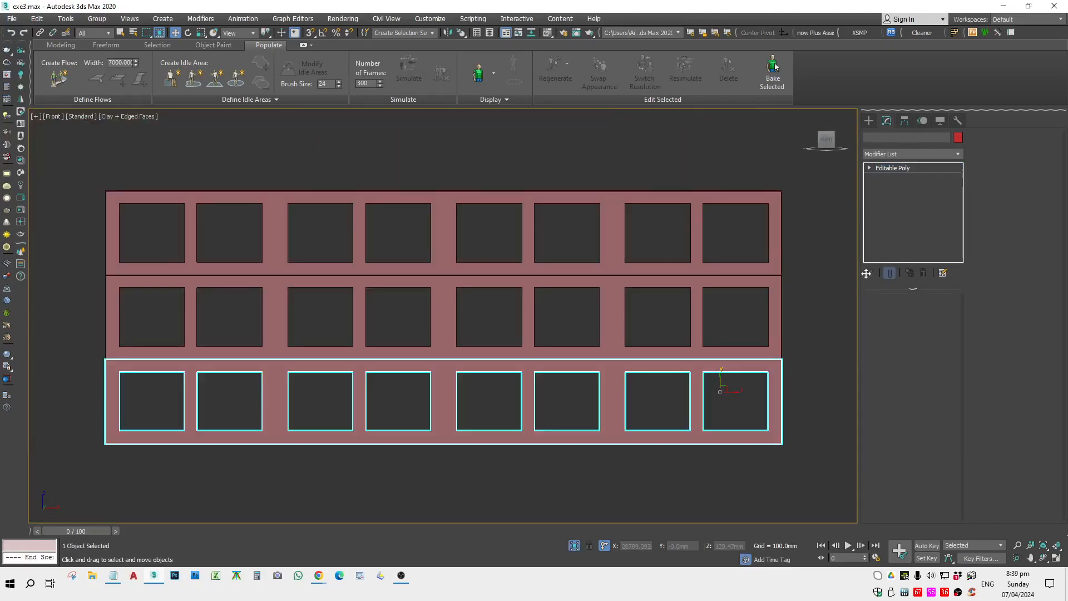
left_click(869, 120)
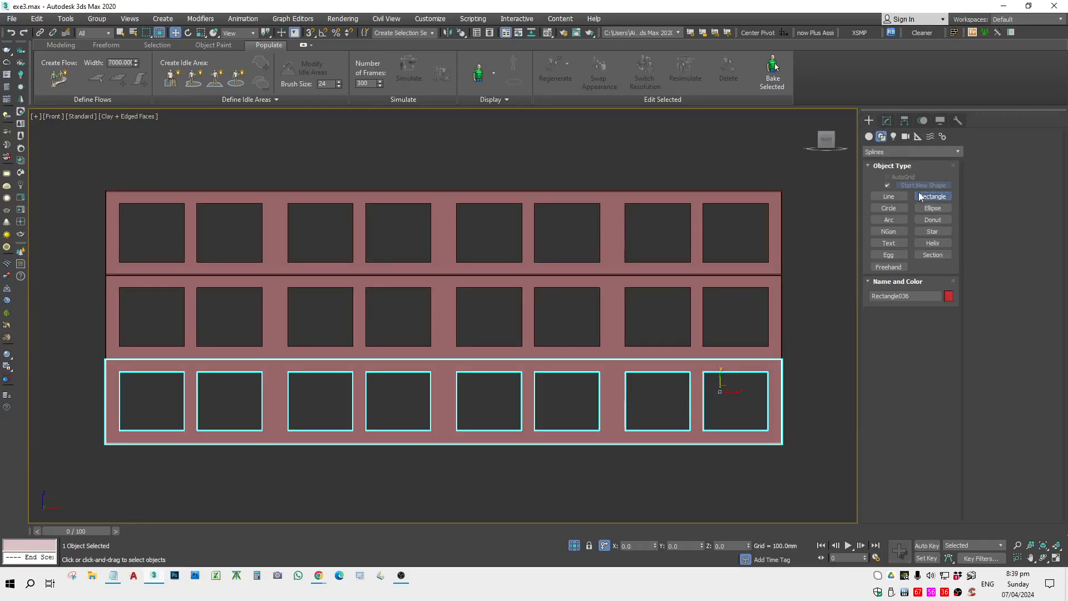
left_click(919, 195)
scroll(779, 385, "up", 3)
scroll(612, 361, "down", 1)
key("s")
left_click_drag(579, 334, 671, 416)
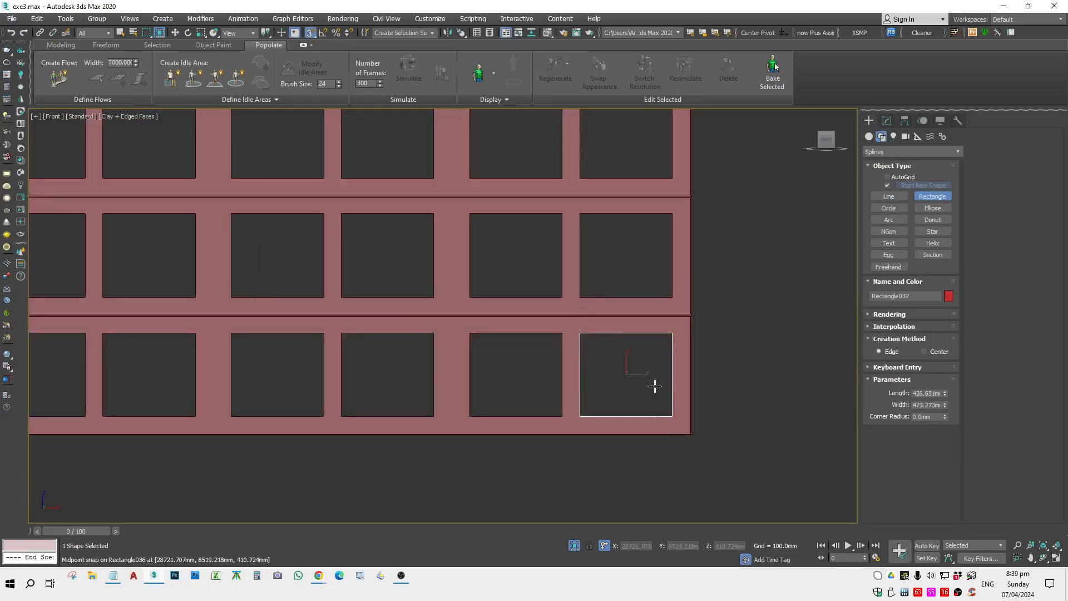
right_click(652, 362)
Finish the rectangle over the bottom section's rightmost opening and convert it to an editable spline.
right_click(666, 364)
left_click(670, 371)
right_click(652, 345)
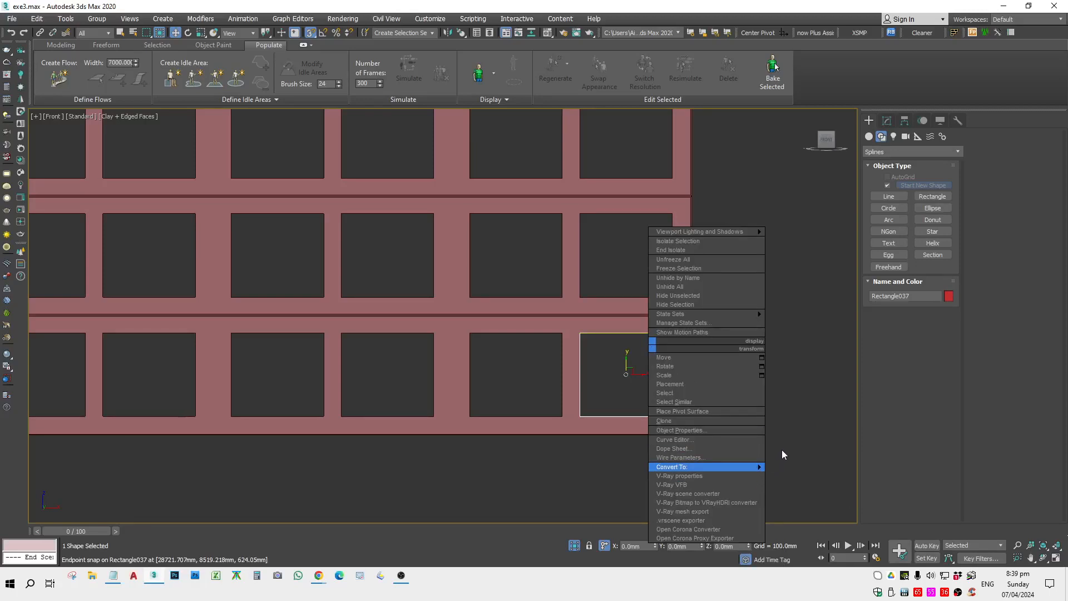
right_click(790, 307)
middle_click_drag(675, 337, 658, 355)
left_click(887, 121)
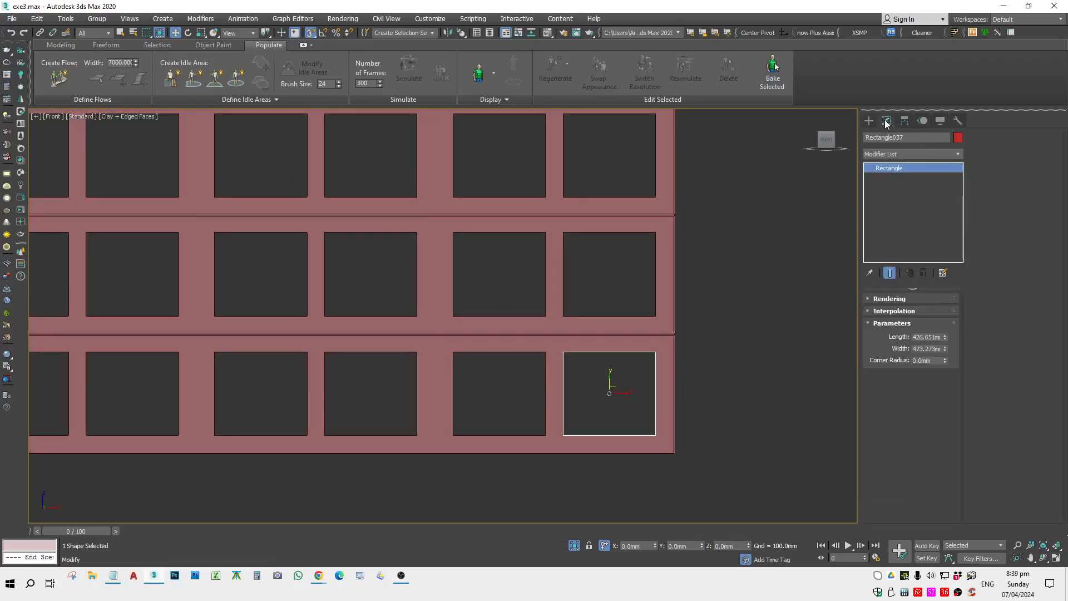
right_click(658, 334)
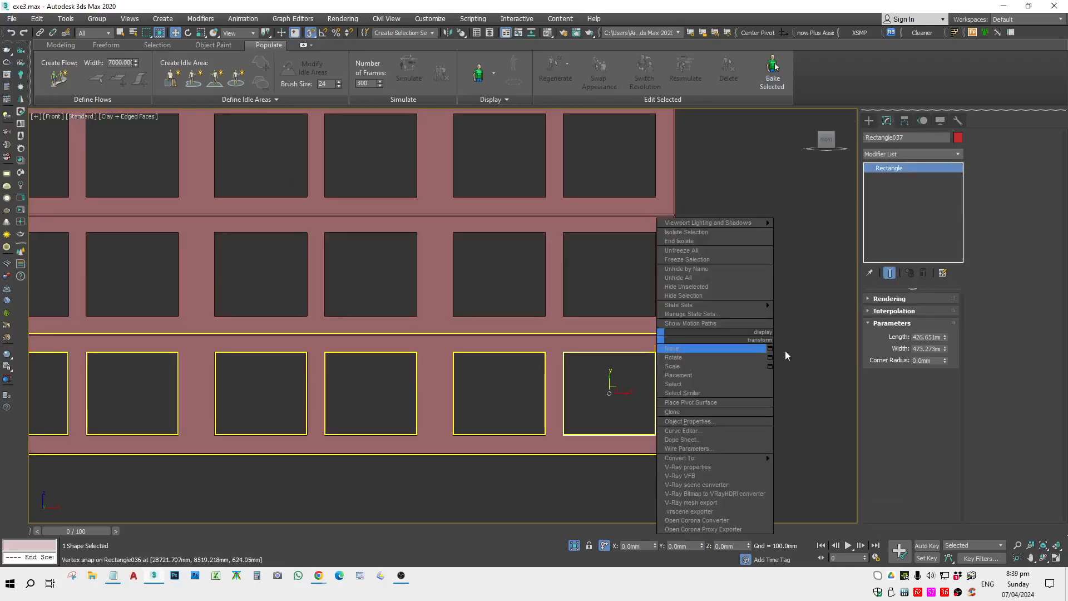
right_click(708, 322)
mouse_move(808, 444)
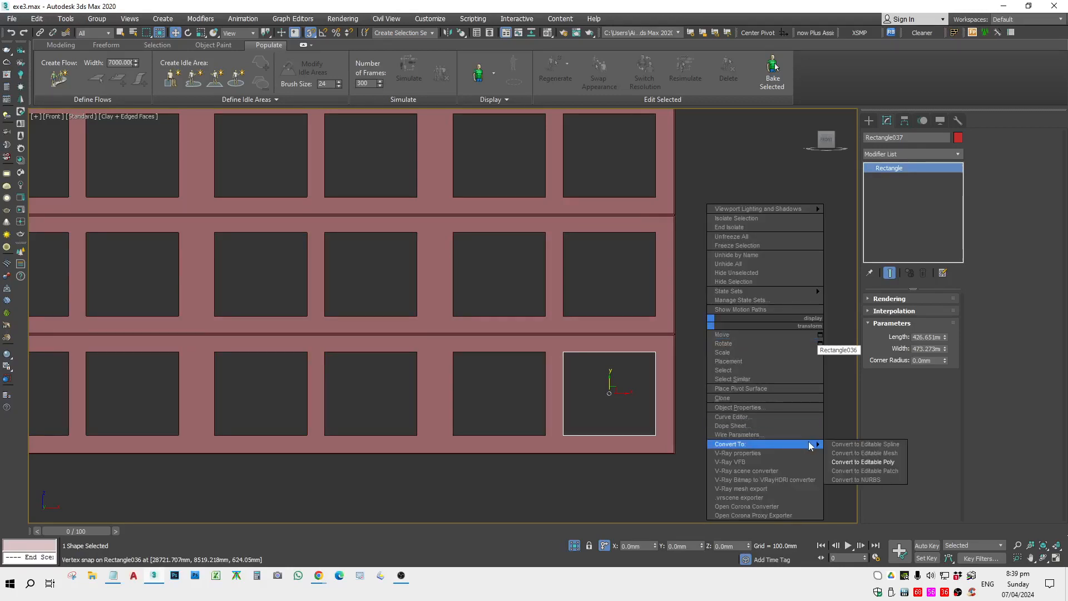
left_click(848, 445)
Select all four vertices of the opening's spline and make them corner vertices.
key("1")
key("ctrl+a")
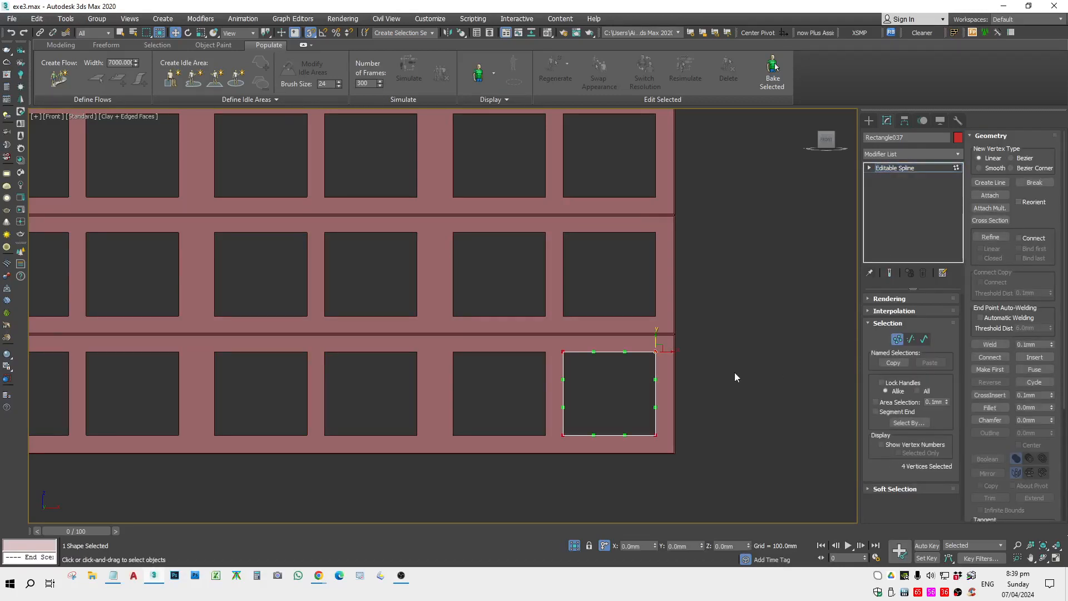
right_click(639, 361)
left_click(614, 292)
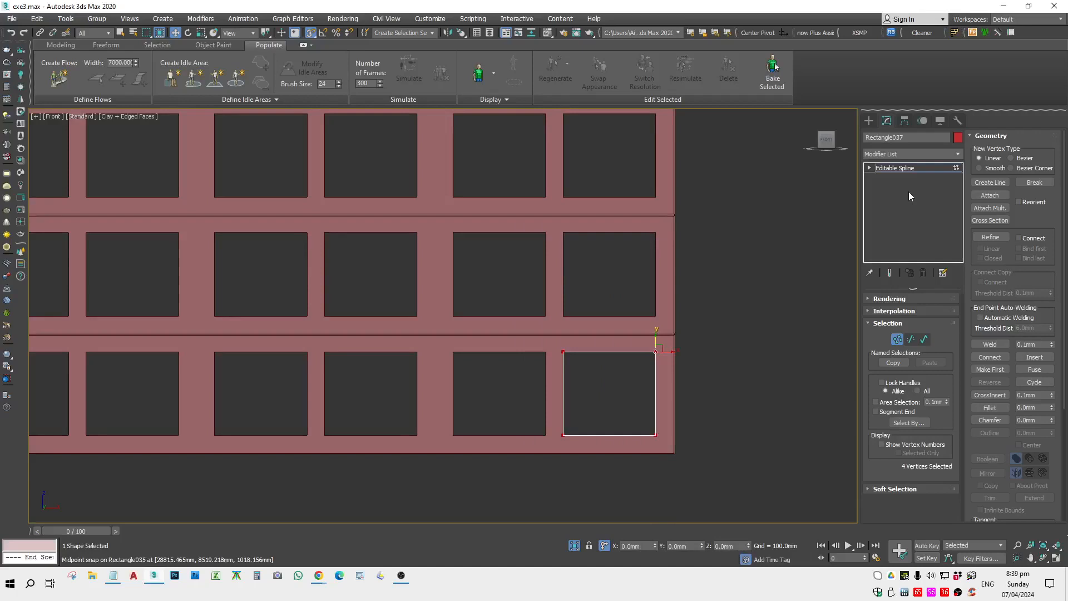
Apply a FloorGenerator modifier to the spline and set the board direction to 90.
left_click(929, 153)
key("f")
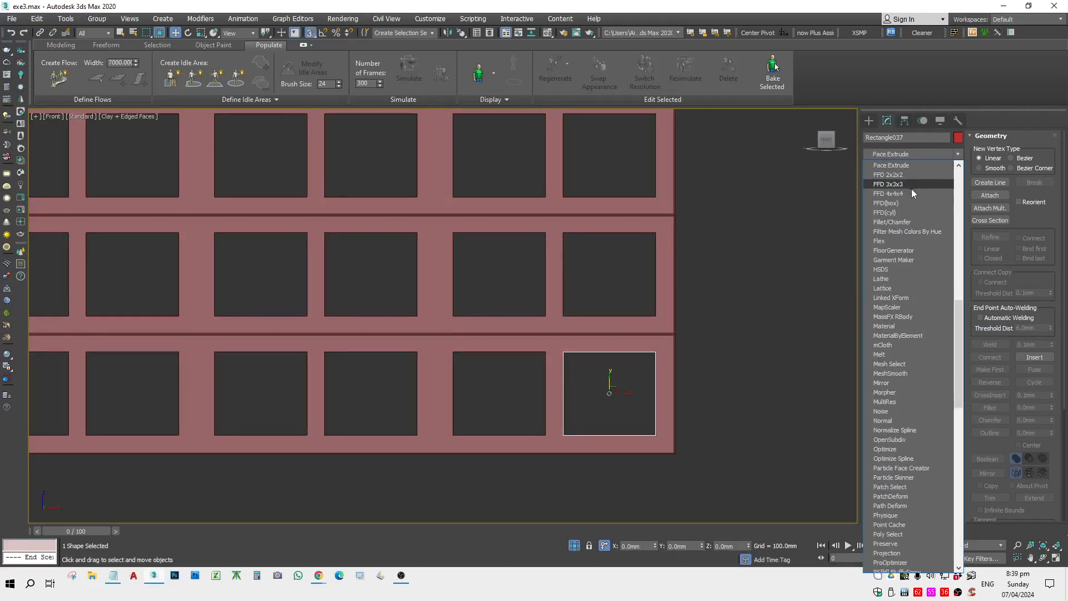
left_click(896, 249)
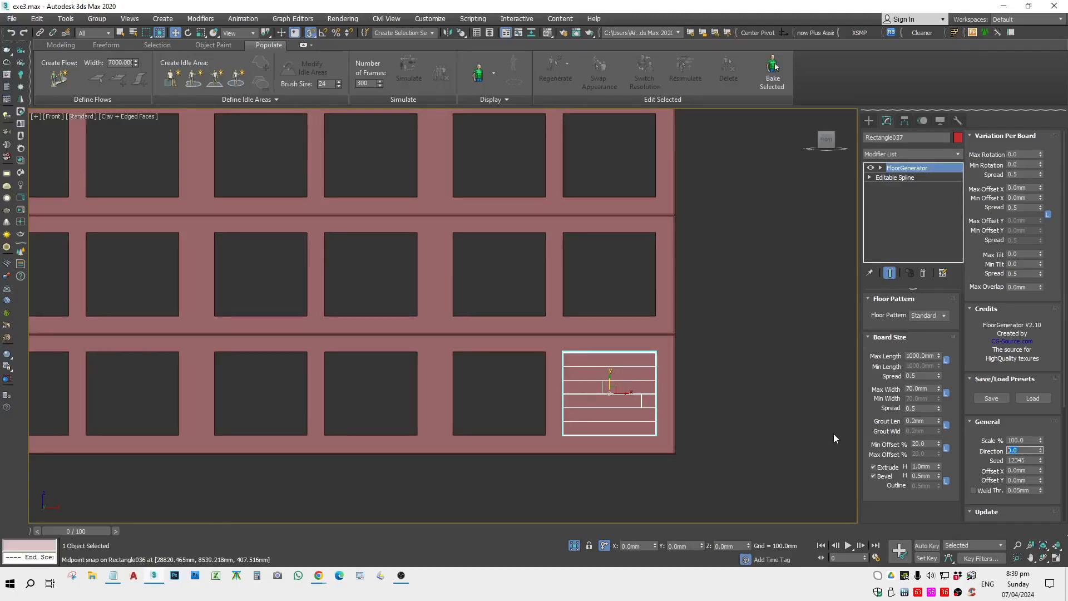
type("90")
key("Return")
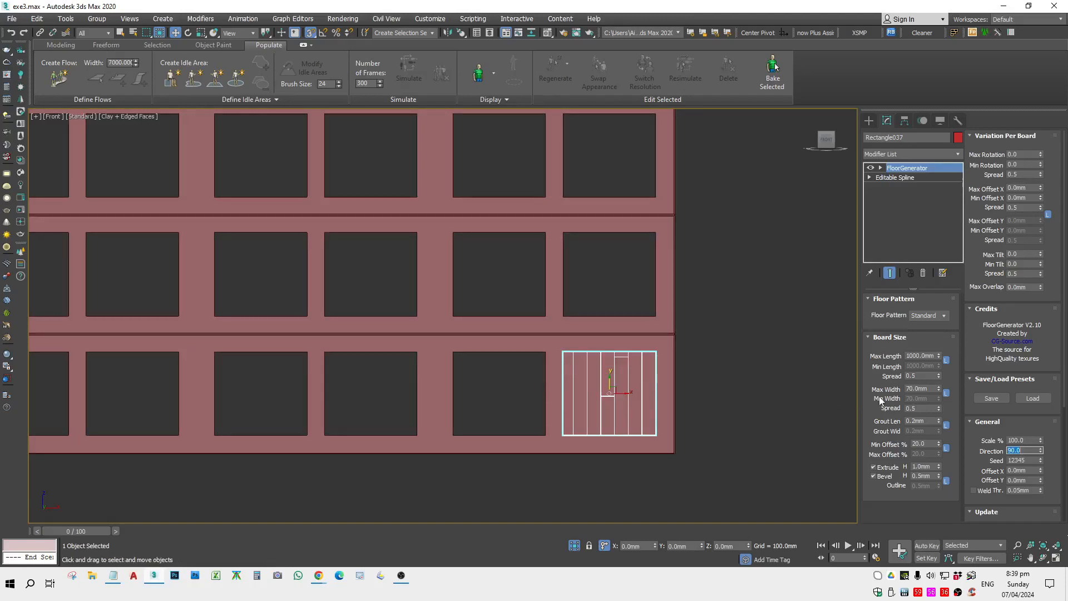
Set the minimum board offset to 0% and, with isolation ended, the maximum board width to 97.3 mm.
right_click(939, 444)
scroll(739, 383, "down", 5)
left_click(576, 545)
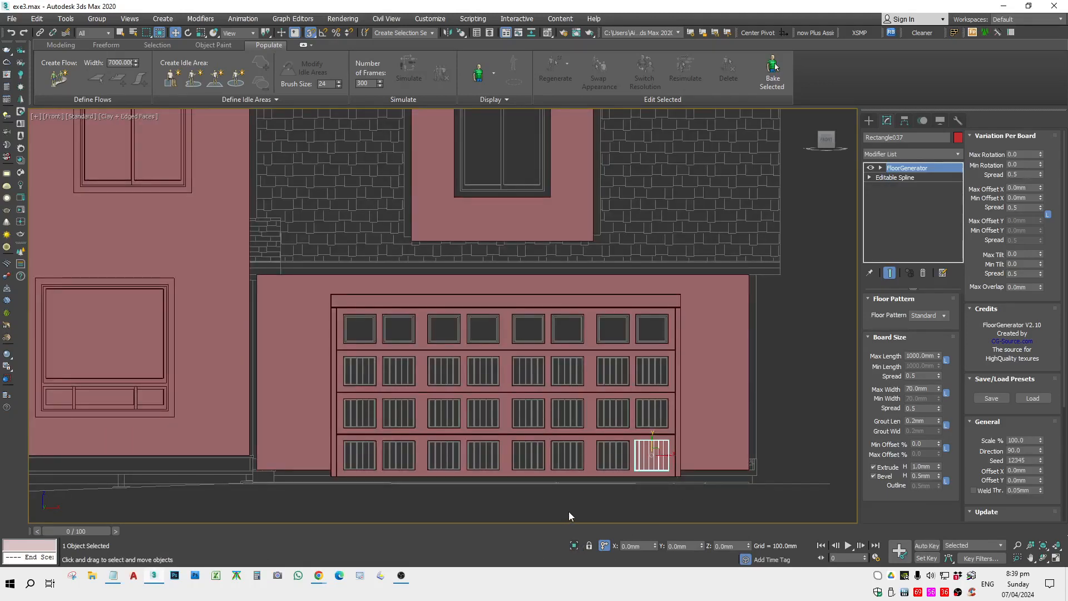
scroll(636, 485, "up", 6)
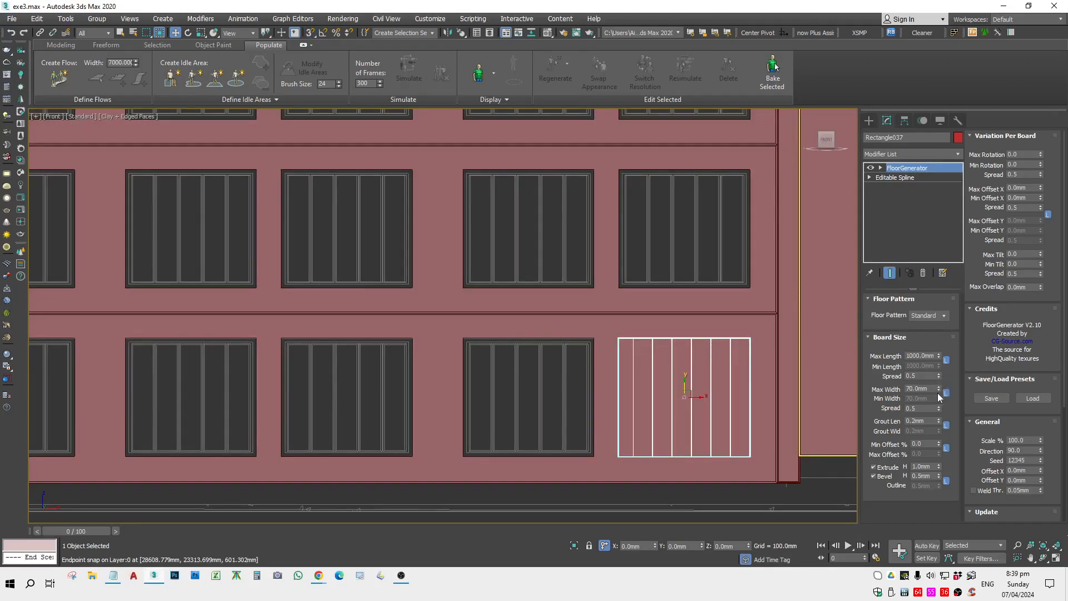
left_click_drag(939, 389, 952, 365)
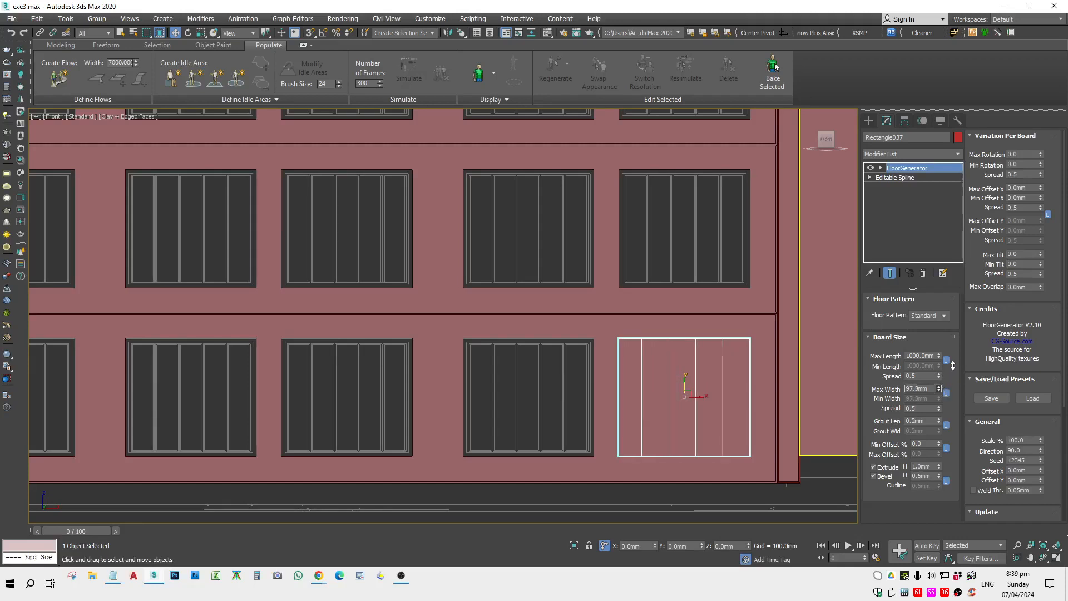
Set the boards' extrude height to 30 mm and bevel height to 4 mm.
left_click(931, 465)
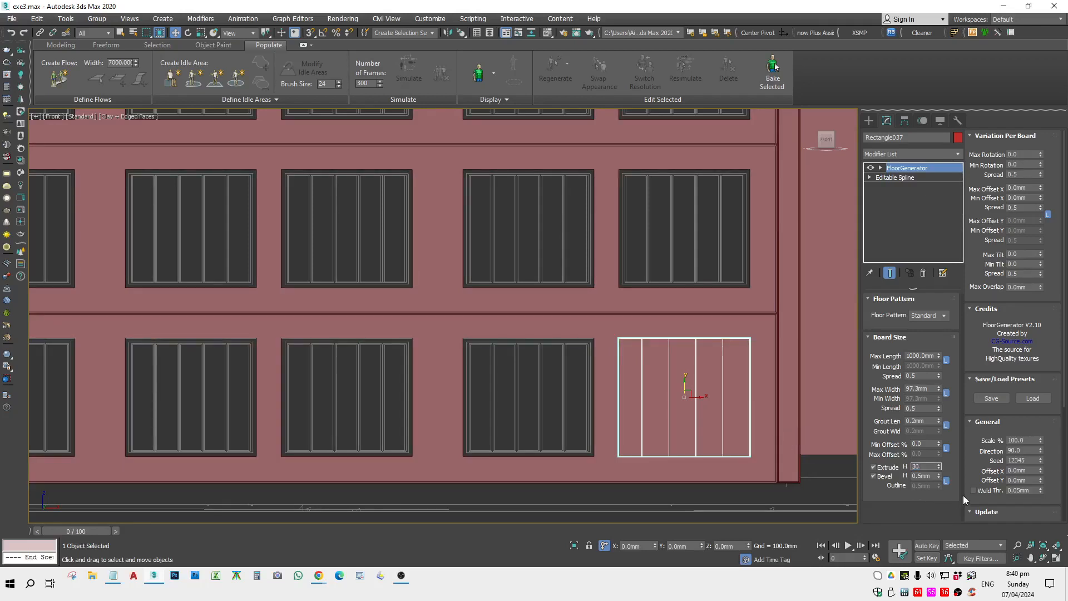
key("Tab")
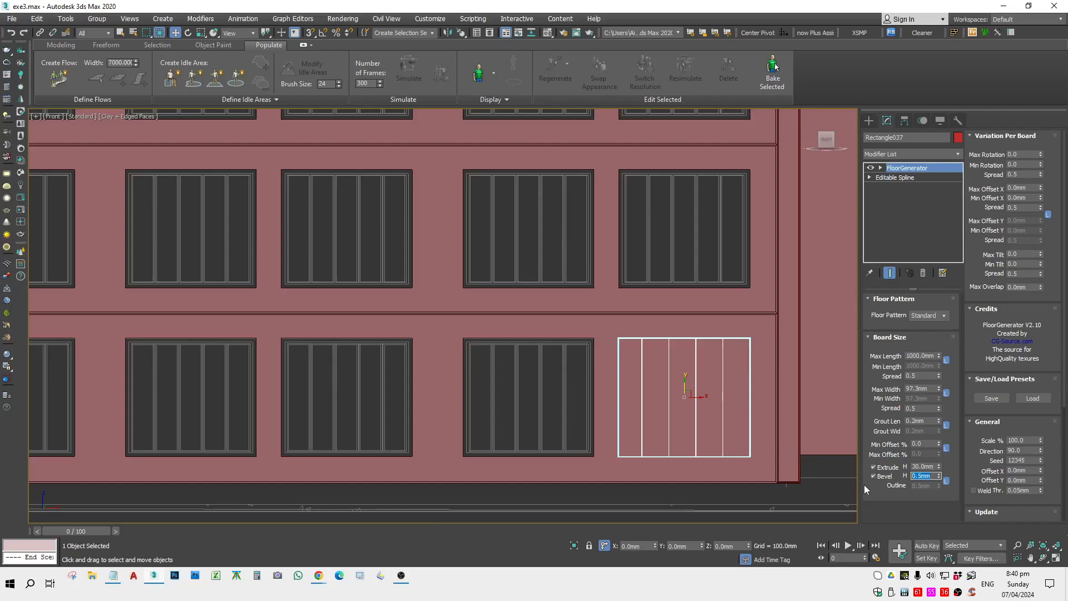
type("4")
key("Return")
In a wireframe Top view, snap the board panel along Y flush with the back face of the door section.
key("t")
key("F3")
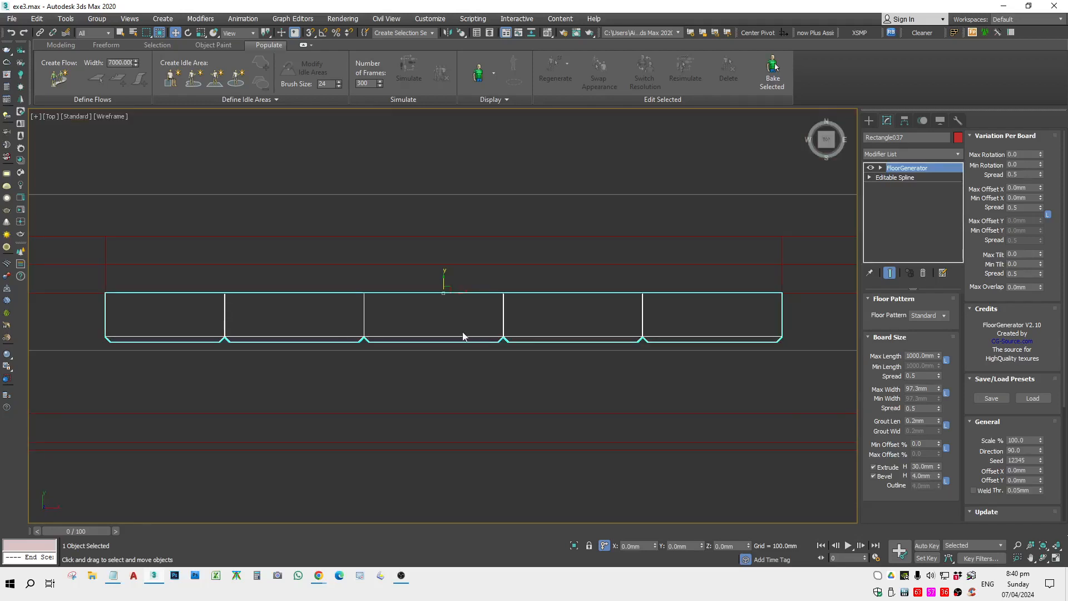
scroll(449, 324, "down", 3)
left_click_drag(450, 296, 480, 298)
scroll(560, 252, "up", 4)
key("space")
key("s")
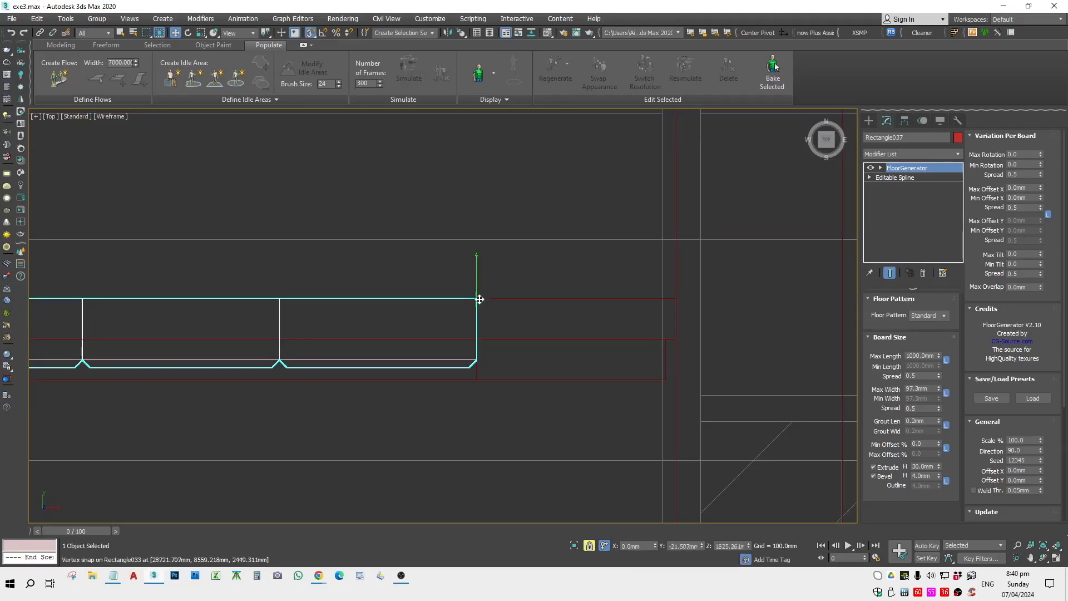
Examine the panel's depth inside its opening in a shaded 3D view and reselect the panel.
key("F3")
mouse_move(493, 276)
middle_mouse_down("alt")
mouse_move(536, 326)
mouse_move(538, 284)
middle_mouse_up("alt")
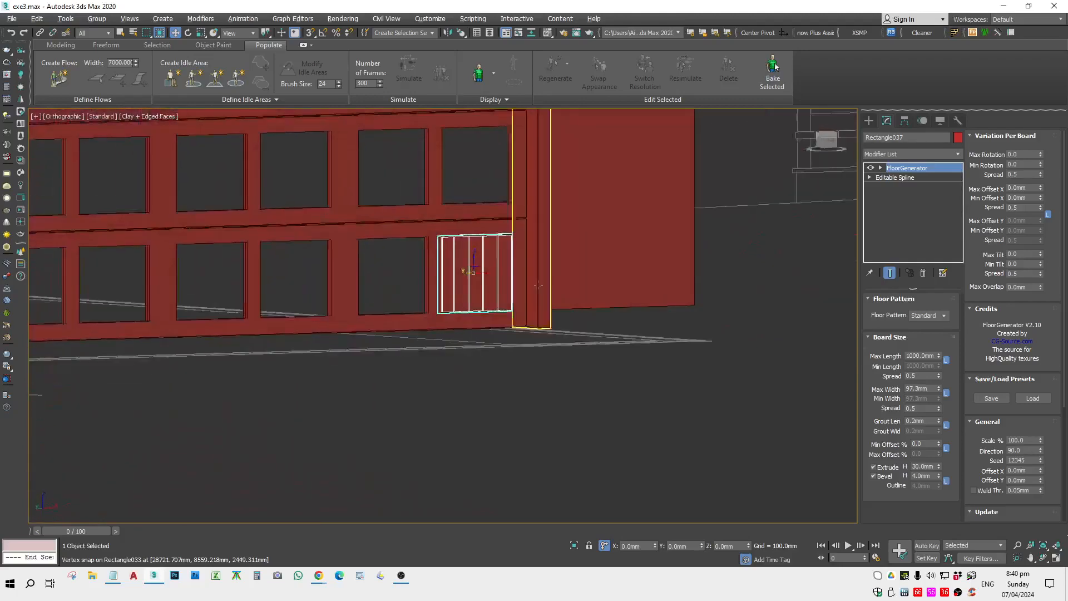
middle_click_drag(453, 303, 579, 388)
scroll(579, 389, "up", 2)
scroll(580, 392, "down", 2)
left_click(559, 428)
left_click(601, 389)
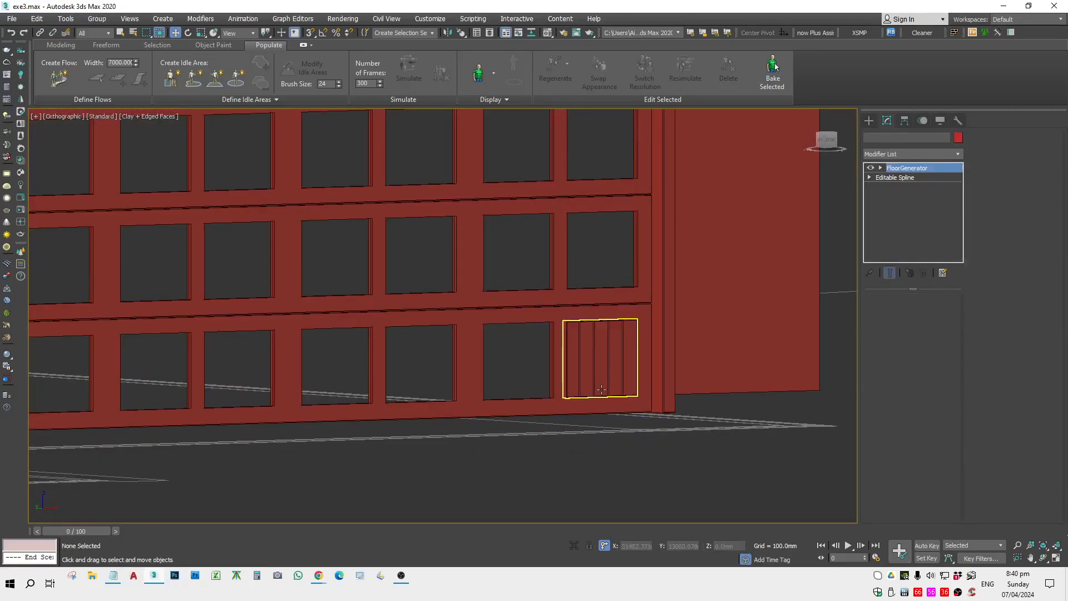
Select the board panel together with the three lower door sections in the Front view and isolate them.
middle_click_drag(600, 420, 632, 422)
key("f")
key("z")
key("F3")
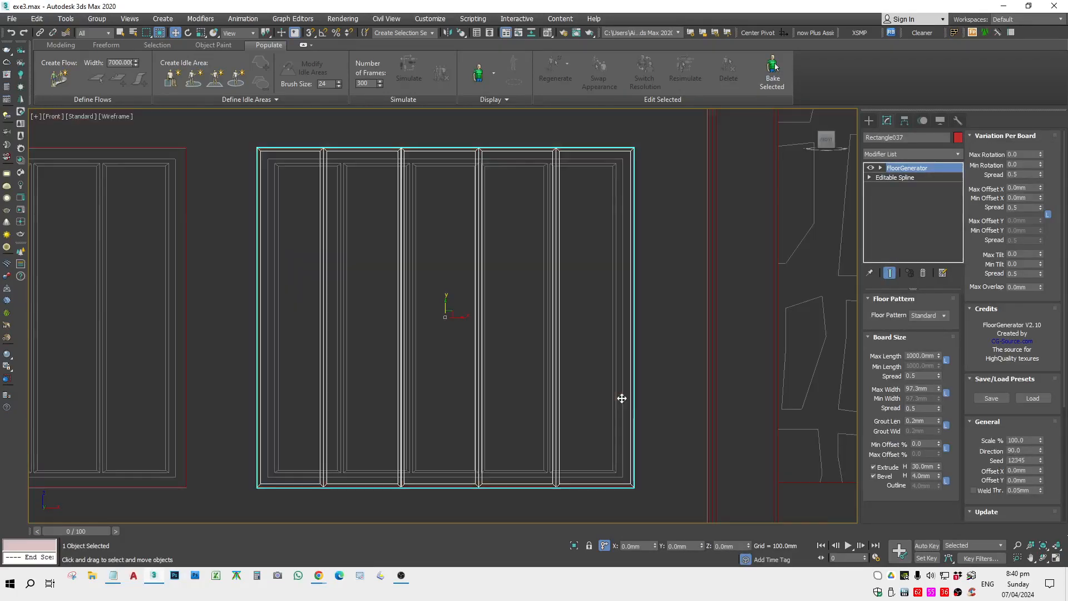
scroll(577, 384, "down", 5)
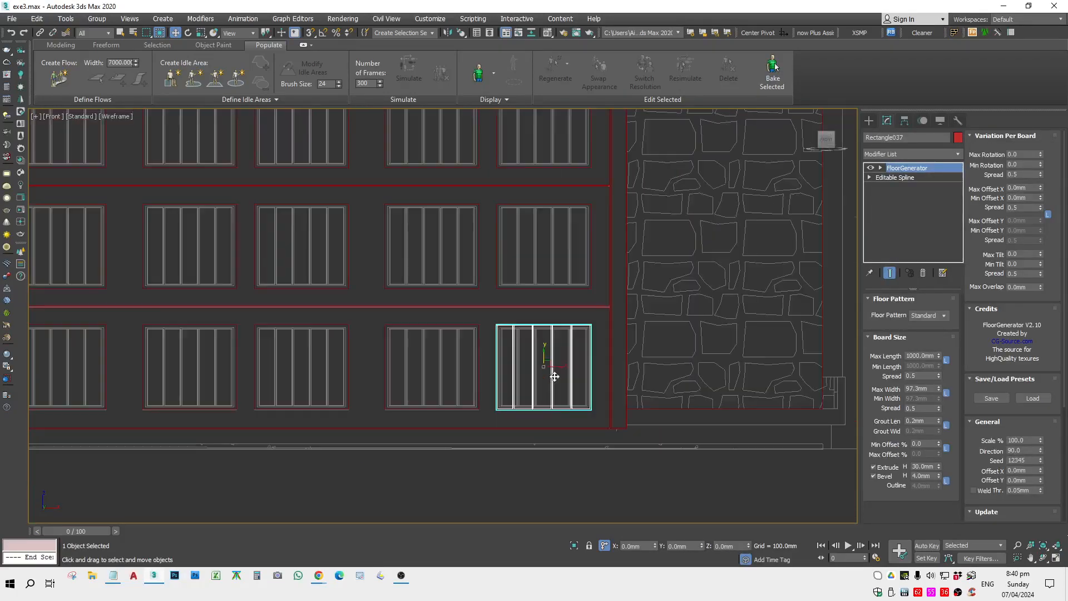
left_click(501, 424, "ctrl")
key("F3")
scroll(519, 365, "down", 3)
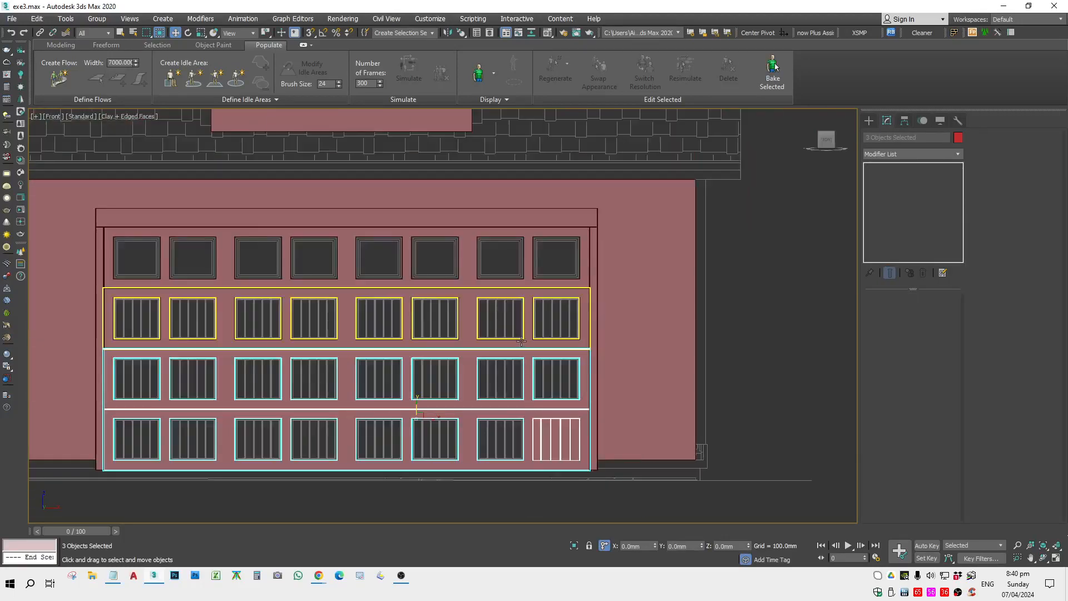
left_click(527, 333, "ctrl")
left_click(574, 546)
Copy the board panel with snapping up into the rightmost openings of the other two sections.
left_click_drag(834, 504, 670, 351)
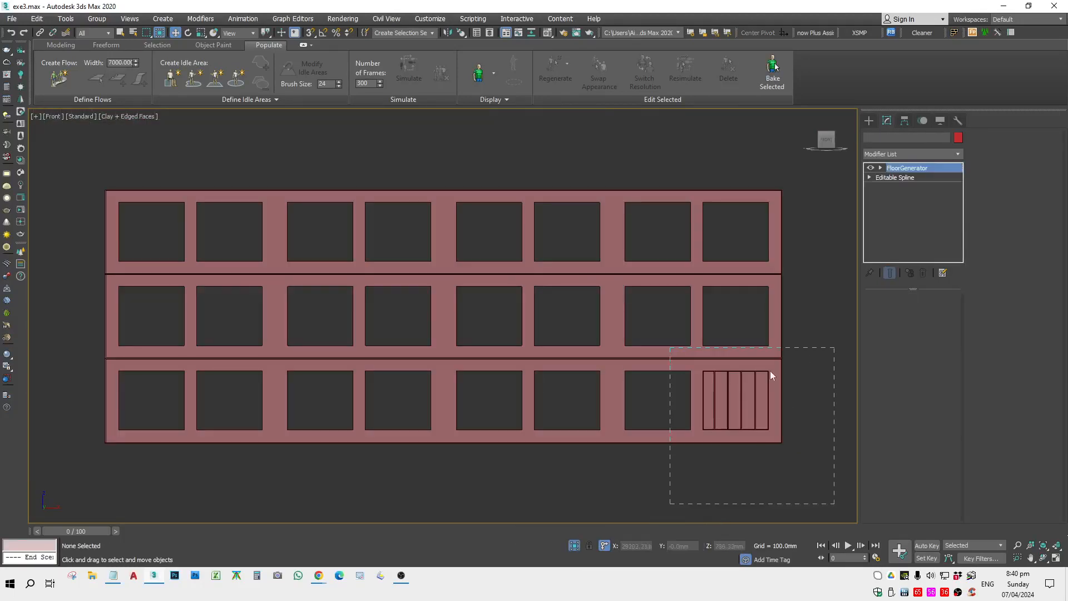
key("s")
mouse_move(762, 400)
left_mouse_down("shift")
mouse_move(767, 318)
mouse_move(781, 319)
mouse_move(765, 235)
left_mouse_up("shift")
key("Return")
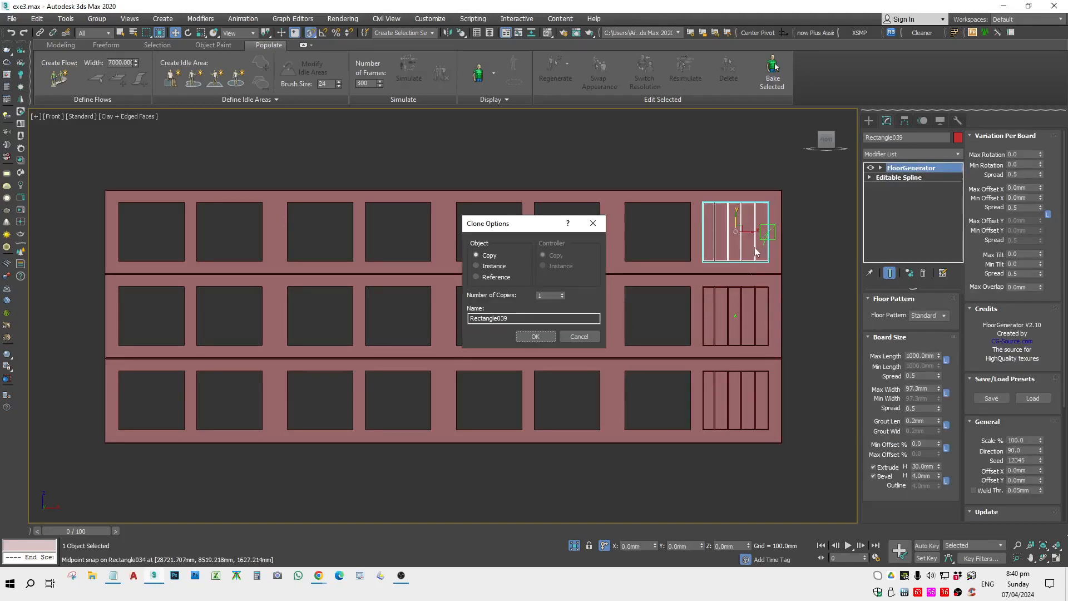
left_click(523, 337)
Copy the column of three board panels into the neighbouring column of openings.
left_click_drag(679, 161, 793, 493)
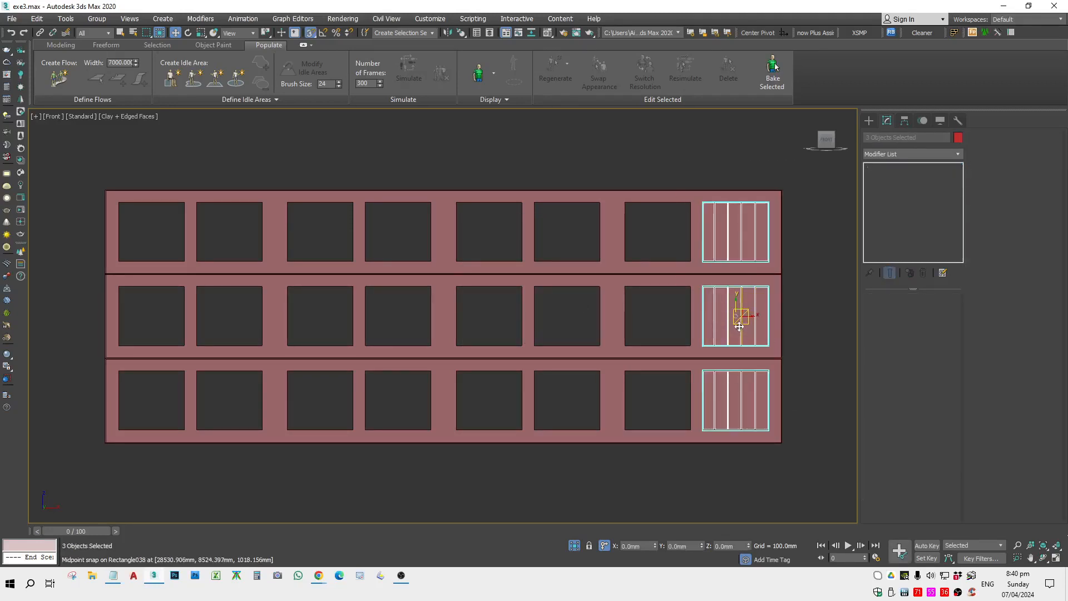
mouse_move(746, 315)
left_mouse_down("shift")
mouse_move(651, 305)
mouse_move(654, 275)
mouse_move(657, 287)
left_mouse_up("shift")
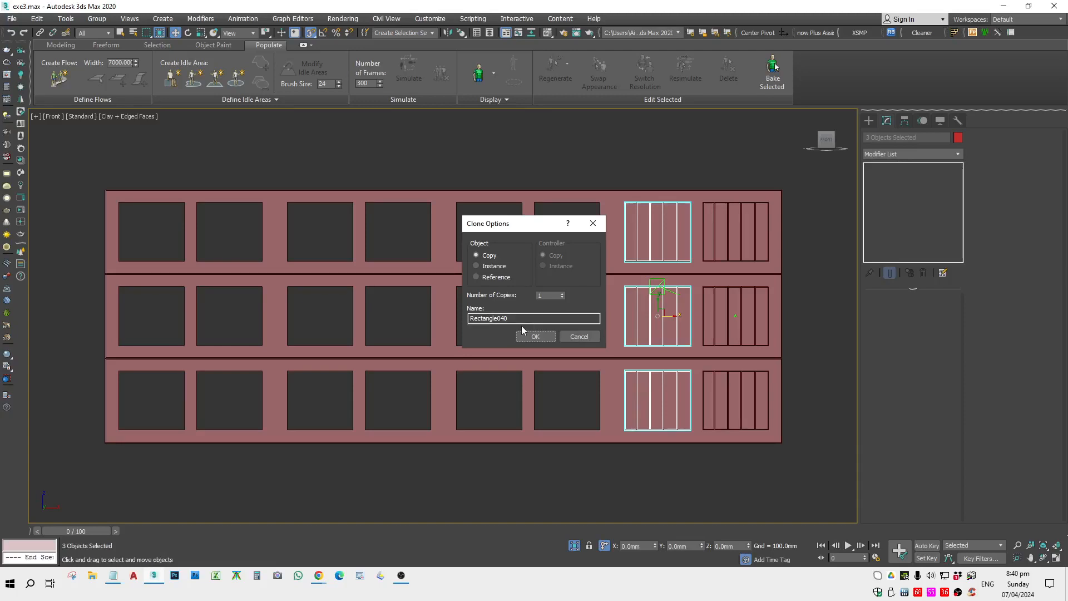
key("Return")
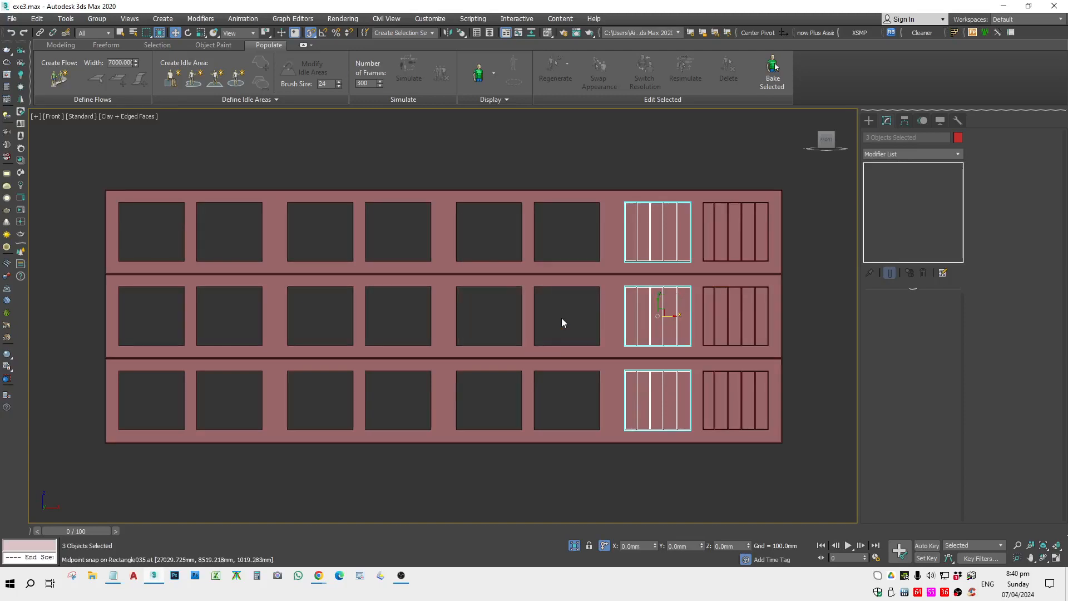
Align the three copied panels with the edges of their openings, checking the fit up close in wireframe.
scroll(670, 295, "up", 4)
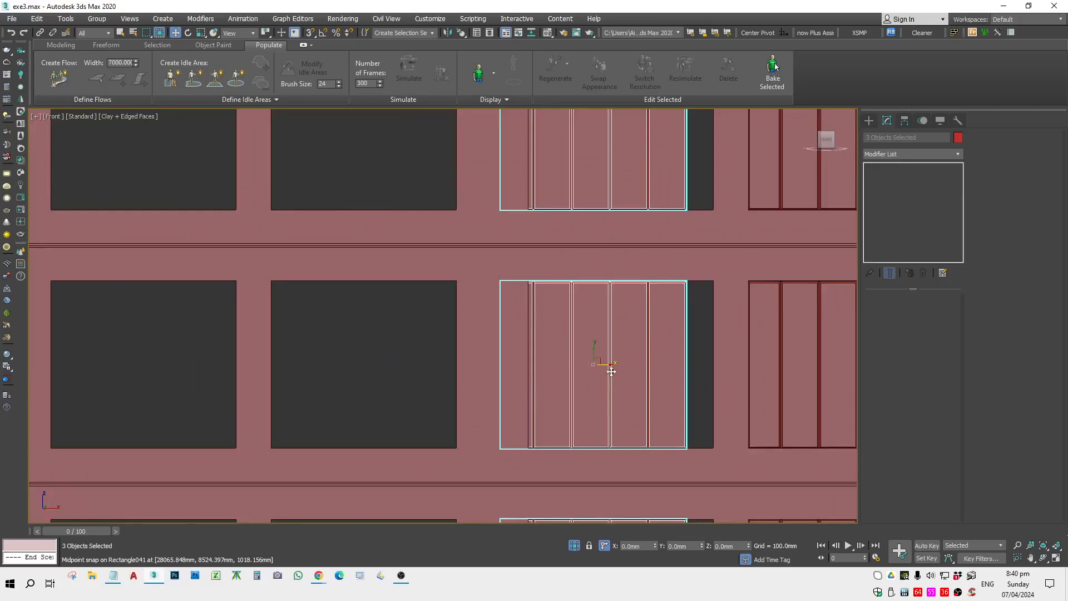
left_click_drag(612, 371, 618, 284)
scroll(520, 256, "up", 5)
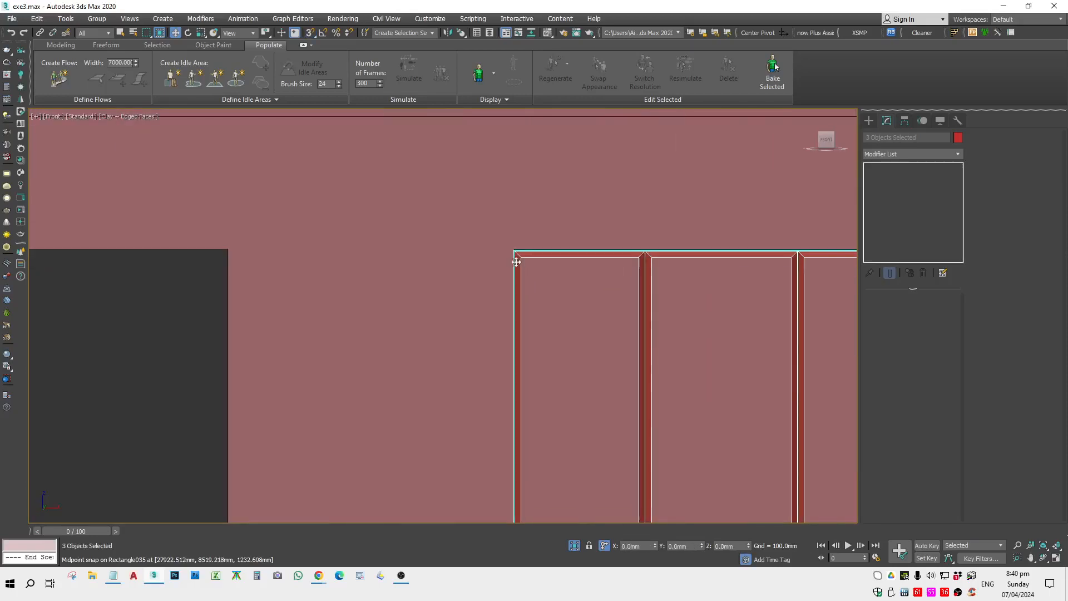
scroll(522, 245, "up", 3)
key("F3")
key("space")
scroll(534, 261, "down", 6)
middle_click_drag(559, 290, 163, 310)
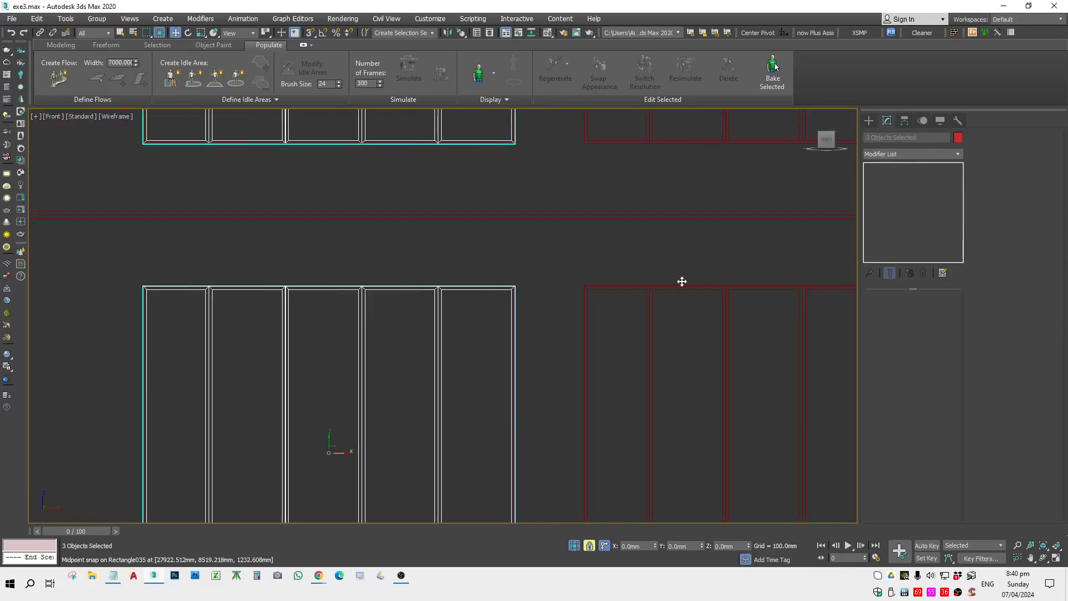
scroll(682, 283, "up", 5)
scroll(528, 288, "down", 9)
key("space")
scroll(355, 286, "down", 4)
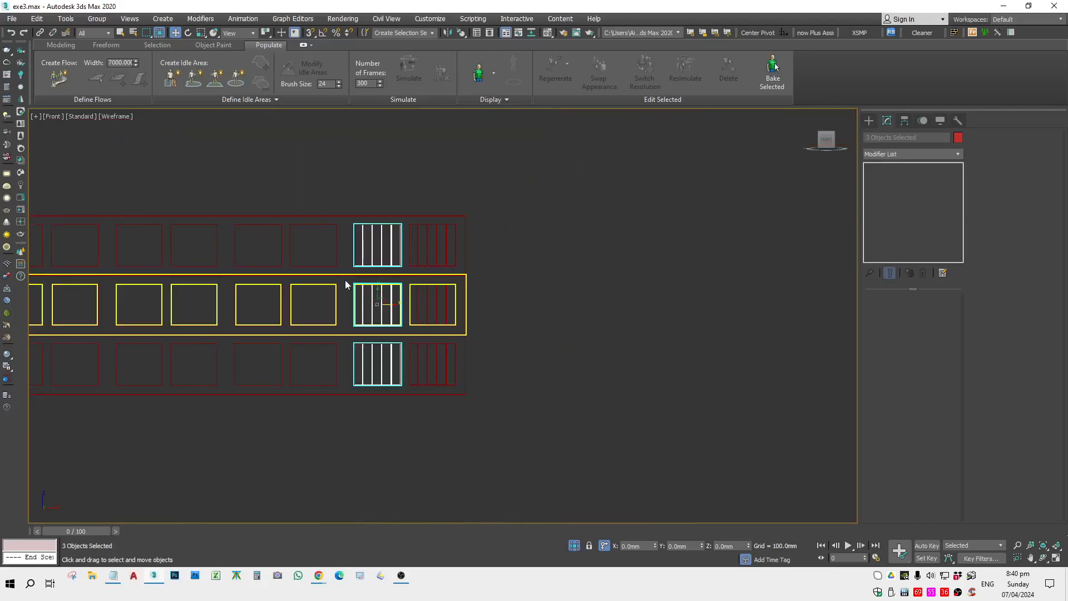
left_click(359, 282)
left_click_drag(350, 284, 450, 327)
key("ctrl+z")
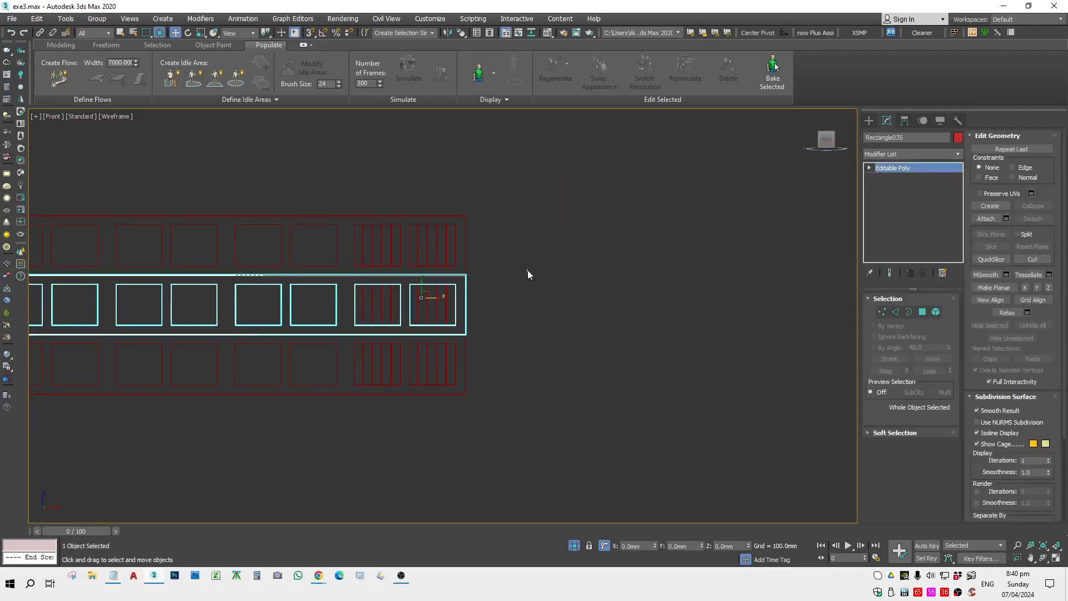
Select the middle section's two board panels and snap them vertically to the top edge of their openings.
left_click_drag(515, 269, 345, 339)
key("space")
key("s")
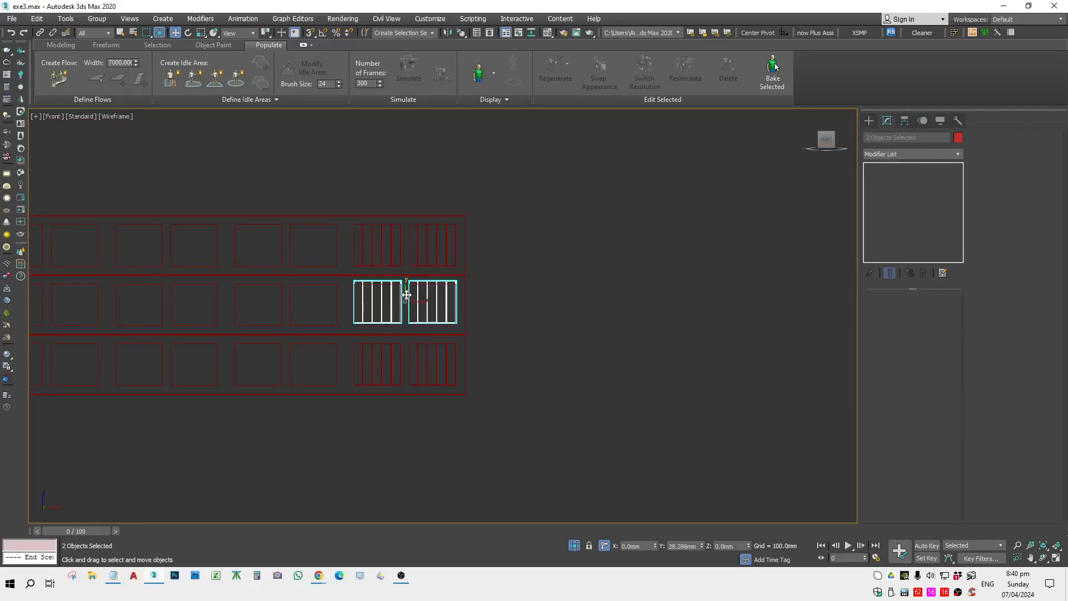
scroll(423, 289, "up", 8)
scroll(556, 267, "up", 4)
left_click_drag(724, 243, 729, 299)
scroll(714, 278, "down", 8)
key("space")
key("s")
left_click(765, 445)
Examine the fit of the six board panels in their openings up close in the shaded Front view.
scroll(722, 423, "up", 6)
scroll(722, 391, "down", 5)
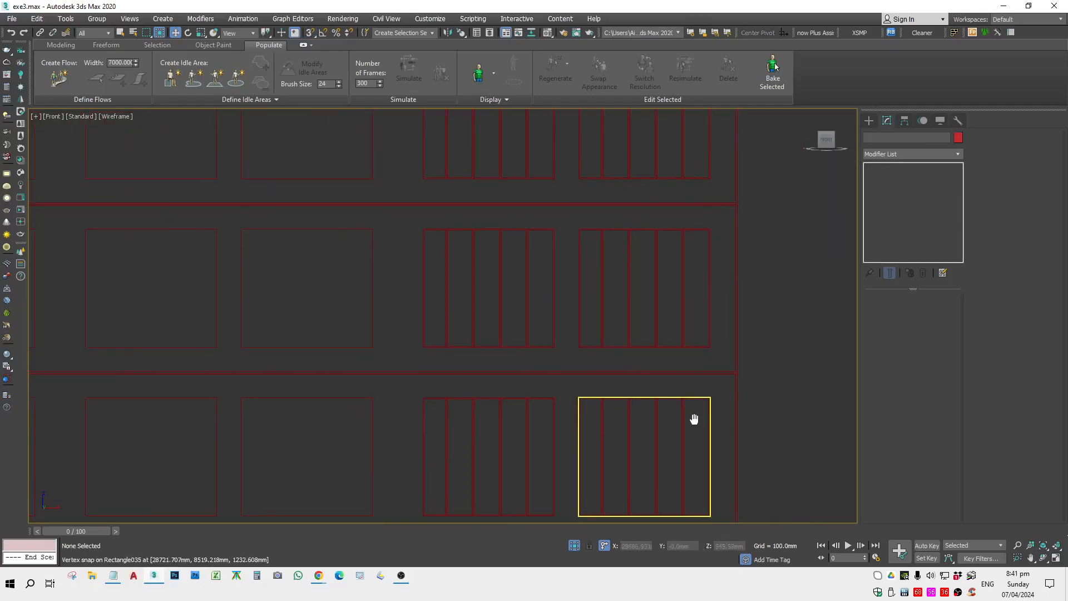
key("F3")
scroll(679, 367, "up", 3)
scroll(681, 366, "down", 3)
scroll(685, 365, "down", 2)
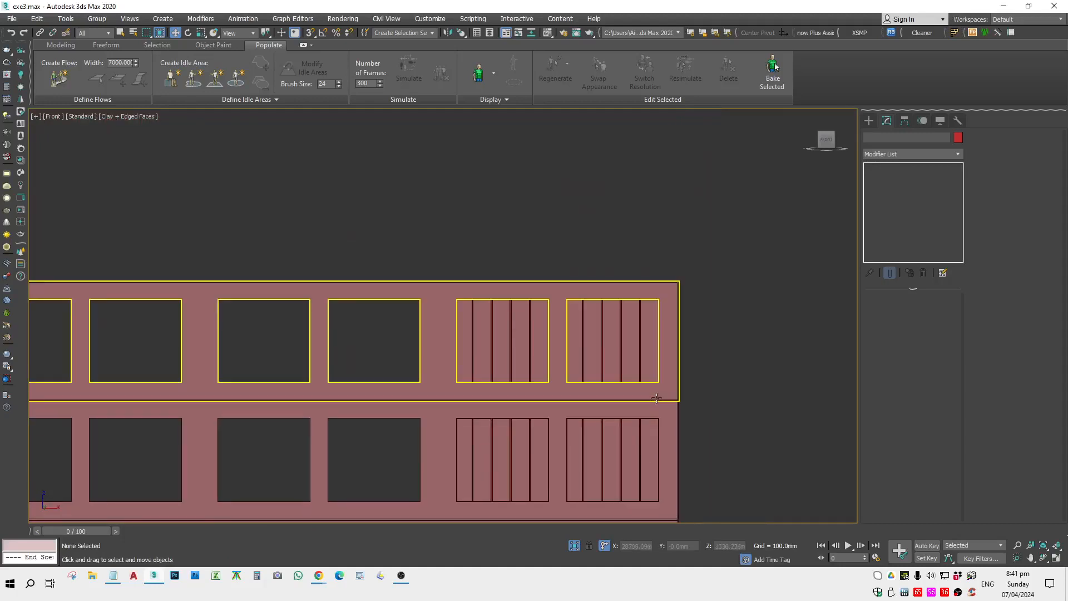
scroll(684, 310, "up", 8)
scroll(673, 313, "down", 4)
scroll(739, 243, "down", 6)
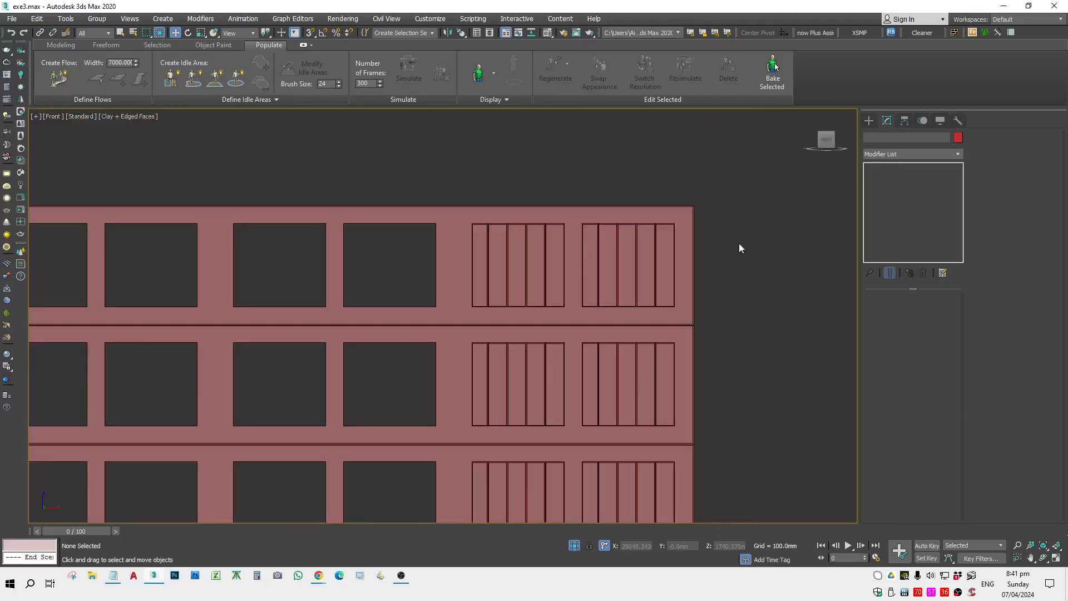
Copy the six board panels into the next pair of opening columns and snap them to the opening edges.
mouse_move(746, 195)
left_mouse_down()
mouse_move(693, 296)
mouse_move(610, 295)
left_mouse_up()
left_click(534, 336)
scroll(630, 240, "up", 8)
scroll(630, 240, "up", 10)
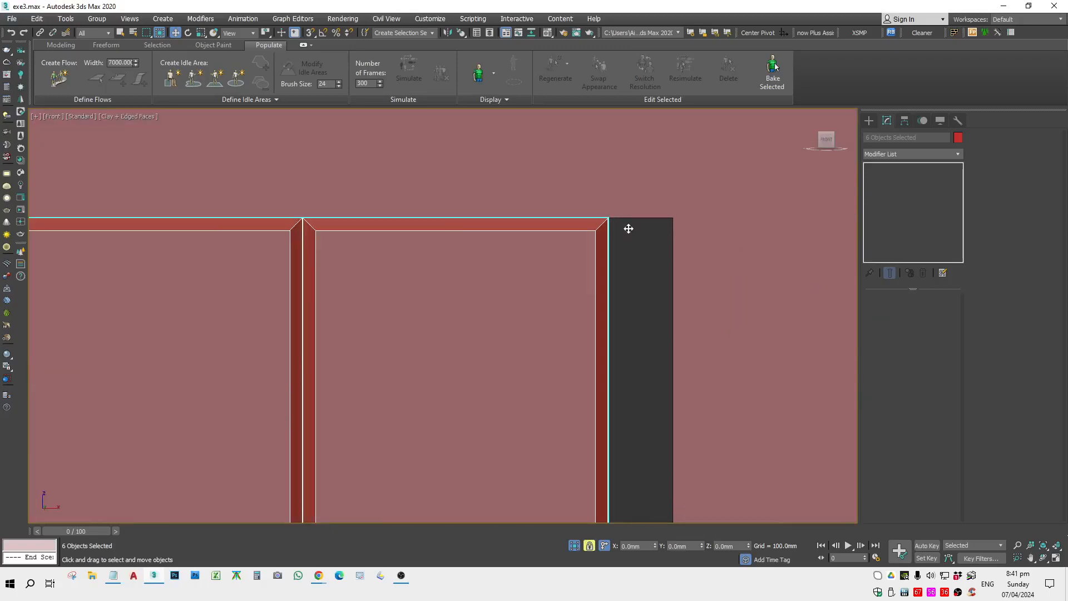
left_click_drag(625, 229, 653, 241)
scroll(595, 270, "down", 9)
scroll(372, 253, "down", 6)
left_click(355, 206)
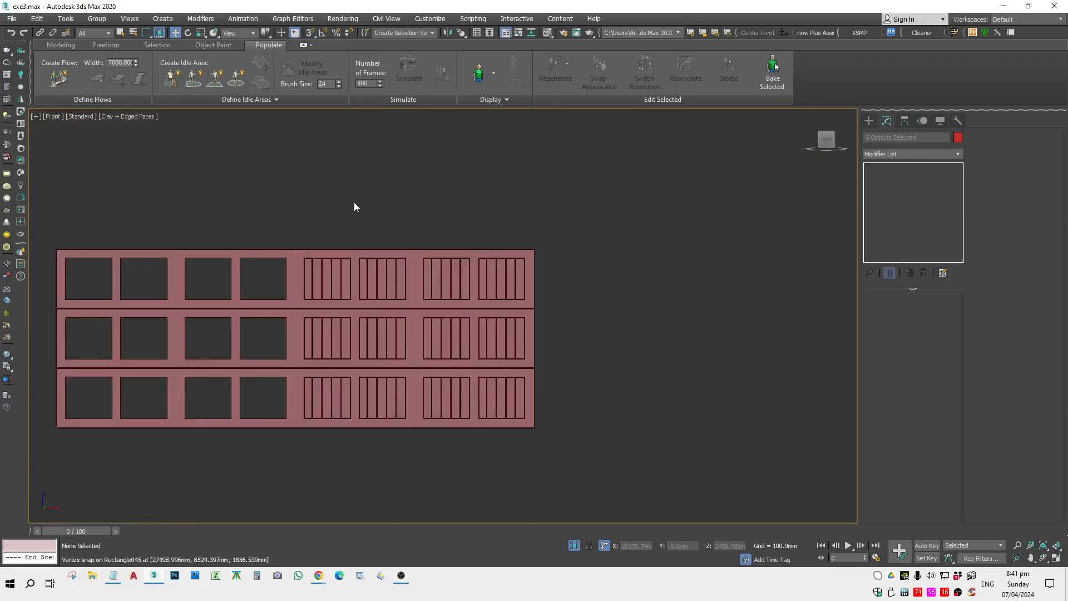
Copy the twelve board panels into the four remaining opening columns and snap them to the edges of their openings.
left_click_drag(606, 455, 606, 454)
left_click_drag(421, 253, 170, 252, "shift")
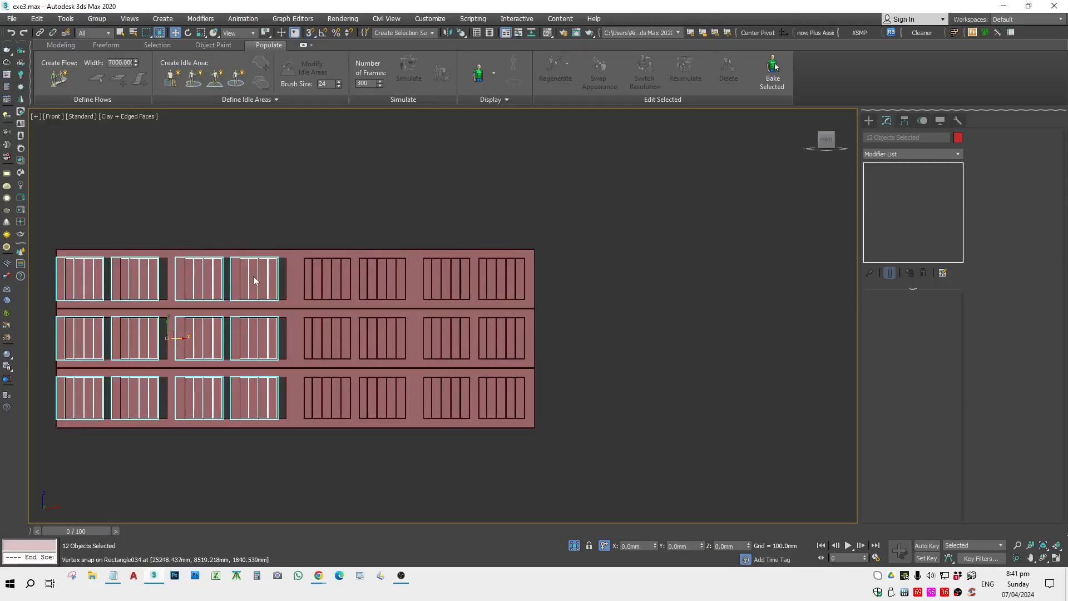
scroll(252, 276, "up", 10)
left_click_drag(282, 246, 391, 226)
scroll(327, 214, "up", 4)
key("space")
key("s")
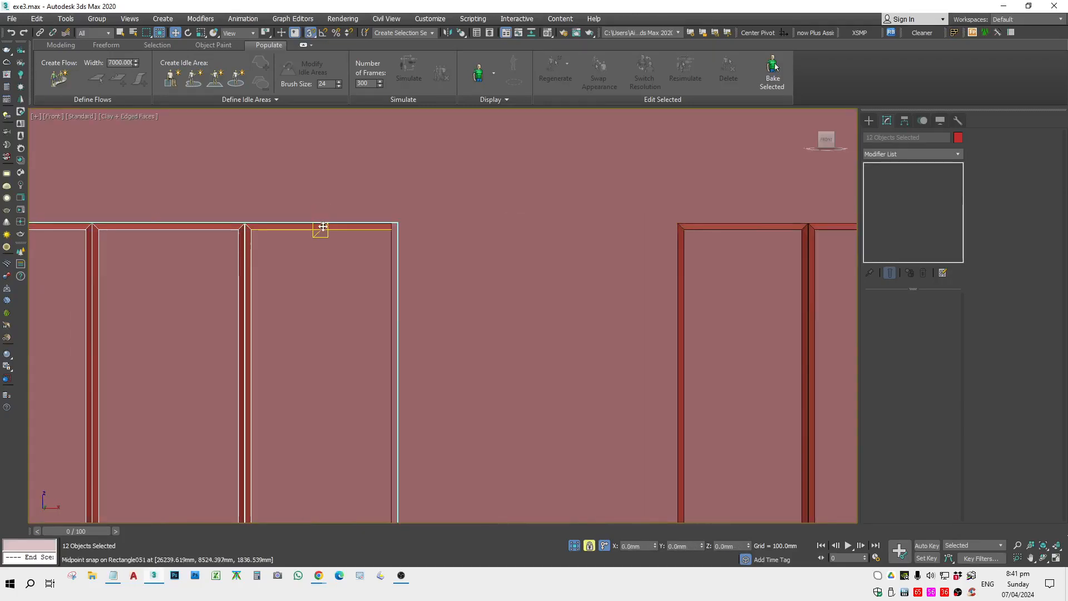
key("ctrl+z")
left_click_drag(322, 234, 398, 236)
key("space")
Check the filled garage door in wireframe and in an orbited shaded view, and exit isolation to bring back the whole house.
key("F3")
scroll(435, 308, "down", 8)
middle_click_drag(435, 308, 528, 447, "alt")
key("F3")
left_click(472, 359)
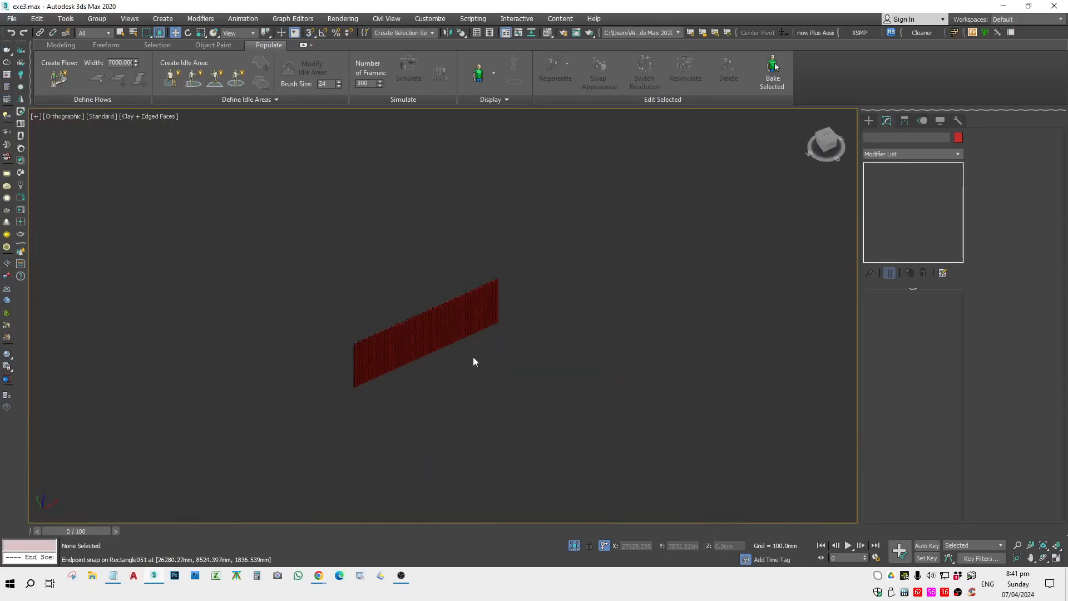
scroll(467, 350, "up", 5)
left_click(572, 546)
scroll(475, 356, "down", 3)
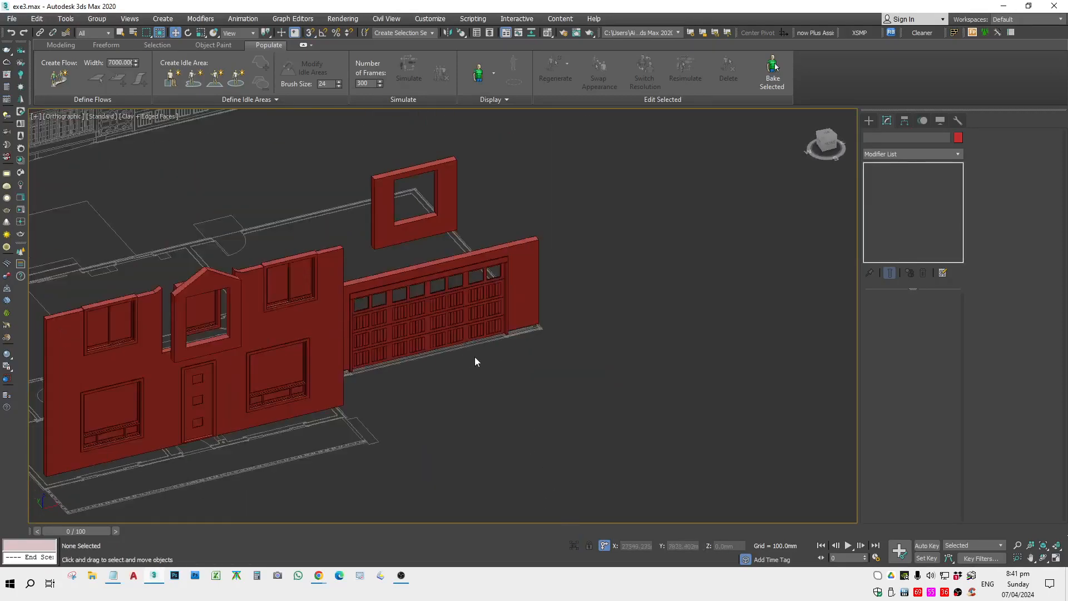
Examine the garage facade and the dormer window above it in the Front view, in both wireframe and shaded display.
middle_click_drag(475, 355, 535, 425, "alt")
scroll(477, 330, "up", 4)
key("f")
key("z")
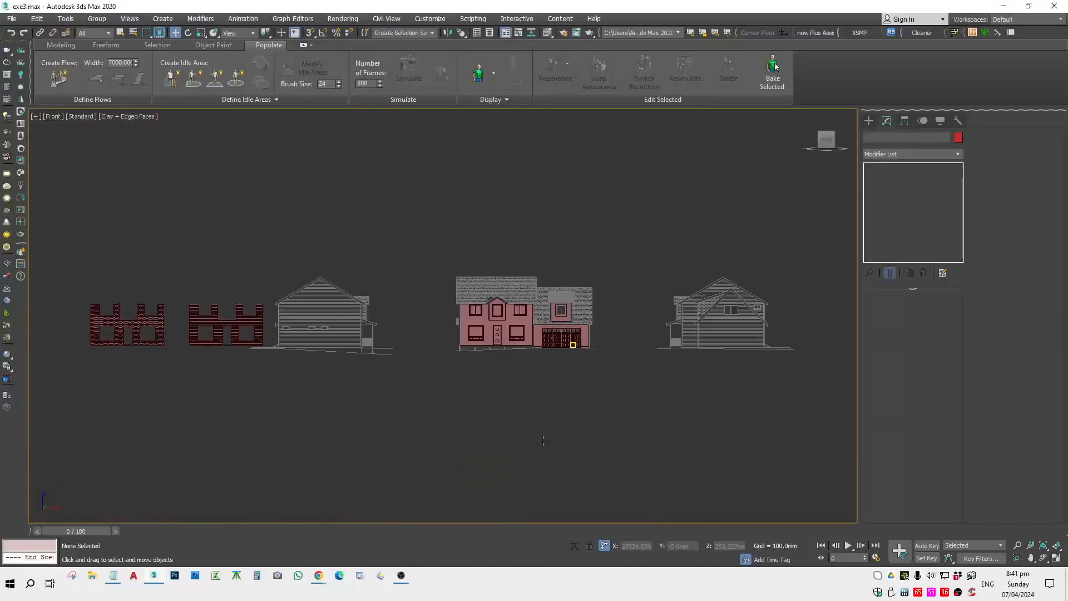
scroll(586, 346, "up", 5)
key("F3")
scroll(441, 406, "up", 3)
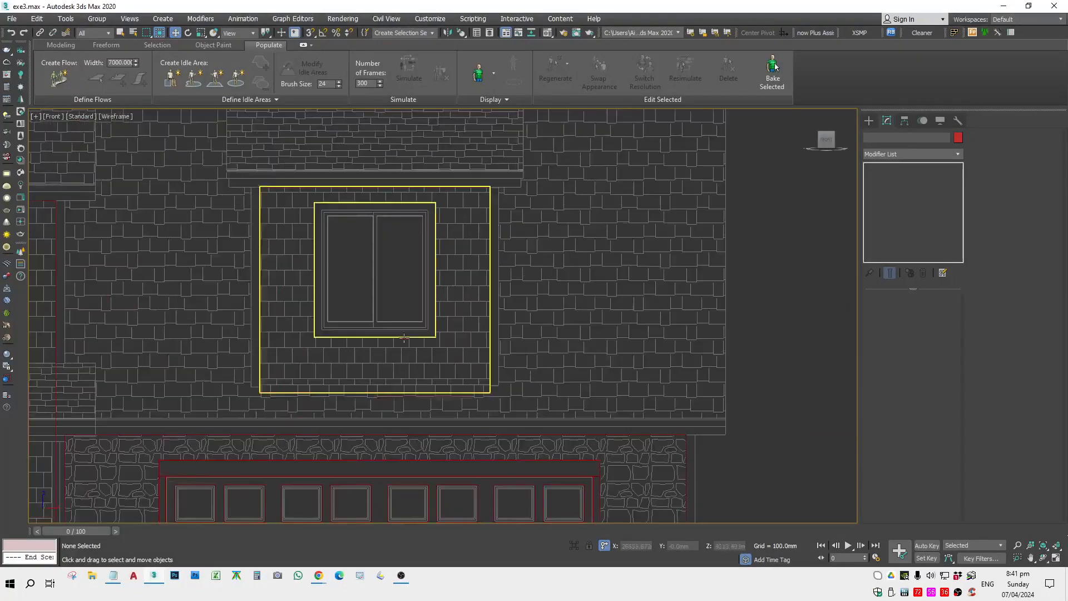
key("F3")
scroll(399, 326, "down", 3)
Select the two frame objects of the window under the entrance gable and copy them to the empty space beside the house.
left_click(155, 271)
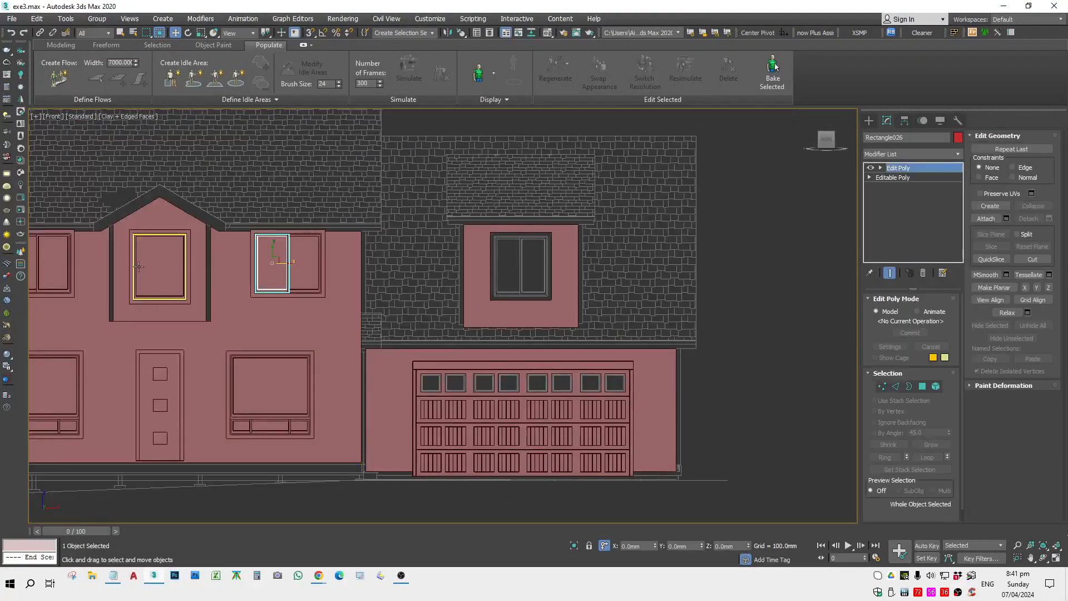
left_click(168, 269)
scroll(185, 234, "up", 5)
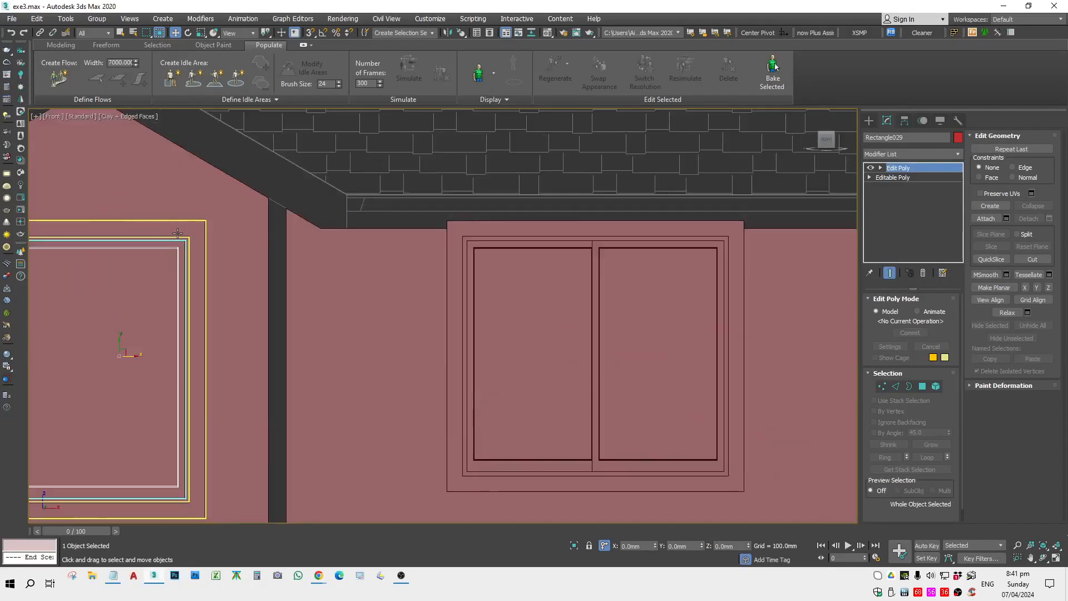
left_click(177, 238, "ctrl")
scroll(150, 328, "down", 5)
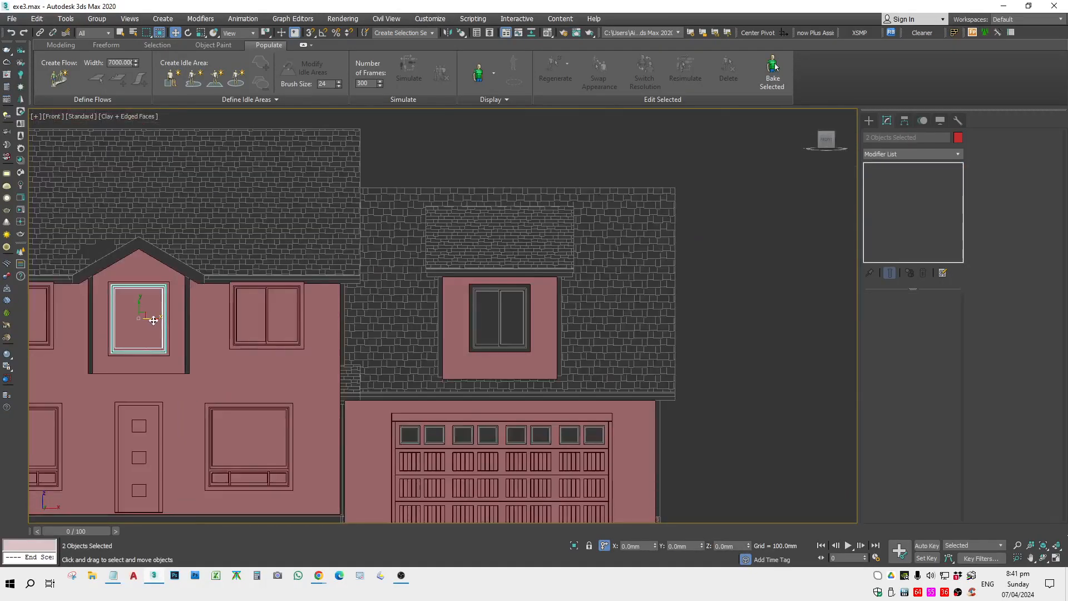
mouse_move(153, 321)
left_mouse_down("shift")
mouse_move(629, 334)
mouse_move(749, 358)
left_mouse_up("shift")
key("Return")
Convert the copied window frames to Editable Poly and attach them into one object.
scroll(749, 358, "up", 5)
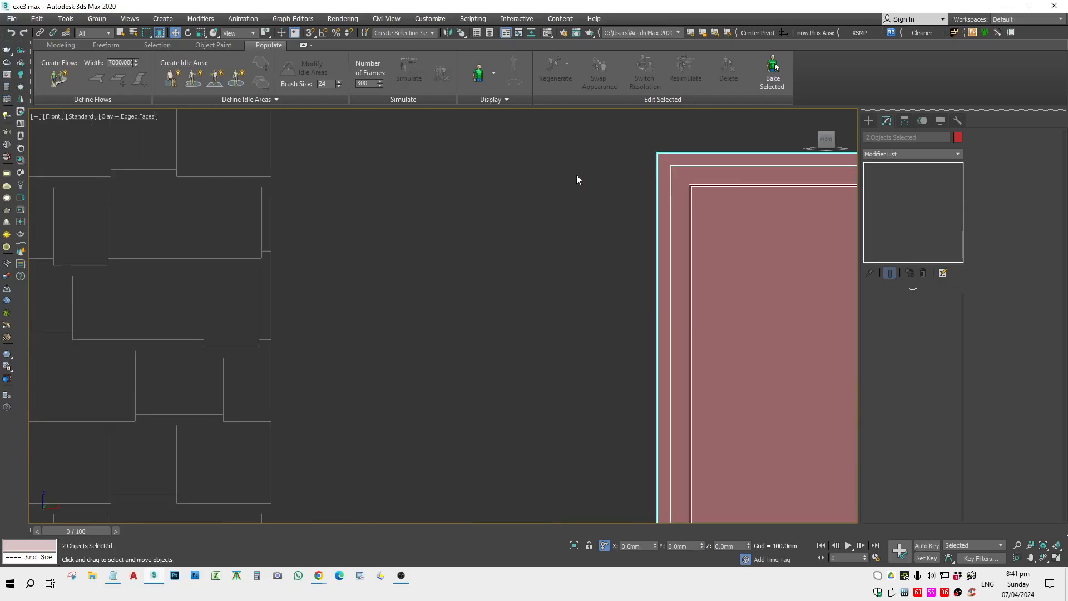
scroll(421, 240, "down", 2)
left_click(423, 241)
scroll(489, 250, "down", 5)
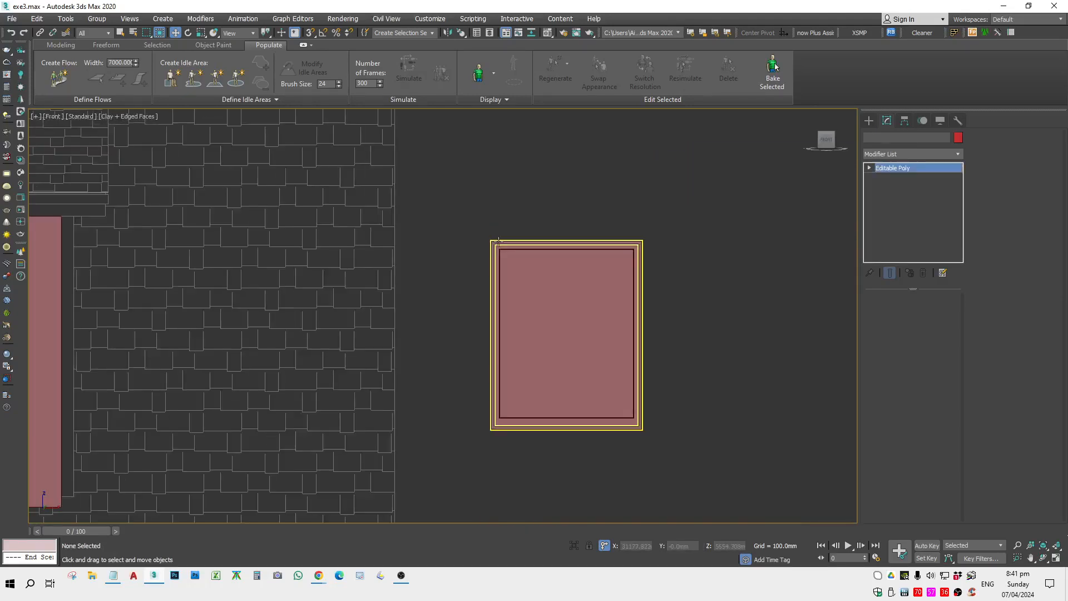
left_click(498, 242)
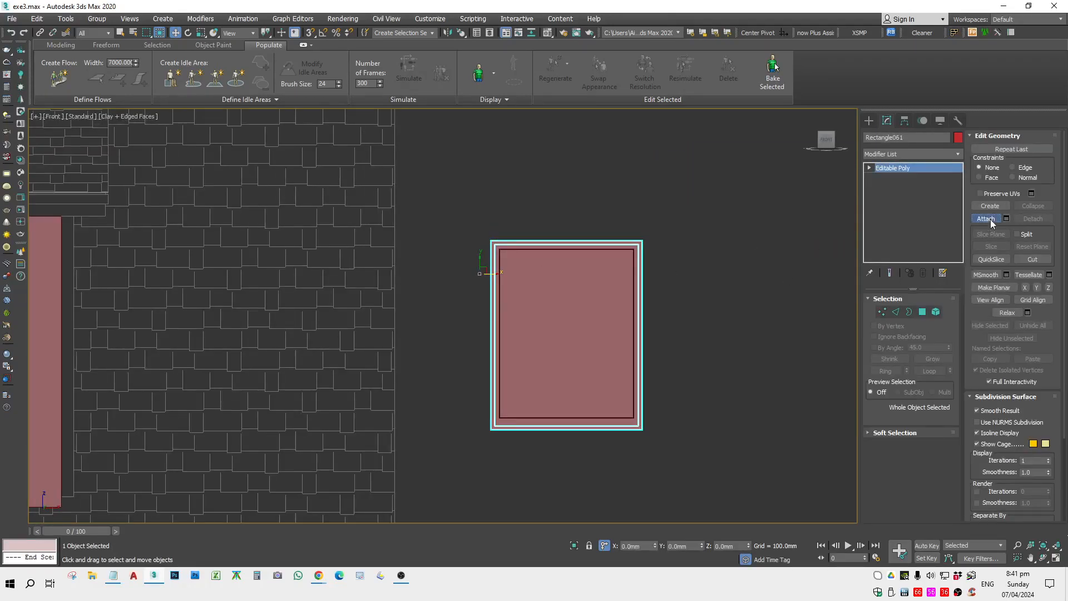
Try to fit the combined window frame into the dormer opening, snapping it to the opening's lower edge.
scroll(563, 292, "down", 3)
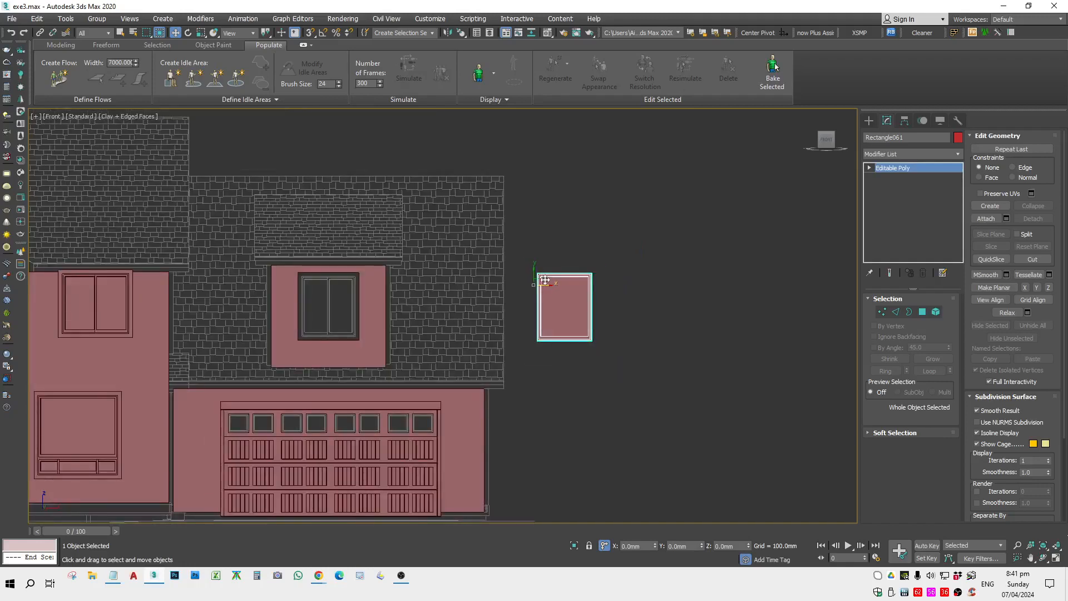
left_click_drag(545, 281, 289, 280)
middle_click_drag(289, 279, 461, 286)
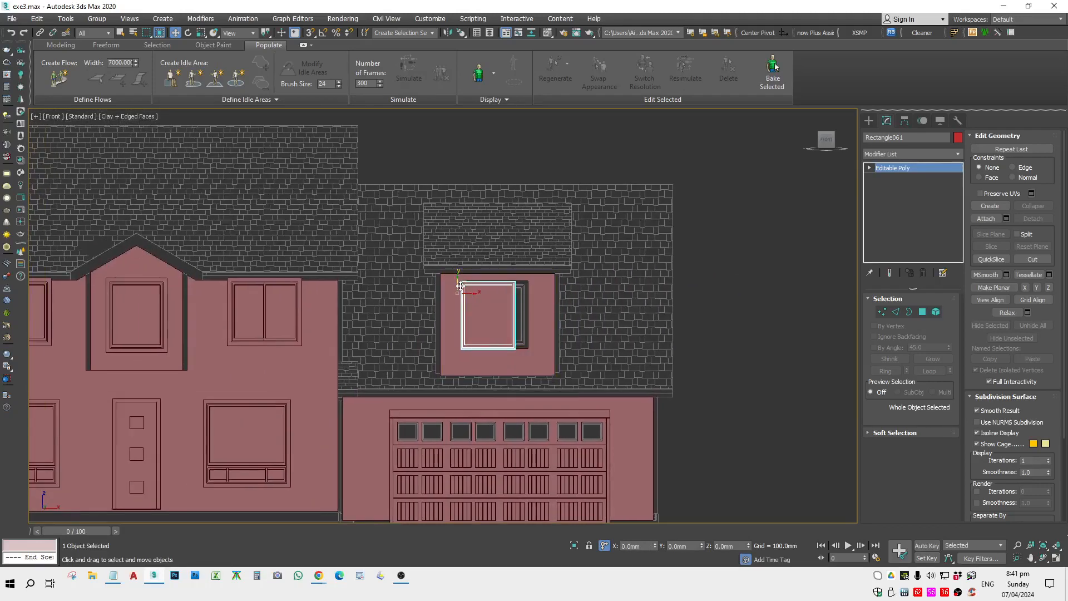
left_click(460, 286)
left_click(481, 296)
left_click_drag(465, 288, 484, 282)
scroll(486, 317, "up", 5)
key("space")
key("s")
left_click_drag(454, 385, 370, 416)
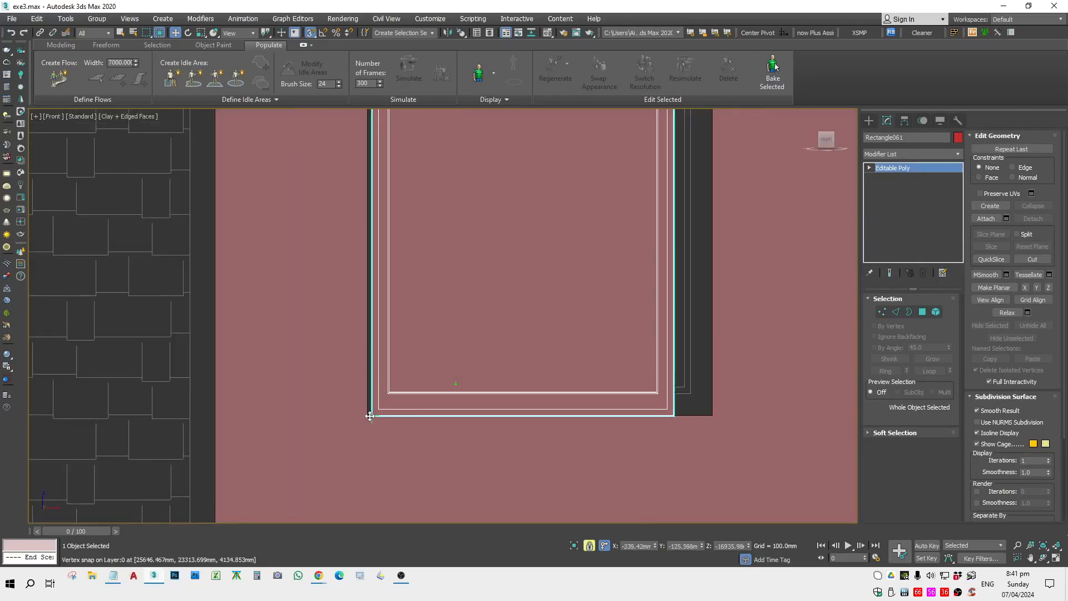
key("space")
key("F3")
scroll(450, 411, "down", 4)
scroll(405, 354, "down", 6)
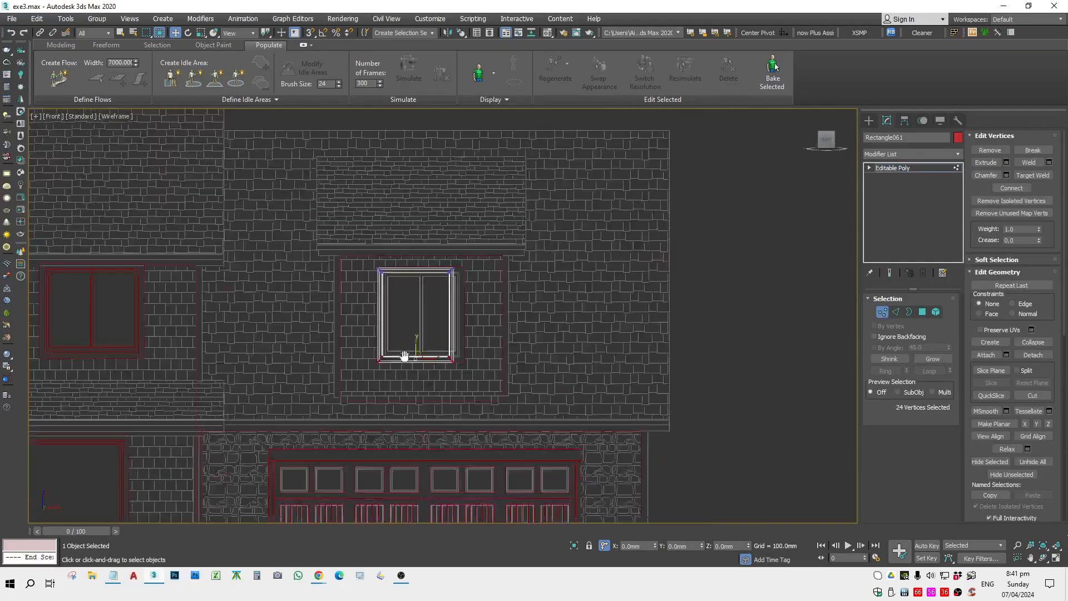
Move the window frame to the garage door and snap its corner to the first opening of the upper row.
left_click_drag(388, 311, 236, 351)
scroll(356, 409, "up", 5)
key("s")
scroll(269, 394, "down", 6)
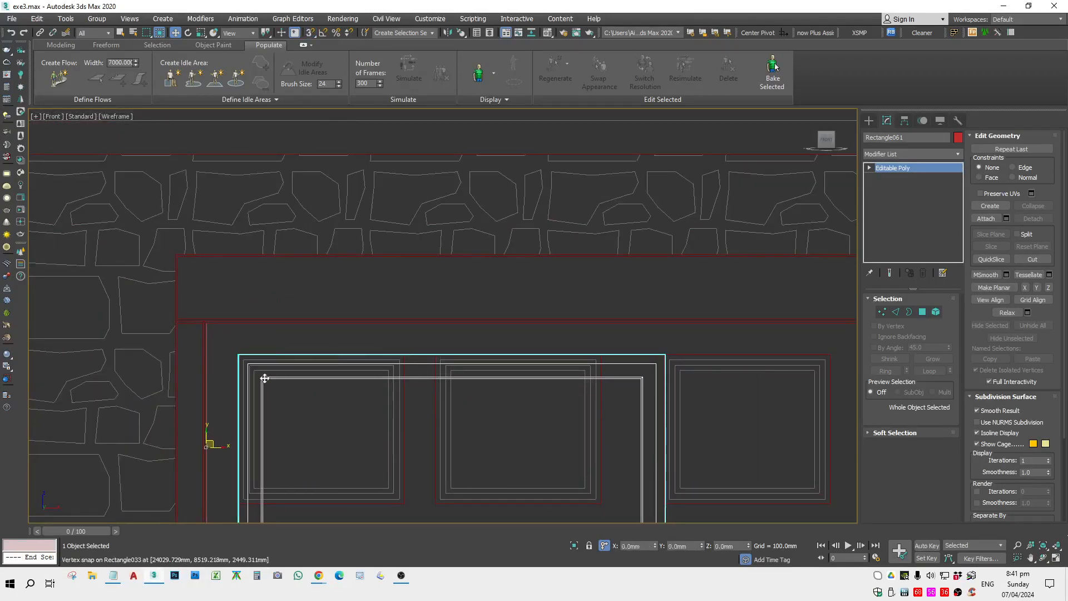
Select the frame's right-hand vertices and snap them to the right edge of the first garage door opening.
key("1")
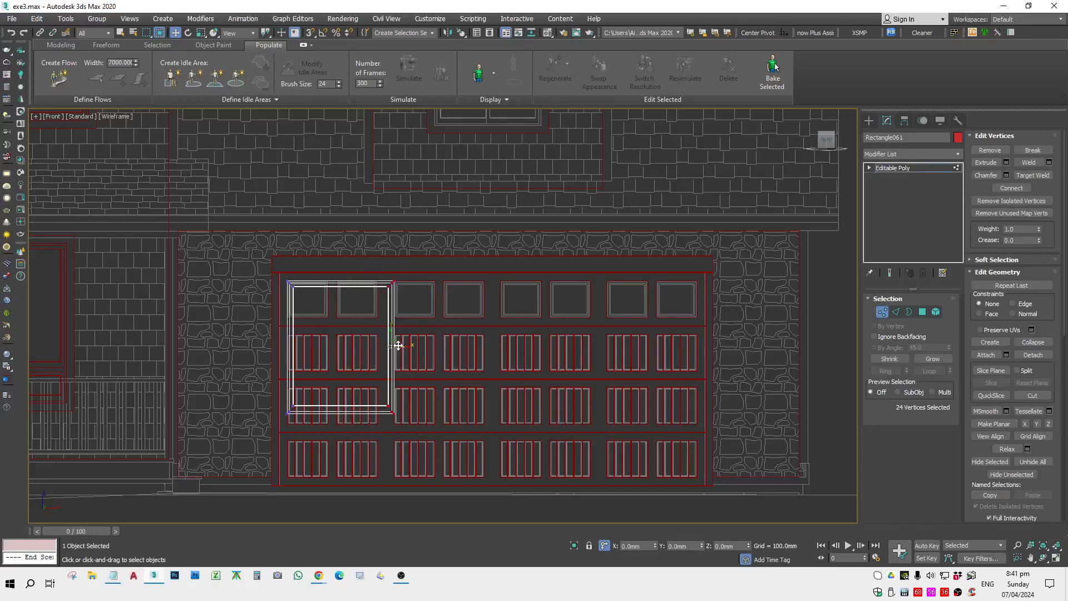
left_click_drag(398, 346, 309, 317)
scroll(336, 292, "up", 5)
key("s")
scroll(310, 317, "down", 6)
key("space")
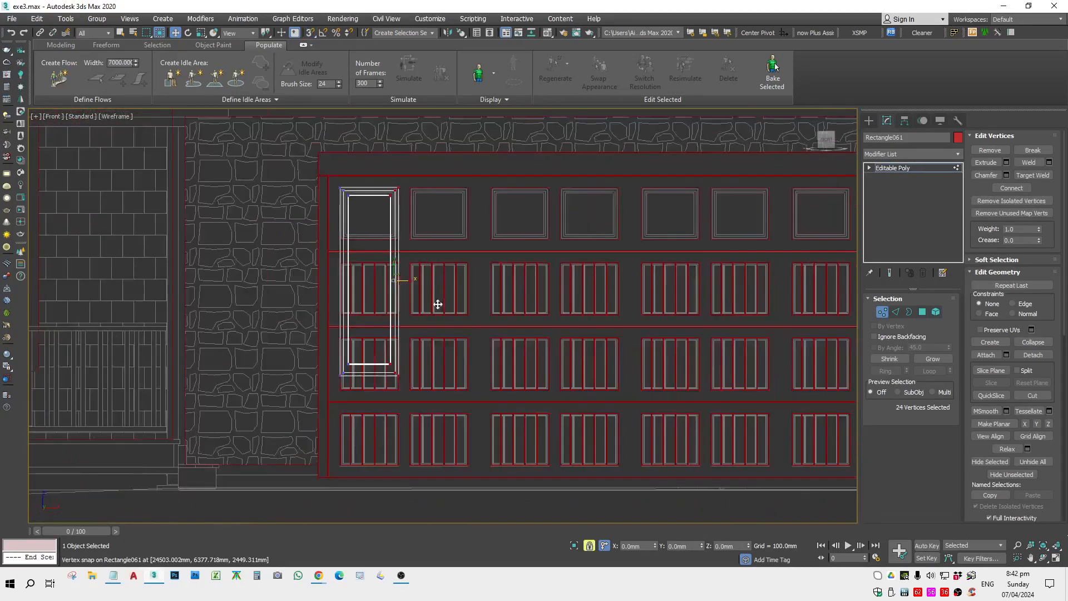
Select the frame's lower vertices and snap them up to the bottom edge of the opening.
left_click_drag(367, 364, 318, 314)
scroll(298, 258, "up", 6)
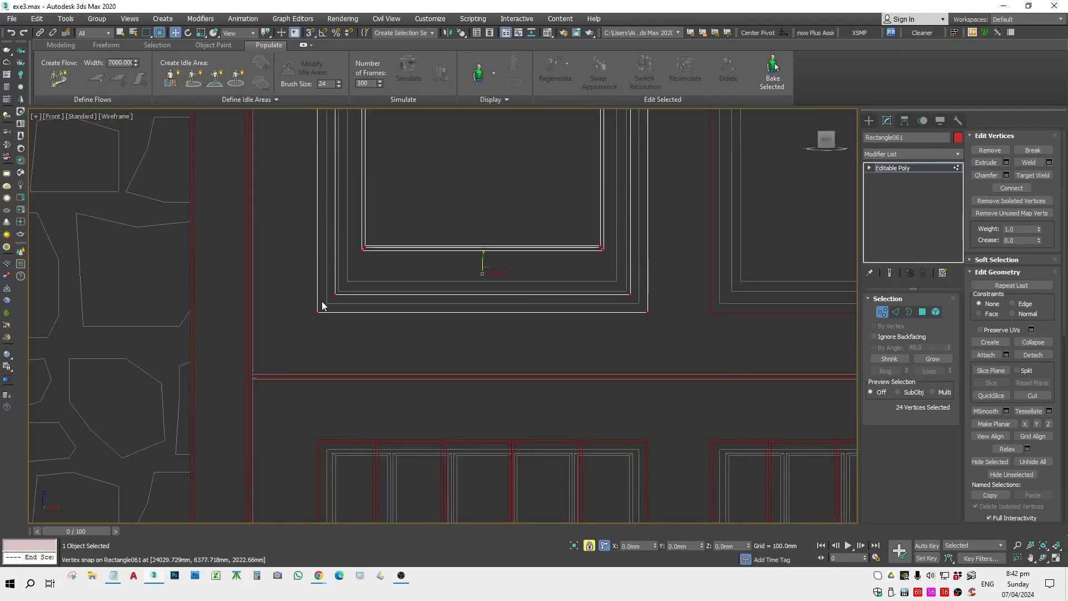
left_click_drag(487, 285, 328, 303)
Select the left-hand vertices of the frame's middle outline and snap them horizontally to the matching line of the elevation drawing.
scroll(329, 291, "down", 2)
middle_click_drag(336, 277, 330, 347)
scroll(325, 187, "up", 4)
middle_click_drag(350, 476, 406, 341)
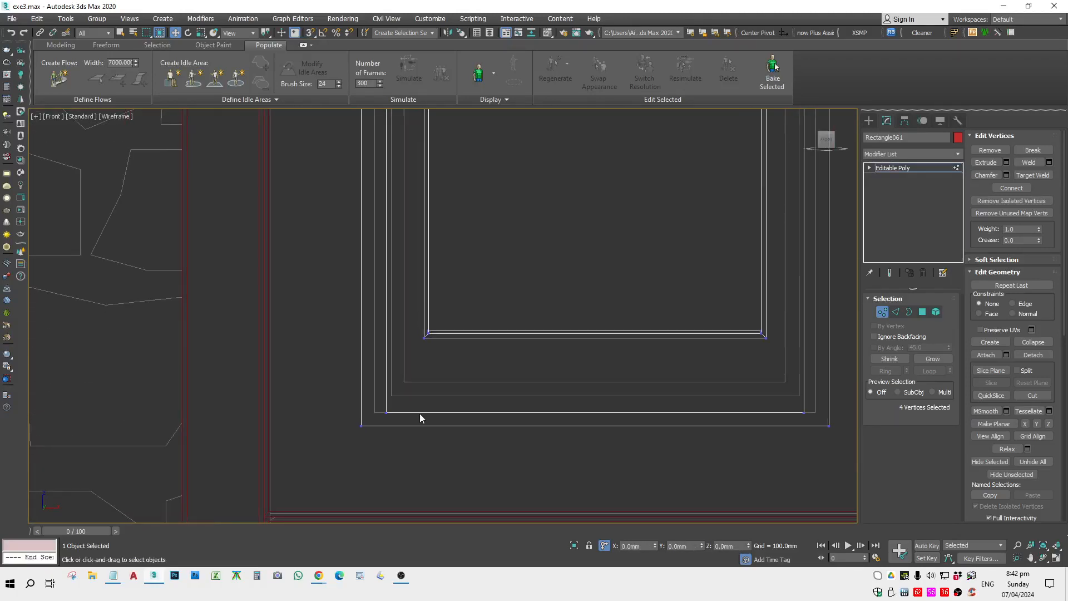
scroll(408, 401, "up", 2)
left_click_drag(399, 384, 356, 444, "ctrl")
scroll(358, 442, "down", 3)
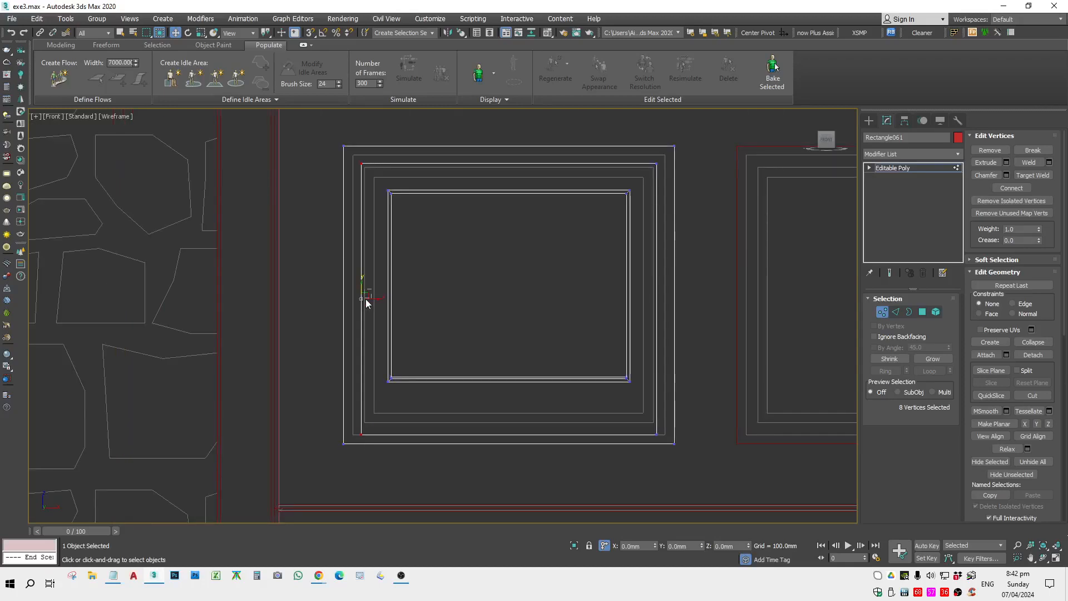
key("s")
scroll(356, 167, "up", 5)
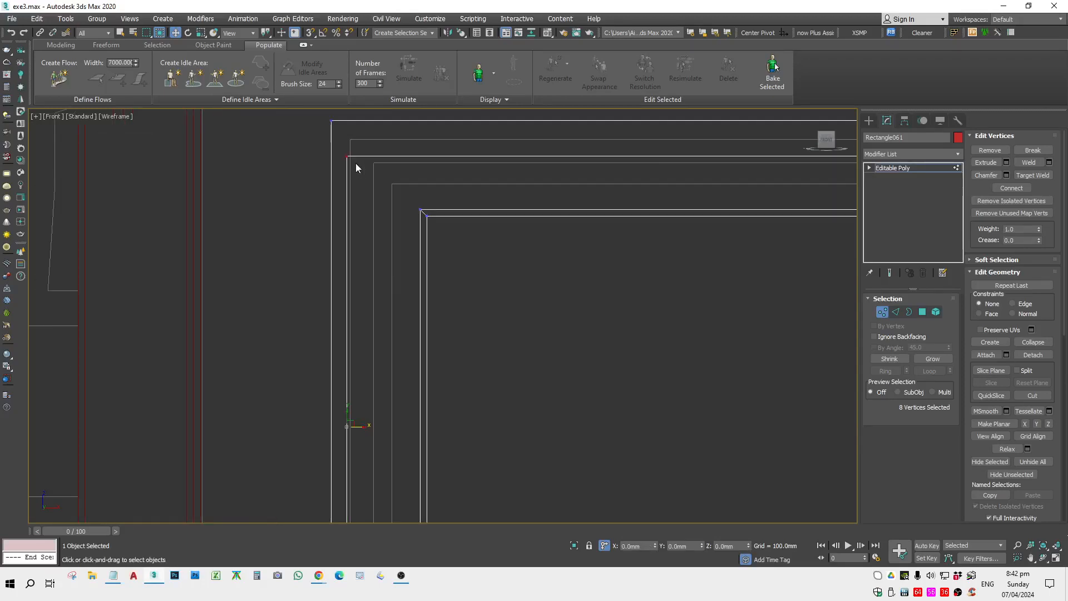
scroll(363, 188, "down", 3)
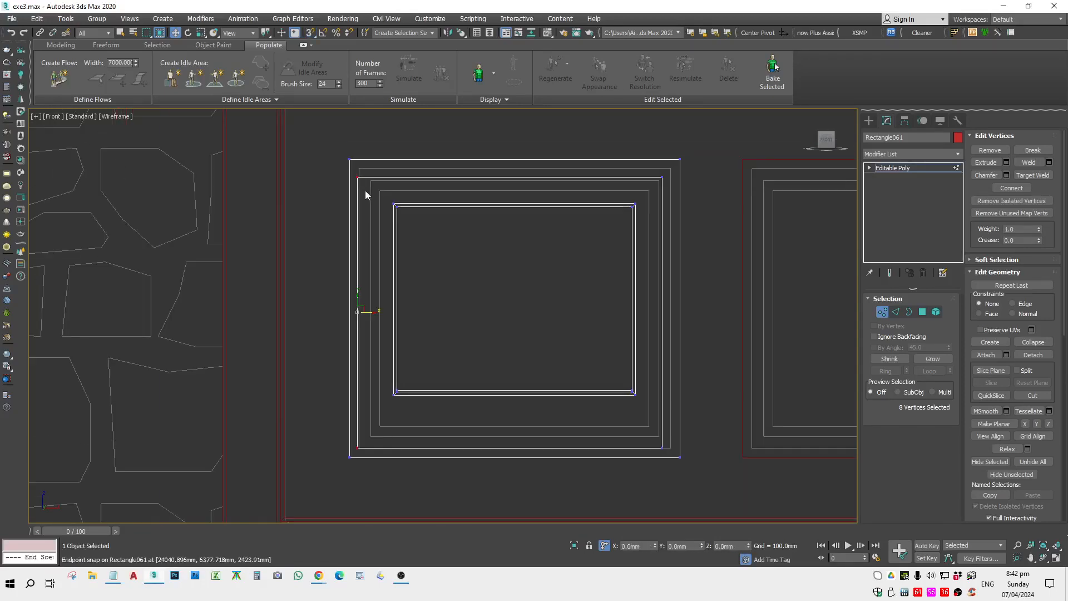
scroll(354, 173, "up", 3)
scroll(354, 173, "up", 2)
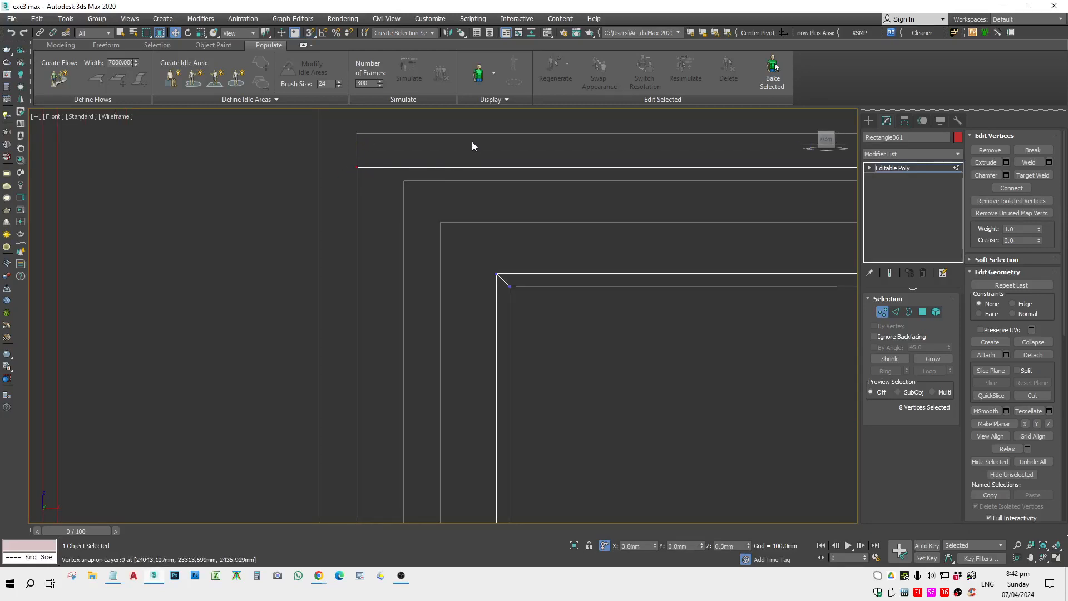
middle_click_drag(248, 273, 219, 360)
left_click_drag(252, 317, 379, 231)
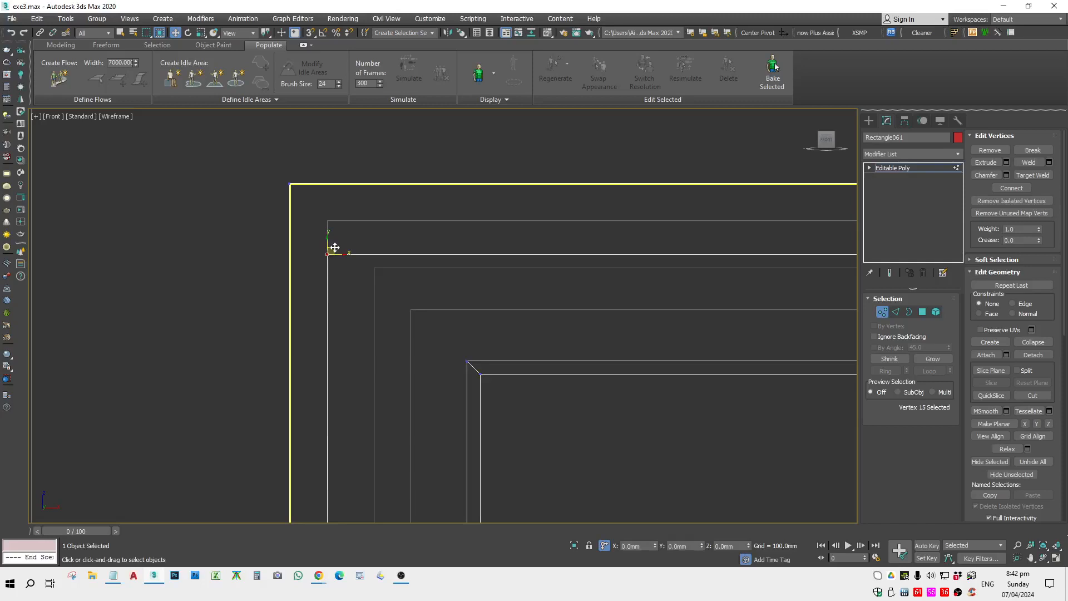
left_click_drag(335, 247, 434, 281)
key("ctrl+z")
Move the upper vertices of the frame's middle outline up to the matching line of the elevation drawing.
scroll(305, 326, "down", 4)
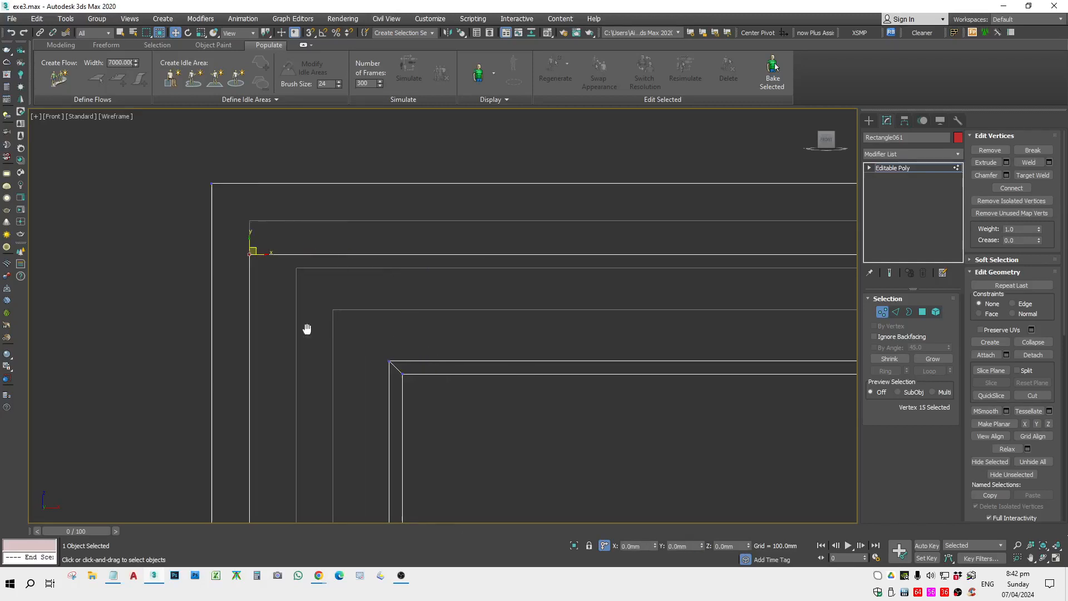
left_click_drag(217, 323, 360, 374)
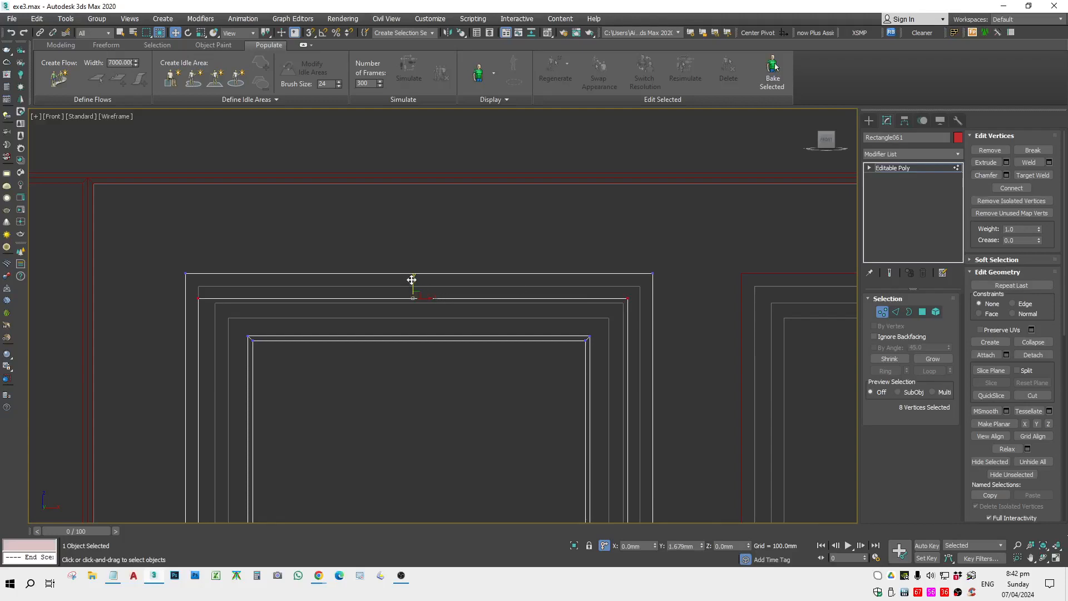
left_click_drag(412, 280, 578, 364)
Move the right-hand vertices of the frame's innermost outline outward to the drawing's inner window line.
scroll(586, 312, "down", 3)
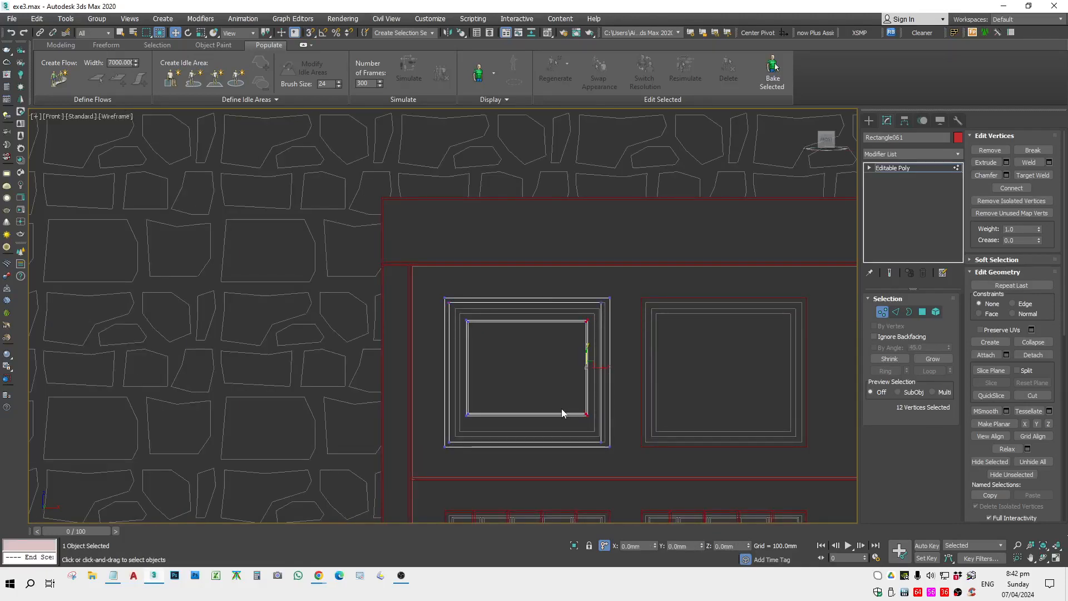
scroll(601, 377, "up", 3)
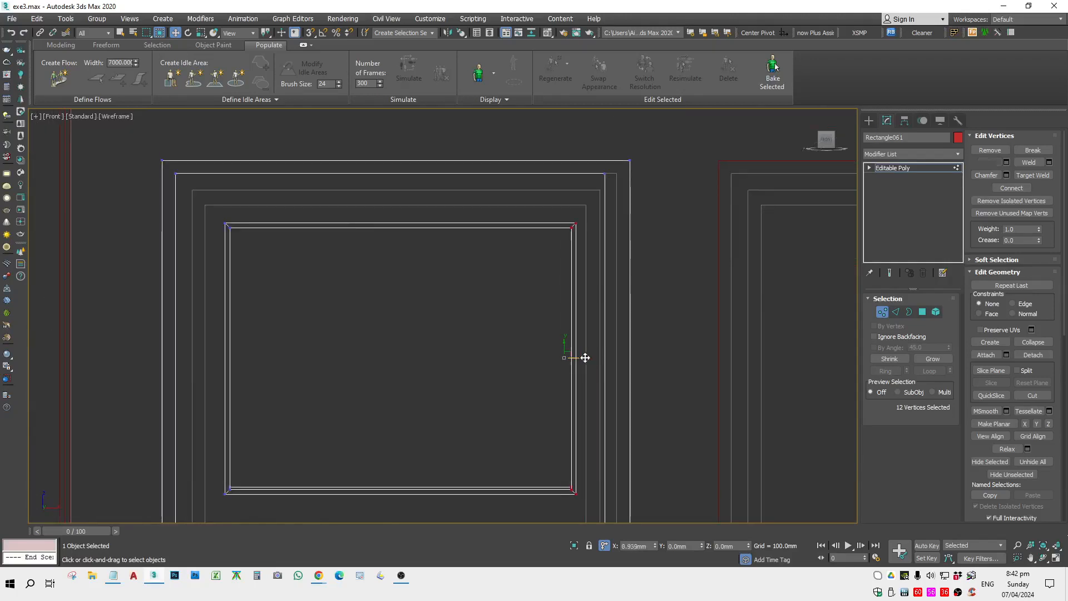
scroll(596, 167, "up", 2)
Select the right-hand vertices of the frame's middle outline and move them outward to the matching line of the elevation drawing.
scroll(583, 148, "down", 5)
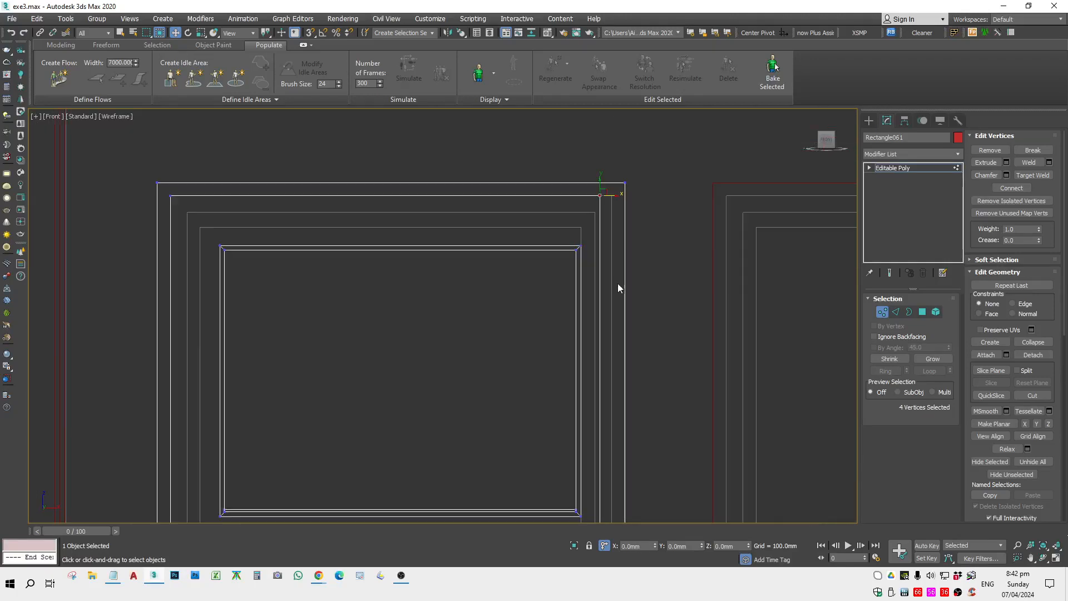
scroll(601, 363, "up", 3)
left_click_drag(633, 437, 627, 467)
scroll(608, 341, "down", 3)
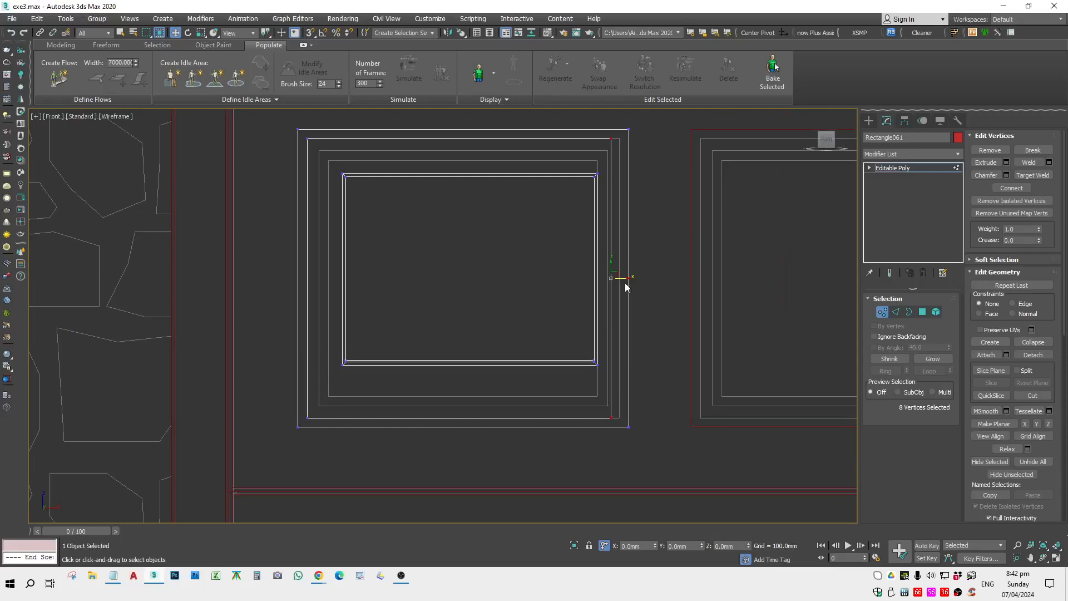
scroll(616, 151, "up", 3)
left_click_drag(615, 120, 628, 117)
scroll(650, 184, "down", 4)
middle_click_drag(635, 204, 645, 238)
key("1")
key("1")
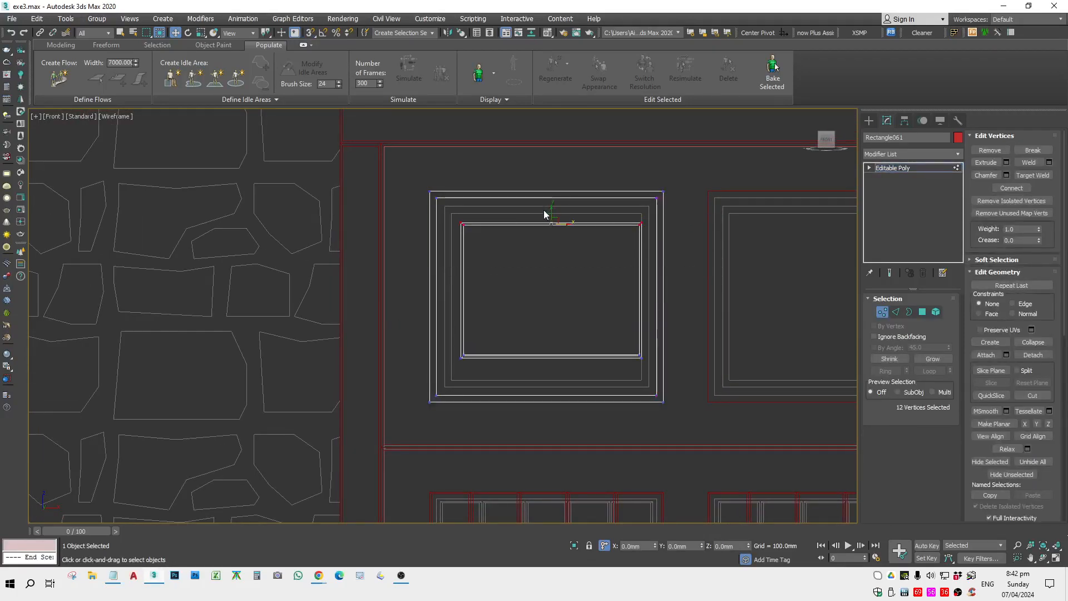
Move the upper vertices of the frame's innermost outlines up to the matching inner window line of the elevation drawing.
left_click_drag(544, 215, 556, 192)
scroll(644, 210, "up", 5)
left_click_drag(638, 190, 643, 185)
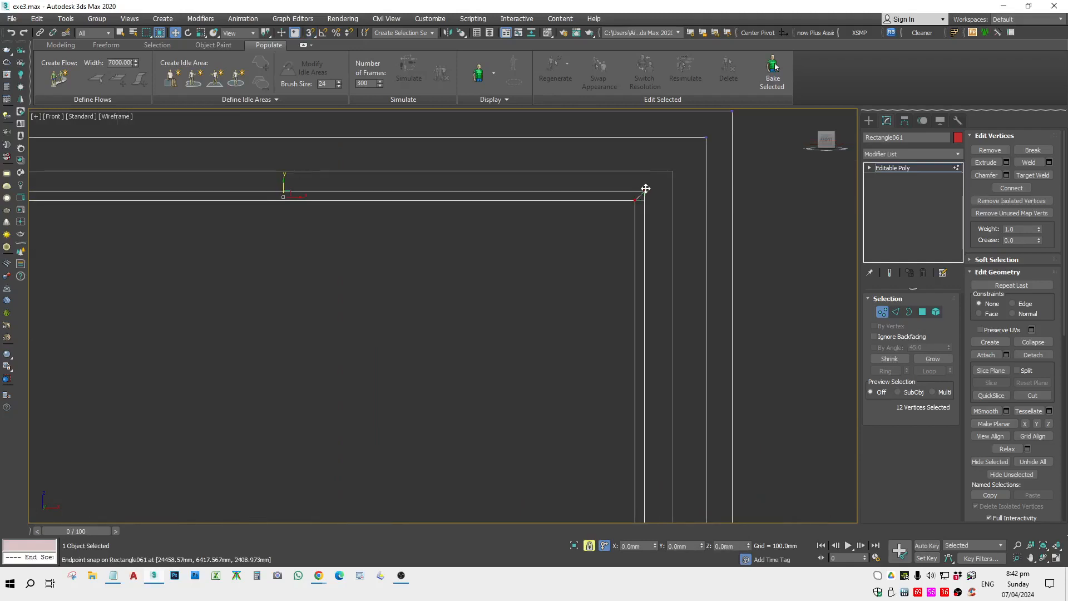
scroll(618, 188, "down", 5)
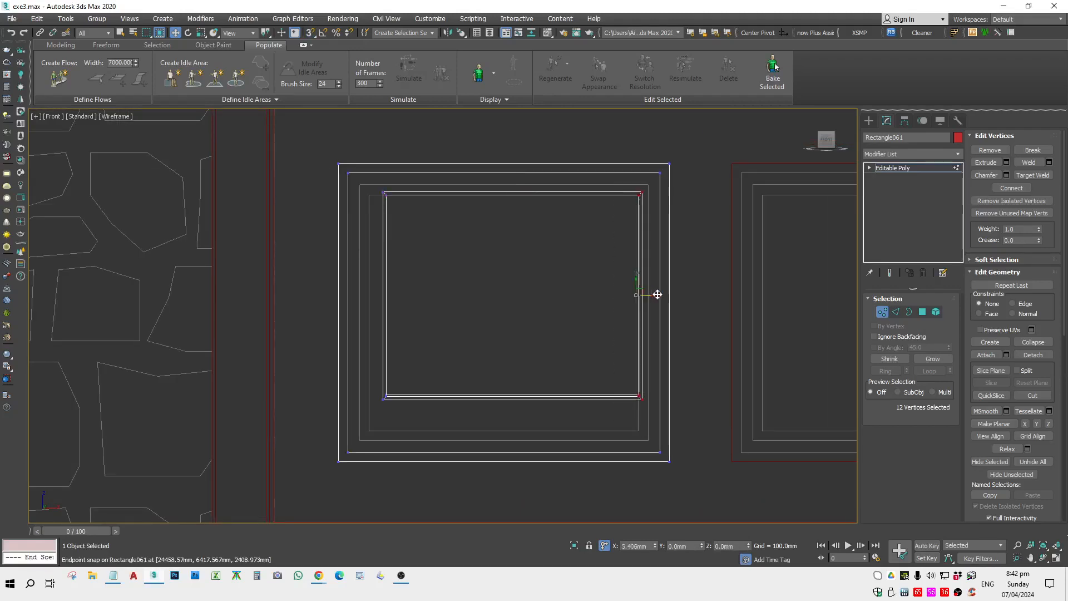
Move the right-hand vertices of the frame's innermost outlines horizontally to the matching inner window line of the elevation drawing.
scroll(630, 188, "up", 5)
left_click_drag(695, 241, 679, 235)
scroll(677, 295, "down", 5)
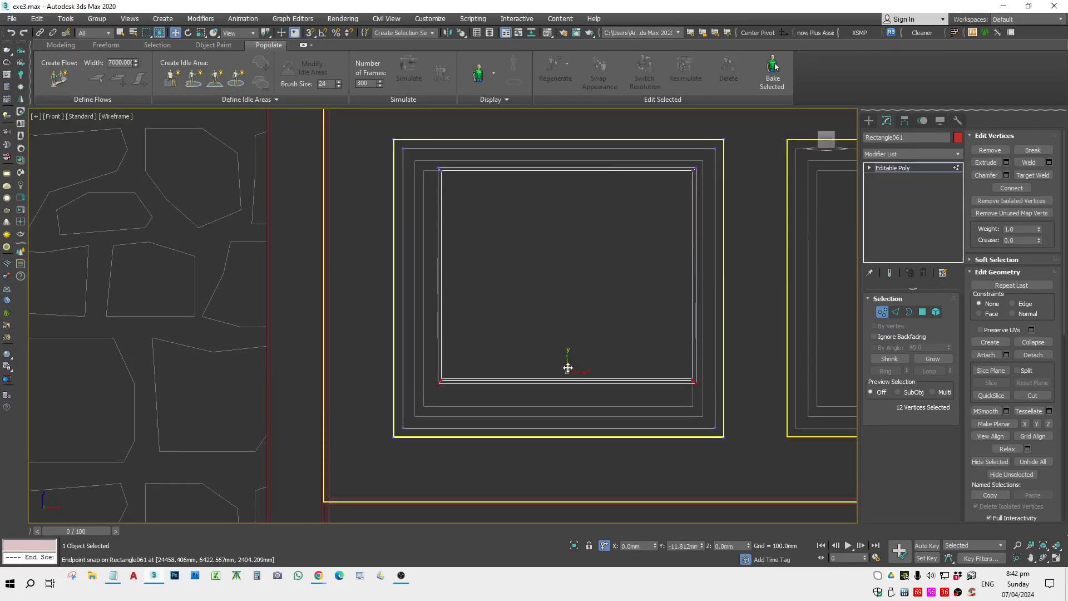
Move the lower vertices of the frame's innermost outlines down and snap them to the drawing's inner window line.
scroll(686, 380, "up", 5)
left_click_drag(657, 350, 660, 428)
scroll(659, 440, "up", 3)
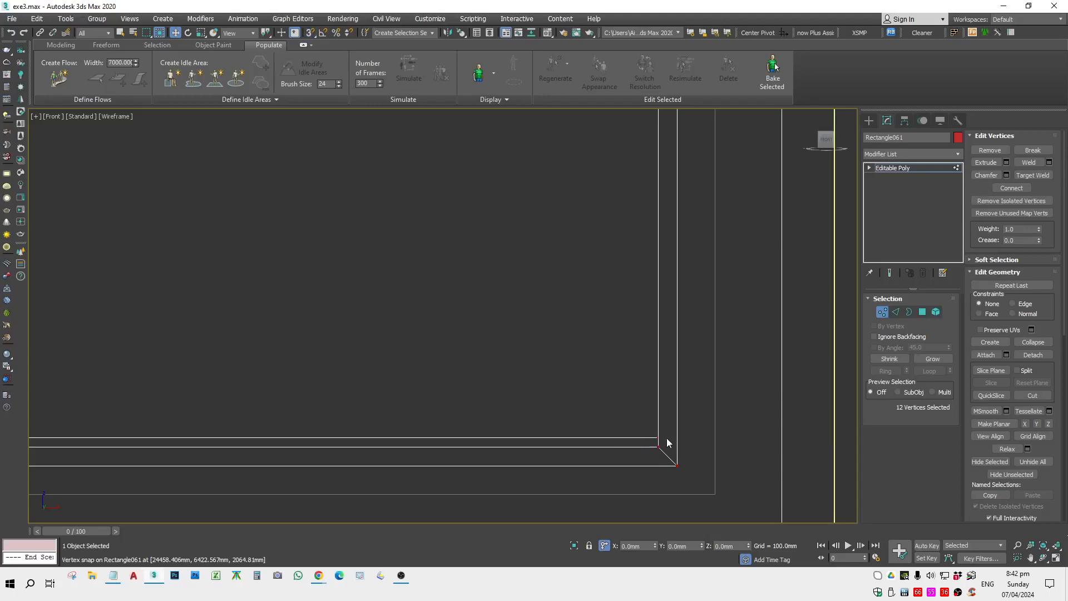
key("space")
left_click_drag(691, 429, 658, 431)
scroll(657, 450, "up", 2)
key("space")
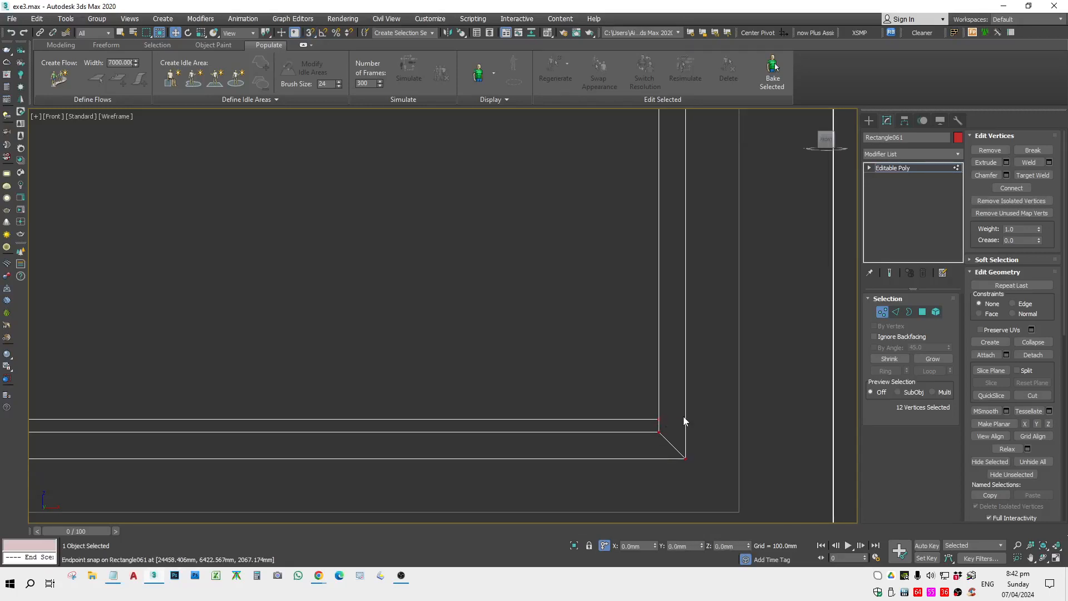
Select the stray vertices at both lower inner corners of the frame and snap them level with the neighbouring corner vertices.
key("1")
key("1")
left_click_drag(739, 396, 616, 423)
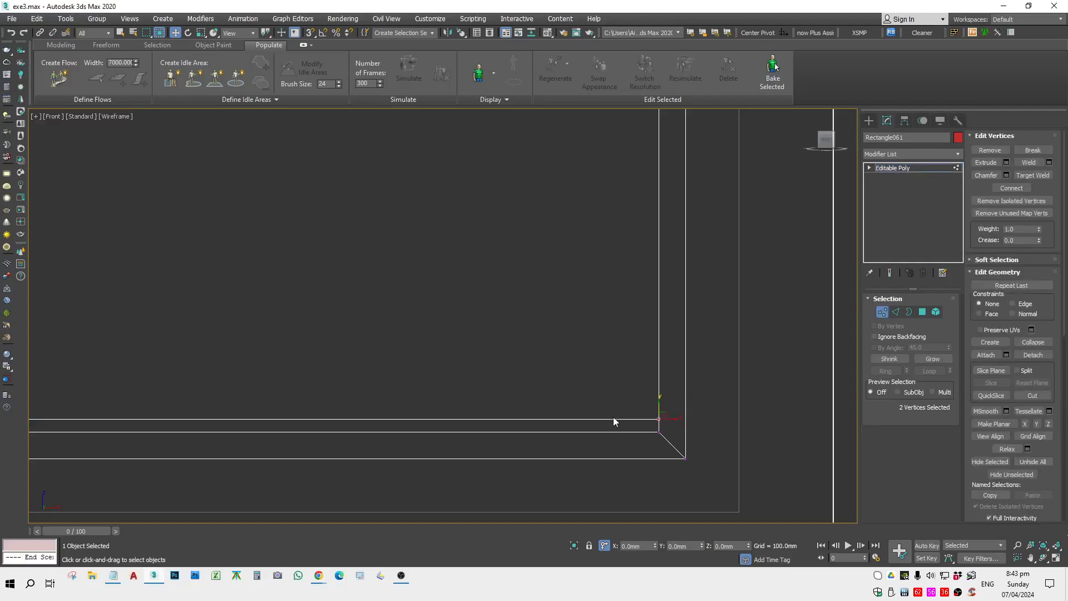
scroll(534, 405, "down", 4)
middle_click_drag(136, 426, 368, 445)
scroll(309, 410, "up", 4)
left_click_drag(324, 421, 324, 422, "ctrl")
scroll(337, 407, "down", 4)
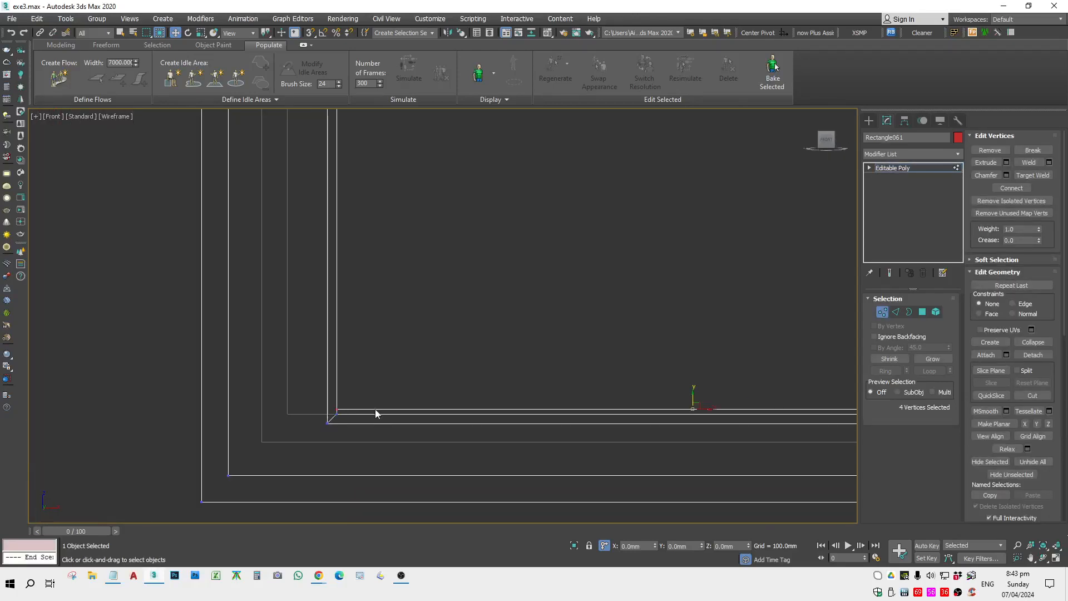
left_click_drag(595, 399, 336, 415)
key("s")
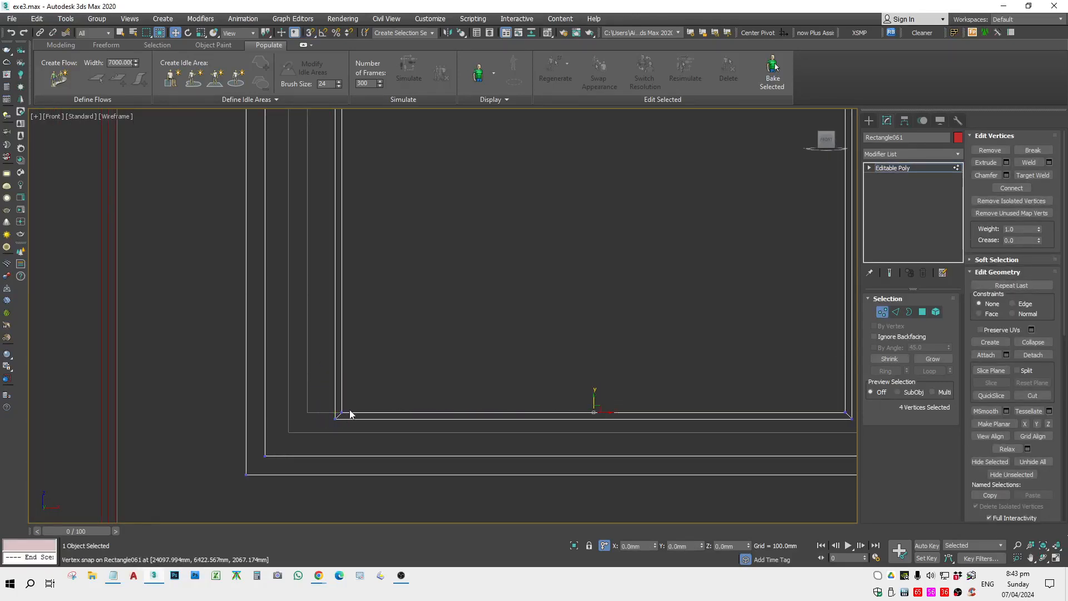
scroll(351, 412, "down", 6)
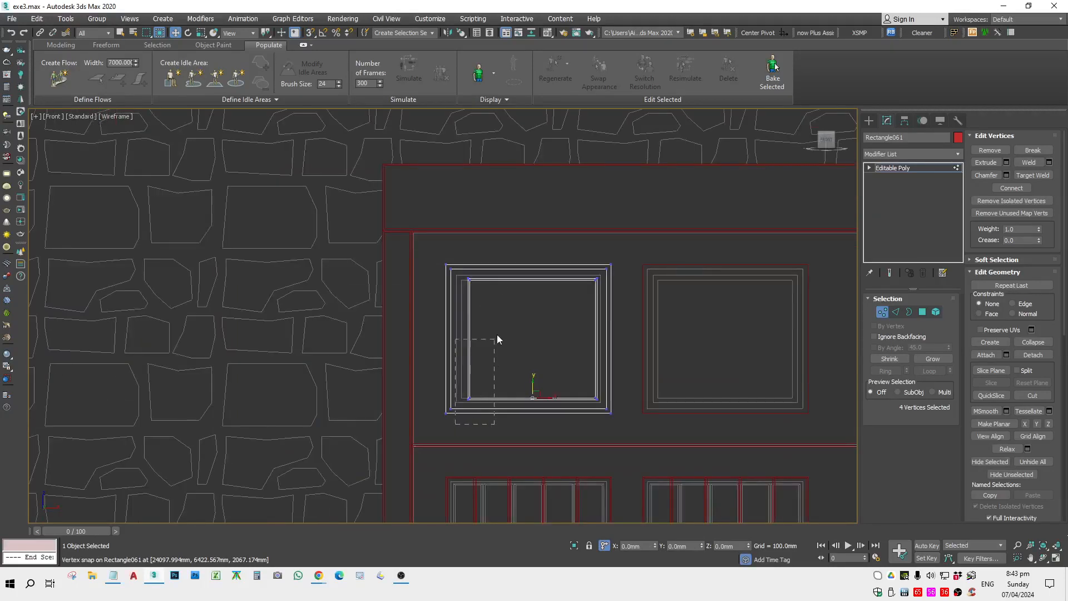
Move the left-hand vertices of the frame's innermost outlines outward to the matching line of the elevation drawing.
scroll(481, 298, "up", 3)
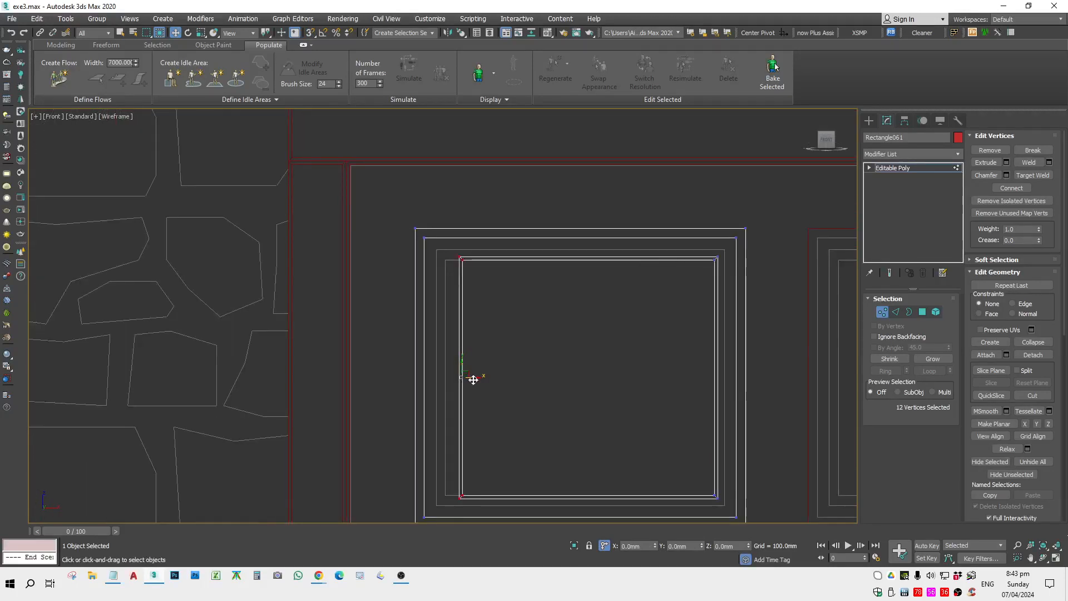
left_click_drag(472, 378, 458, 372)
key("ctrl+z")
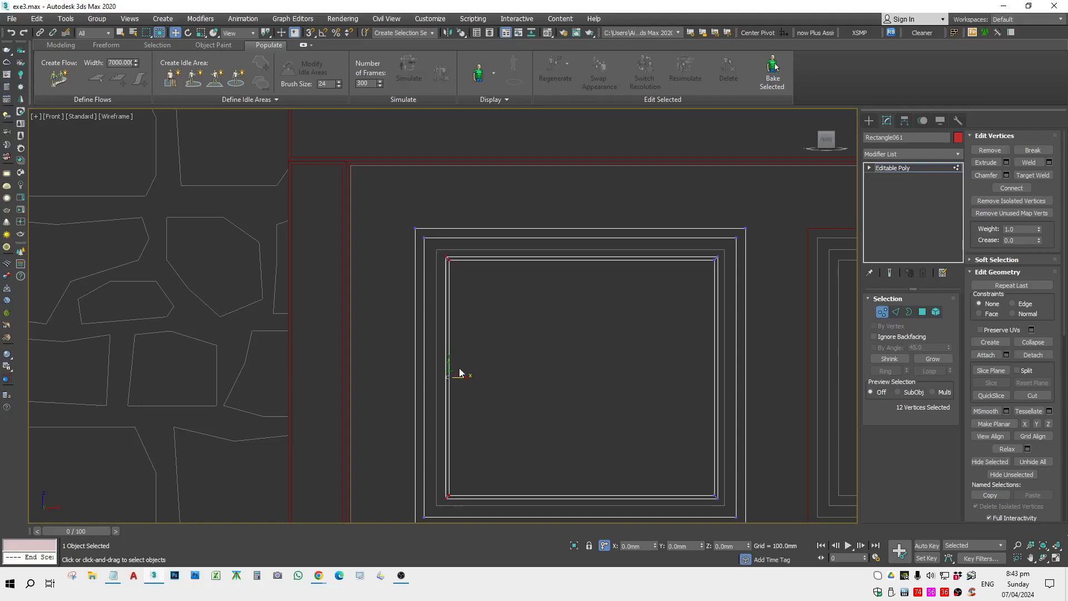
scroll(447, 272, "up", 4)
left_click_drag(466, 213, 437, 209)
scroll(438, 257, "down", 4)
scroll(393, 417, "up", 4)
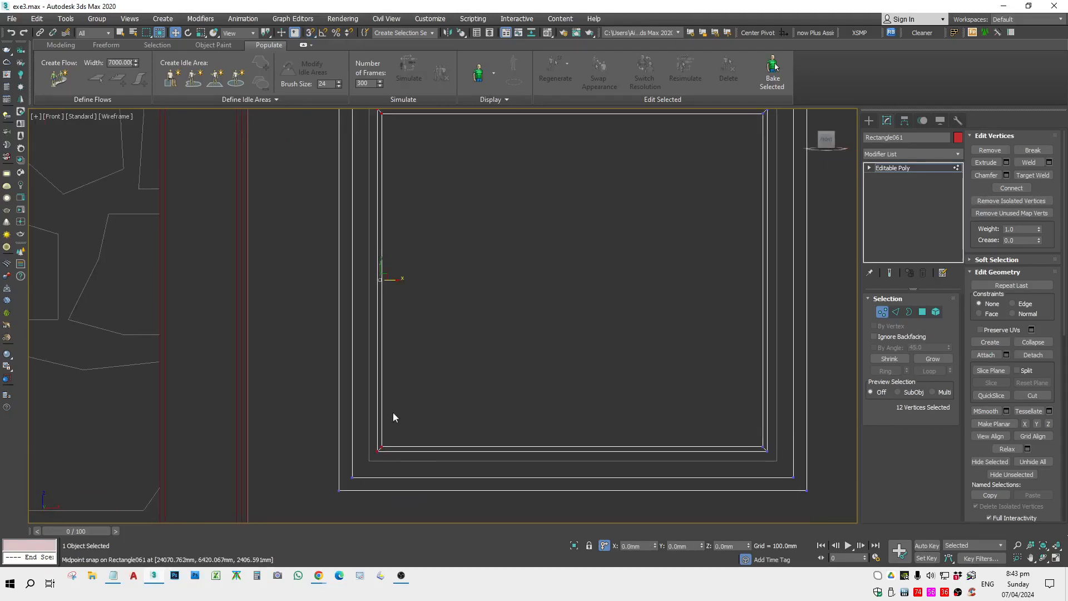
scroll(487, 483, "down", 4)
Finish vertex editing, shade the view and center the window frame's pivot on the object.
key("1")
key("F3")
scroll(497, 448, "down", 5)
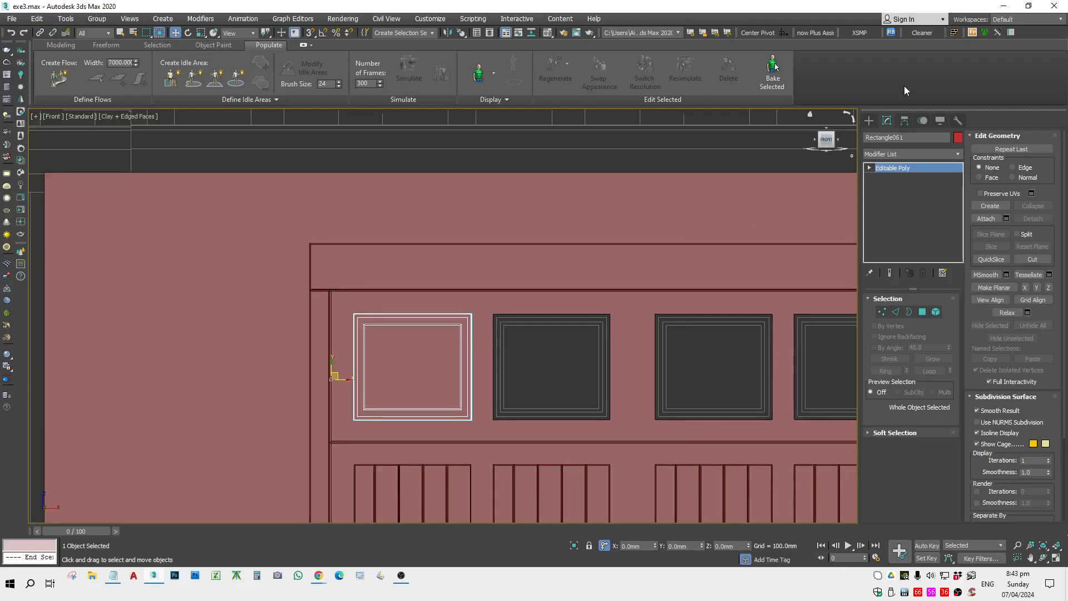
left_click(905, 121)
left_click(927, 198)
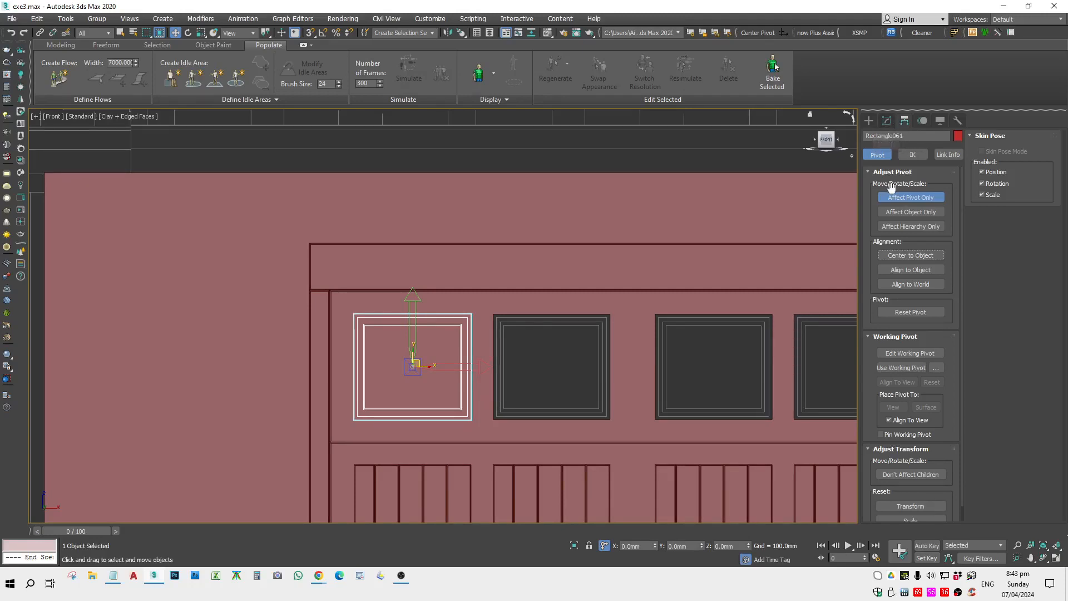
left_click(936, 203)
Copy the window frame from the first top-row opening into the second one, using the Copy clone type.
middle_click_drag(447, 370, 396, 367)
key("s")
mouse_move(379, 365)
left_mouse_down("shift")
mouse_move(469, 291)
mouse_move(505, 304)
left_mouse_up("shift")
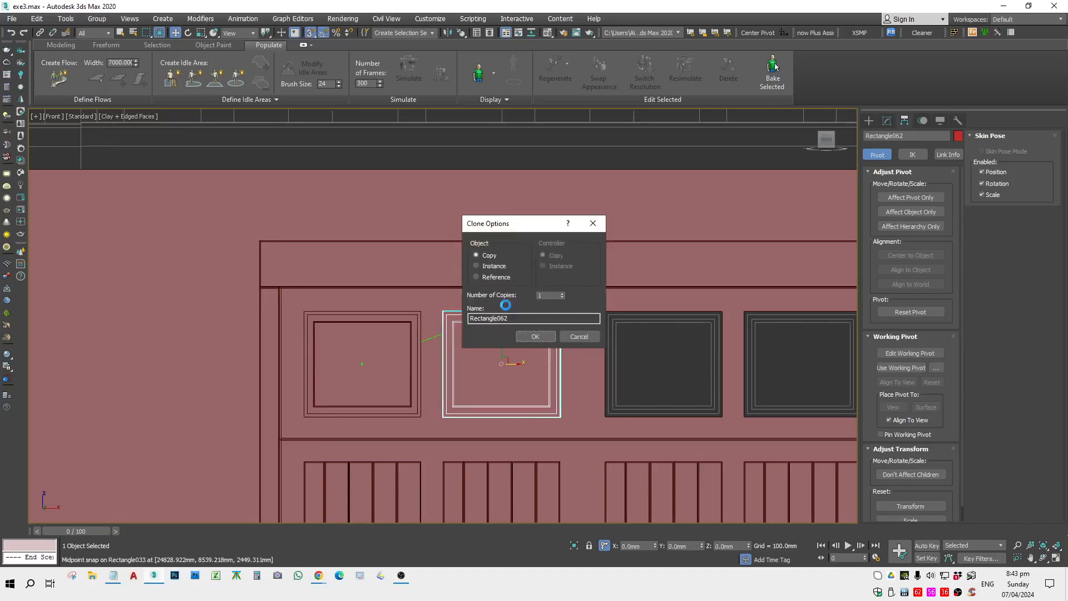
left_click(530, 336)
Copy the first two window frames together and snap the pair into the third and fourth top-row openings.
scroll(390, 333, "down", 2)
left_click(316, 324, "ctrl")
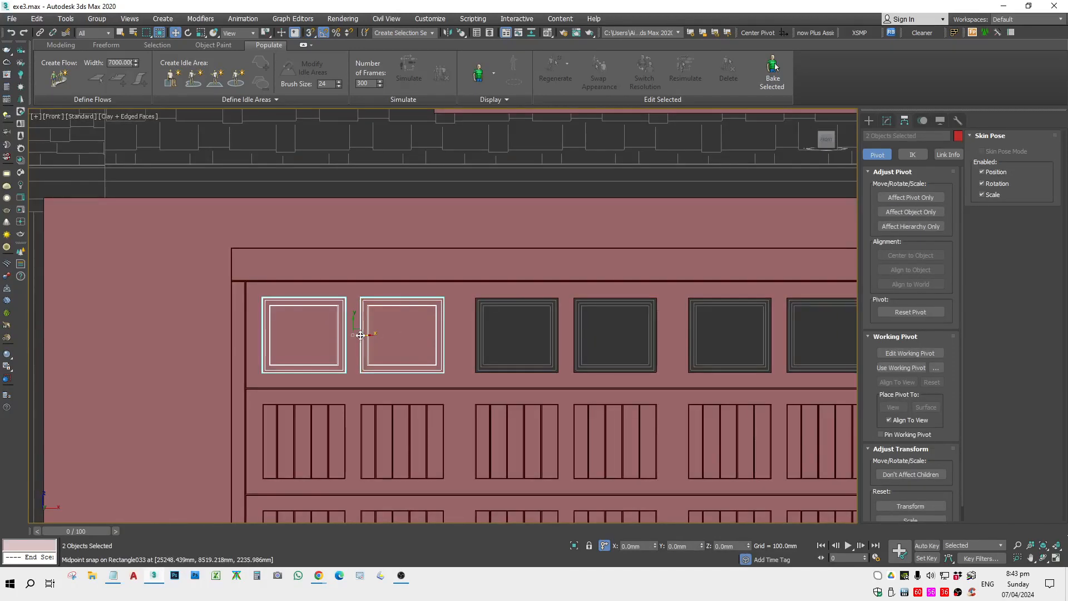
mouse_move(360, 335)
left_mouse_down("shift")
mouse_move(327, 335)
mouse_move(523, 335)
left_mouse_up("shift")
left_click(530, 335)
scroll(518, 293, "up", 5)
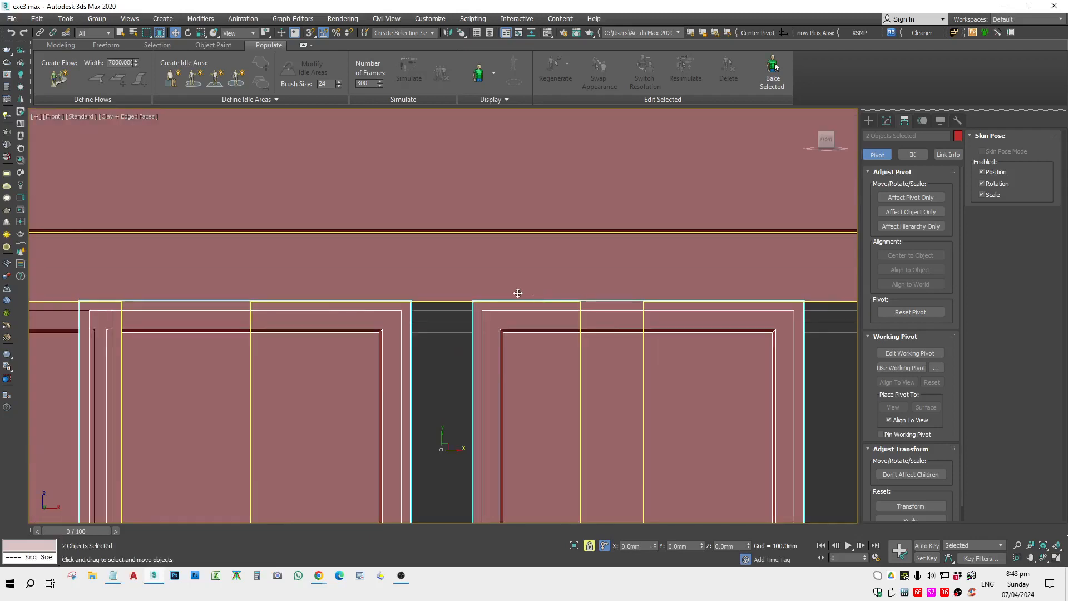
scroll(518, 293, "down", 4)
key("s")
left_click_drag(410, 298, 525, 297)
scroll(517, 304, "down", 5)
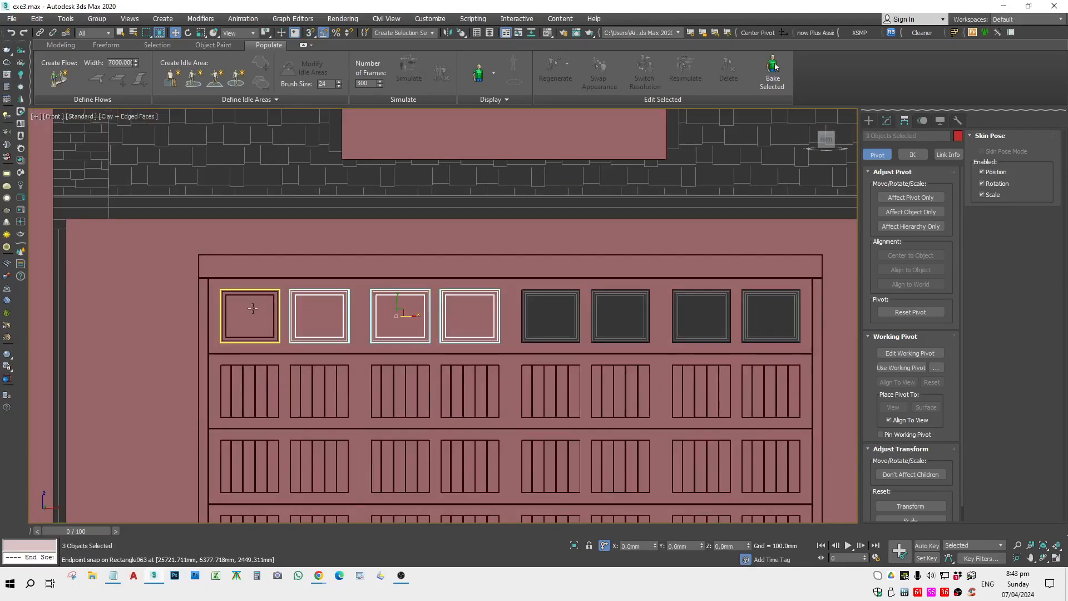
Copy the four placed window frames together and snap them into the last four top-row openings.
left_click(252, 308, "ctrl")
left_click_drag(372, 313, 609, 319)
key("Return")
scroll(690, 279, "up", 5)
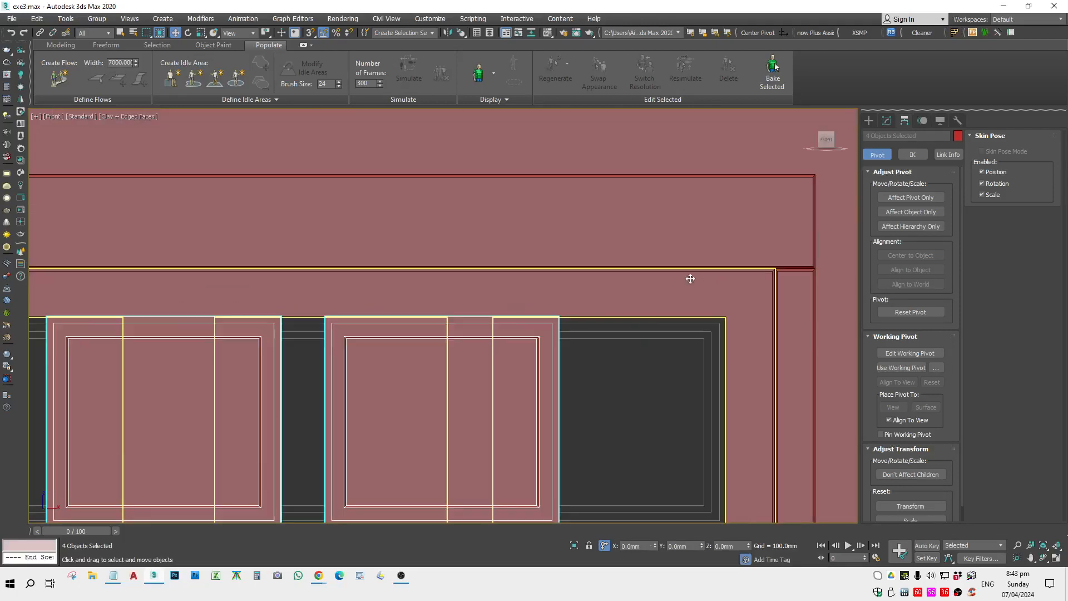
scroll(690, 278, "up", 3)
left_click_drag(749, 313, 753, 322)
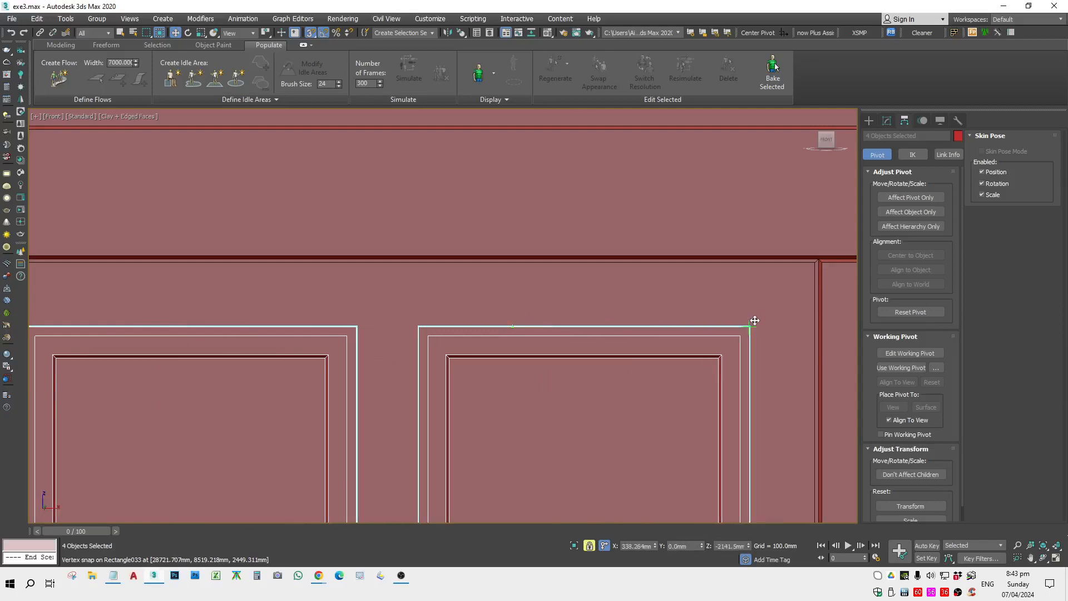
key("space")
key("s")
scroll(742, 313, "down", 6)
scroll(674, 274, "down", 2)
left_click(708, 267)
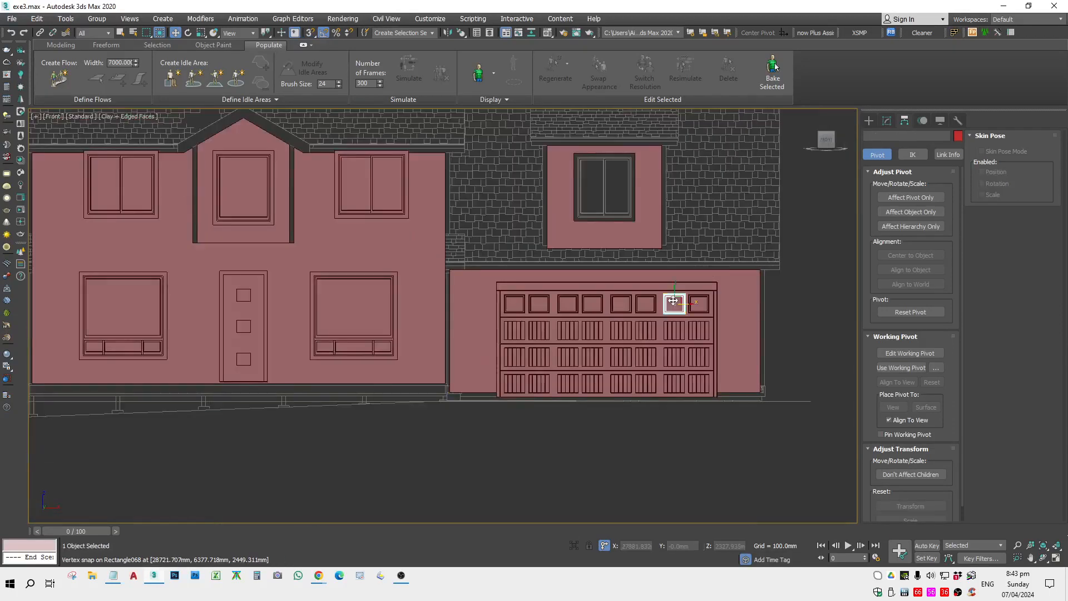
left_click(492, 279)
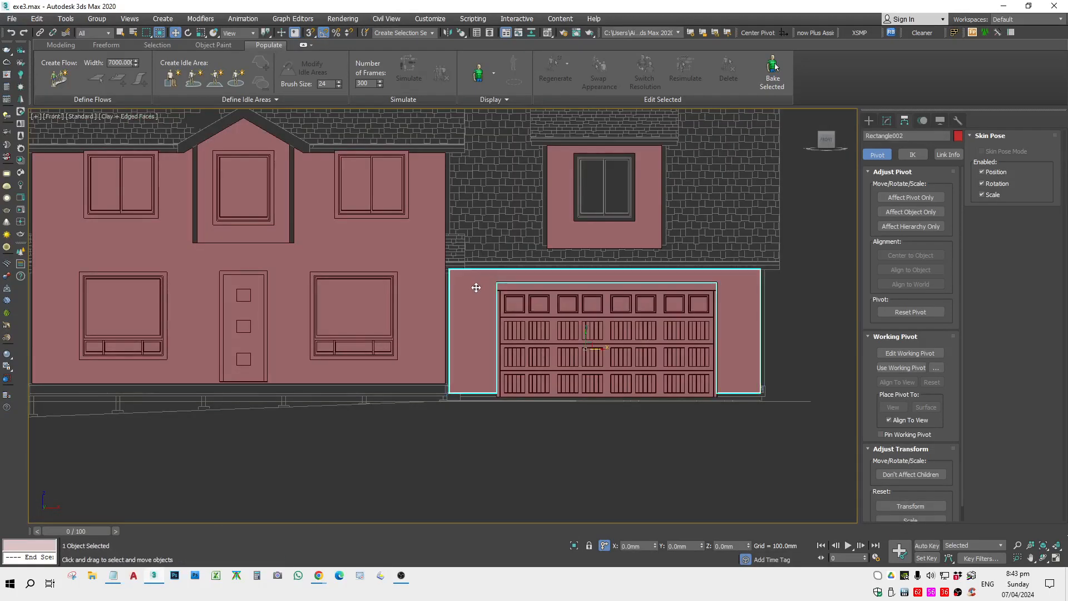
key("F3")
left_click(479, 292)
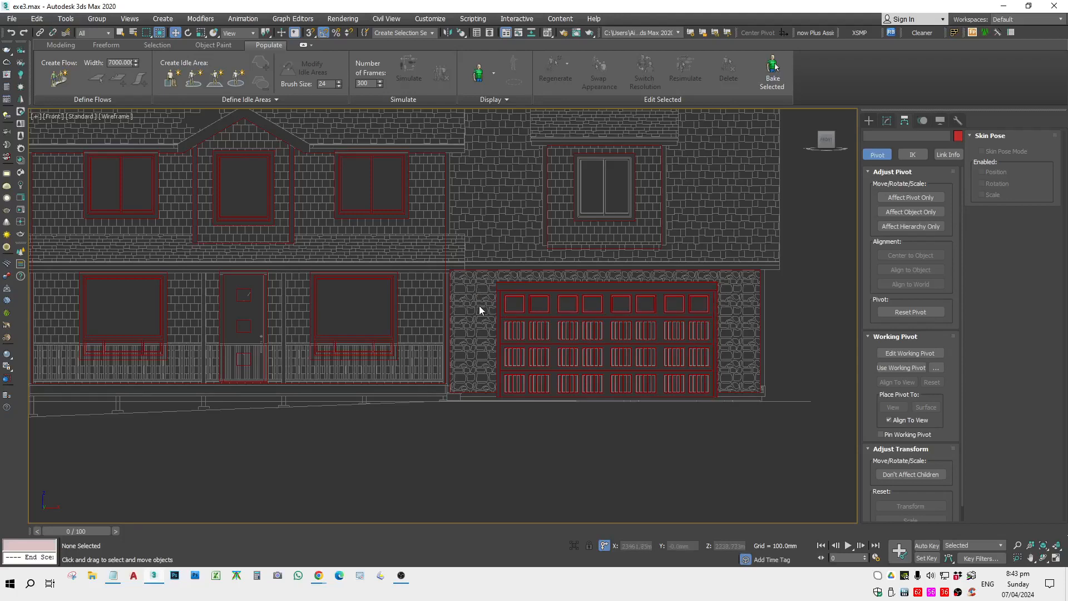
scroll(687, 305, "up", 5)
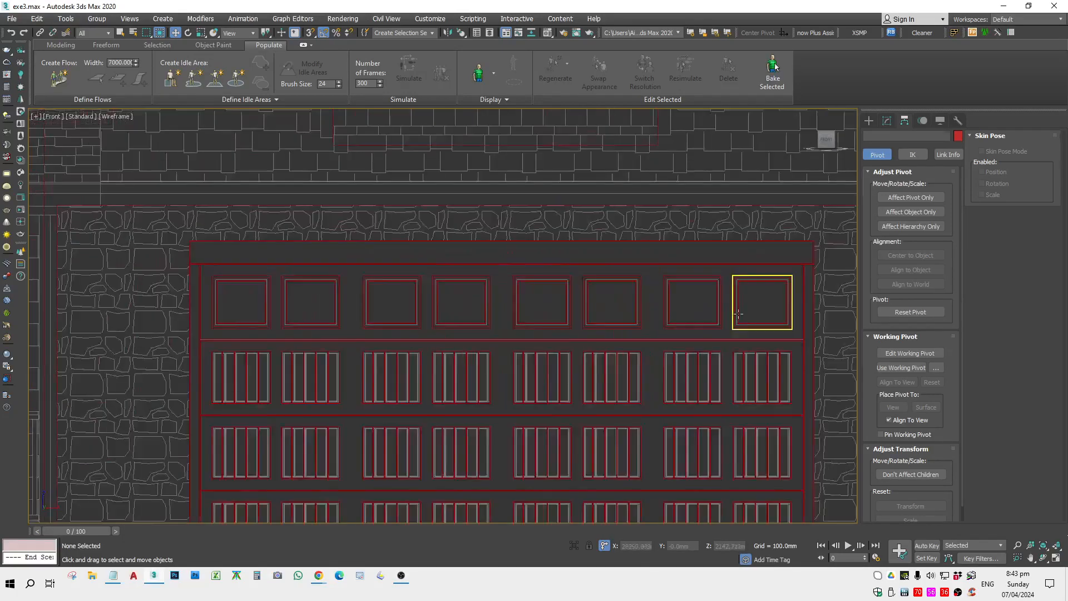
Select all eight window frames across the garage door's top row in the shaded view.
key("F3")
left_click(760, 305, "ctrl")
left_click(667, 295, "ctrl")
left_click(486, 291, "ctrl")
scroll(487, 291, "down", 5)
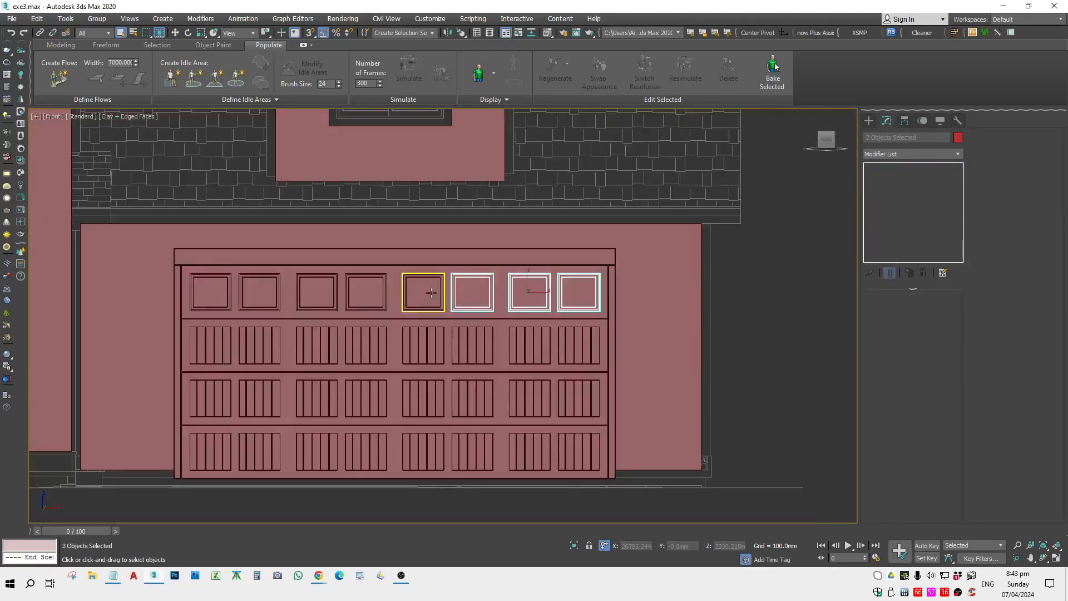
left_click(422, 292, "ctrl")
left_click(360, 287, "ctrl")
left_click(324, 289, "ctrl")
left_click(255, 290, "ctrl")
left_click(210, 289, "ctrl")
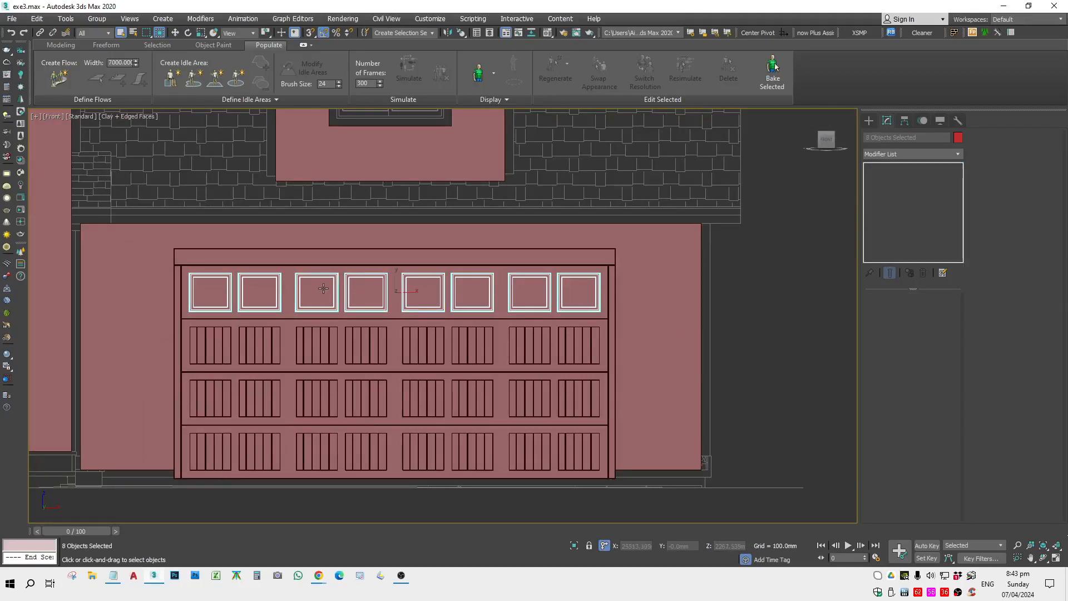
Add the two upper door sections to the selection of window frames and isolate the selected objects.
key("t")
scroll(355, 288, "down", 5)
key("F3")
key("w")
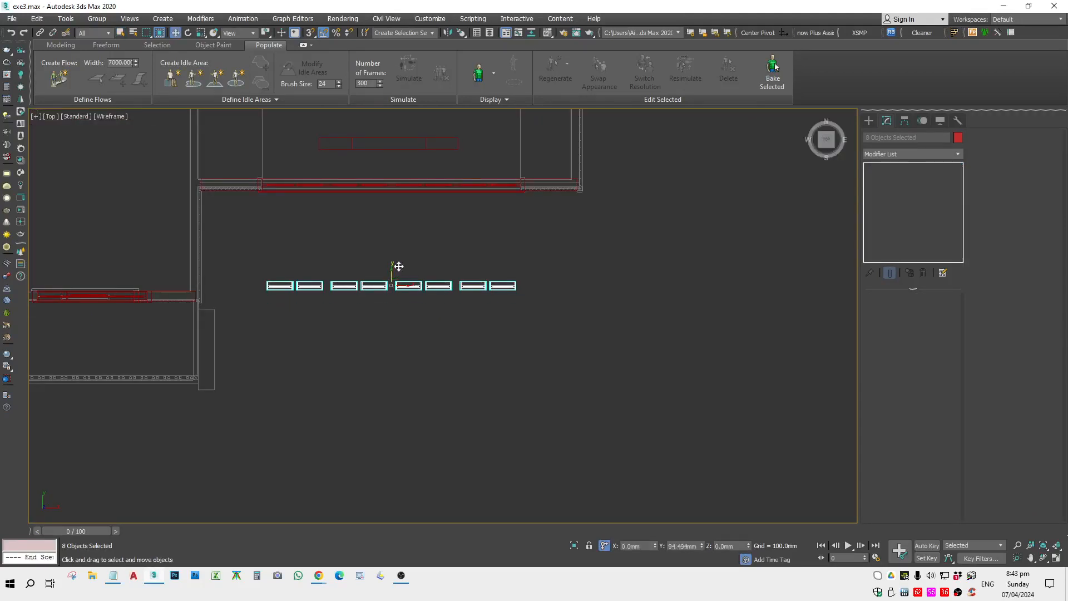
middle_click_drag(398, 269, 413, 184, "alt")
key("F3")
scroll(334, 239, "up", 5)
scroll(227, 315, "up", 2)
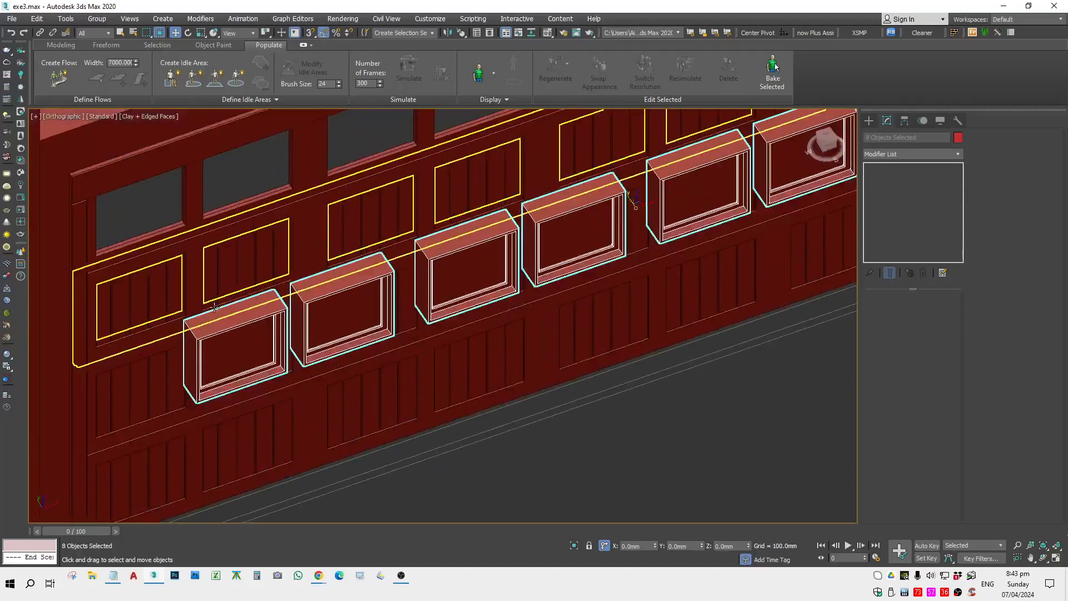
left_click(201, 221, "ctrl")
left_click(206, 241, "ctrl")
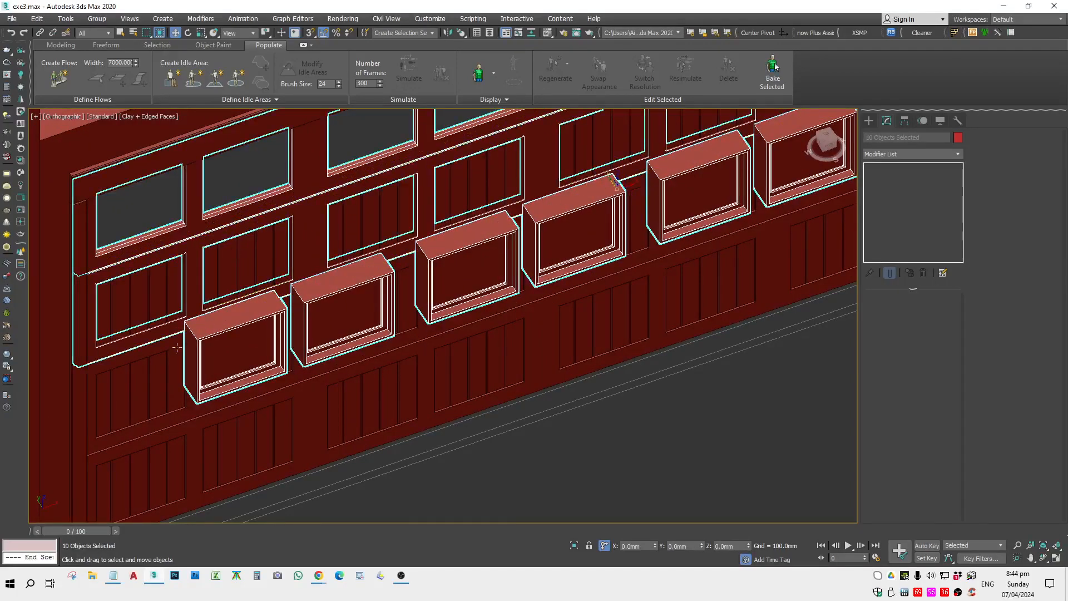
left_click(573, 545)
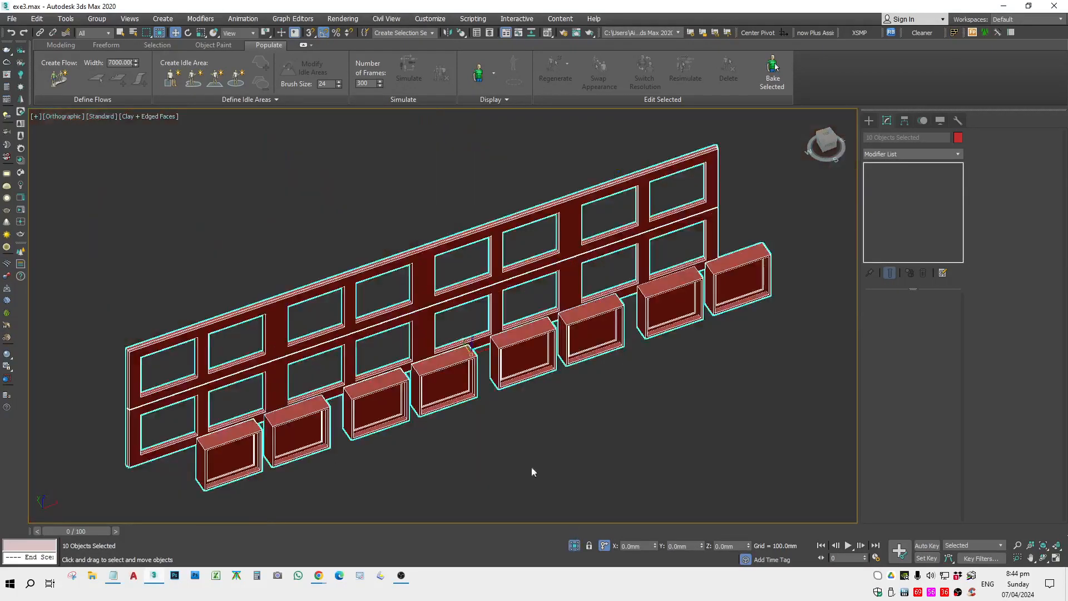
Select the eight window frames in plan and snap them back in depth into the garage door section.
key("t")
scroll(481, 343, "down", 2)
left_click_drag(255, 333, 657, 392)
key("F3")
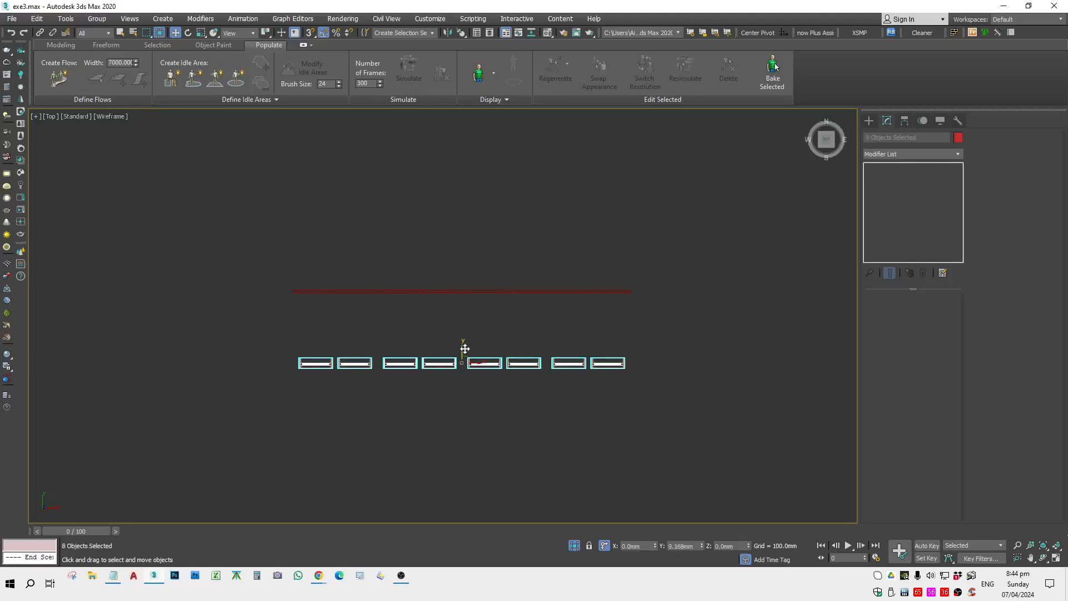
scroll(384, 339, "up", 5)
key("s")
key("space")
mouse_move(387, 346)
left_mouse_down()
mouse_move(330, 248)
mouse_move(364, 265)
mouse_move(329, 254)
left_mouse_up()
scroll(371, 286, "up", 3)
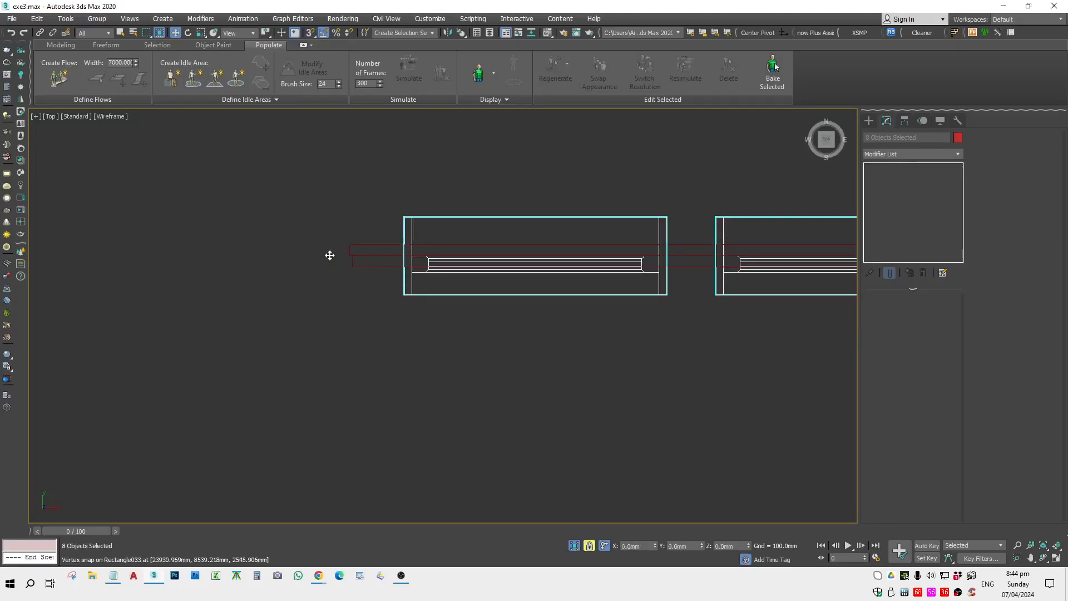
scroll(429, 320, "down", 3)
key("F3")
mouse_move(429, 319)
middle_mouse_down("alt")
mouse_move(637, 393)
mouse_move(591, 393)
middle_mouse_up("alt")
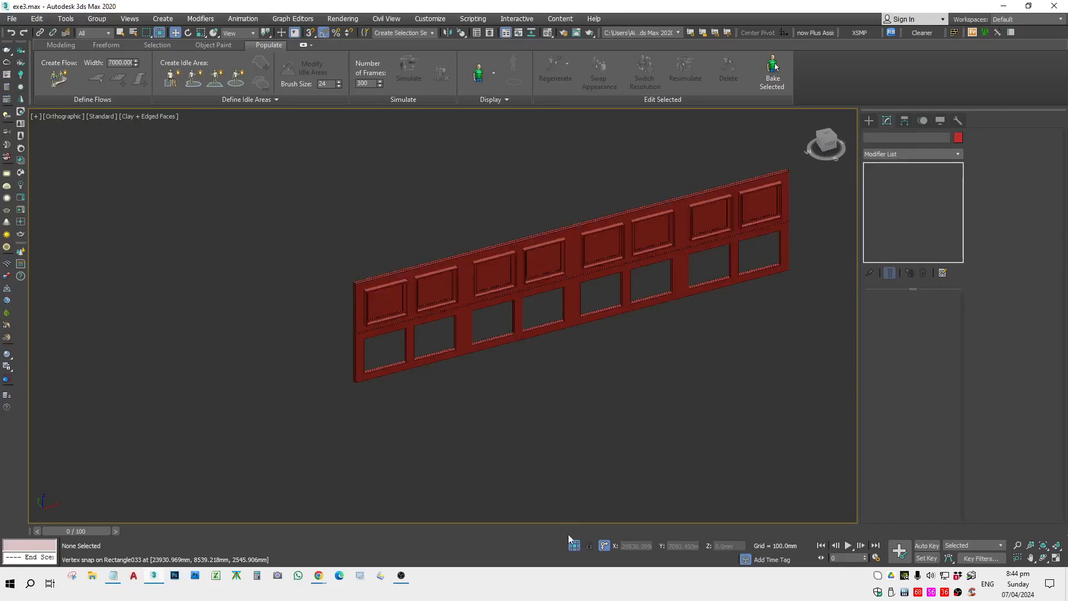
End the isolation and bring the whole house facade back into view.
left_click(578, 547)
scroll(389, 252, "down", 3)
middle_click_drag(388, 252, 345, 303, "alt")
scroll(476, 315, "down", 2)
scroll(476, 315, "down", 3)
scroll(606, 330, "down", 2)
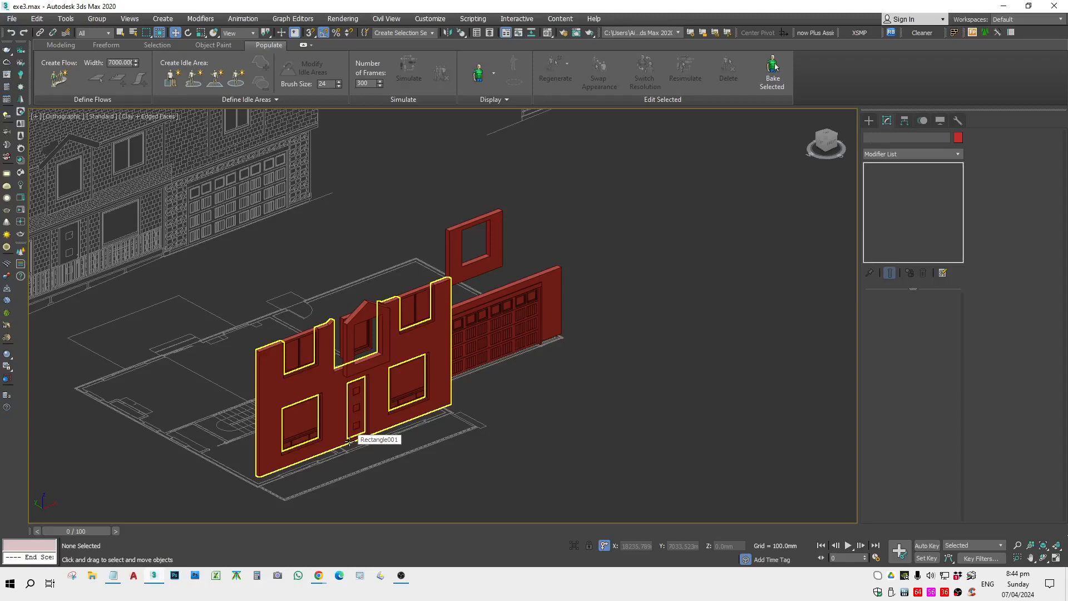
scroll(306, 391, "up", 2)
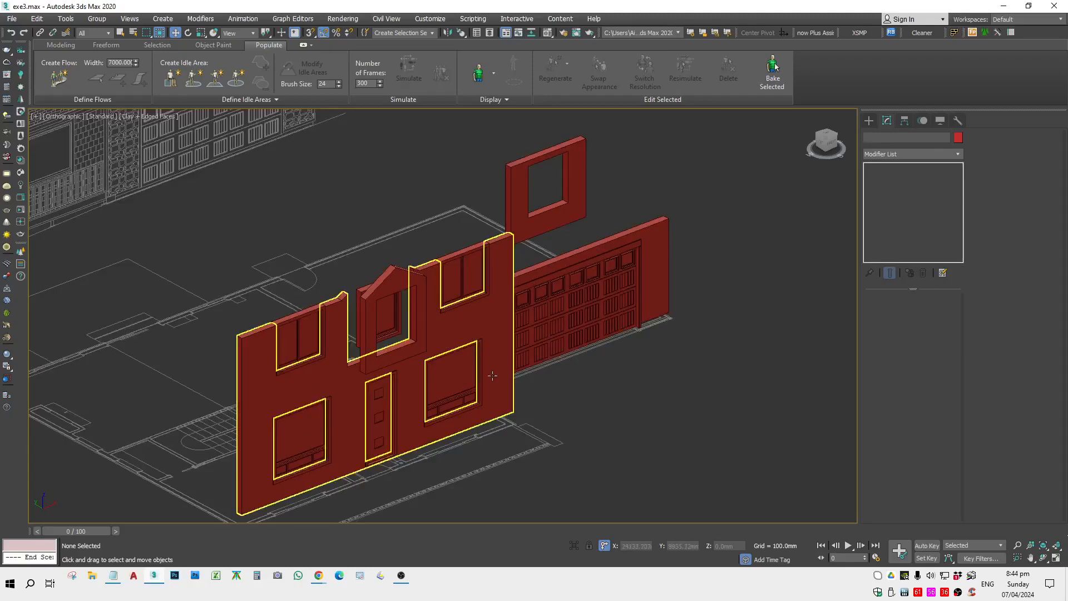
Examine the gable and eaves details on the roof of the front elevation drawing.
left_click(112, 575)
left_click(113, 575)
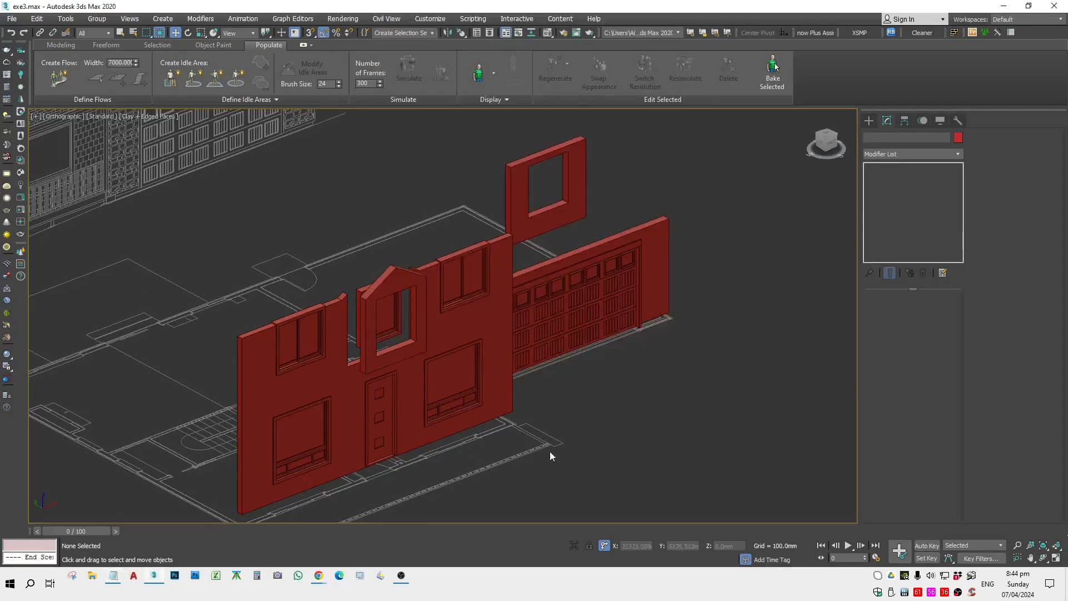
middle_click_drag(653, 432, 698, 412)
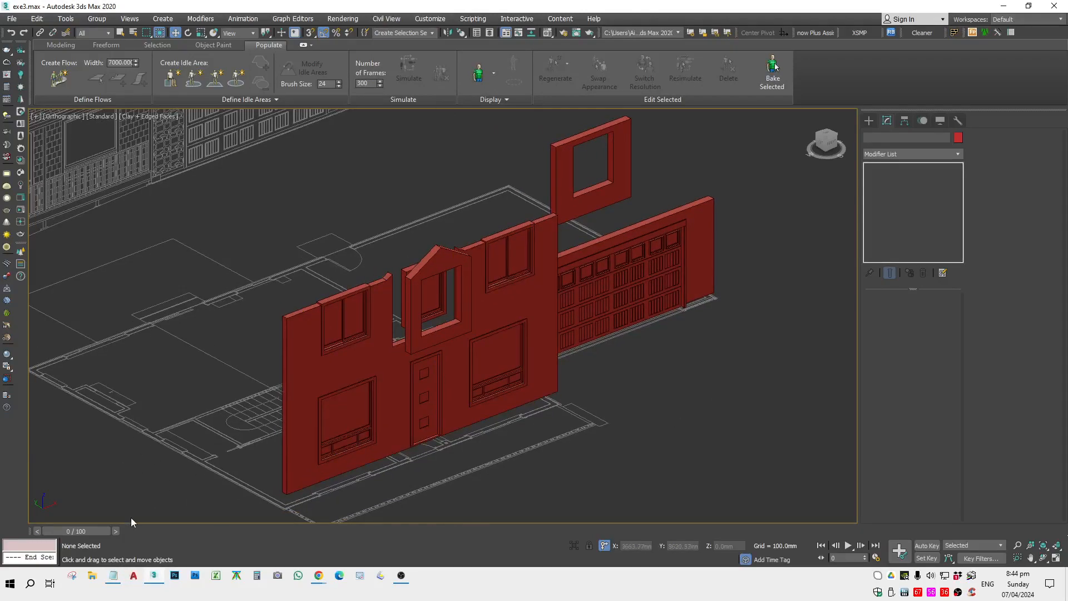
scroll(205, 483, "down", 4)
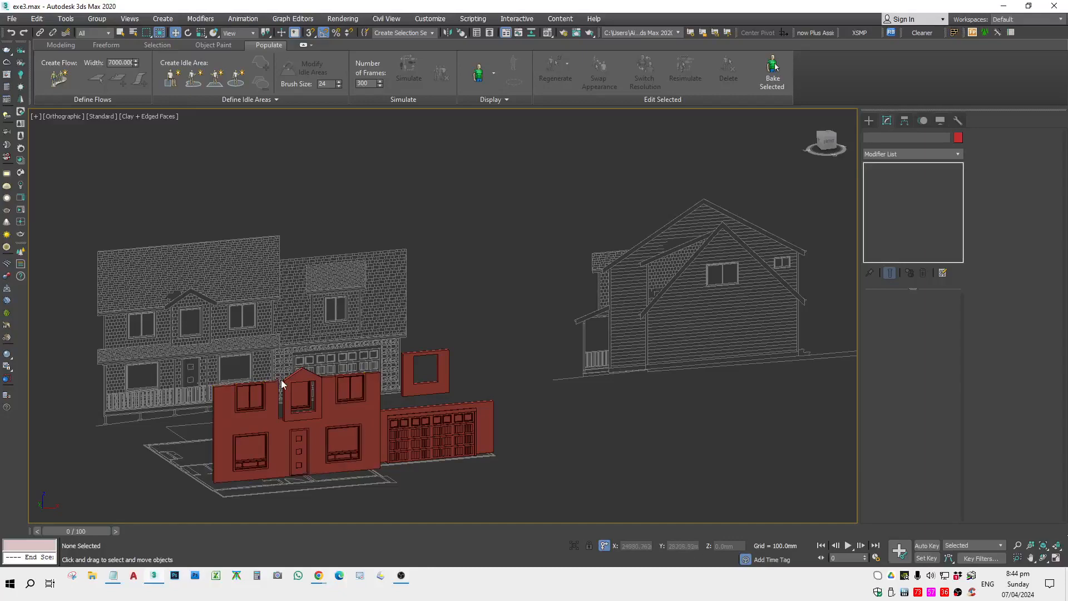
scroll(232, 279, "up", 5)
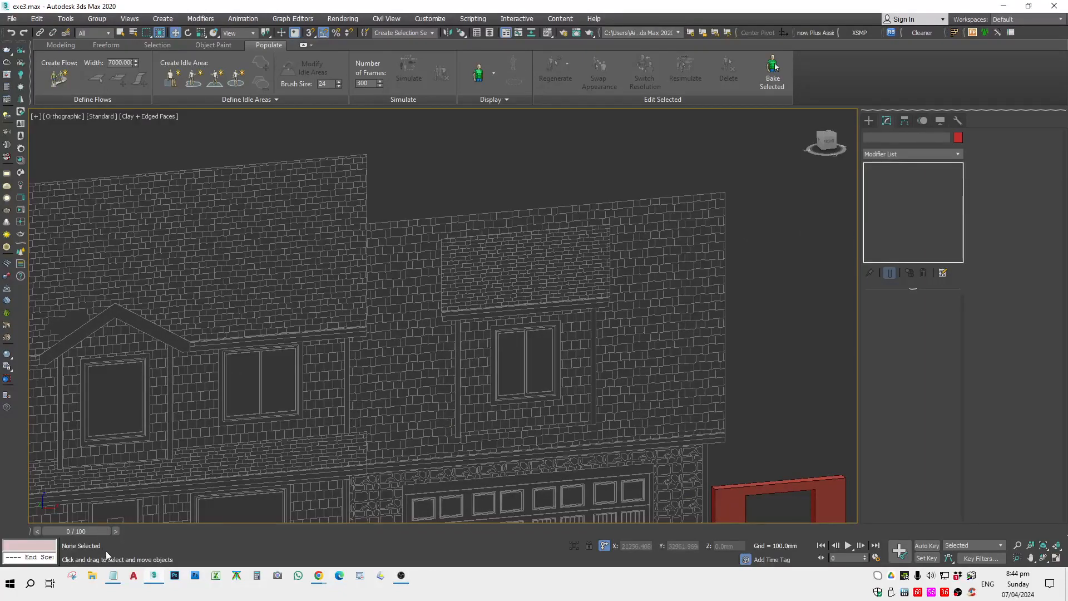
scroll(250, 333, "down", 5)
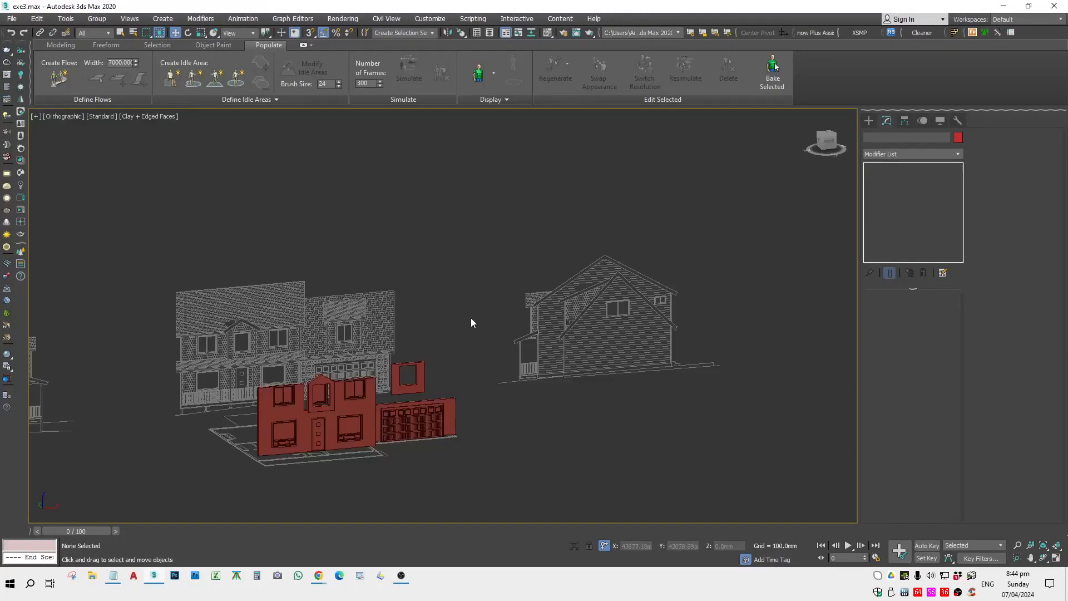
scroll(262, 348, "up", 3)
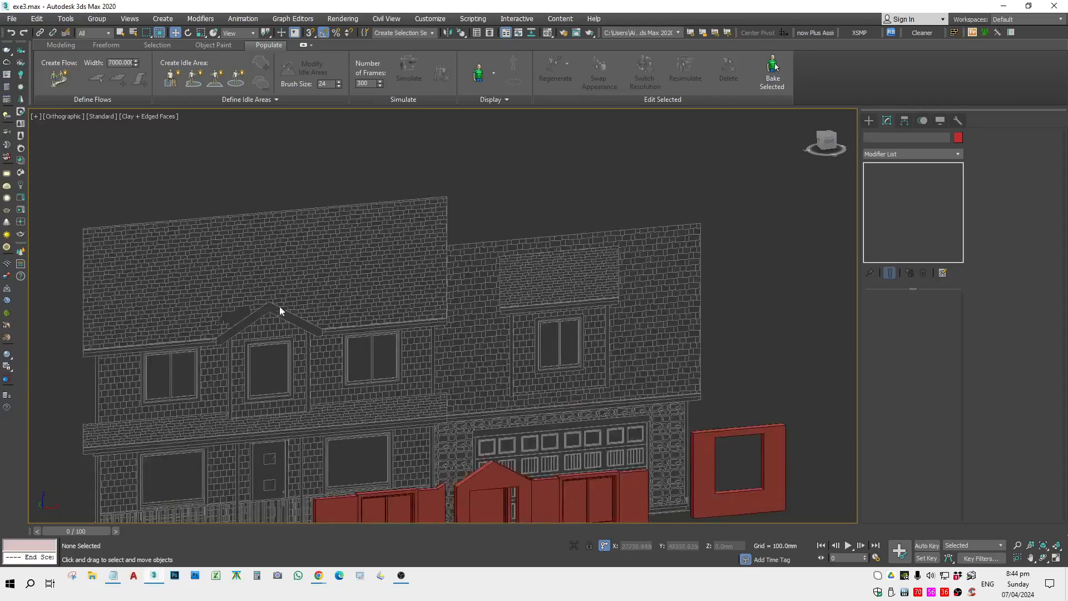
scroll(239, 309, "up", 3)
scroll(233, 279, "up", 3)
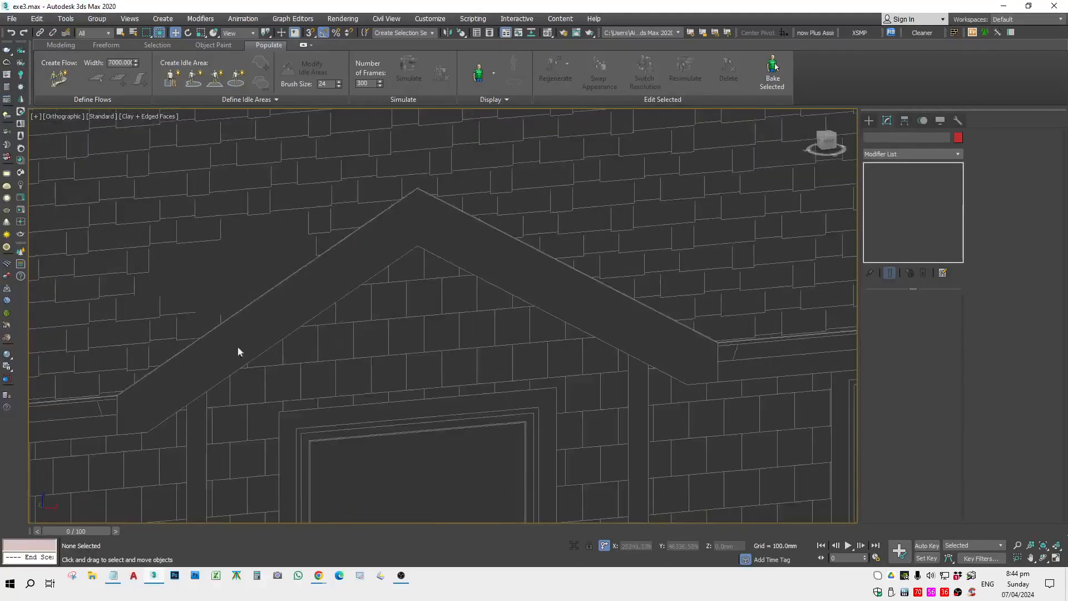
scroll(516, 356, "up", 4)
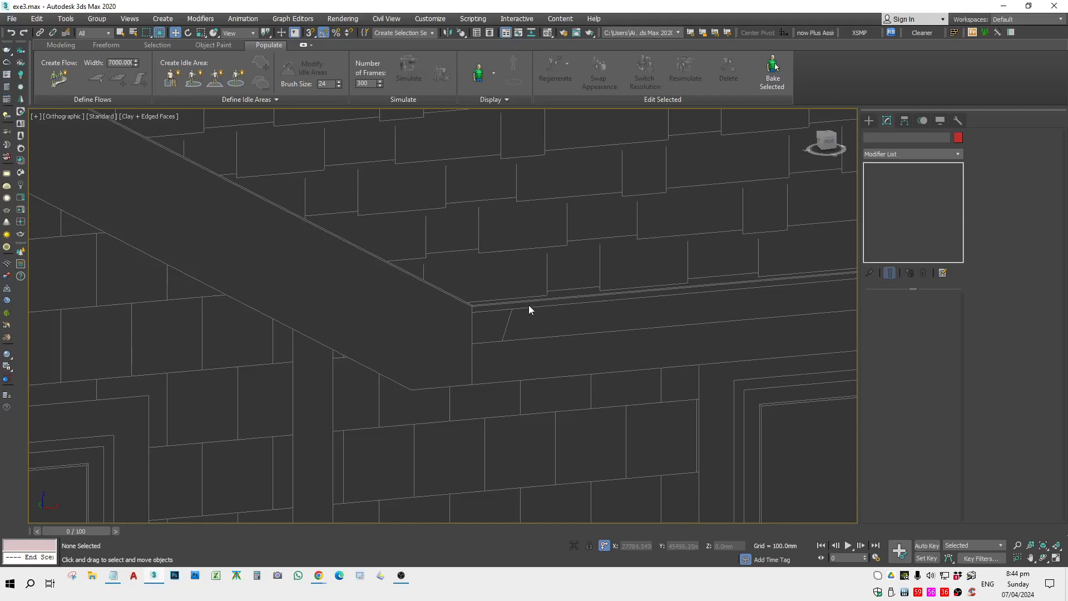
scroll(526, 311, "down", 3)
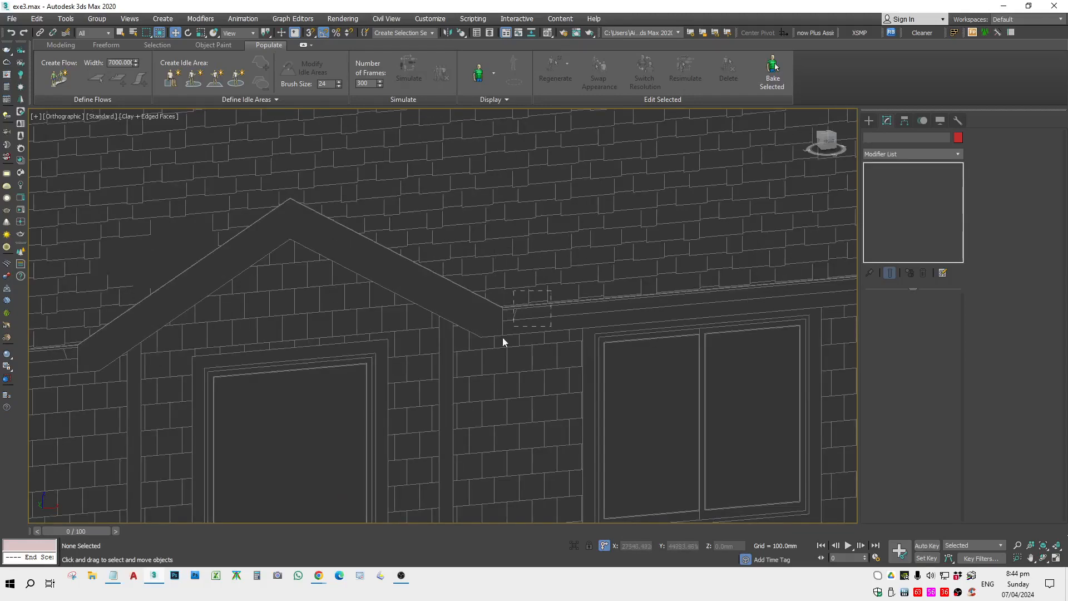
scroll(477, 351, "down", 5)
Check the modelled facade against the elevation drawing in front view and inspect the garage door's top-row windows.
middle_click_drag(476, 352, 478, 306)
key("f")
key("z")
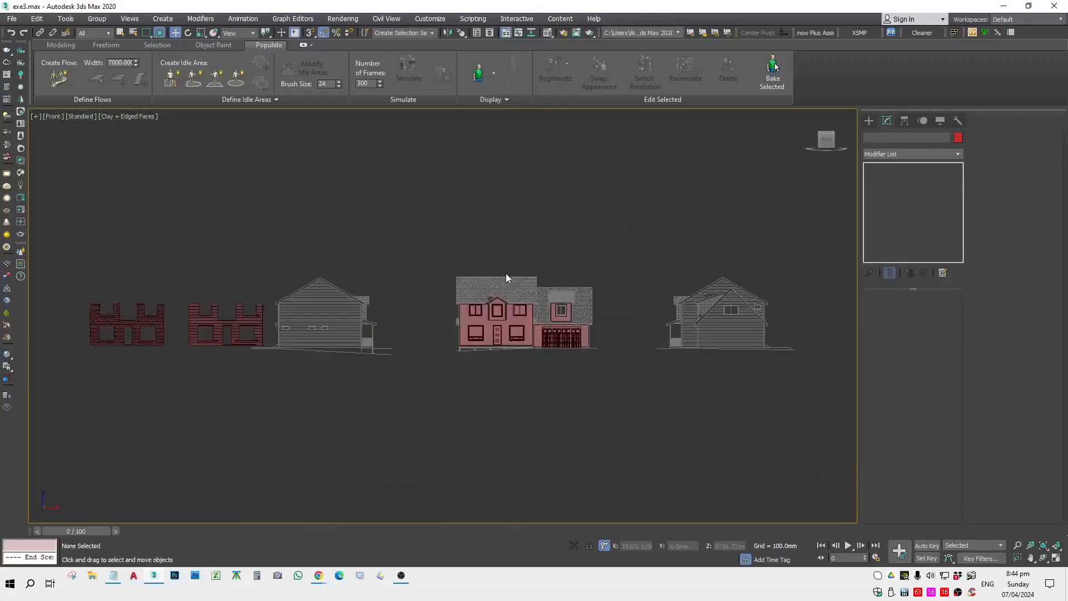
scroll(513, 292, "up", 6)
scroll(386, 357, "up", 2)
middle_click_drag(558, 409, 445, 332)
scroll(445, 333, "down", 2)
scroll(729, 428, "down", 2)
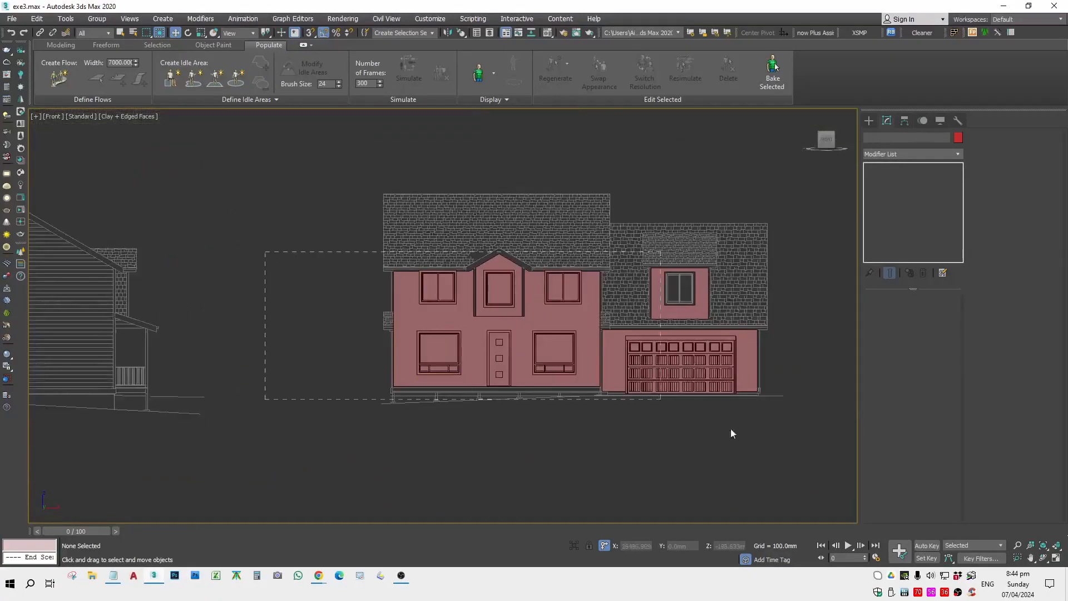
middle_click_drag(730, 429, 673, 462, "alt")
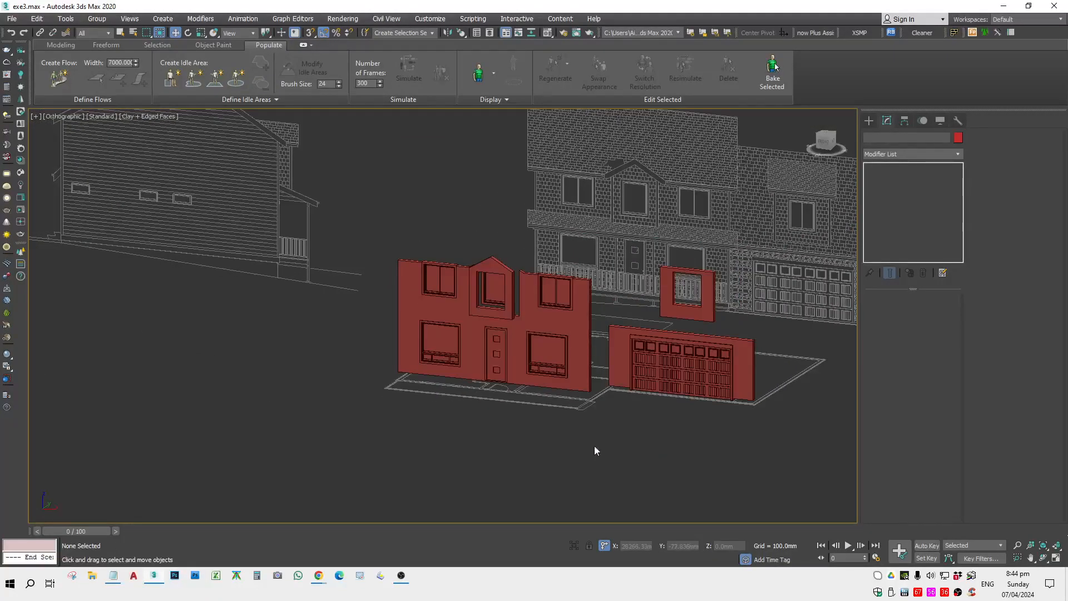
left_click_drag(348, 261, 839, 451)
left_click(662, 455)
middle_click_drag(685, 451, 538, 452)
scroll(567, 350, "up", 4)
scroll(567, 351, "up", 3)
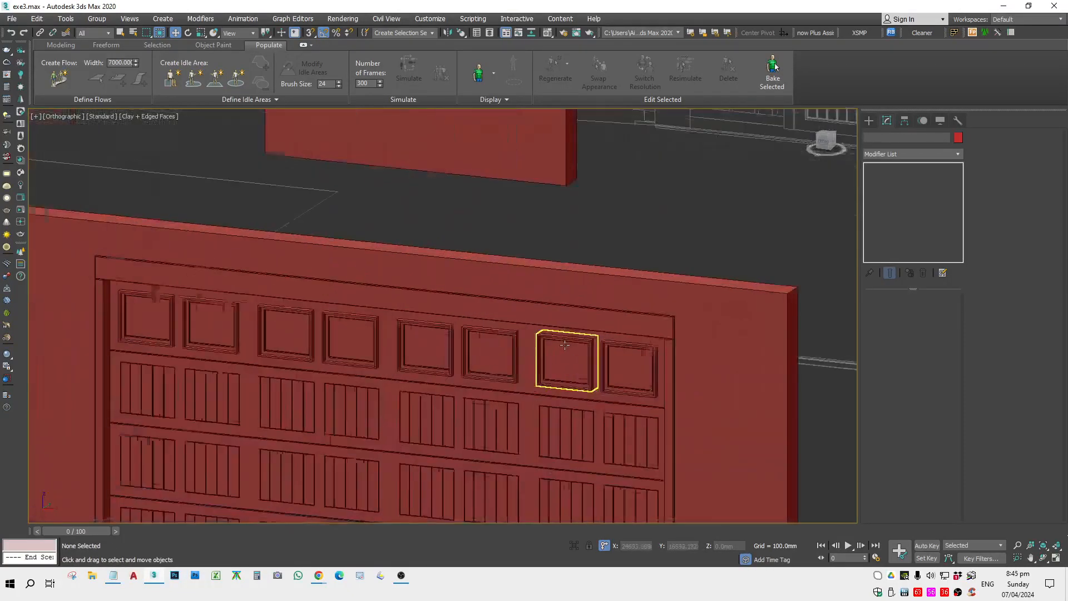
scroll(567, 351, "down", 7)
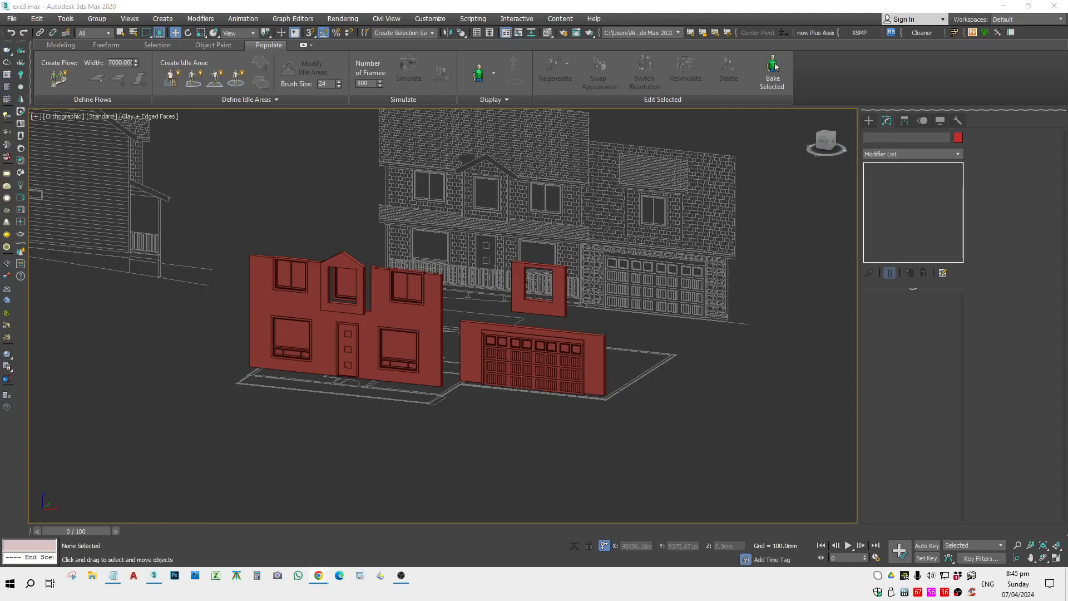
Switch to the max lesson notes in Notepad and add a "lesson 5" heading below the lesson 4 list.
left_click(118, 579)
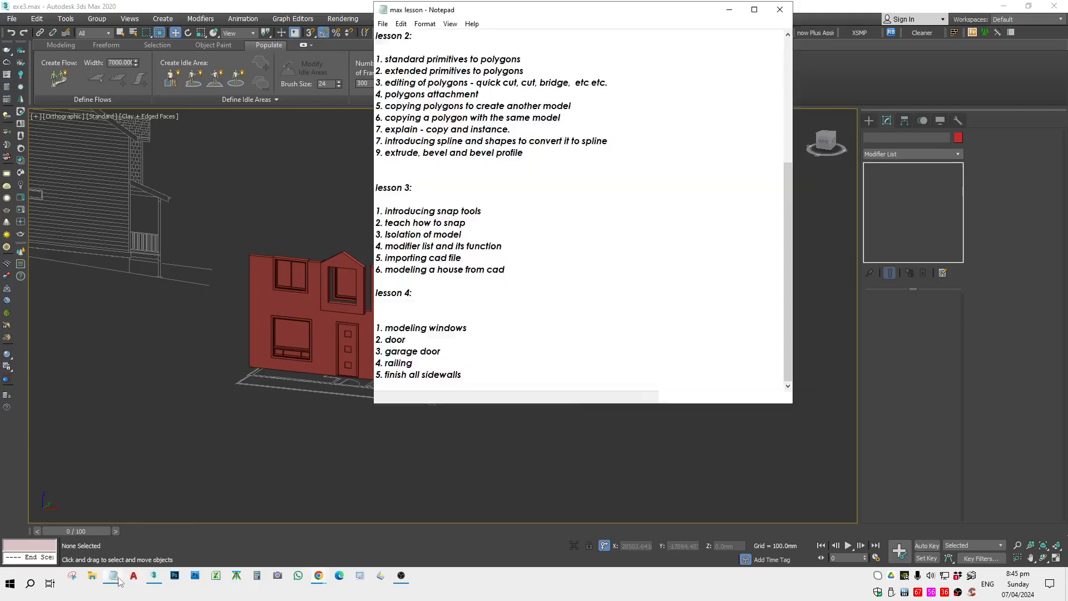
left_click(474, 380)
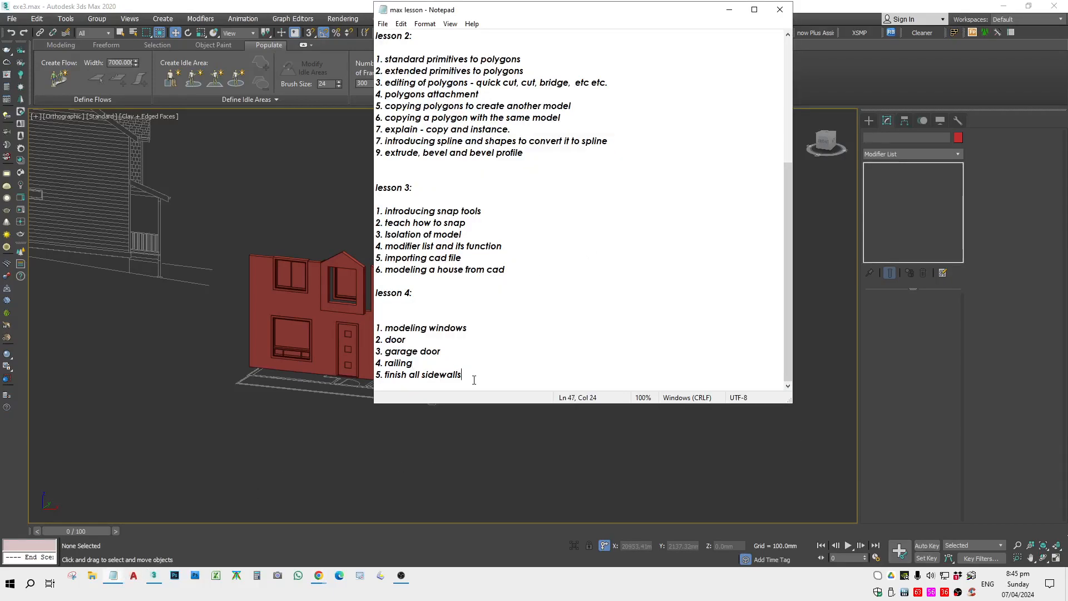
key("Return")
key("Return")
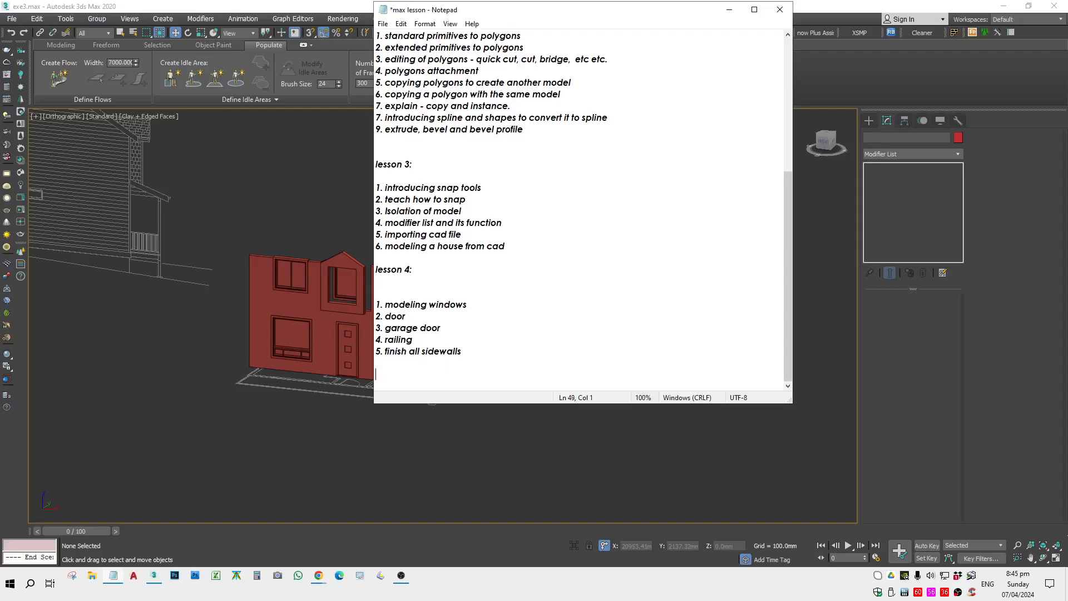
type("lesson 5")
key("Return")
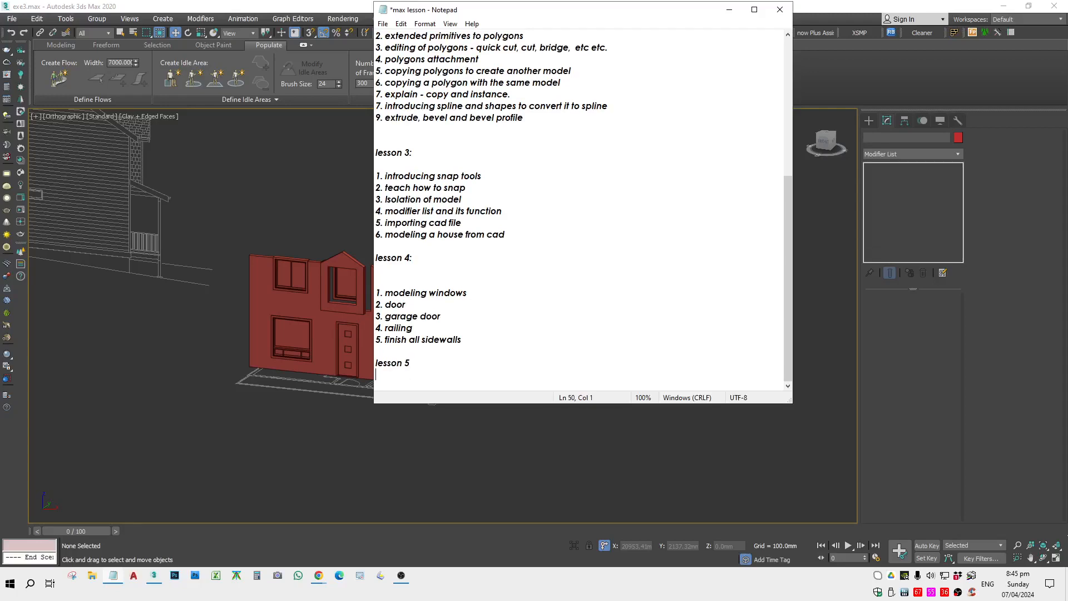
Enter "1. railing" as the first item under the lesson 5 heading.
type("1.")
left_click_drag(449, 351, 378, 328)
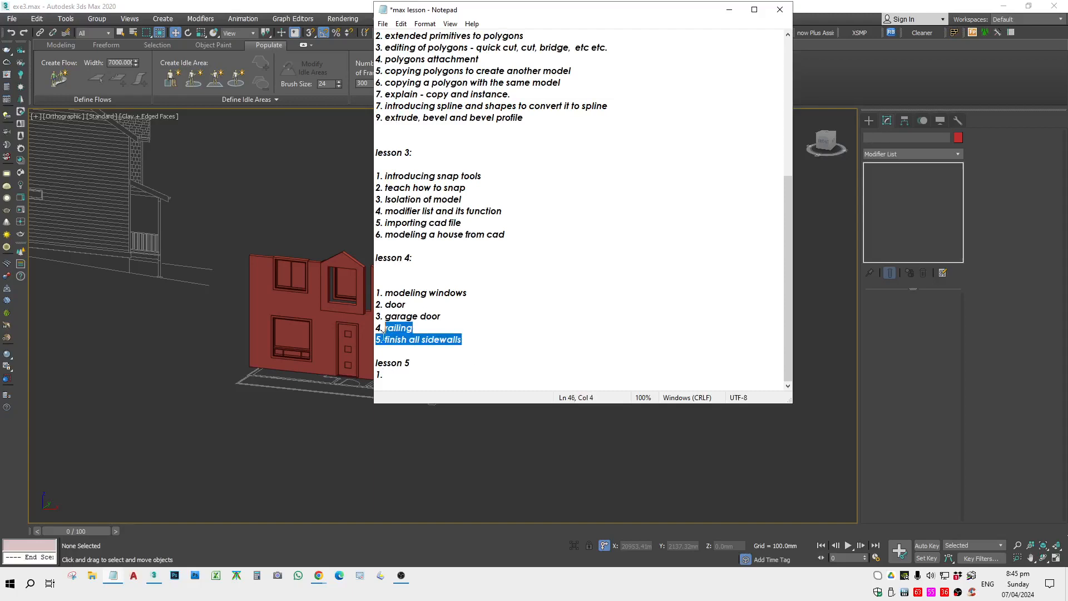
left_click(455, 339)
left_click(409, 385)
type("r")
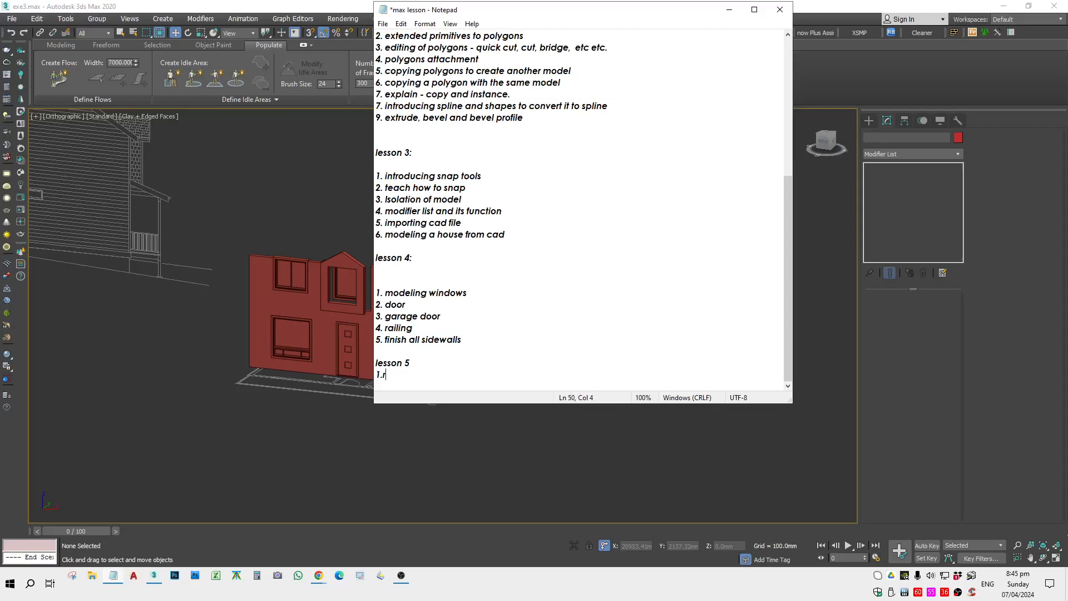
type("ailing")
key("Return")
Enter "2. roof" as the second item of the lesson 5 list.
type("2.")
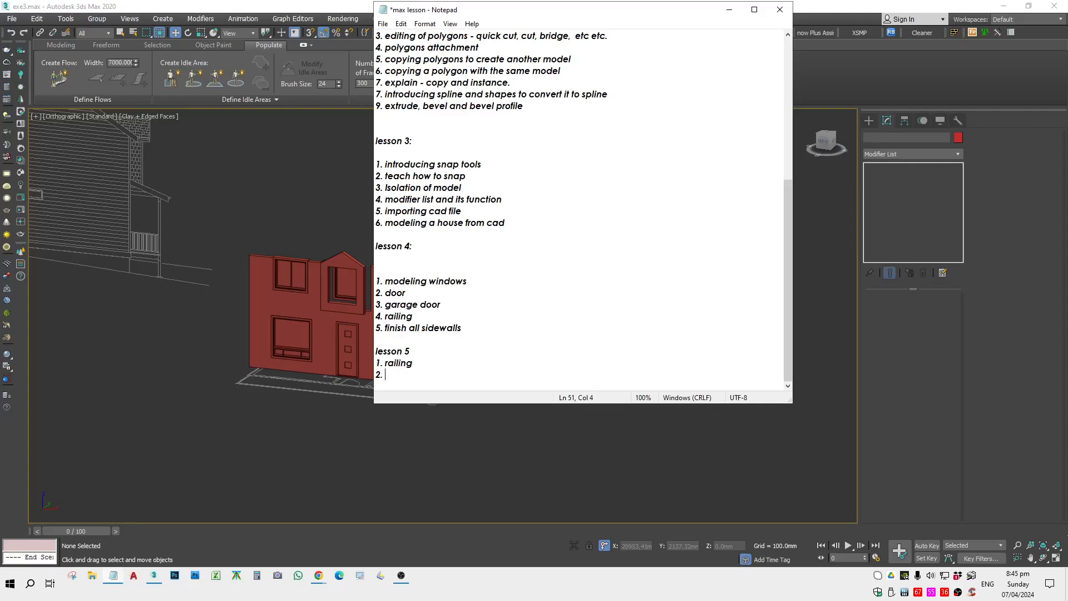
type("ropo")
key("BackSpace")
key("BackSpace")
type("pi")
key("BackSpace")
type("o")
key("BackSpace")
key("BackSpace")
type("of")
key("Return")
Enter "3. finished" as the third item of the lesson 5 list.
type("3.")
key("BackSpace")
key("BackSpace")
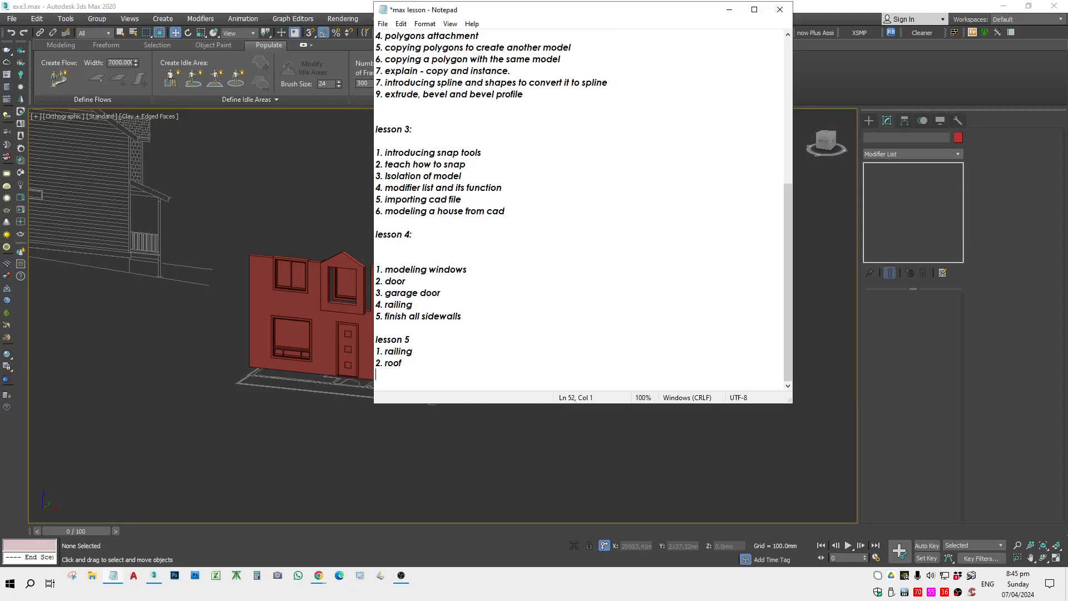
type("3.")
key("BackSpace")
type(". tappu")
key("BackSpace")
key("BackSpace")
key("BackSpace")
key("BackSpace")
key("BackSpace")
type("wal;")
key("BackSpace")
key("BackSpace")
key("BackSpace")
key("BackSpace")
key("BackSpace")
key("BackSpace")
key("BackSpace")
type(".")
key("BackSpace")
type(". finished")
key("BackSpace")
key("BackSpace")
key("BackSpace")
type("hed")
Save the lesson notes and switch back to 3ds Max.
left_click(521, 304)
key("ctrl+s")
key("alt+Tab")
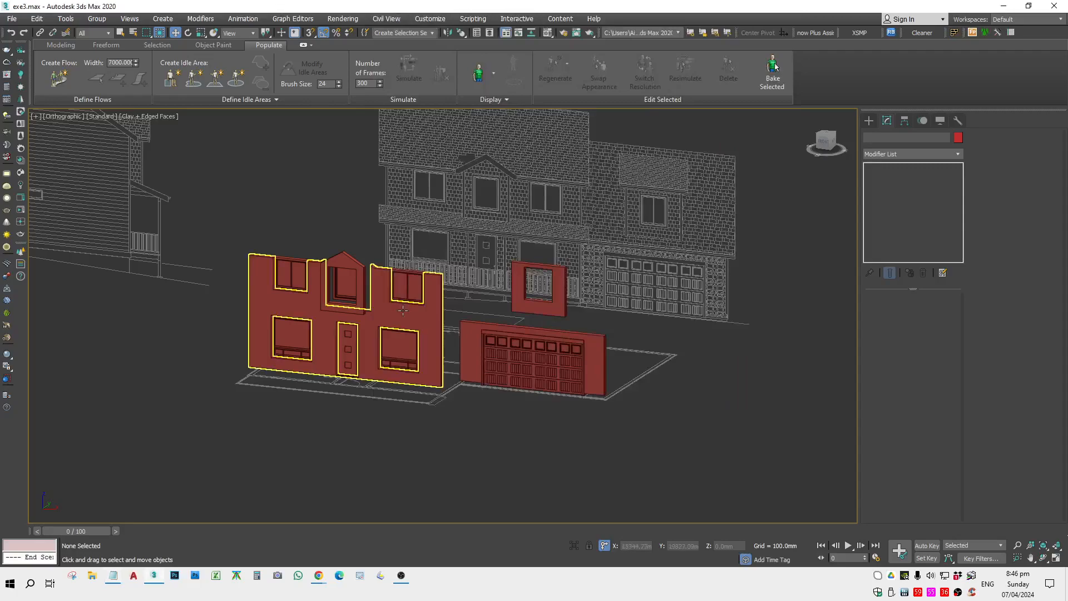
Examine the porch railing, posts and door area along the ground floor of the front elevation drawing.
scroll(365, 382, "up", 5)
scroll(475, 343, "down", 5)
scroll(476, 343, "up", 10)
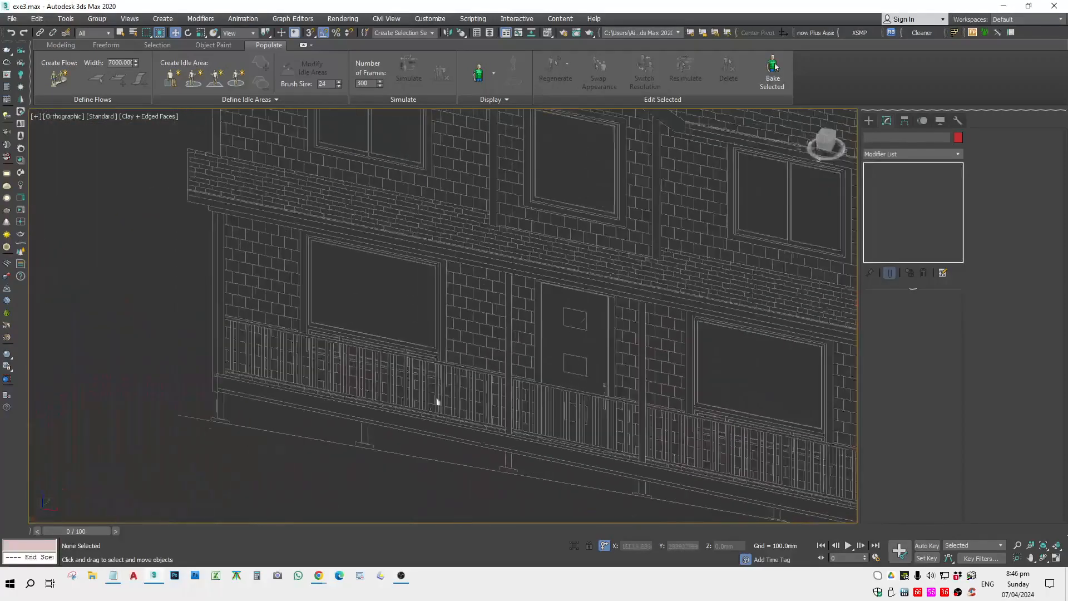
scroll(506, 272, "down", 5)
scroll(529, 273, "up", 5)
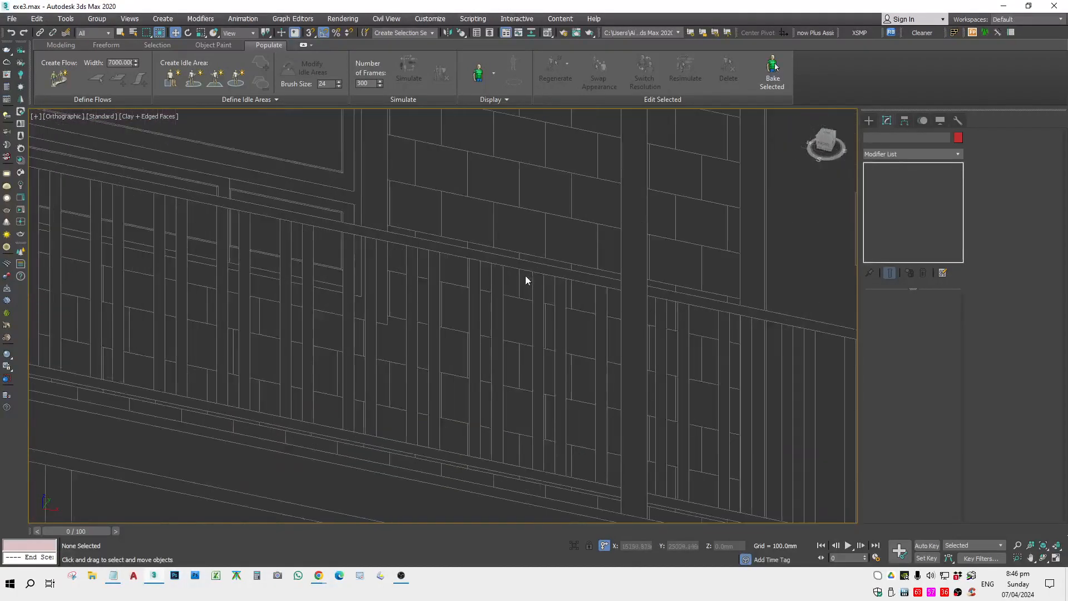
scroll(625, 300, "down", 2)
middle_click_drag(625, 301, 356, 277)
middle_click_drag(647, 344, 463, 292)
middle_click_drag(716, 389, 571, 462)
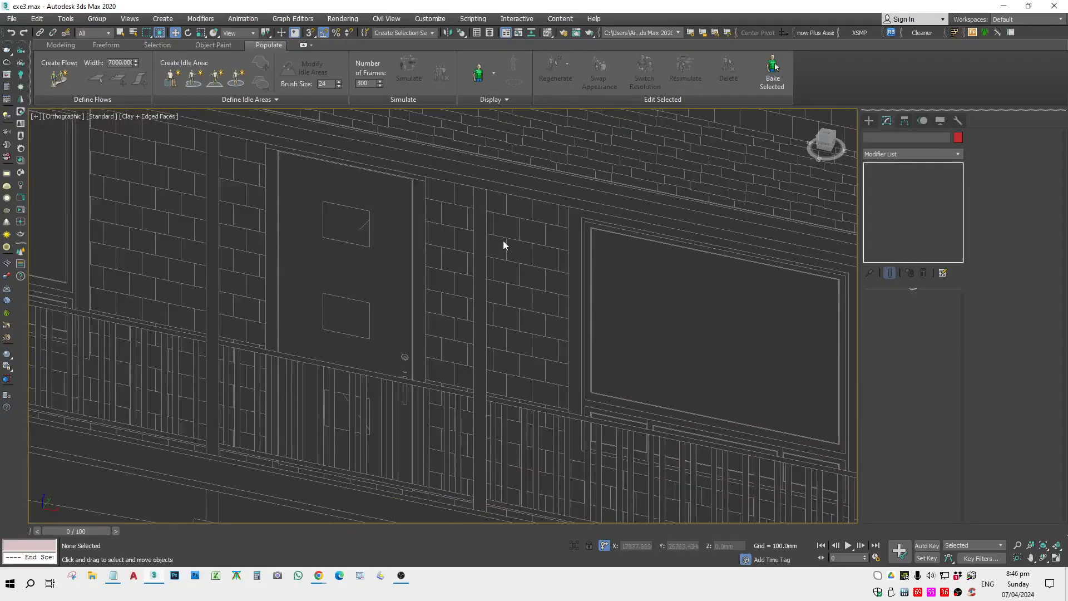
scroll(588, 257, "down", 3)
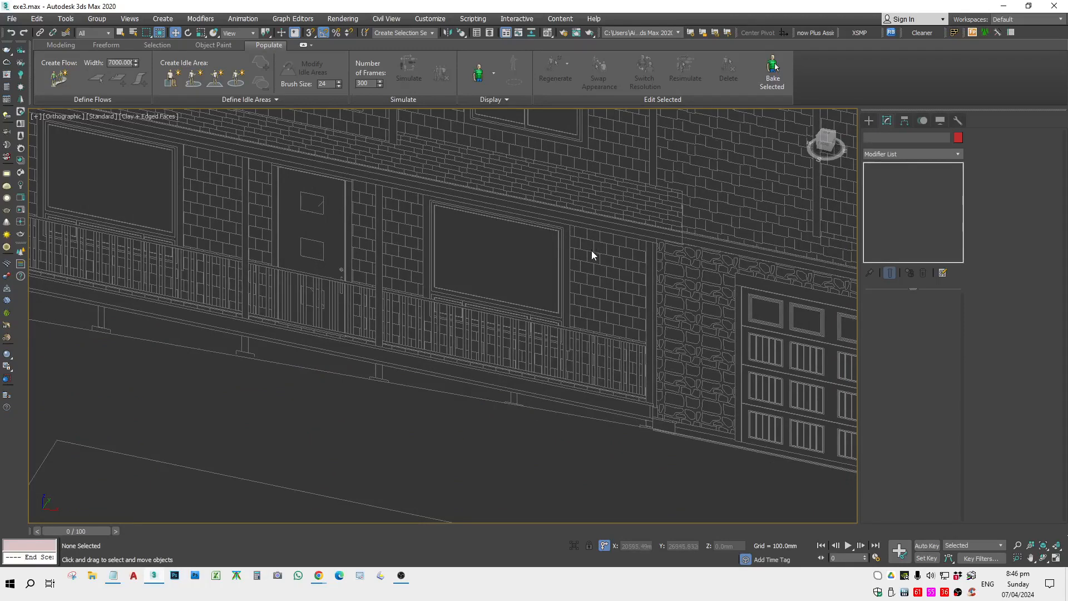
scroll(603, 230, "down", 5)
middle_click_drag(744, 293, 594, 282)
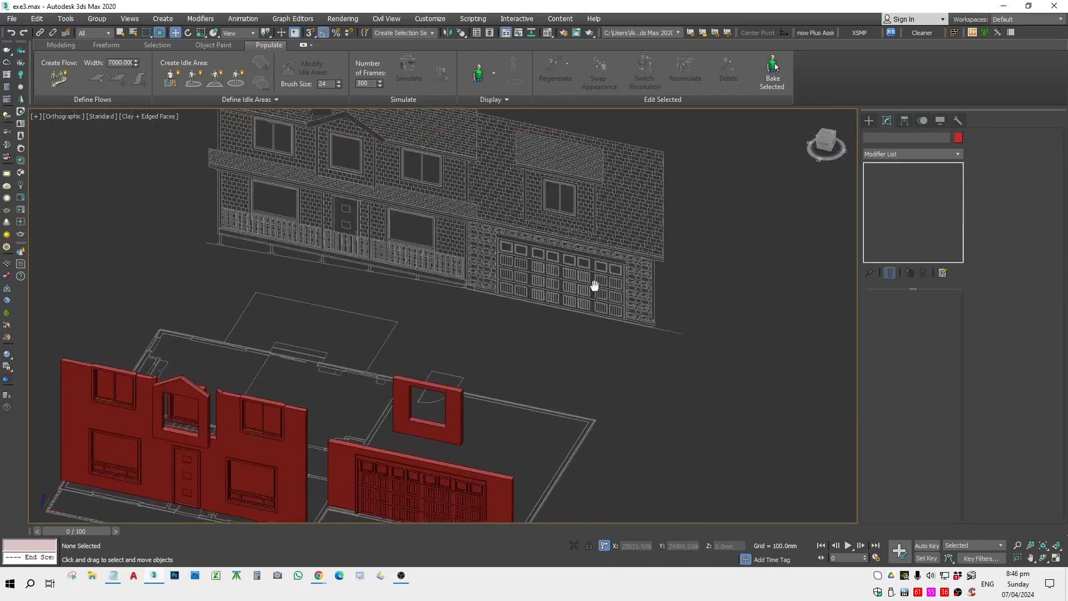
Compare the garage door and facade model with the front elevation drawing behind them.
scroll(595, 267, "up", 4)
scroll(601, 243, "up", 5)
scroll(644, 341, "down", 7)
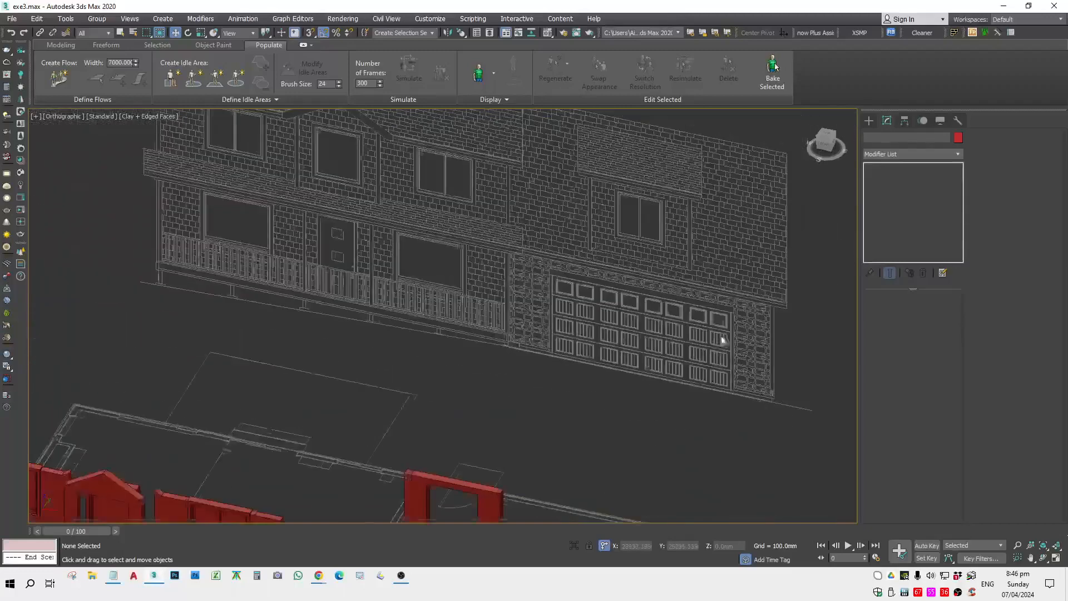
scroll(566, 342, "down", 3)
scroll(517, 417, "up", 4)
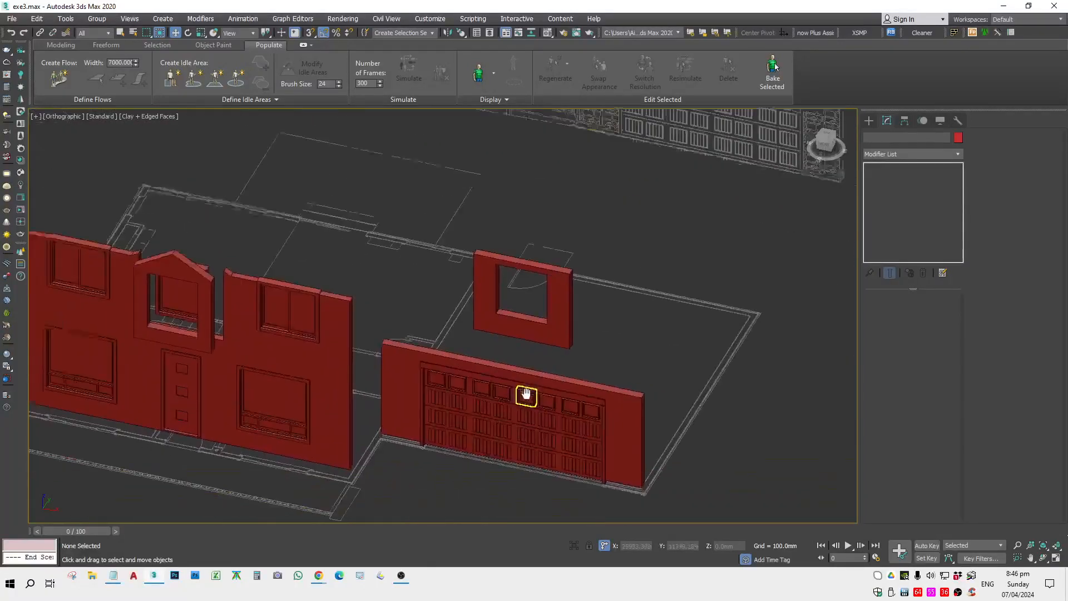
scroll(513, 381, "down", 2)
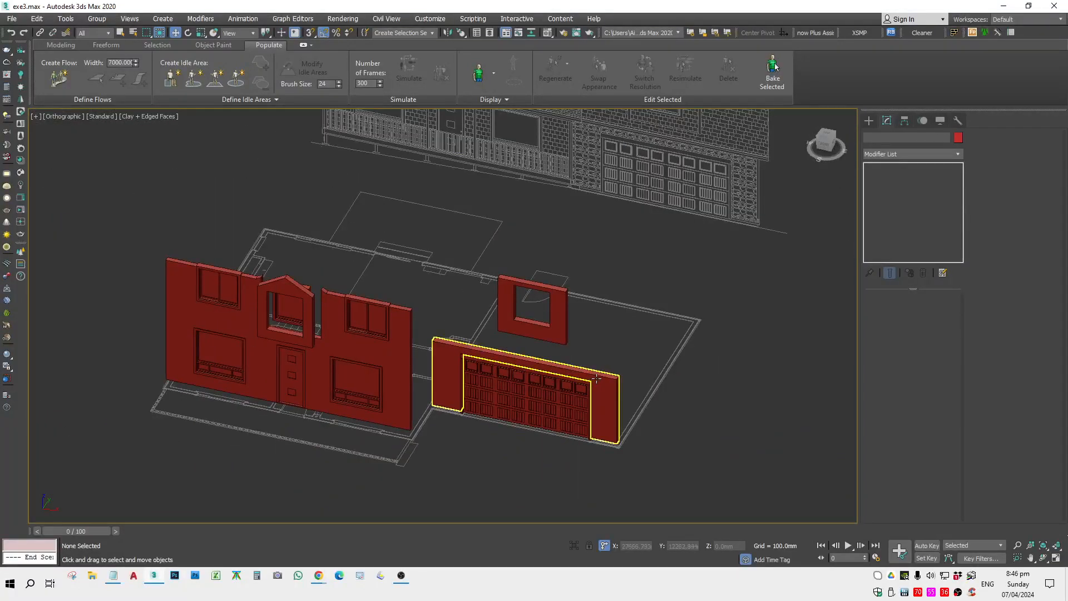
scroll(410, 350, "down", 2)
middle_click_drag(410, 350, 518, 371)
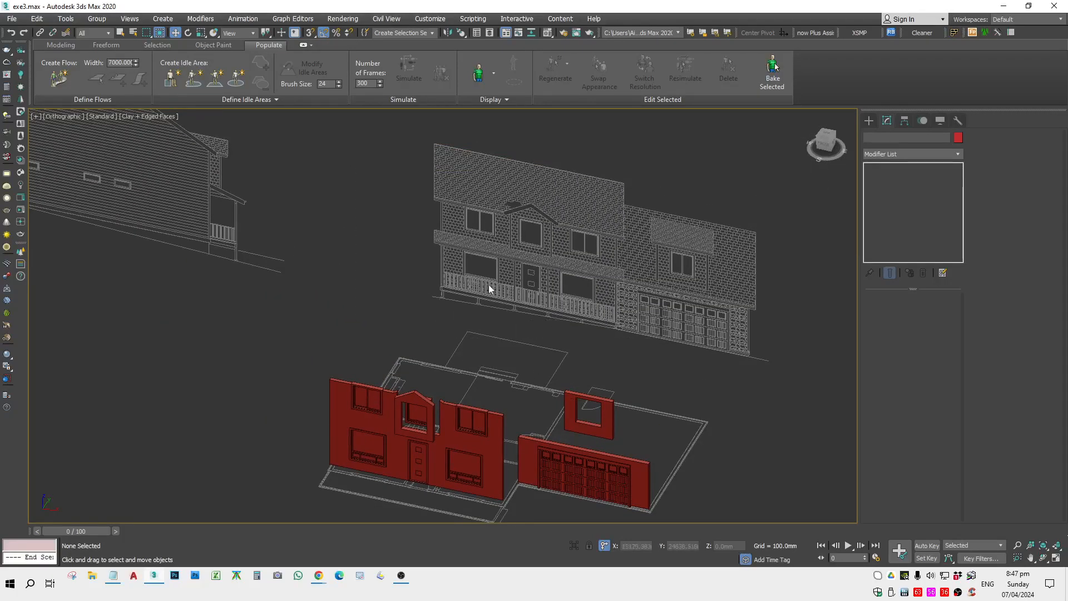
scroll(489, 289, "up", 5)
scroll(463, 298, "down", 5)
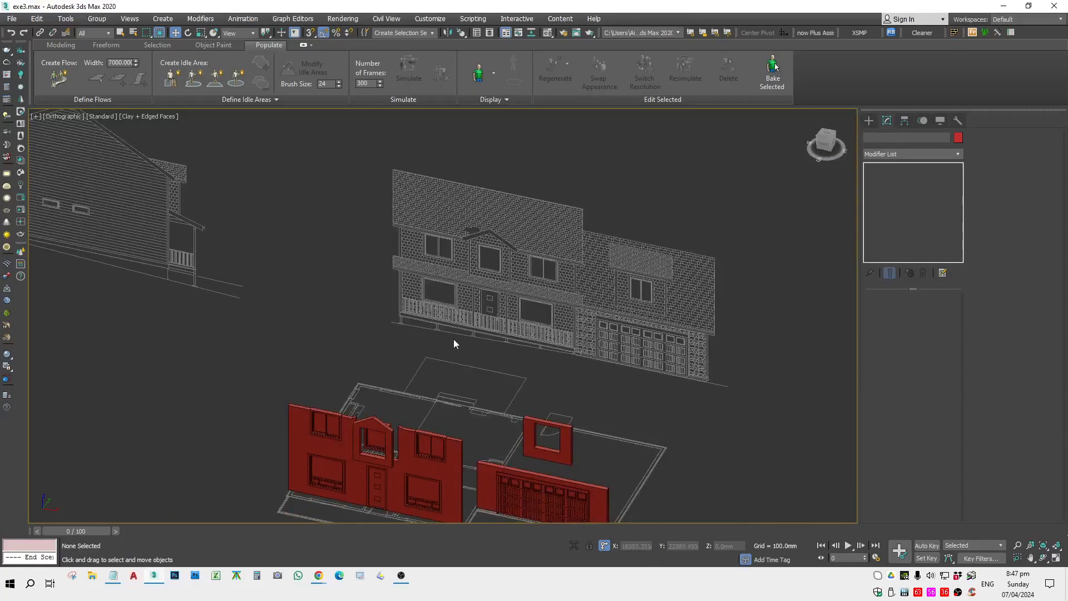
Select all the facade pieces and examine how they sit on the floor plan in top view.
middle_click_drag(418, 401, 393, 351)
left_click_drag(186, 296, 595, 492)
middle_click_drag(561, 462, 604, 502, "alt")
key("t")
key("z")
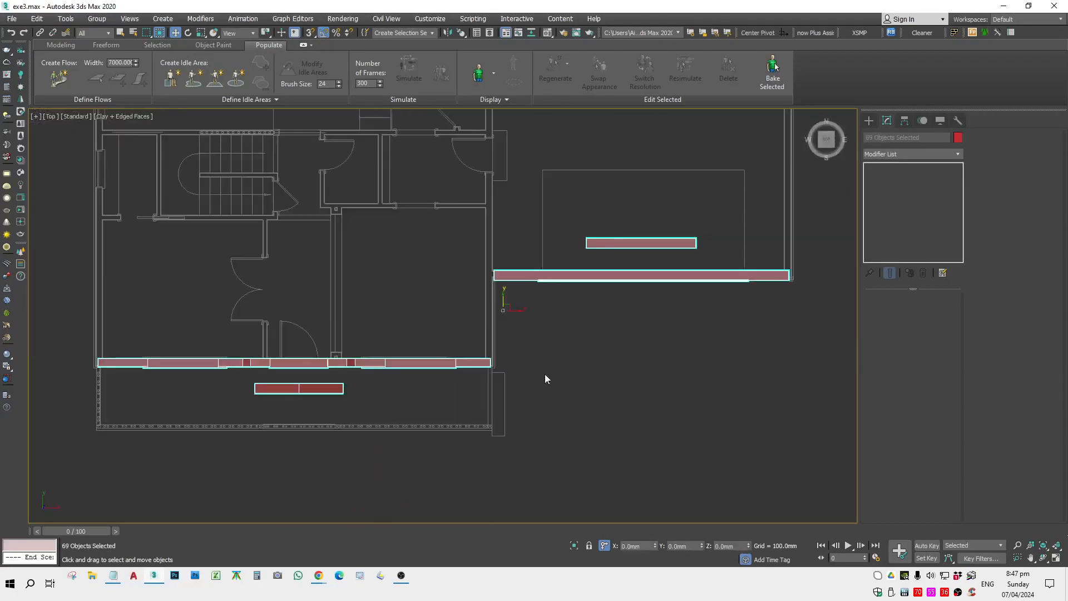
scroll(547, 367, "down", 3)
middle_click_drag(545, 373, 536, 243, "alt")
key("t")
key("z")
scroll(555, 342, "down", 4)
Deselect the facade pieces and examine the side elevation drawing beside the facade in front view.
key("f")
key("z")
scroll(657, 282, "down", 1)
middle_click_drag(683, 313, 412, 306)
scroll(412, 306, "down", 2)
left_click(596, 304)
scroll(784, 286, "up", 3)
scroll(783, 286, "up", 1)
middle_click_drag(782, 285, 645, 314)
scroll(645, 315, "down", 4)
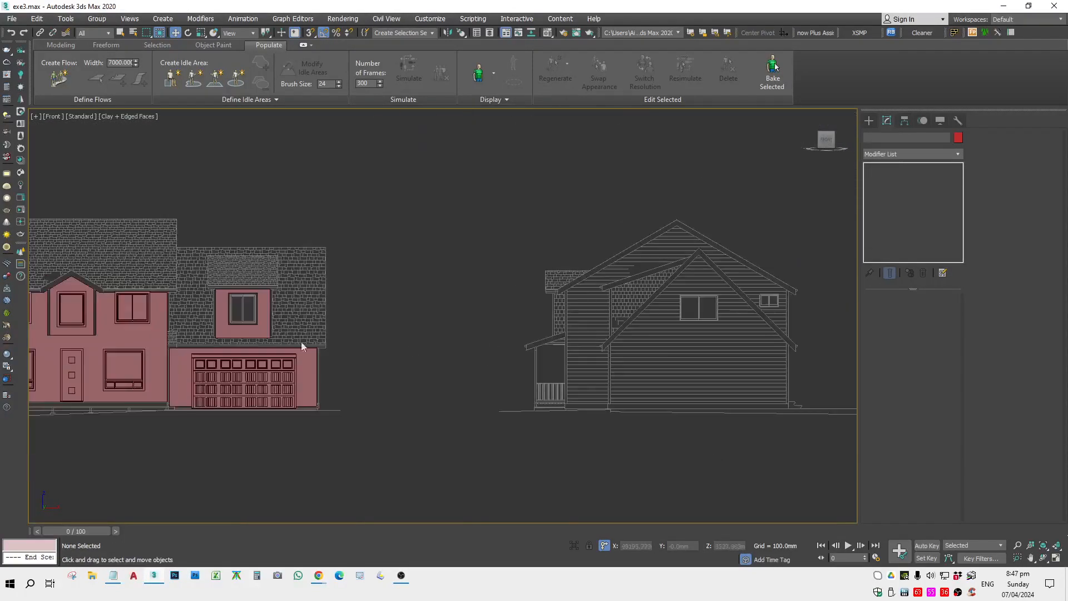
Bring the front elevation's facade into view and display it in wireframe over the drawing.
middle_click_drag(302, 345, 653, 319)
scroll(336, 269, "up", 3)
key("F3")
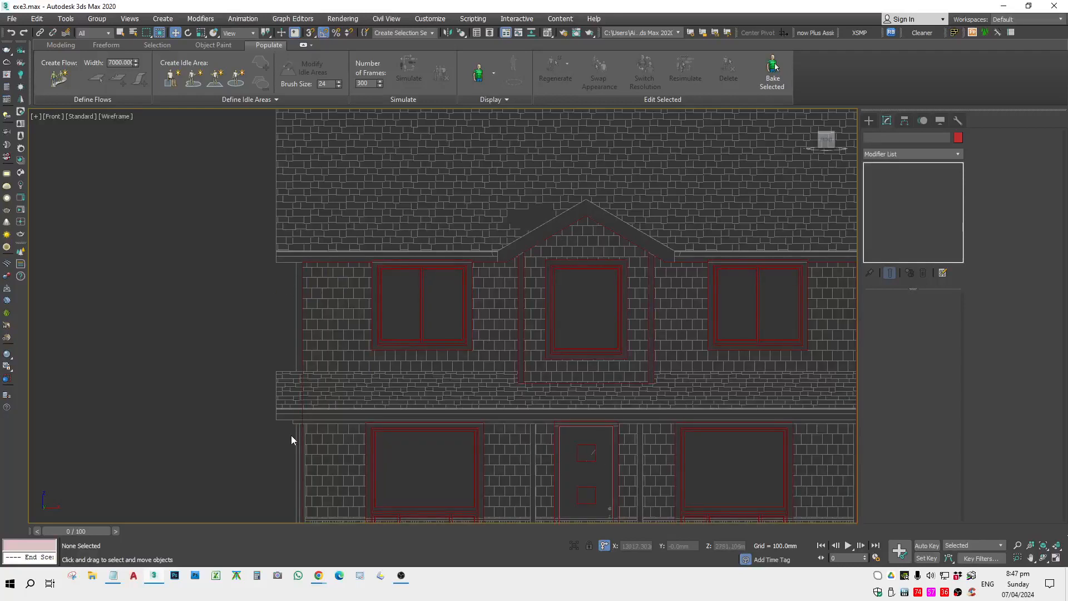
Switch to the Notepad file max lesson, add "4. trim" below "3. finished" under lesson 5, save the file and close it.
left_click(114, 579)
left_click(434, 376)
type("]")
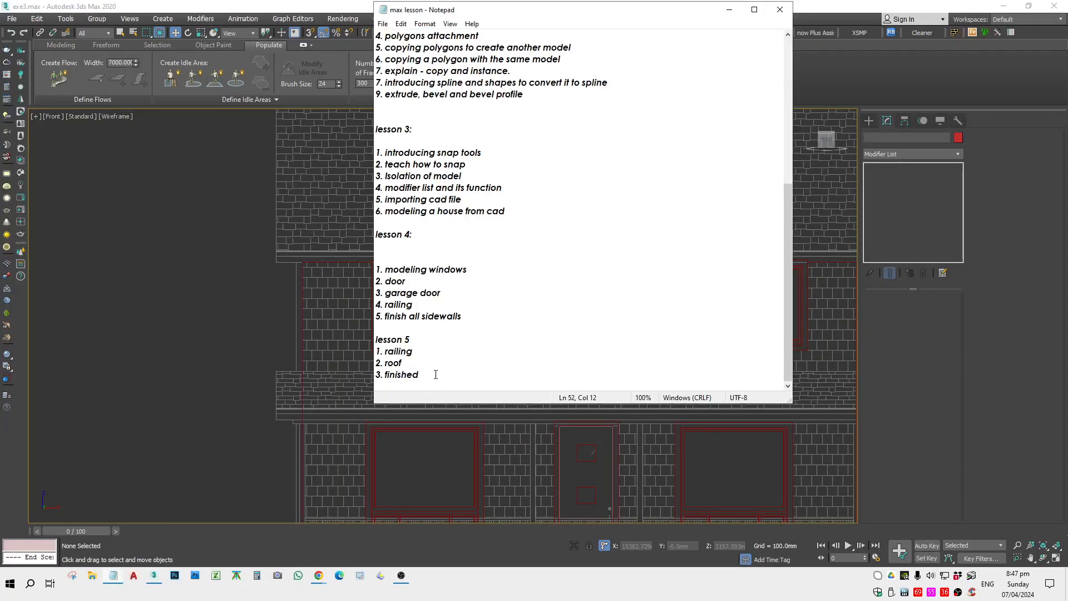
key("Return")
type("4. tr")
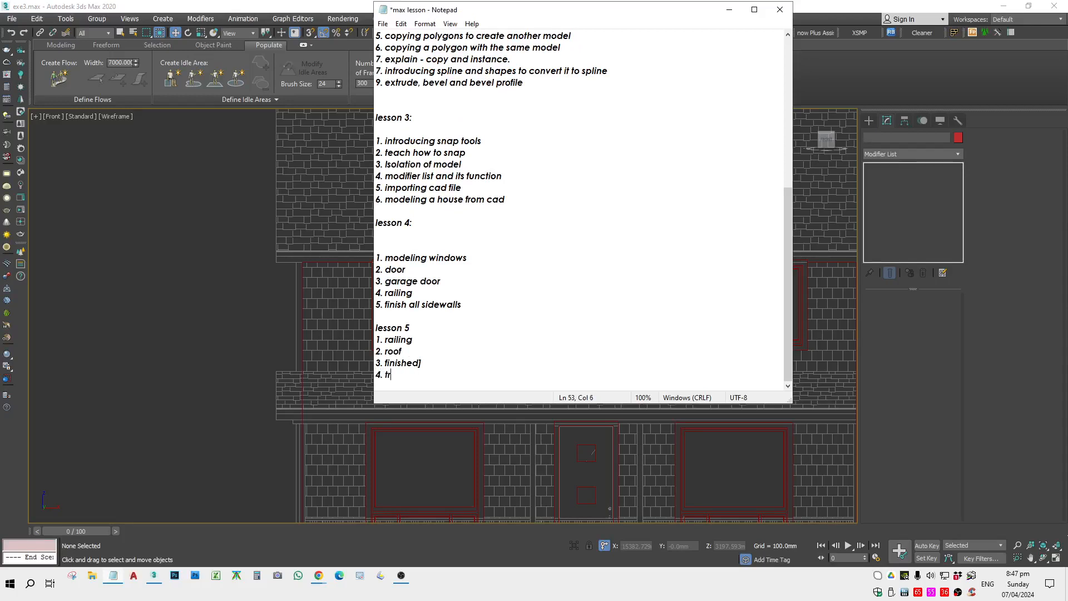
type("im")
key("ctrl+s")
left_click_drag(660, 11, 528, 68)
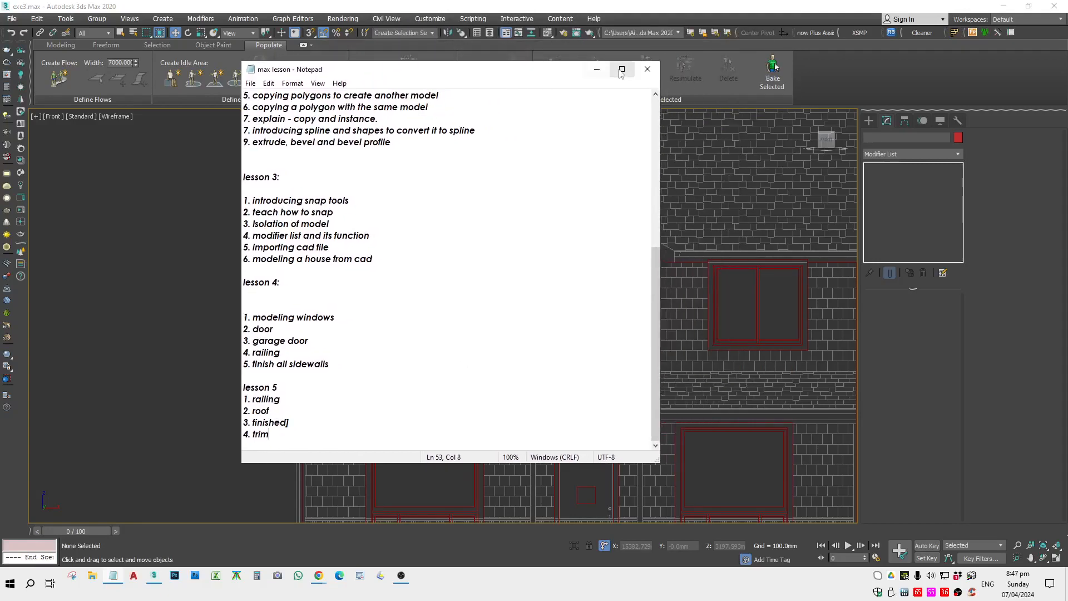
left_click(647, 67)
Switch to Snipping Tool, capture the rendering price list, view it over the model and return to 3ds Max.
scroll(433, 218, "down", 3)
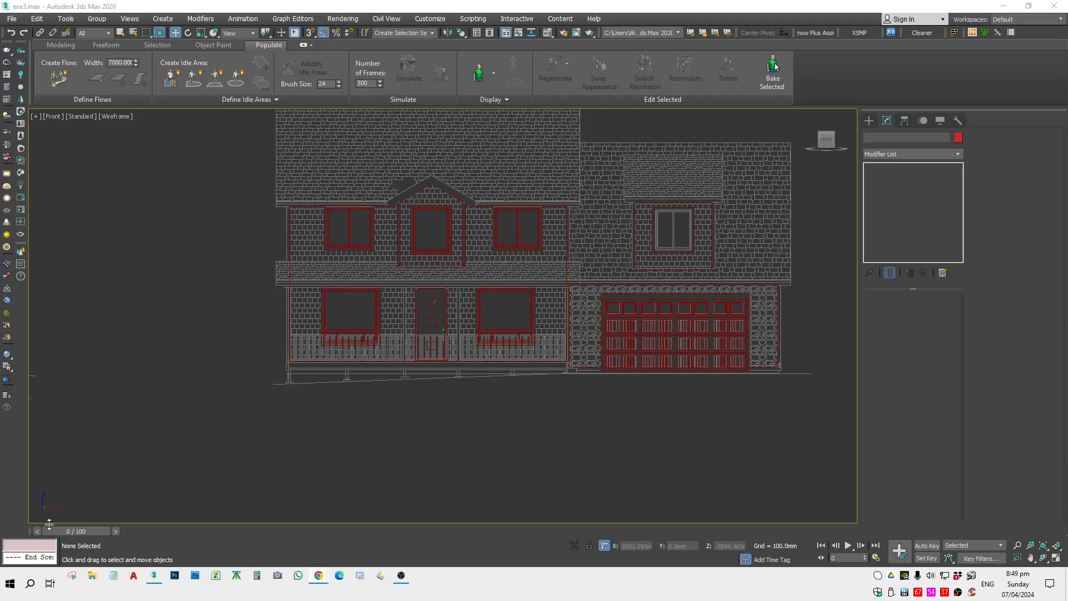
left_click(75, 578)
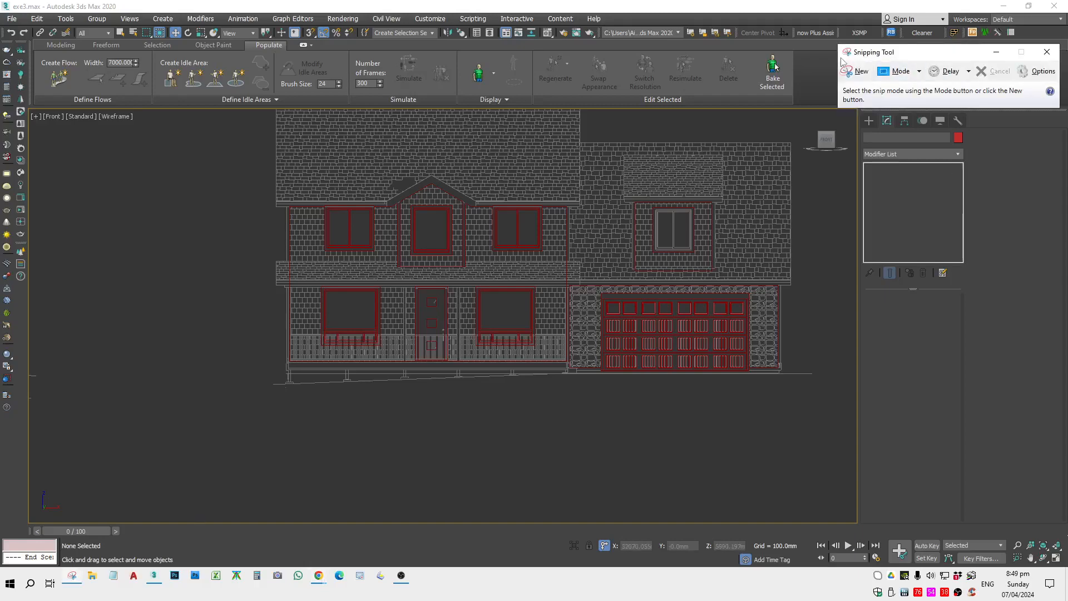
left_click(857, 70)
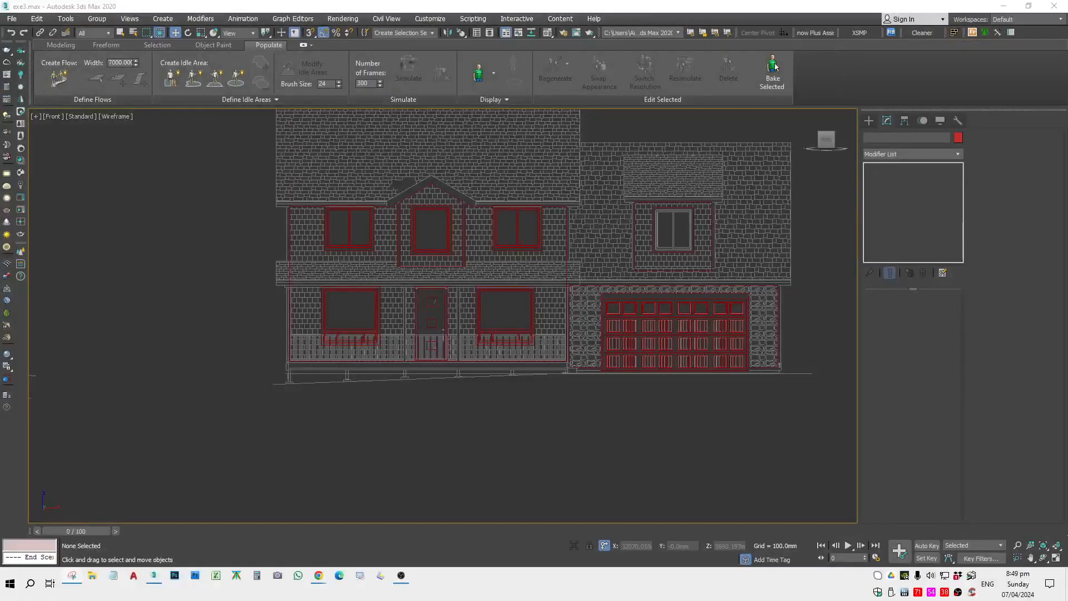
left_click_drag(1067, 34, 551, 14)
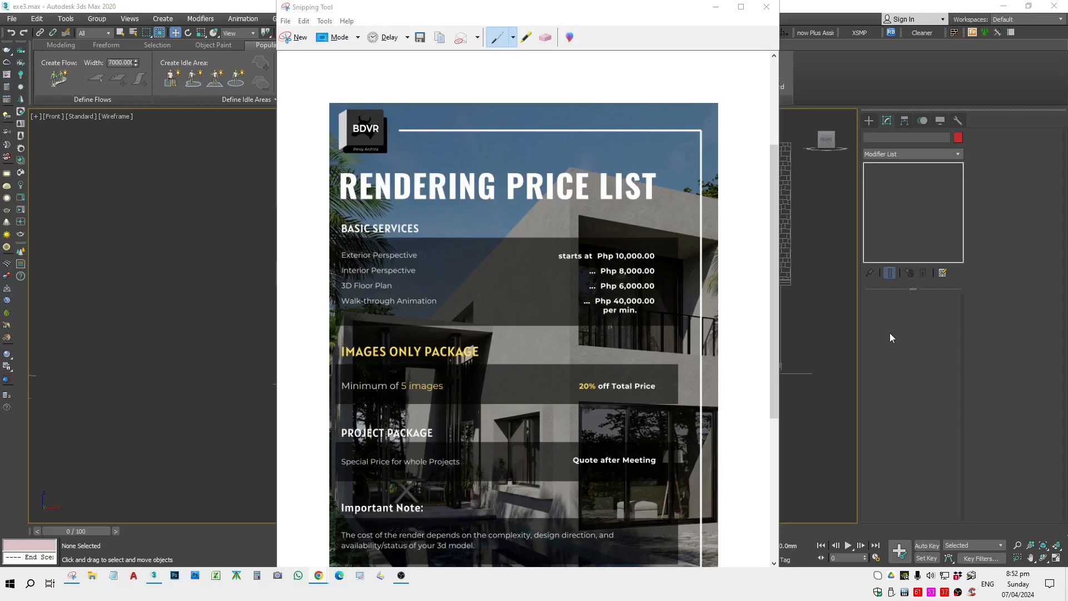
left_click(924, 342)
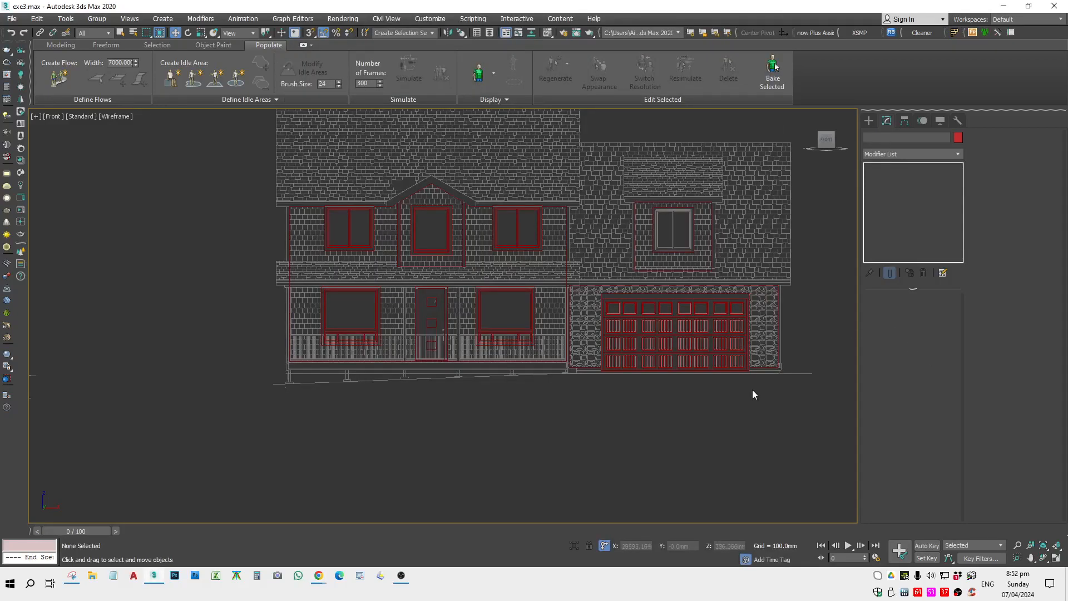
Select all the facade pieces in the front view to examine the modelled outlines against the elevation drawing, and deselect them.
scroll(751, 384, "down", 4)
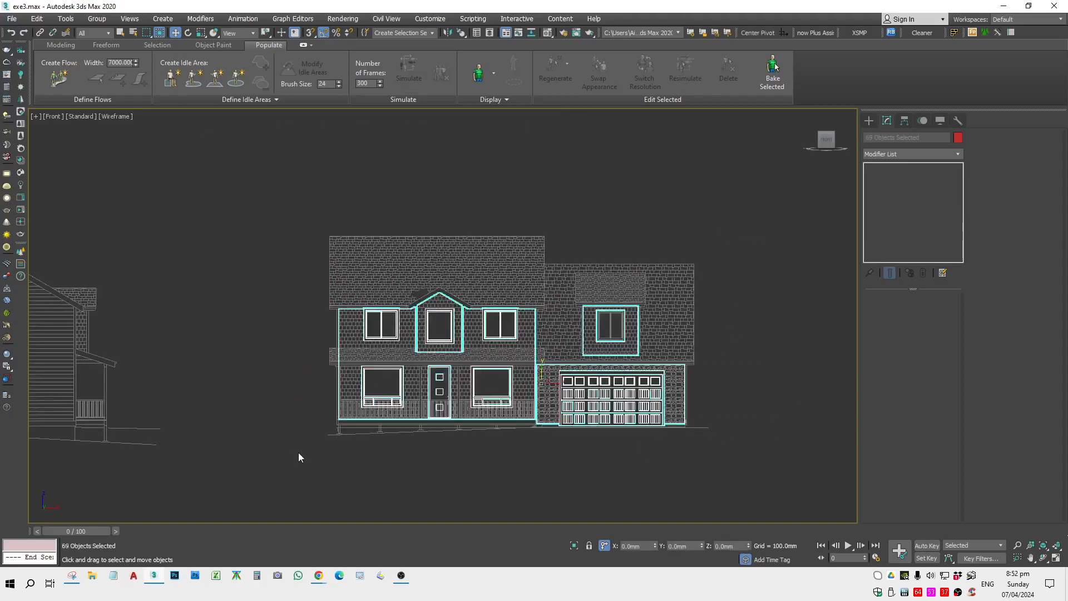
mouse_move(258, 497)
left_mouse_down()
mouse_move(725, 225)
mouse_move(266, 520)
mouse_move(449, 441)
mouse_move(806, 214)
mouse_move(543, 339)
mouse_move(776, 240)
mouse_move(303, 507)
mouse_move(719, 220)
mouse_move(264, 474)
mouse_move(775, 226)
mouse_move(298, 496)
mouse_move(746, 222)
mouse_move(249, 504)
left_mouse_up()
left_click_drag(720, 226, 794, 234)
left_click_drag(288, 514, 342, 479)
left_click(237, 492)
left_click_drag(237, 491, 759, 233)
left_click(790, 248)
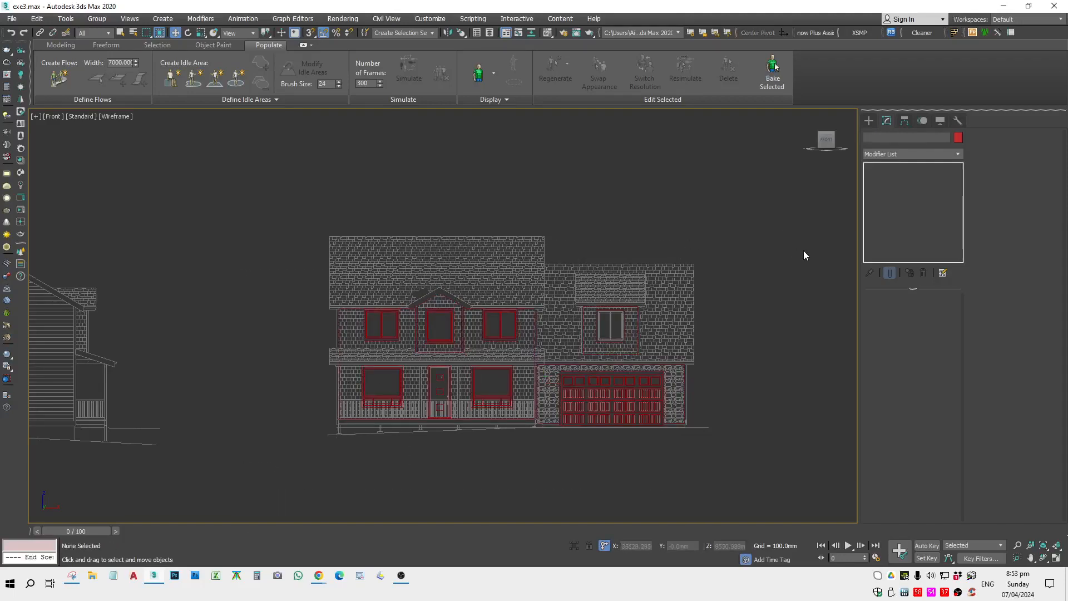